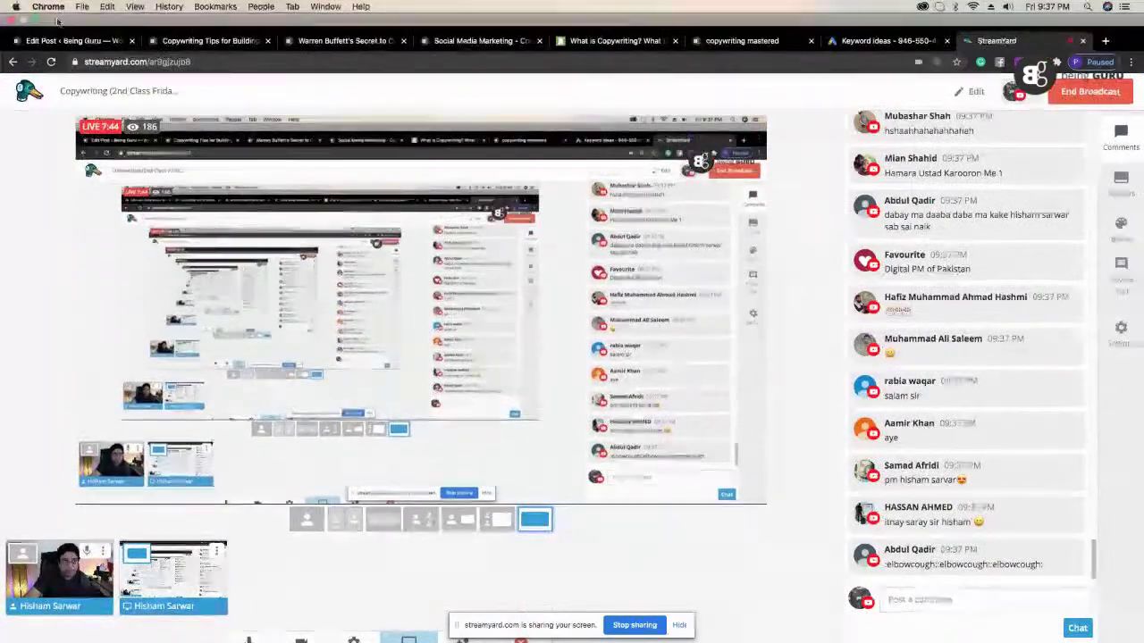
Step: Examine the blog post's keyword list and the Google Ads keyword ideas for "copywriting", including monthly searches, competition and top-of-page bids
{"action": "left_click", "coordinate": [65, 7]}
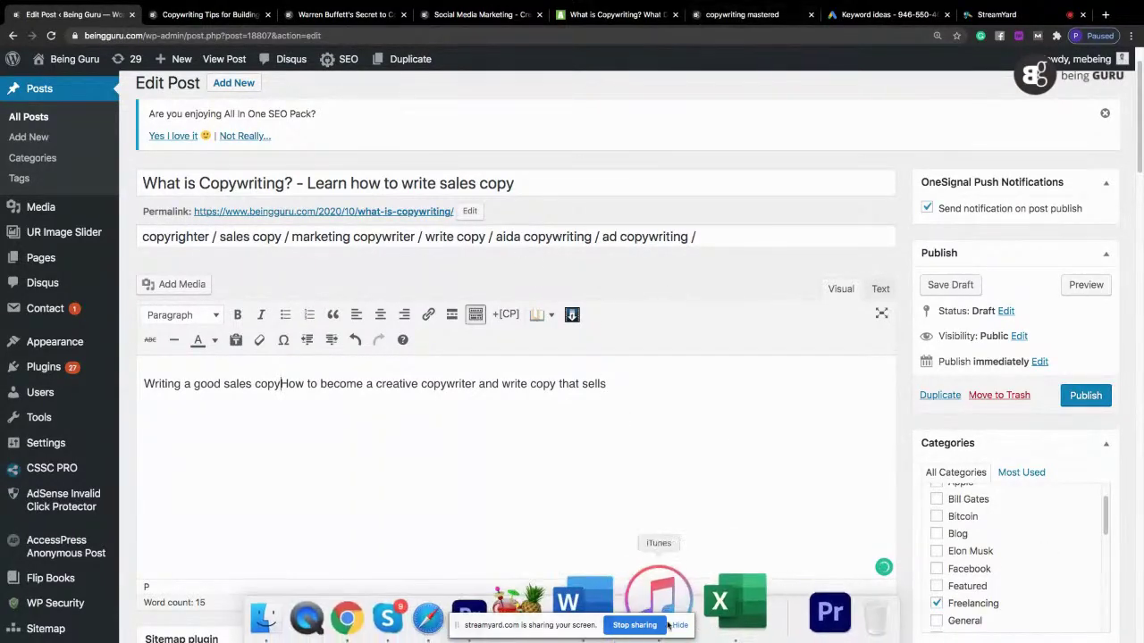
{"action": "left_click_drag", "start_coordinate": [141, 237], "coordinate": [485, 235]}
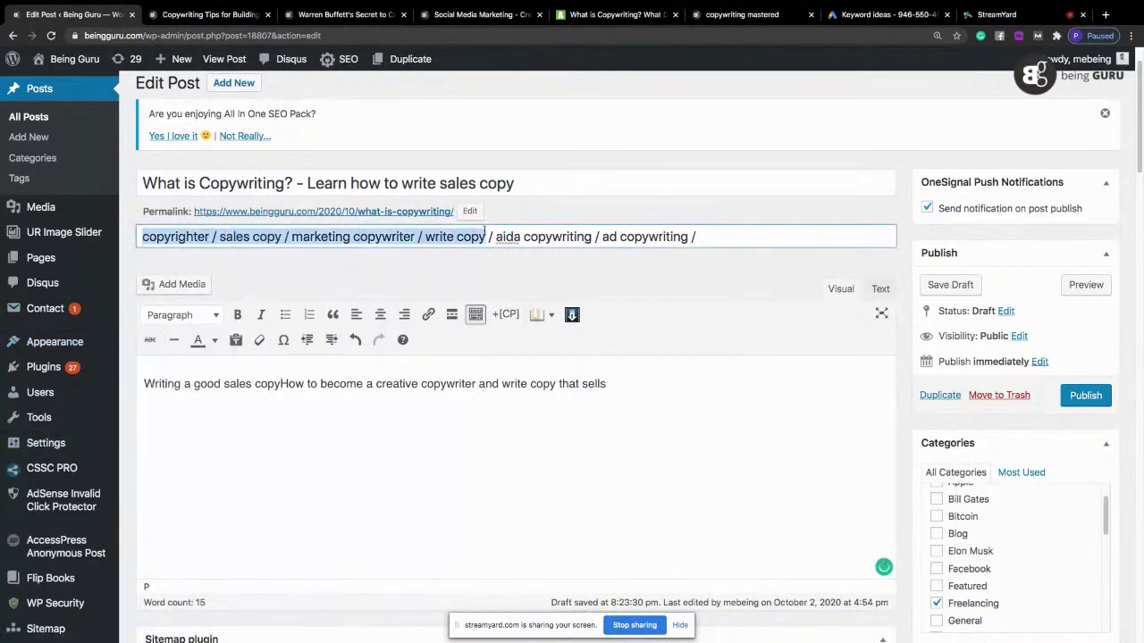
{"action": "left_click", "coordinate": [853, 16]}
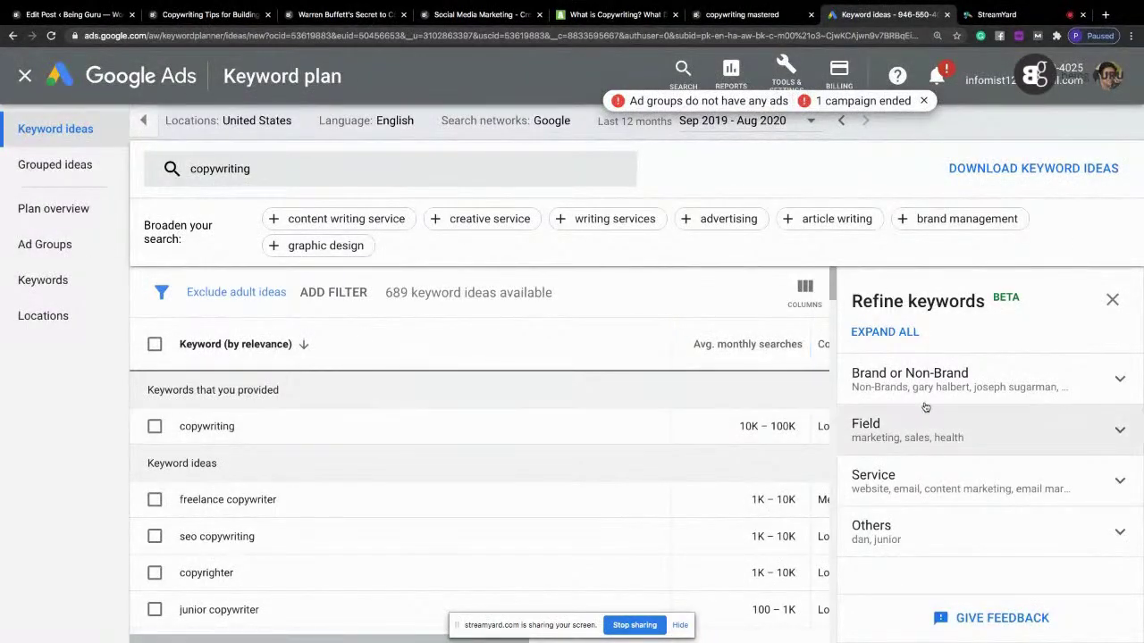
{"action": "scroll", "coordinate": [833, 293], "scroll_direction": "down", "scroll_amount": 1}
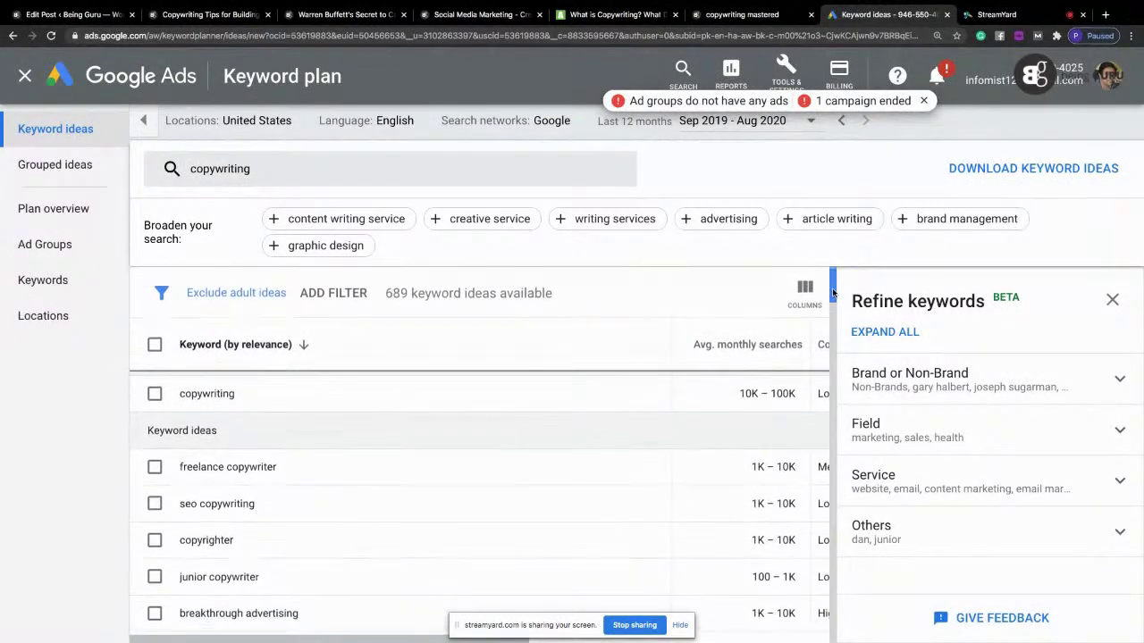
{"action": "scroll", "coordinate": [831, 304], "scroll_direction": "down", "scroll_amount": 3}
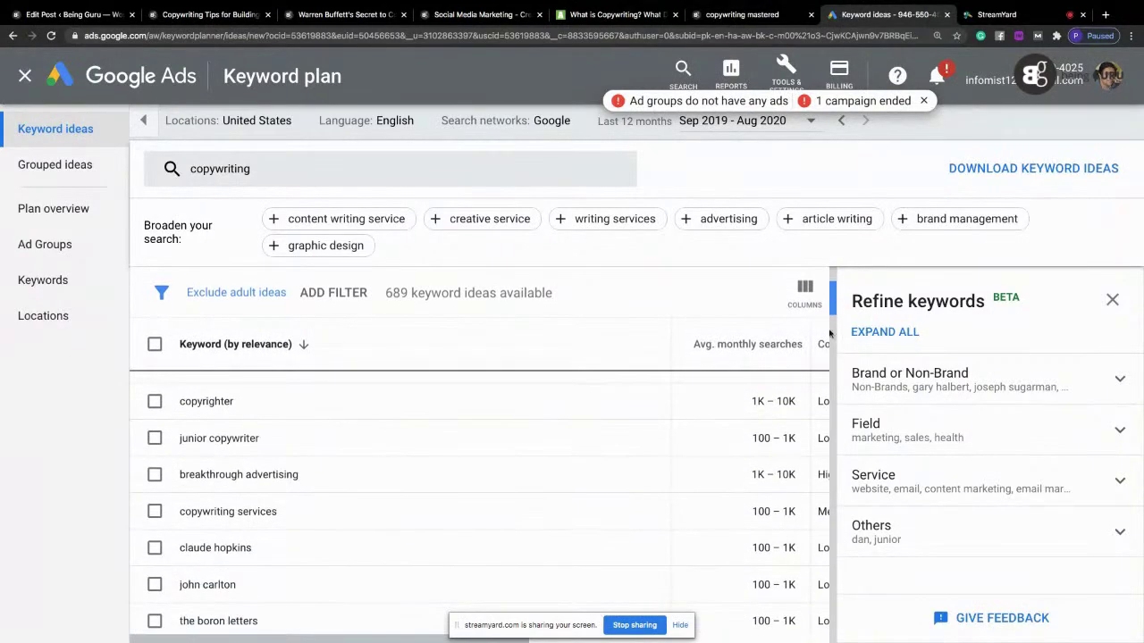
{"action": "left_click_drag", "start_coordinate": [350, 640], "coordinate": [489, 640]}
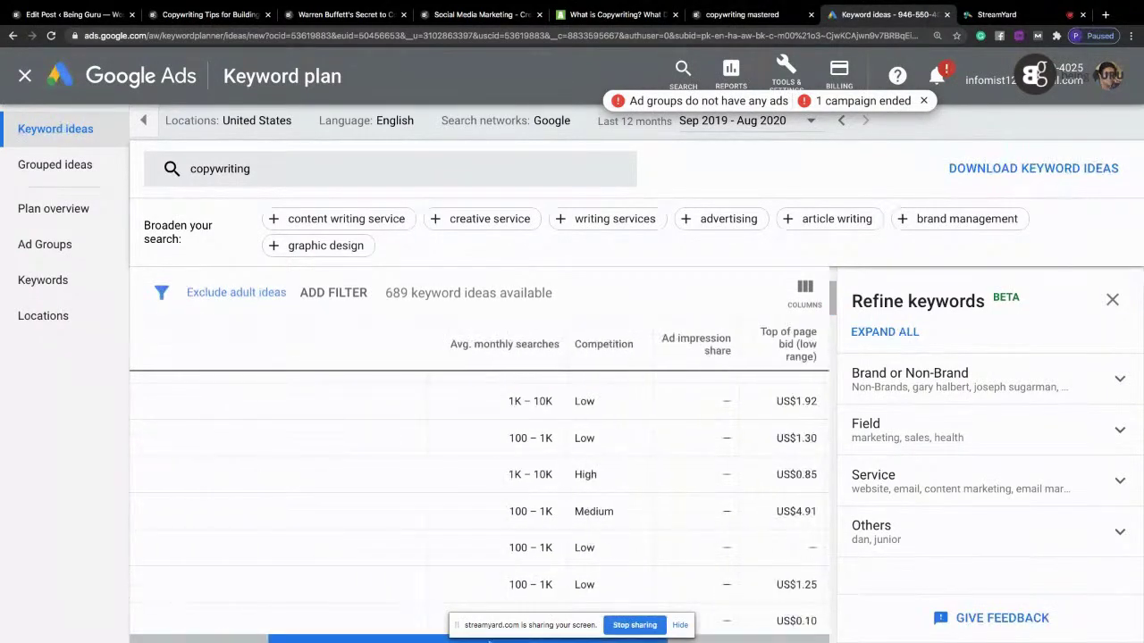
{"action": "mouse_move", "coordinate": [584, 352]}
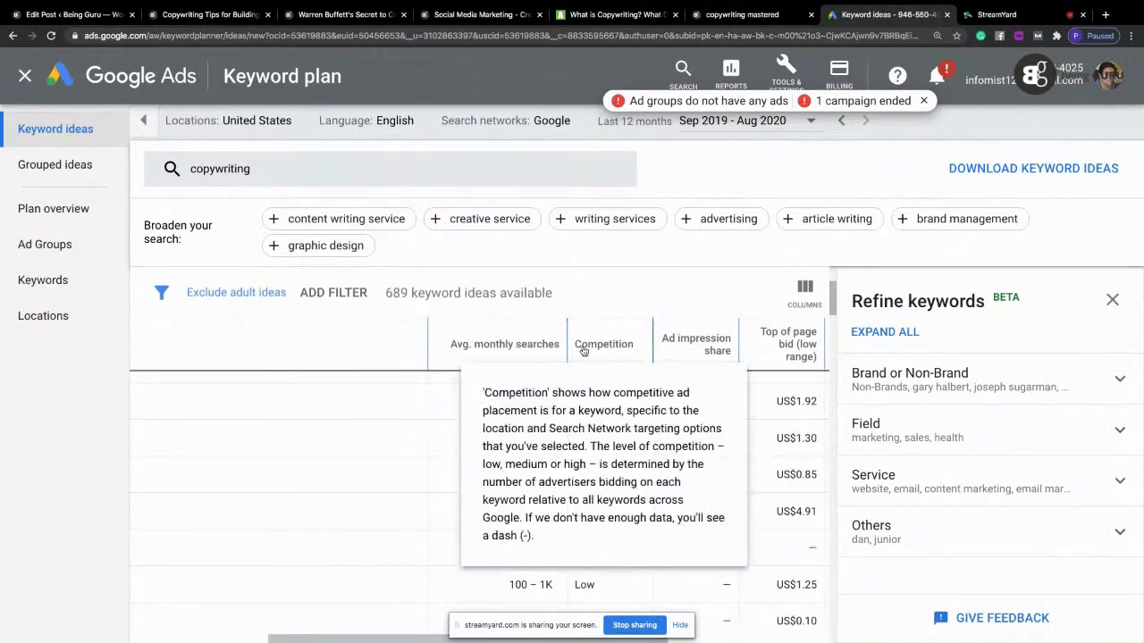
{"action": "left_click_drag", "start_coordinate": [350, 640], "coordinate": [428, 640]}
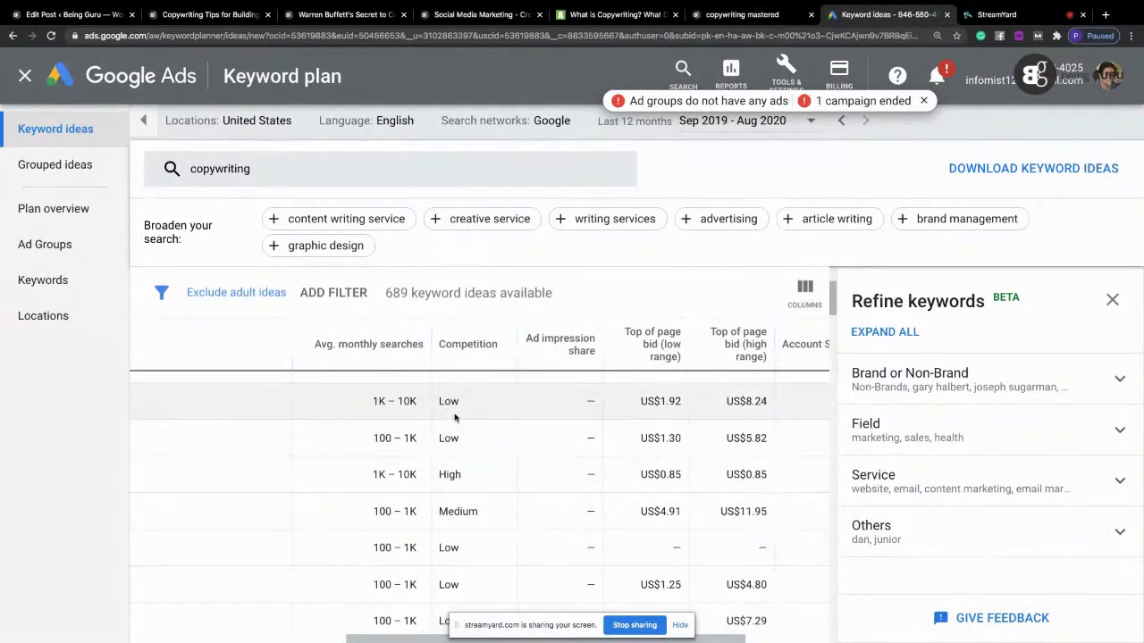
Step: Back in the blog post draft, correct "copyrighter" to "copywriter" in the keyword line under the permalink
{"action": "left_click", "coordinate": [92, 20]}
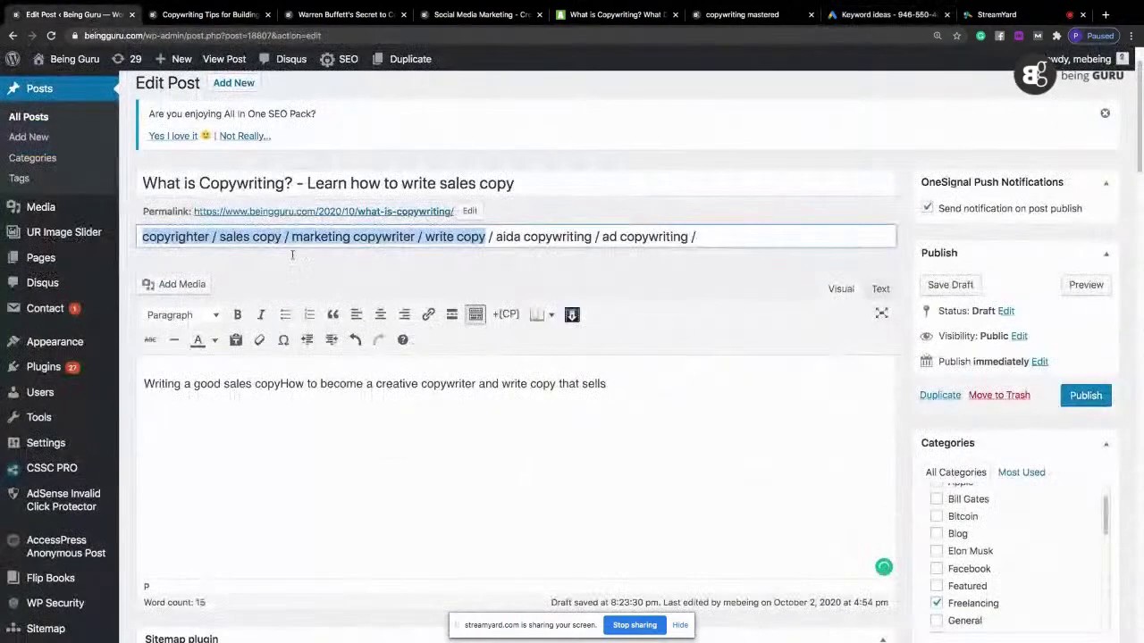
{"action": "left_click", "coordinate": [224, 239]}
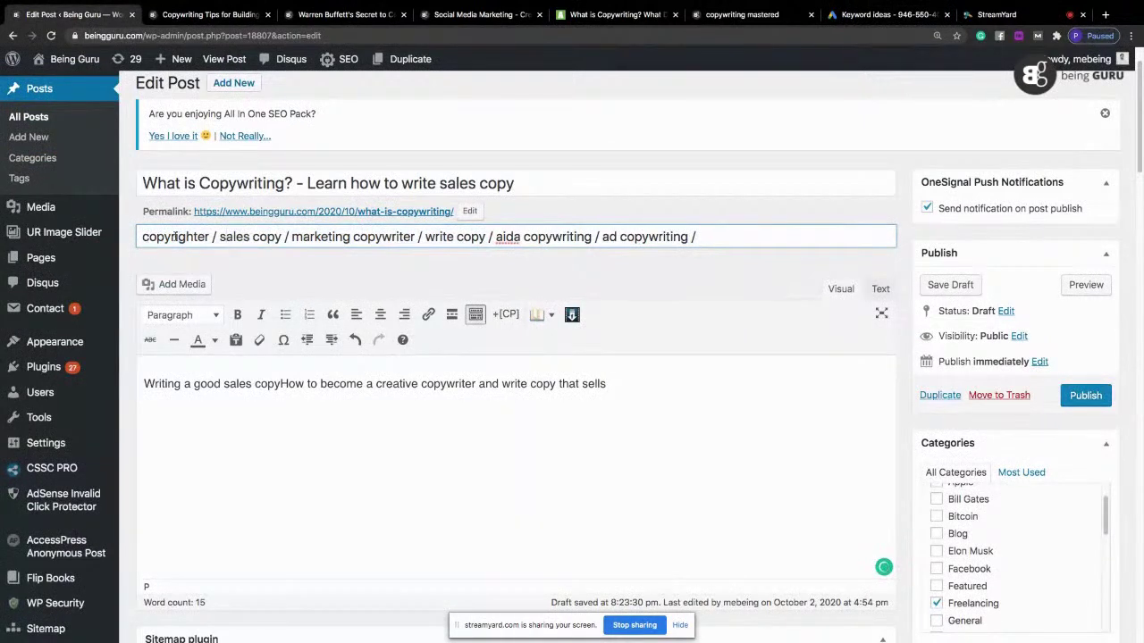
{"action": "left_click_drag", "start_coordinate": [170, 236], "coordinate": [195, 236]}
{"action": "type", "text": "wri"}
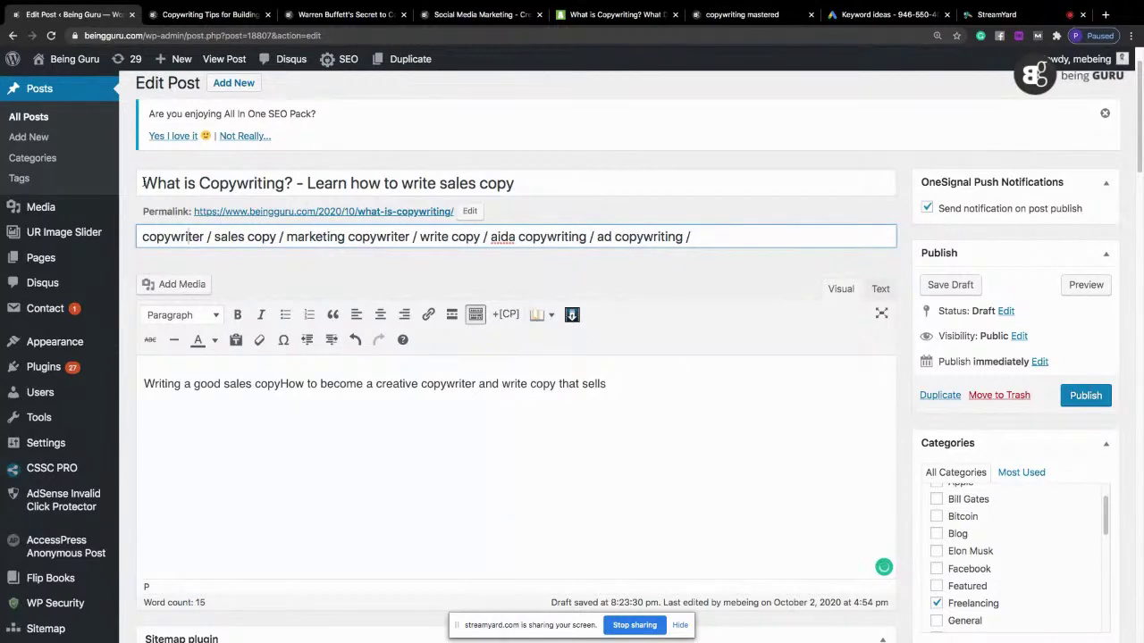
Step: Insert "marketing and" before "sales copy" in the post title
{"action": "left_click_drag", "start_coordinate": [143, 183], "coordinate": [284, 183]}
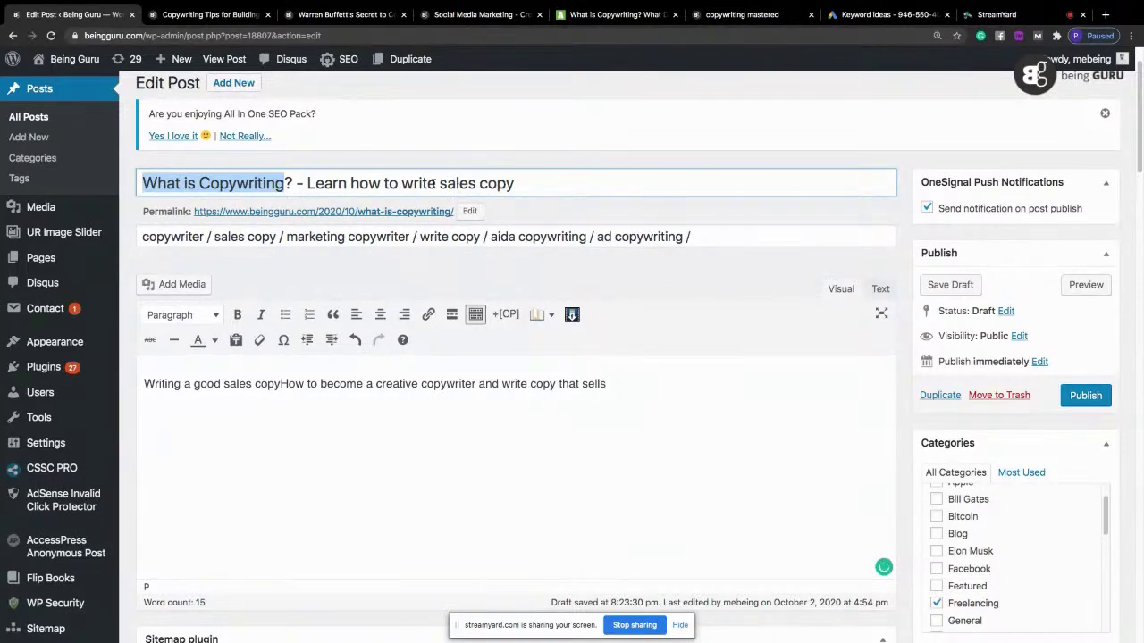
{"action": "left_click", "coordinate": [437, 184]}
{"action": "type", "text": "marketing and"}
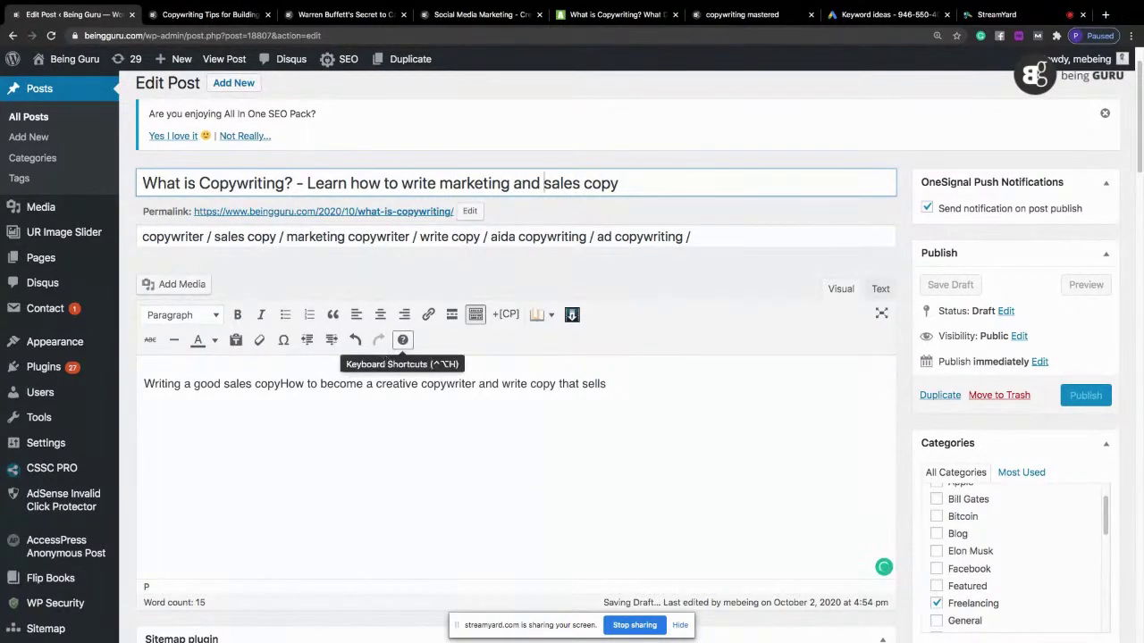
Step: Split the body text after "sales copy" and continue the first paragraph with "is very important for a copywriter as it grabs users' interest. A Good"
{"action": "left_click", "coordinate": [281, 384]}
{"action": "key", "text": "Return"}
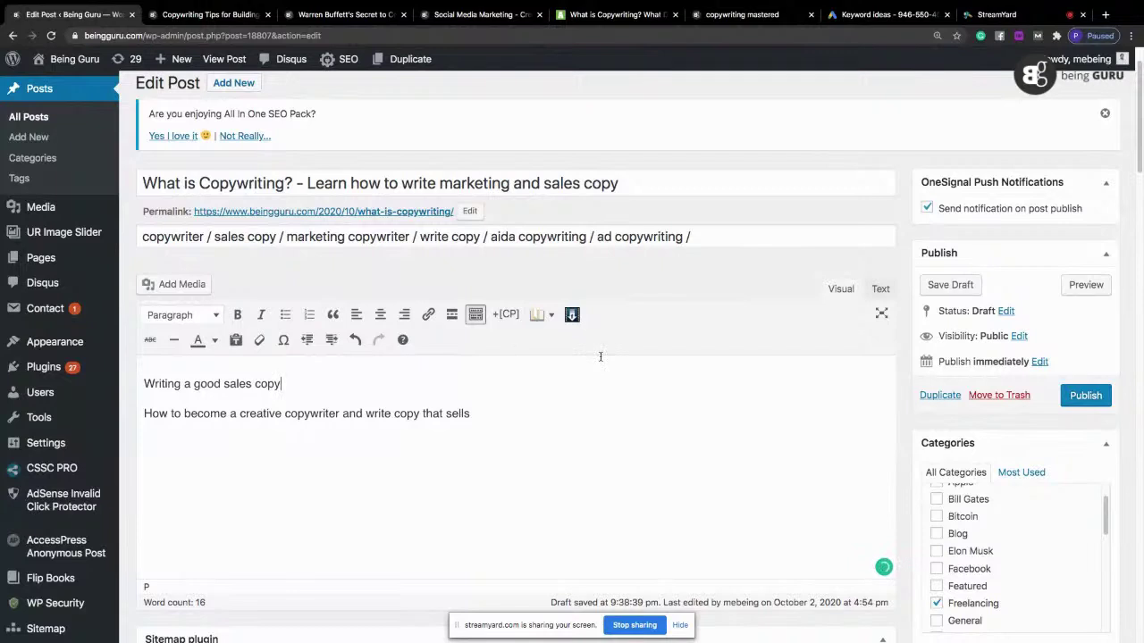
{"action": "type", "text": "is very important f"}
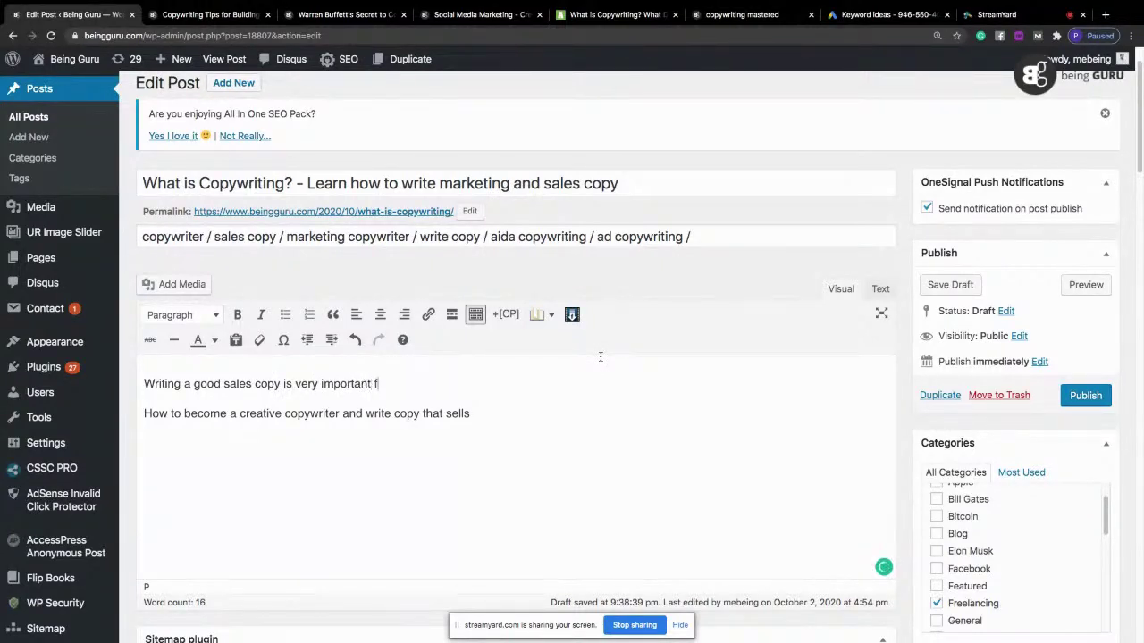
{"action": "type", "text": "or a copywriter as it grabs "}
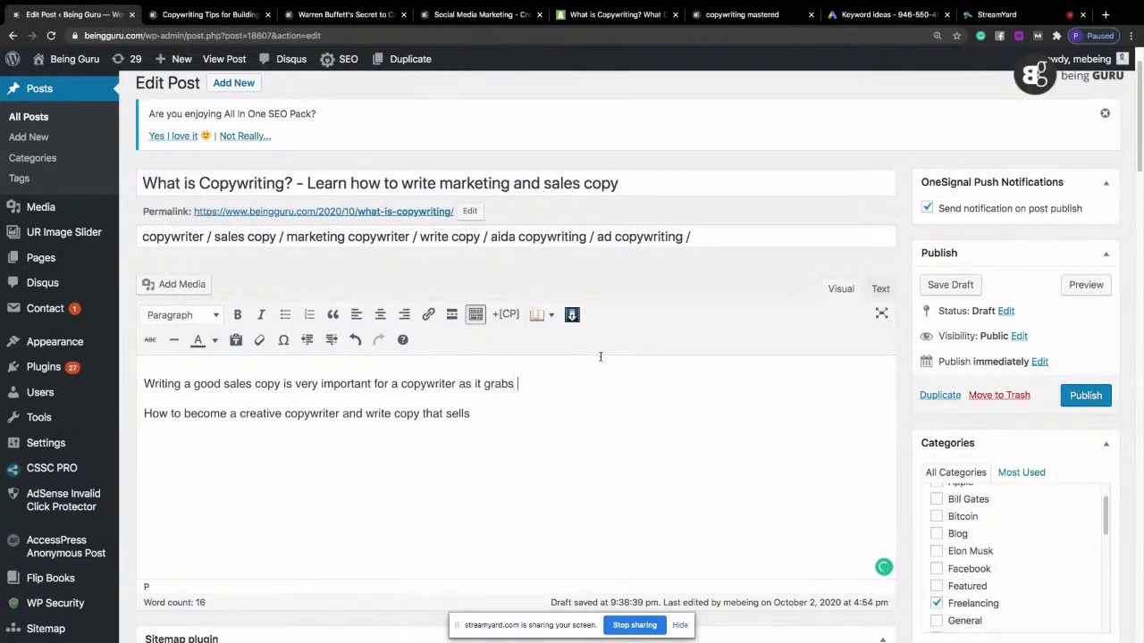
{"action": "type", "text": "users' interest. A Good"}
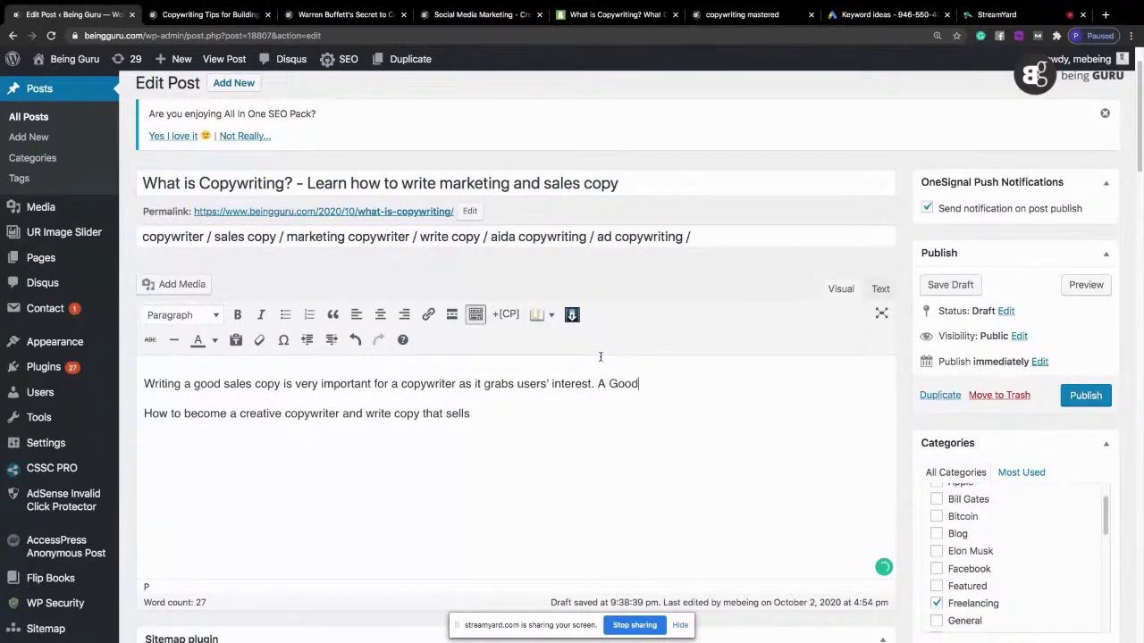
Step: Complete the first paragraph's second sentence with "ad copywriting convinces people to takeup the offer and contact you."
{"action": "type", "text": " ad copy"}
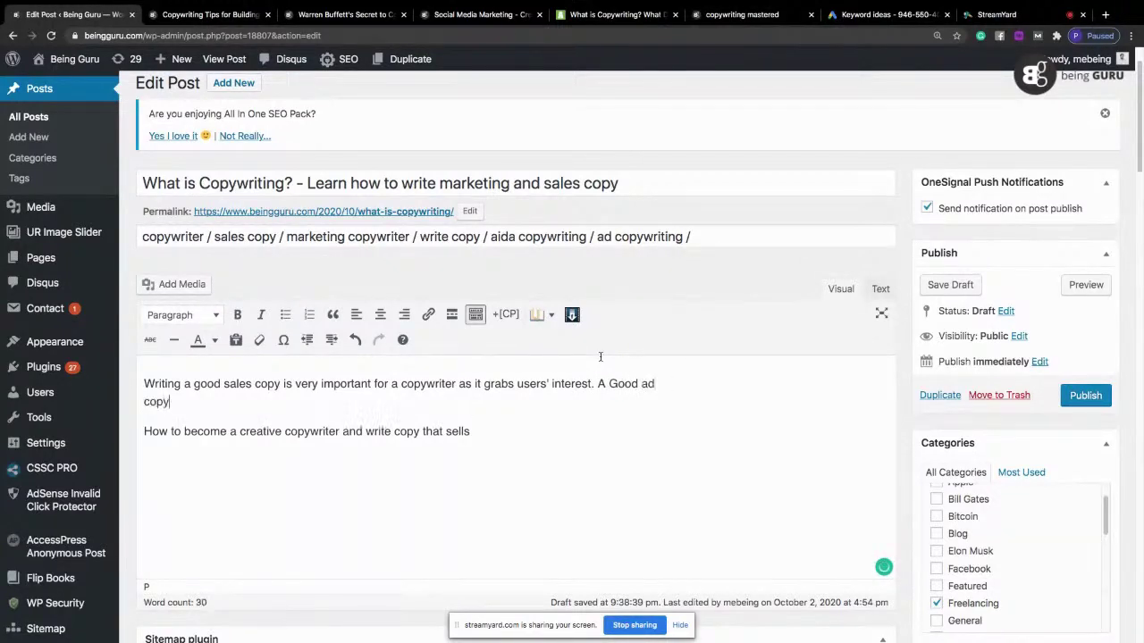
{"action": "type", "text": "writing convin"}
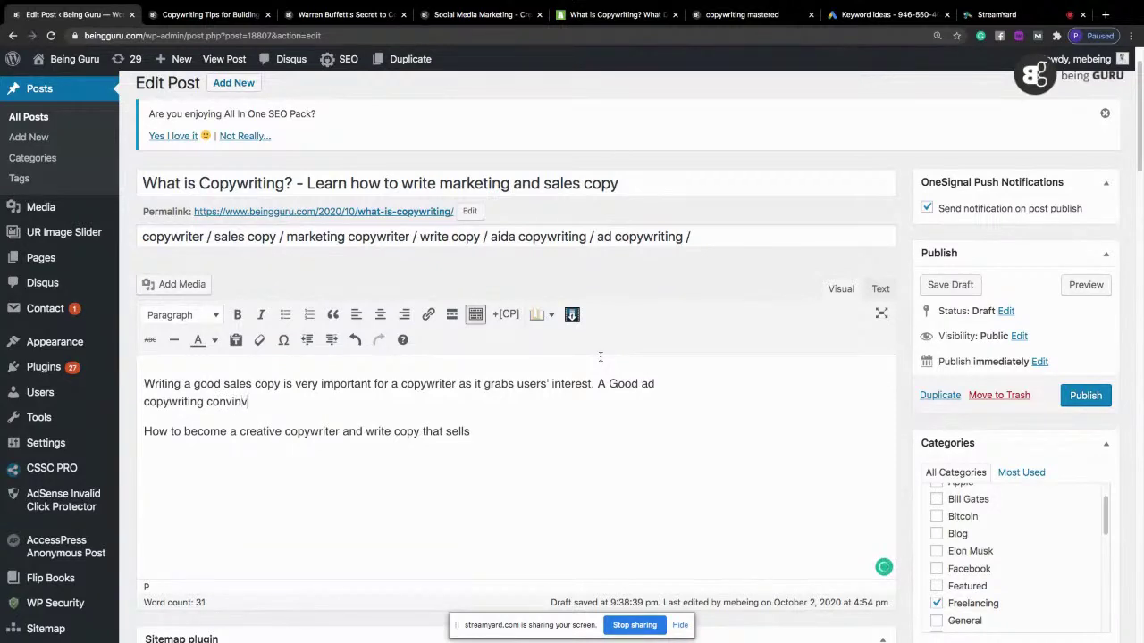
{"action": "type", "text": "ces people to"}
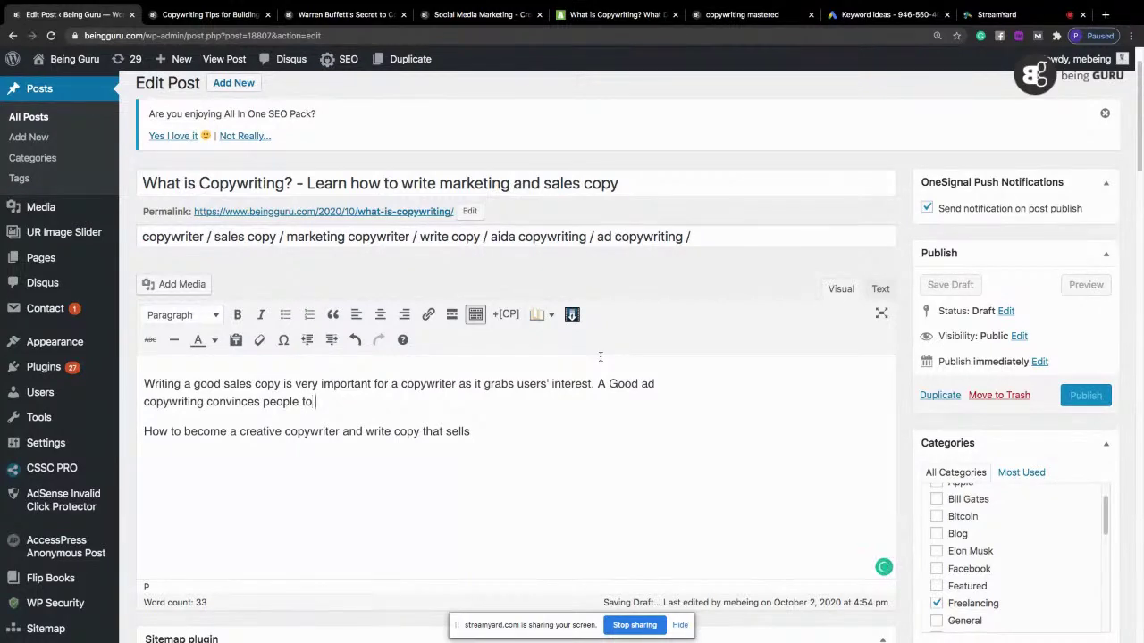
{"action": "type", "text": " take[p t"}
{"action": "key", "text": "BackSpace"}
{"action": "key", "text": "BackSpace"}
{"action": "key", "text": "BackSpace"}
{"action": "key", "text": "BackSpace"}
{"action": "type", "text": "up the offer and "}
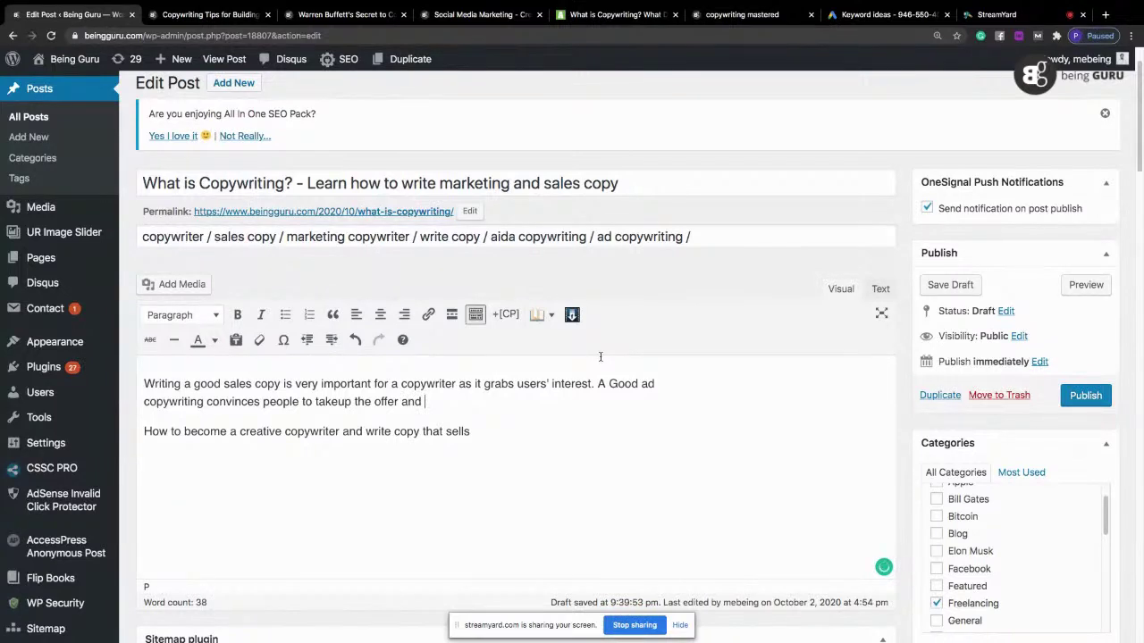
{"action": "type", "text": "cre"}
{"action": "key", "text": "BackSpace"}
{"action": "key", "text": "BackSpace"}
{"action": "type", "text": "ontact you."}
Step: Make the second paragraph begin with "Question is, how" instead of "How"
{"action": "key", "text": "Return"}
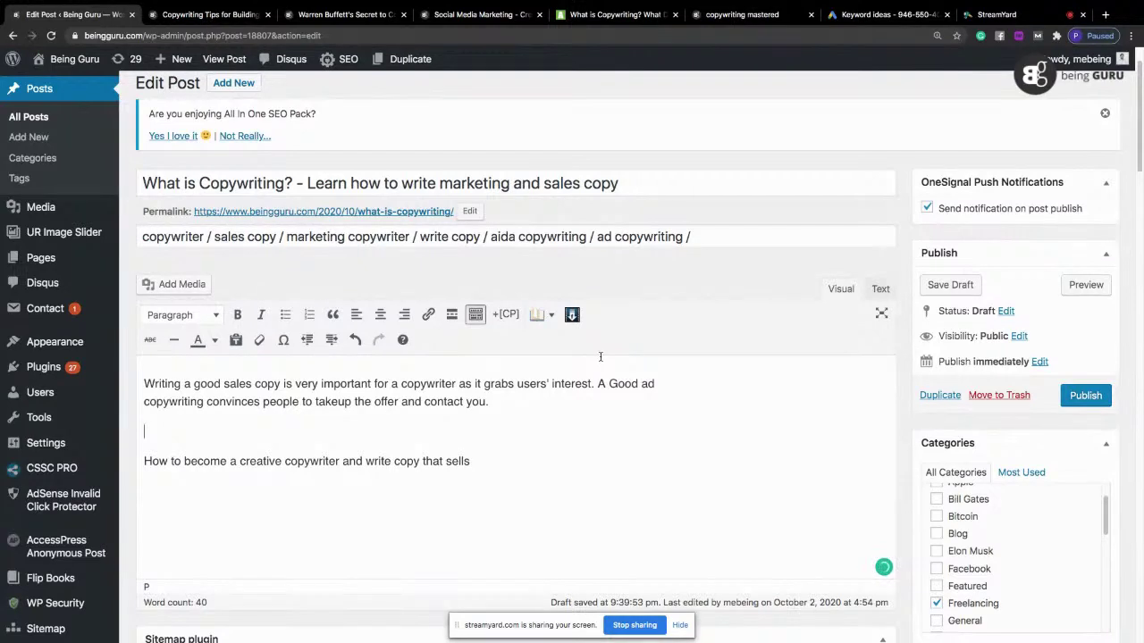
{"action": "key", "text": "Delete"}
{"action": "type", "text": "Question is"}
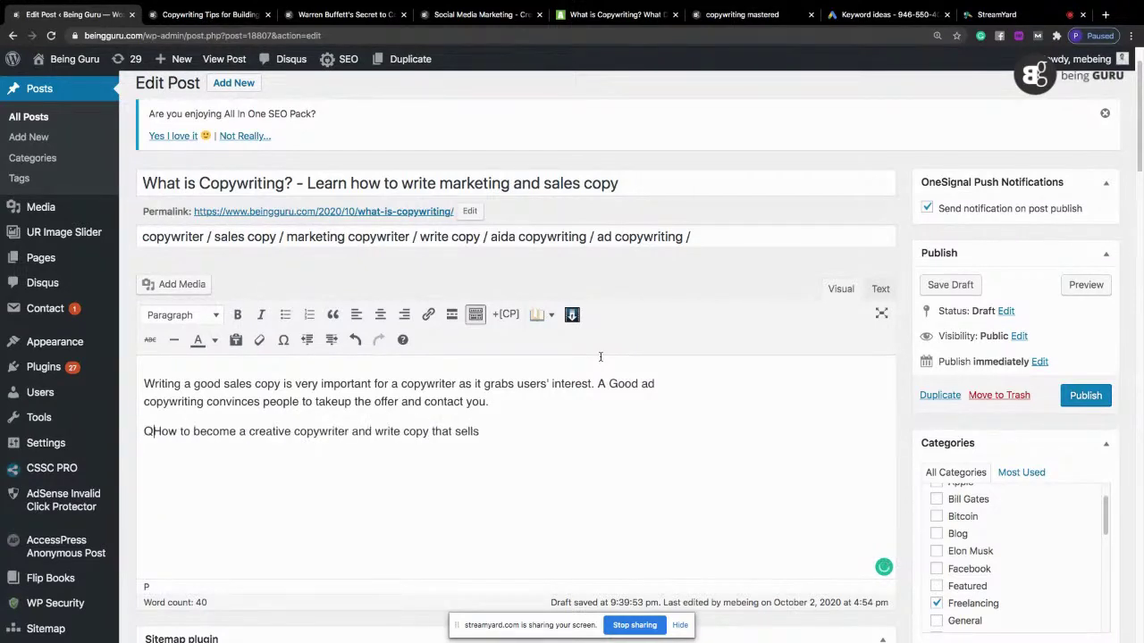
{"action": "type", "text": ", h"}
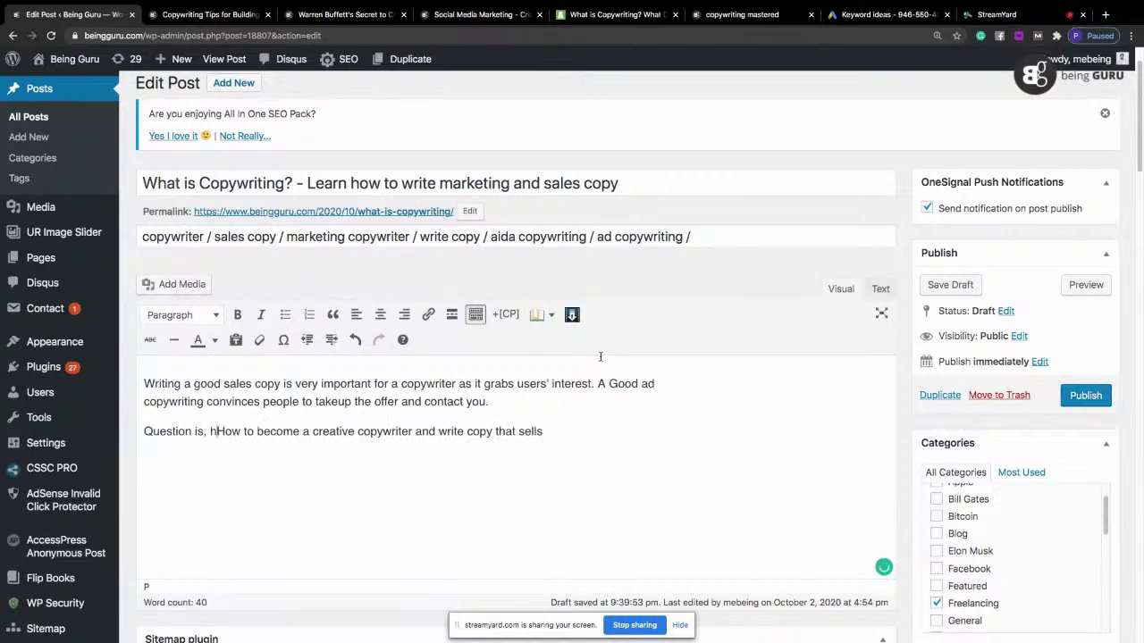
{"action": "key", "text": "Delete"}
{"action": "type", "text": "h"}
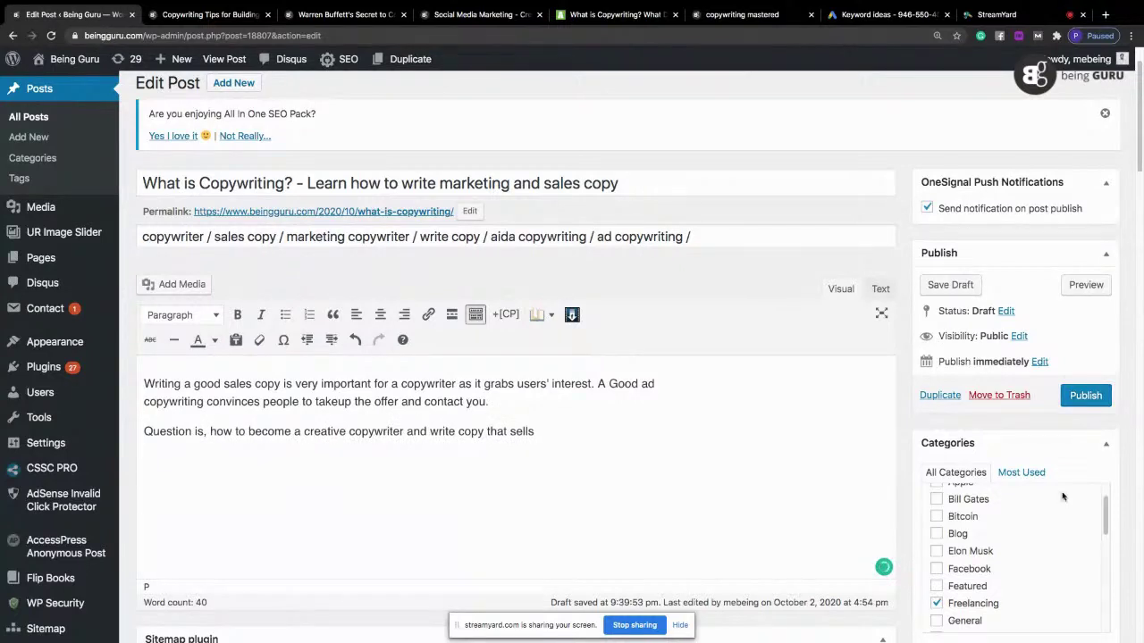
Step: Extend the second paragraph after "sells" with "on websites, blogs, and social media as well as email newsletters"
{"action": "left_click", "coordinate": [542, 431]}
{"action": "type", "text": "on websites, blogs, and soci"}
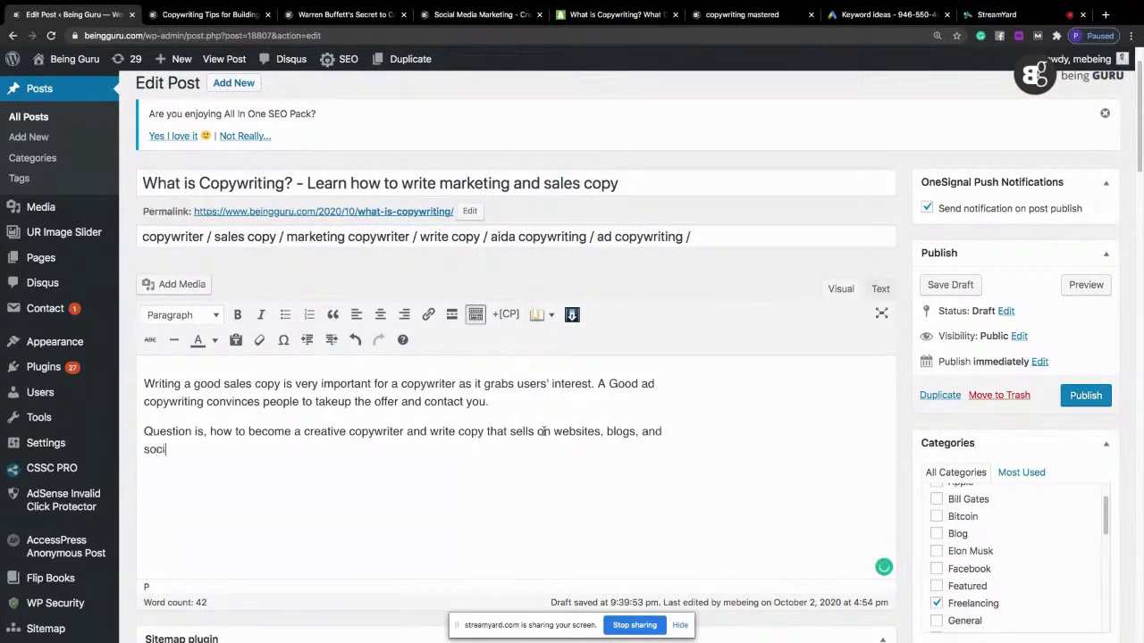
{"action": "type", "text": "al media as well as email new"}
{"action": "key", "text": "BackSpace"}
{"action": "key", "text": "BackSpace"}
{"action": "type", "text": "ewsletters"}
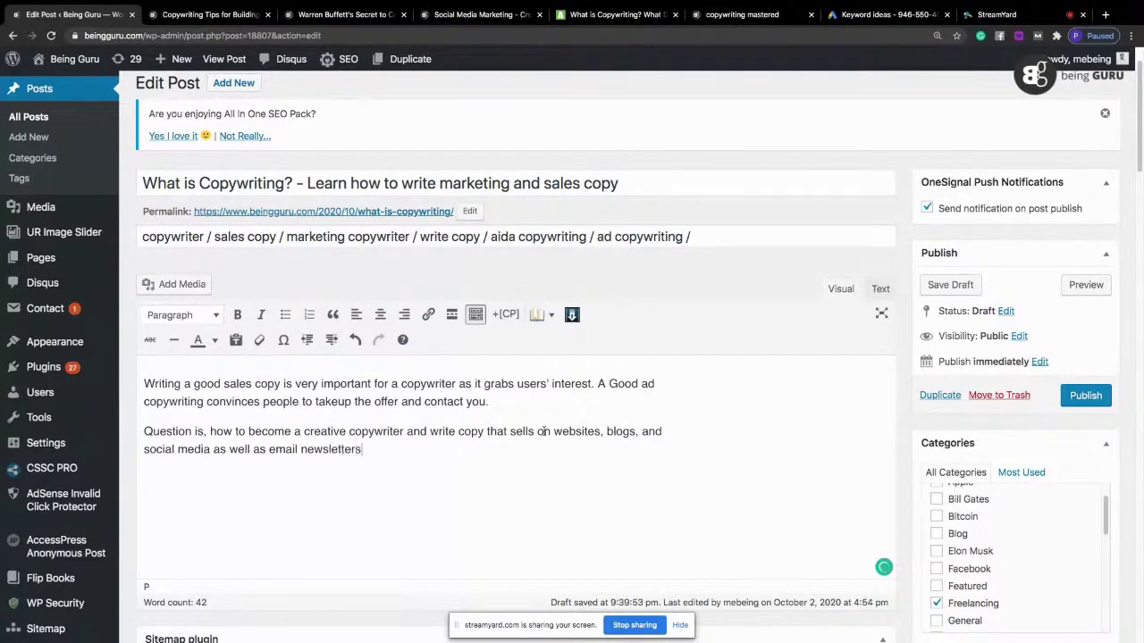
Step: Insert "in" before "email newsletters" and end the second paragraph with a period
{"action": "key", "text": "Left"}
{"action": "key", "text": "Left"}
{"action": "key", "text": "Left"}
{"action": "key", "text": "Left"}
{"action": "key", "text": "Left"}
{"action": "key", "text": "Left"}
{"action": "key", "text": "Left"}
{"action": "key", "text": "Left"}
{"action": "key", "text": "Left"}
{"action": "key", "text": "Left"}
{"action": "key", "text": "Left"}
{"action": "type", "text": "in"}
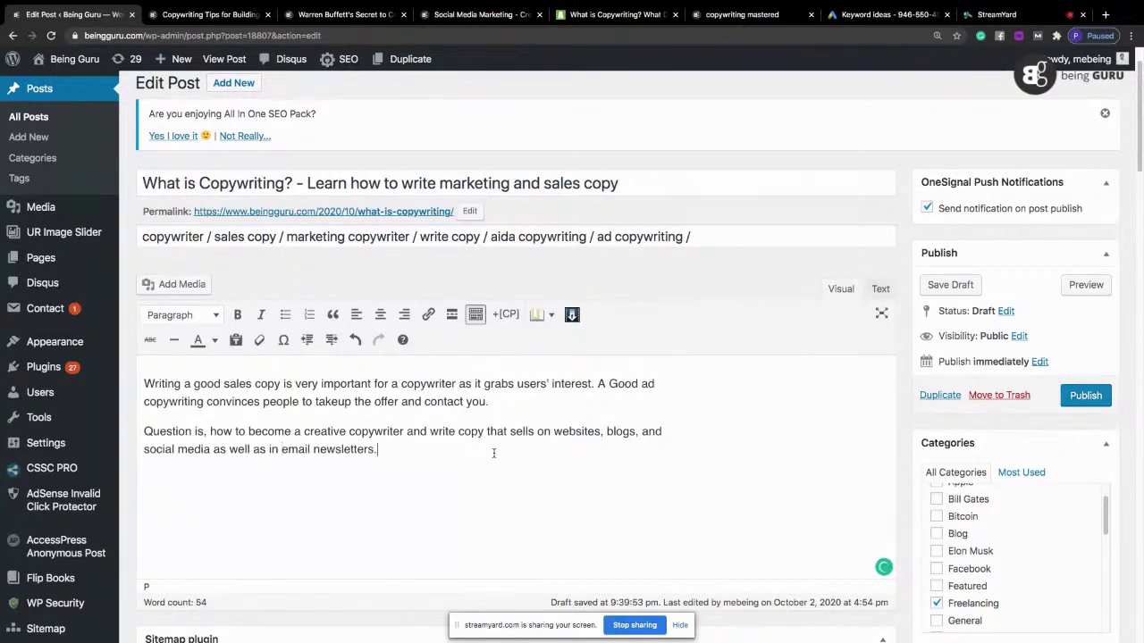
Step: Look at the copywriting mastered PDF and read the awai.com article's passage on demand and pay for copywriting skills
{"action": "key", "text": "super+6"}
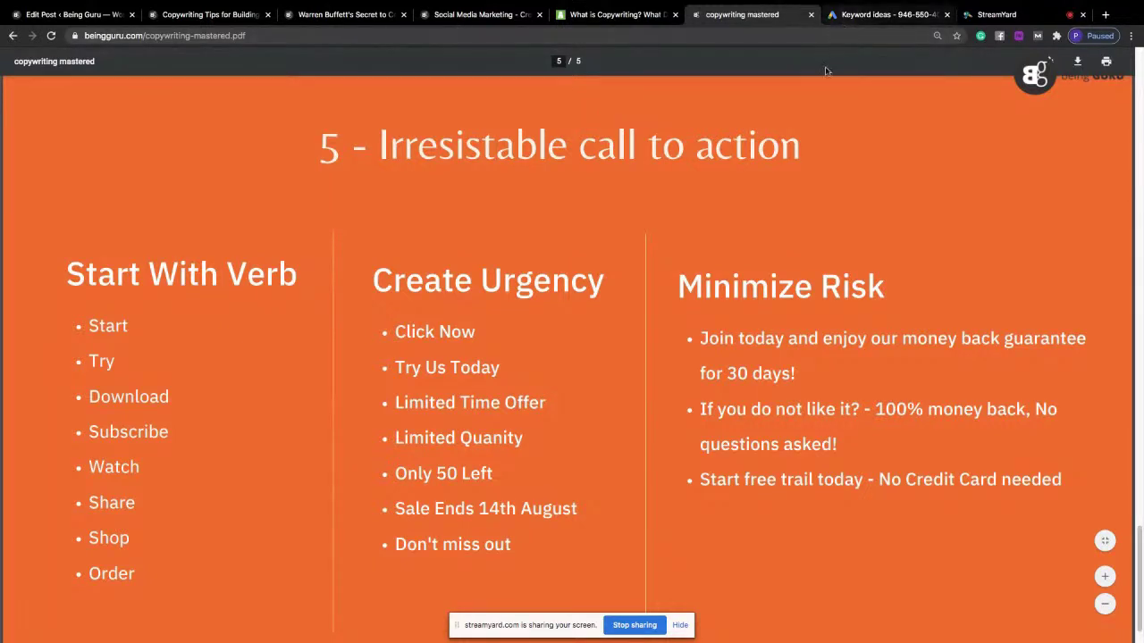
{"action": "left_click", "coordinate": [616, 14]}
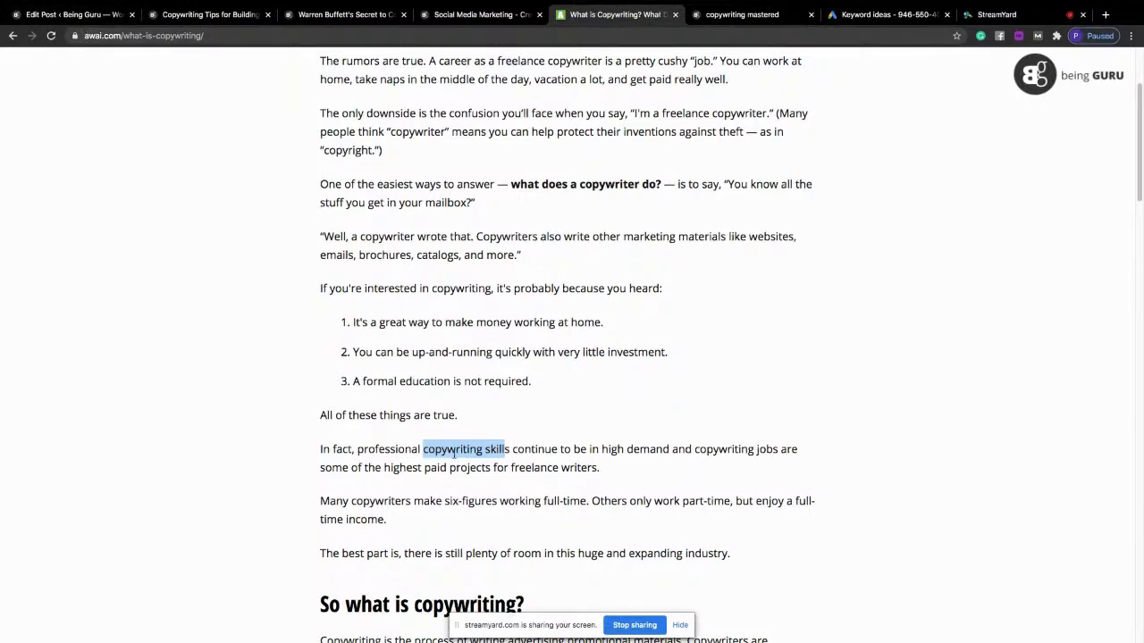
{"action": "left_click", "coordinate": [324, 450]}
{"action": "left_click_drag", "start_coordinate": [324, 449], "coordinate": [635, 502]}
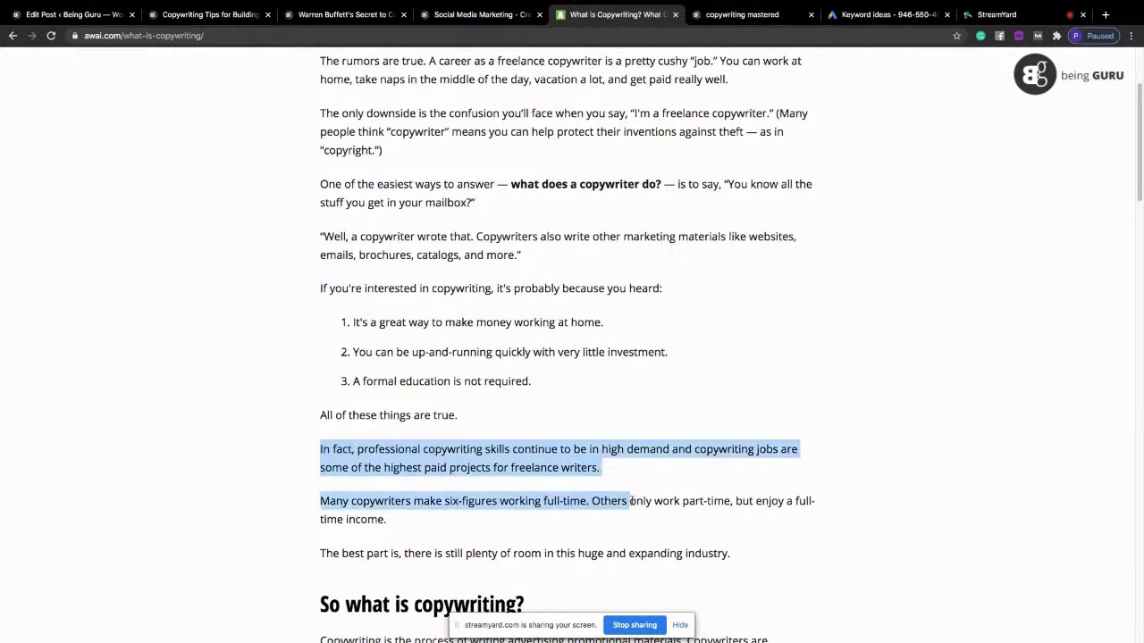
{"action": "left_click", "coordinate": [552, 427]}
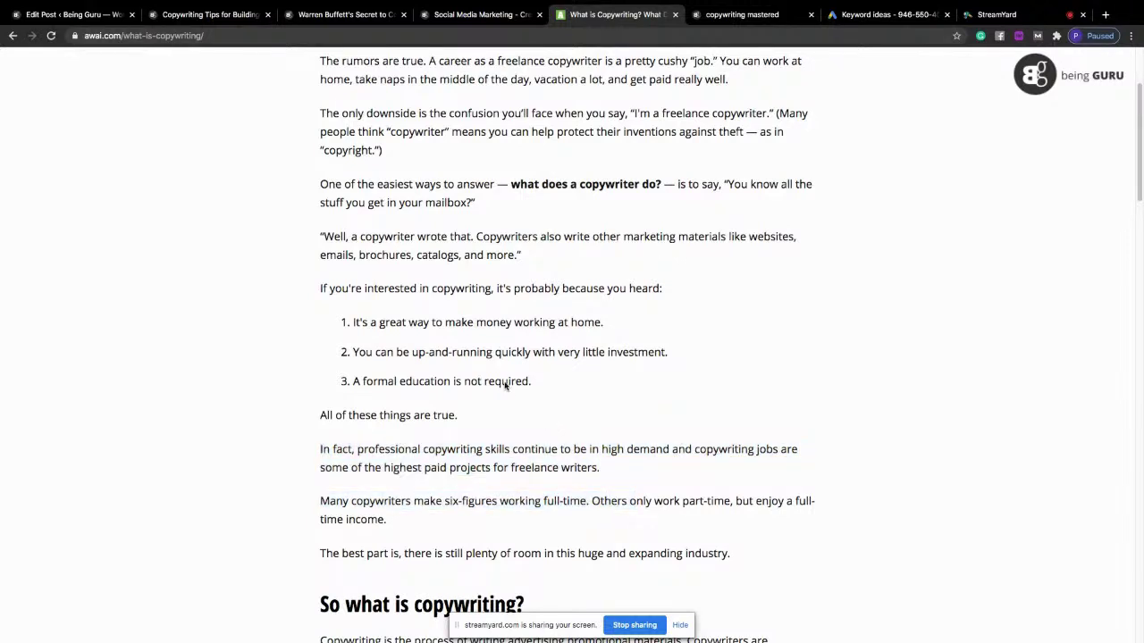
Step: Draft in the address bar "Copywriting skills are in high demand today and copywriting jobs are one of the highest paid for the freelancers"
{"action": "left_click", "coordinate": [123, 36]}
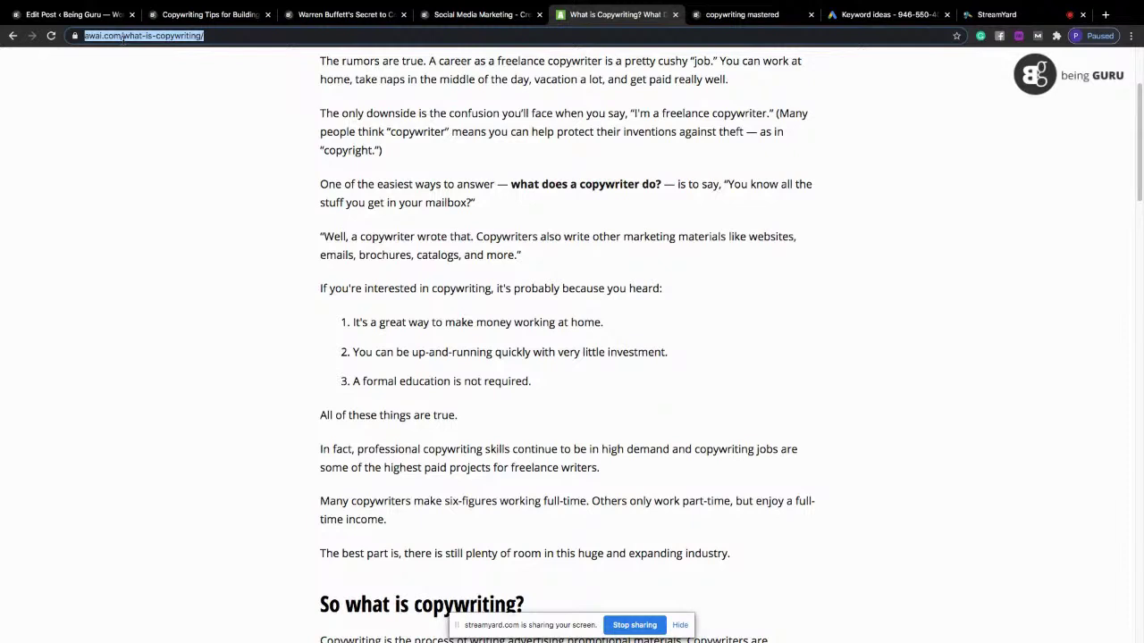
{"action": "type", "text": "Cop"}
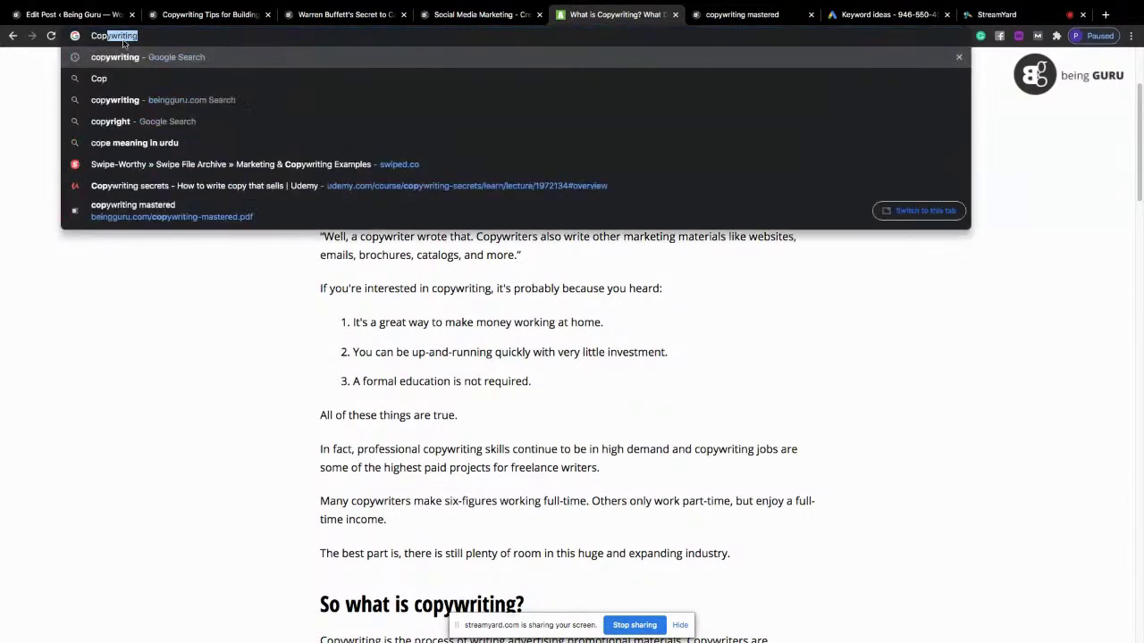
{"action": "type", "text": "ywrit"}
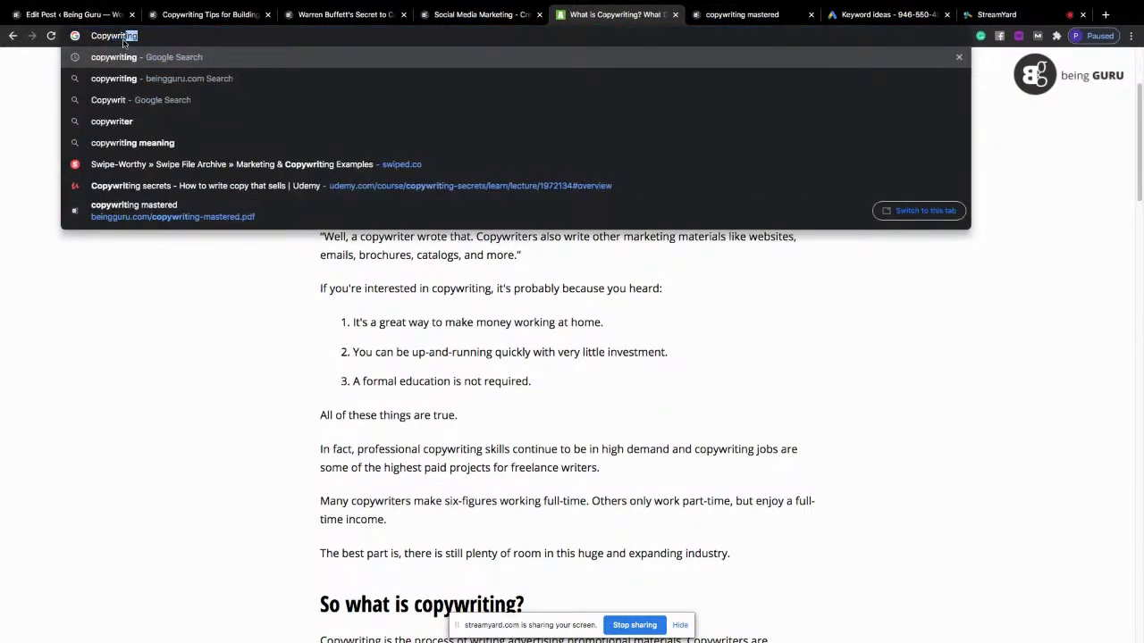
{"action": "type", "text": "ing skills c"}
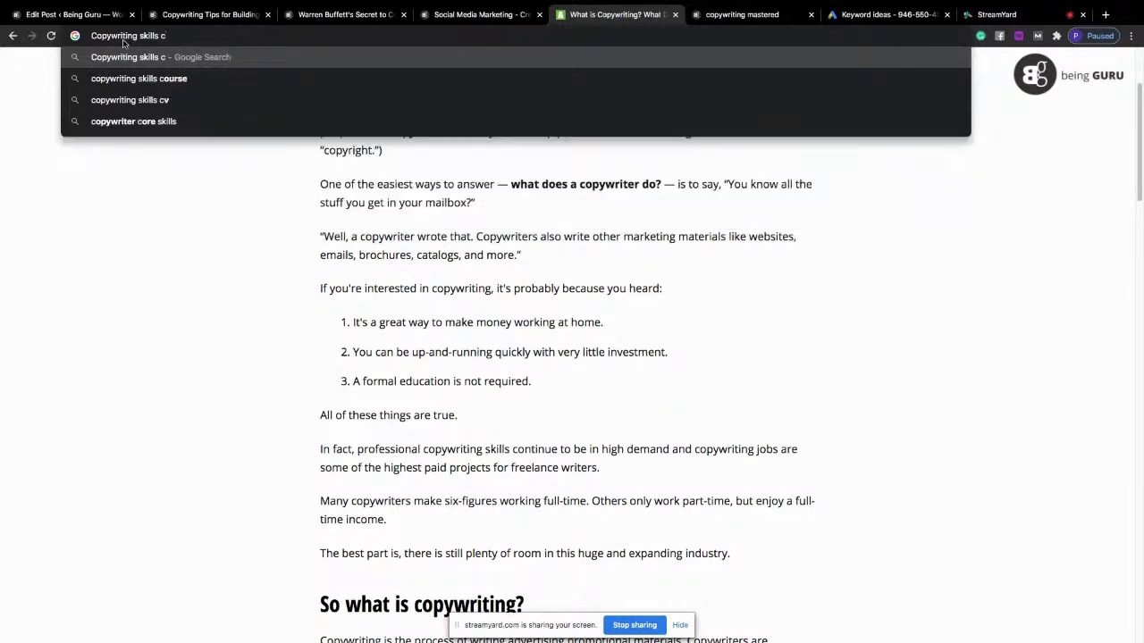
{"action": "key", "text": "BackSpace"}
{"action": "type", "text": "are in high demand t"}
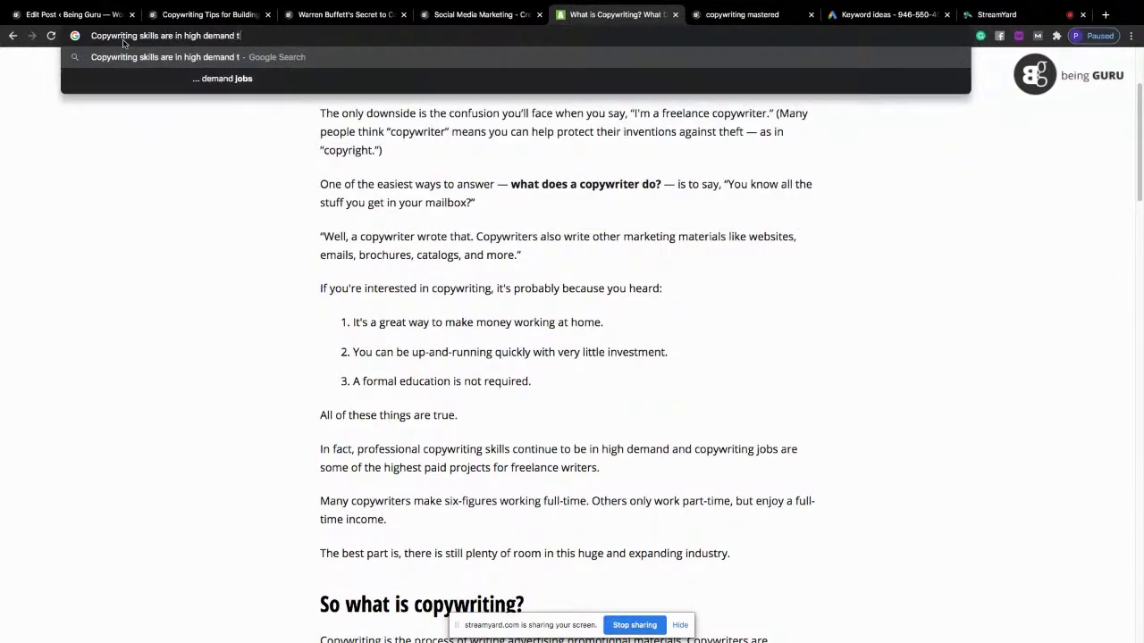
{"action": "type", "text": "oday and"}
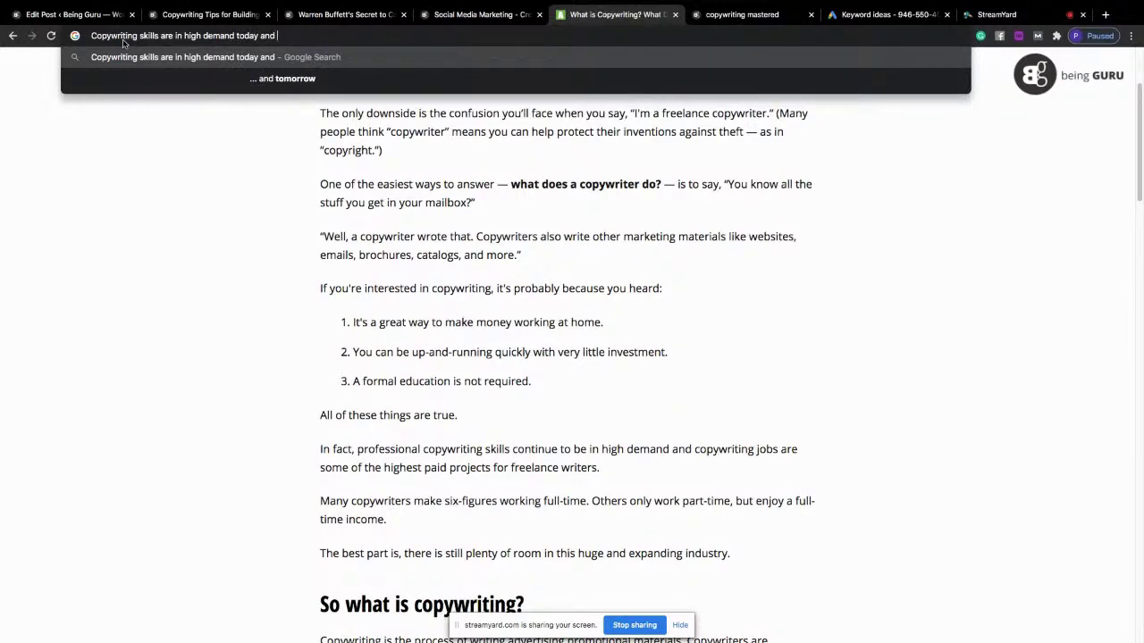
{"action": "type", "text": " copywriting"}
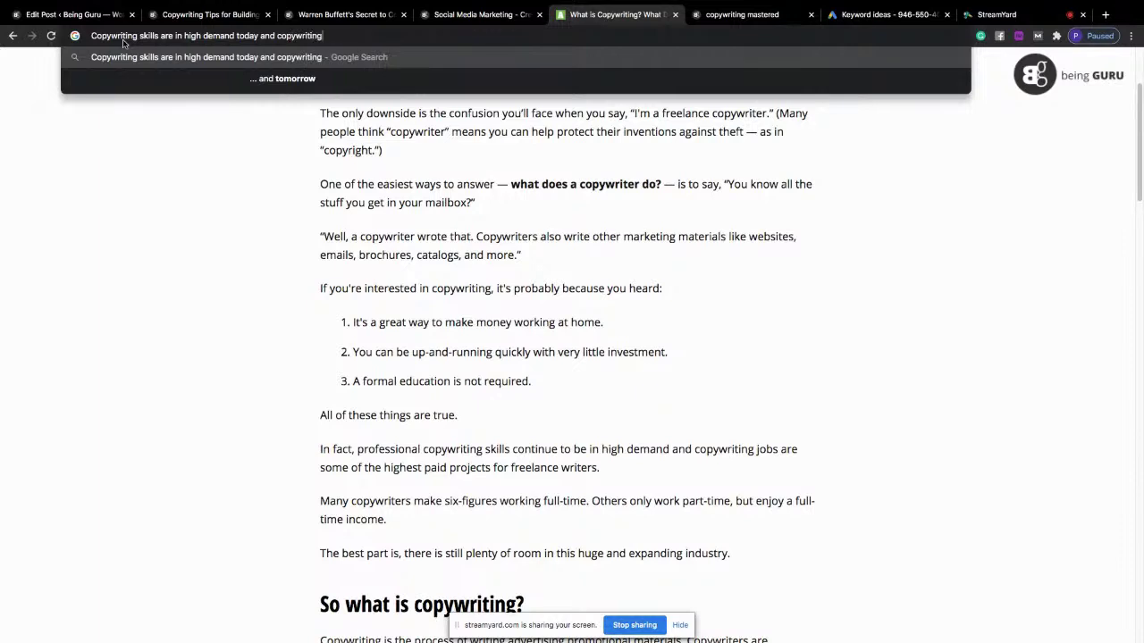
{"action": "type", "text": " jobs are one of "}
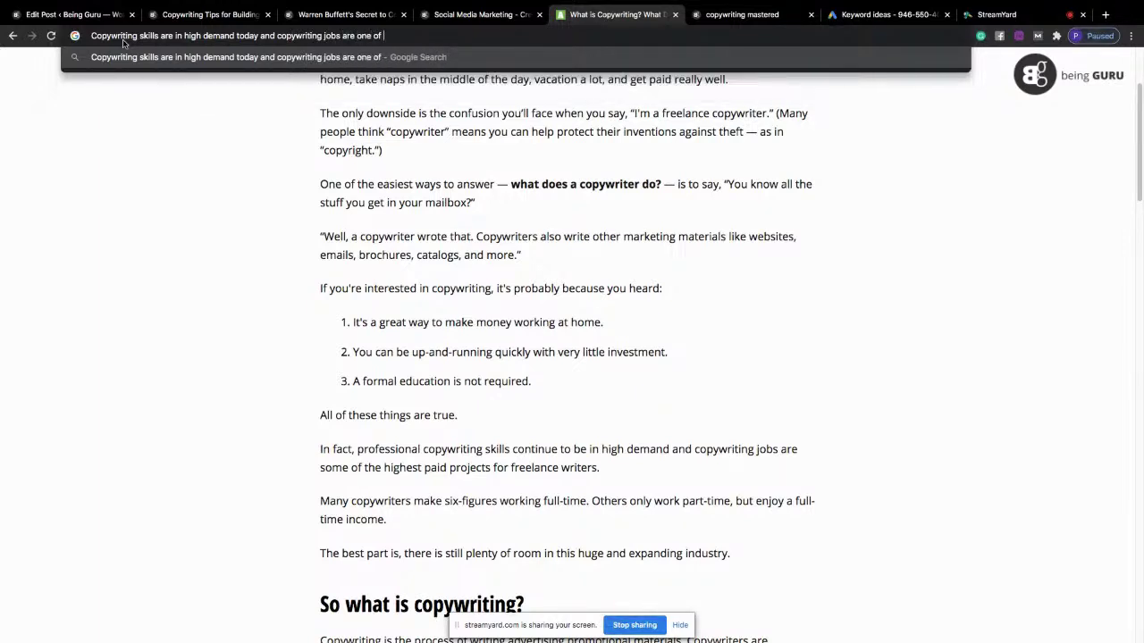
{"action": "type", "text": "the highest paid"}
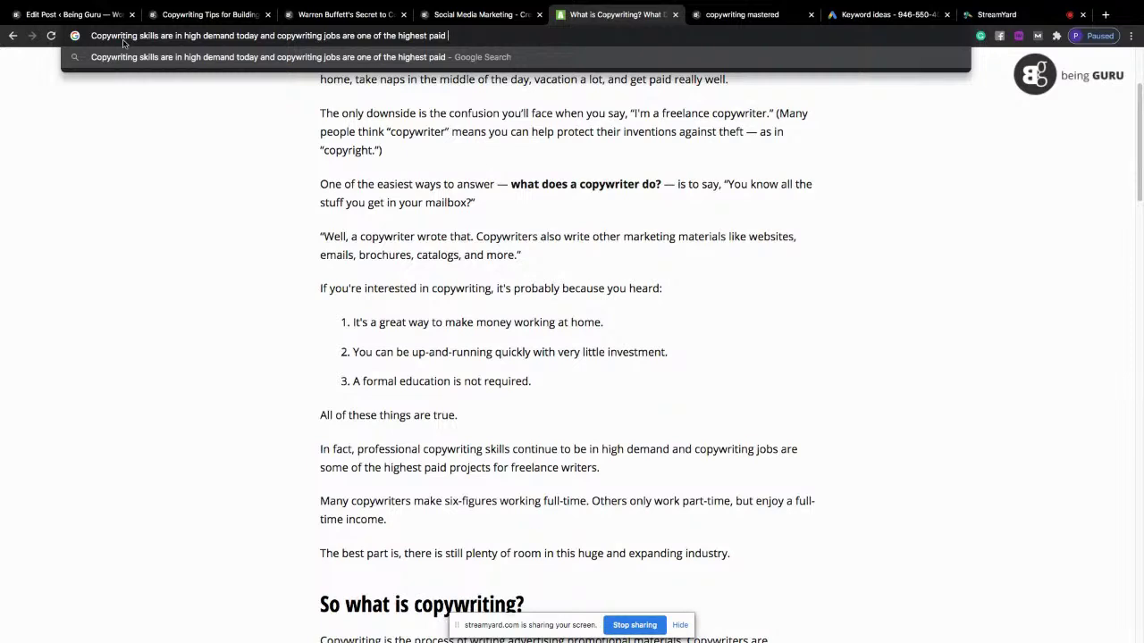
{"action": "type", "text": " for the freelancers a"}
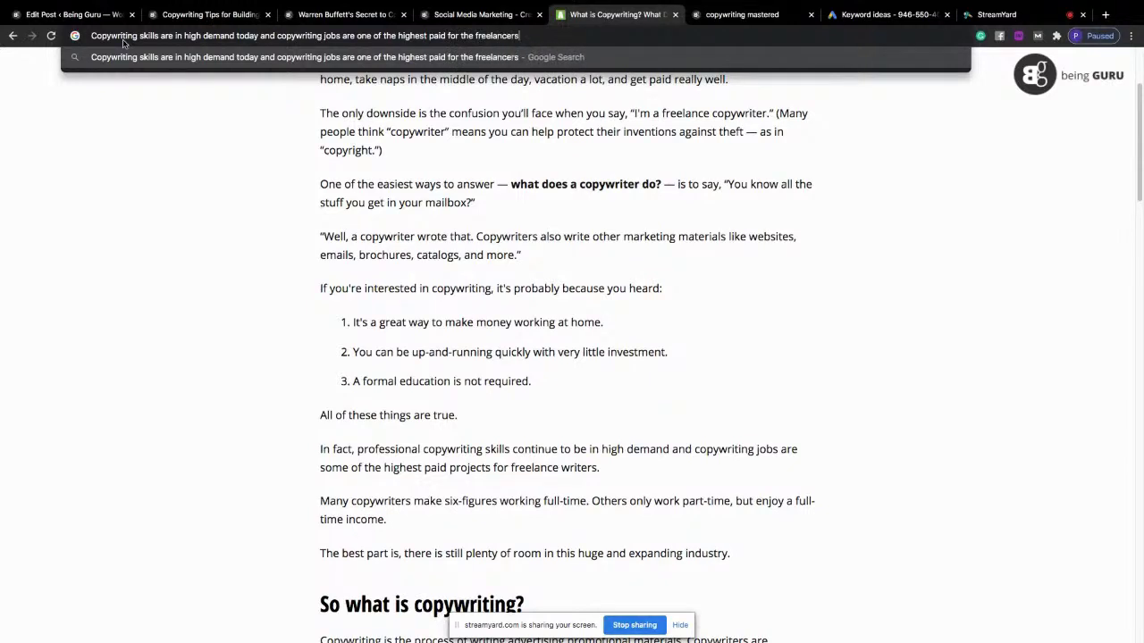
{"action": "key", "text": "BackSpace"}
Step: Append "Copywriters who are good at what they do make around six figure income and surprinsingly they work hours are far less than any other job"
{"action": "type", "text": ". Copywriters who are good at what they do"}
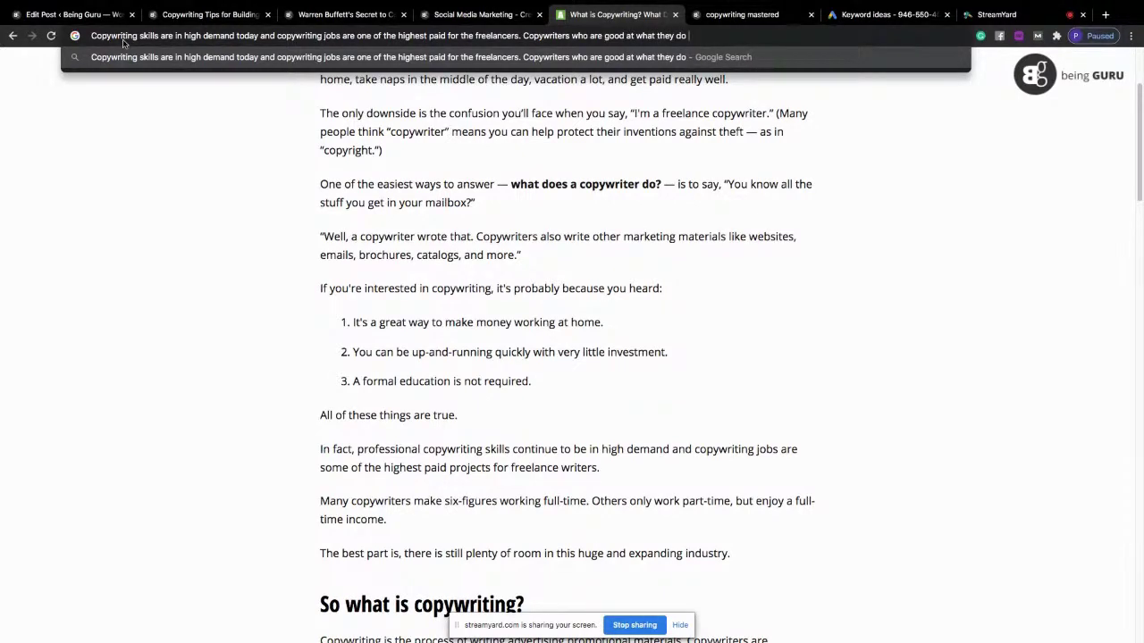
{"action": "type", "text": " make around six fi"}
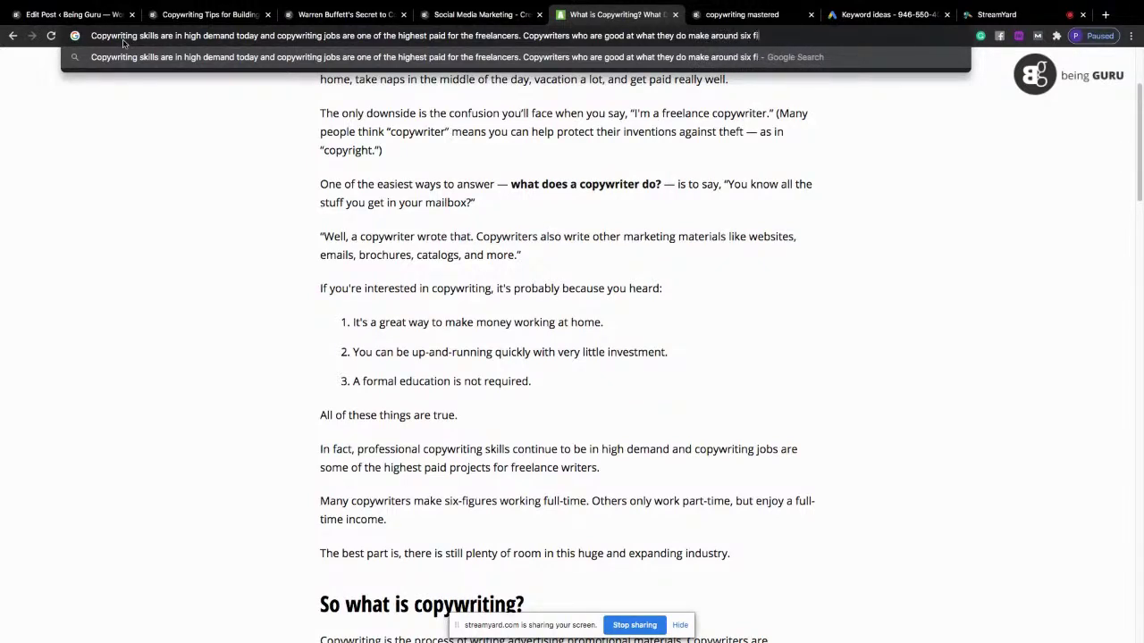
{"action": "type", "text": "gure inc"}
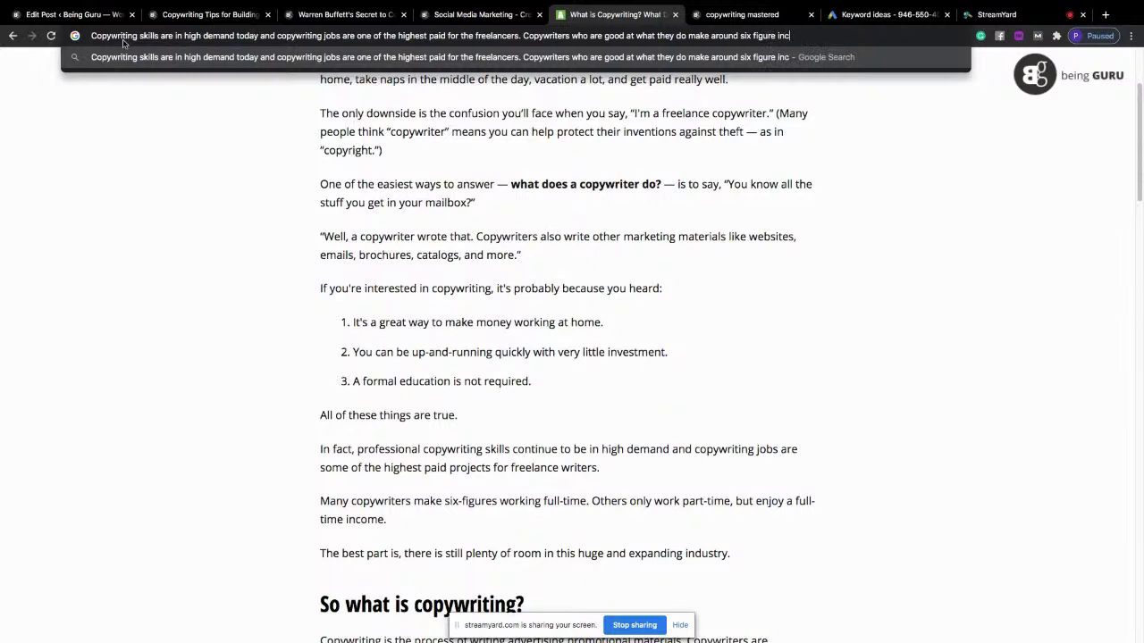
{"action": "type", "text": "ome and surpri"}
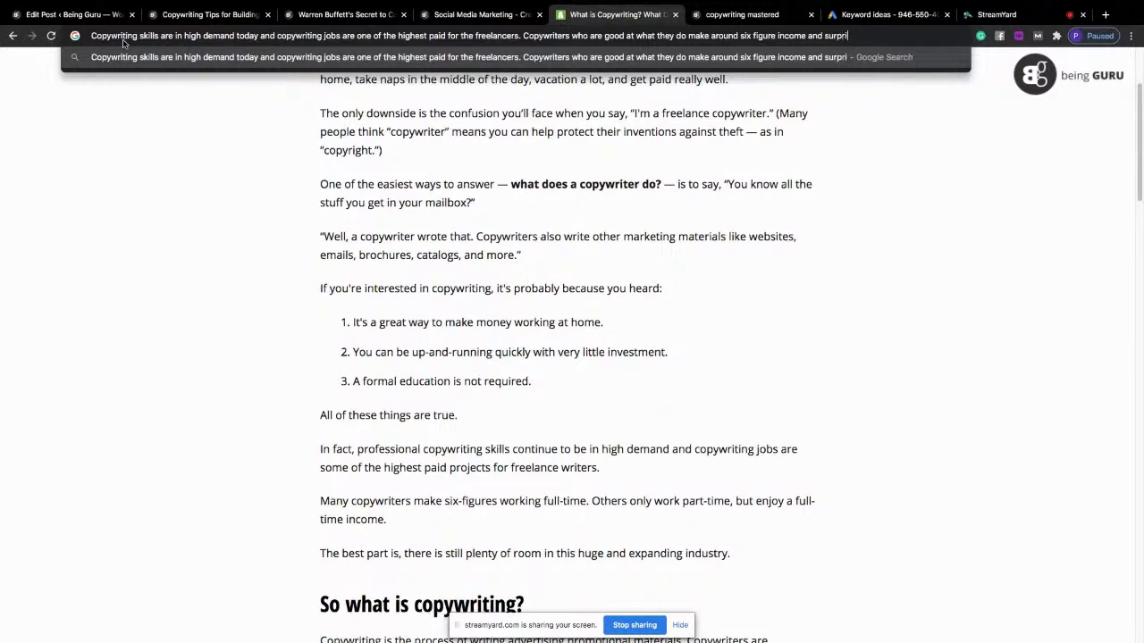
{"action": "type", "text": "singly they "}
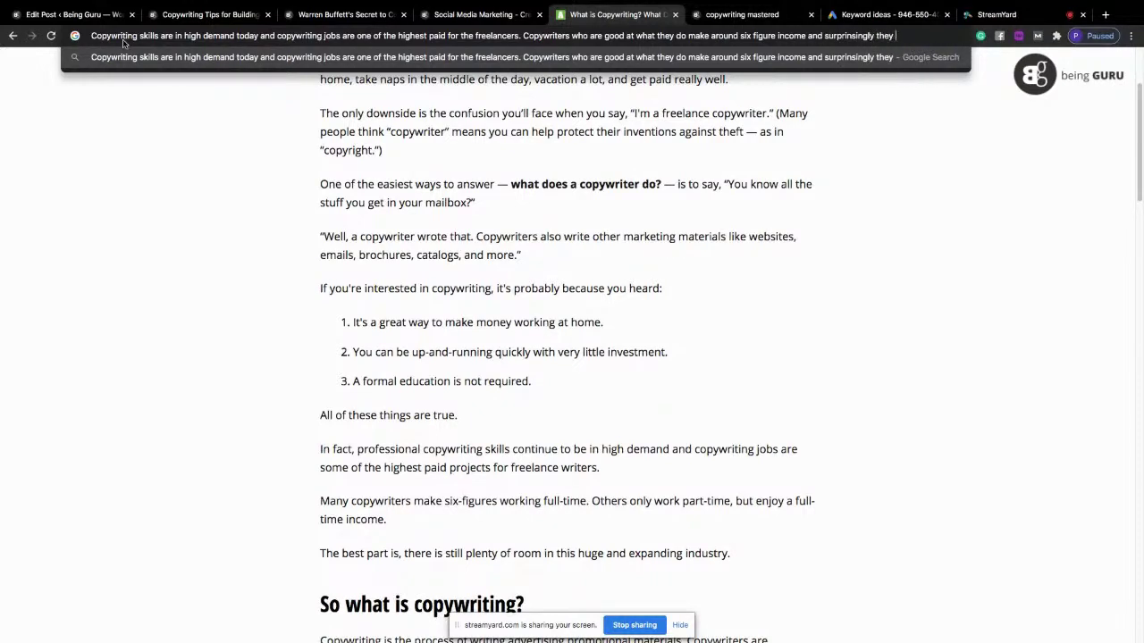
{"action": "type", "text": "work hours are far less than"}
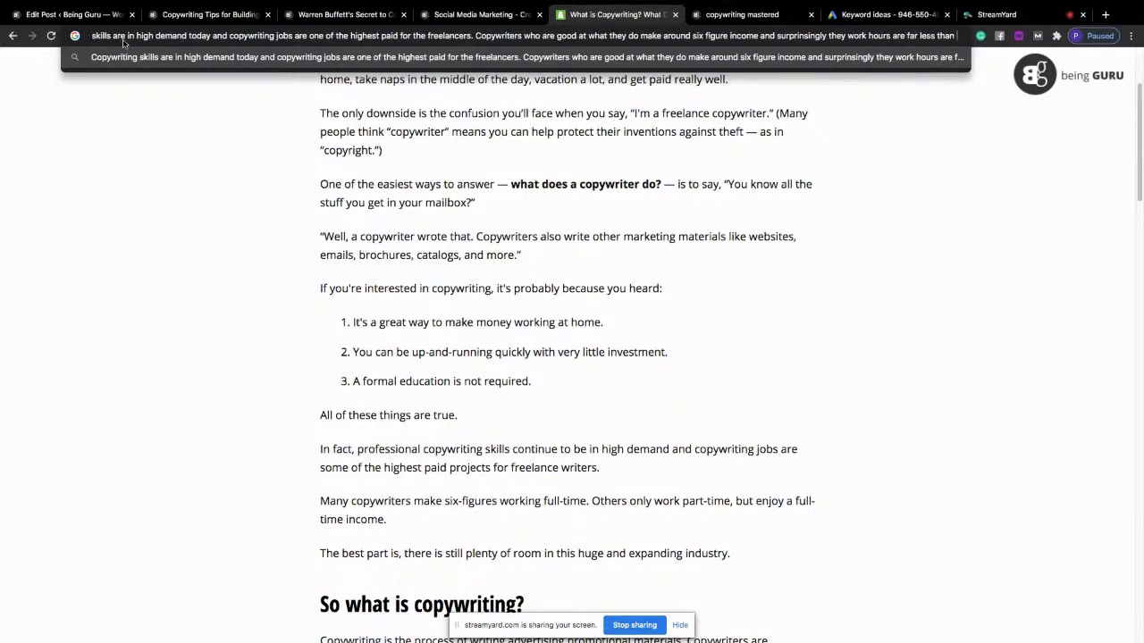
{"action": "type", "text": " any other job"}
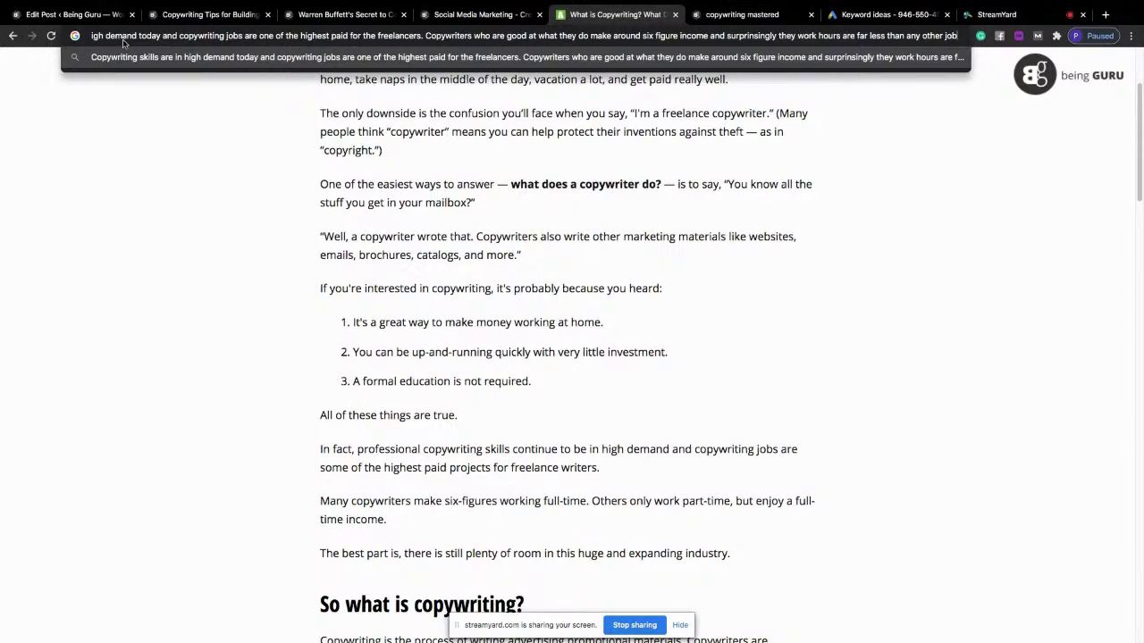
Step: Begin the draft's next sentence with "Because of their" and move the whole draft into the WordPress post as its third paragraph
{"action": "type", "text": ". Because of th"}
{"action": "key", "text": "BackSpace"}
{"action": "key", "text": "BackSpace"}
{"action": "key", "text": "BackSpace"}
{"action": "type", "text": "their cl"}
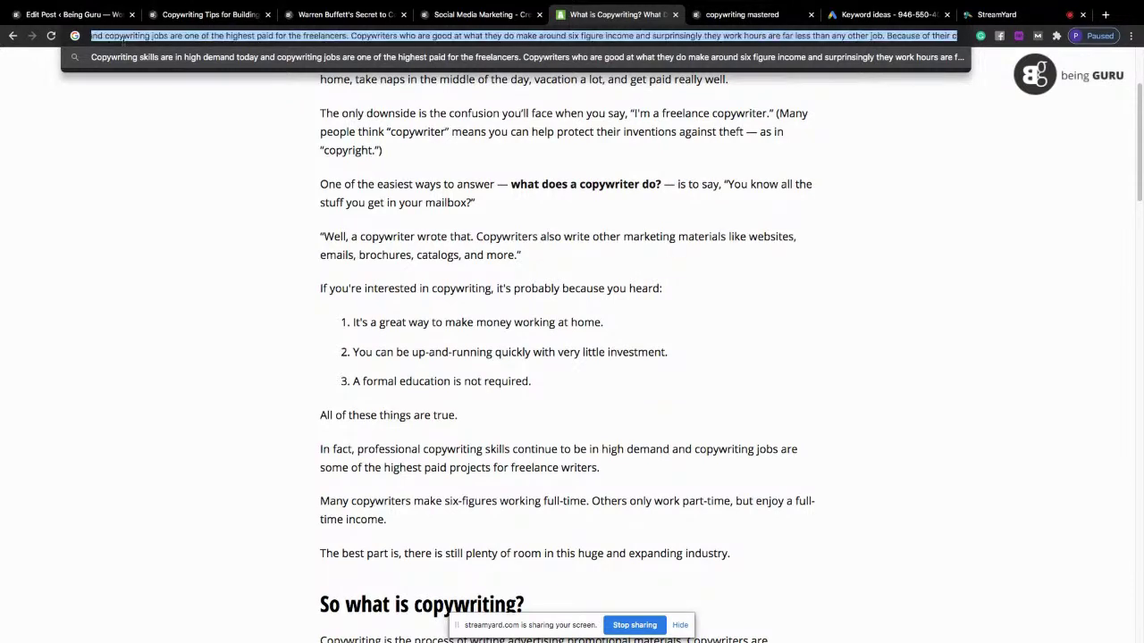
{"action": "key", "text": "super+a"}
{"action": "key", "text": "BackSpace"}
{"action": "mouse_move", "coordinate": [158, 11]}
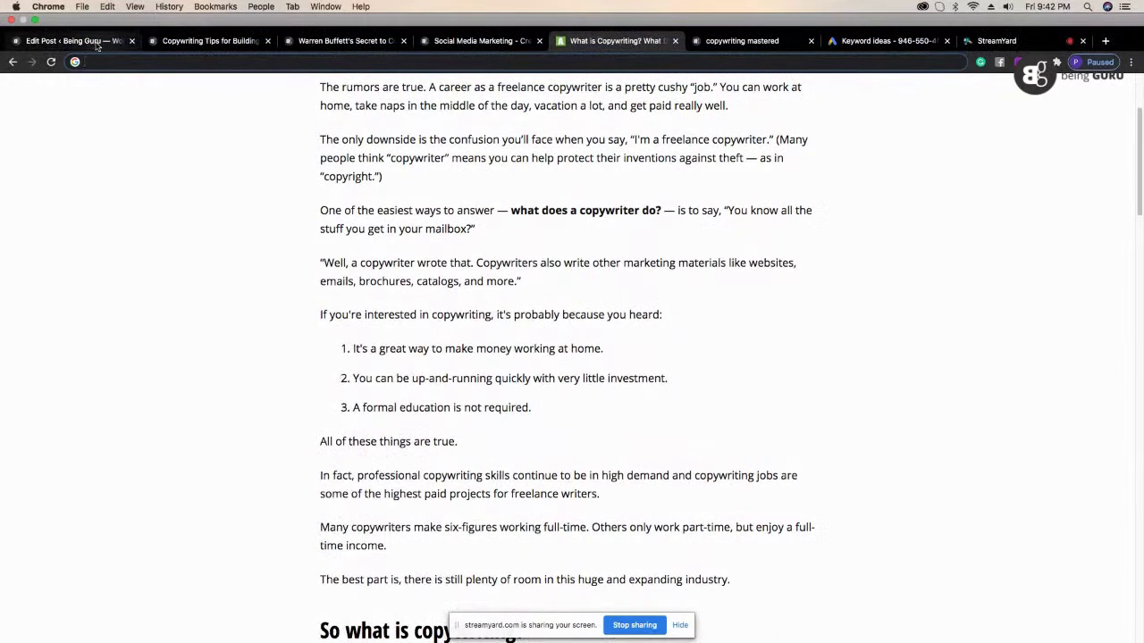
{"action": "left_click", "coordinate": [72, 15]}
{"action": "type", "text": "Copywriting skills are in high demand today and copywriting jobs are one of the highest paid for the freelancers. Copywriters who are good at what they do make around six figure income and surprisingly they work hours are far less than any other job. Because of their c"}
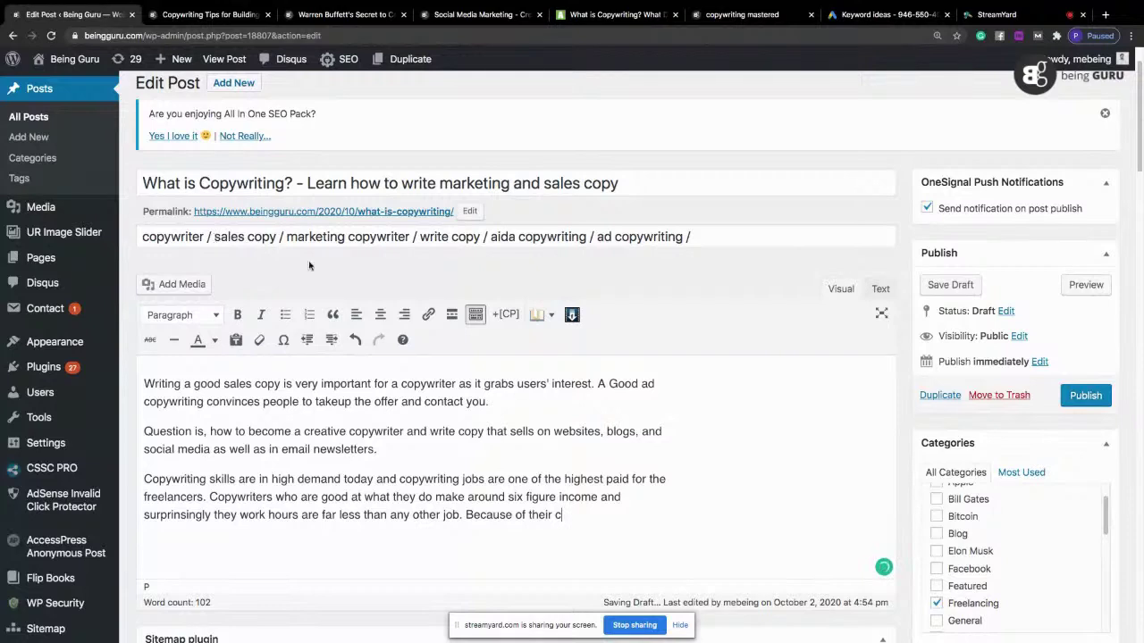
Step: Continue the third paragraph's last sentence after "Because of their" with "ability to write an effective sales copy they are able to"
{"action": "key", "text": "BackSpace"}
{"action": "type", "text": "ability to write effective sakles"}
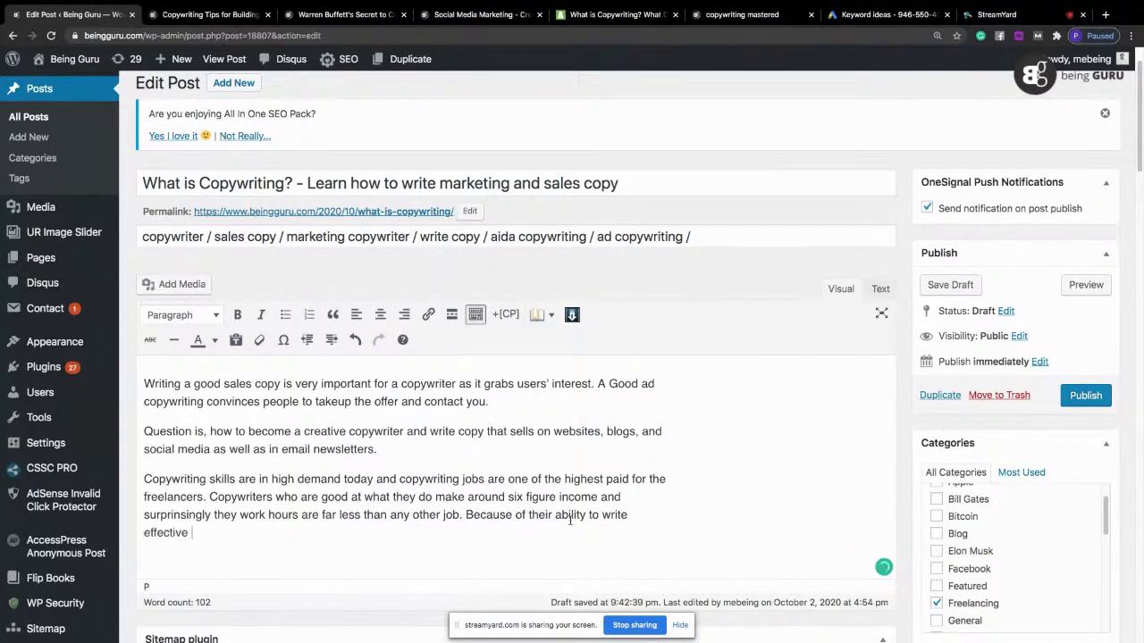
{"action": "key", "text": "BackSpace"}
{"action": "key", "text": "BackSpace"}
{"action": "key", "text": "BackSpace"}
{"action": "key", "text": "BackSpace"}
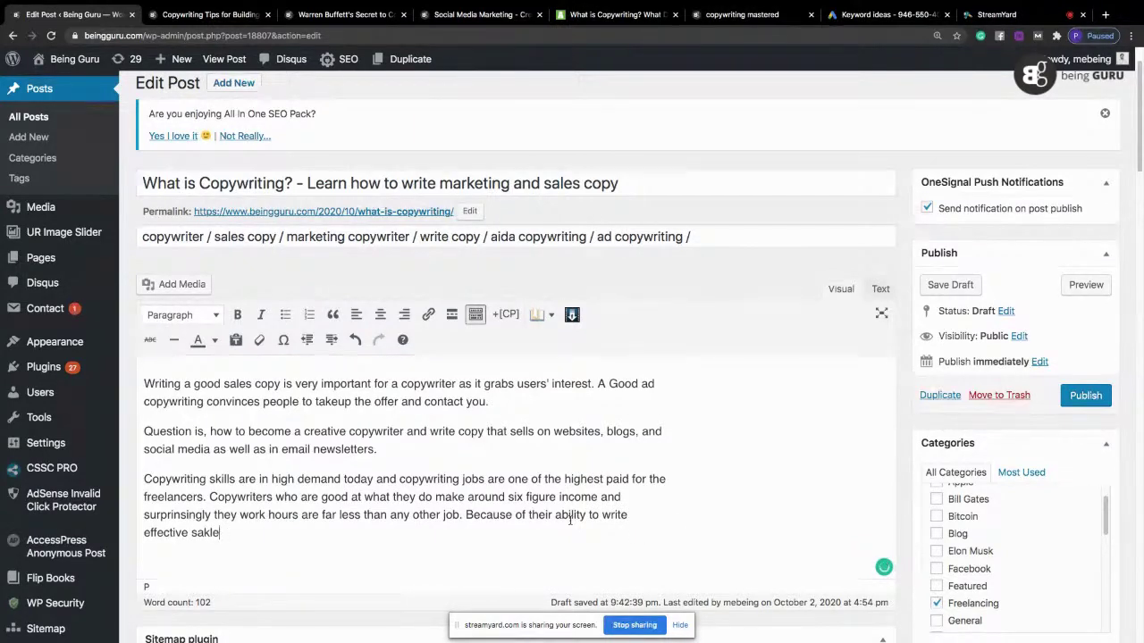
{"action": "type", "text": "les copy and"}
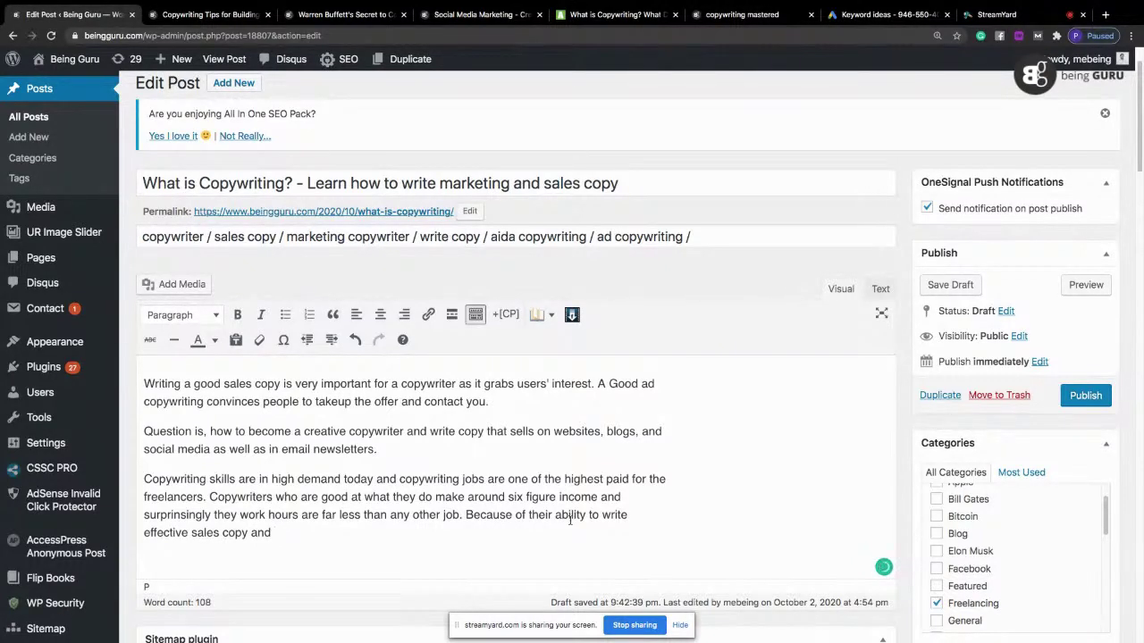
{"action": "type", "text": "an"}
{"action": "left_click_drag", "start_coordinate": [273, 533], "coordinate": [252, 534]}
{"action": "type", "text": "they are able to g"}
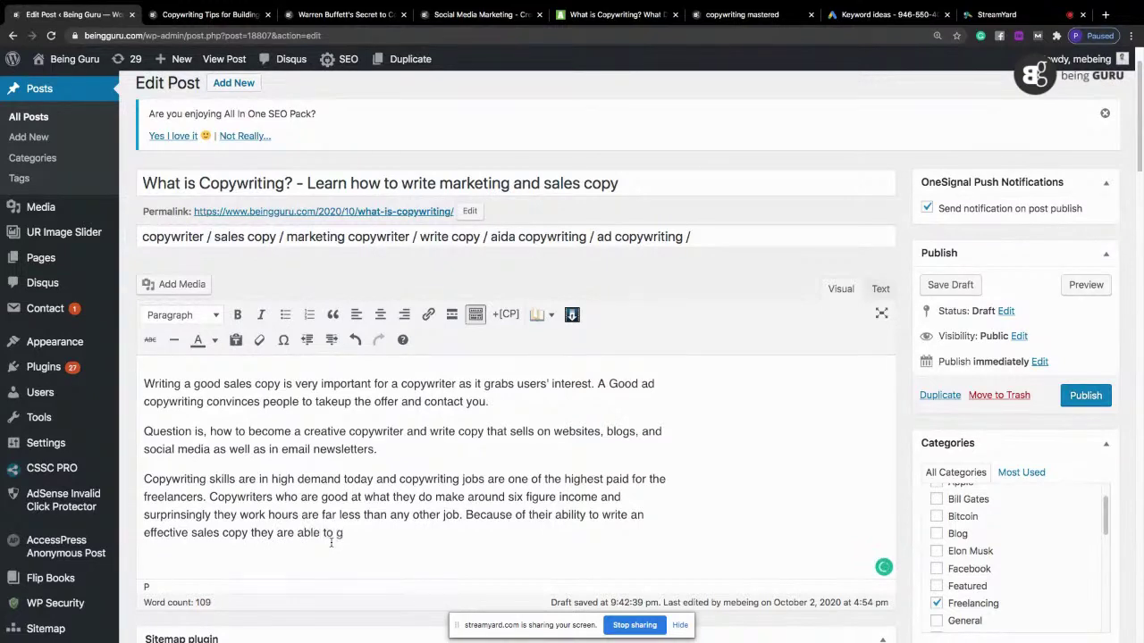
Step: Complete the third paragraph's last sentence with "create an interest."
{"action": "key", "text": "BackSpace"}
{"action": "type", "text": "grab interest of their"}
{"action": "key", "text": "BackSpace"}
{"action": "key", "text": "BackSpace"}
{"action": "key", "text": "BackSpace"}
{"action": "key", "text": "BackSpace"}
{"action": "key", "text": "BackSpace"}
{"action": "key", "text": "BackSpace"}
{"action": "key", "text": "BackSpace"}
{"action": "key", "text": "BackSpace"}
{"action": "key", "text": "BackSpace"}
{"action": "key", "text": "BackSpace"}
{"action": "key", "text": "BackSpace"}
{"action": "key", "text": "BackSpace"}
{"action": "key", "text": "BackSpace"}
{"action": "key", "text": "BackSpace"}
{"action": "key", "text": "BackSpace"}
{"action": "key", "text": "BackSpace"}
{"action": "key", "text": "BackSpace"}
{"action": "key", "text": "BackSpace"}
{"action": "key", "text": "BackSpace"}
{"action": "key", "text": "BackSpace"}
{"action": "key", "text": "BackSpace"}
{"action": "type", "text": "create an interest."}
Step: Add a fourth paragraph reading "Copywriting is used for sales, marketing, social media ads and email newsletters."
{"action": "key", "text": "Return"}
{"action": "type", "text": "Copy"}
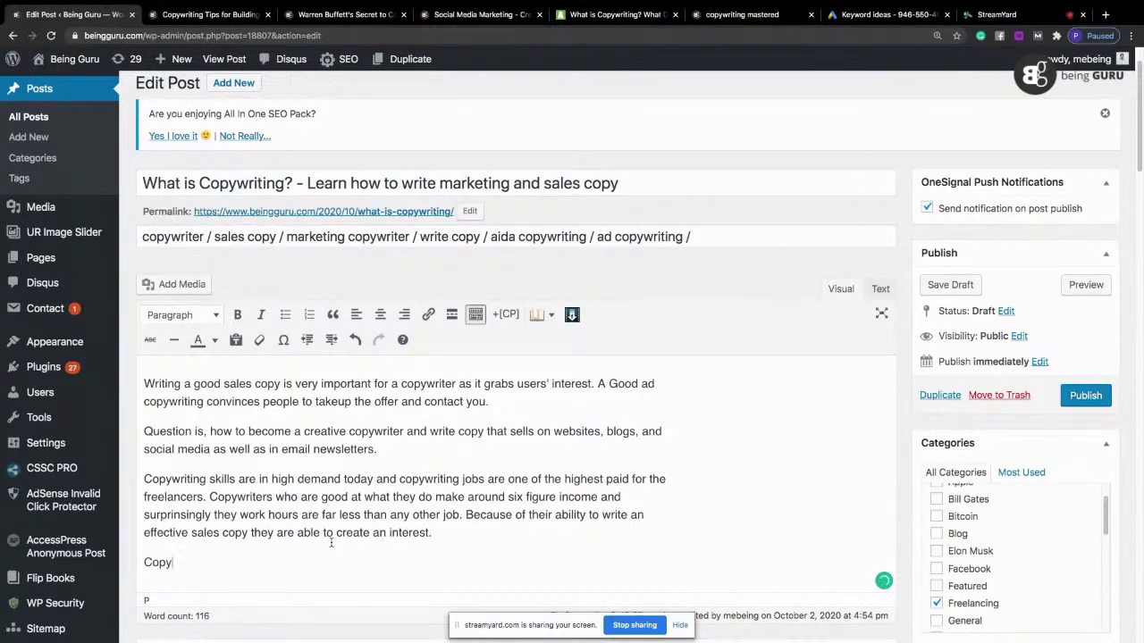
{"action": "type", "text": "writing is used for sales, marketing"}
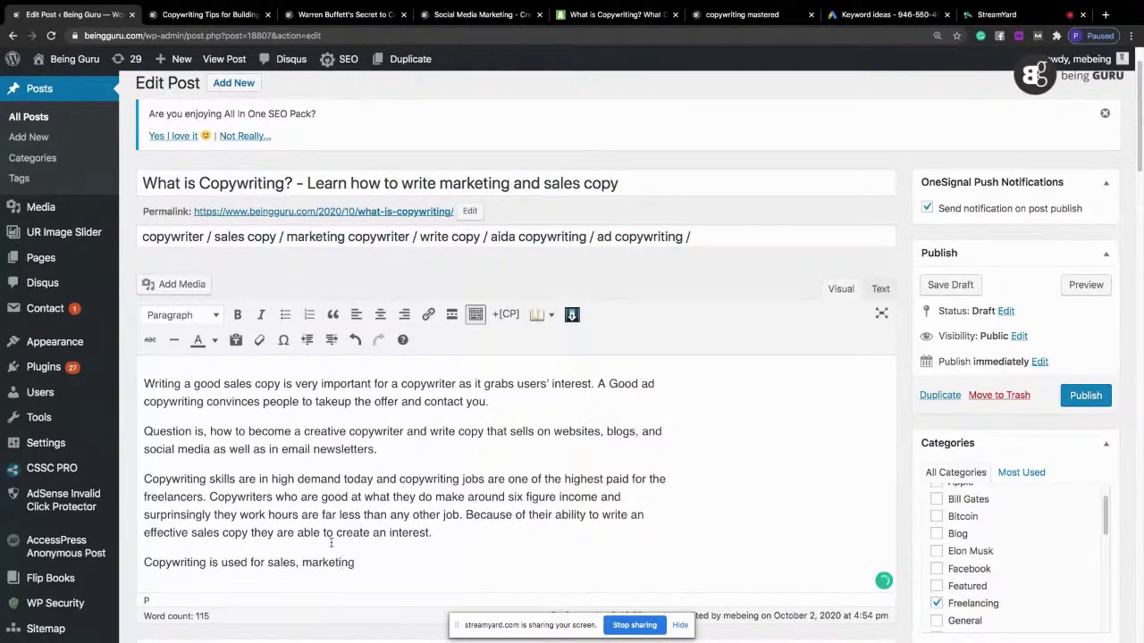
{"action": "type", "text": ", social media ads an"}
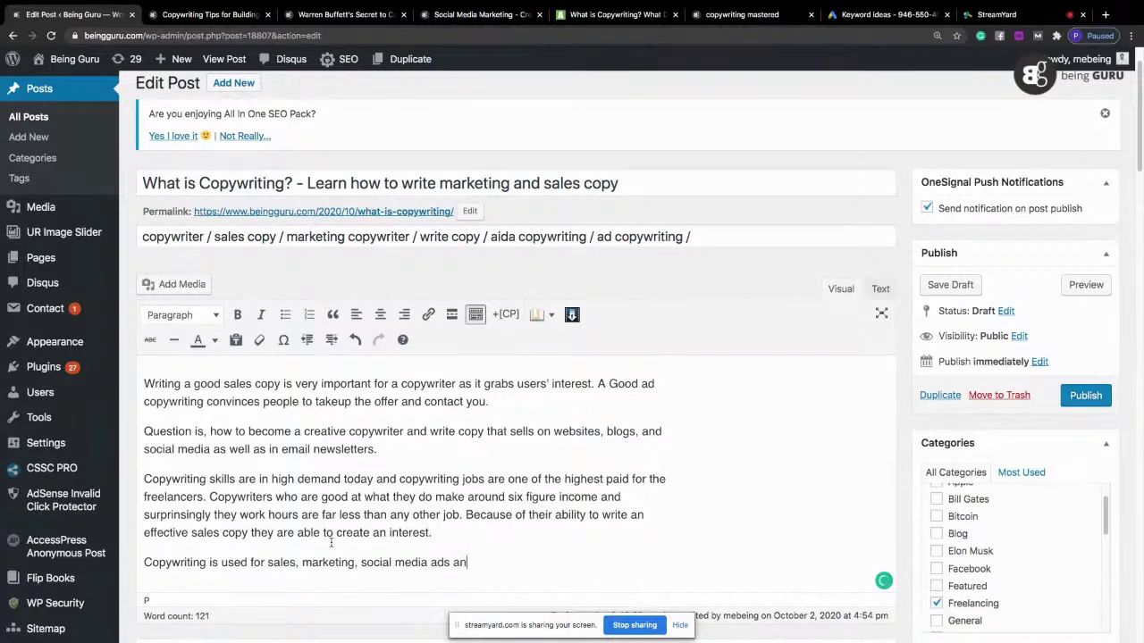
{"action": "type", "text": "d email newsletters."}
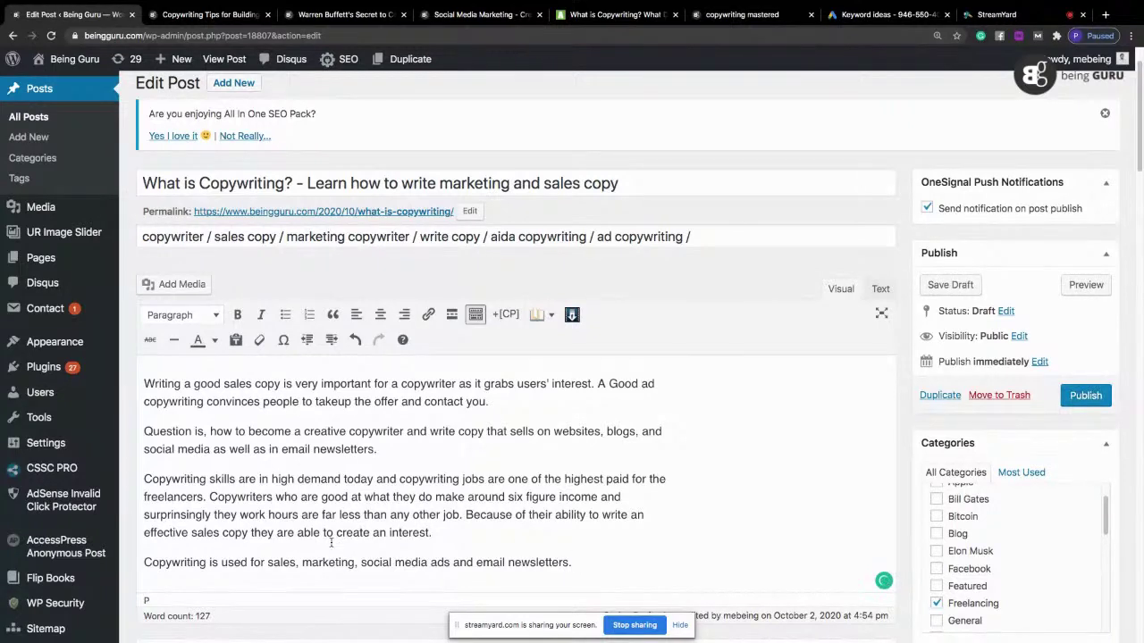
Step: Make the fourth paragraph begin with "On the internet, copywriting" and add an empty paragraph below it
{"action": "left_click", "coordinate": [147, 563]}
{"action": "key", "text": "Delete"}
{"action": "key", "text": "Delete"}
{"action": "type", "text": "On the internet, c"}
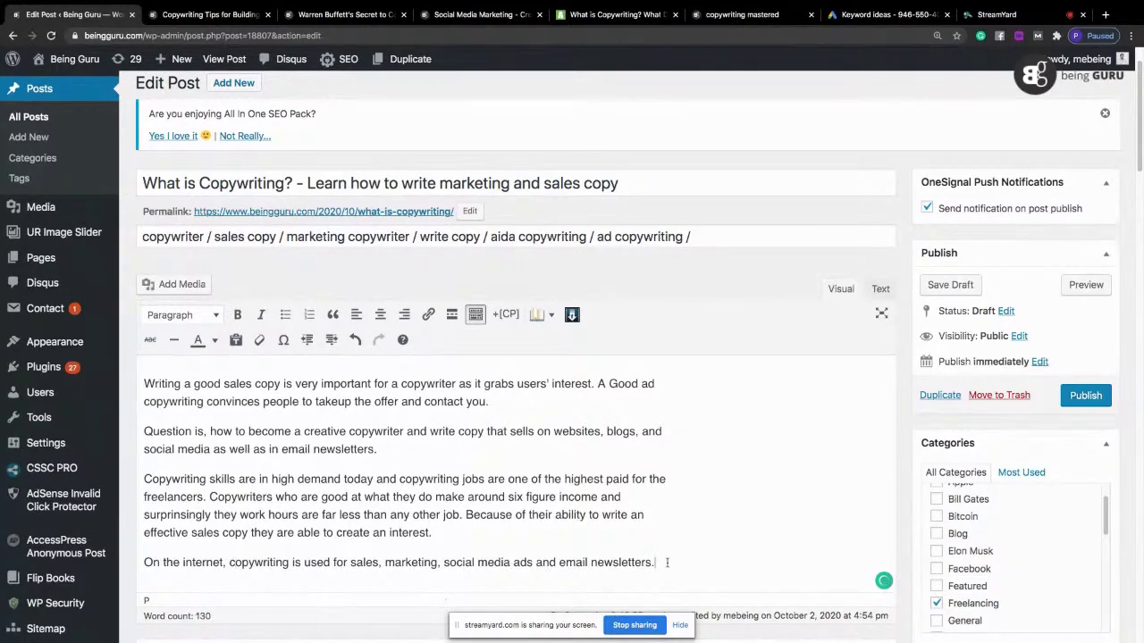
{"action": "key", "text": "Return"}
Step: Copy the heading "What is Copywriting?" from the first page of the copywriting mastered PDF as plain text
{"action": "mouse_move", "coordinate": [626, 636]}
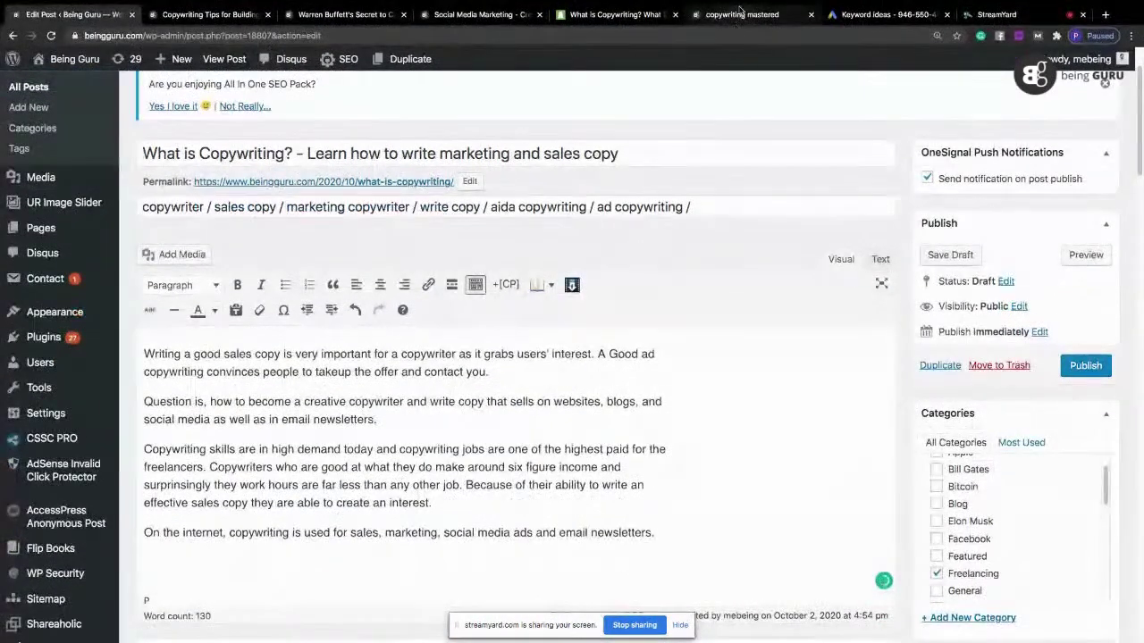
{"action": "left_click", "coordinate": [740, 12]}
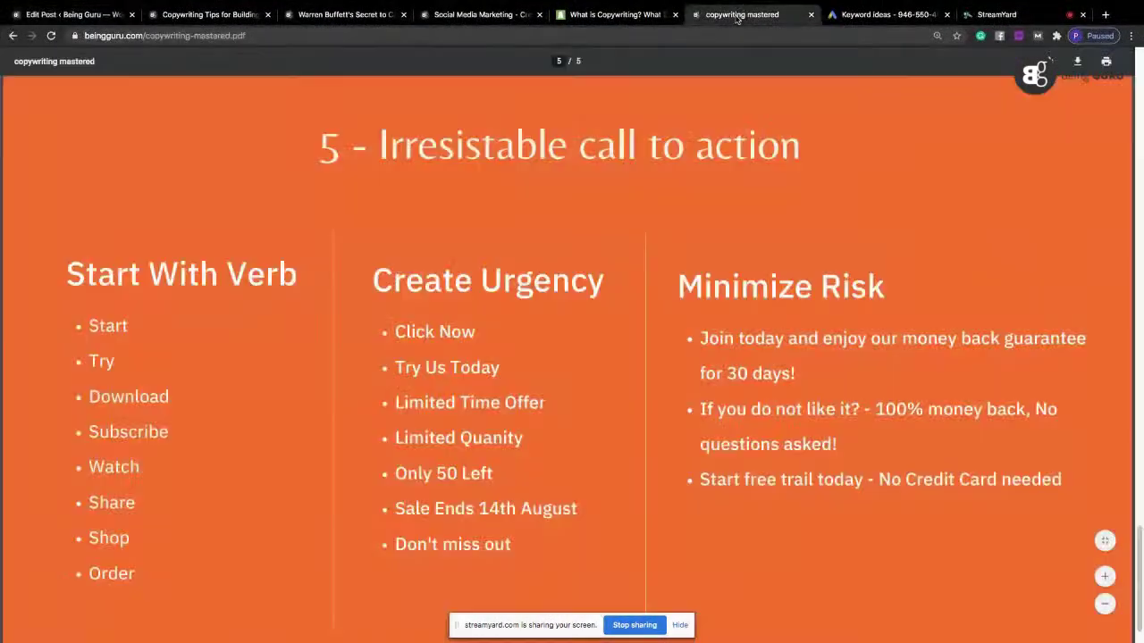
{"action": "left_click_drag", "start_coordinate": [1140, 517], "coordinate": [1140, 55]}
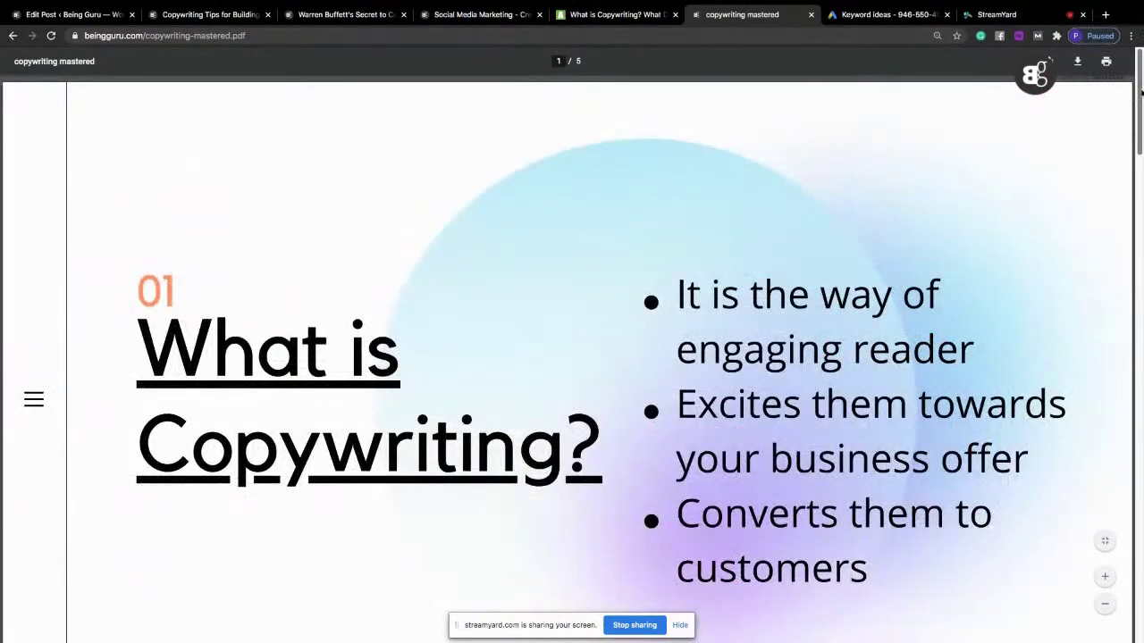
{"action": "left_click_drag", "start_coordinate": [139, 345], "coordinate": [572, 456]}
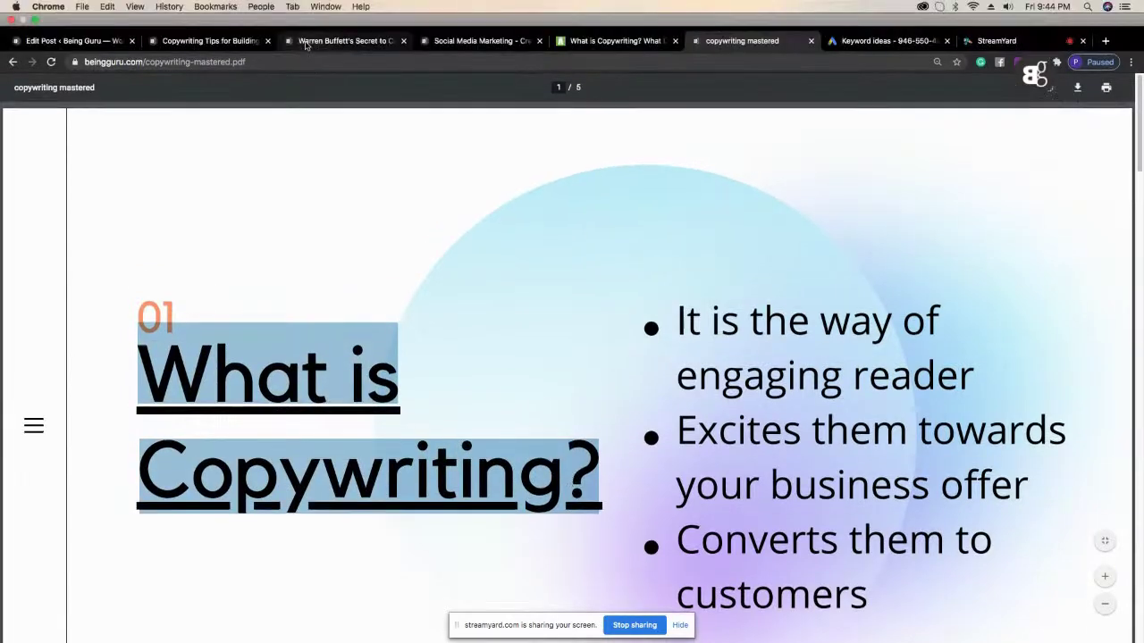
{"action": "left_click", "coordinate": [287, 65]}
{"action": "key", "text": "super+c"}
{"action": "key", "text": "super+v"}
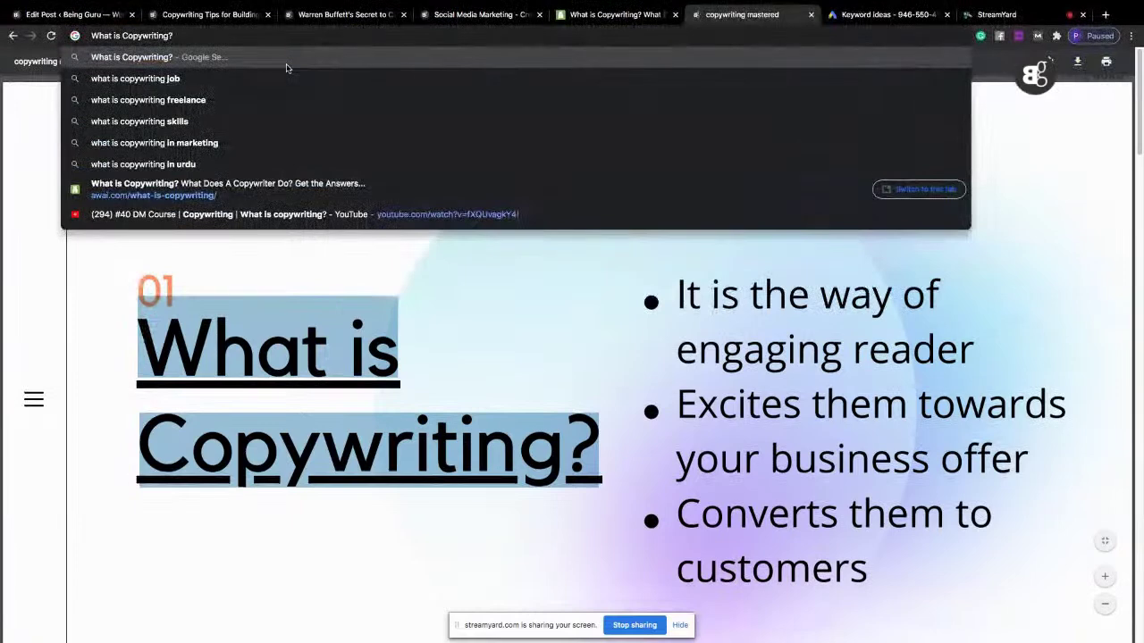
{"action": "key", "text": "Escape"}
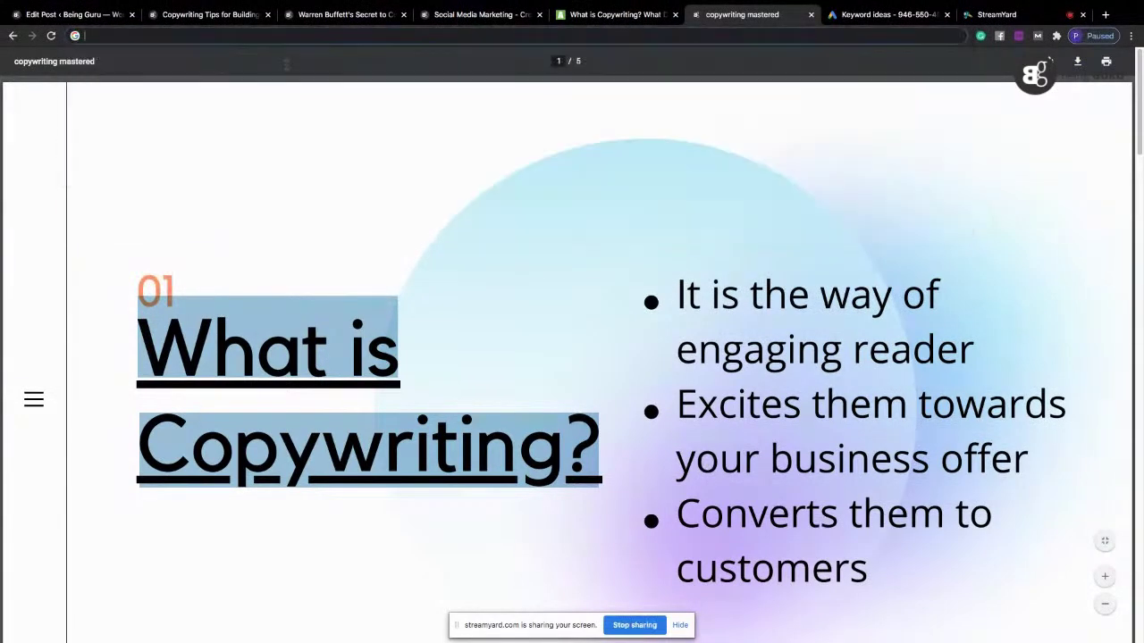
Step: Paste "What is Copywriting?" below the post's fourth paragraph and format it as Heading 2
{"action": "left_click", "coordinate": [70, 15]}
{"action": "left_click", "coordinate": [305, 563]}
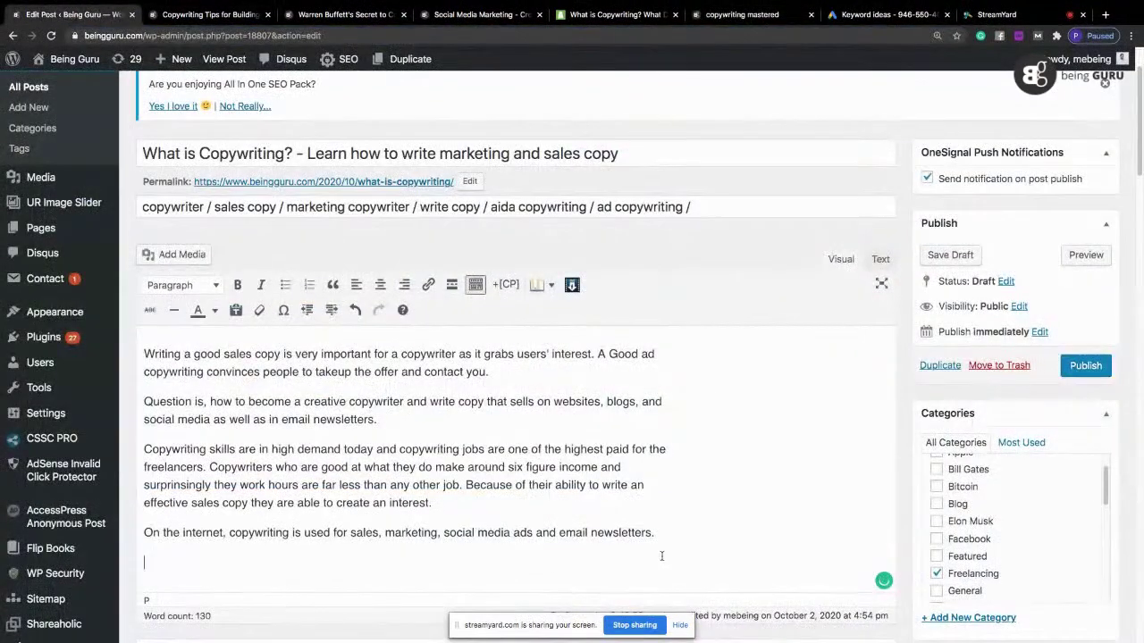
{"action": "key", "text": "super+v"}
{"action": "scroll", "coordinate": [635, 537], "scroll_direction": "down", "scroll_amount": 1}
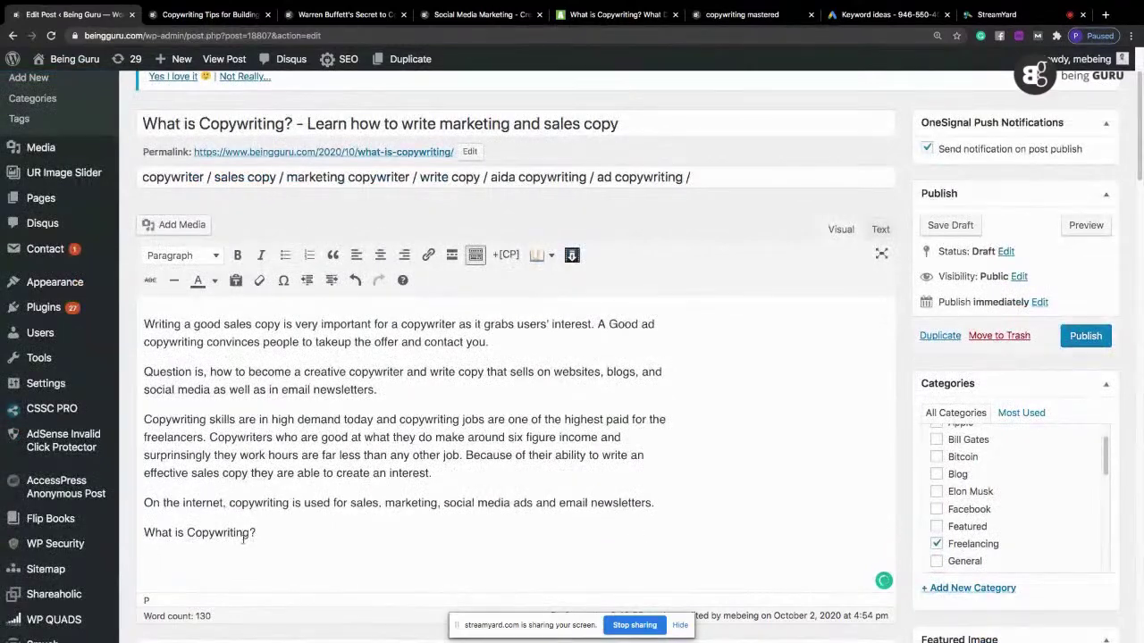
{"action": "left_click_drag", "start_coordinate": [144, 125], "coordinate": [289, 131]}
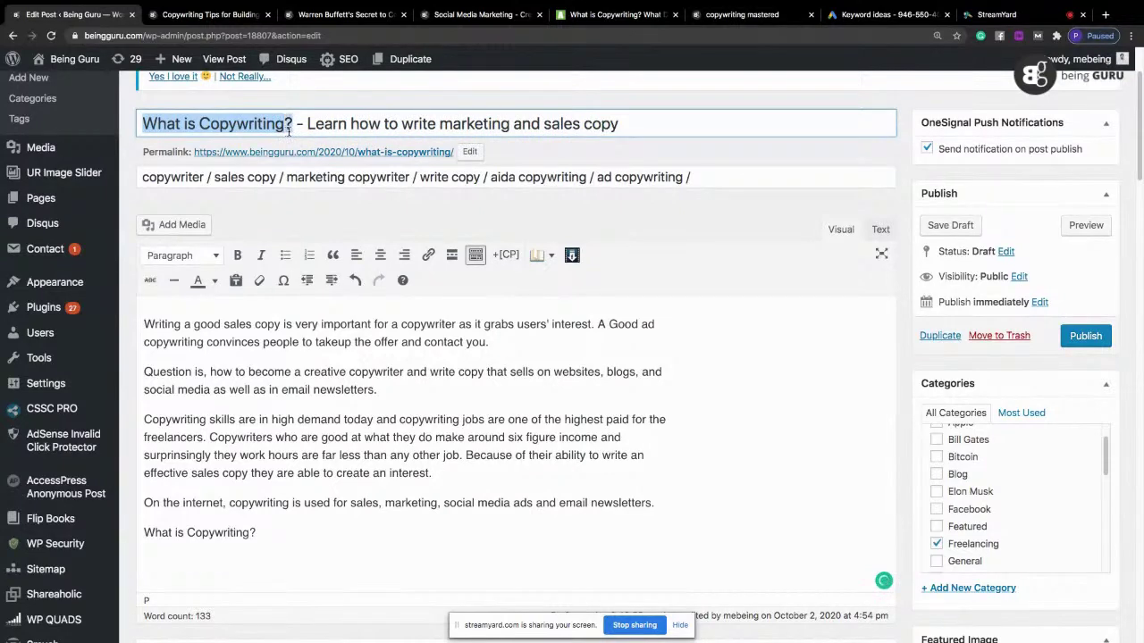
{"action": "left_click", "coordinate": [208, 550]}
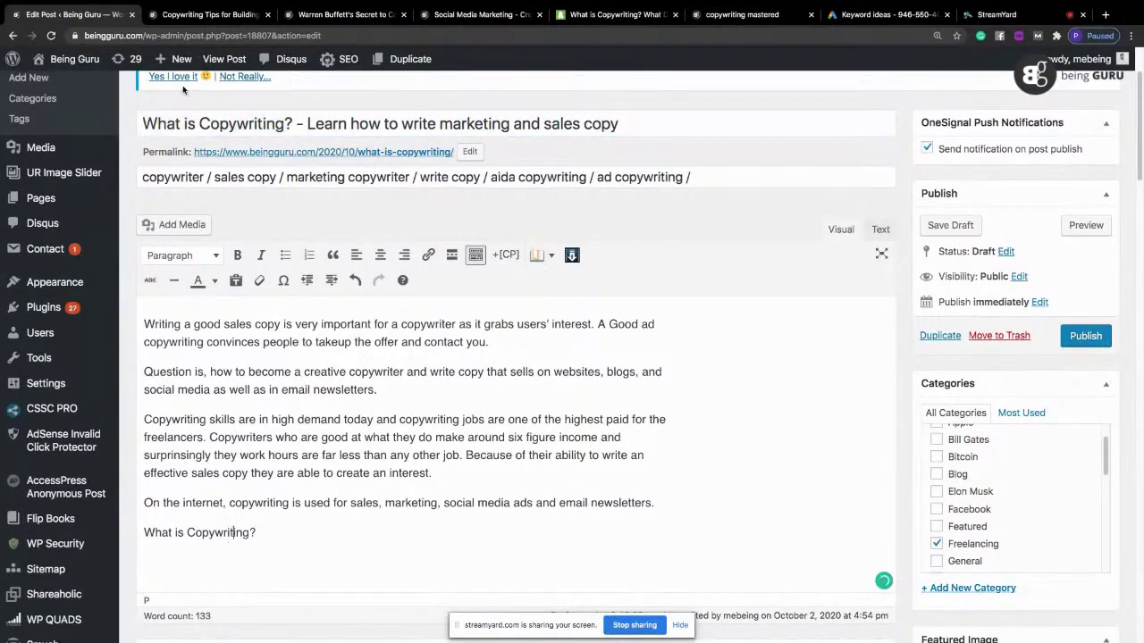
{"action": "left_click", "coordinate": [186, 258]}
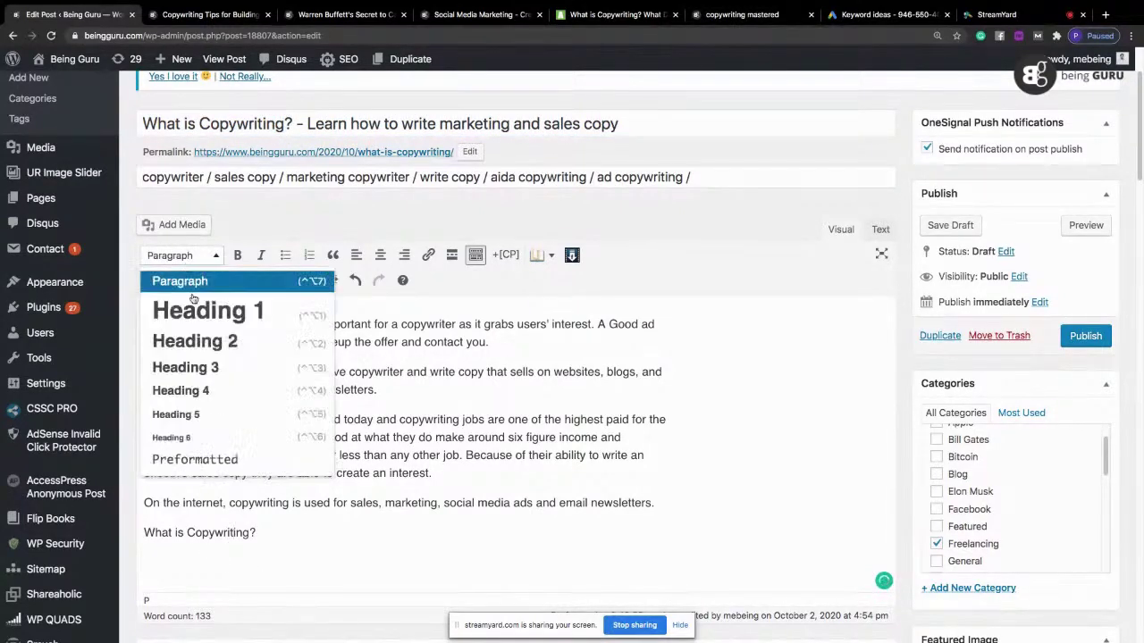
{"action": "left_click", "coordinate": [204, 340]}
Step: Review the post's keyword list, the livestream comments and the awai.com article's passage on what a copywriter does
{"action": "left_click", "coordinate": [155, 177]}
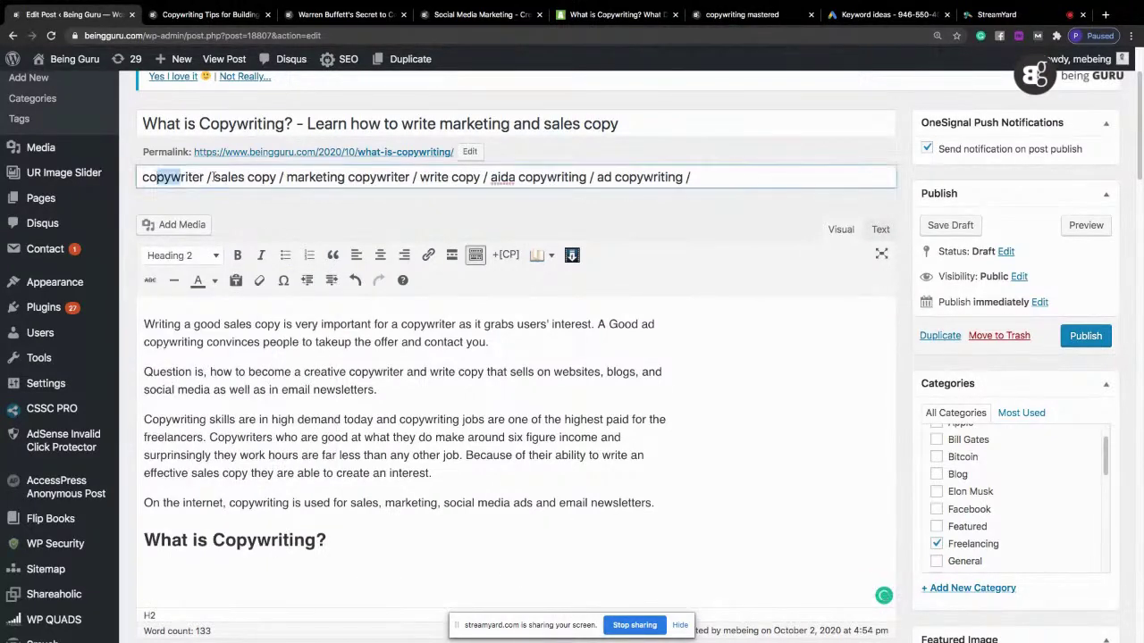
{"action": "triple_click", "coordinate": [187, 177]}
{"action": "left_click", "coordinate": [999, 14]}
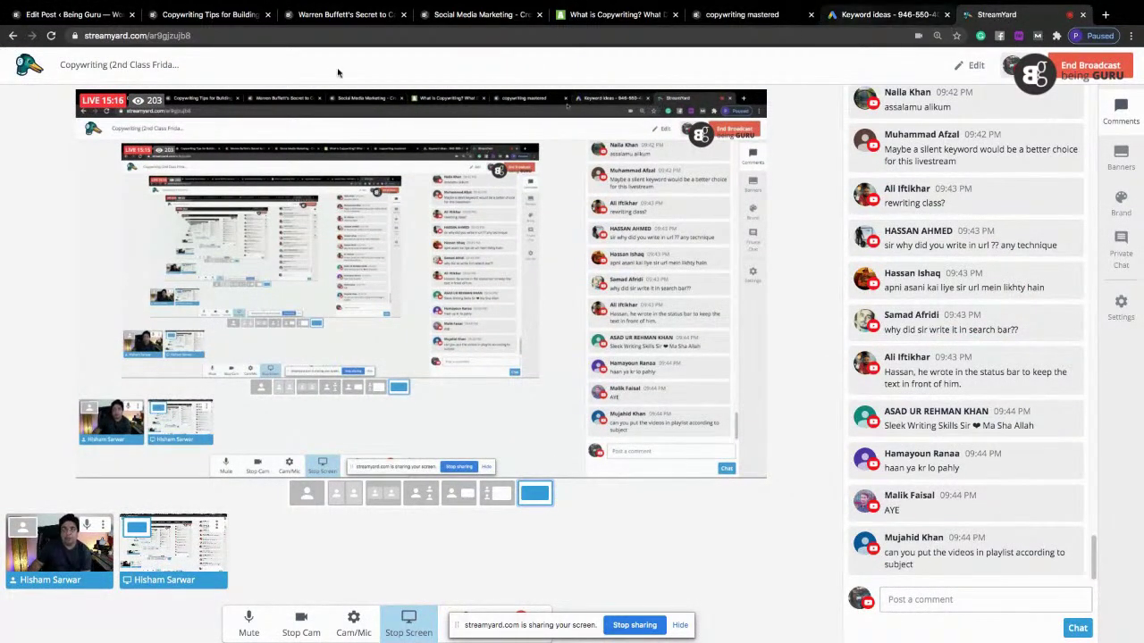
{"action": "left_click", "coordinate": [228, 18]}
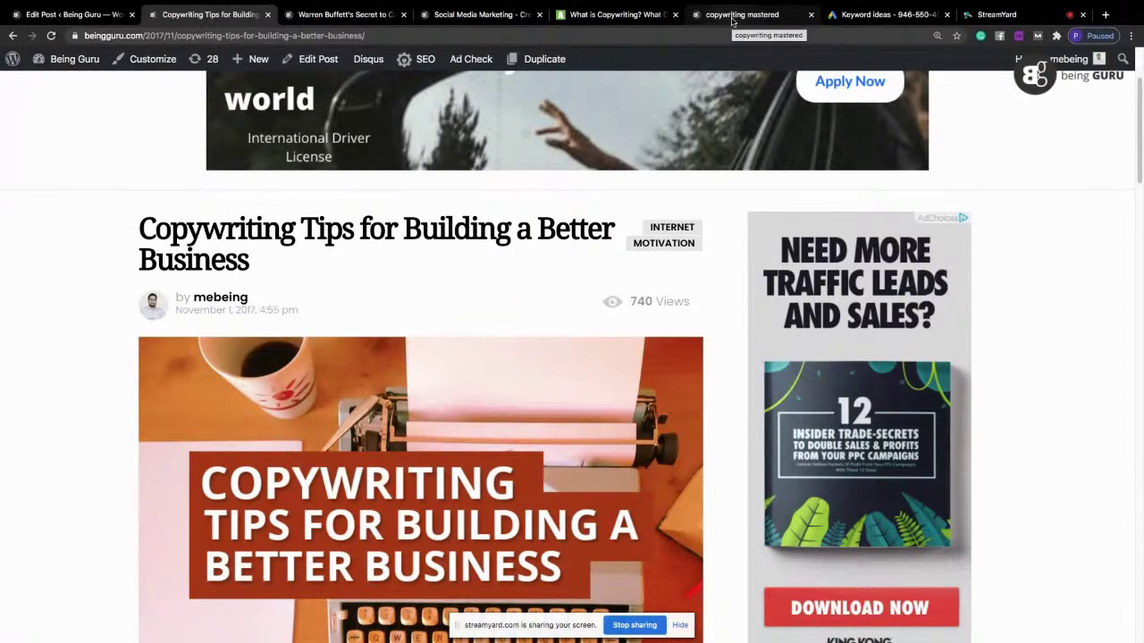
{"action": "left_click", "coordinate": [617, 15]}
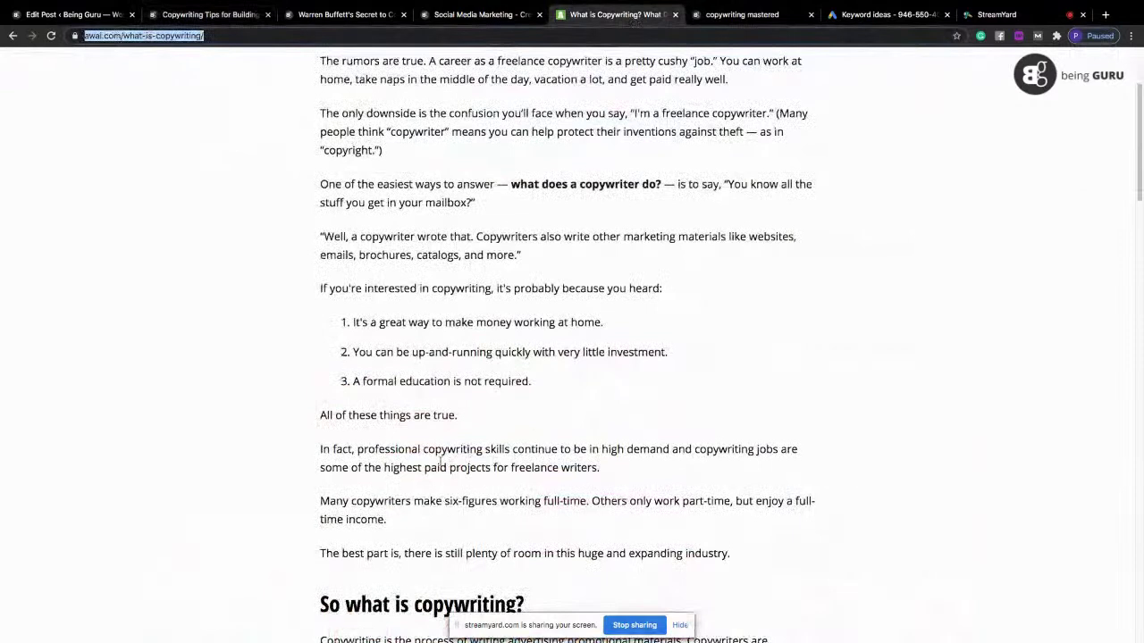
{"action": "left_click_drag", "start_coordinate": [344, 199], "coordinate": [678, 394]}
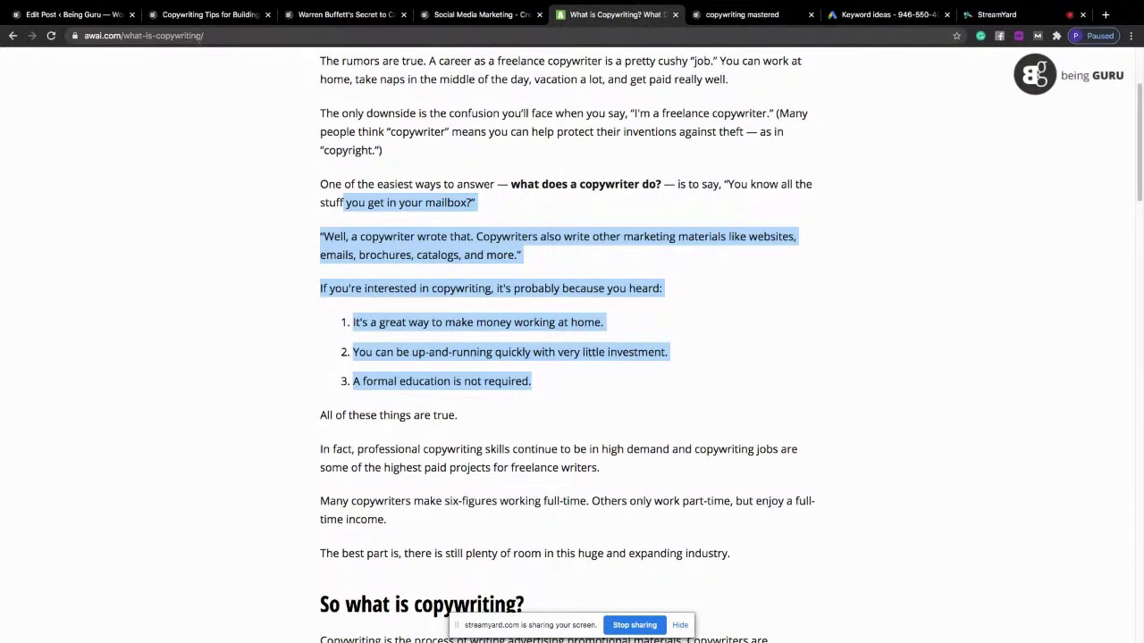
{"action": "left_click", "coordinate": [34, 14]}
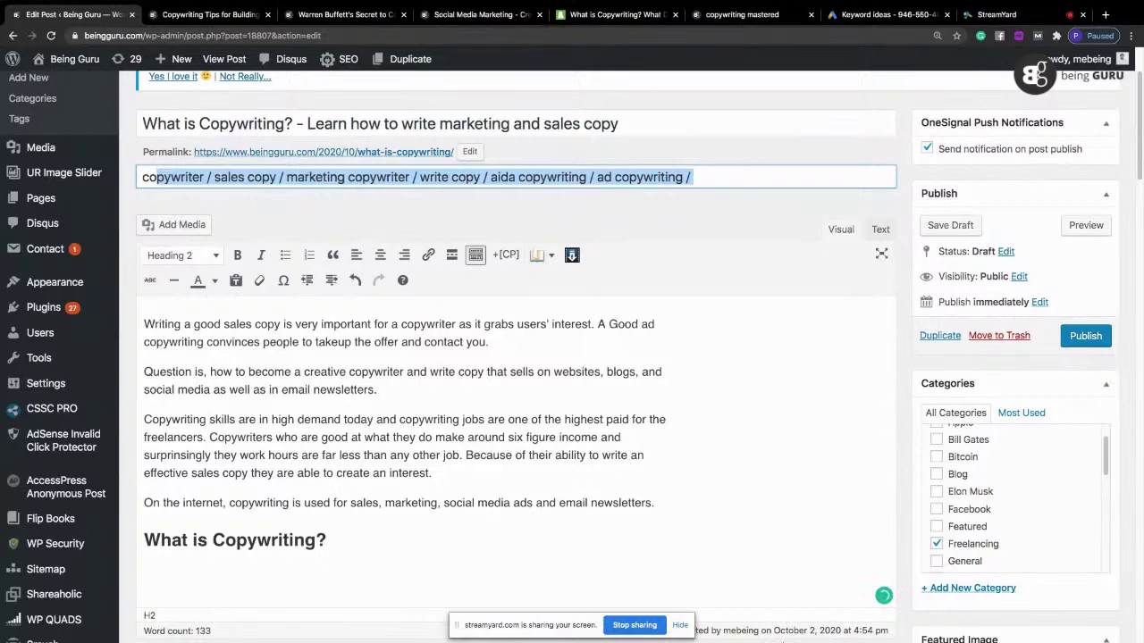
{"action": "mouse_move", "coordinate": [11, 4]}
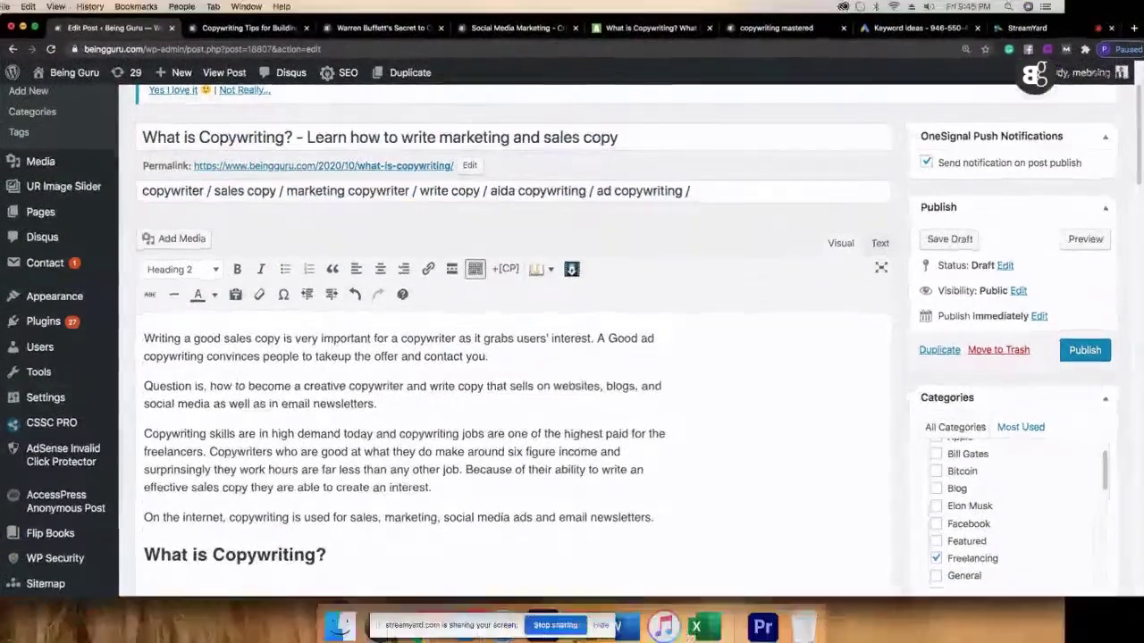
{"action": "mouse_move", "coordinate": [666, 636]}
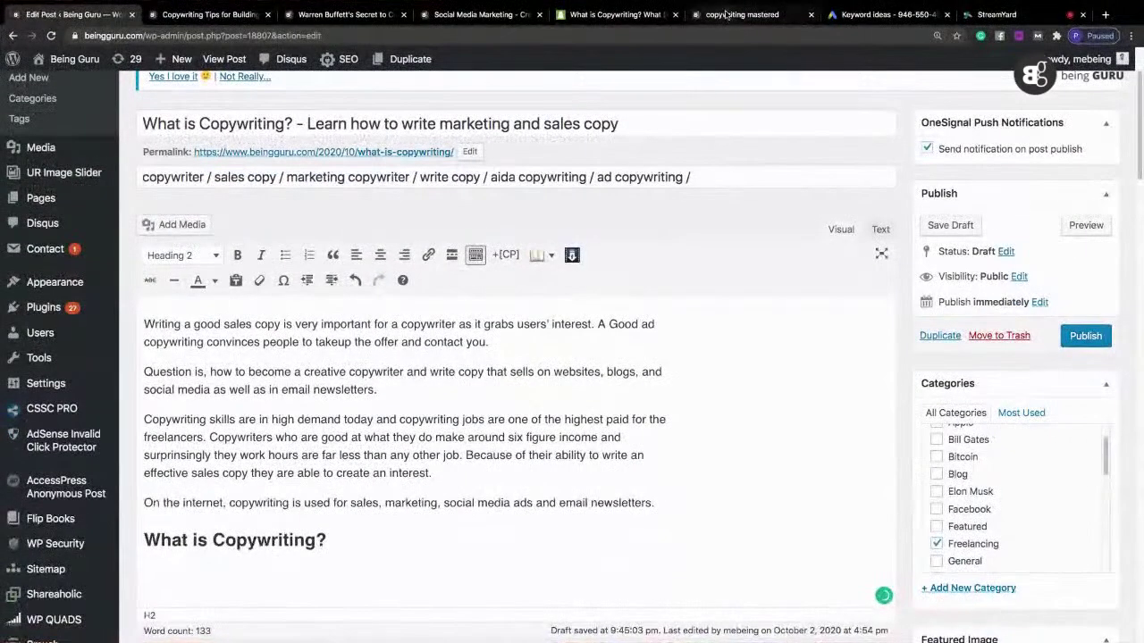
Step: Copy the three bullet points that define copywriting from the PDF's first page
{"action": "left_click", "coordinate": [728, 14]}
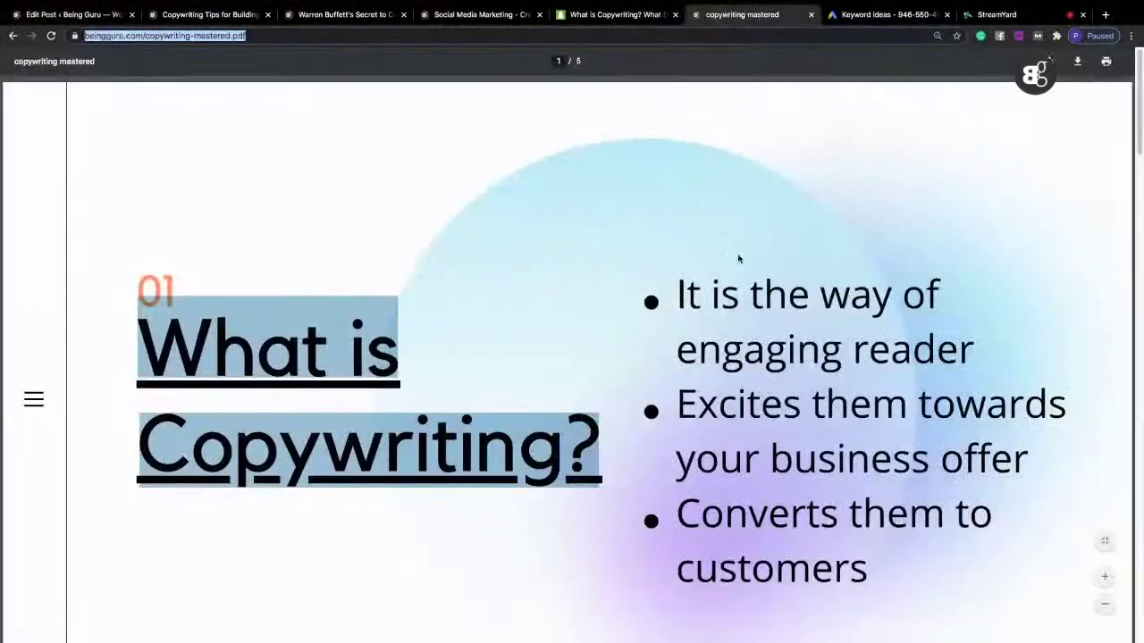
{"action": "left_click_drag", "start_coordinate": [678, 289], "coordinate": [865, 576]}
{"action": "right_click", "coordinate": [765, 398]}
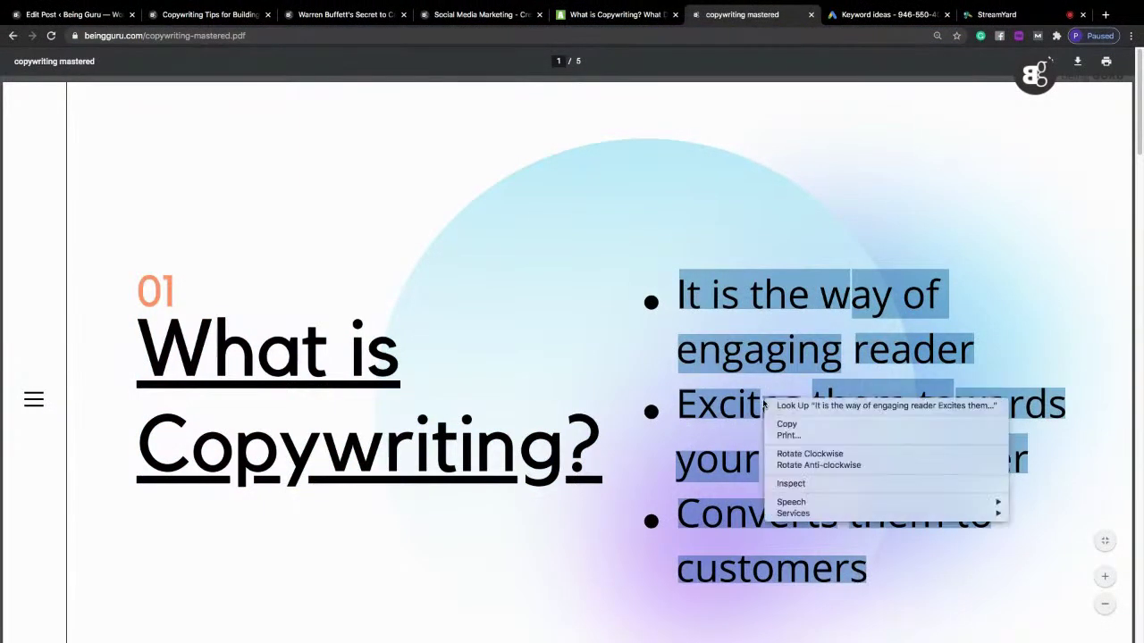
{"action": "left_click", "coordinate": [780, 430]}
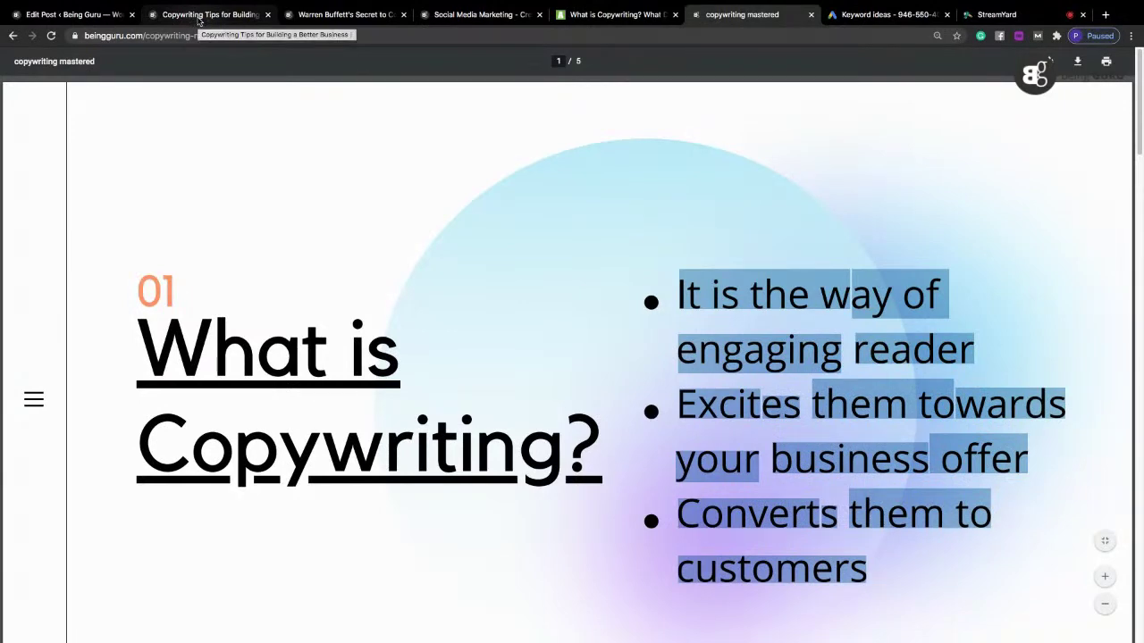
Step: In the post's HTML source, replace the two &nbsp; lines below the "What is Copywriting?" heading with the copied bullet points
{"action": "left_click", "coordinate": [76, 14]}
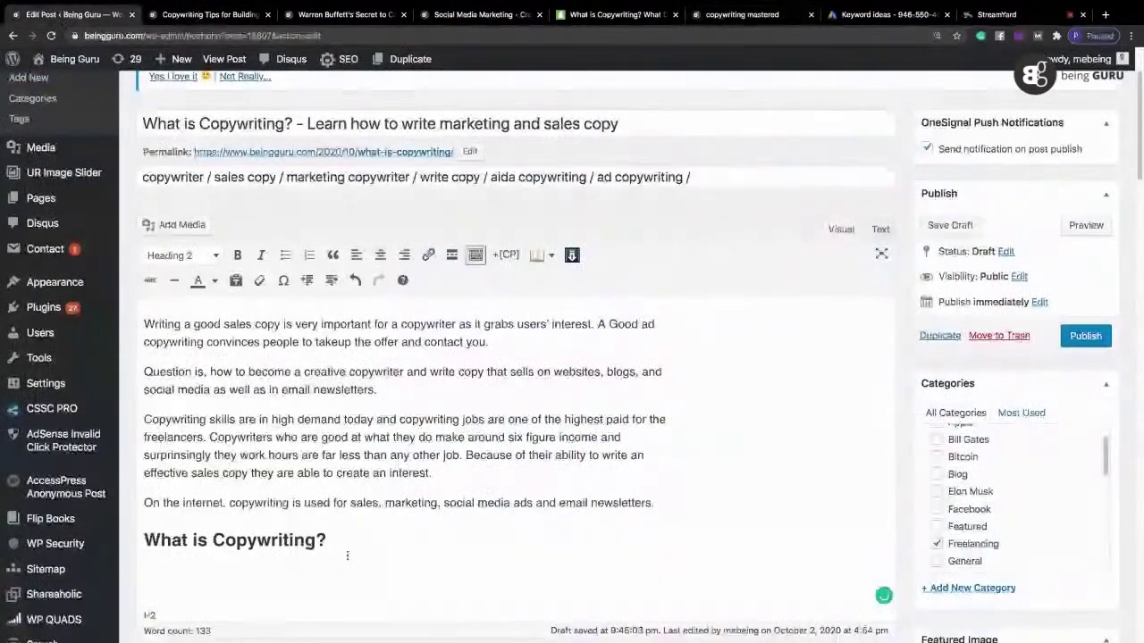
{"action": "scroll", "coordinate": [350, 551], "scroll_direction": "down", "scroll_amount": 1}
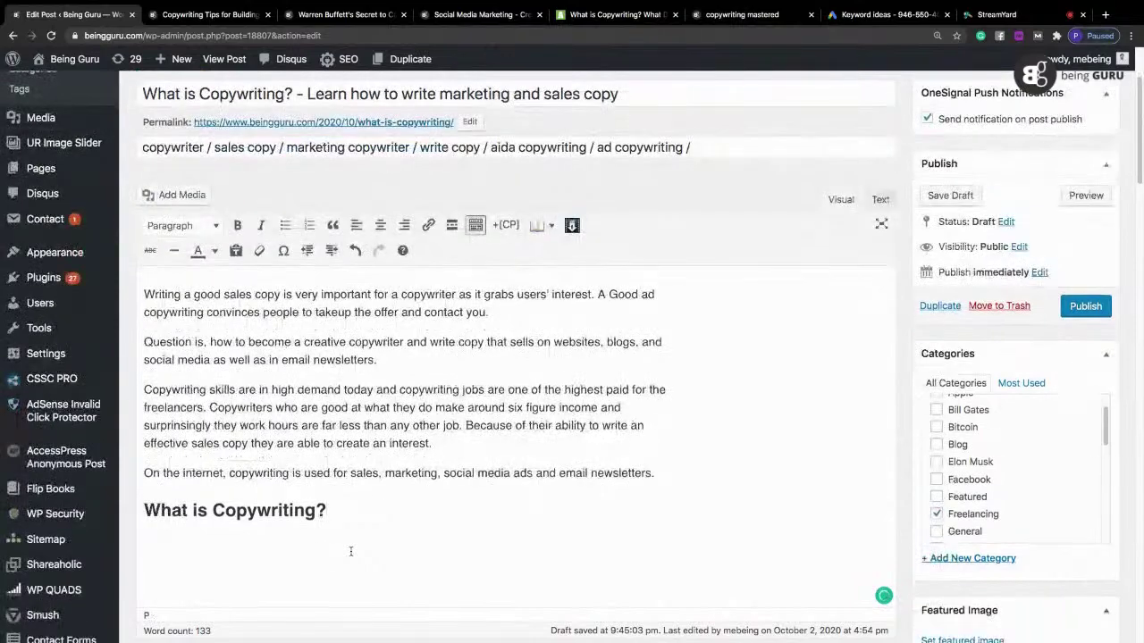
{"action": "left_click", "coordinate": [875, 199]}
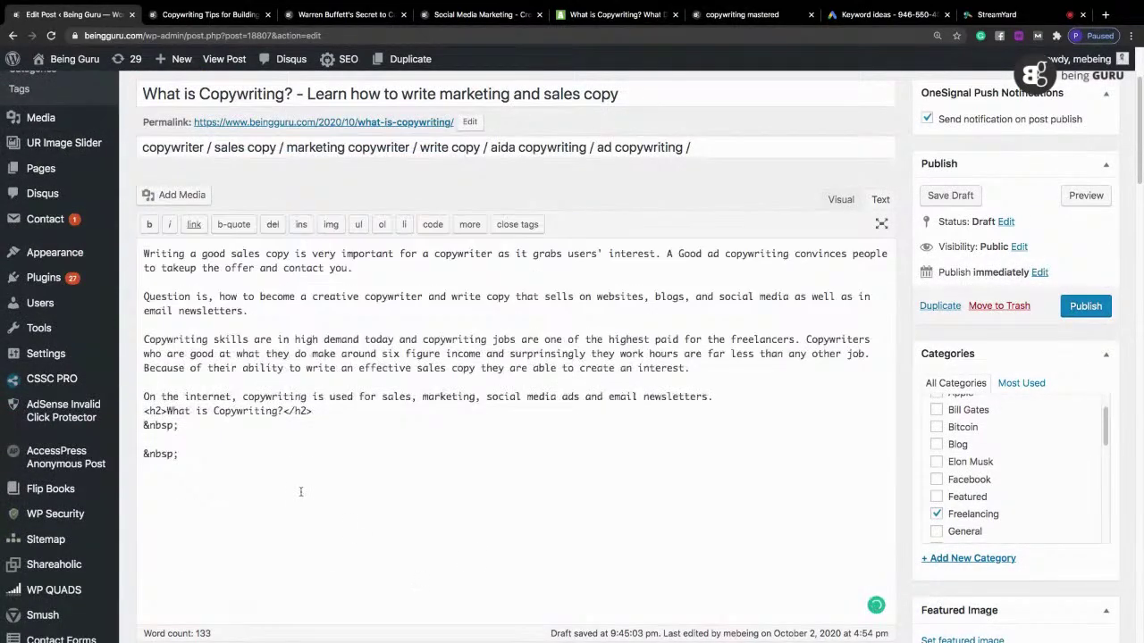
{"action": "left_click_drag", "start_coordinate": [184, 455], "coordinate": [137, 427]}
{"action": "key", "text": "BackSpace"}
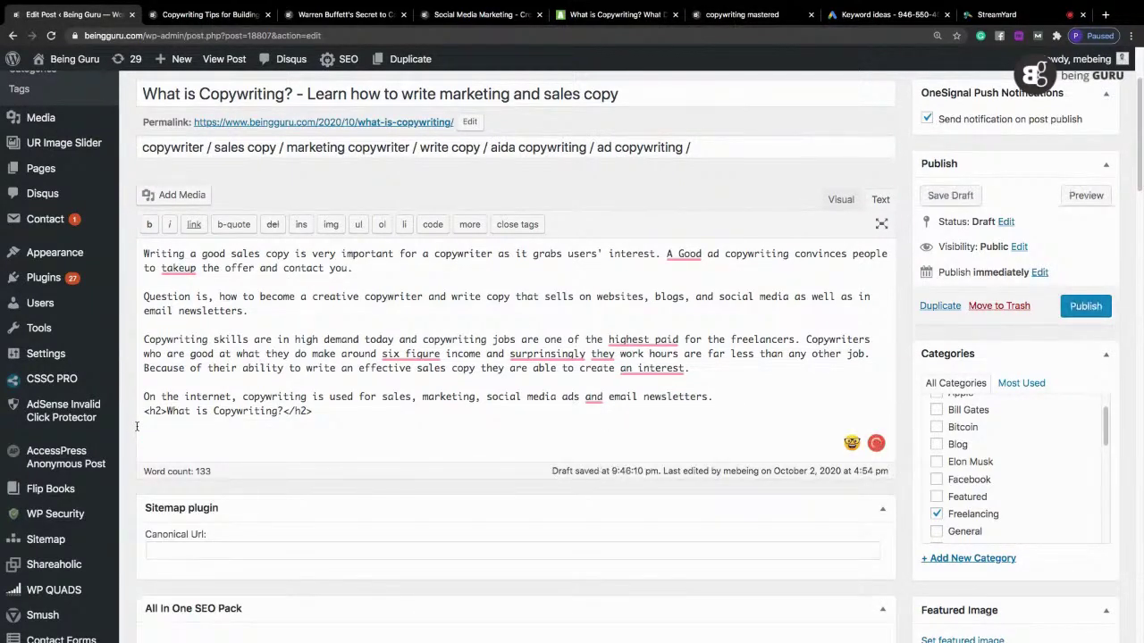
{"action": "key", "text": "ctrl+v"}
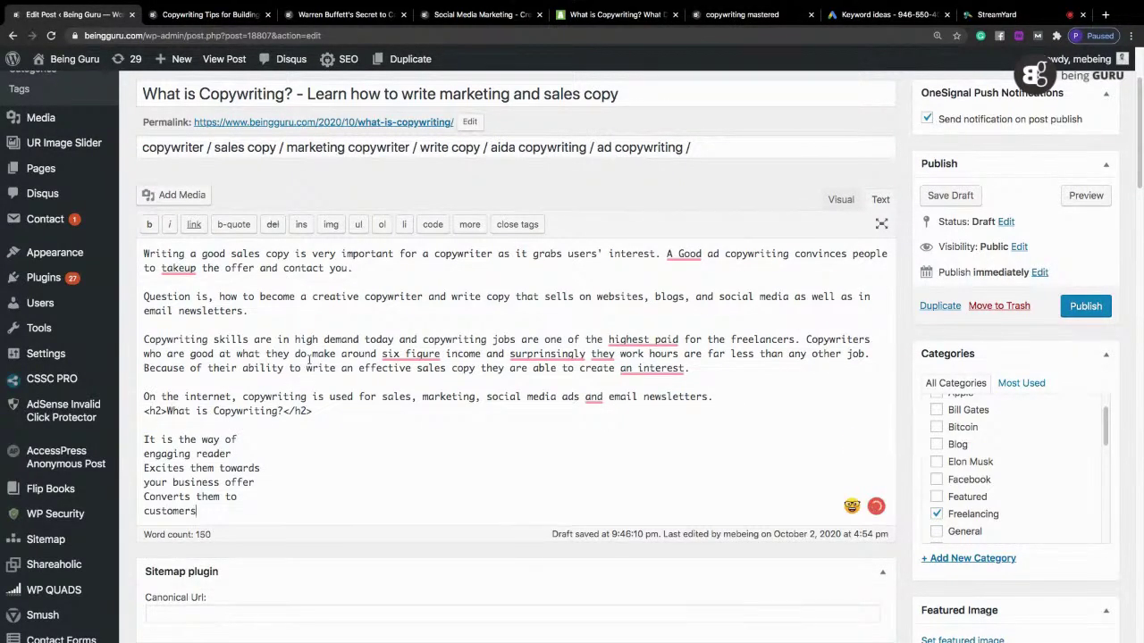
Step: Accept Grammarly's corrections "six-figure", "surprisingly", "highest-paid" and "create interest" in the third paragraph and the comma after "ads" in the fourth
{"action": "mouse_move", "coordinate": [423, 354]}
{"action": "left_click", "coordinate": [426, 394]}
{"action": "mouse_move", "coordinate": [545, 354]}
{"action": "left_click", "coordinate": [536, 379]}
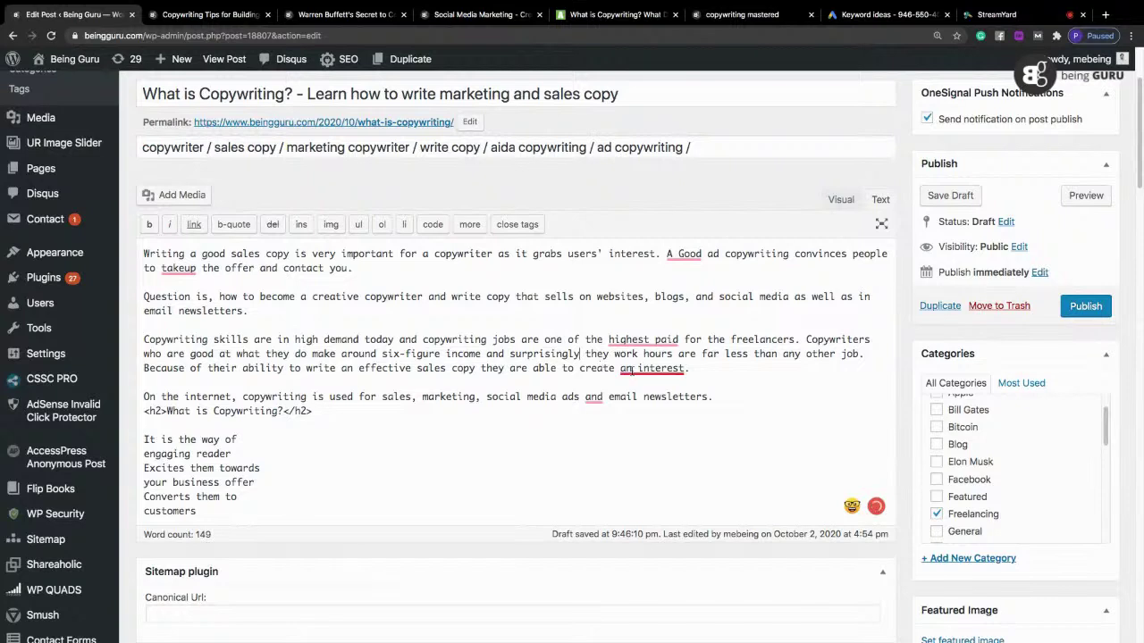
{"action": "mouse_move", "coordinate": [641, 338]}
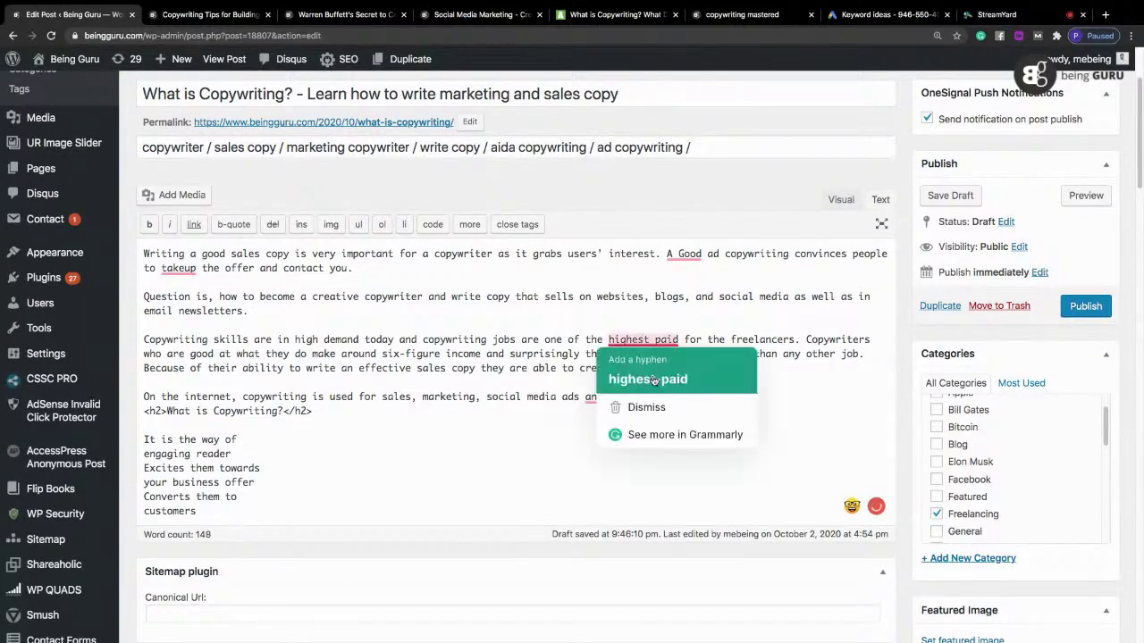
{"action": "left_click", "coordinate": [647, 379]}
{"action": "mouse_move", "coordinate": [599, 397]}
{"action": "left_click", "coordinate": [608, 433]}
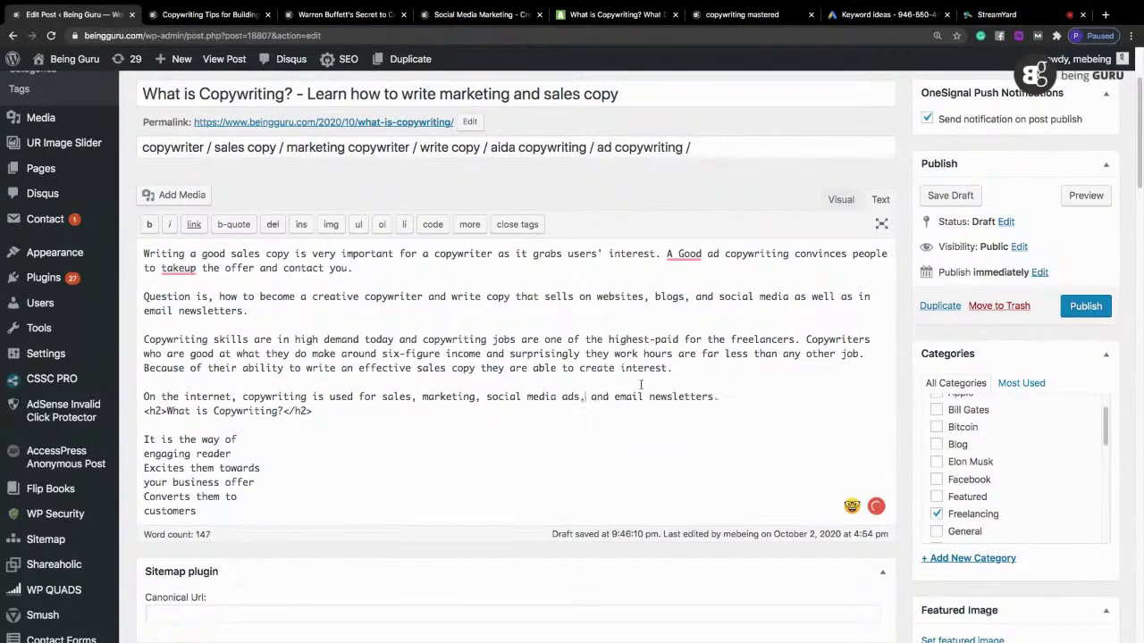
Step: Accept Grammarly's corrections in the first paragraph, removing "A" before "Good ad" and changing "takeup" to "take up"
{"action": "mouse_move", "coordinate": [681, 254]}
{"action": "left_click", "coordinate": [688, 291]}
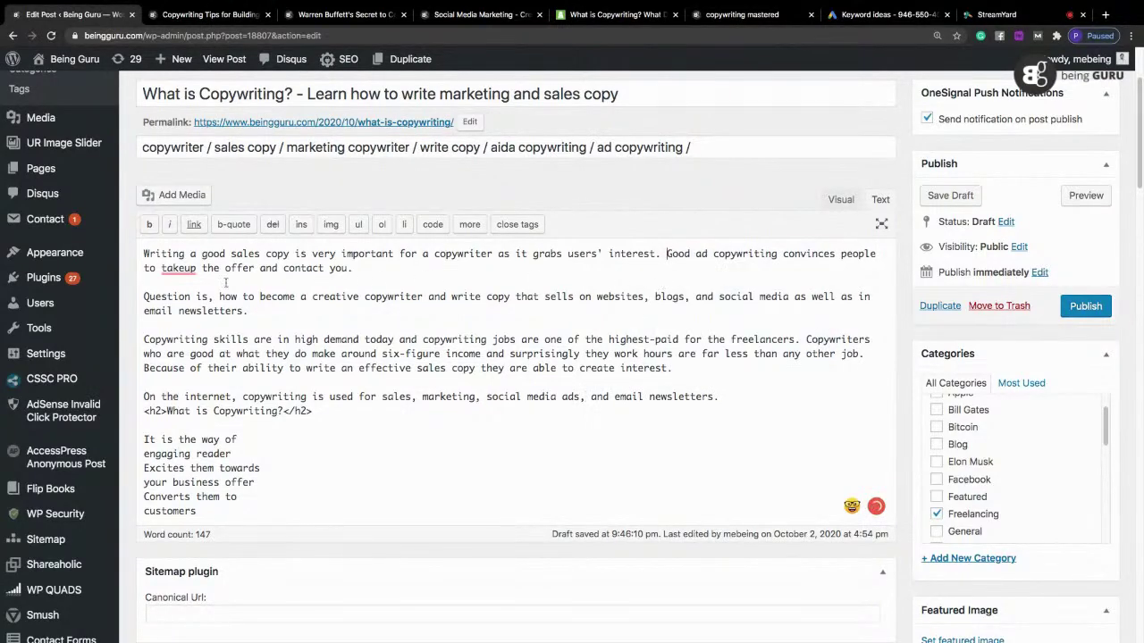
{"action": "mouse_move", "coordinate": [179, 268]}
{"action": "left_click", "coordinate": [175, 304]}
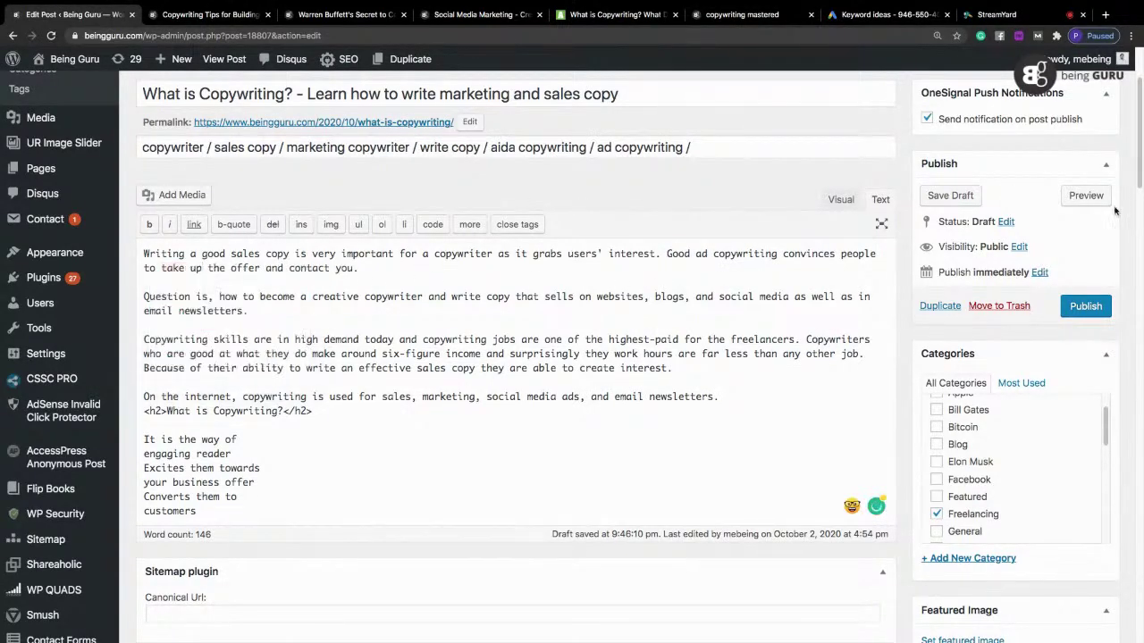
Step: In the visual editor, rewrite the first definition line as "It is the way of engaging readers to read your sales copy"
{"action": "left_click", "coordinate": [840, 200]}
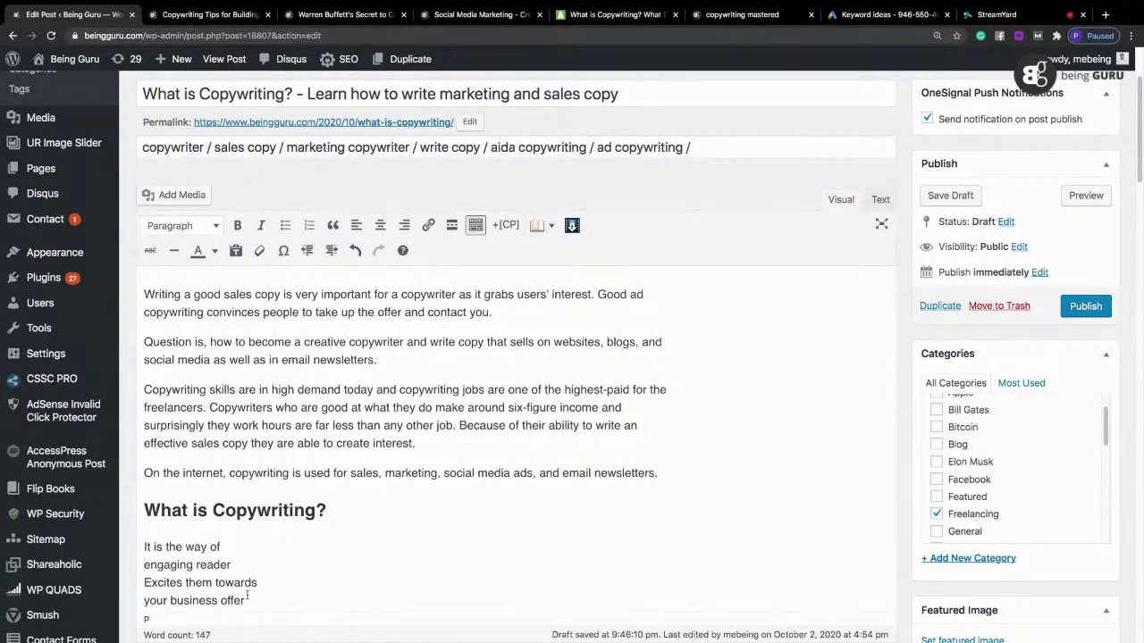
{"action": "key", "text": "BackSpace"}
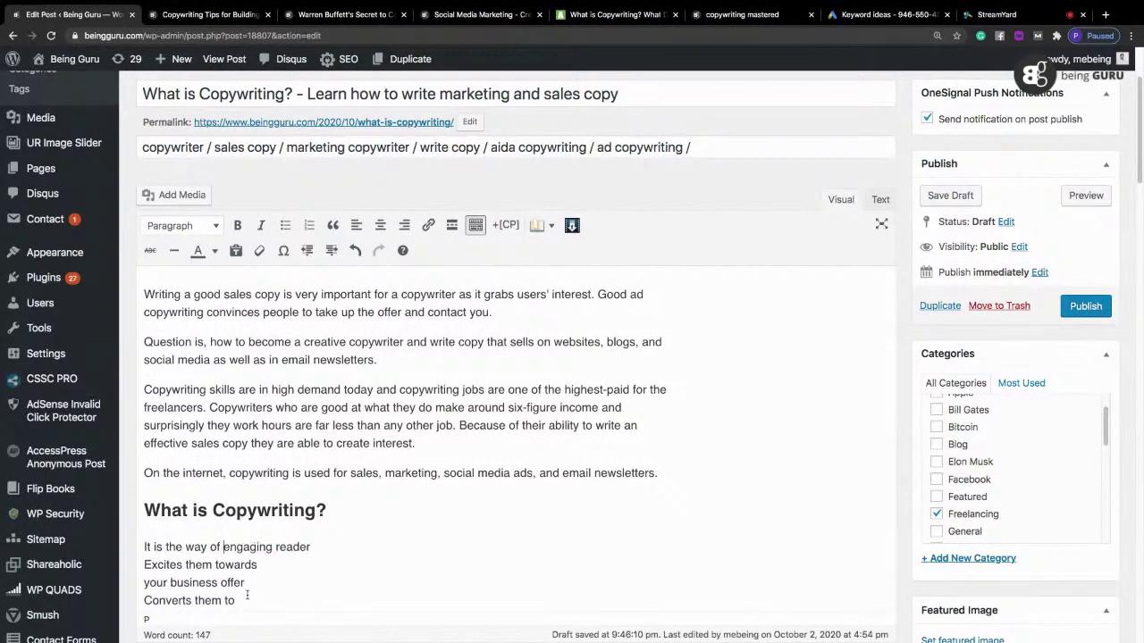
{"action": "left_click", "coordinate": [330, 545]}
{"action": "type", "text": "s to read your"}
{"action": "left_click_drag", "start_coordinate": [214, 148], "coordinate": [273, 151]}
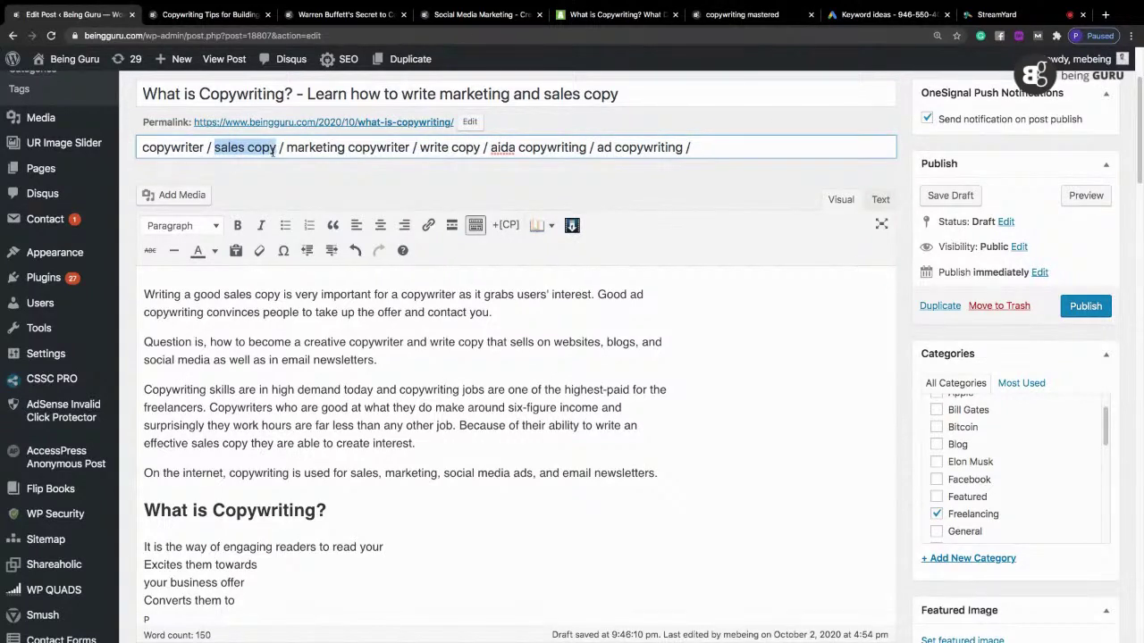
{"action": "left_click", "coordinate": [385, 551]}
{"action": "key", "text": "ctrl+v"}
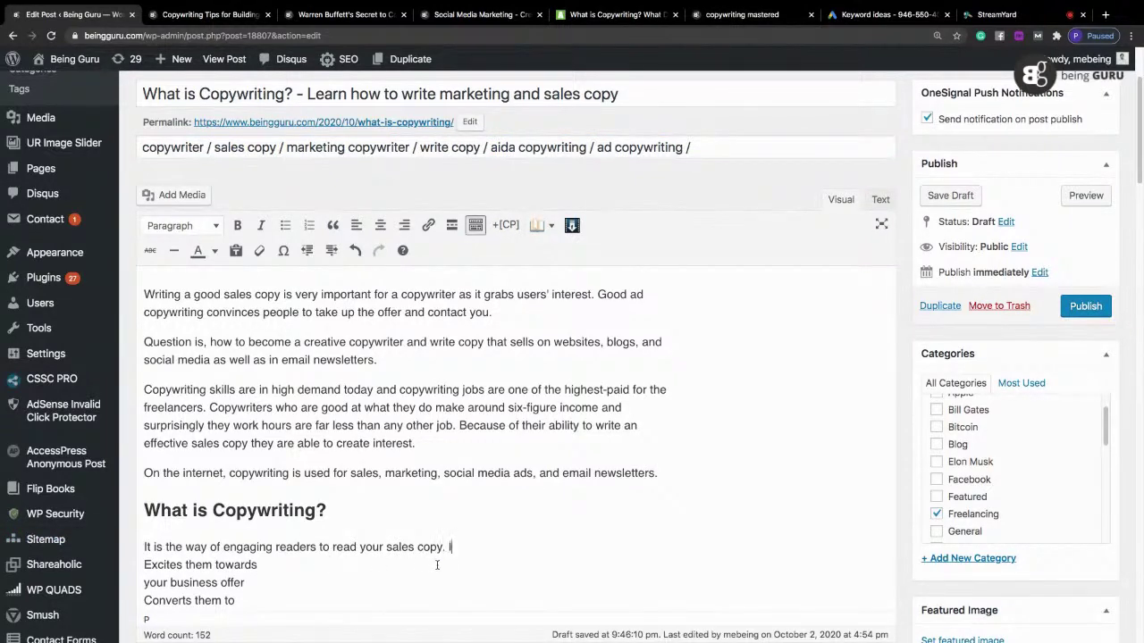
Step: Merge the second definition point into the same paragraph as "IT excites them towards our business offer"
{"action": "key", "text": "Delete"}
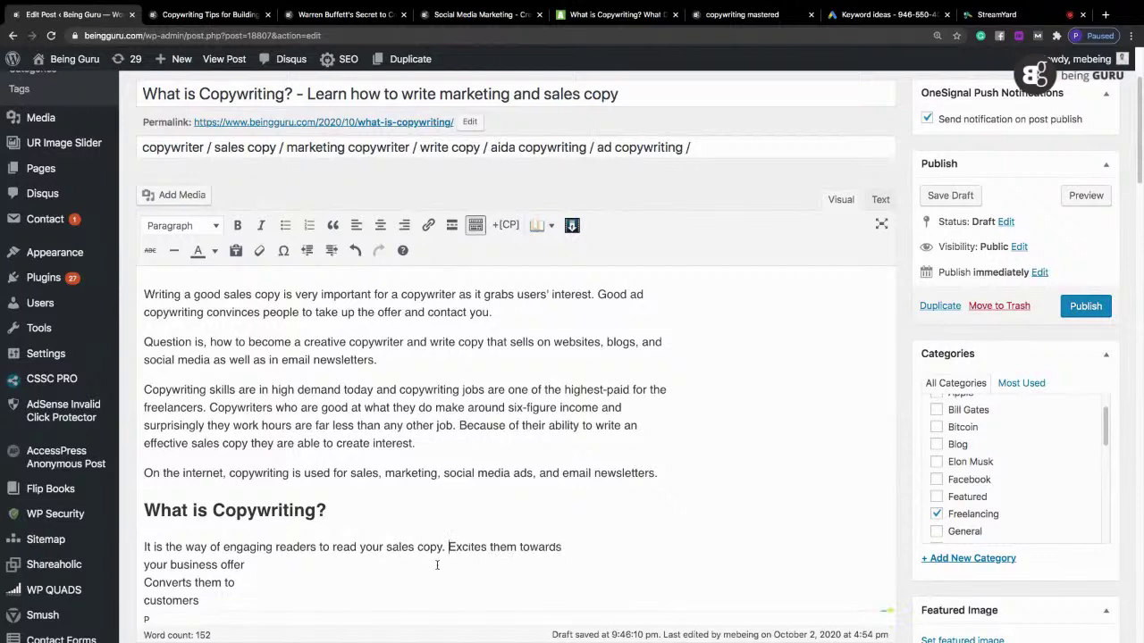
{"action": "type", "text": "IT e"}
{"action": "key", "text": "Delete"}
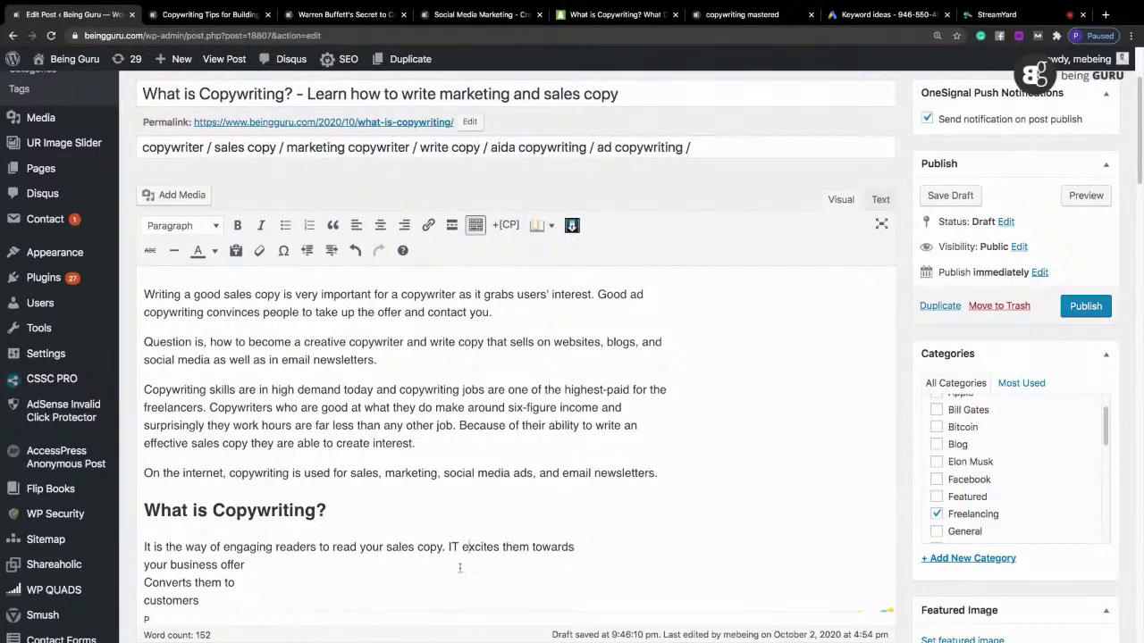
{"action": "key", "text": "Delete"}
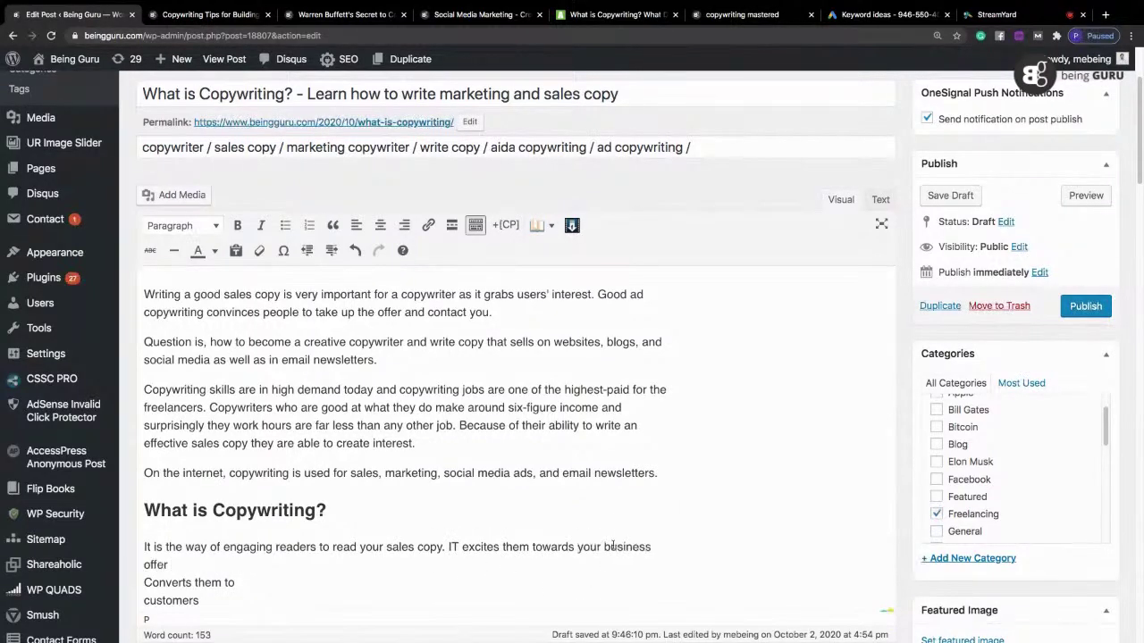
{"action": "scroll", "coordinate": [612, 547], "scroll_direction": "down", "scroll_amount": 6}
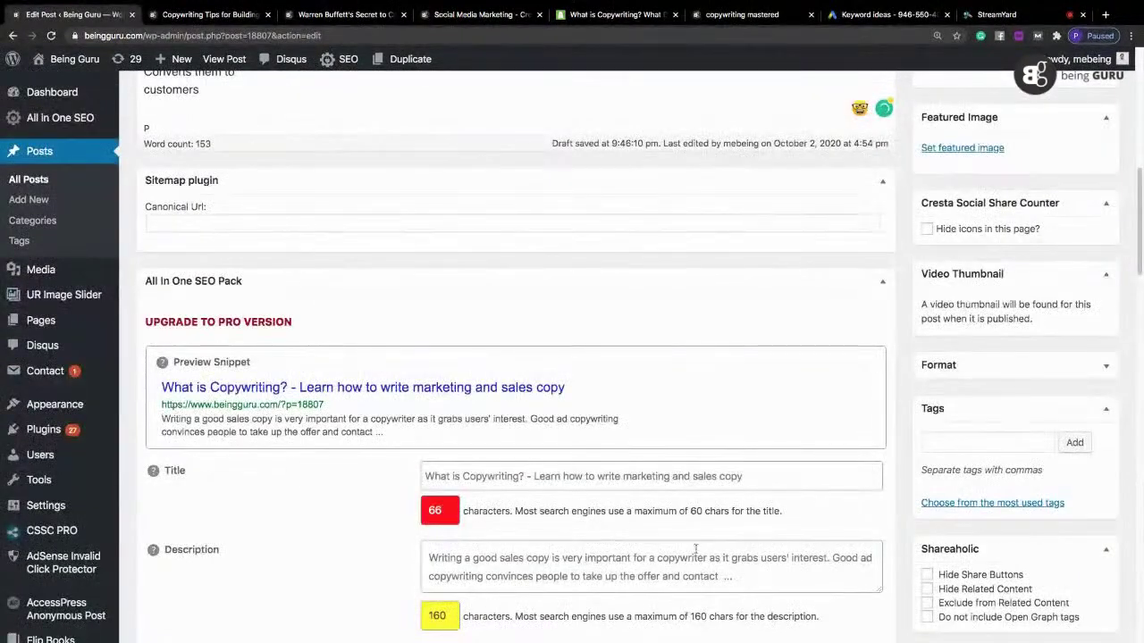
{"action": "left_click_drag", "start_coordinate": [1142, 279], "coordinate": [1135, 109]}
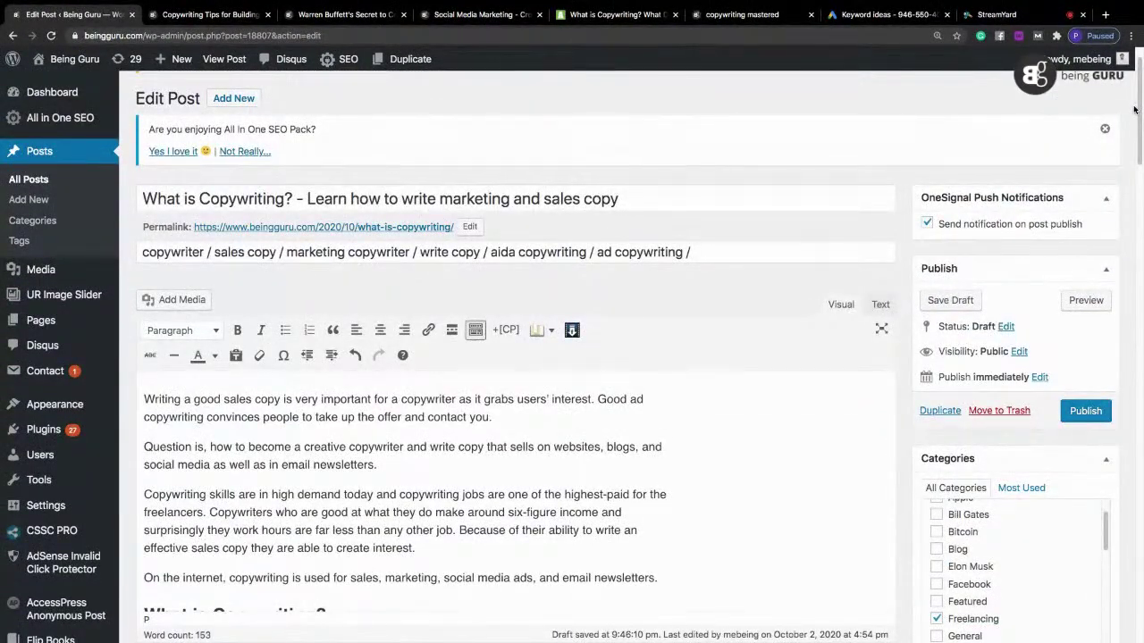
{"action": "scroll", "coordinate": [1135, 112], "scroll_direction": "down", "scroll_amount": 2}
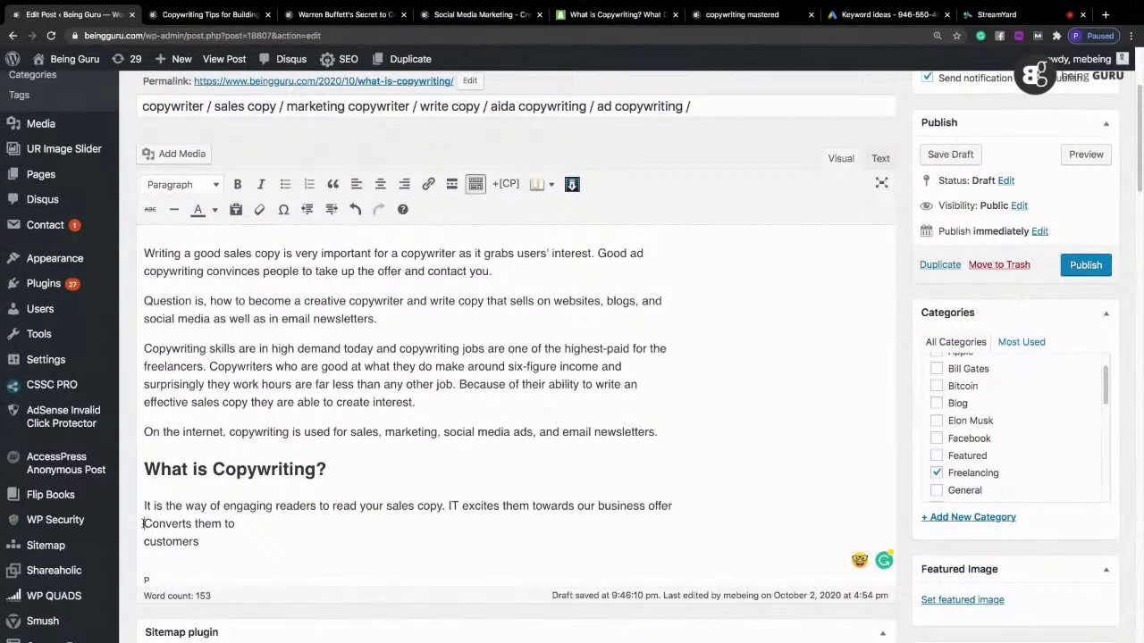
Step: Finish the sentence with "and converts them into potential customers." in place of the last point, and start a new paragraph
{"action": "type", "text": "and c"}
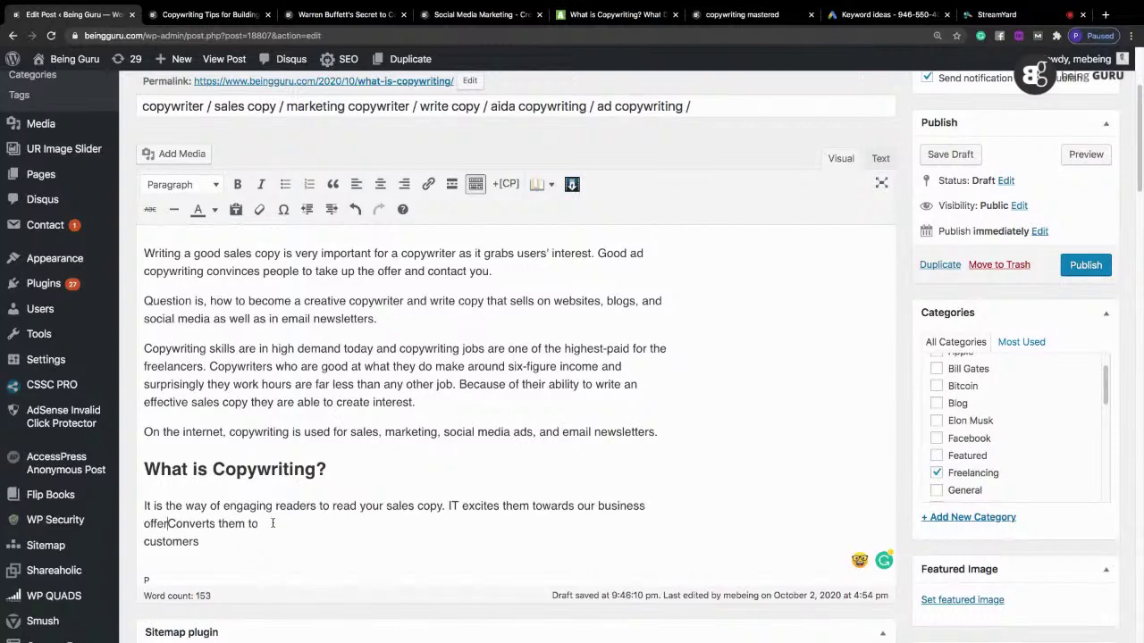
{"action": "key", "text": "Delete"}
{"action": "key", "text": "Down"}
{"action": "left_click_drag", "start_coordinate": [246, 523], "coordinate": [311, 554]}
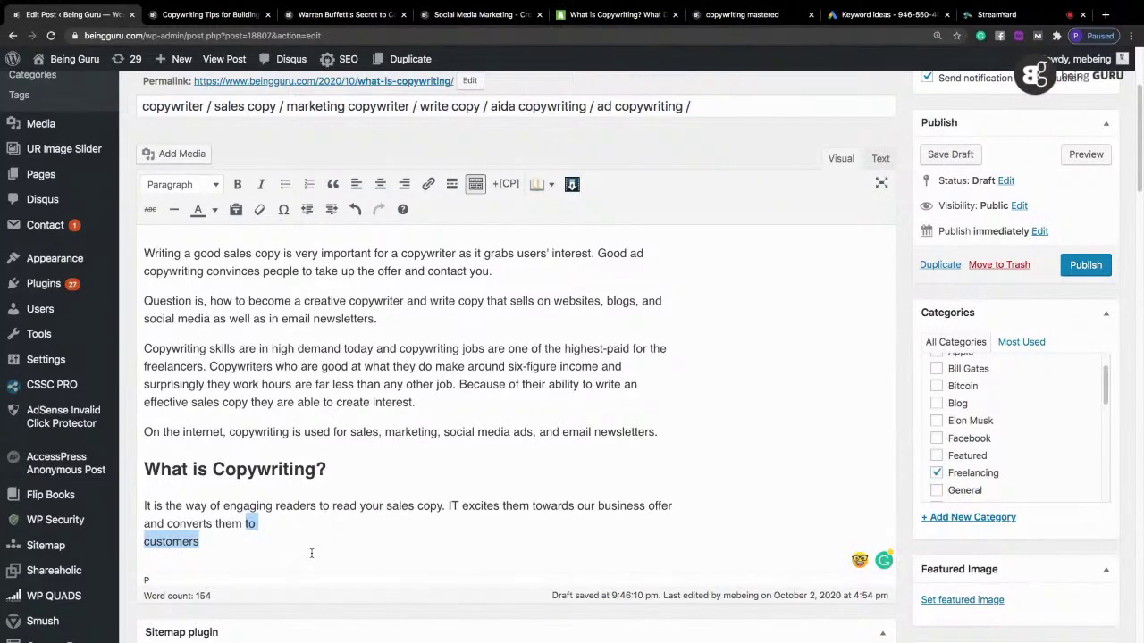
{"action": "key", "text": "BackSpace"}
{"action": "type", "text": "into potenti"}
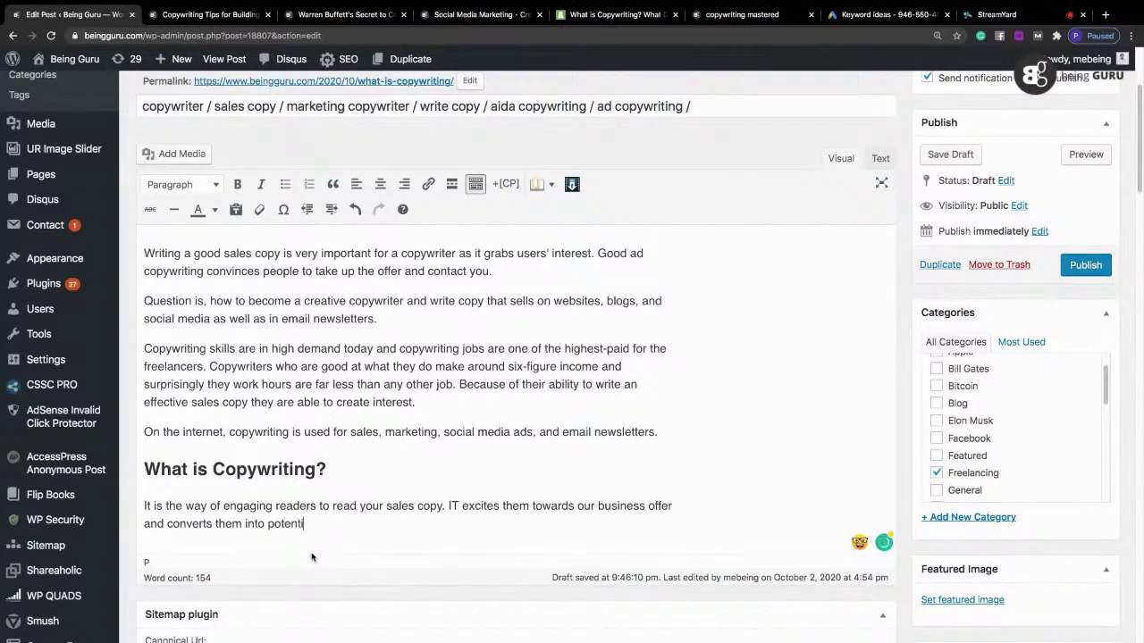
{"action": "type", "text": "al customers."}
{"action": "key", "text": "Return"}
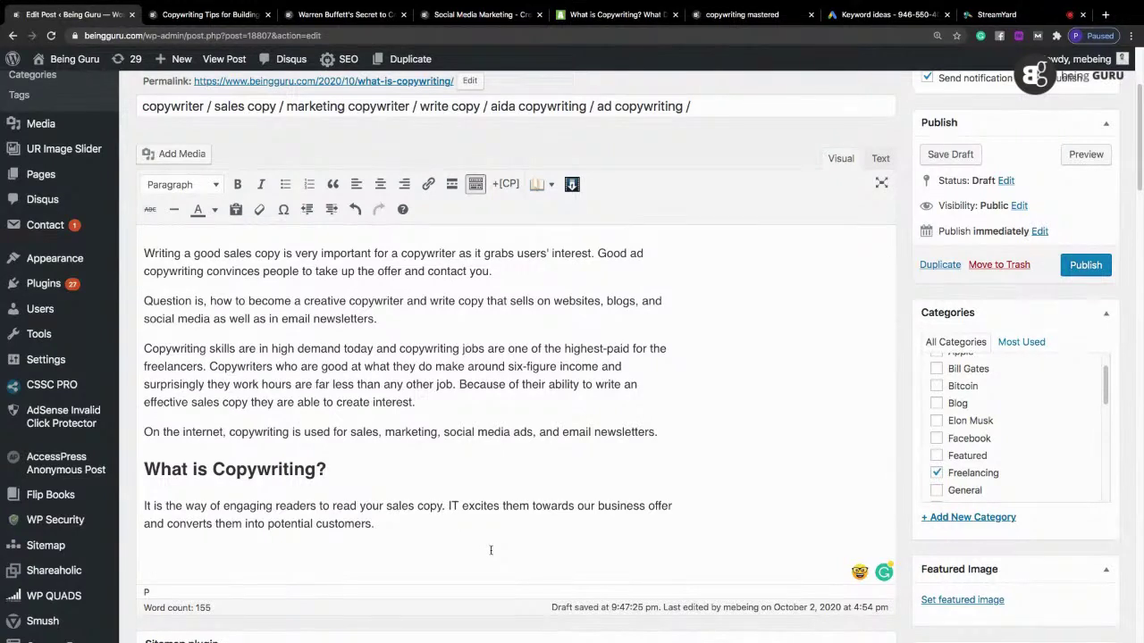
Step: Correct "IT" to "It" in the sentence about exciting readers towards the business offer
{"action": "key", "text": "shift+Right"}
{"action": "key", "text": "shift+Right"}
{"action": "type", "text": "It"}
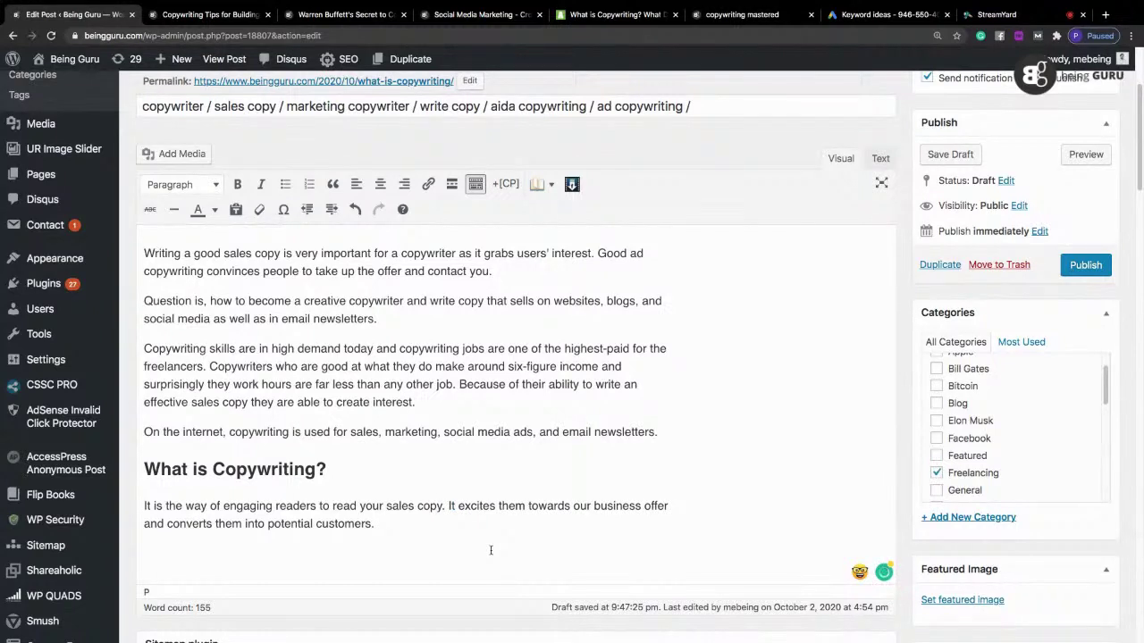
Step: Add the line "A typical sales copy focuses on:" below the definition paragraph and start a new line
{"action": "left_click", "coordinate": [423, 539]}
{"action": "type", "text": "A typical sales copy fo"}
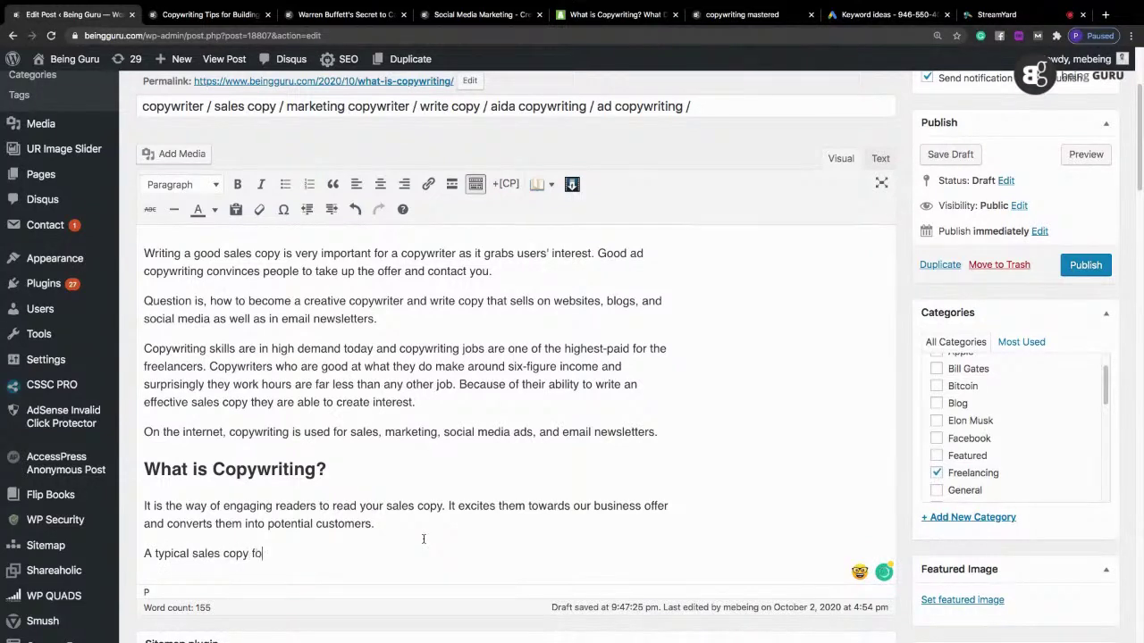
{"action": "type", "text": "cuses on:"}
{"action": "key", "text": "Return"}
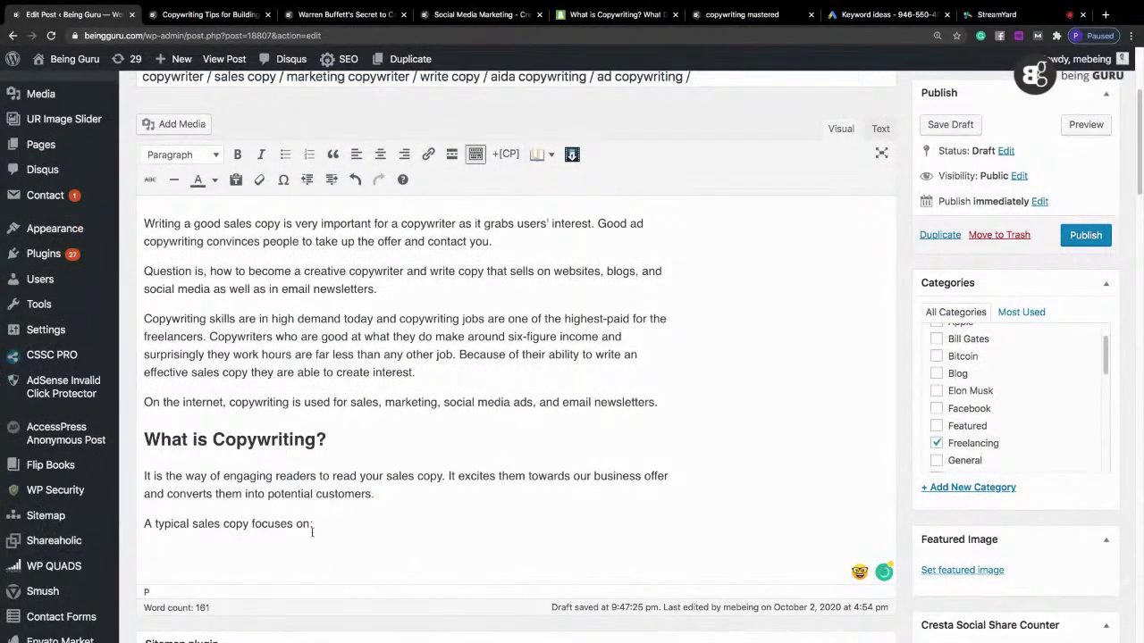
Step: Look up the AIDA Formula page in the PDF and begin the new line with "AIDA formula, an abbreviation of"
{"action": "left_click", "coordinate": [742, 16]}
{"action": "scroll", "coordinate": [1140, 190], "scroll_direction": "down", "scroll_amount": 10}
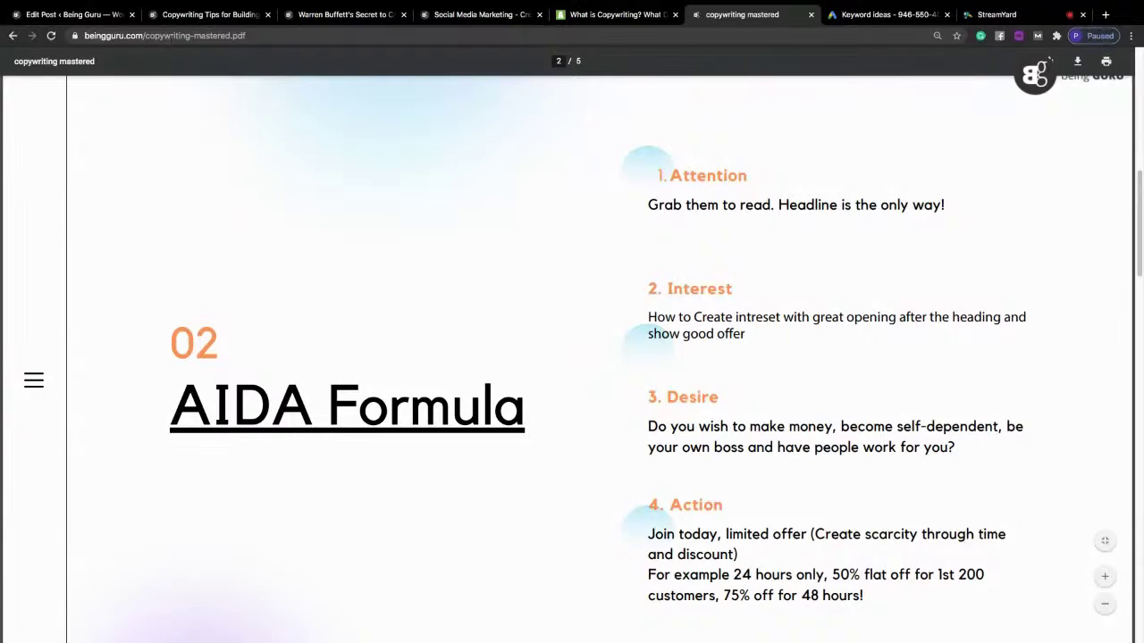
{"action": "left_click", "coordinate": [69, 15]}
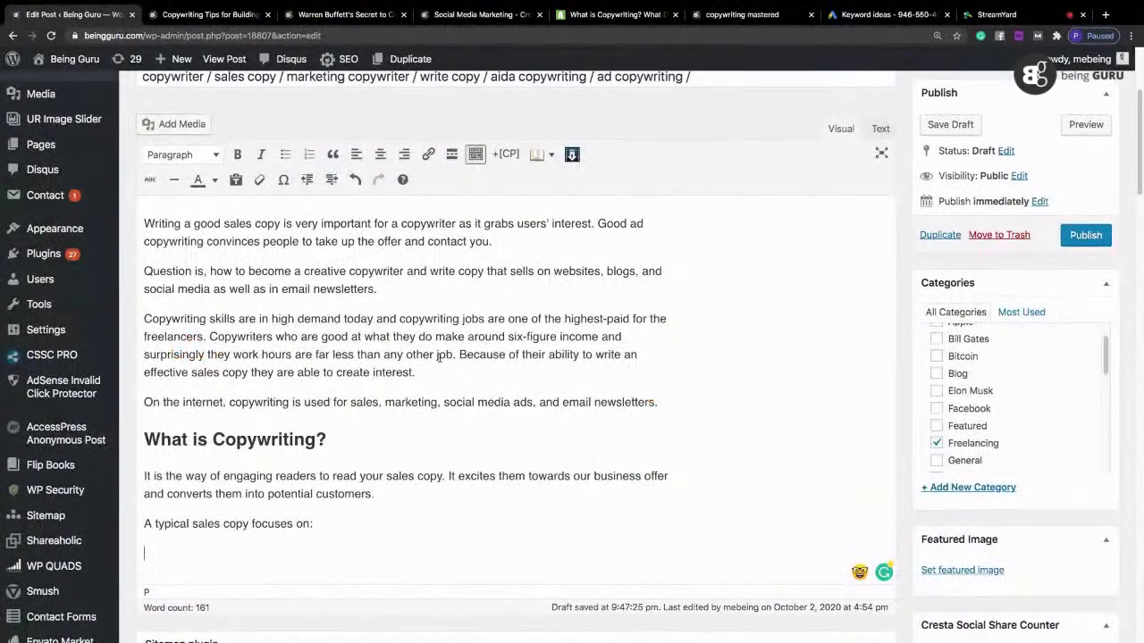
{"action": "type", "text": "AIDA formula"}
{"action": "type", "text": ". AID"}
{"action": "key", "text": "BackSpace"}
{"action": "key", "text": "BackSpace"}
{"action": "key", "text": "BackSpace"}
{"action": "key", "text": "BackSpace"}
{"action": "type", "text": ", an abbreviation of "}
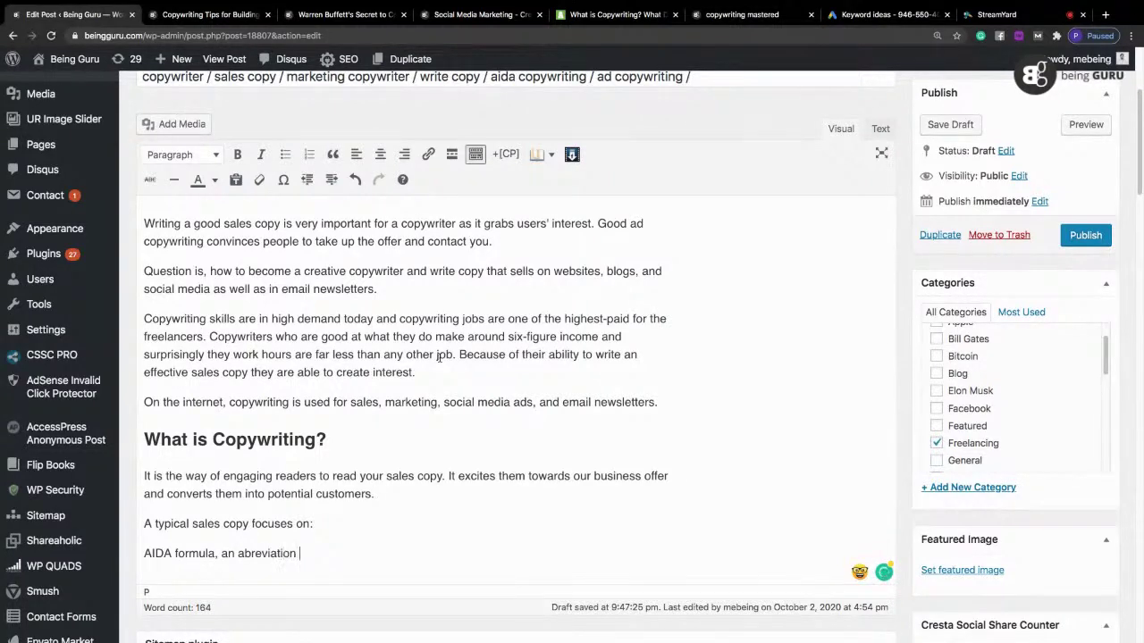
Step: Continue the AIDA line with "Attention, interest,"
{"action": "type", "text": "Actio"}
{"action": "key", "text": "BackSpace"}
{"action": "key", "text": "BackSpace"}
{"action": "key", "text": "BackSpace"}
{"action": "key", "text": "BackSpace"}
{"action": "type", "text": "ttentio0n"}
{"action": "key", "text": "BackSpace"}
{"action": "key", "text": "BackSpace"}
{"action": "type", "text": "n."}
{"action": "key", "text": "BackSpace"}
{"action": "key", "text": "BackSpace"}
{"action": "type", "text": ", interest,"}
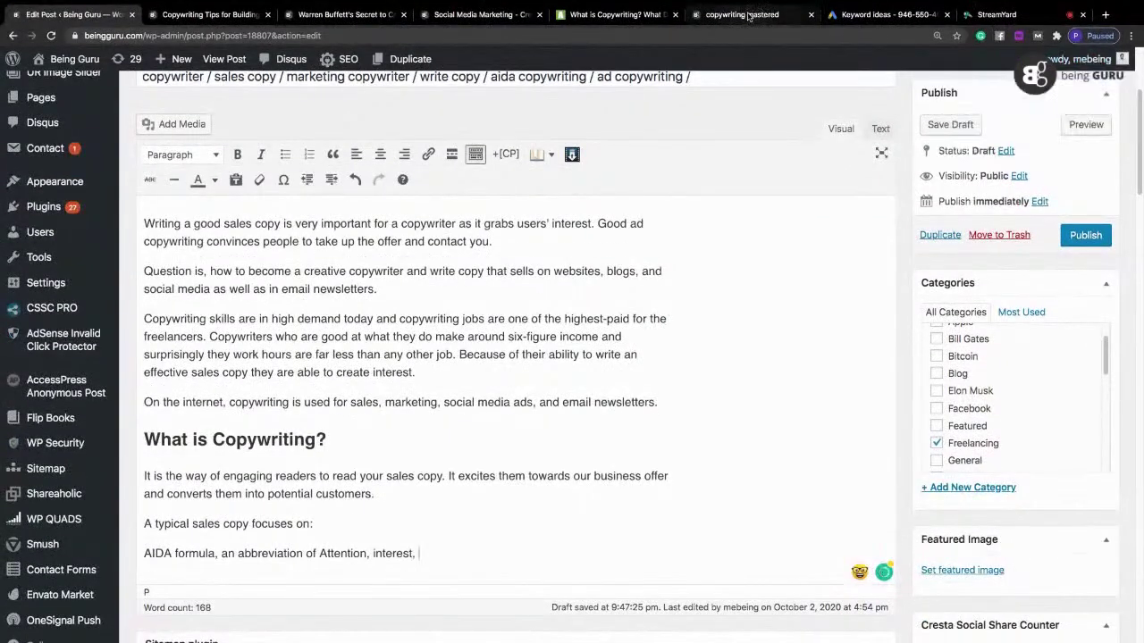
Step: Check the remaining AIDA terms in the PDF and complete the line with "desire and action. Here is how it works."
{"action": "left_click", "coordinate": [749, 16]}
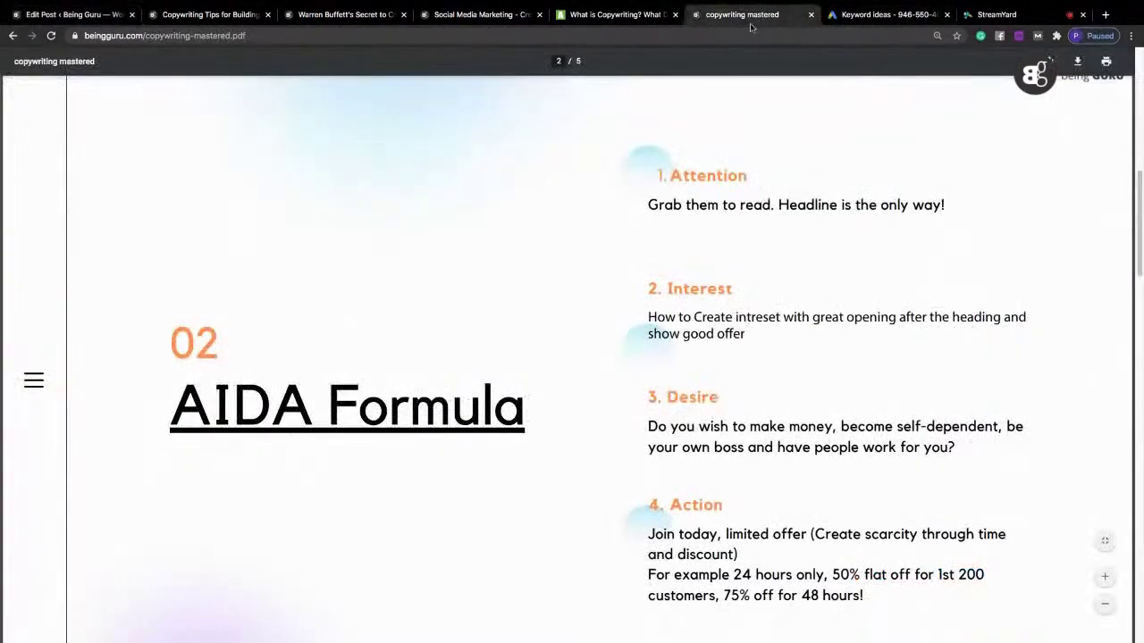
{"action": "left_click", "coordinate": [88, 16]}
{"action": "type", "text": "desire and A"}
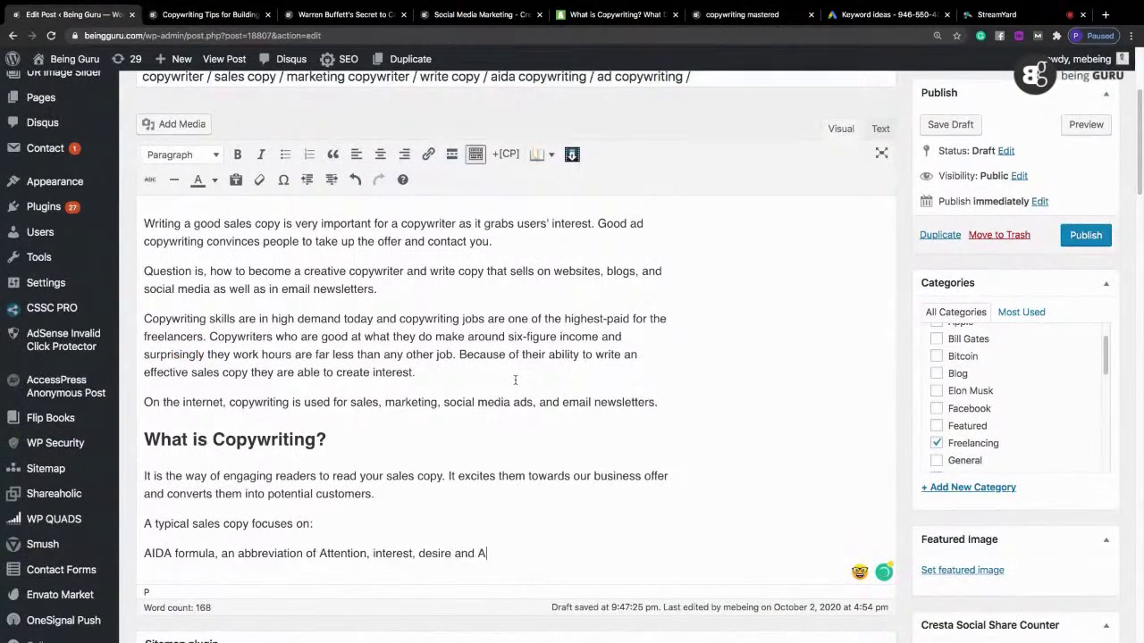
{"action": "type", "text": "ction."}
{"action": "type", "text": "Here is how it works."}
{"action": "key", "text": "Return"}
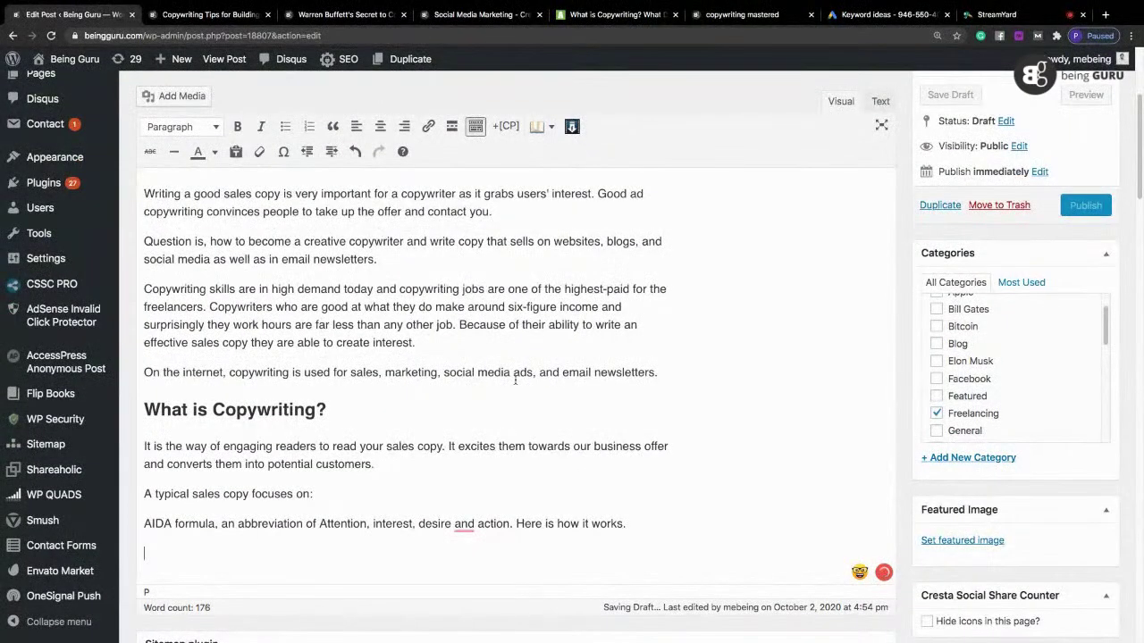
Step: Copy the keyword "aida copywriting" from the keyword line below the permalink
{"action": "key", "text": "Up"}
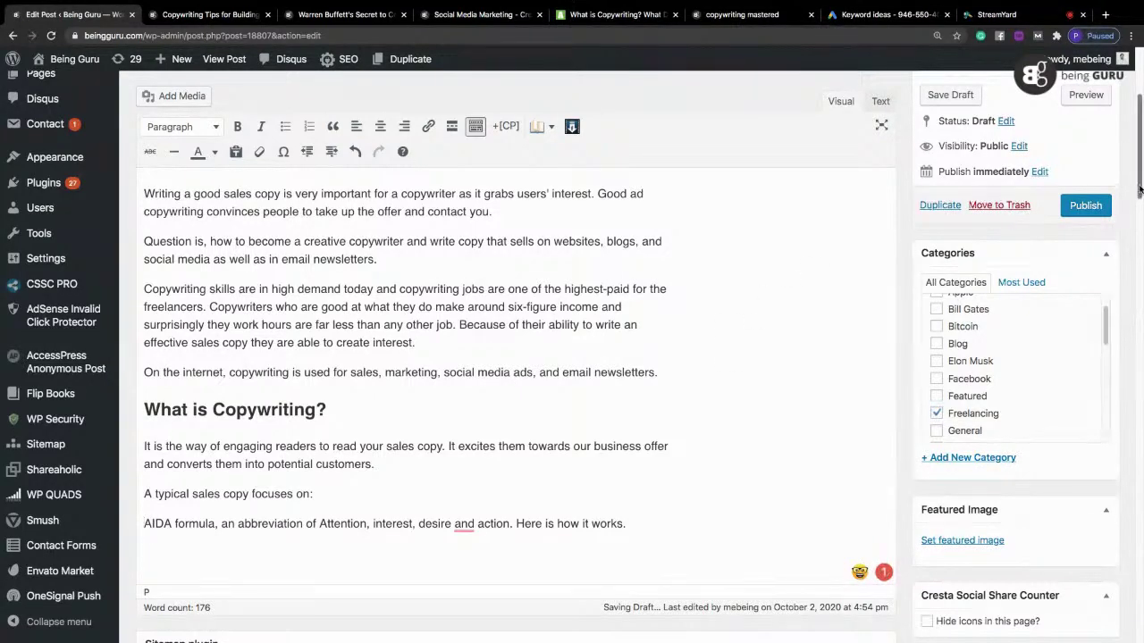
{"action": "scroll", "coordinate": [873, 197], "scroll_direction": "up", "scroll_amount": 3}
{"action": "left_click_drag", "start_coordinate": [490, 221], "coordinate": [588, 221]}
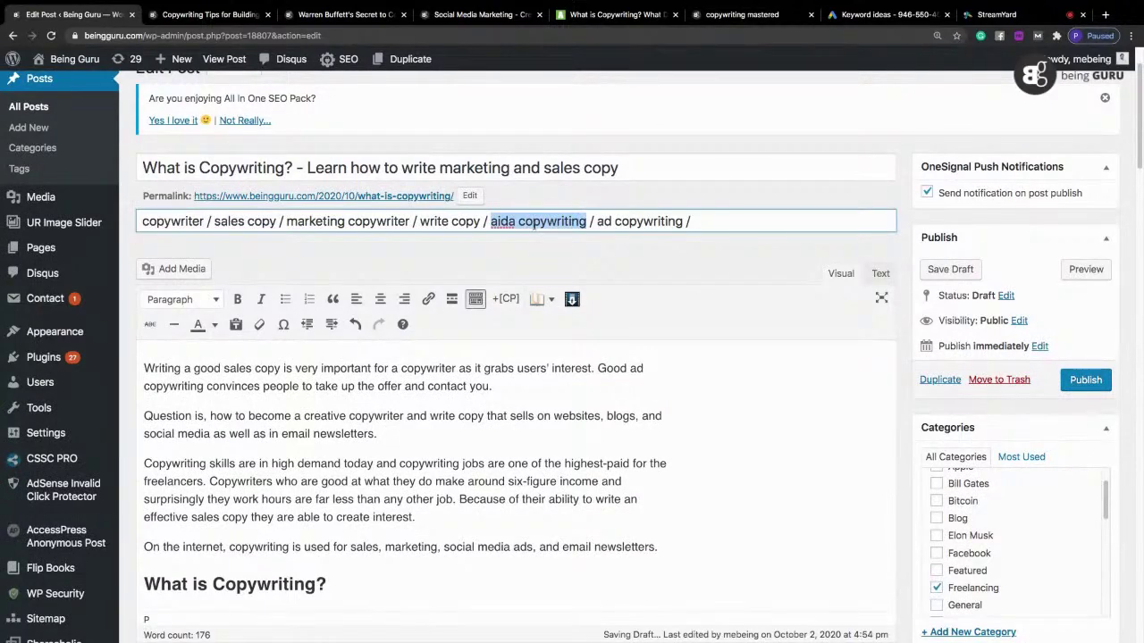
{"action": "right_click", "coordinate": [534, 224]}
{"action": "left_click", "coordinate": [582, 310]}
Step: Insert "AIDA copywriting, commonly known as" in front of "AIDA formula" in the post's last line
{"action": "scroll", "coordinate": [1142, 113], "scroll_direction": "down", "scroll_amount": 5}
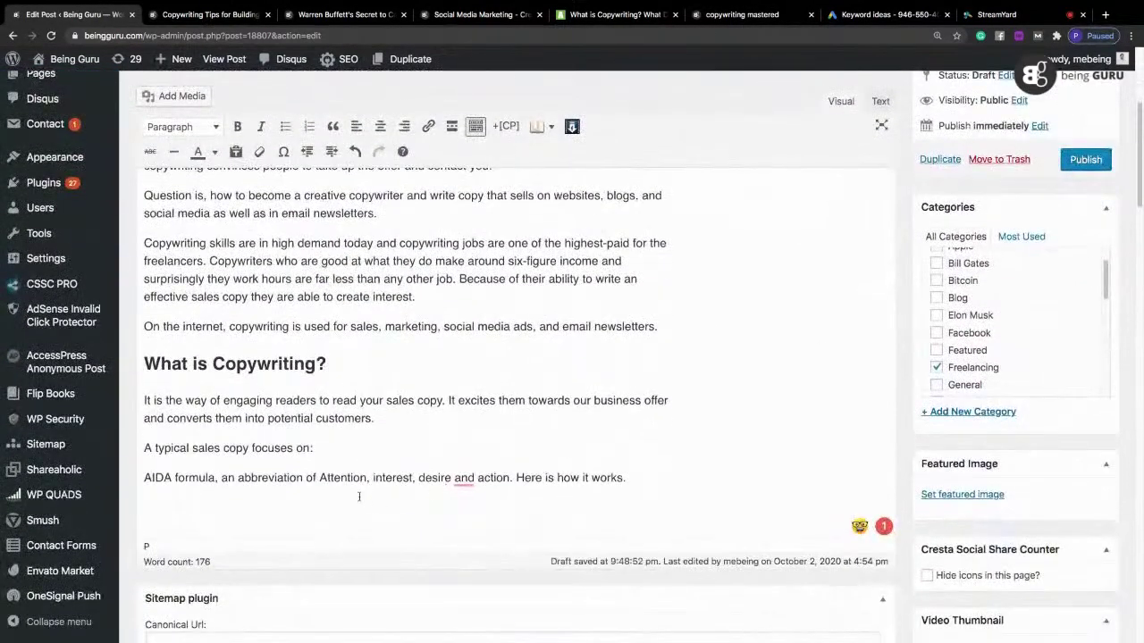
{"action": "left_click", "coordinate": [145, 478]}
{"action": "type", "text": "AIDA copywri"}
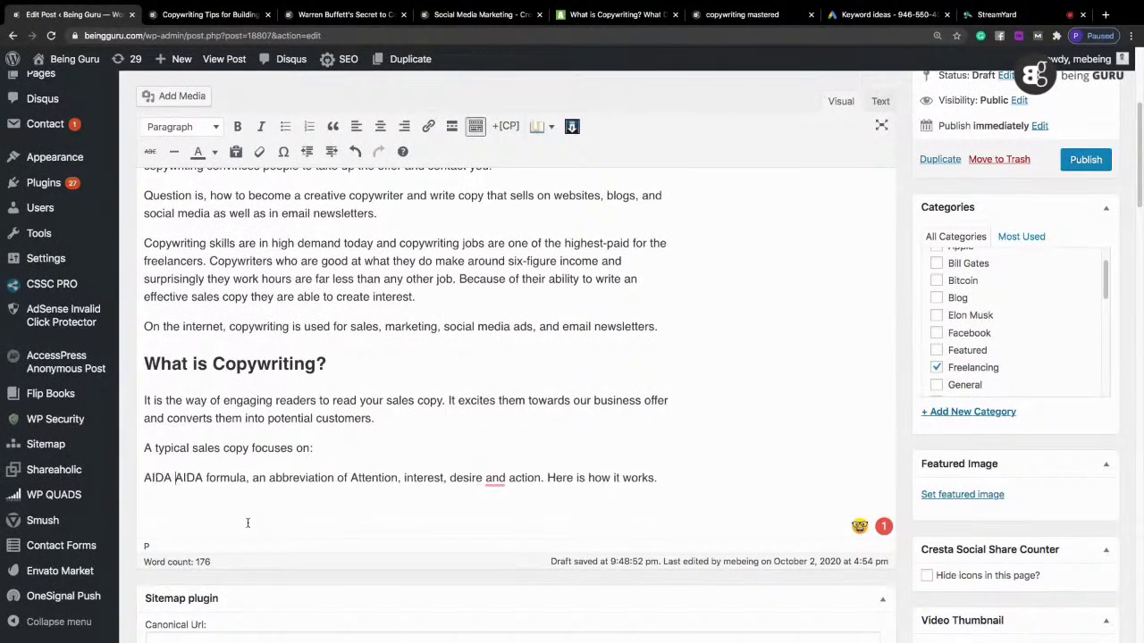
{"action": "type", "text": "ting."}
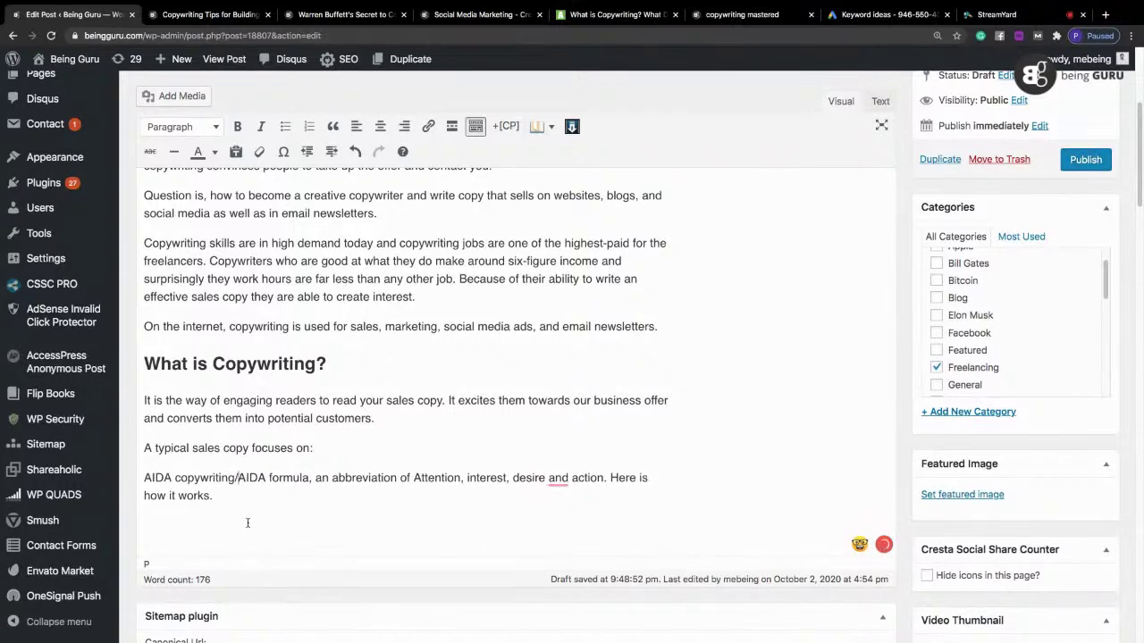
{"action": "key", "text": "BackSpace"}
{"action": "type", "text": ", common"}
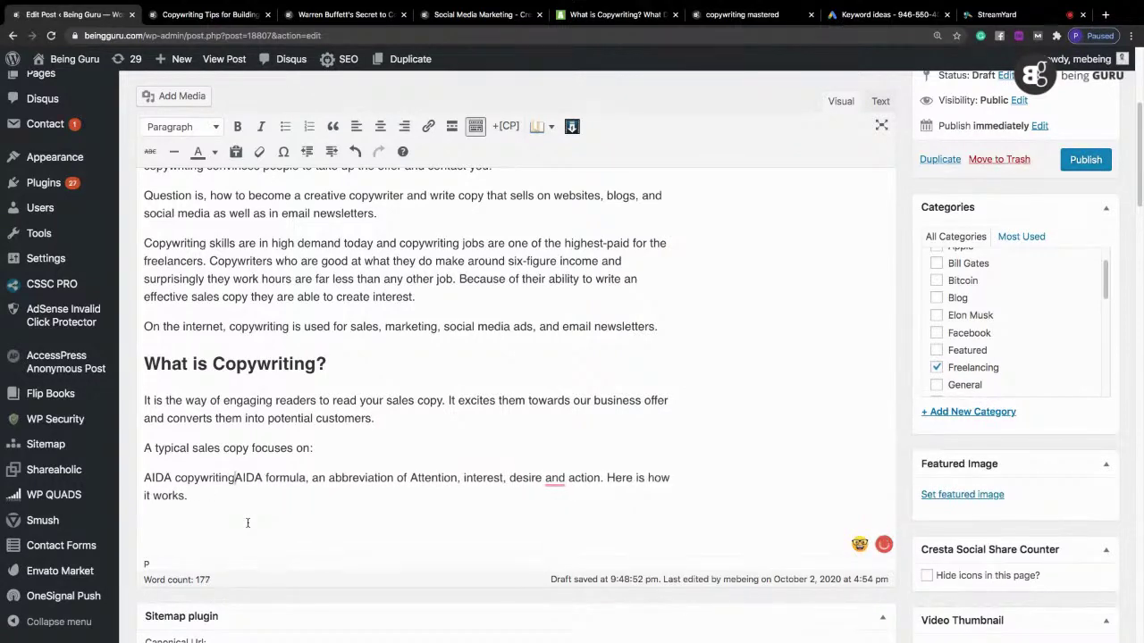
{"action": "type", "text": "ly known "}
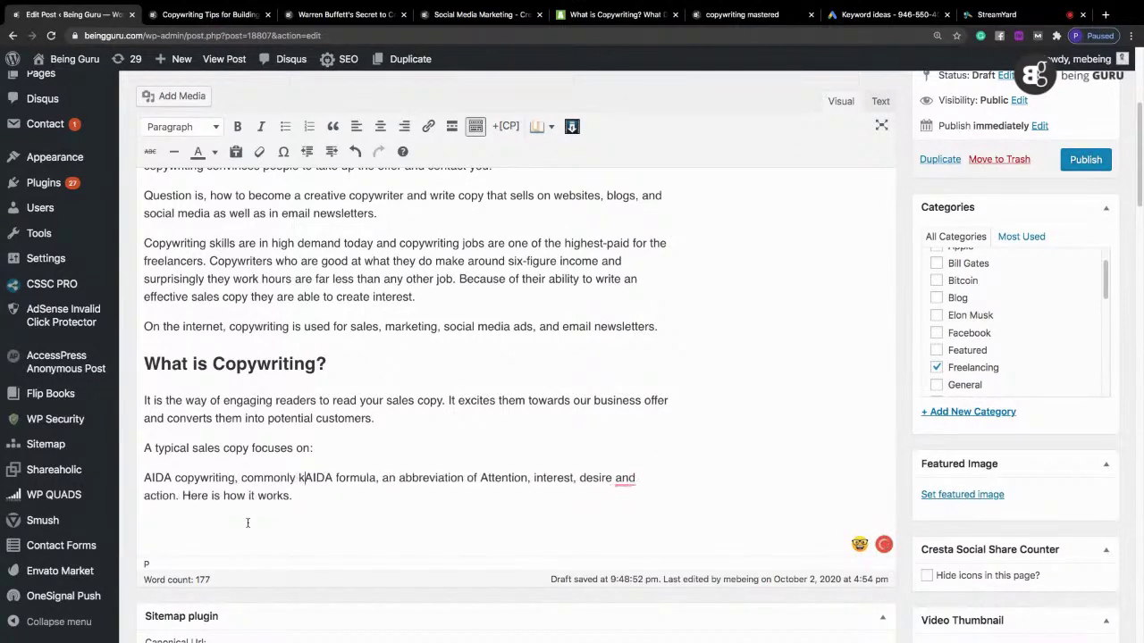
{"action": "type", "text": "as"}
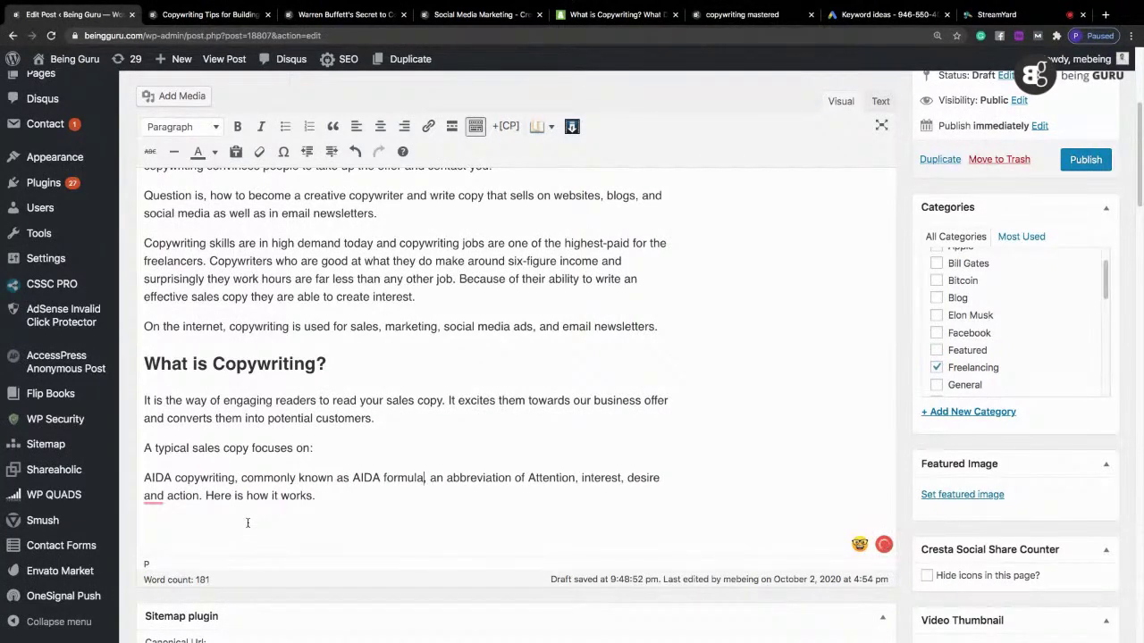
Step: Replace the comma after "AIDA formula" with ". It is" to start a new sentence before "an abbreviation of"
{"action": "key", "text": "BackSpace"}
{"action": "type", "text": ". It"}
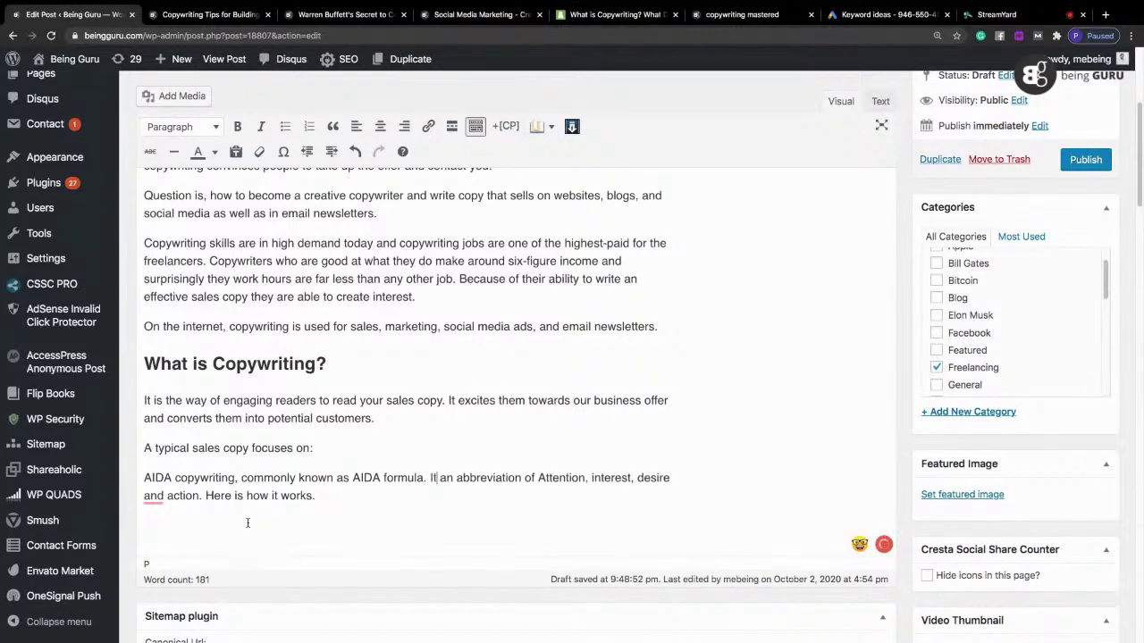
{"action": "type", "text": " is"}
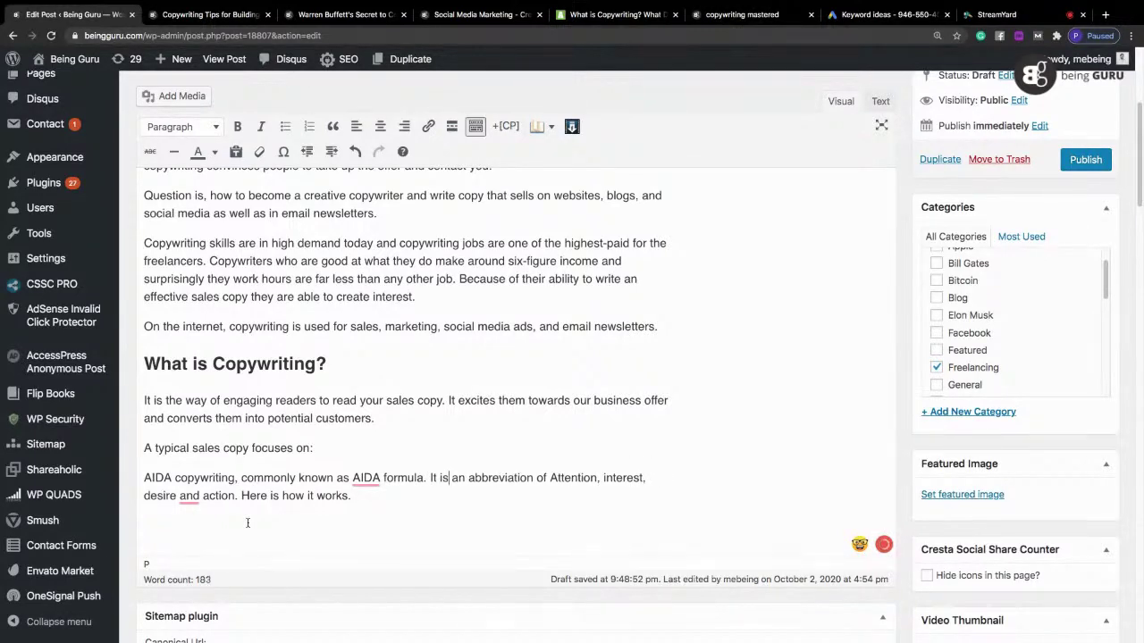
Step: Accept the suggested comma before "and action" and add the line "Attention: Grab read interest with an interesting headline" below the AIDA paragraph
{"action": "left_click", "coordinate": [190, 497]}
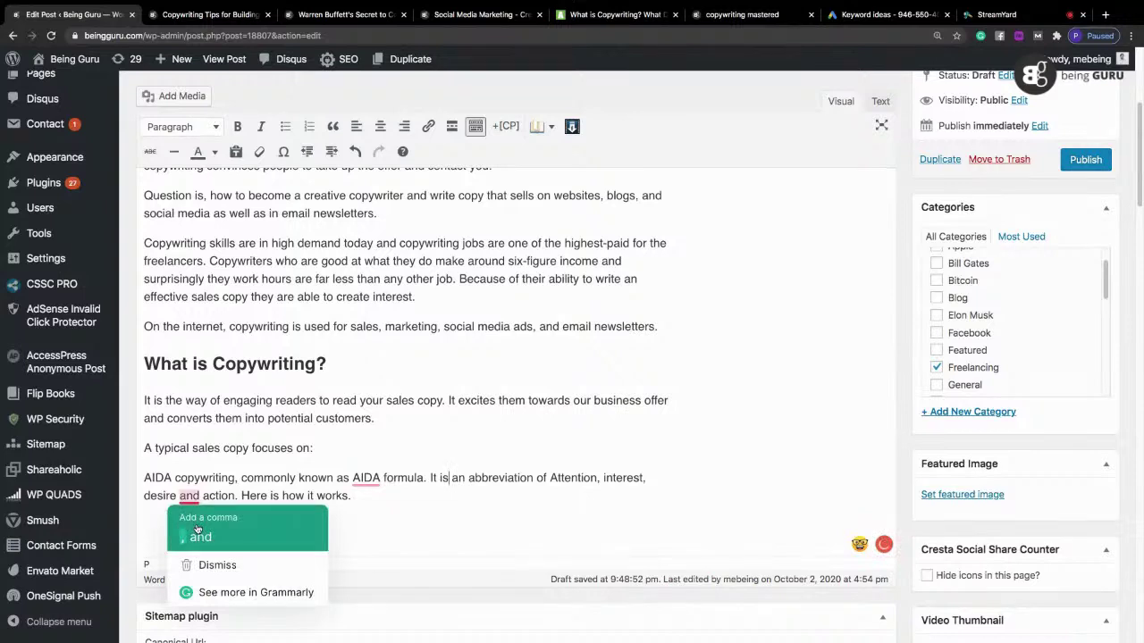
{"action": "left_click", "coordinate": [198, 529]}
{"action": "left_click", "coordinate": [223, 521]}
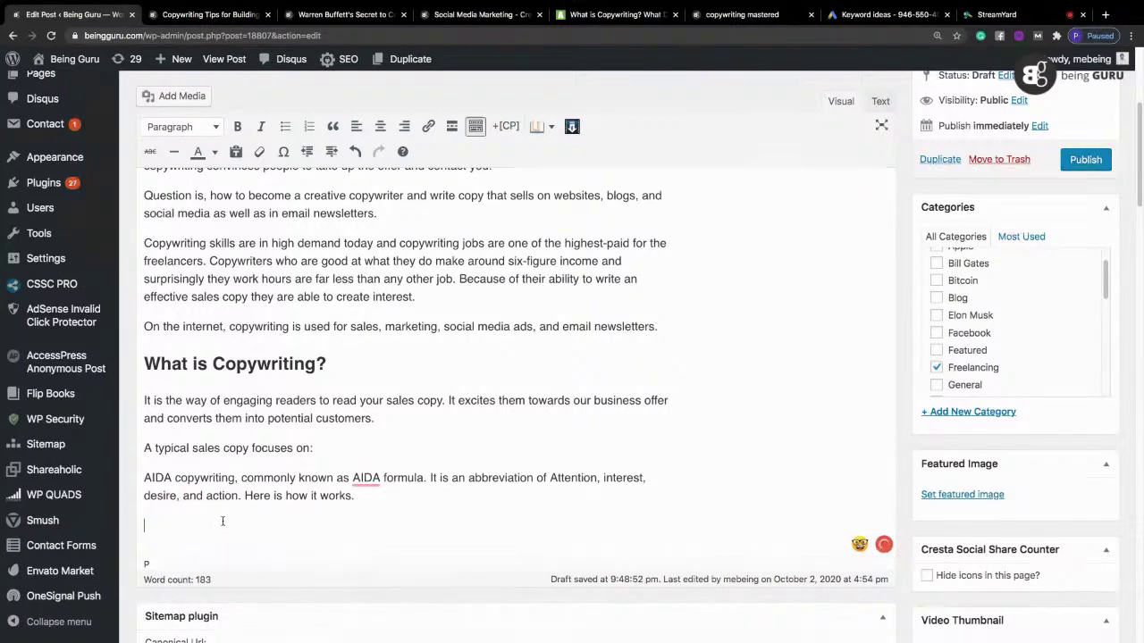
{"action": "type", "text": "A"}
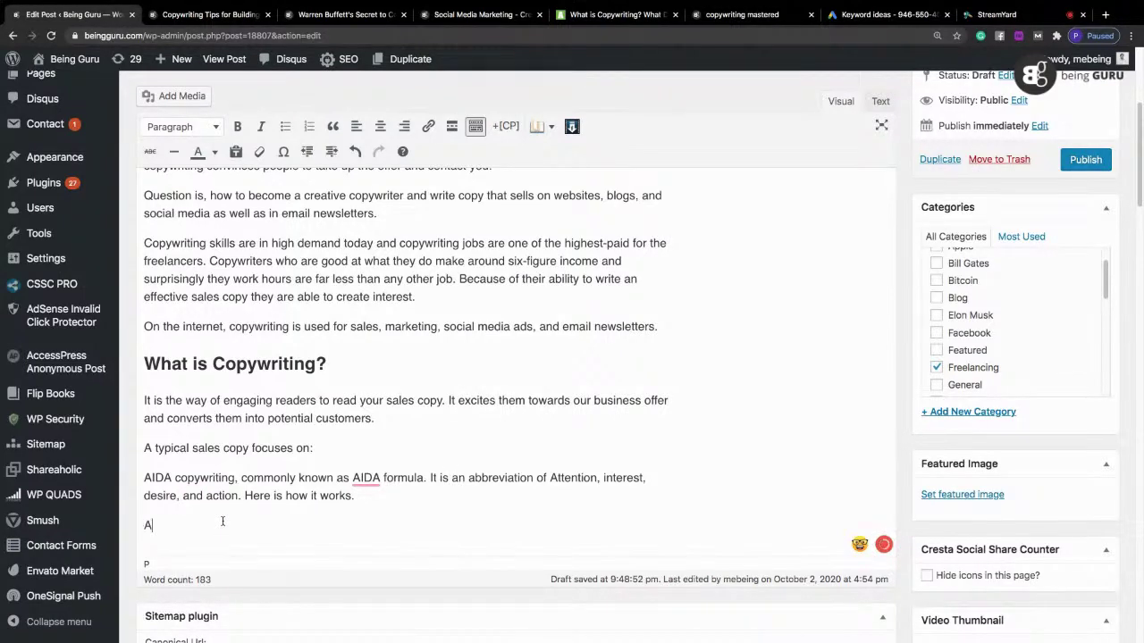
{"action": "type", "text": "ttention: Grab read in"}
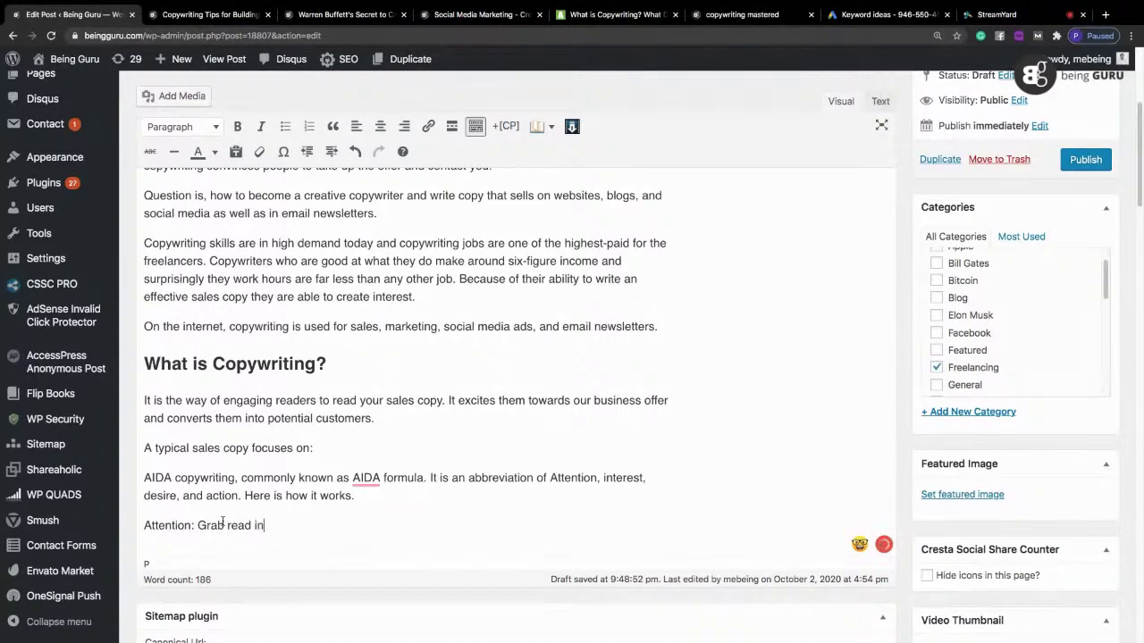
{"action": "type", "text": "terest with an interesting hea"}
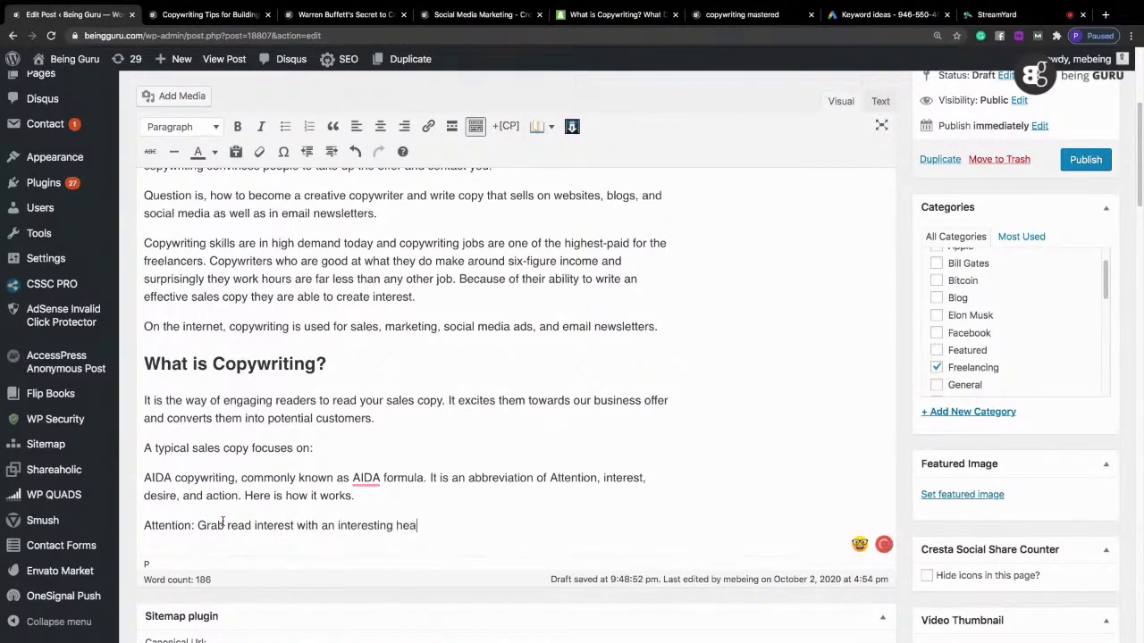
{"action": "type", "text": "dline"}
{"action": "key", "text": "Return"}
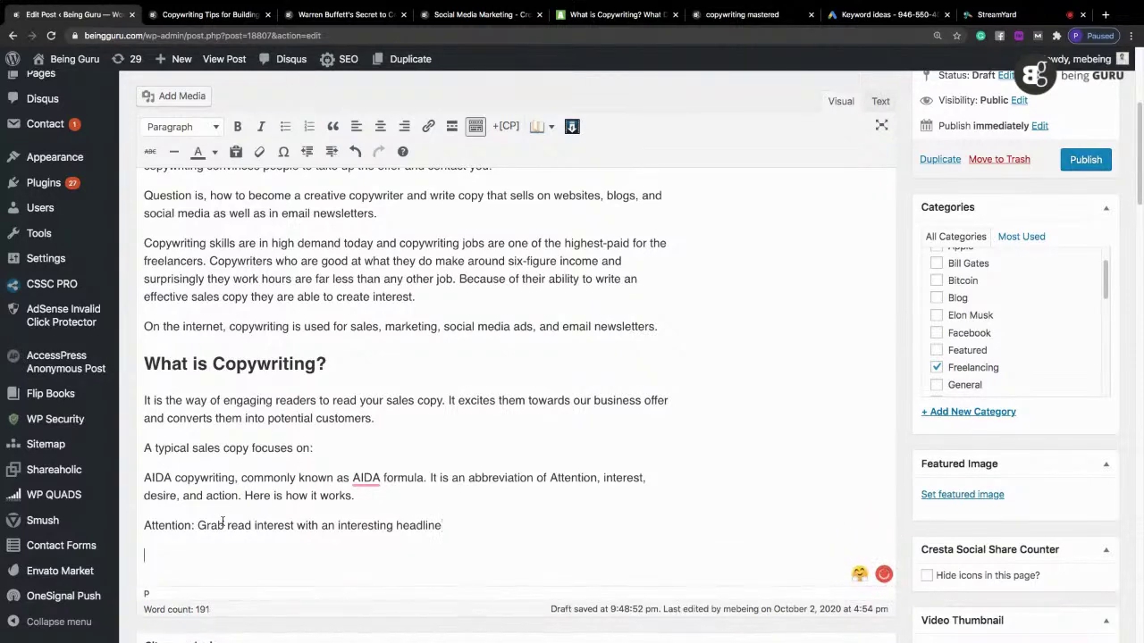
Step: Add the line "Interest: A great opening creating an interest about your offer." and end the Attention line with a period
{"action": "type", "text": "Interest"}
{"action": "type", "text": ": A great opening "}
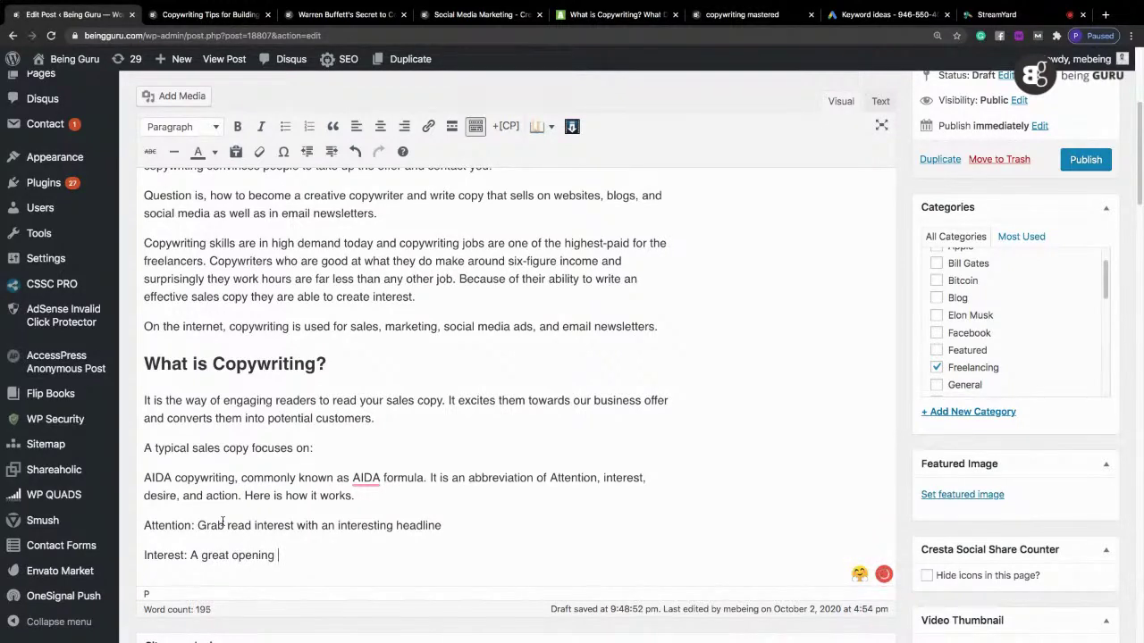
{"action": "type", "text": "creating an interest about your offer."}
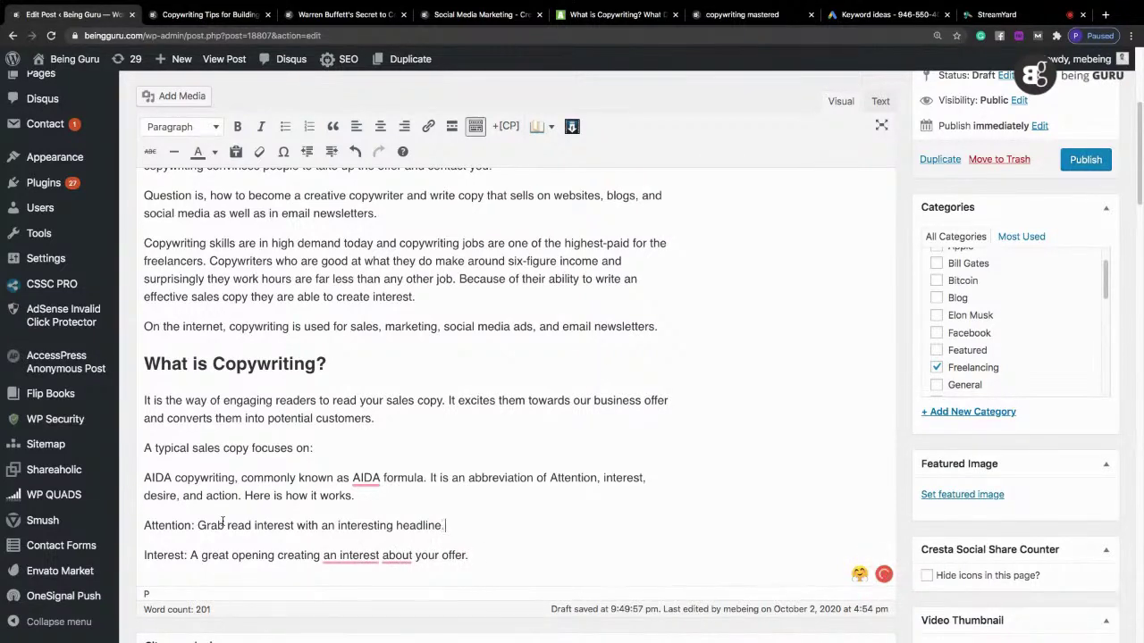
{"action": "key", "text": "Up"}
Step: Accept the grammar suggestions in the Interest line, removing "an" before "interest" and changing "about" to "in"
{"action": "mouse_move", "coordinate": [373, 557]}
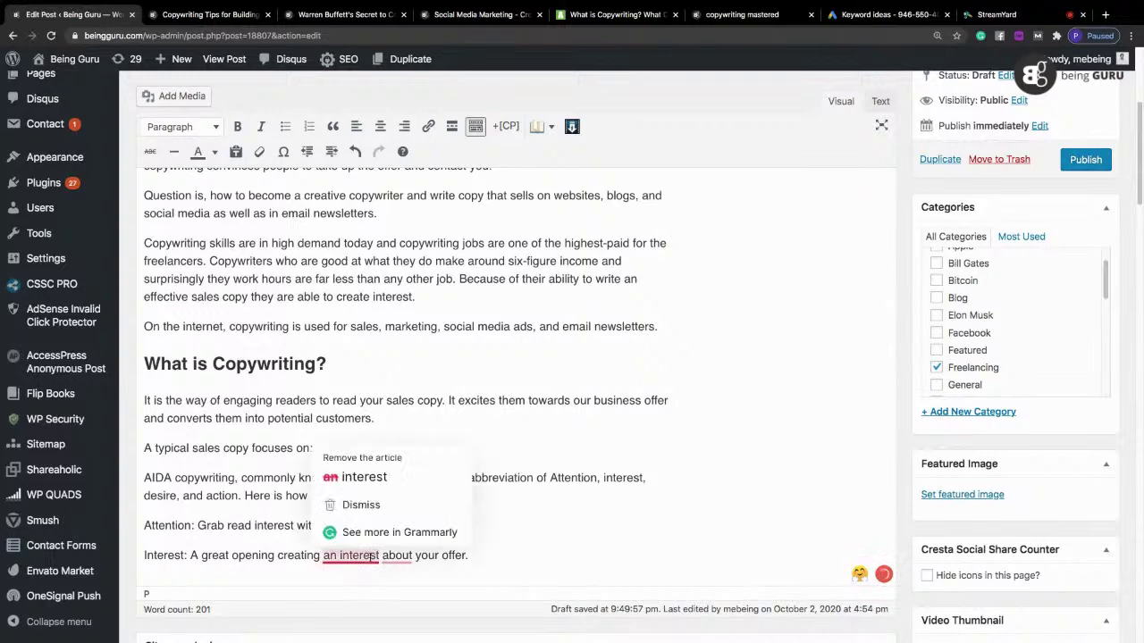
{"action": "left_click", "coordinate": [371, 476]}
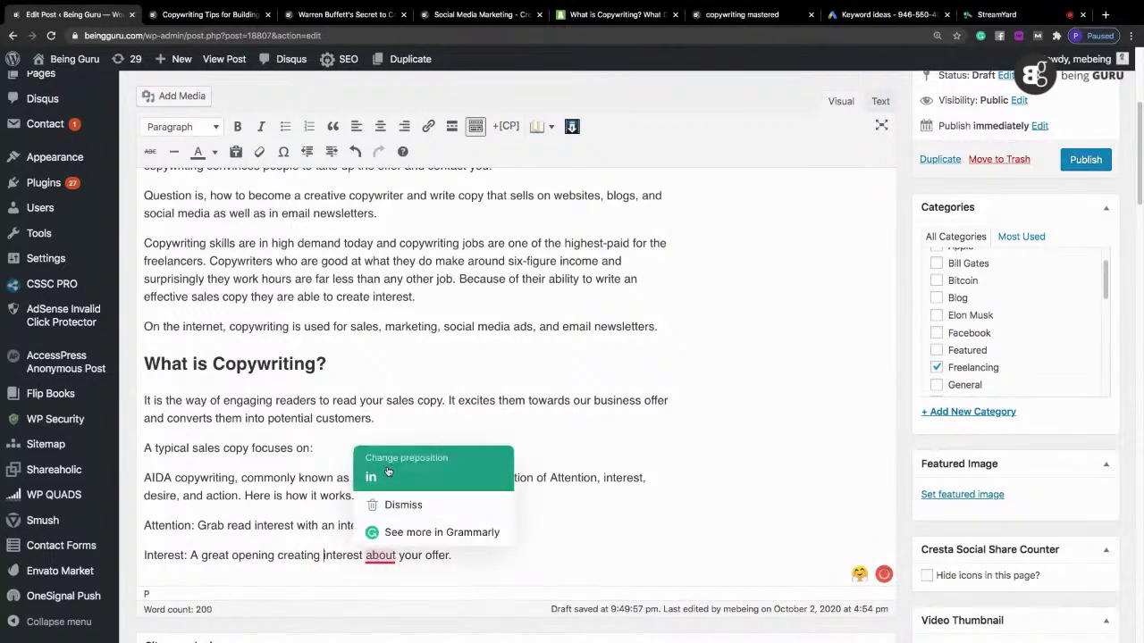
{"action": "left_click", "coordinate": [371, 477]}
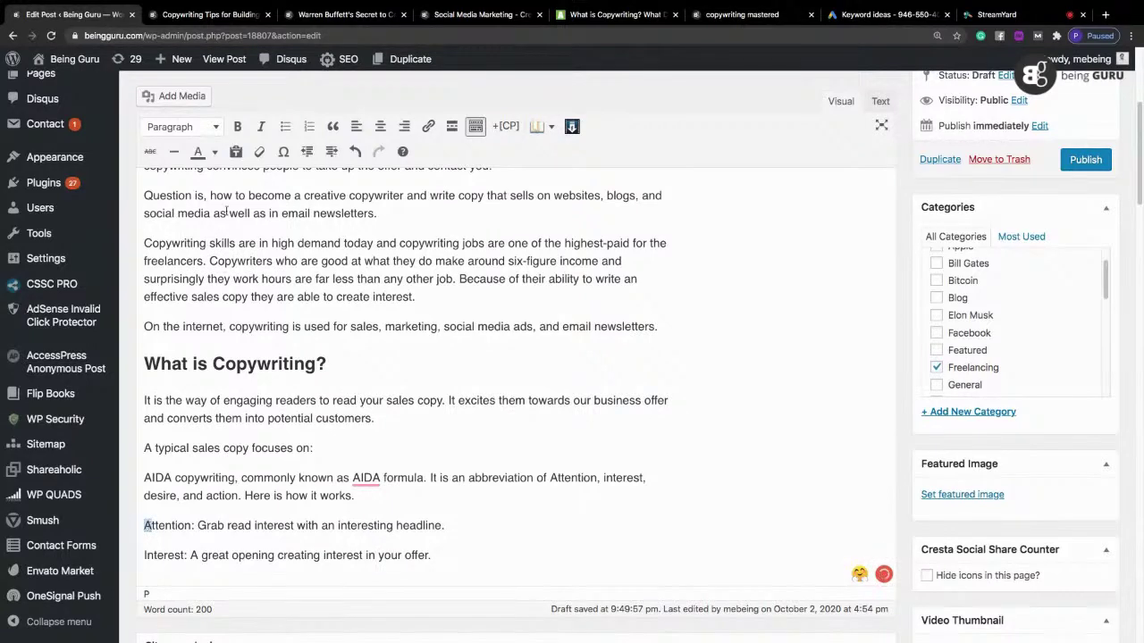
Step: Make the initial letters of "Attention" and "Interest" bold and italic
{"action": "left_click", "coordinate": [237, 126]}
{"action": "left_click", "coordinate": [261, 126]}
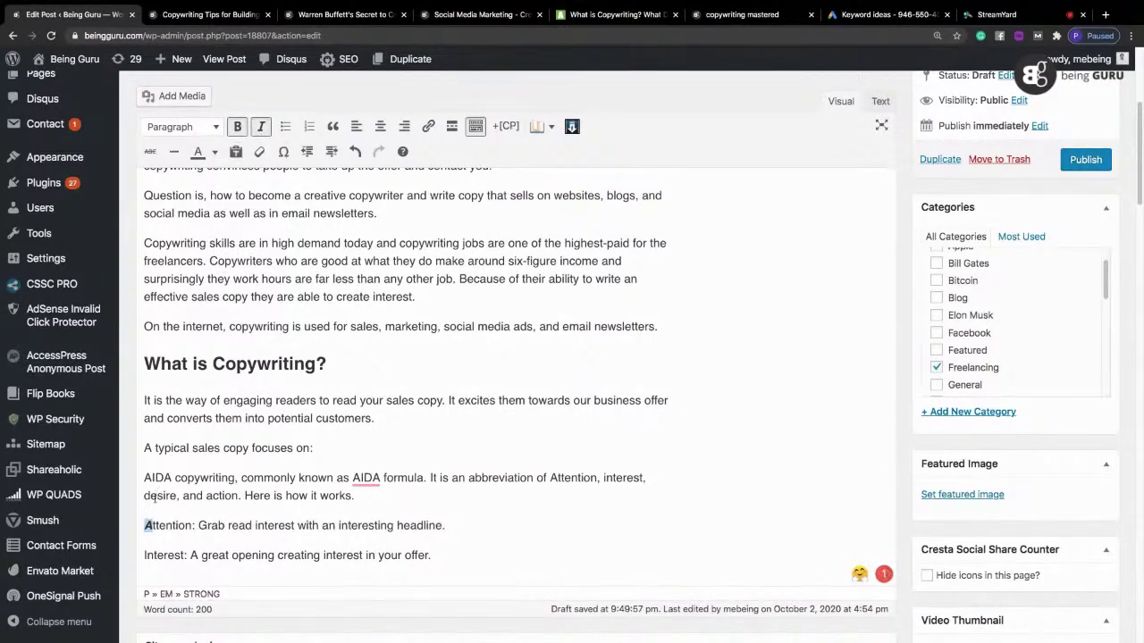
{"action": "left_click", "coordinate": [146, 555]}
{"action": "left_click", "coordinate": [238, 126]}
{"action": "left_click", "coordinate": [261, 126]}
Step: Start a new line "Desire:" below the Interest line and make its initial D bold and italic
{"action": "left_click", "coordinate": [459, 559]}
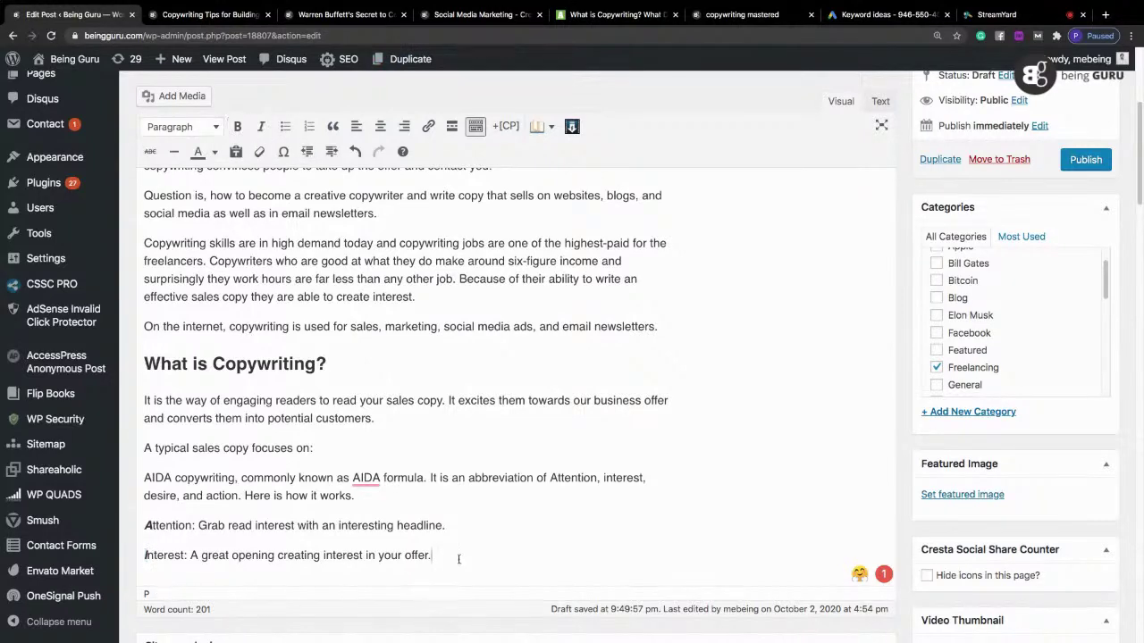
{"action": "key", "text": "Return"}
{"action": "type", "text": "Desire:"}
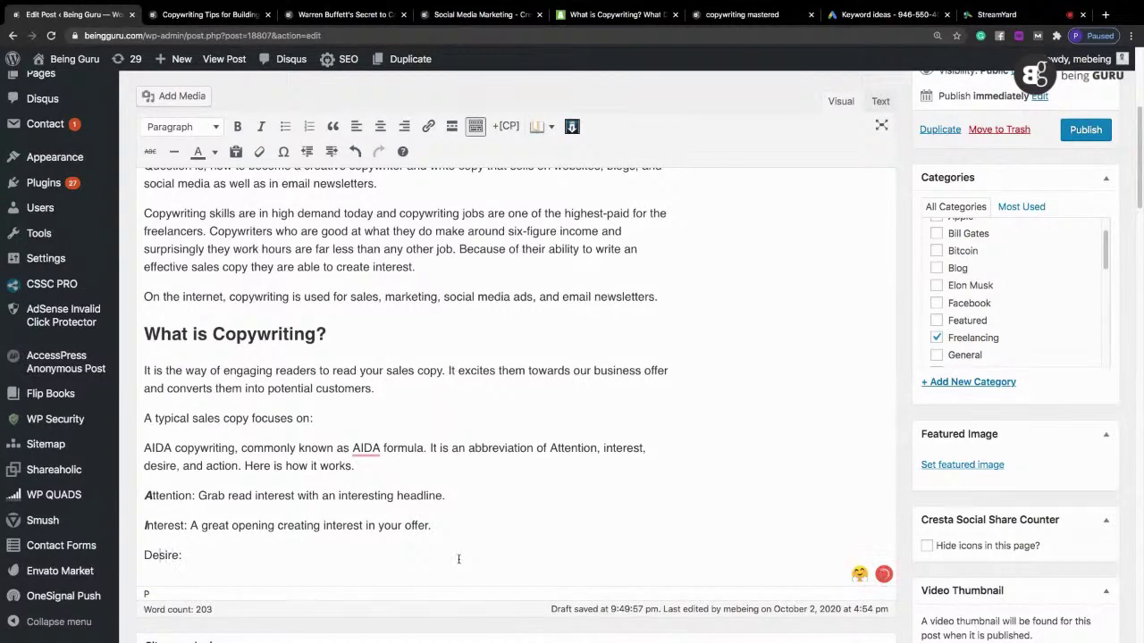
{"action": "key", "text": "Home"}
{"action": "key", "text": "shift+Right"}
{"action": "type", "text": "Bl"}
{"action": "key", "text": "shift+Home"}
{"action": "type", "text": "D"}
{"action": "key", "text": "shift+Home"}
{"action": "left_click", "coordinate": [238, 126]}
{"action": "left_click", "coordinate": [261, 126]}
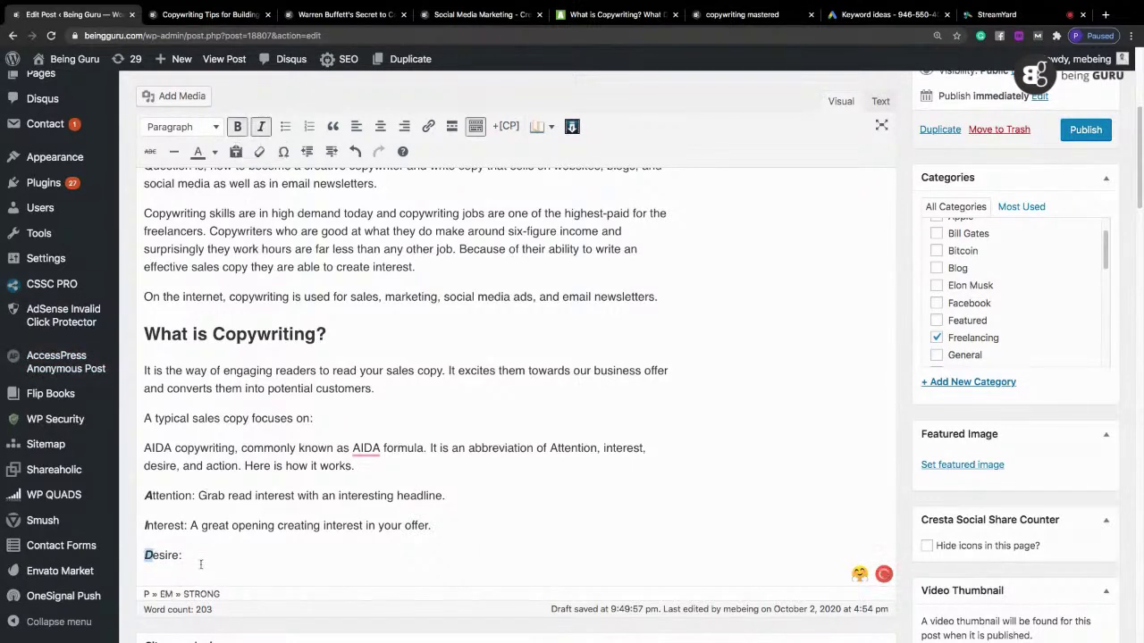
{"action": "key", "text": "End"}
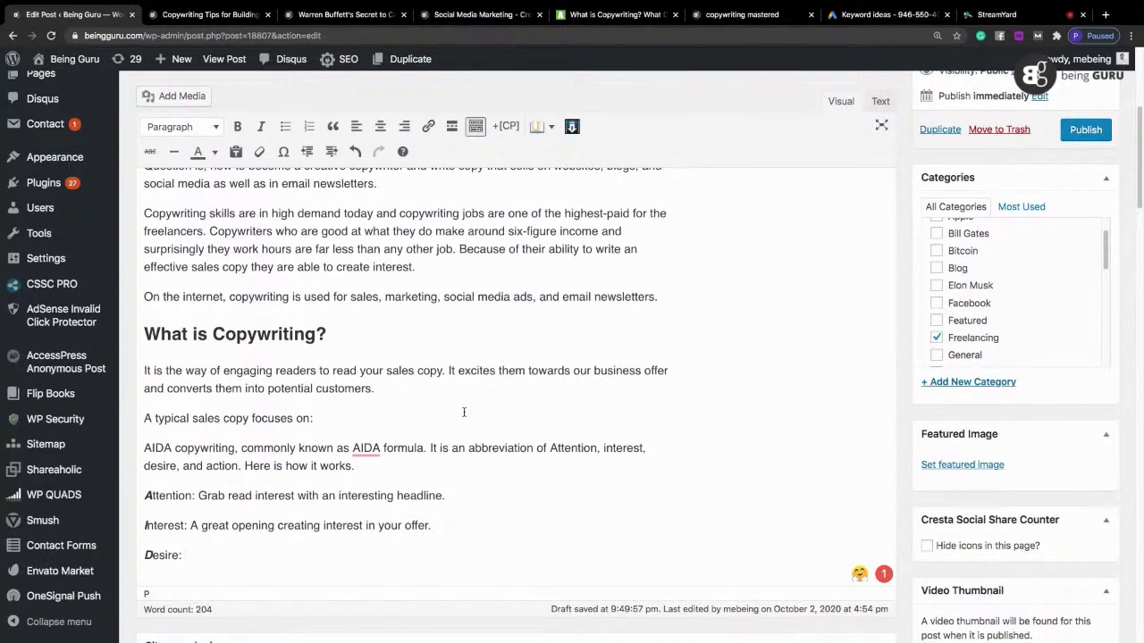
Step: Check the Desire entry in the copywriting PDF and continue the post's Desire line with "Create a desire by talking about interest"
{"action": "type", "text": "C"}
{"action": "key", "text": "BackSpace"}
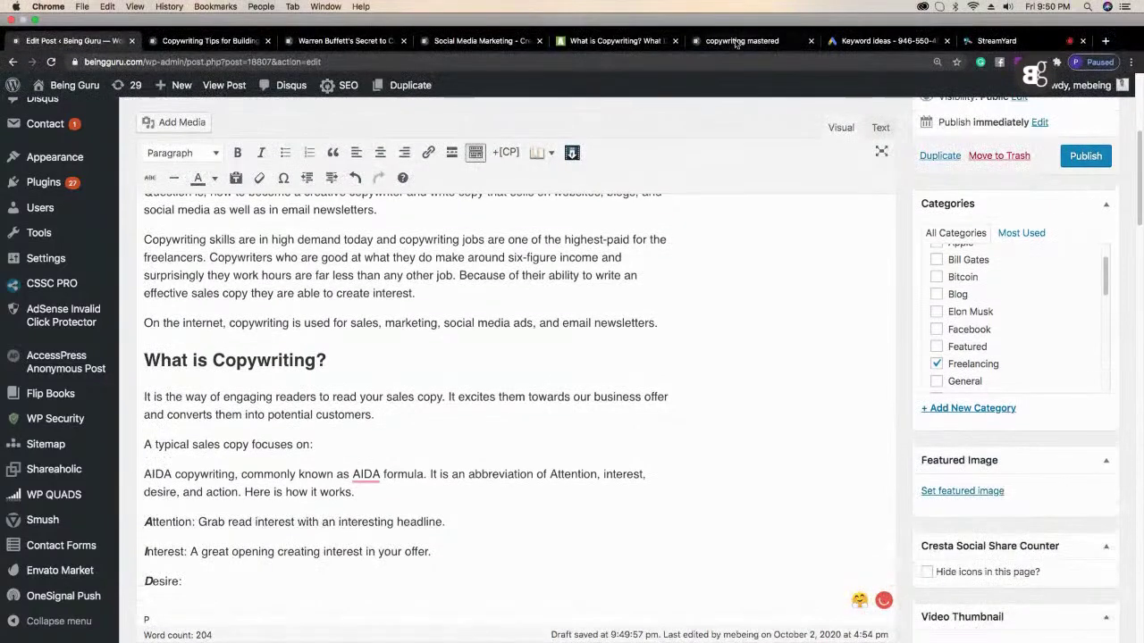
{"action": "left_click", "coordinate": [737, 43]}
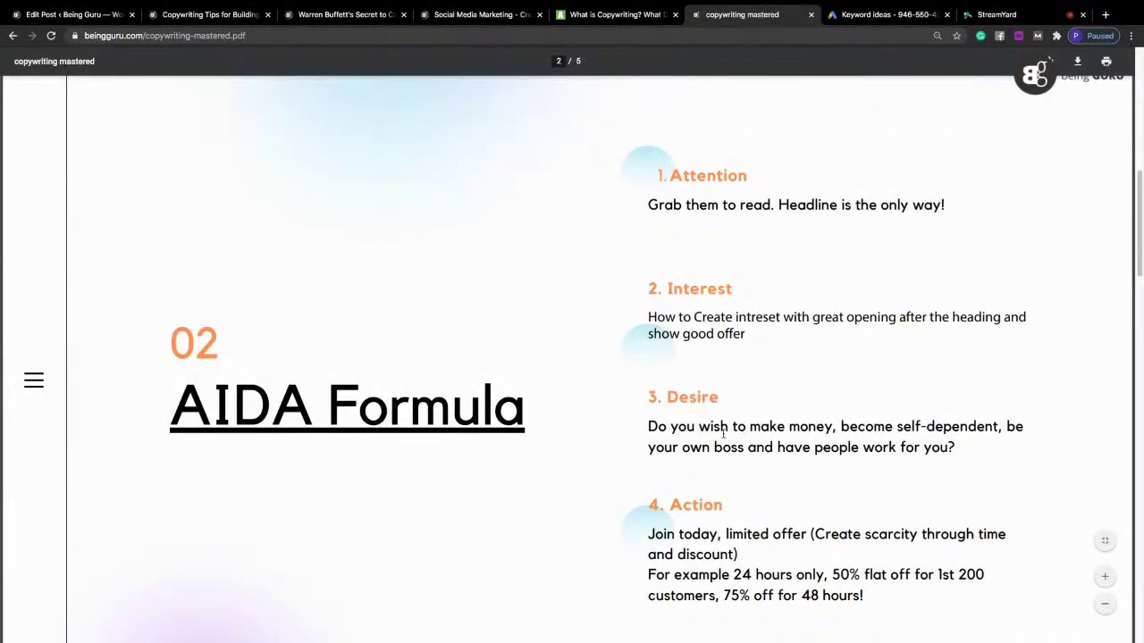
{"action": "left_click", "coordinate": [90, 22]}
{"action": "type", "text": "Create a desire in th"}
{"action": "key", "text": "BackSpace"}
{"action": "key", "text": "BackSpace"}
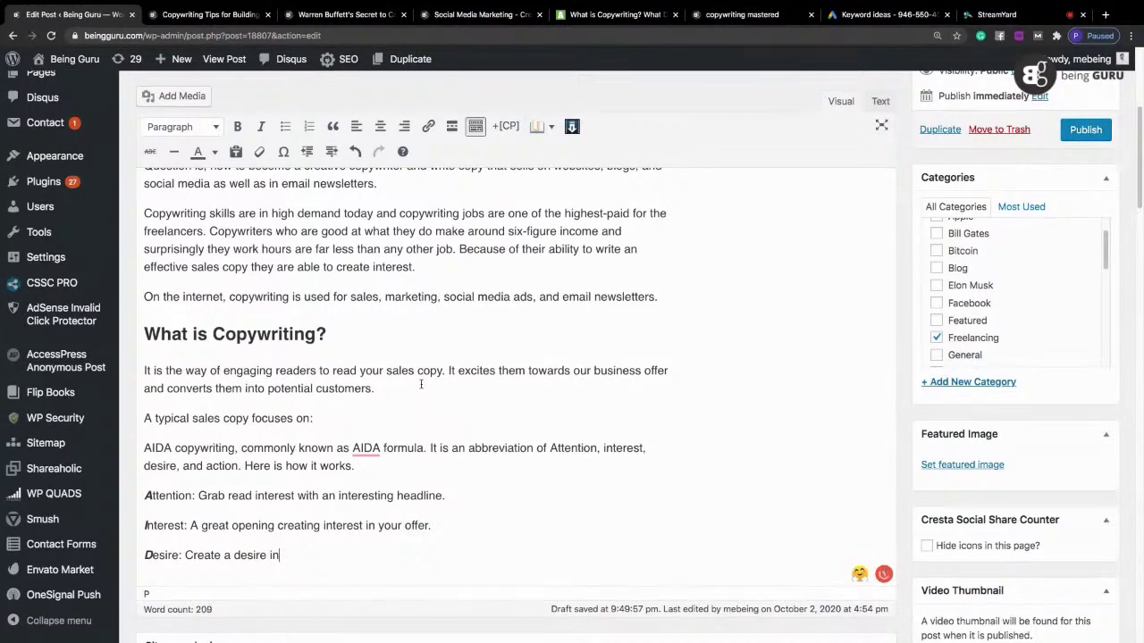
{"action": "type", "text": "by talking about interest"}
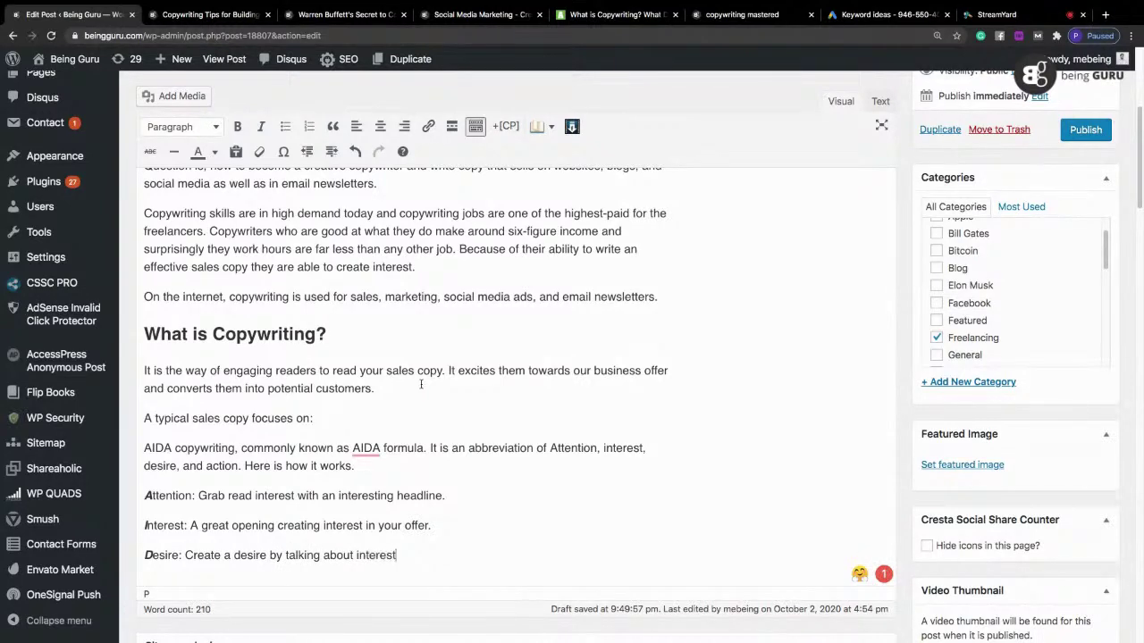
Step: Extend the Desire line with ". For example - Do you wish to be financially independent?"
{"action": "type", "text": ". For examlple"}
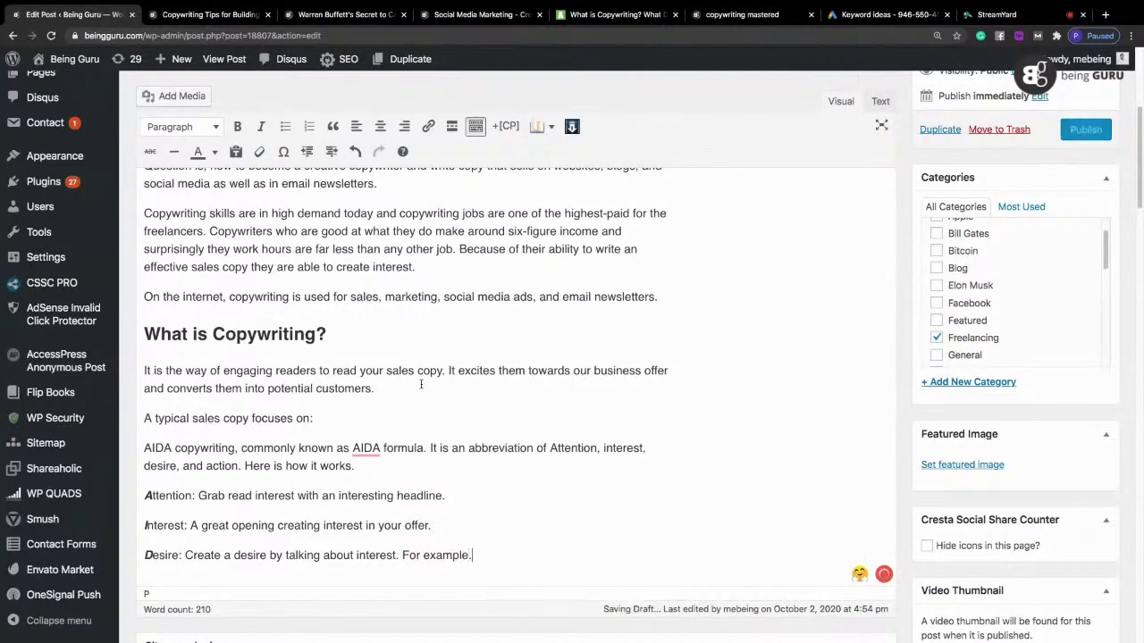
{"action": "type", "text": " - Do you wis"}
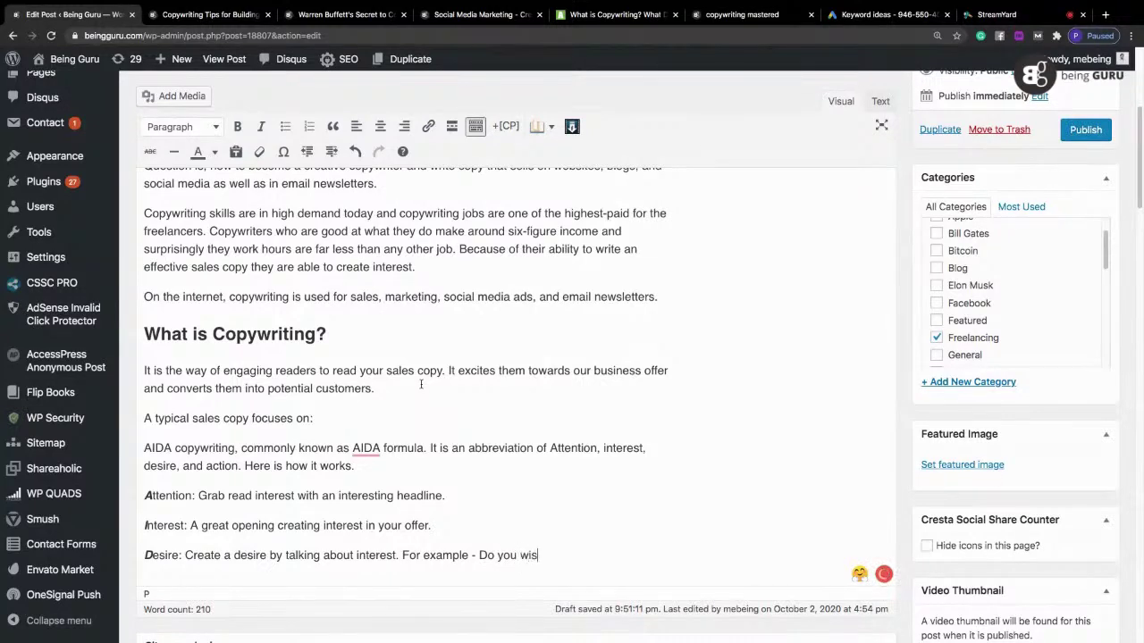
{"action": "type", "text": "h to be financially independen"}
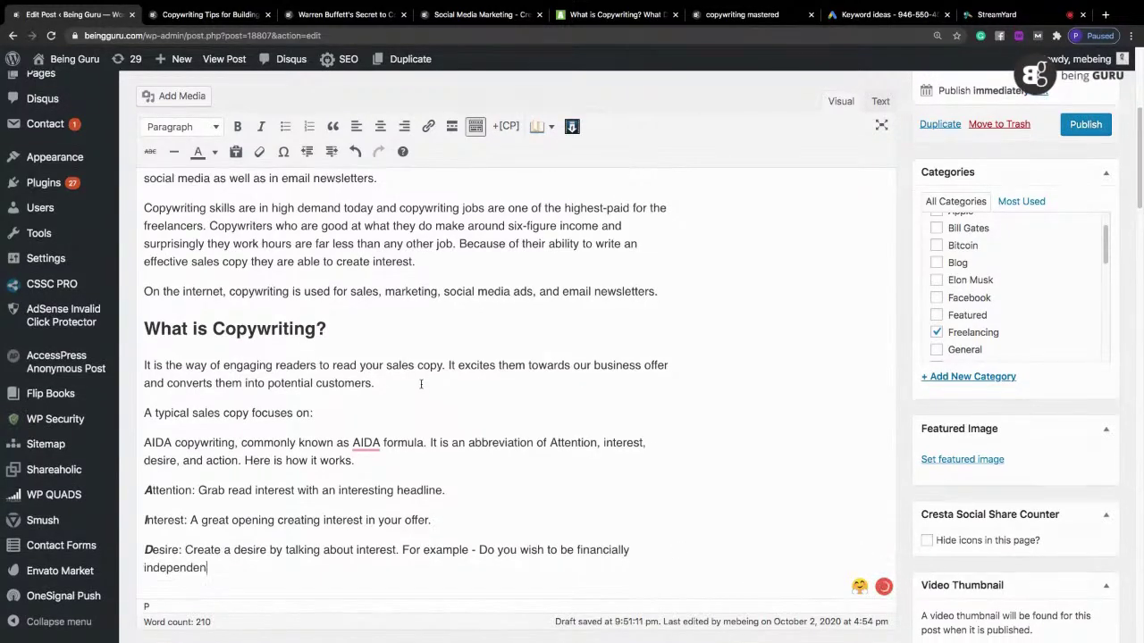
{"action": "type", "text": "t?"}
Step: Italicise the example question "Do you wish to be financially independent?" in the Desire line
{"action": "left_click_drag", "start_coordinate": [477, 549], "coordinate": [517, 567]}
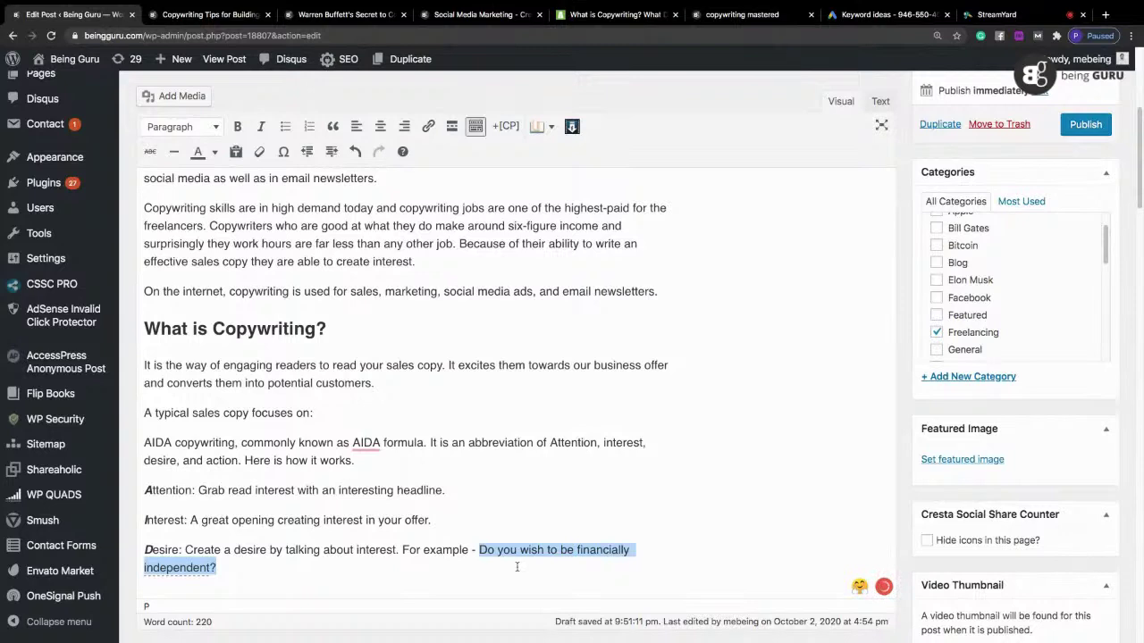
{"action": "type", "text": "\""}
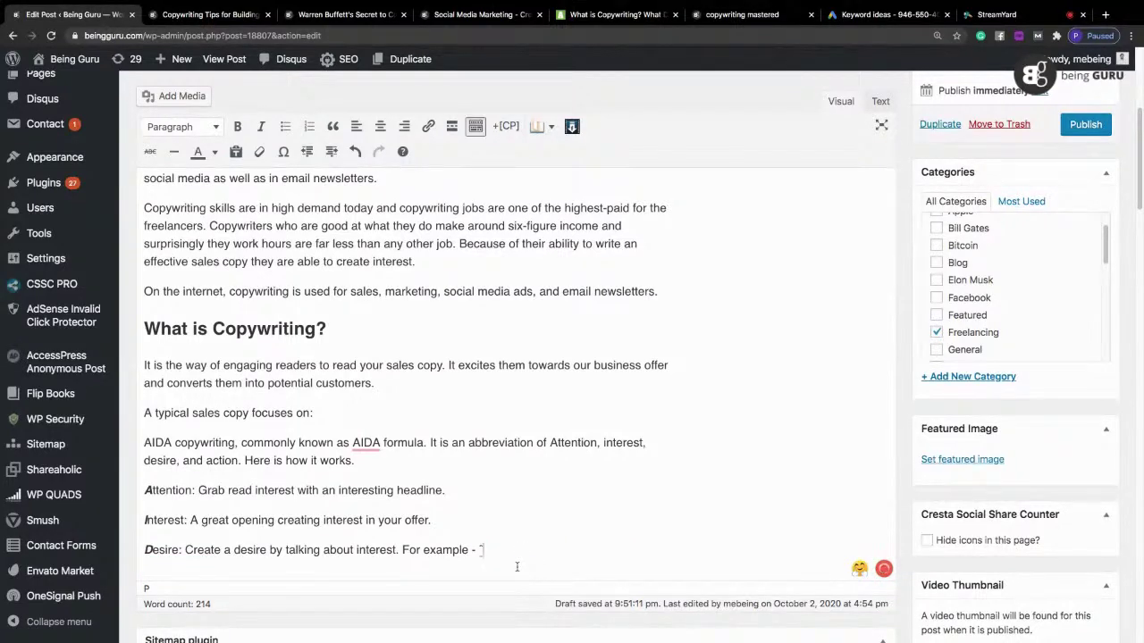
{"action": "key", "text": "super+z"}
{"action": "key", "text": "super+i"}
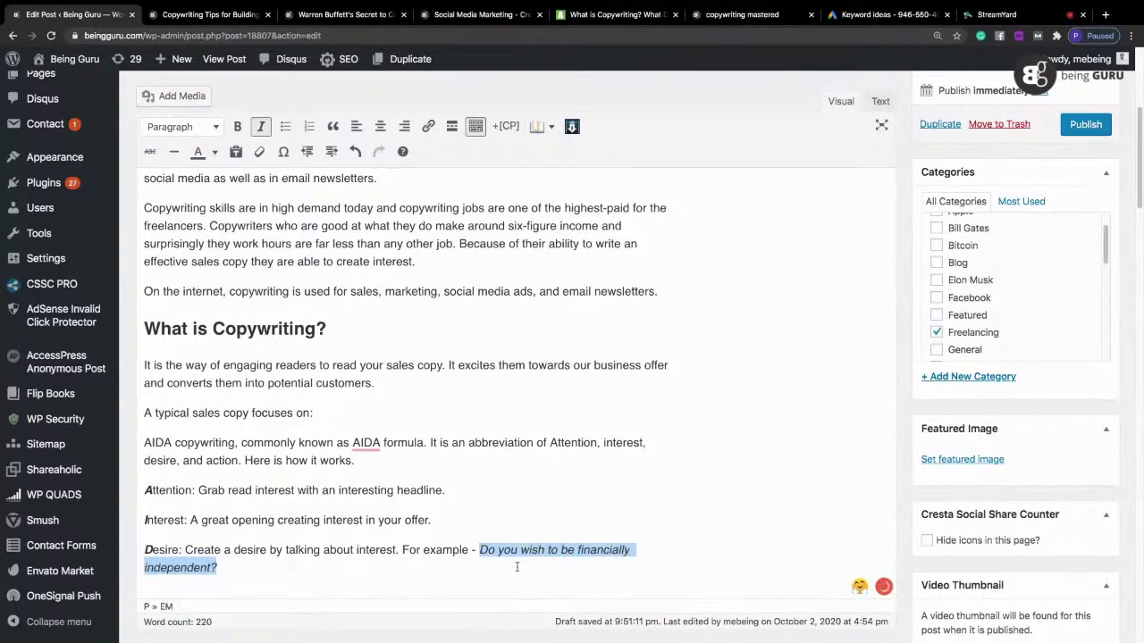
Step: Start a new line "Action:" below the Desire line and make its initial A bold and italic
{"action": "left_click", "coordinate": [516, 567]}
{"action": "key", "text": "Return"}
{"action": "type", "text": "Acto"}
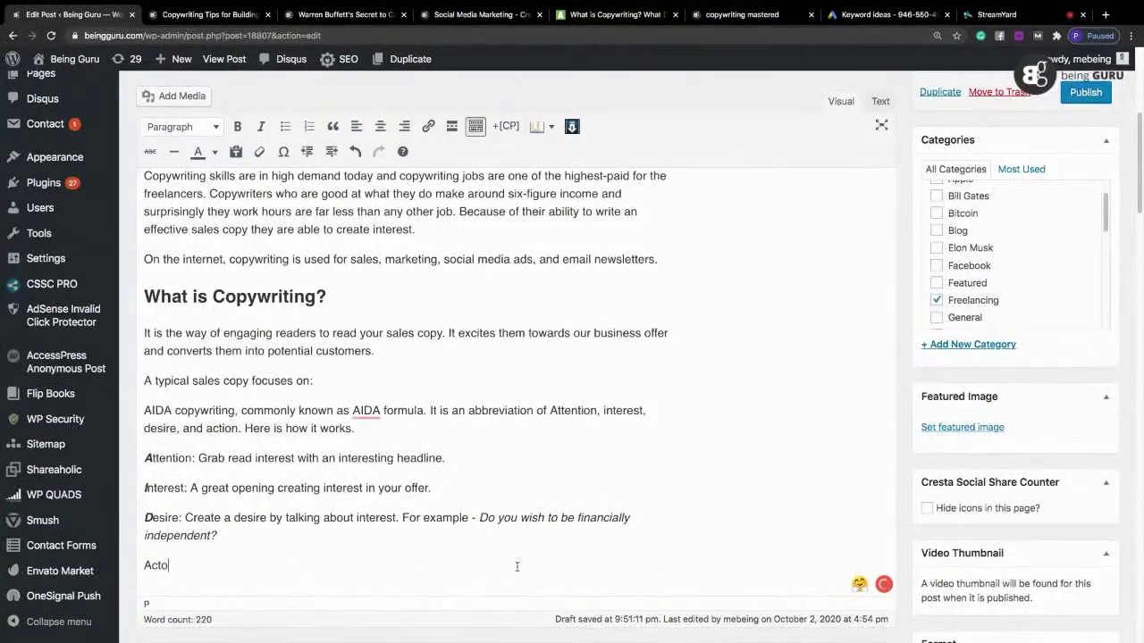
{"action": "key", "text": "BackSpace"}
{"action": "type", "text": "ion:"}
{"action": "key", "text": "shift+Left"}
{"action": "left_click", "coordinate": [238, 126]}
{"action": "left_click", "coordinate": [261, 126]}
{"action": "left_click", "coordinate": [200, 568]}
Step: Continue the Action line with "Create a call to action right after you create scarcity and give assurance to your potential lead for ex"
{"action": "type", "text": "Create a call to act"}
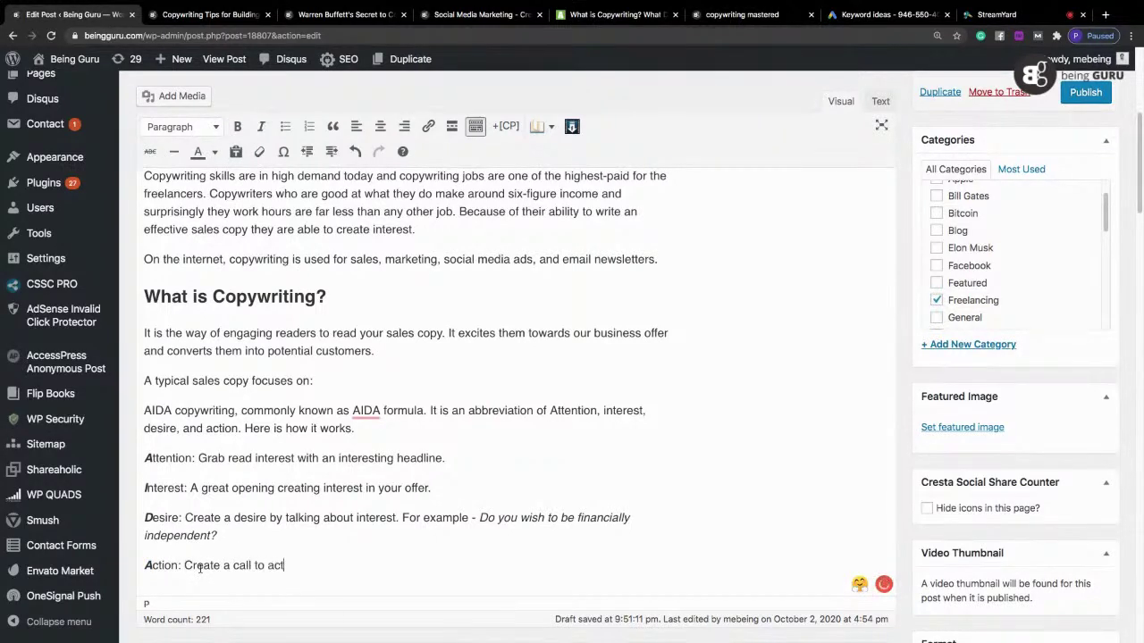
{"action": "type", "text": "ion by c"}
{"action": "key", "text": "BackSpace"}
{"action": "key", "text": "BackSpace"}
{"action": "key", "text": "BackSpace"}
{"action": "key", "text": "BackSpace"}
{"action": "key", "text": "BackSpace"}
{"action": "type", "text": "right after you"}
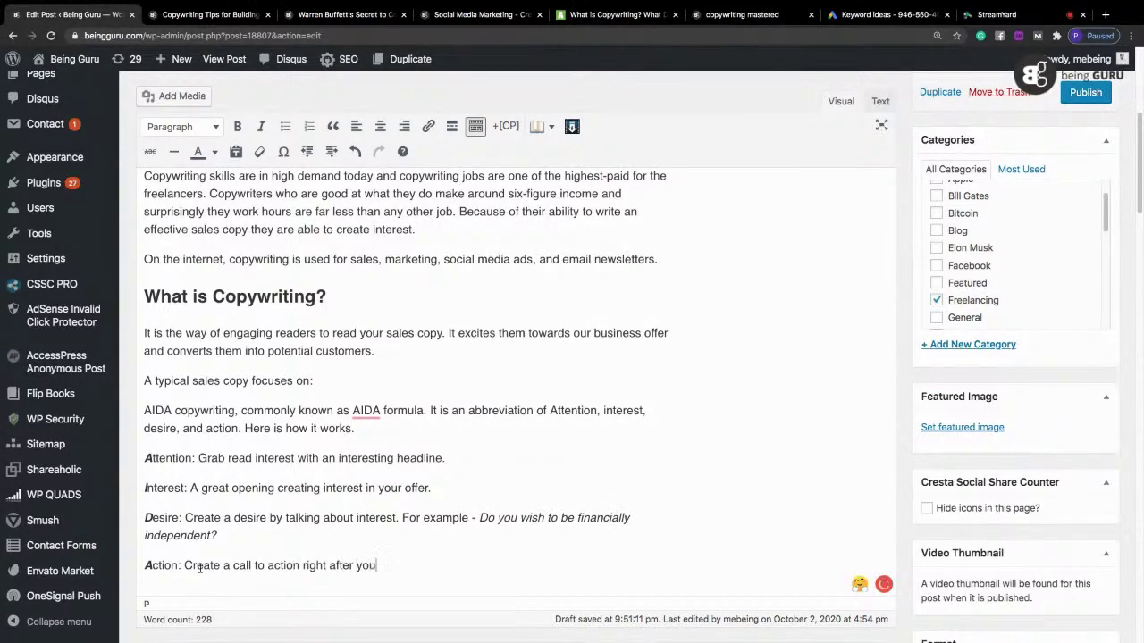
{"action": "type", "text": " create scarcity and"}
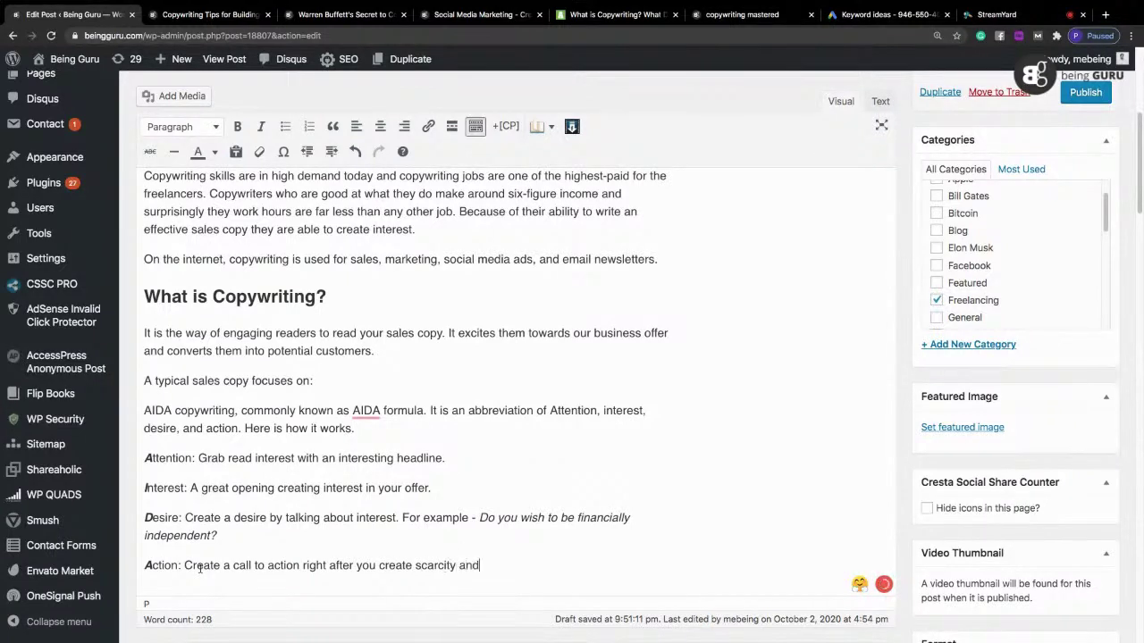
{"action": "type", "text": " give assurance to your potential le"}
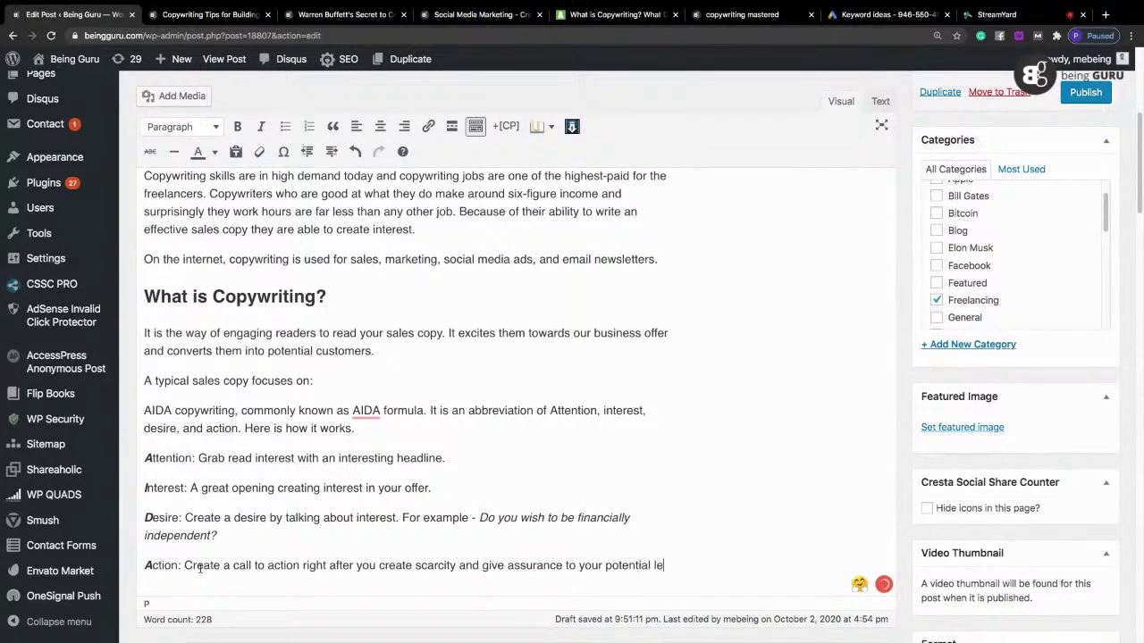
{"action": "type", "text": "ad for ex"}
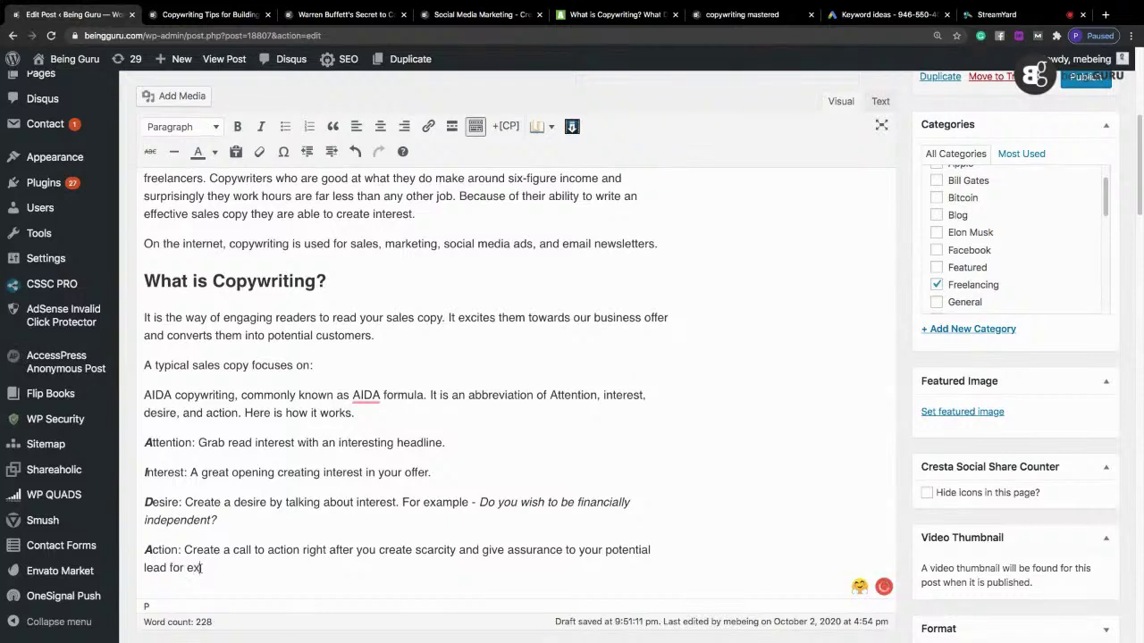
Step: Complete the Action line's example with "ample - 48 hours only, limited stock - Buy Today. We offer money back guarantee."
{"action": "type", "text": "ample - 48 hours only, lim"}
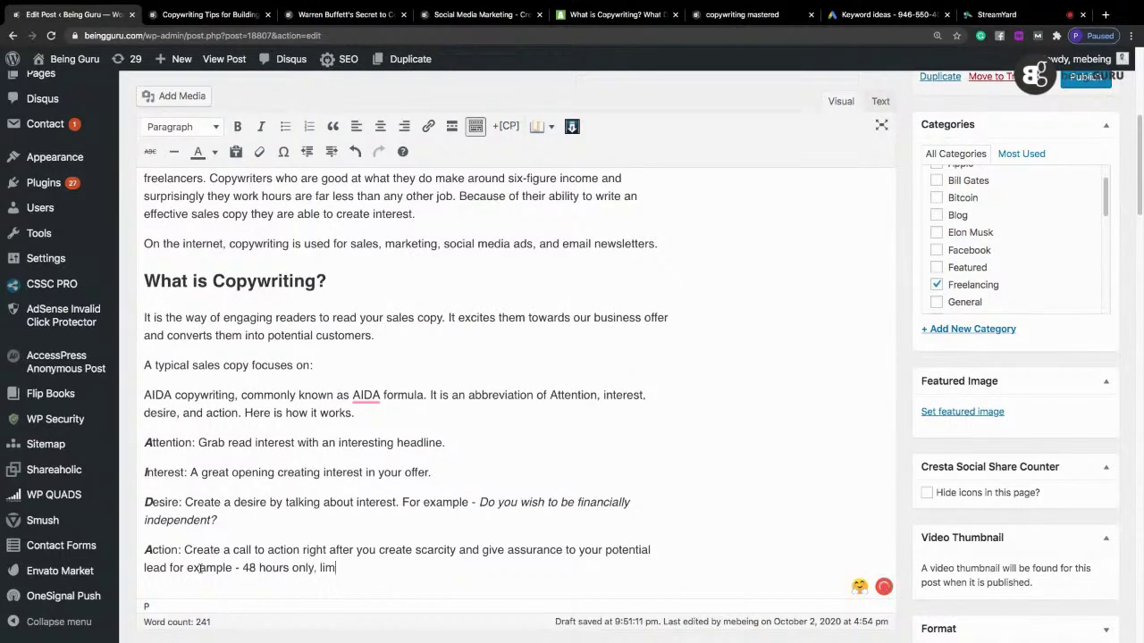
{"action": "type", "text": "ited stock -="}
{"action": "type", "text": " Buy Today"}
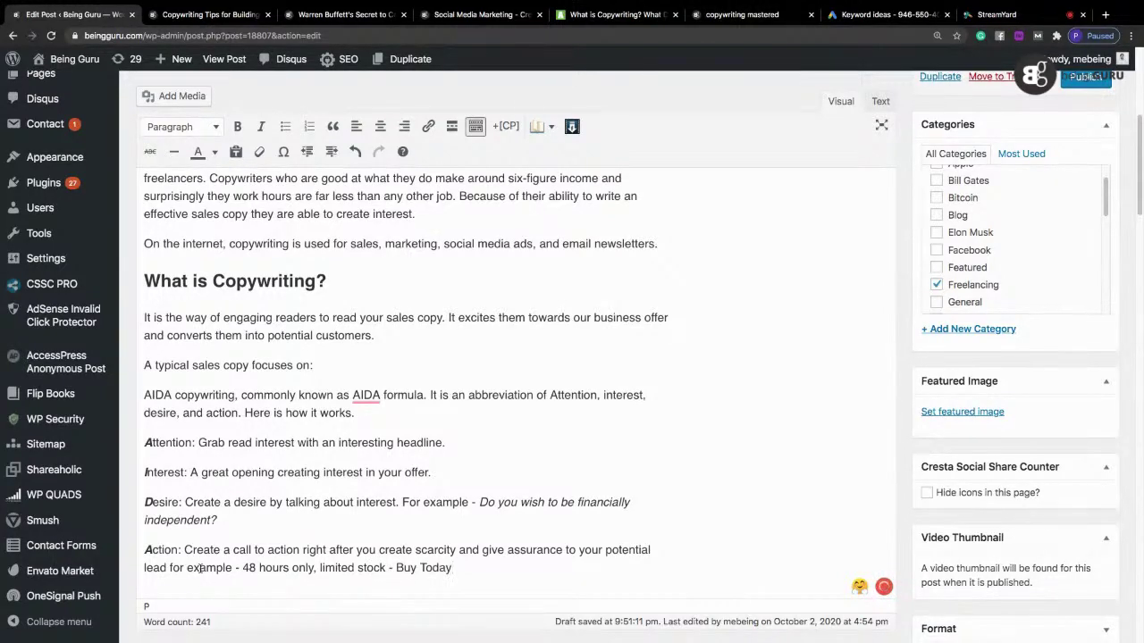
{"action": "type", "text": ". We offer money back guarantee."}
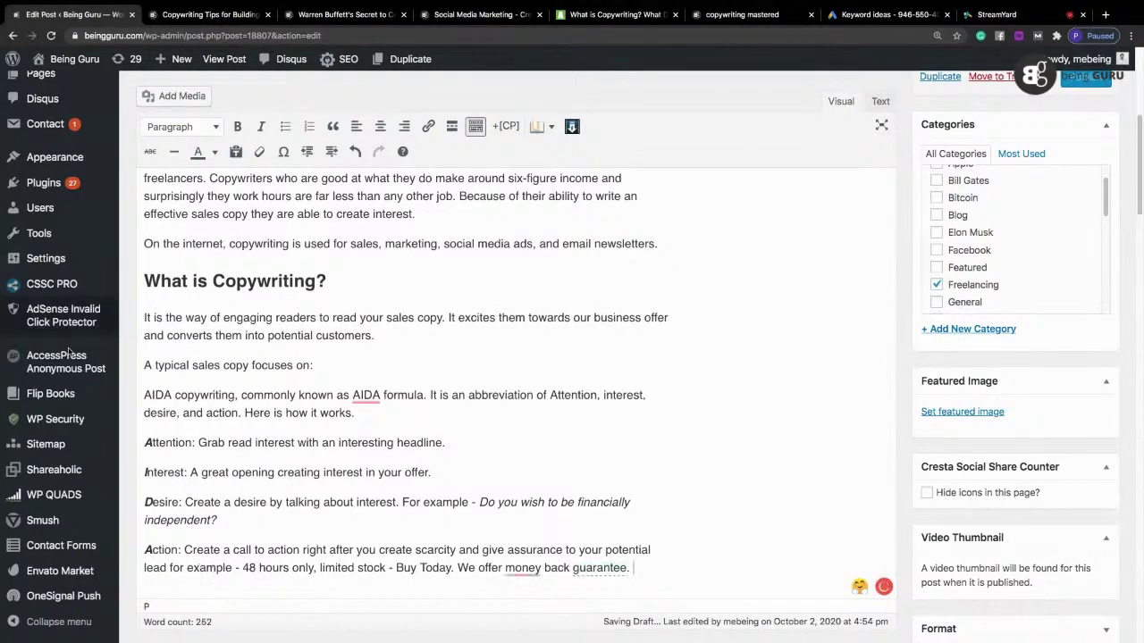
Step: Insert the missing article "a" before "money" in the Action line and replace the hyphen after "For example" in the Desire line with an em dash
{"action": "mouse_move", "coordinate": [540, 579]}
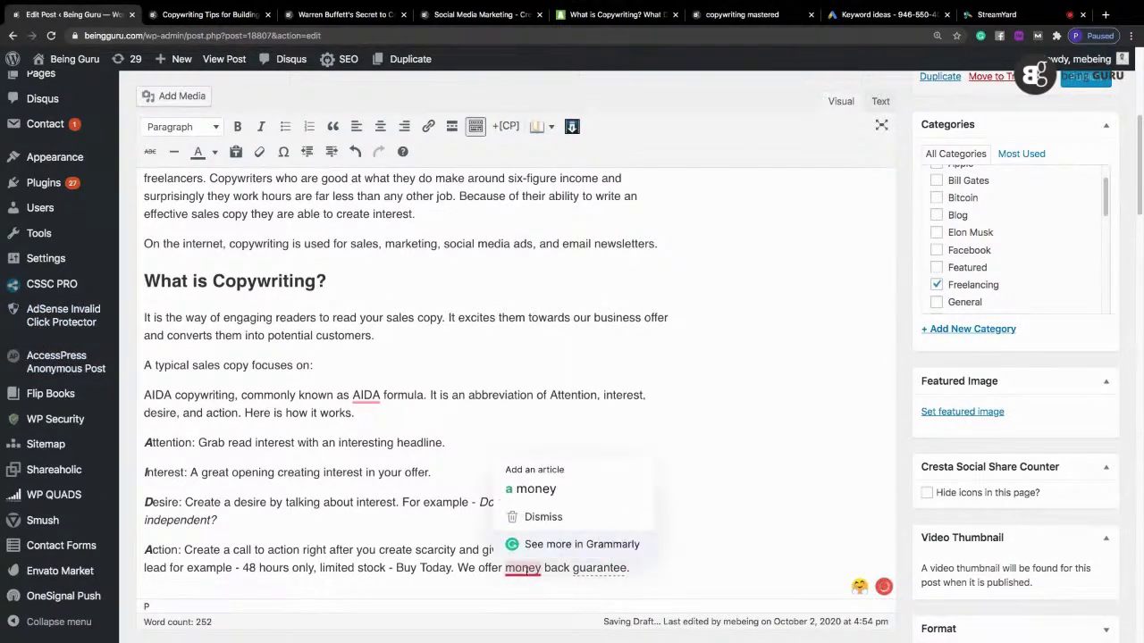
{"action": "left_click", "coordinate": [529, 493]}
{"action": "double_click", "coordinate": [475, 503]}
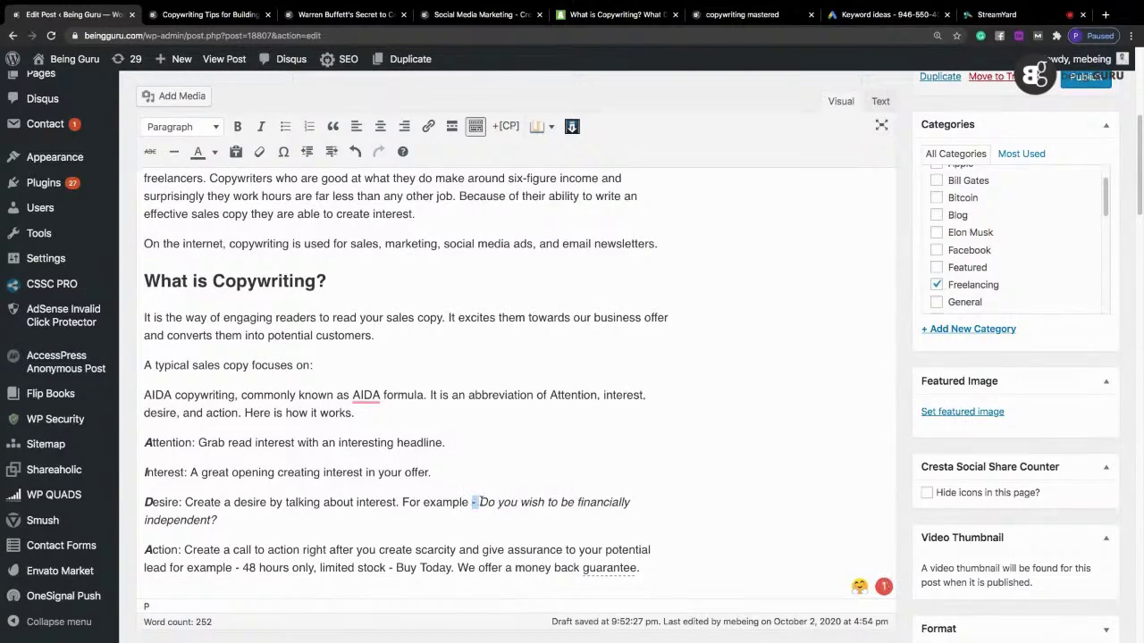
{"action": "type", "text": "-"}
{"action": "left_click", "coordinate": [284, 154]}
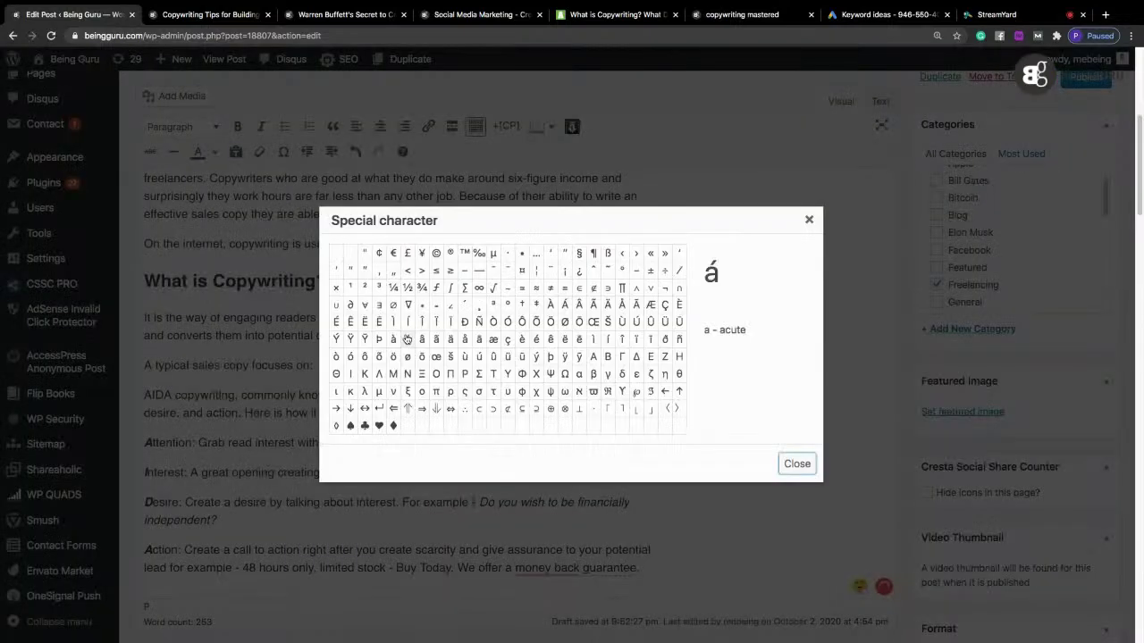
{"action": "left_click", "coordinate": [482, 277]}
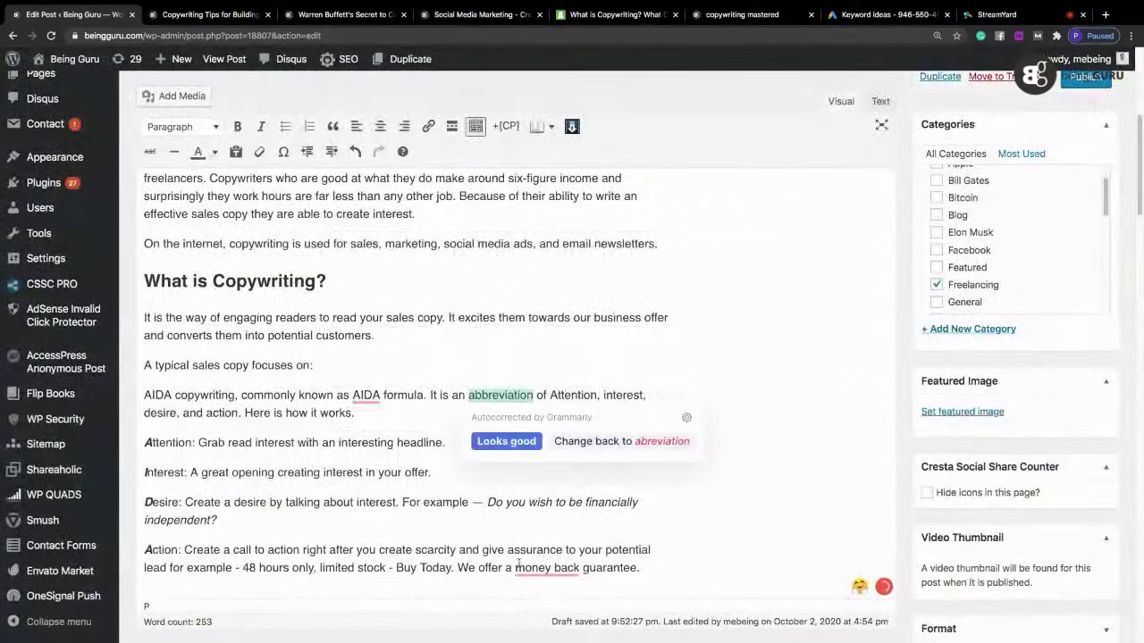
Step: In the Action line, replace the hyphen before "Buy Today" with an em dash and correct "money back" to "money-back"
{"action": "double_click", "coordinate": [390, 568]}
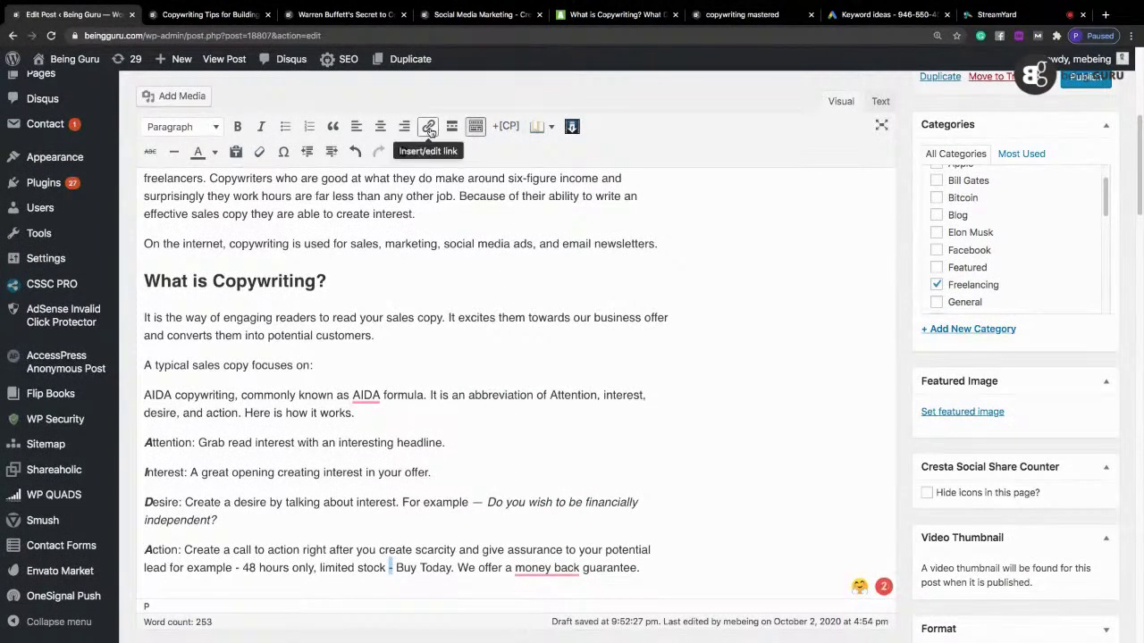
{"action": "left_click", "coordinate": [284, 152]}
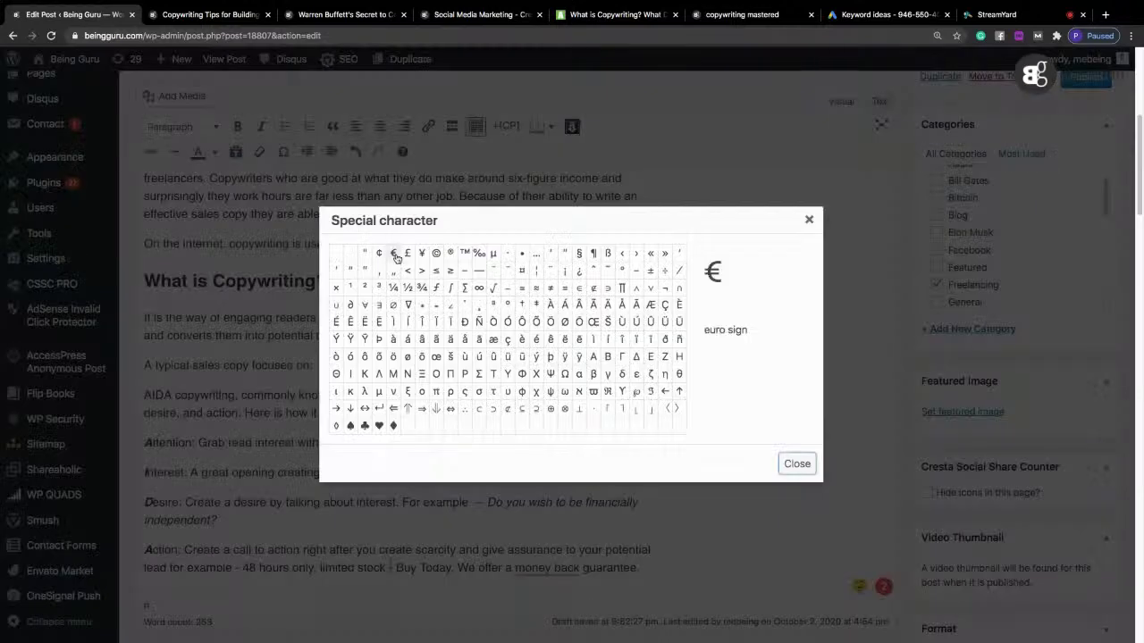
{"action": "left_click", "coordinate": [479, 269]}
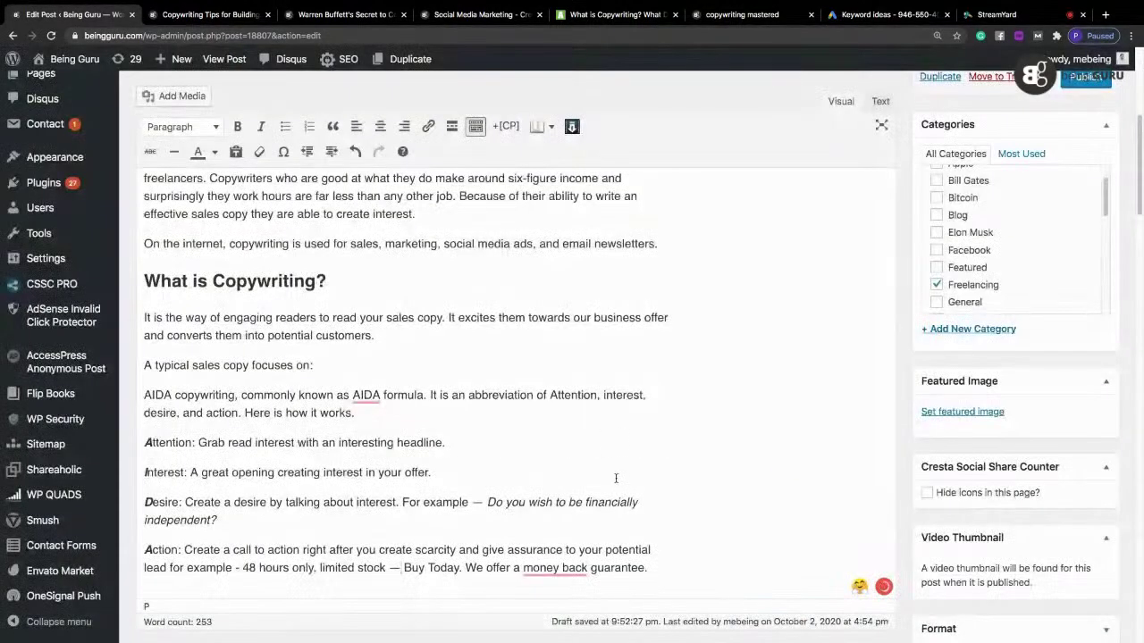
{"action": "left_click", "coordinate": [561, 568]}
{"action": "left_click", "coordinate": [565, 497]}
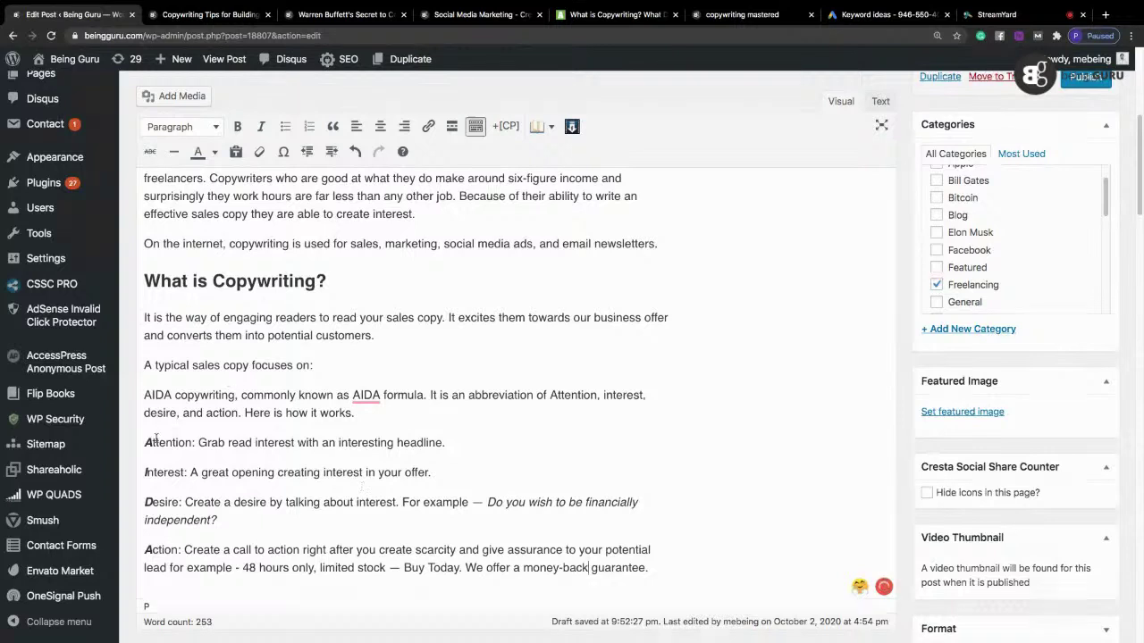
Step: Turn the four AIDA lines from Attention to Action into a numbered list and start a new paragraph below it
{"action": "left_click_drag", "start_coordinate": [144, 442], "coordinate": [664, 571]}
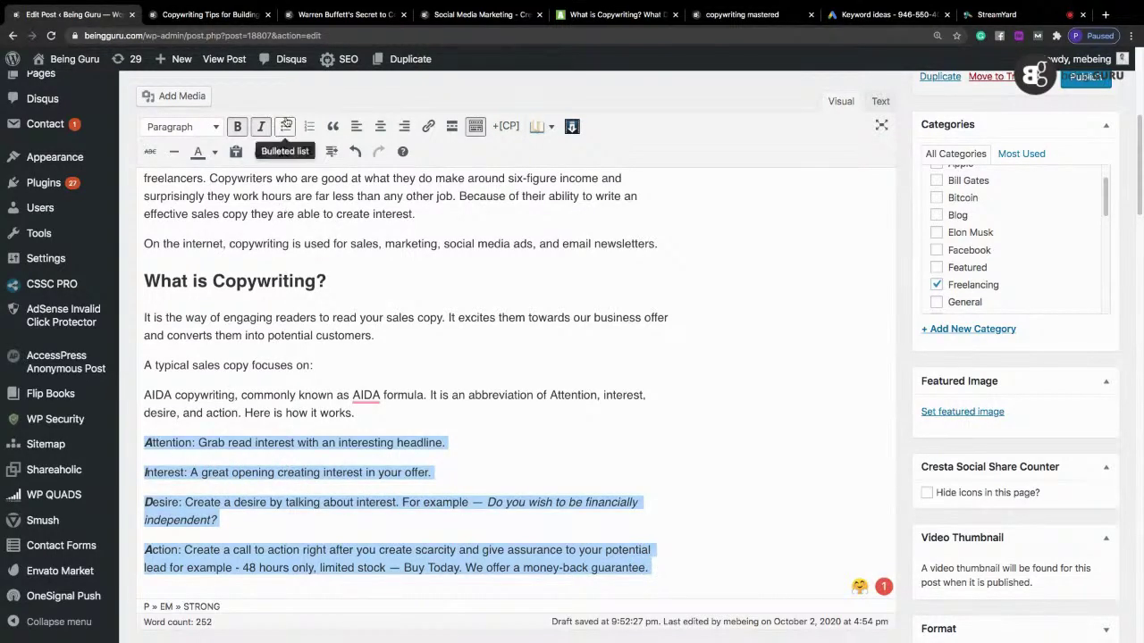
{"action": "left_click", "coordinate": [310, 127]}
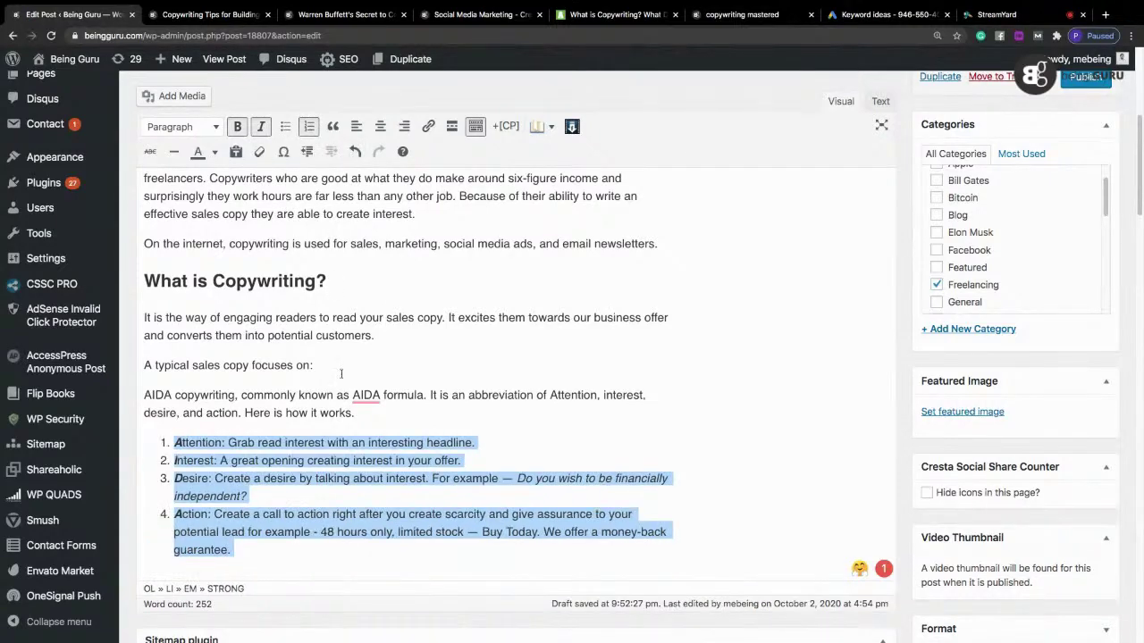
{"action": "left_click", "coordinate": [278, 559]}
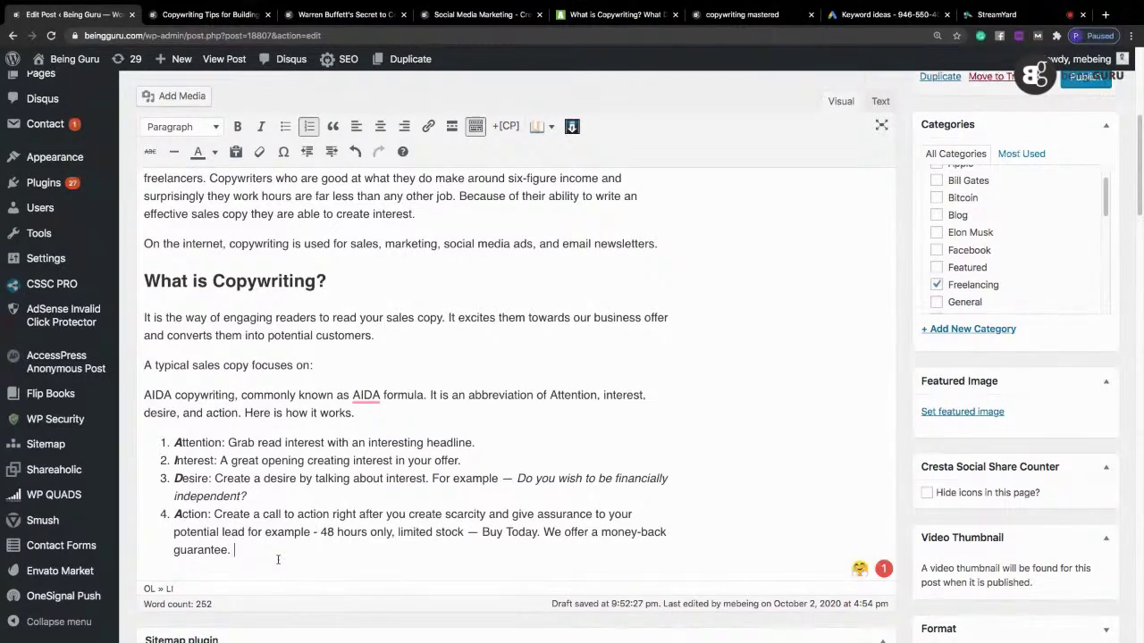
{"action": "key", "text": "Return"}
{"action": "key", "text": "Return"}
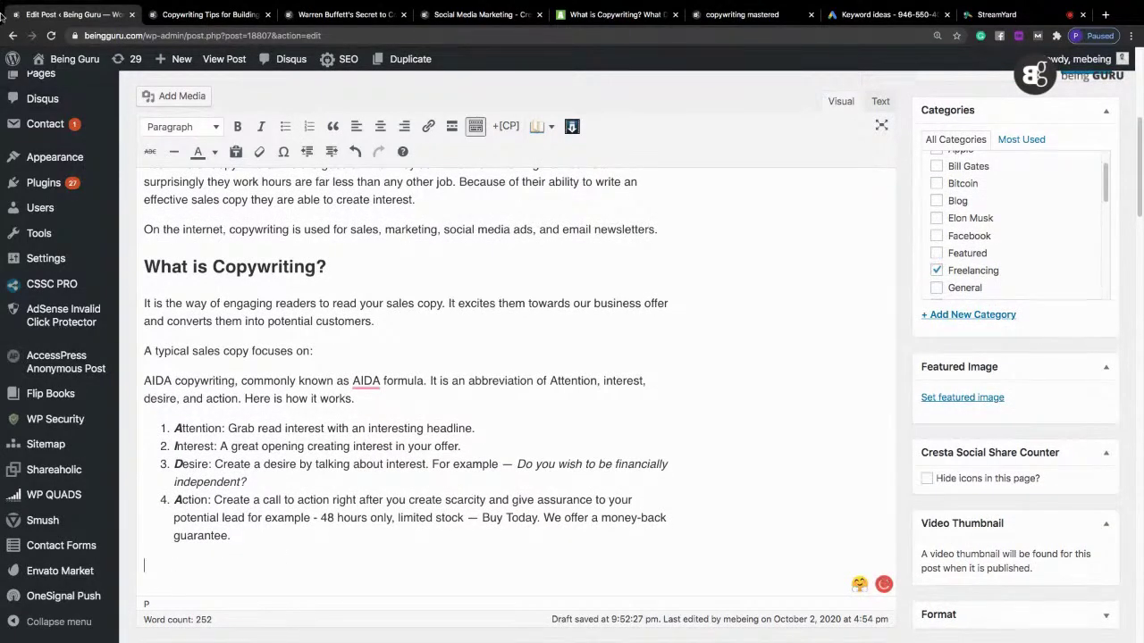
Step: Copy the section 03 title "Tips for writing magnetic headlines" from the copywriting mastered PDF
{"action": "left_click", "coordinate": [739, 15]}
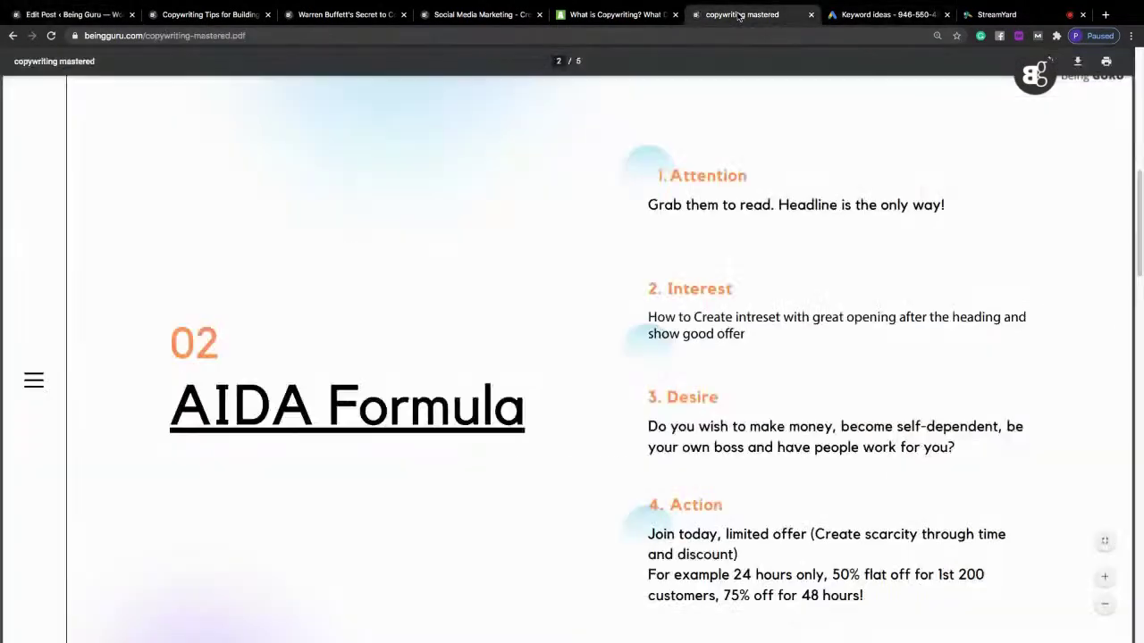
{"action": "left_click_drag", "start_coordinate": [1141, 195], "coordinate": [1142, 316]}
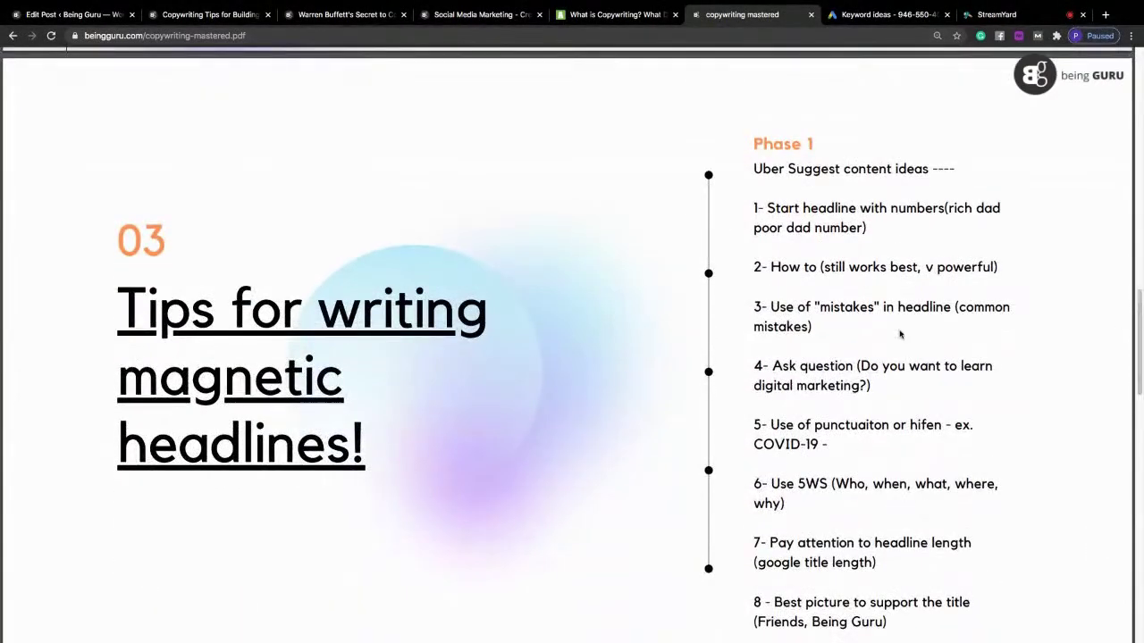
{"action": "left_click_drag", "start_coordinate": [123, 309], "coordinate": [351, 445]}
{"action": "right_click", "coordinate": [283, 374]}
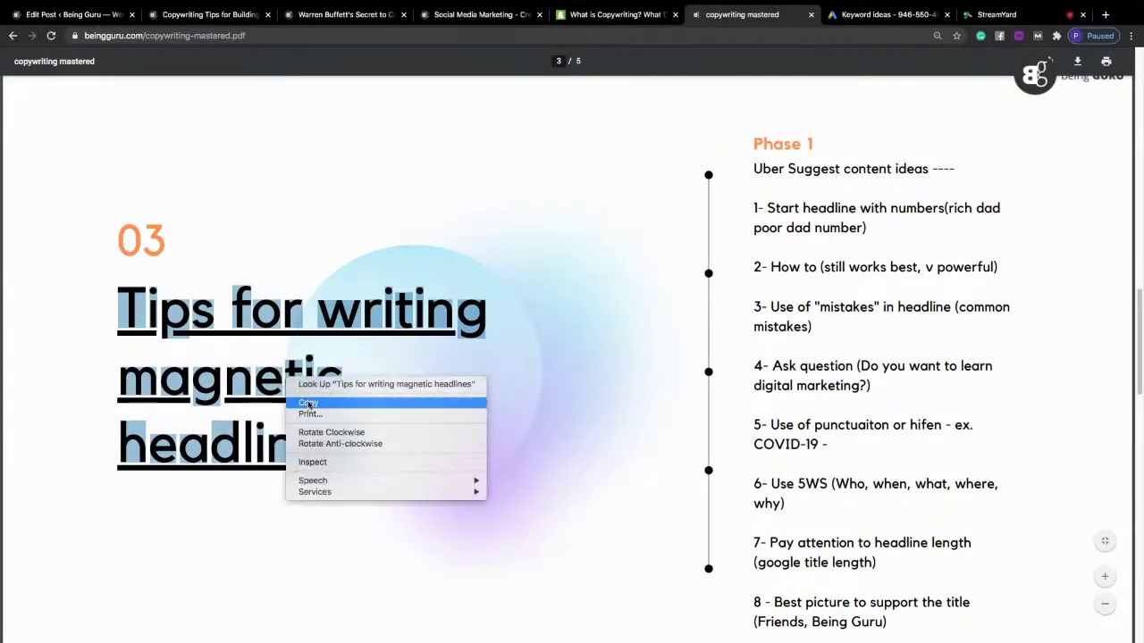
{"action": "left_click", "coordinate": [309, 403]}
Step: Strip the copied title's formatting by pasting it into the browser's address field and cutting the plain text again
{"action": "left_click", "coordinate": [244, 35]}
{"action": "right_click", "coordinate": [244, 36]}
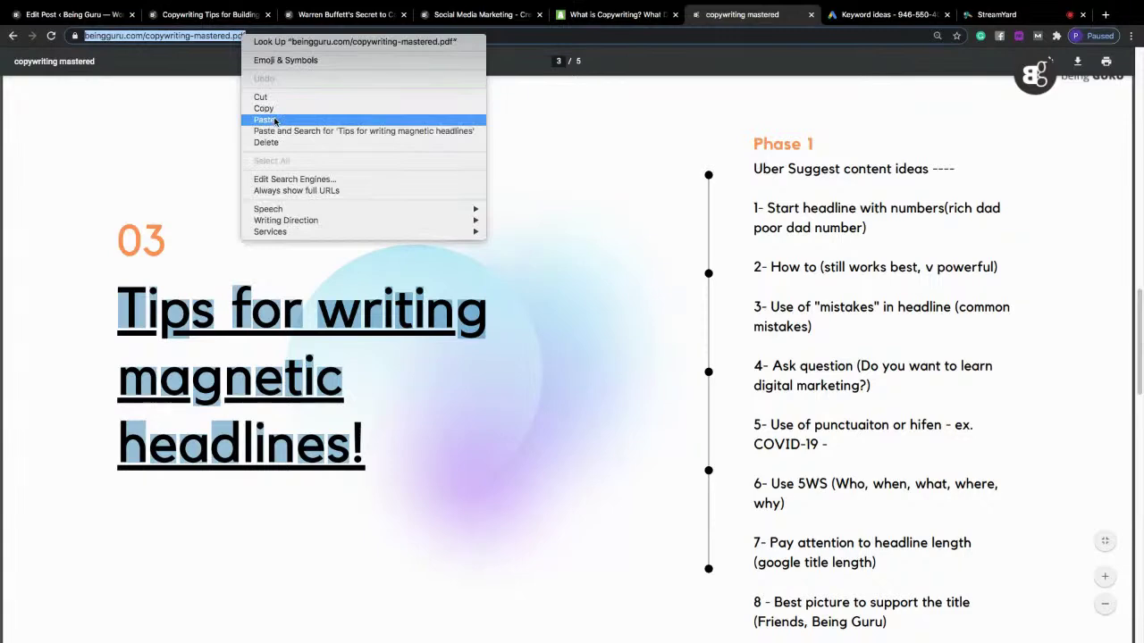
{"action": "left_click", "coordinate": [259, 115]}
{"action": "key", "text": "super+v"}
{"action": "left_click_drag", "start_coordinate": [229, 35], "coordinate": [91, 36]}
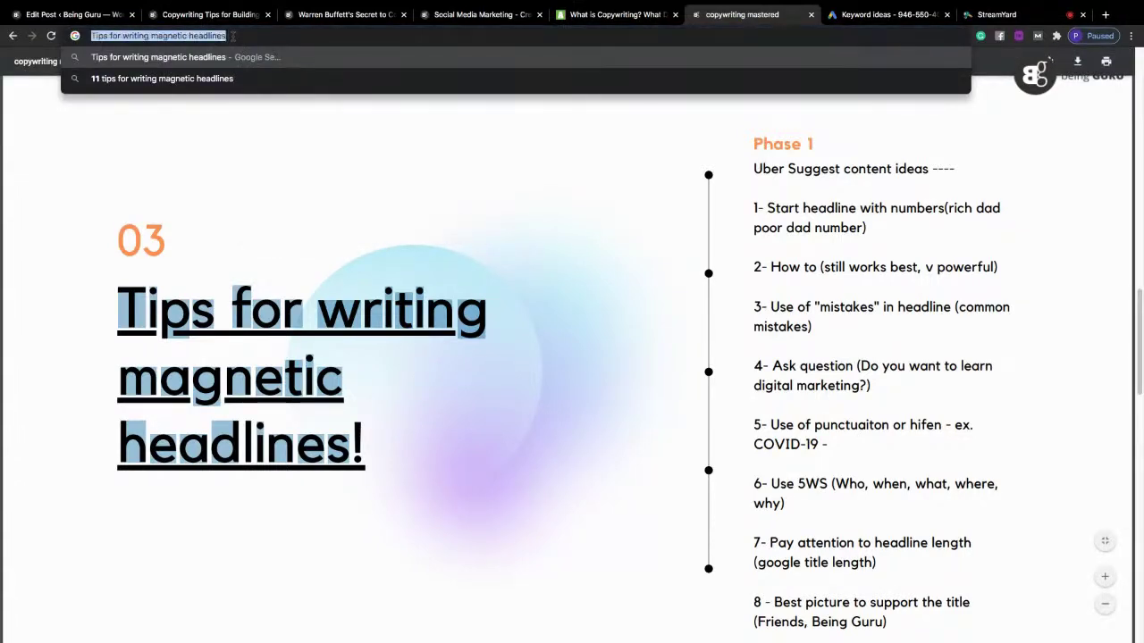
{"action": "right_click", "coordinate": [231, 34]}
{"action": "left_click", "coordinate": [256, 108]}
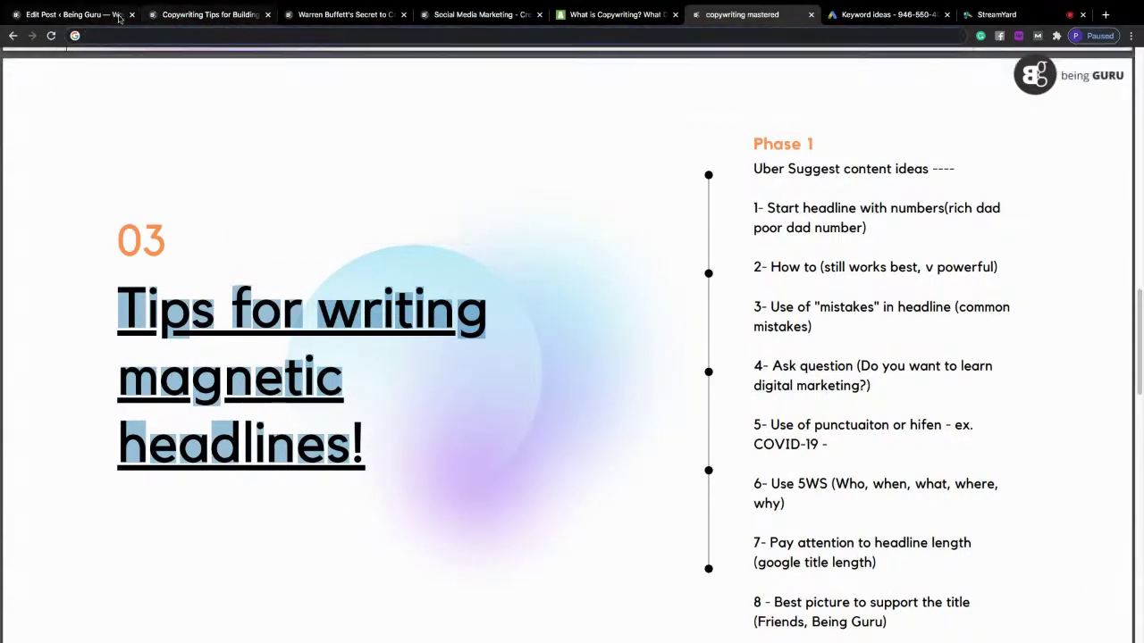
Step: Add "Tips for writing magnetic headlines:" below the numbered list in the blog post and format it as Heading 2
{"action": "left_click", "coordinate": [72, 14]}
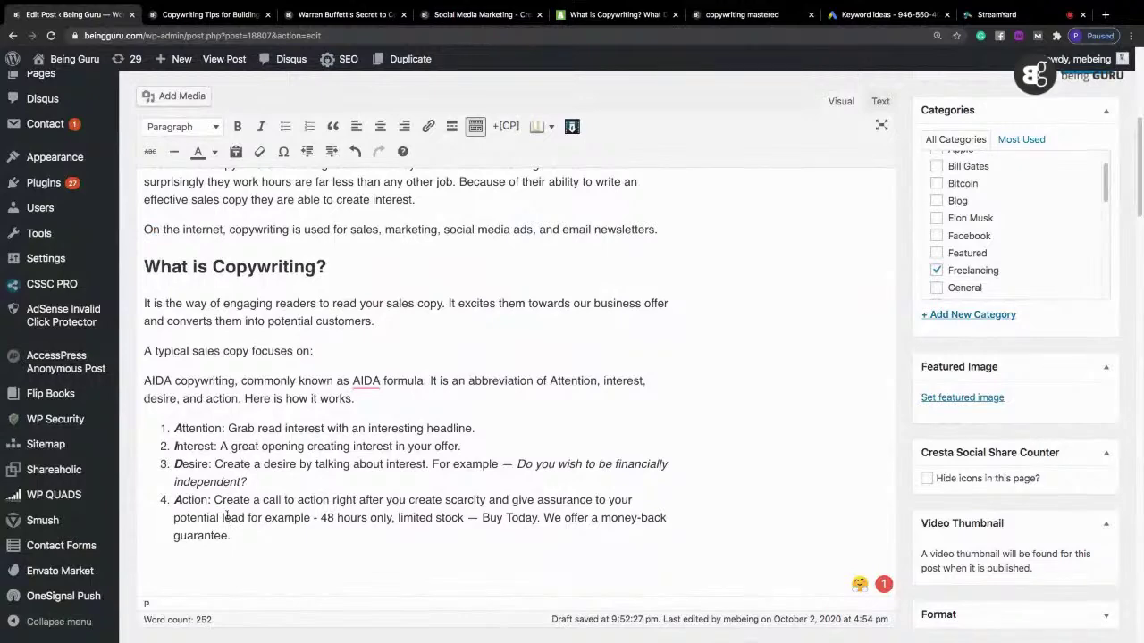
{"action": "key", "text": "super+v"}
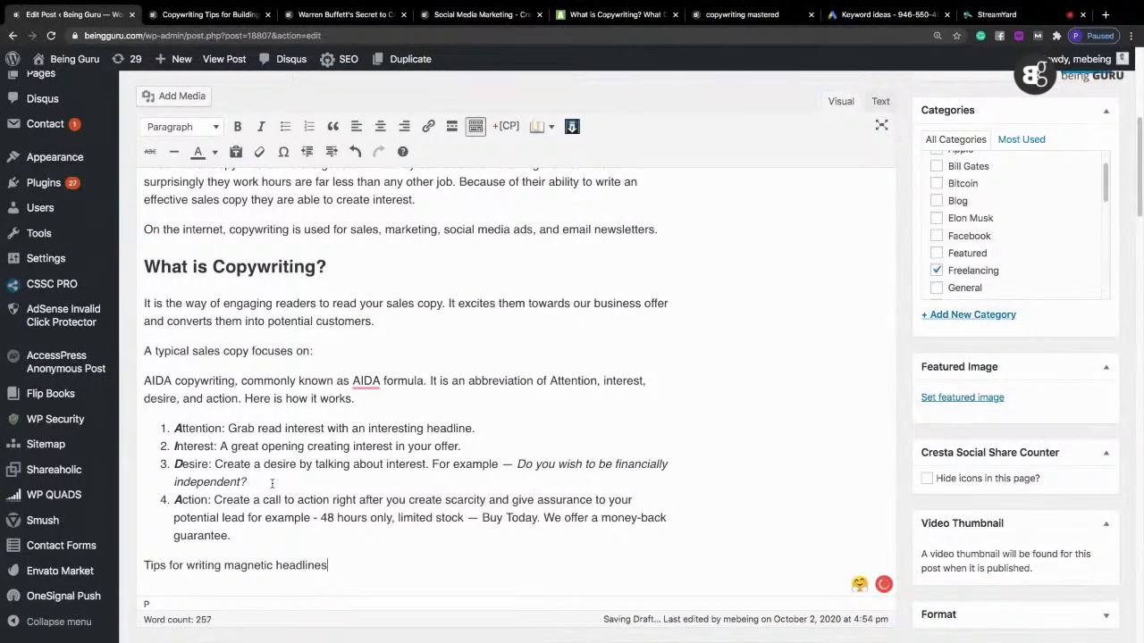
{"action": "key", "text": "Return"}
{"action": "key", "text": "Return"}
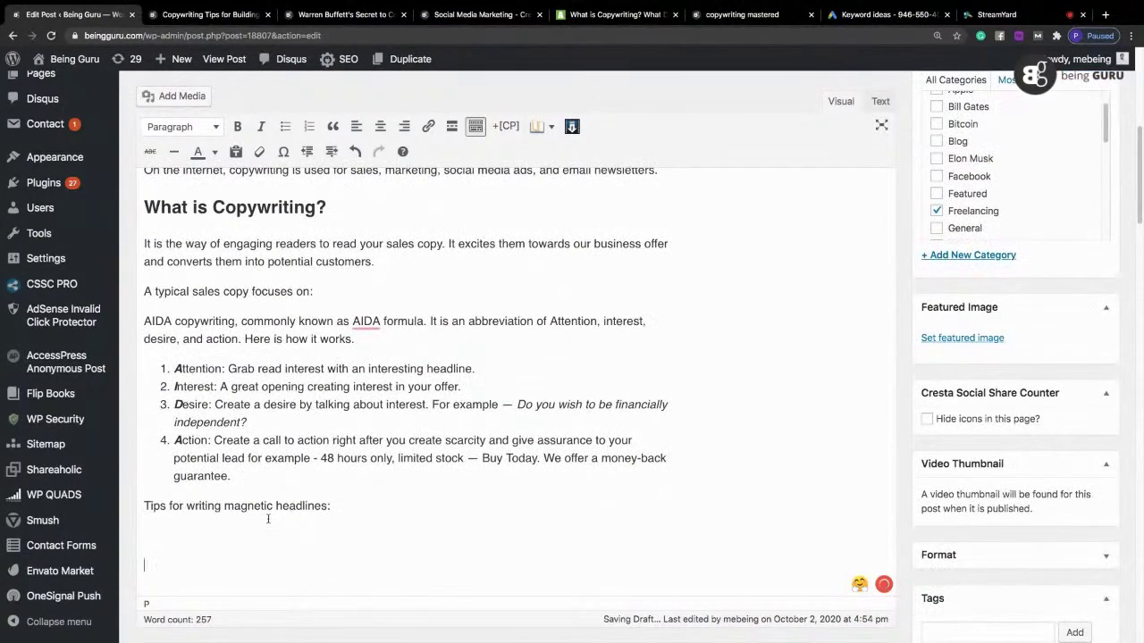
{"action": "left_click", "coordinate": [192, 128]}
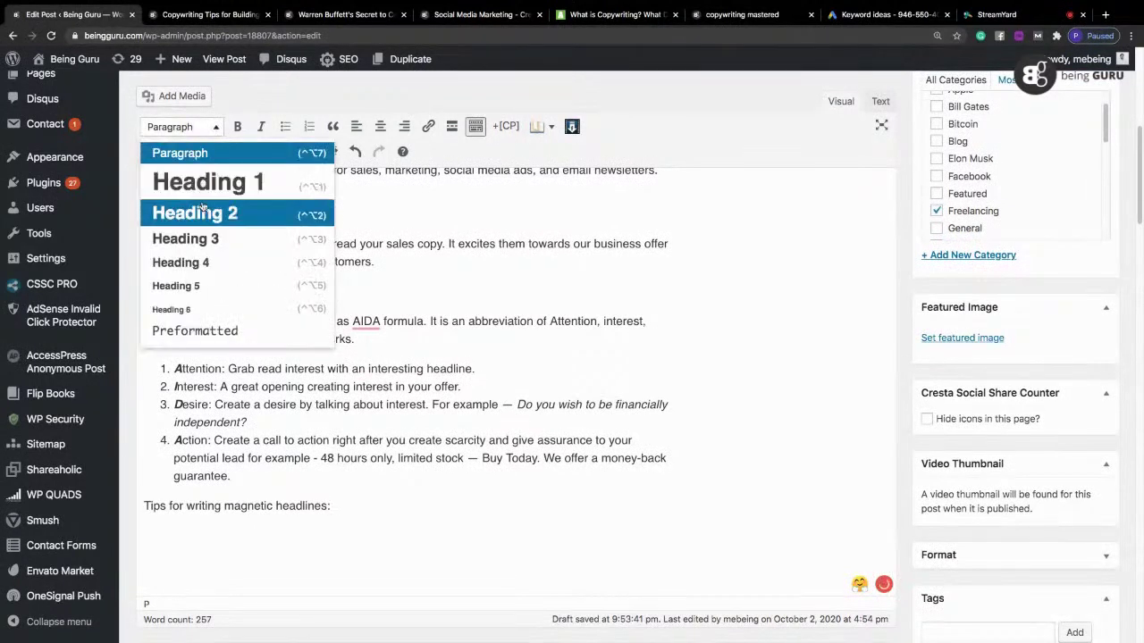
{"action": "left_click", "coordinate": [198, 209]}
Step: Begin the paragraph under the new heading with the grammatically corrected sentence "A copywriting starts with a great headline."
{"action": "left_click", "coordinate": [173, 548]}
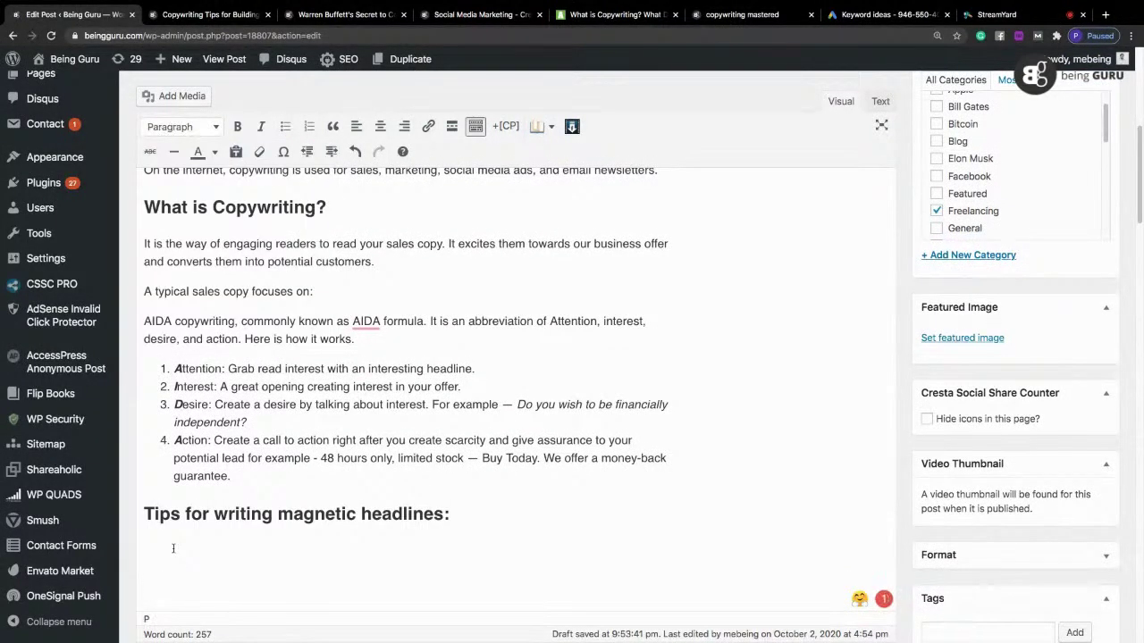
{"action": "type", "text": "A copywriting starts with "}
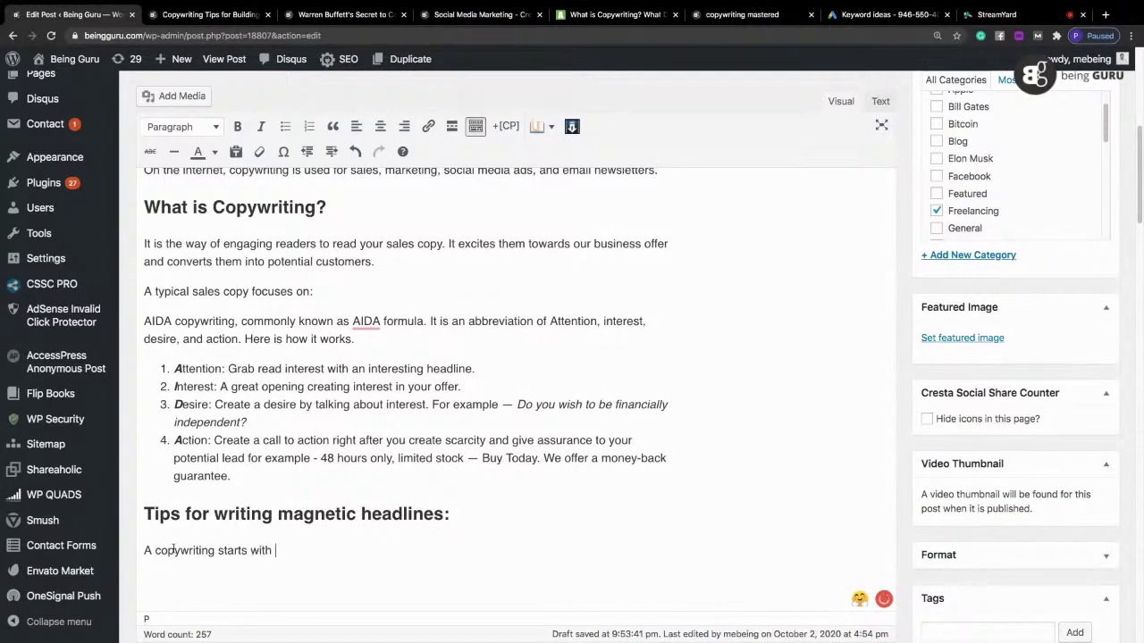
{"action": "type", "text": "greater head"}
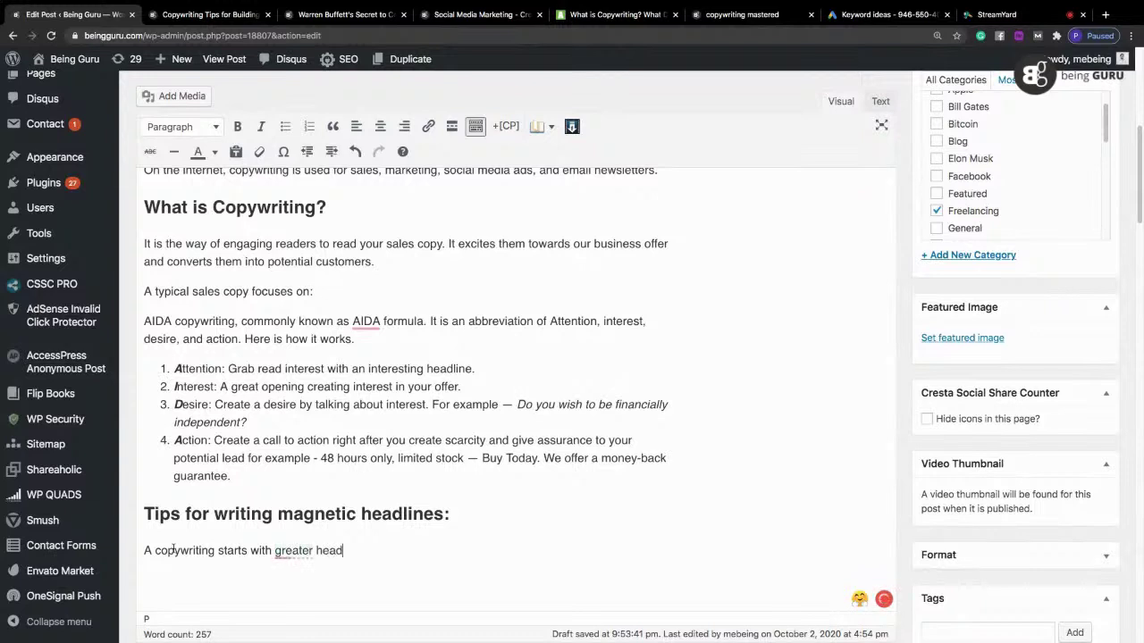
{"action": "type", "text": "line"}
{"action": "mouse_move", "coordinate": [304, 552]}
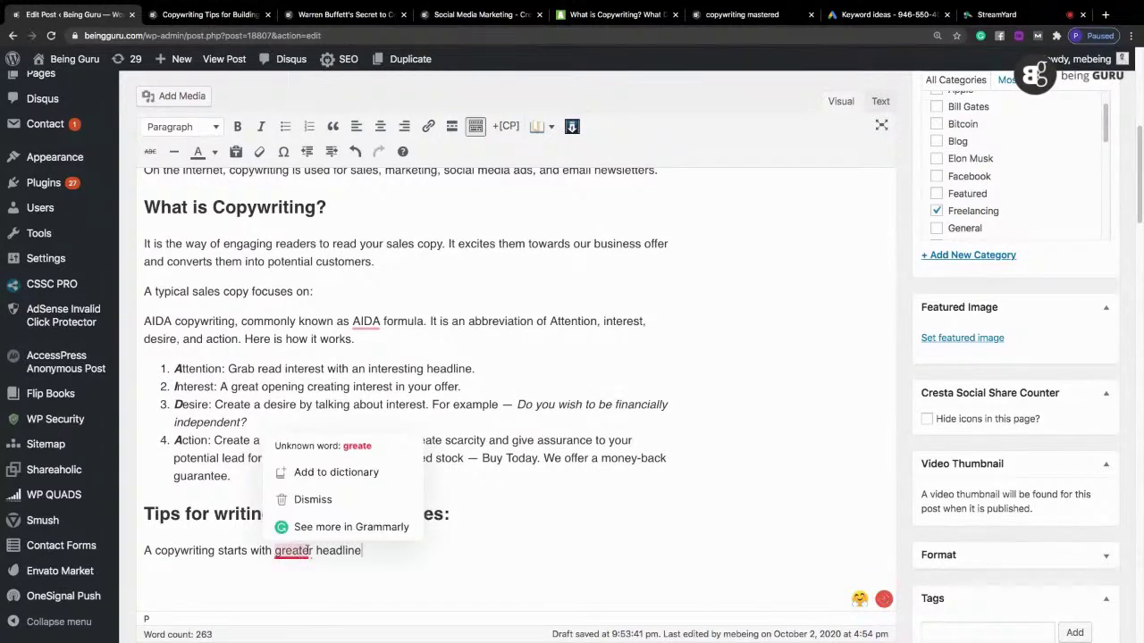
{"action": "key", "text": "shift+Left"}
{"action": "key", "text": "shift+Left"}
{"action": "key", "text": "BackSpace"}
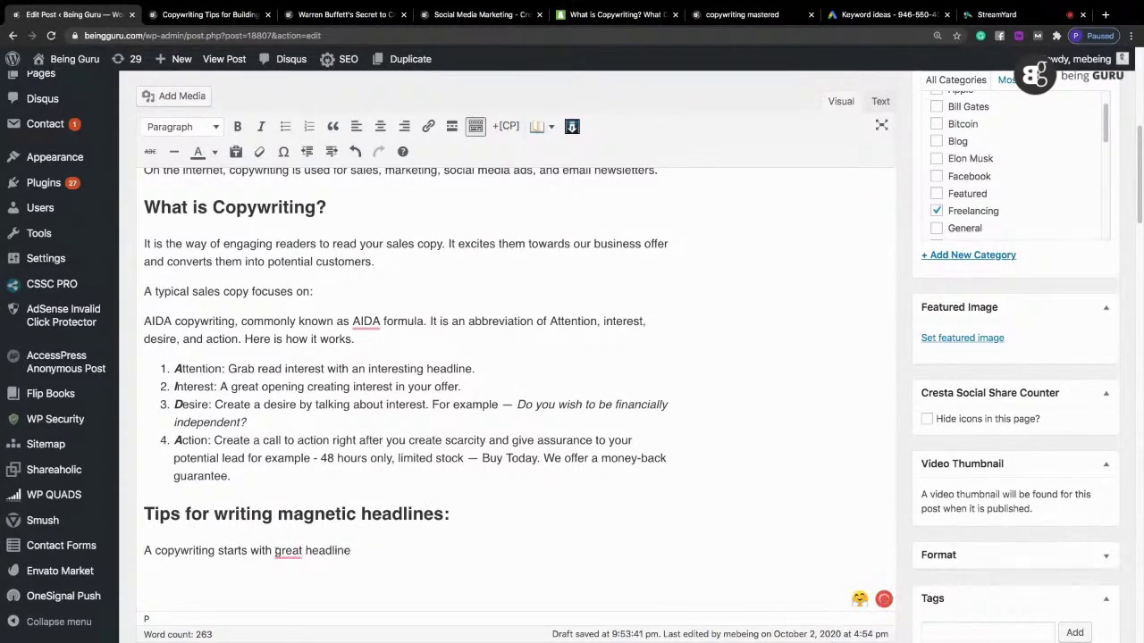
{"action": "left_click", "coordinate": [301, 470]}
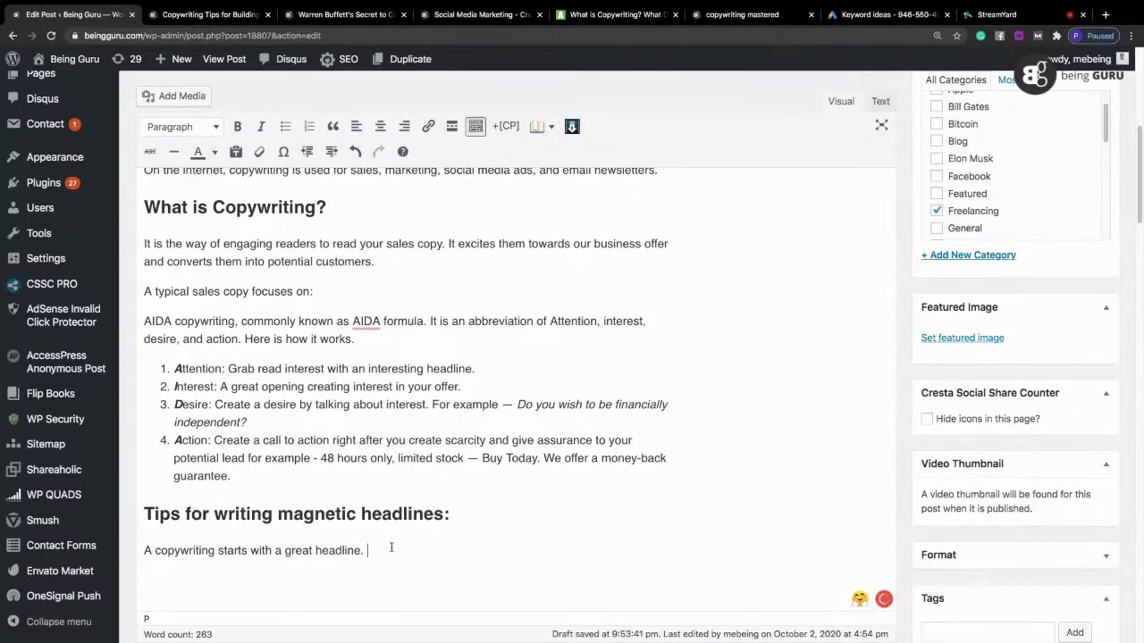
Step: Continue the paragraph with "Headline is the first thing a user takes a look before reading your cop"
{"action": "type", "text": "Headline is the first th"}
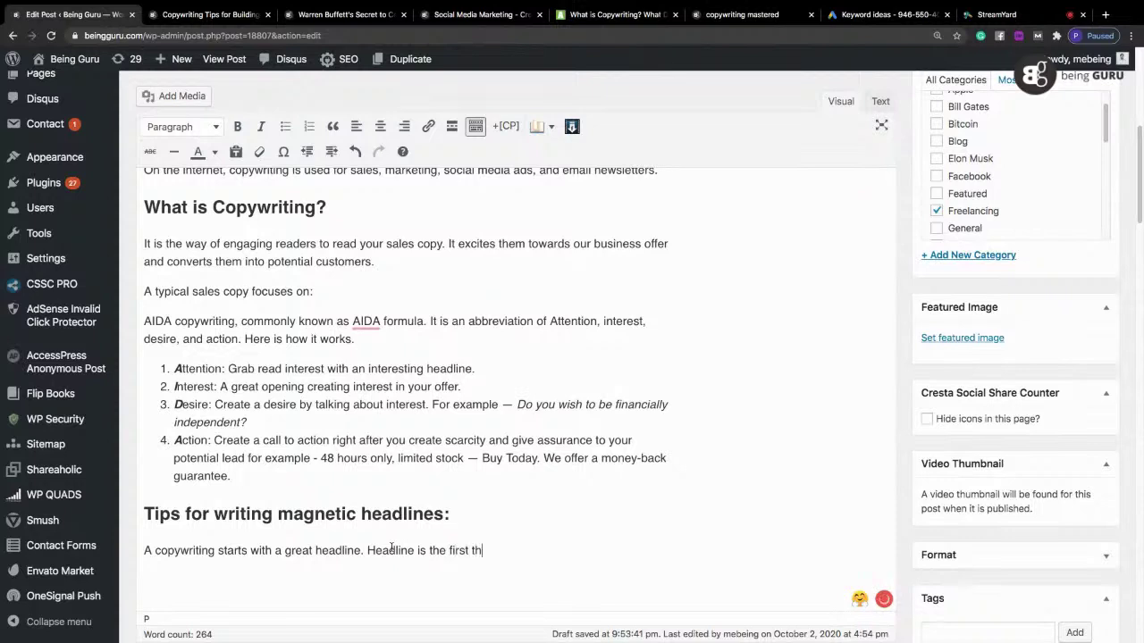
{"action": "type", "text": "ing a user takes a look"}
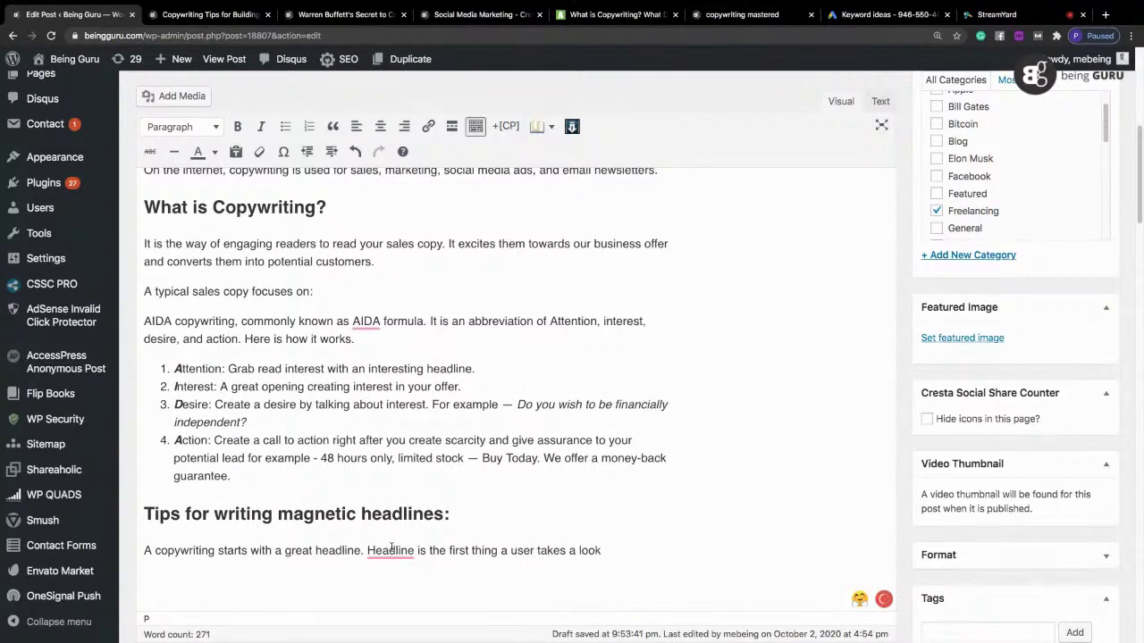
{"action": "type", "text": " before reading your cop"}
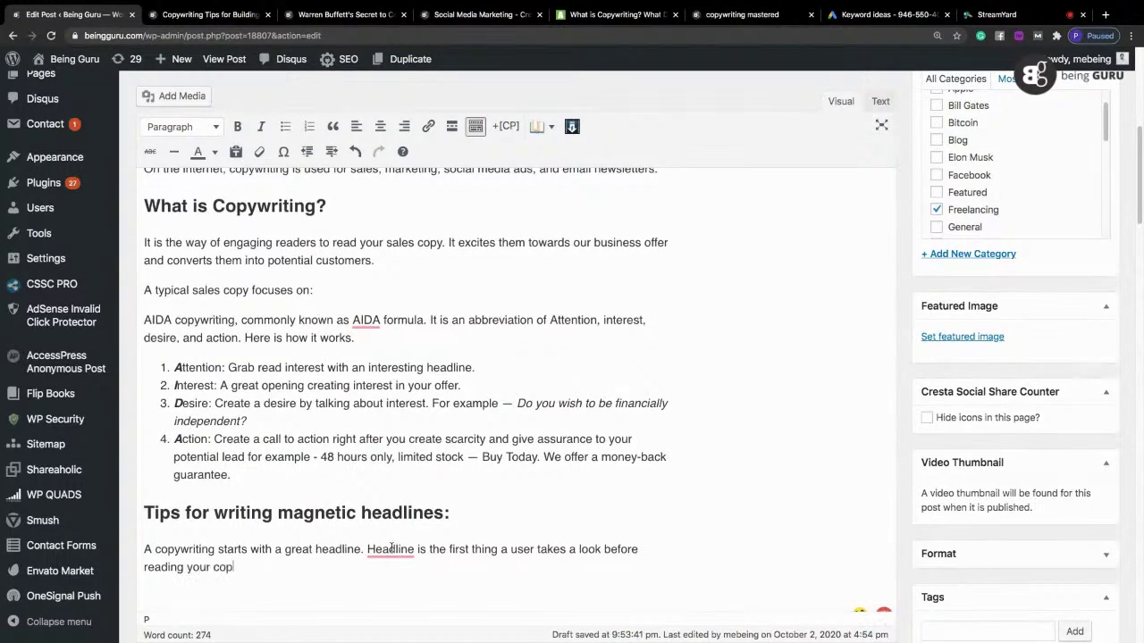
Step: Complete the word "copy." and add "If you are selling something, perhaps marketing a product or a service, pay close attention to"
{"action": "type", "text": "y fooIf you are selling some"}
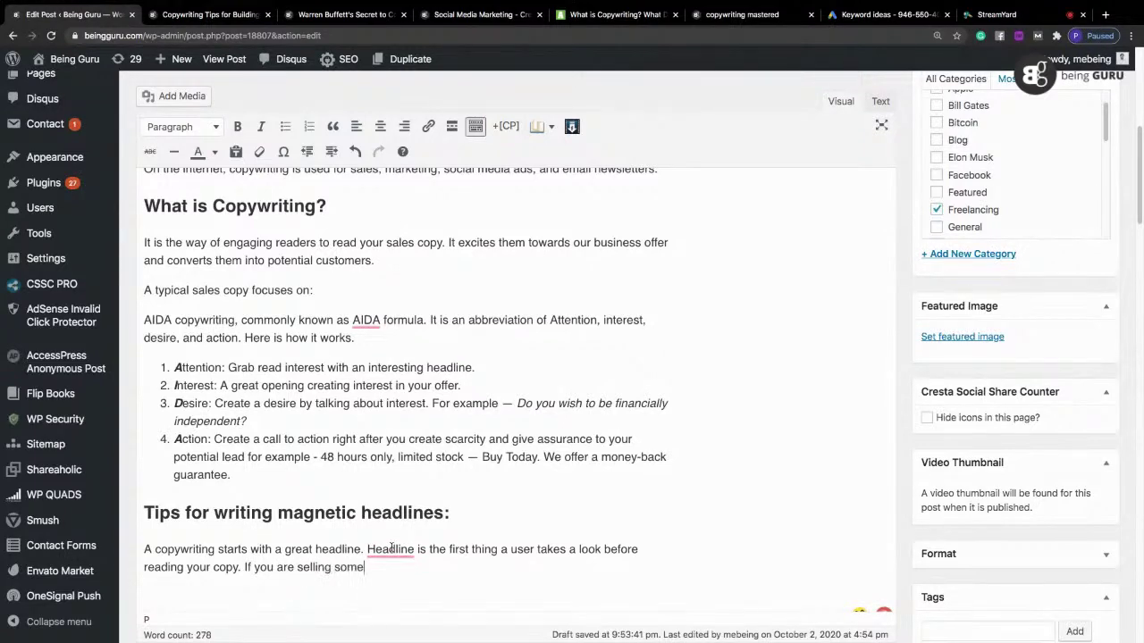
{"action": "type", "text": "thing, perhaps marketing a product "}
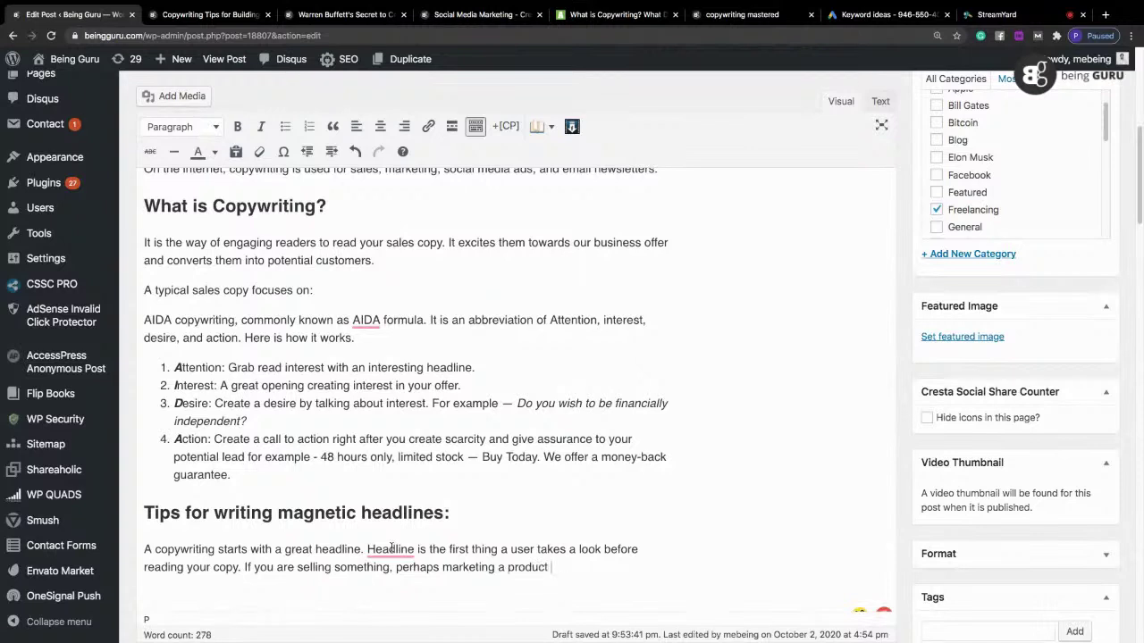
{"action": "type", "text": "or a service., play"}
{"action": "key", "text": "BackSpace"}
{"action": "key", "text": "BackSpace"}
{"action": "key", "text": "BackSpace"}
{"action": "type", "text": "ay"}
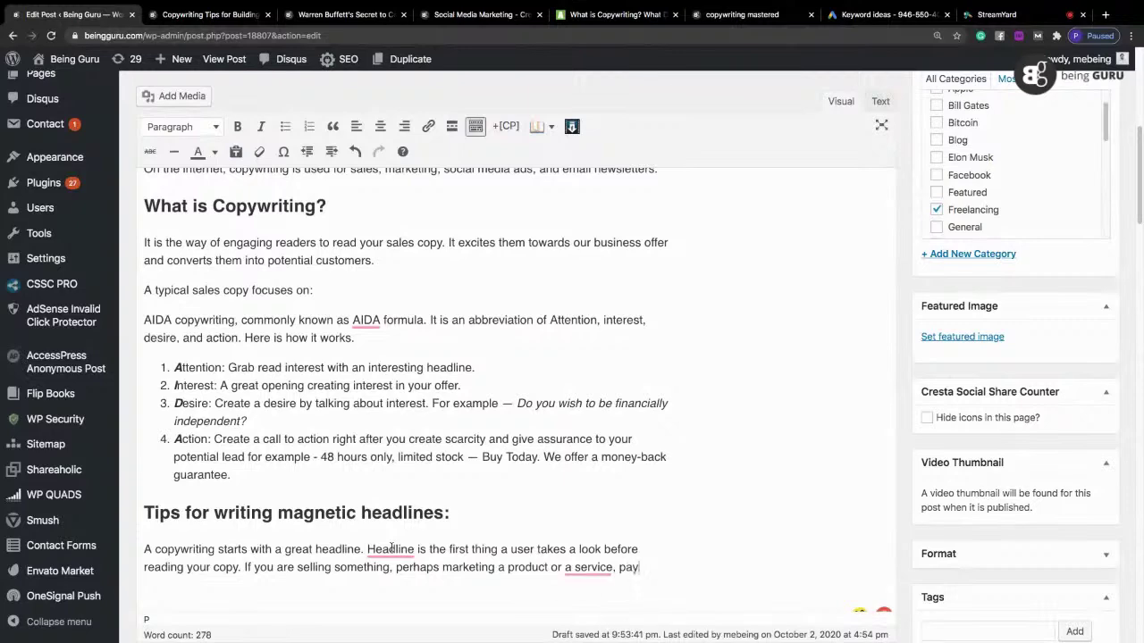
{"action": "type", "text": " close attention to the"}
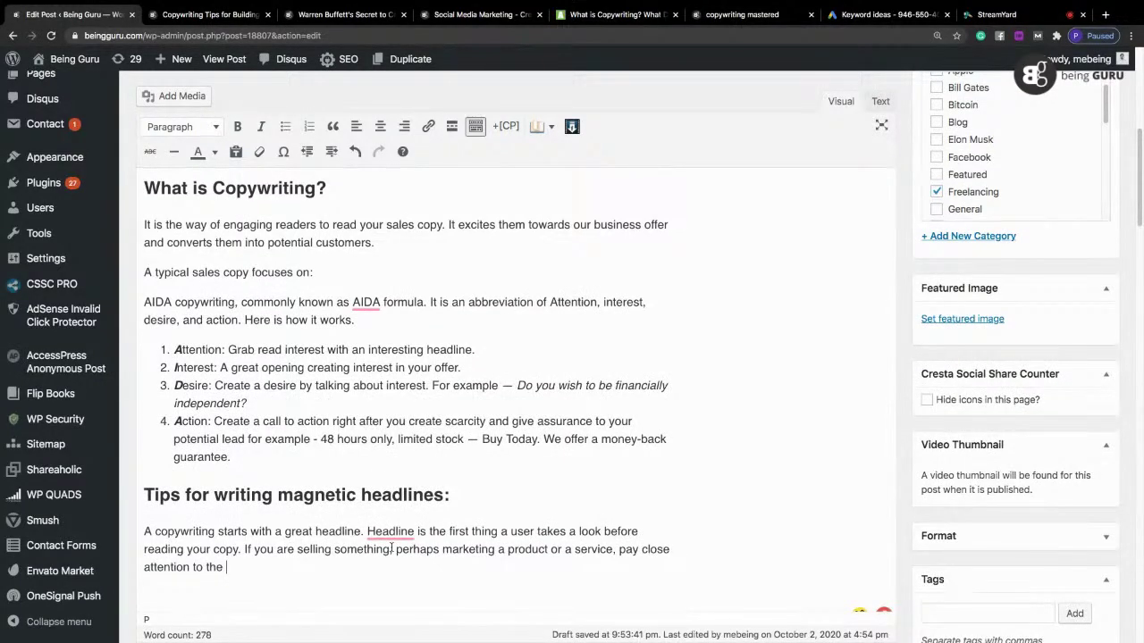
Step: Continue with "these tricks and you will find out that people begin to show interest in your offer and contact you." and correct "Headline" to "The headline"
{"action": "key", "text": "BackSpace"}
{"action": "type", "text": "se tricks and a"}
{"action": "key", "text": "BackSpace"}
{"action": "type", "text": "you will find out that peopl"}
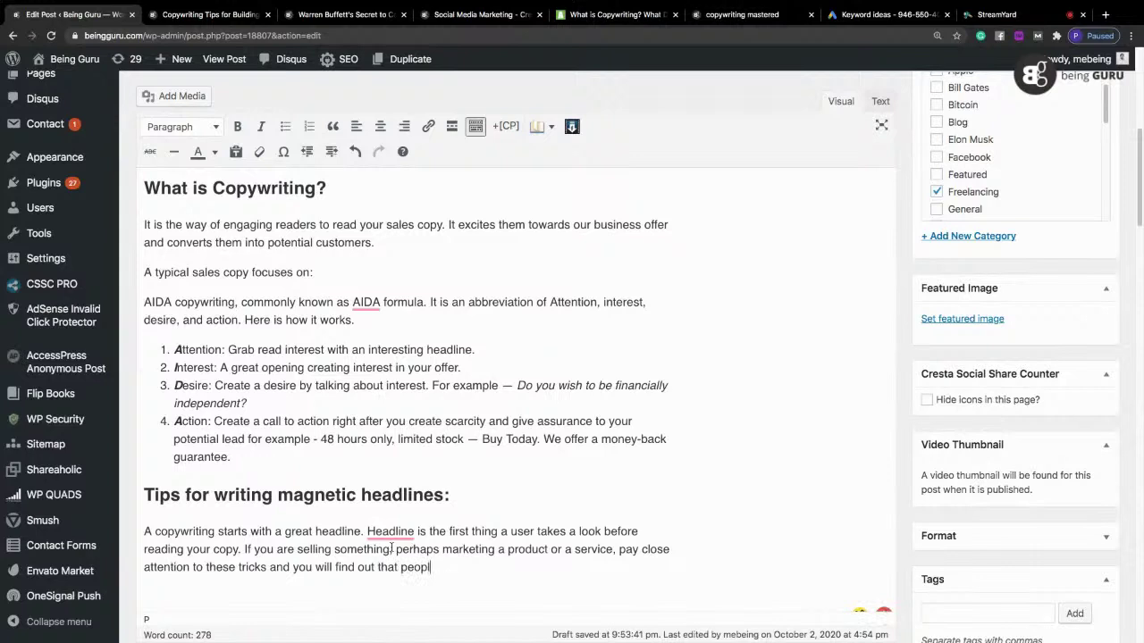
{"action": "type", "text": "e begin to show interes"}
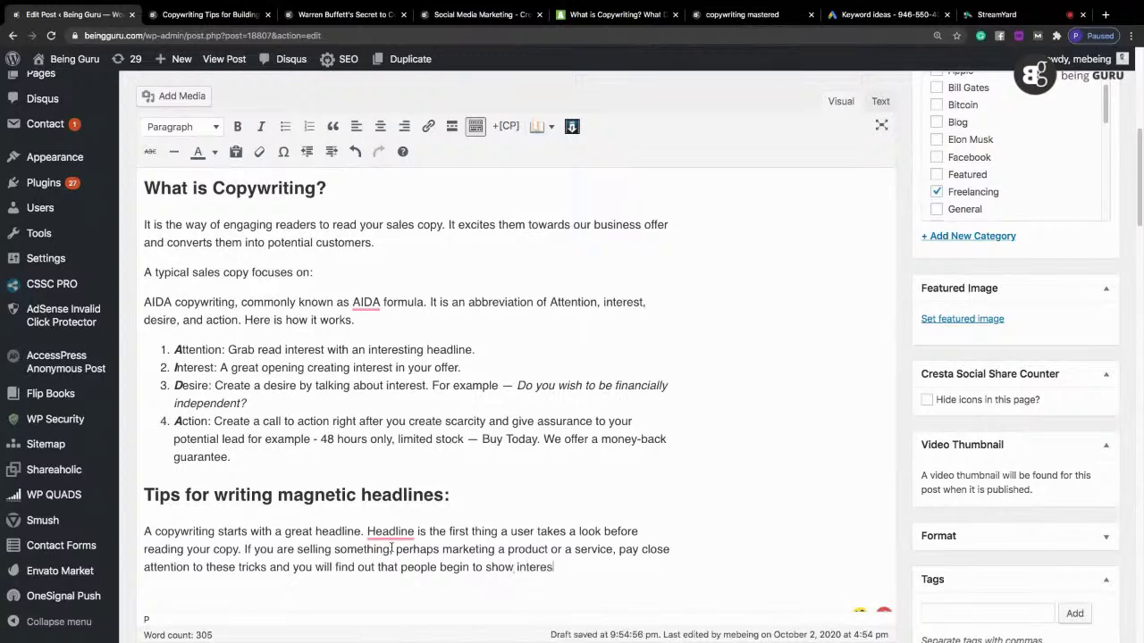
{"action": "type", "text": "t in your offer and contact you."}
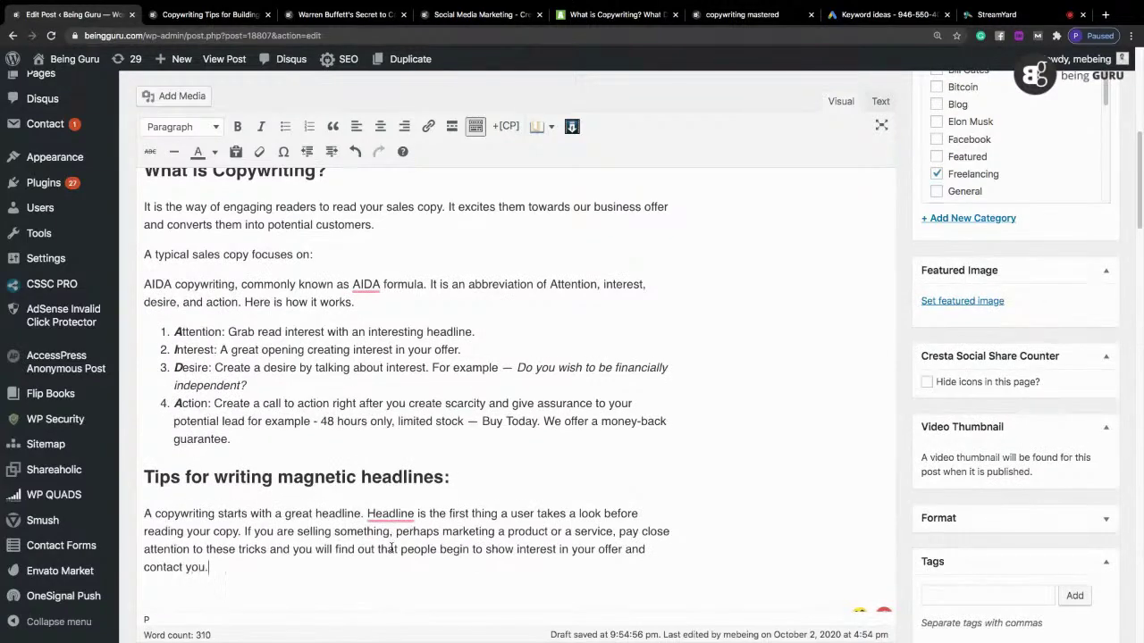
{"action": "key", "text": "Return"}
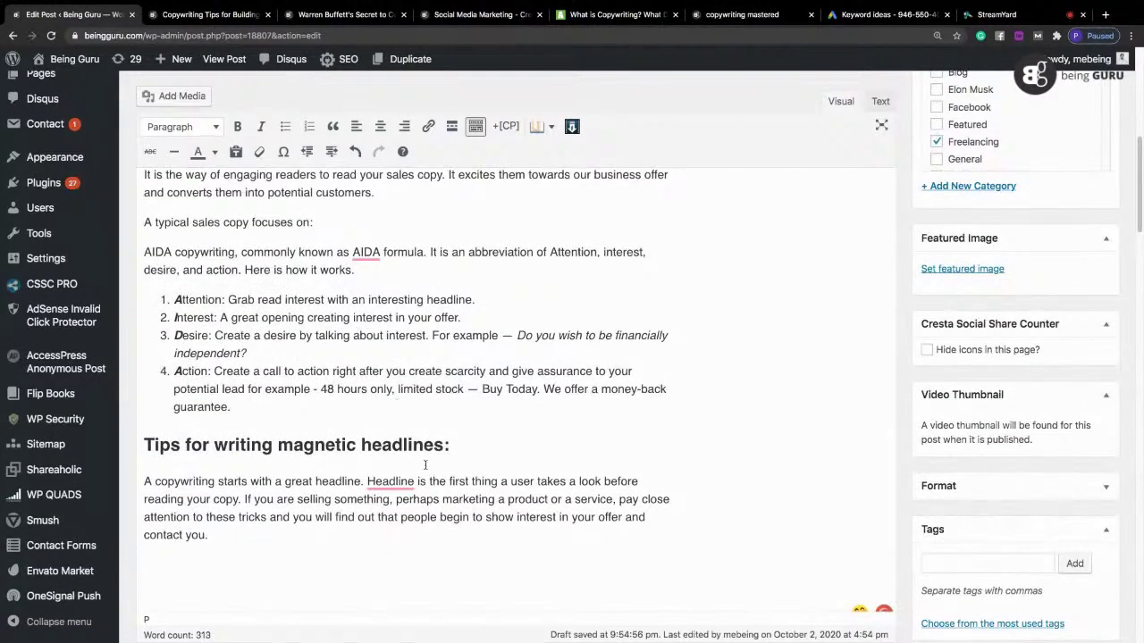
{"action": "mouse_move", "coordinate": [398, 485]}
{"action": "left_click", "coordinate": [363, 519]}
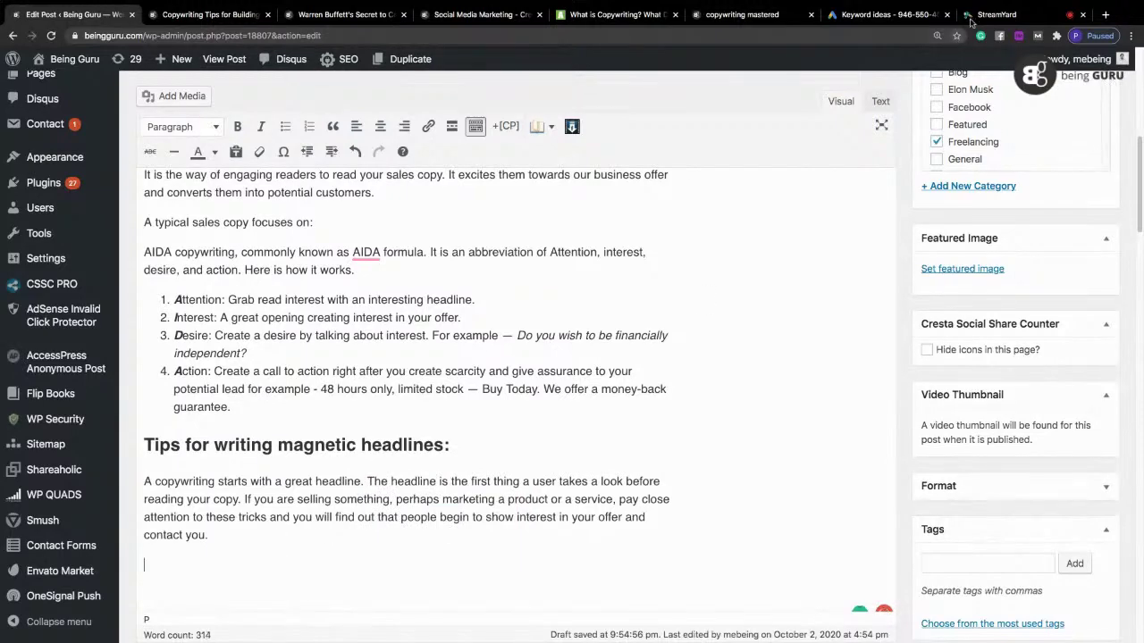
Step: Copy headline tips 2 to 8 from the third page of the copywriting mastered PDF
{"action": "left_click", "coordinate": [773, 14]}
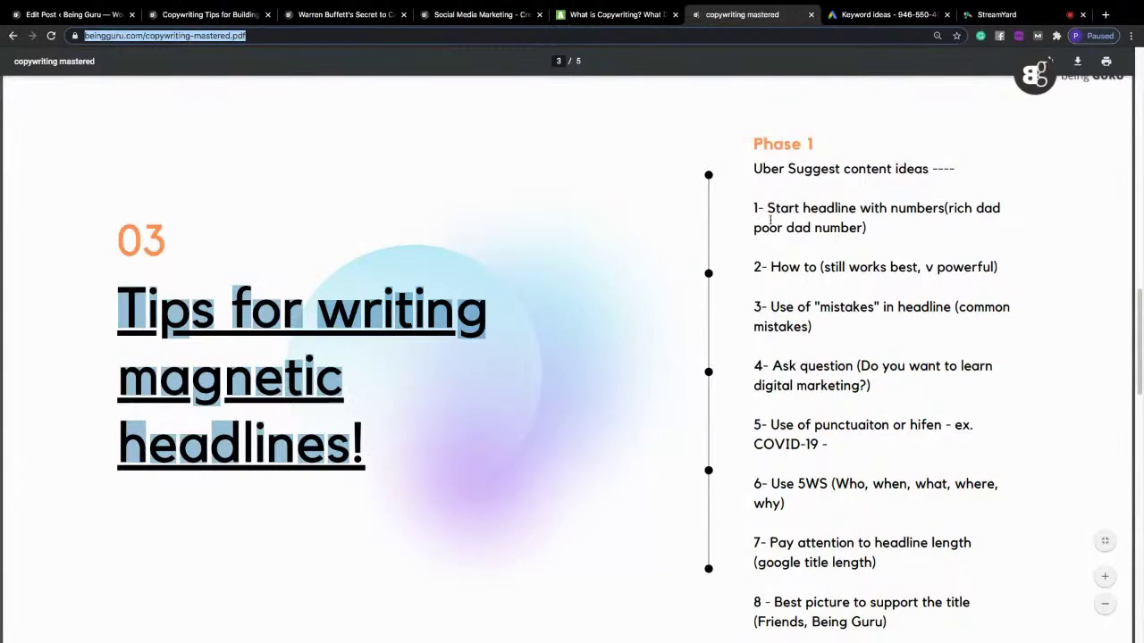
{"action": "left_click_drag", "start_coordinate": [755, 208], "coordinate": [958, 613]}
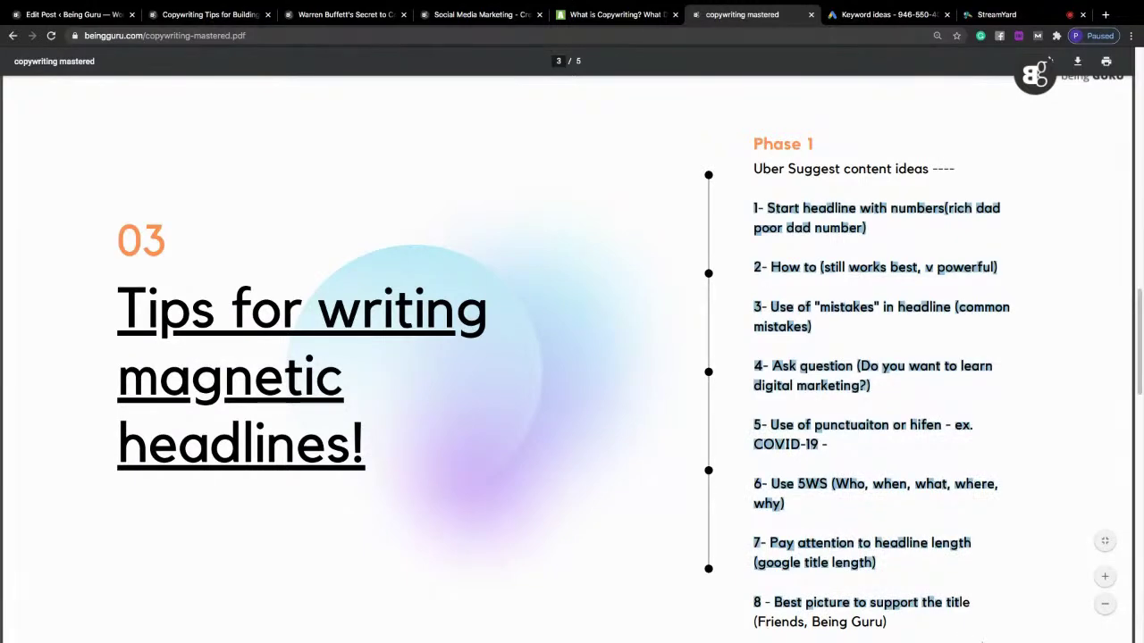
{"action": "scroll", "coordinate": [1007, 462], "scroll_direction": "down", "scroll_amount": 3}
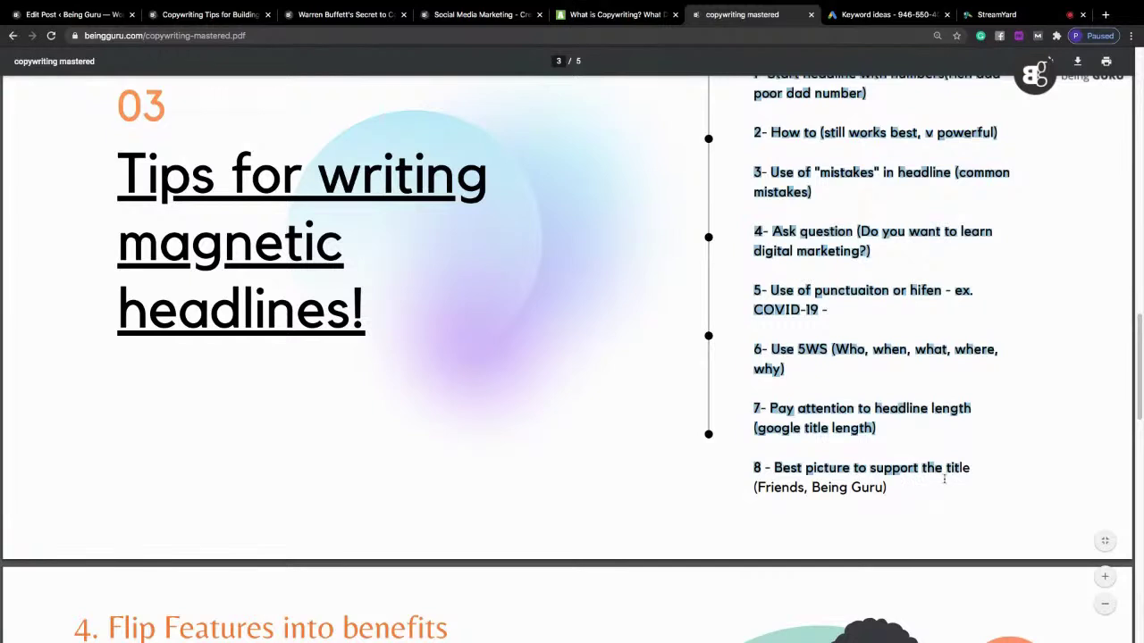
{"action": "left_click_drag", "start_coordinate": [971, 467], "coordinate": [755, 127]}
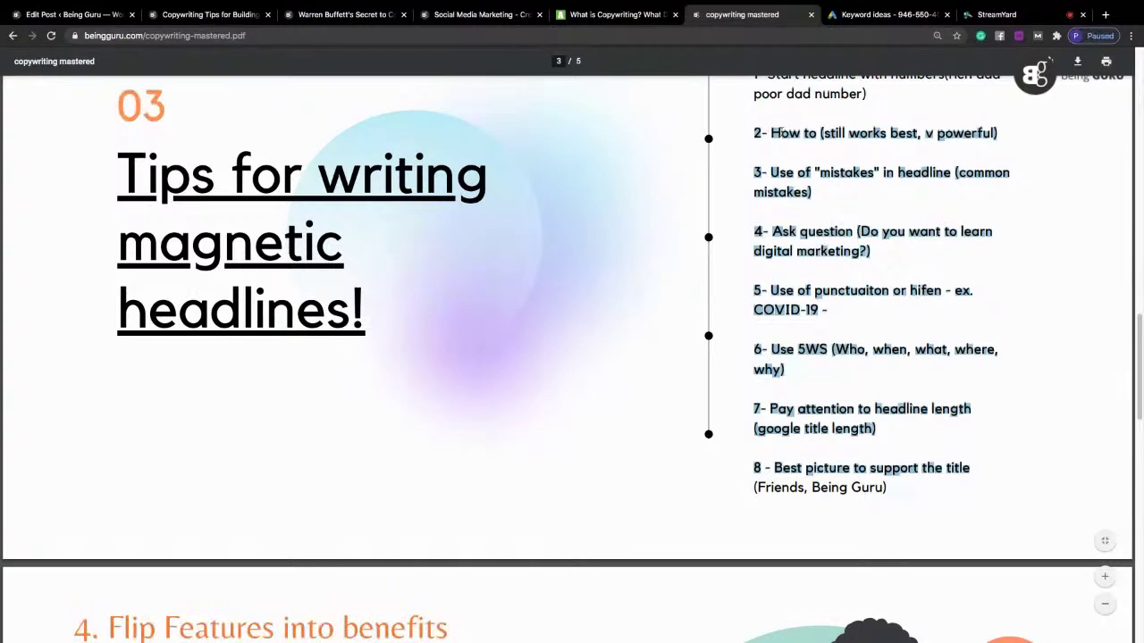
{"action": "right_click", "coordinate": [919, 176]}
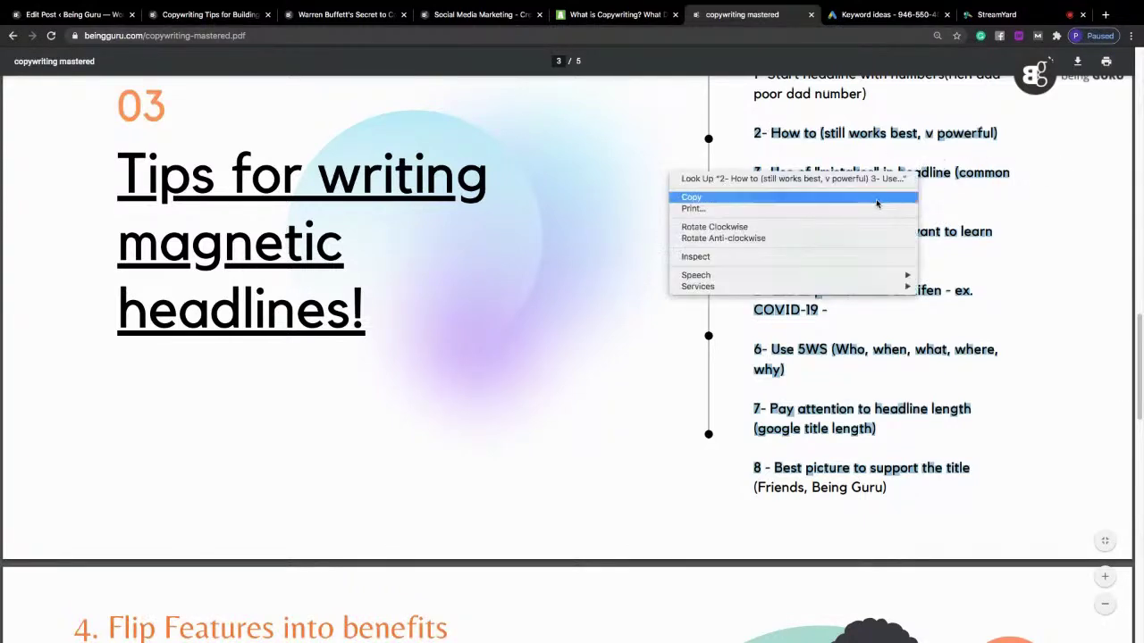
{"action": "left_click", "coordinate": [885, 198]}
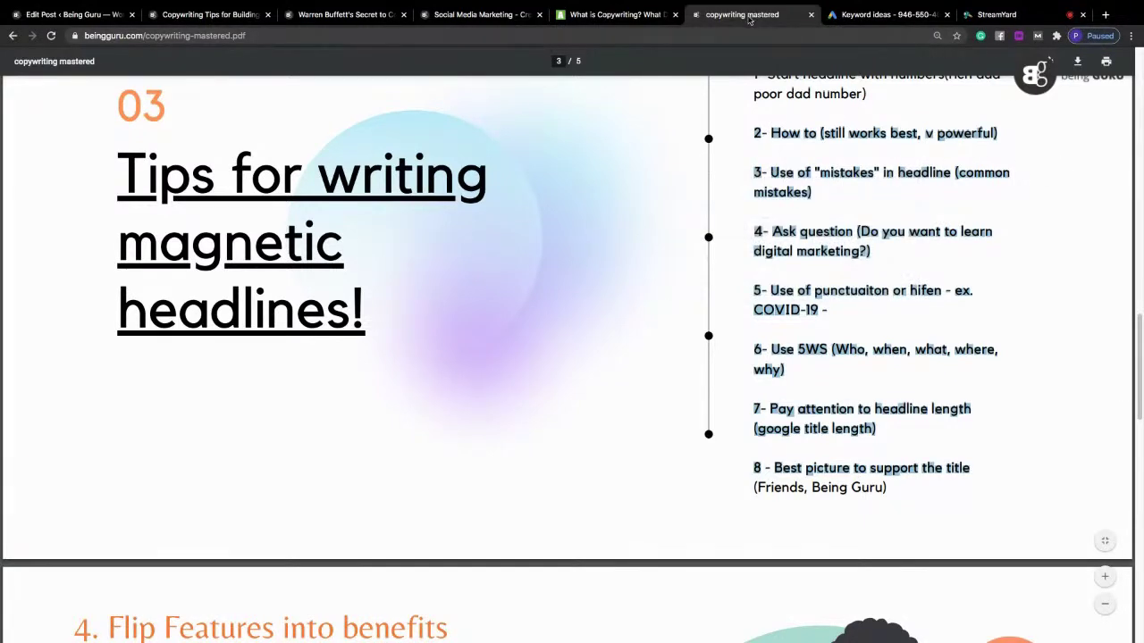
Step: Replace the two &nbsp; lines at the end of the post's HTML source with the copied headline tips
{"action": "left_click", "coordinate": [78, 16]}
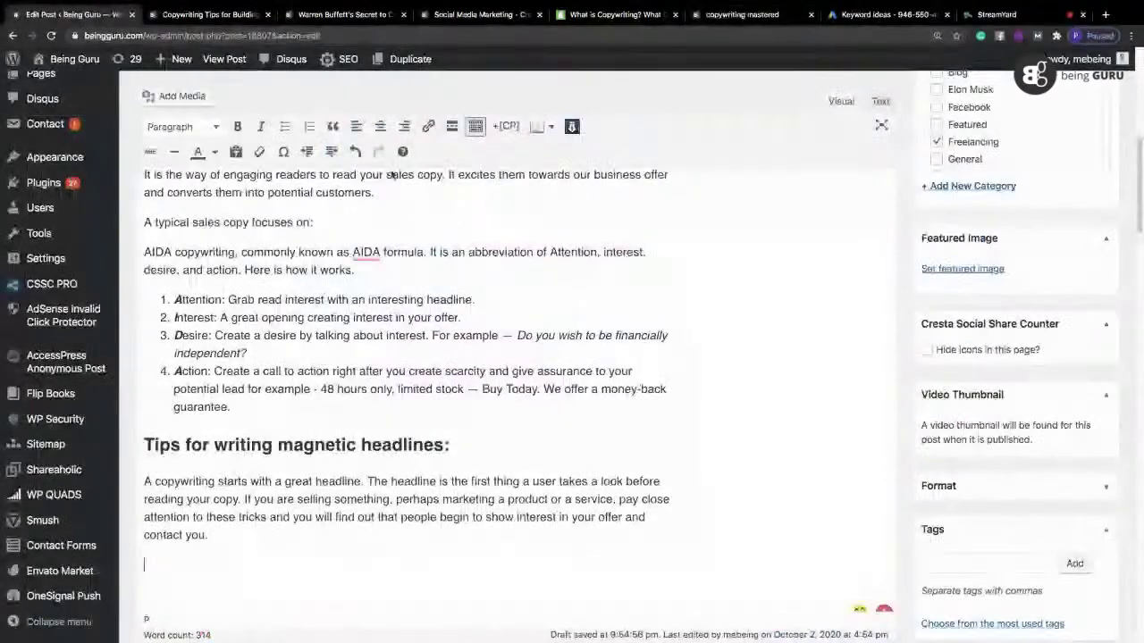
{"action": "left_click", "coordinate": [881, 101]}
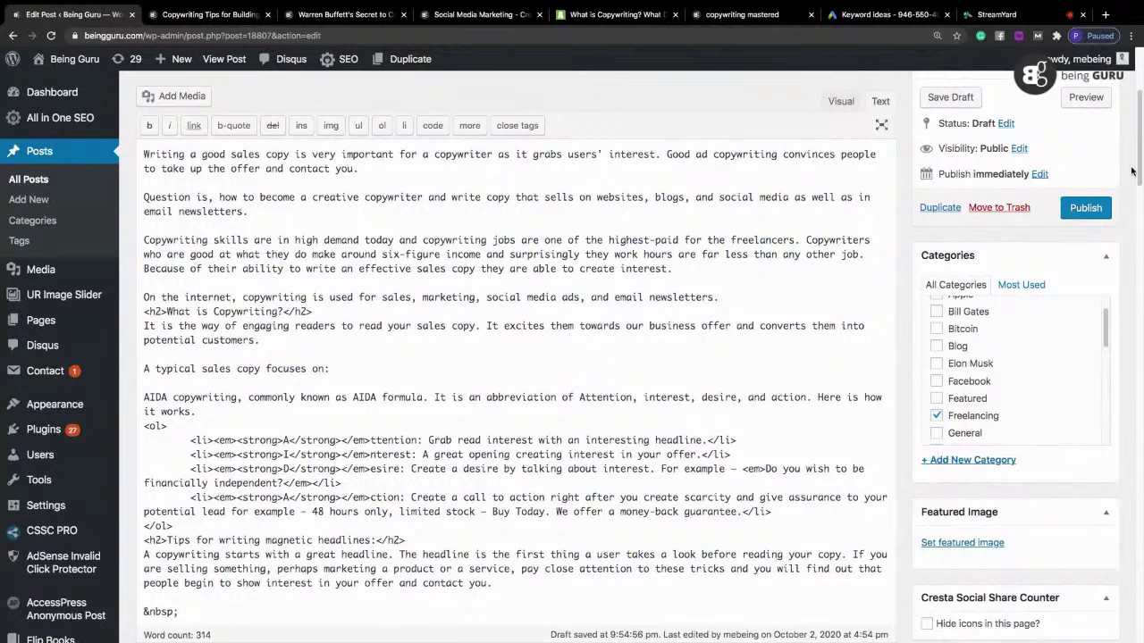
{"action": "scroll", "coordinate": [185, 495], "scroll_direction": "down", "scroll_amount": 3}
{"action": "left_click_drag", "start_coordinate": [185, 495], "coordinate": [142, 464]}
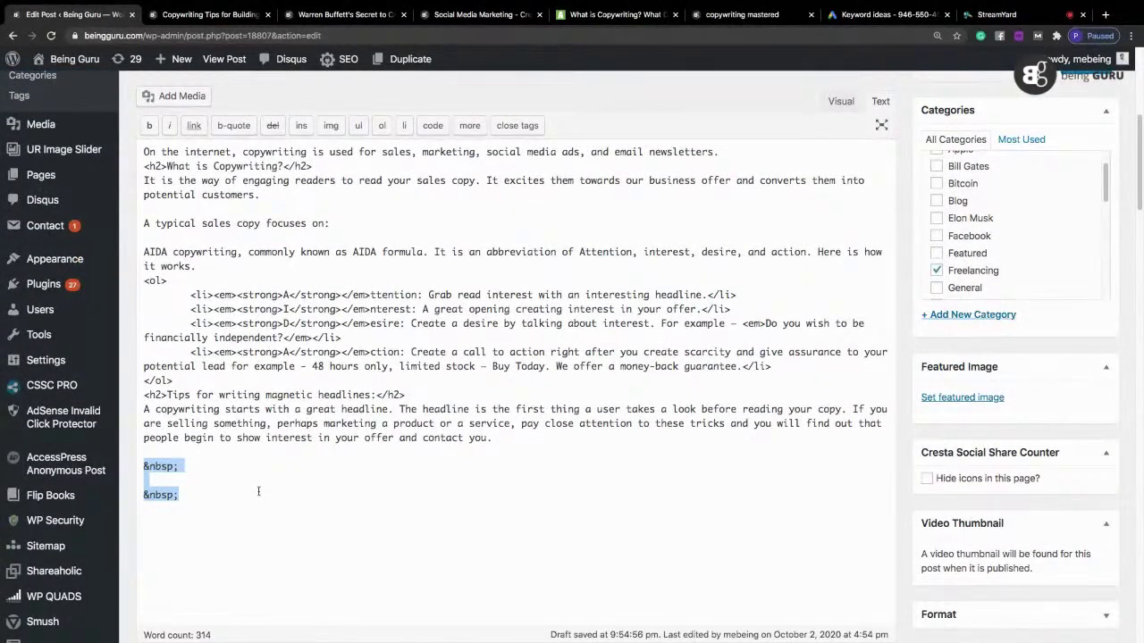
{"action": "key", "text": "super+v"}
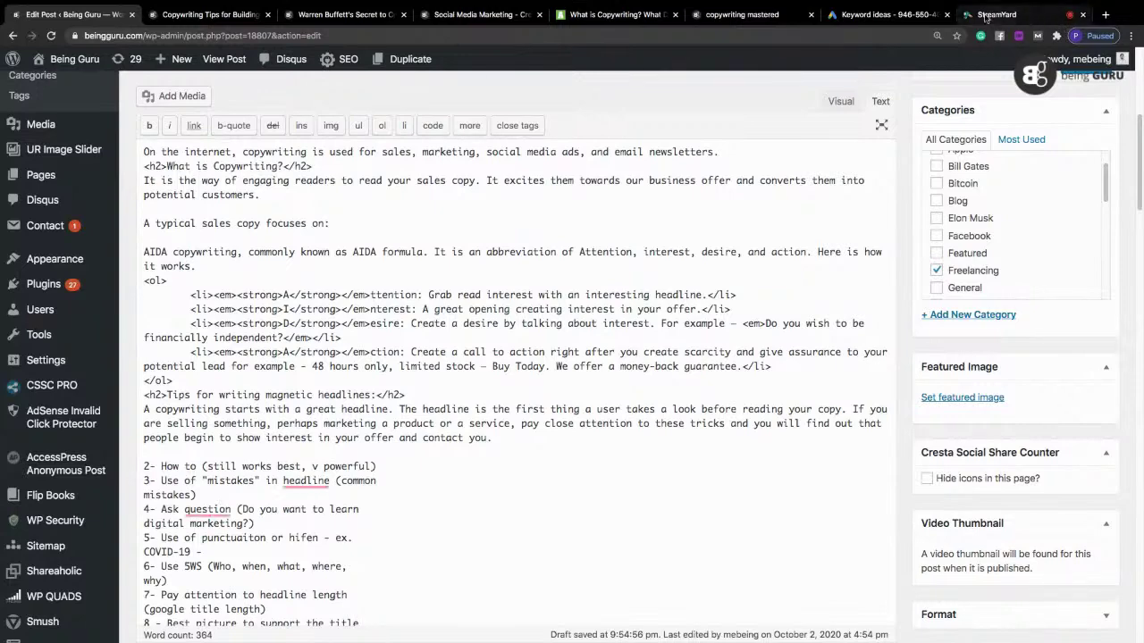
Step: Copy tip 1, "Start headline with numbers(rich dad poor dad number)", from the copywriting mastered PDF
{"action": "left_click", "coordinate": [851, 15]}
{"action": "left_click", "coordinate": [801, 17]}
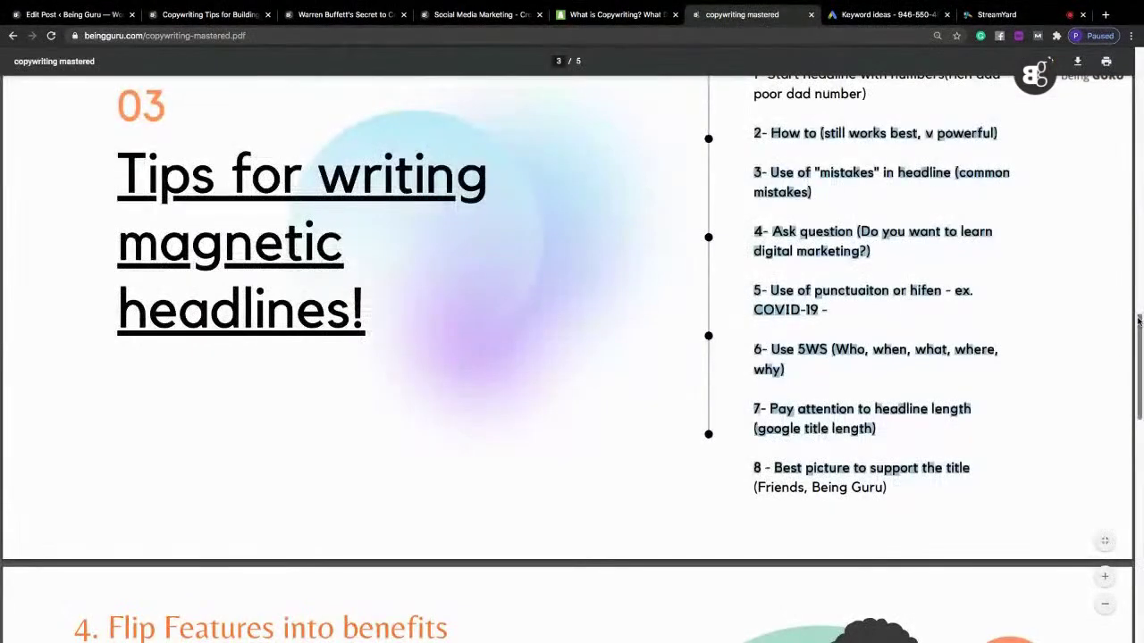
{"action": "scroll", "coordinate": [1051, 61], "scroll_direction": "up", "scroll_amount": 2}
{"action": "scroll", "coordinate": [887, 323], "scroll_direction": "up", "scroll_amount": 2}
{"action": "left_click_drag", "start_coordinate": [873, 304], "coordinate": [751, 282]}
{"action": "right_click", "coordinate": [772, 279]}
{"action": "left_click", "coordinate": [805, 303]}
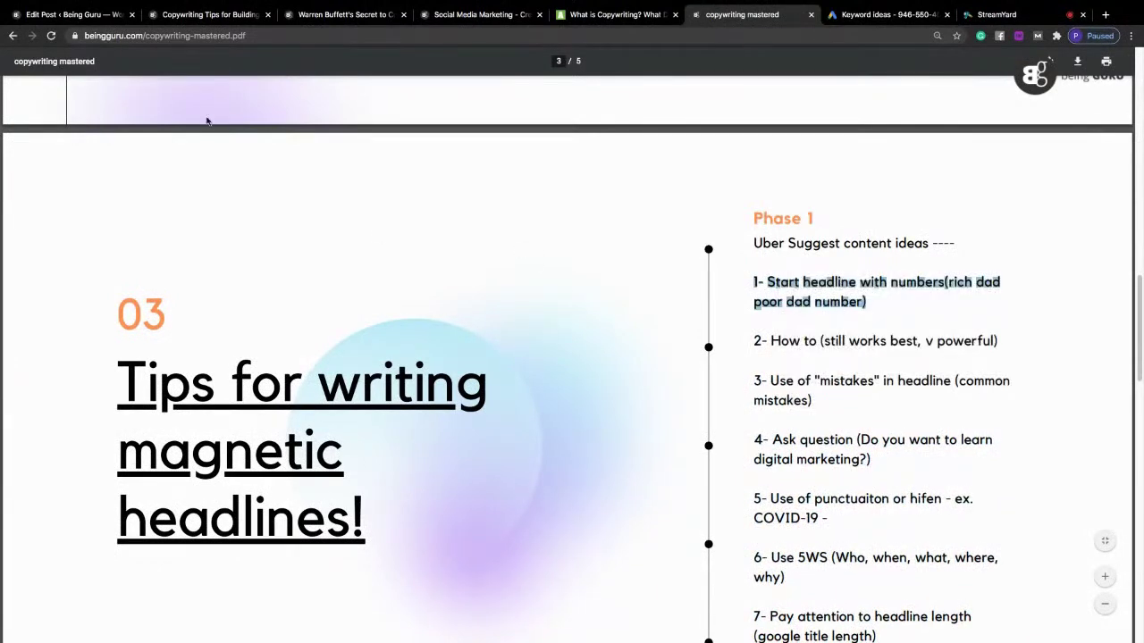
Step: Insert the copied tip 1 on its own line above tip 2 in the post's source and return to the visual view
{"action": "left_click", "coordinate": [86, 14]}
{"action": "left_click", "coordinate": [144, 466]}
{"action": "key", "text": "Return"}
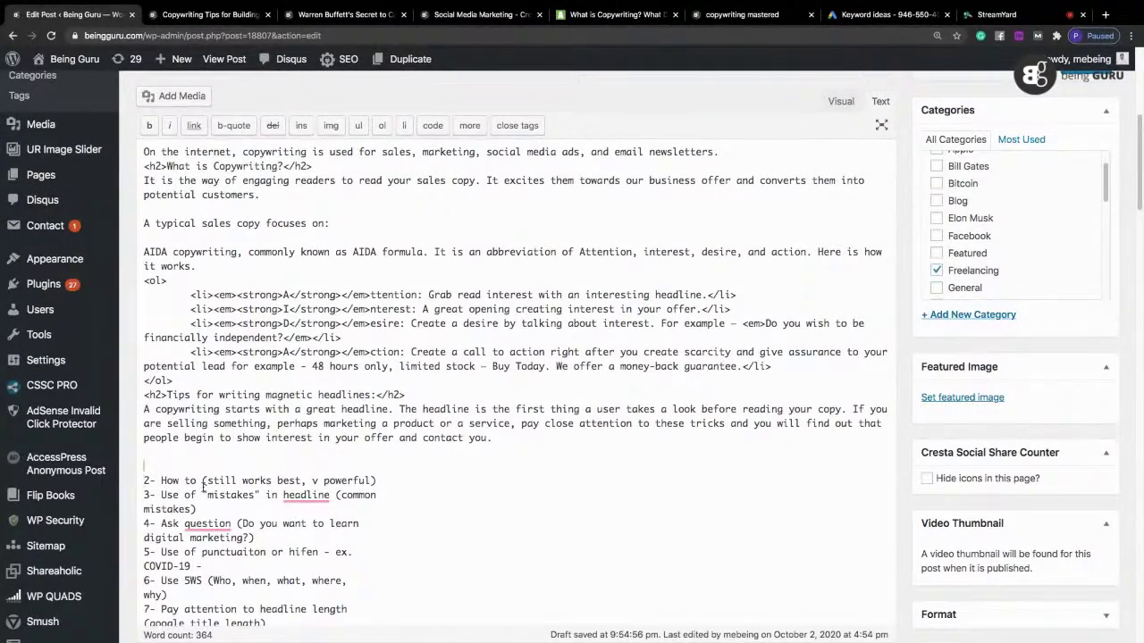
{"action": "key", "text": "ctrl+v"}
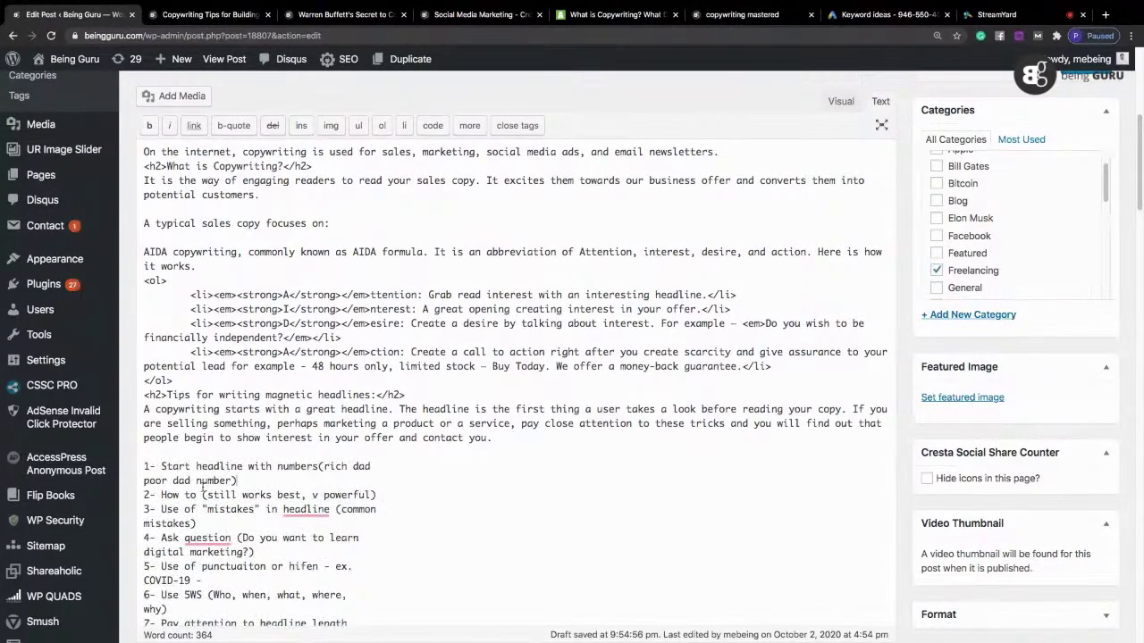
{"action": "left_click", "coordinate": [841, 101]}
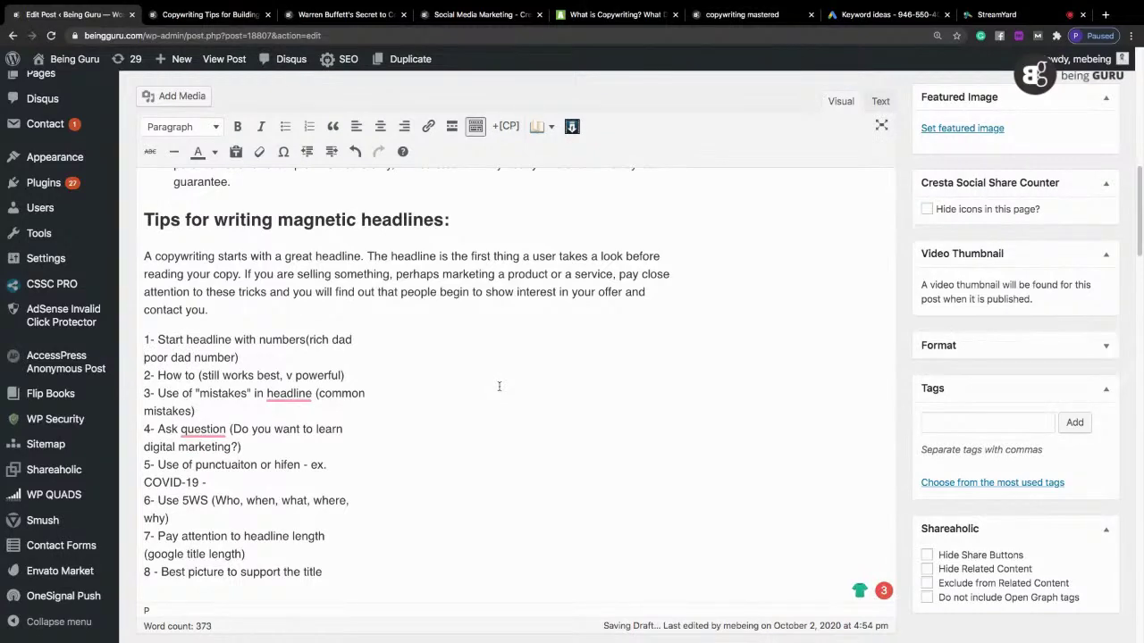
Step: Put tip 1 on a single line and replace its bracketed note with "- For example, 6 ways to make money on the internet."
{"action": "key", "text": "BackSpace"}
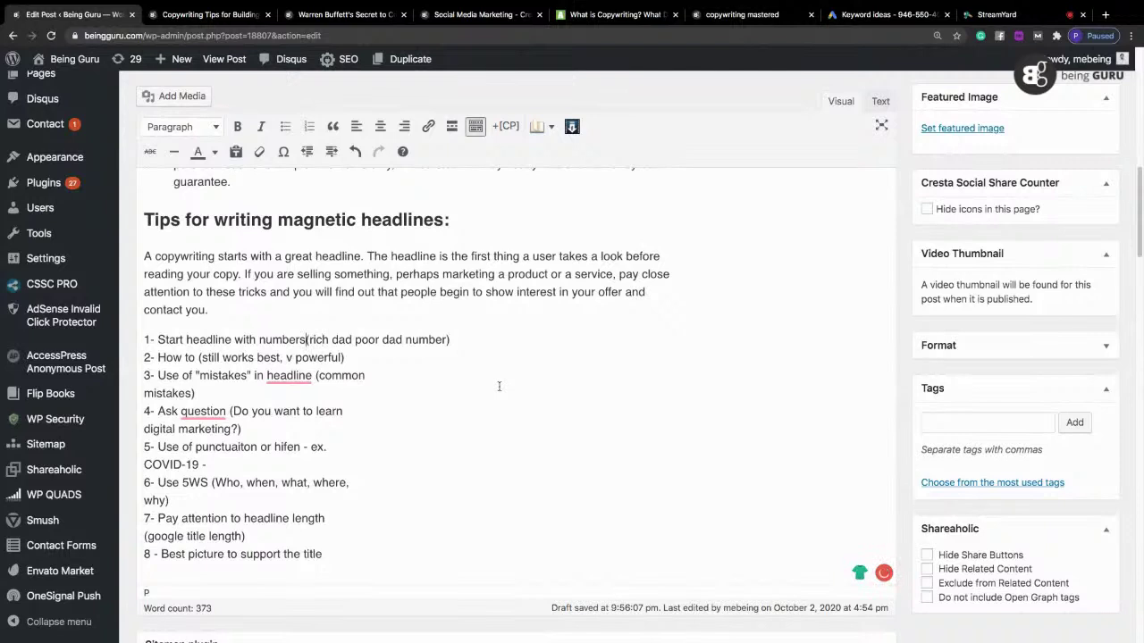
{"action": "left_click", "coordinate": [467, 339], "text": "shift"}
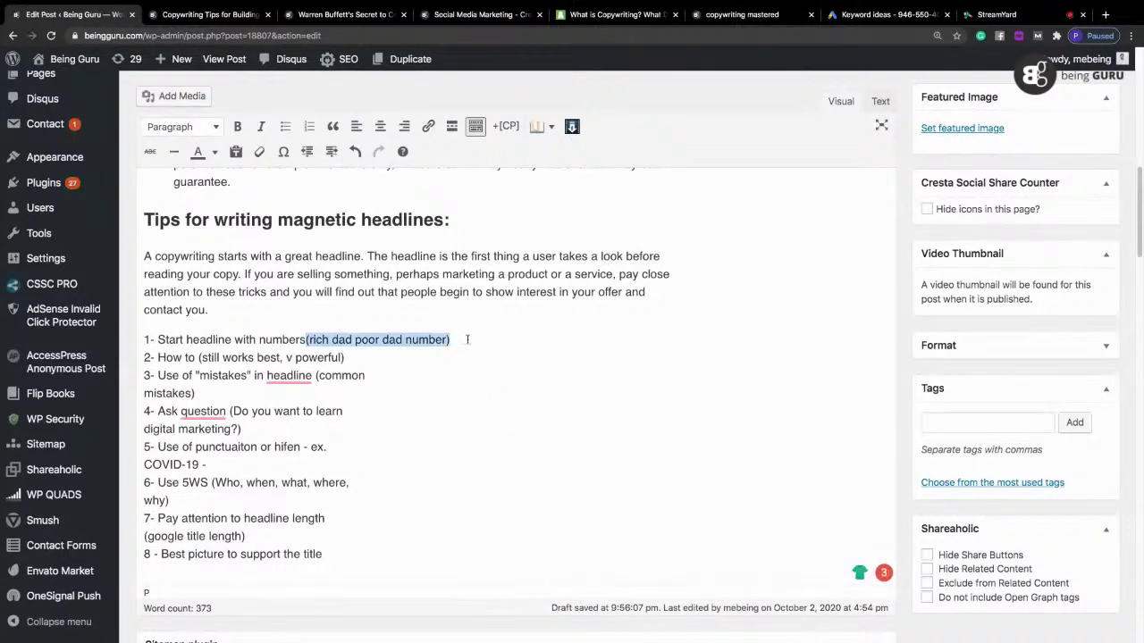
{"action": "type", "text": "- For example, 6 w"}
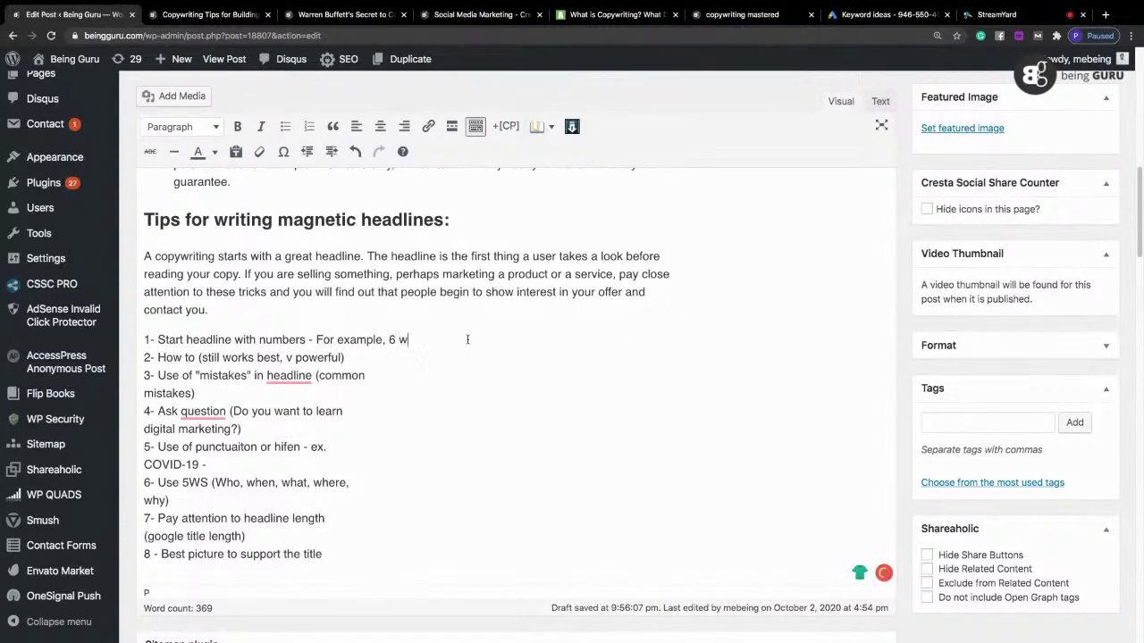
{"action": "type", "text": "ayy to make money on the internet."}
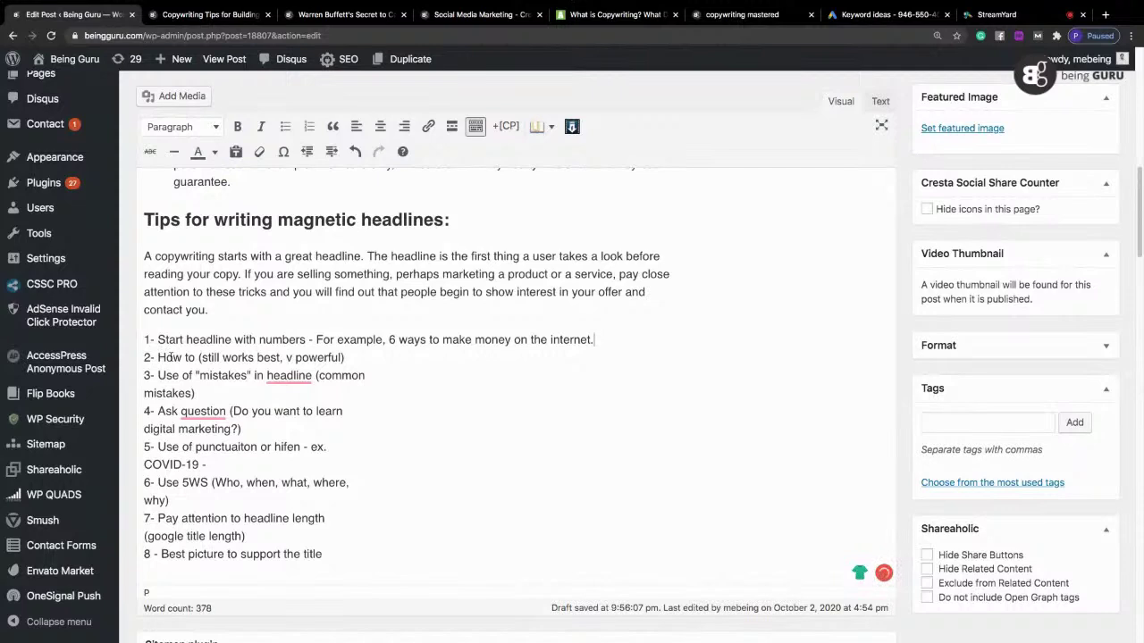
Step: Reword the start of tip 2 to "Use How to in your" ahead of its bracketed note
{"action": "left_click", "coordinate": [158, 358]}
{"action": "type", "text": "Use How"}
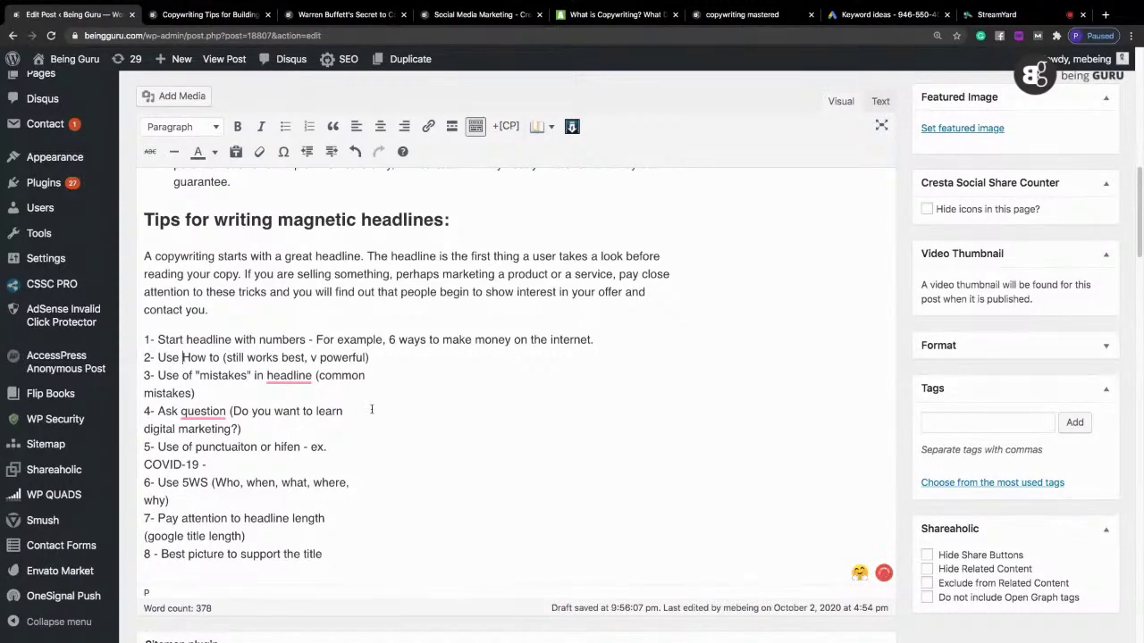
{"action": "type", "text": " to imn"}
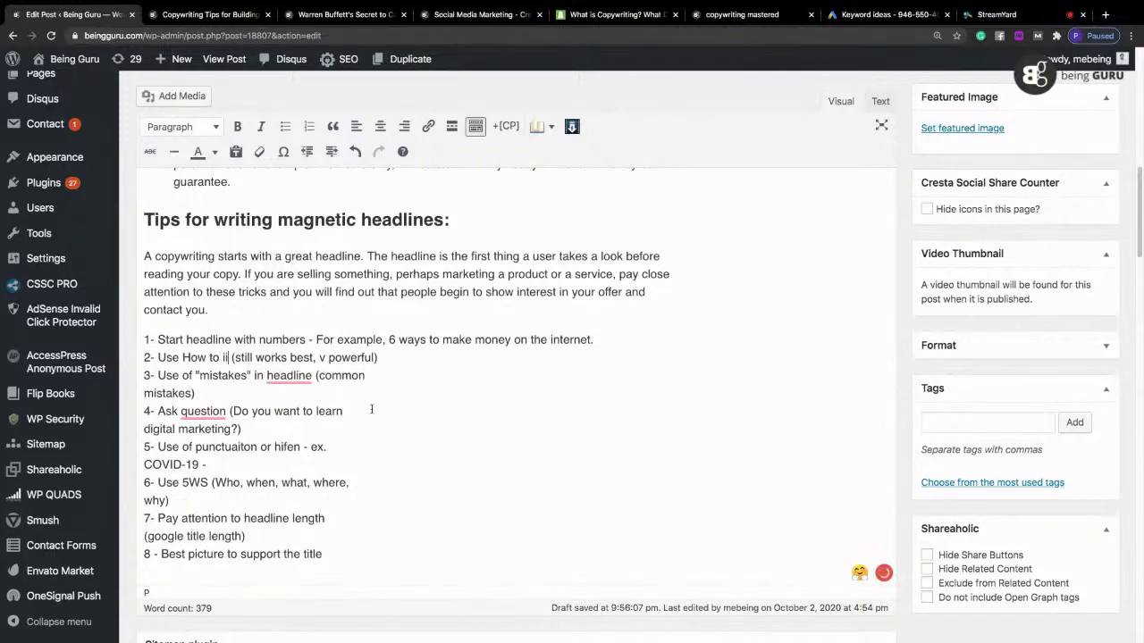
{"action": "key", "text": "BackSpace"}
{"action": "key", "text": "BackSpace"}
{"action": "type", "text": "n your"}
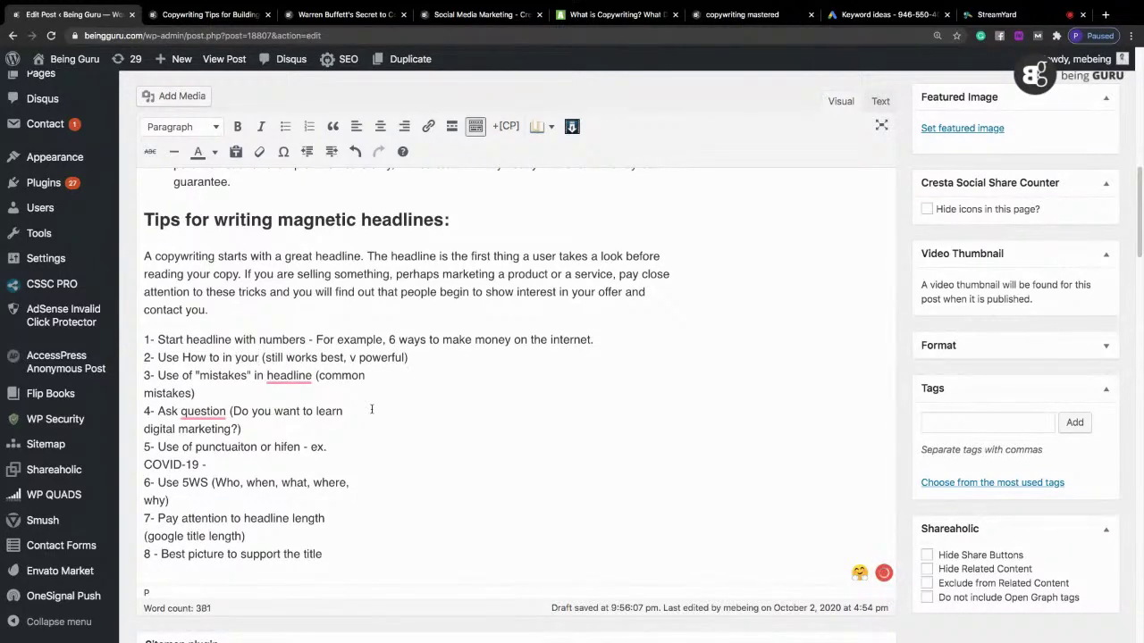
Step: Set the browser's page zoom to 150%
{"action": "left_click", "coordinate": [1130, 36]}
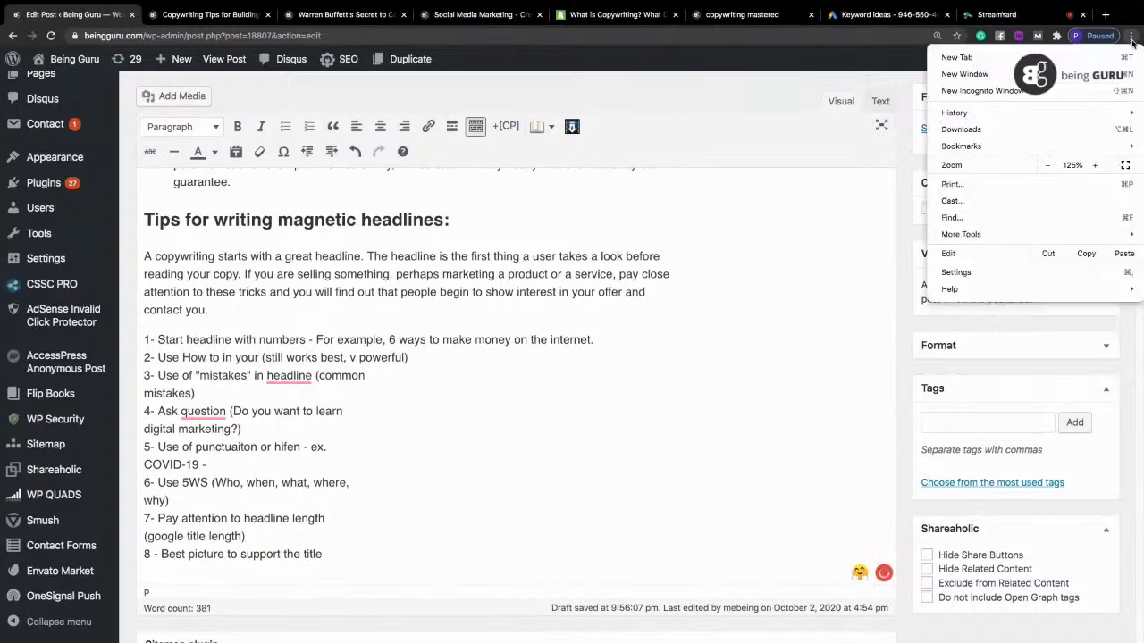
{"action": "left_click", "coordinate": [1094, 170]}
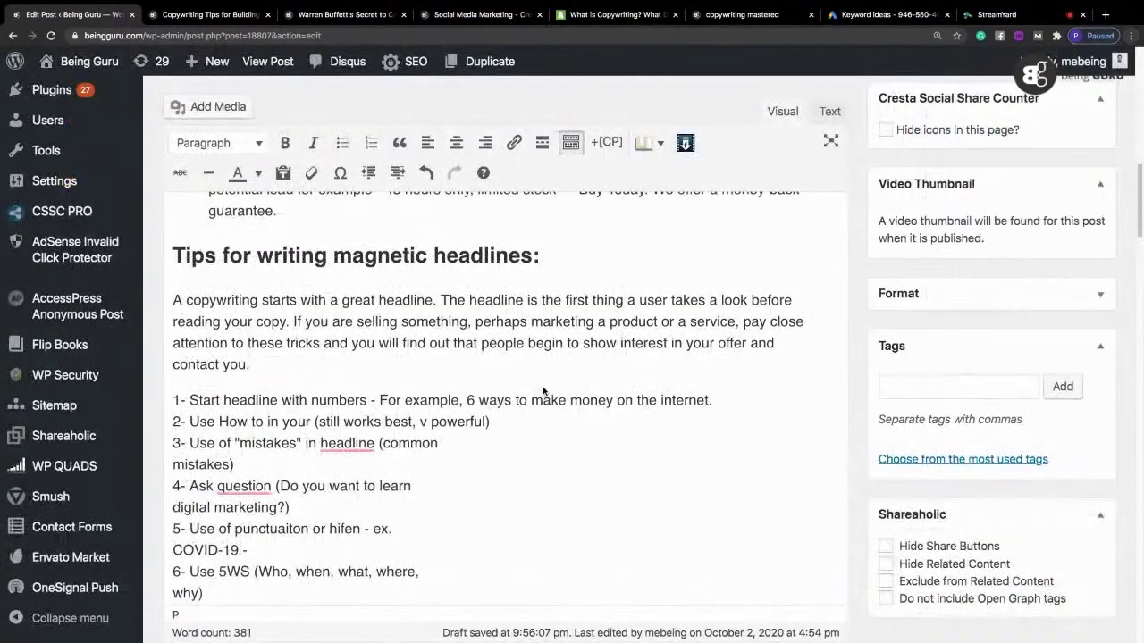
{"action": "key", "text": "super+equal"}
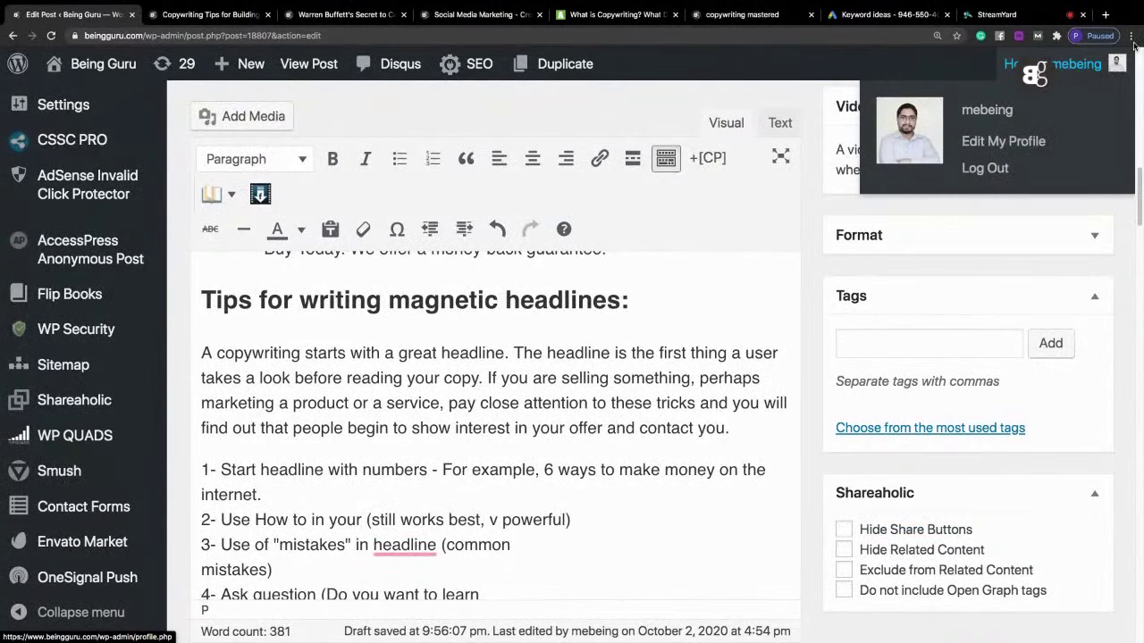
{"action": "left_click", "coordinate": [1130, 36]}
{"action": "left_click", "coordinate": [1048, 165]}
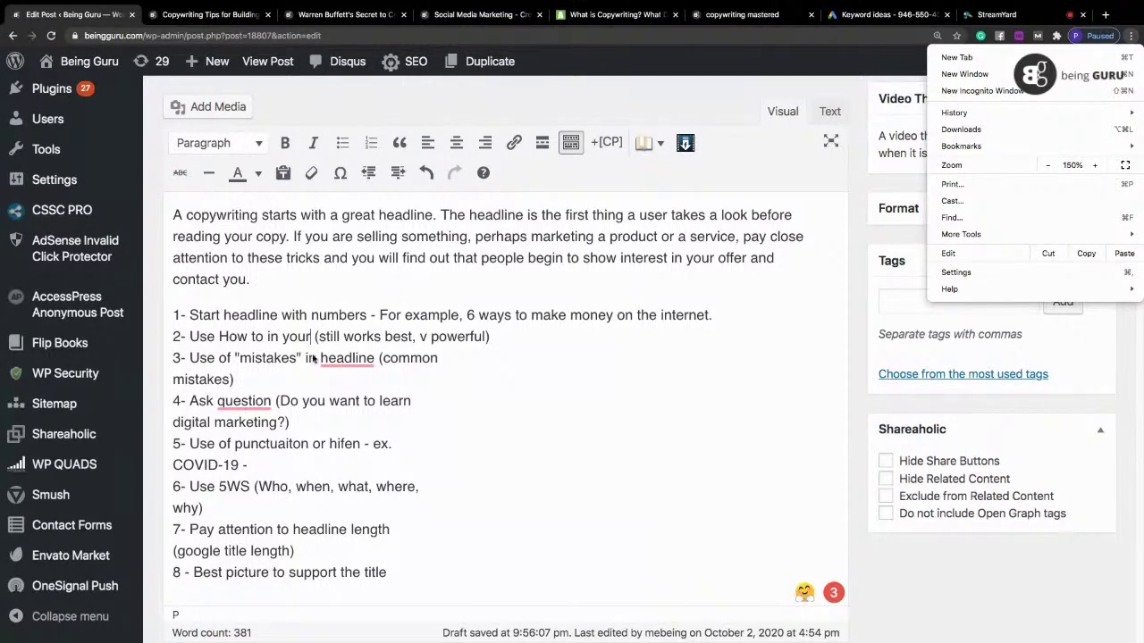
Step: Complete tip 2 with "heading - For example, how to make money online?" and remove its bracketed note
{"action": "key", "text": "Down"}
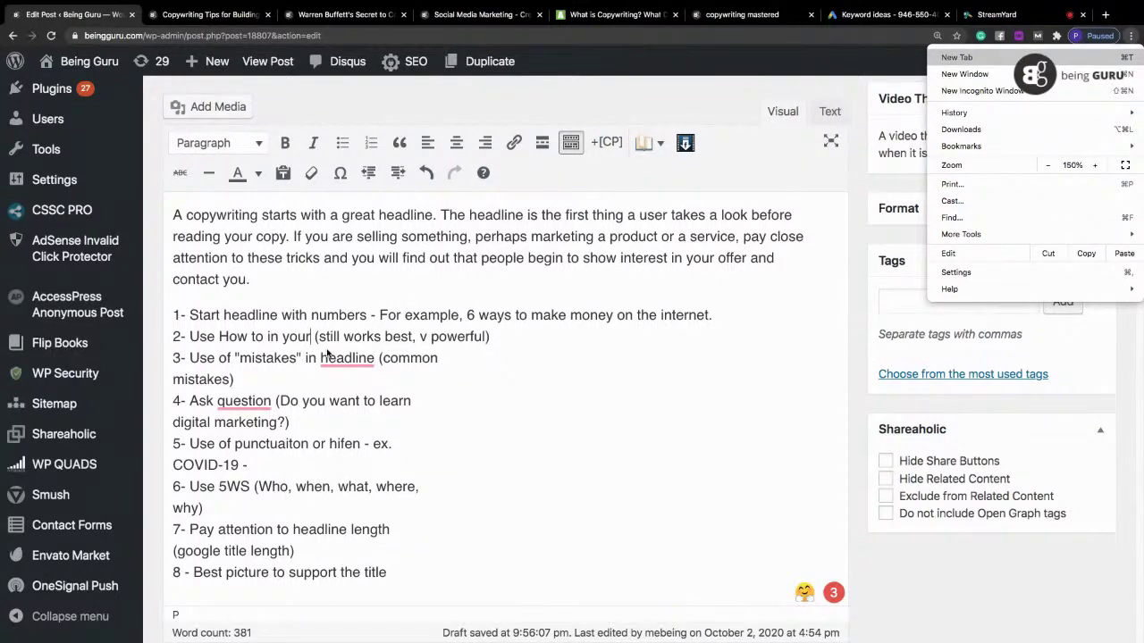
{"action": "key", "text": "Escape"}
{"action": "left_click", "coordinate": [314, 338]}
{"action": "type", "text": "heading -"}
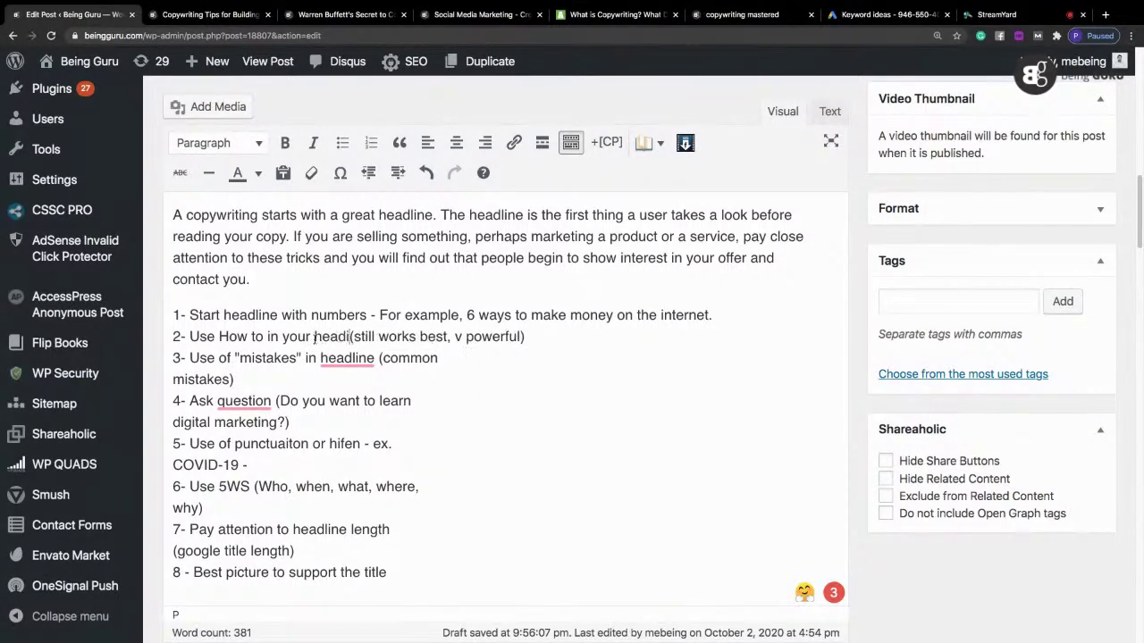
{"action": "type", "text": " For example"}
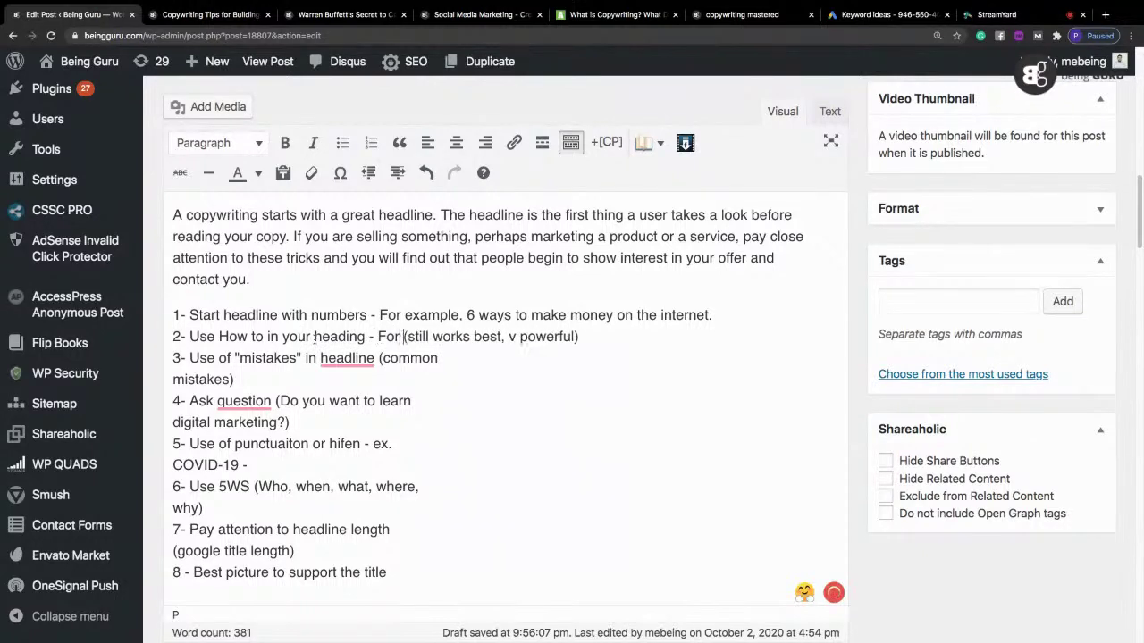
{"action": "type", "text": ", how to "}
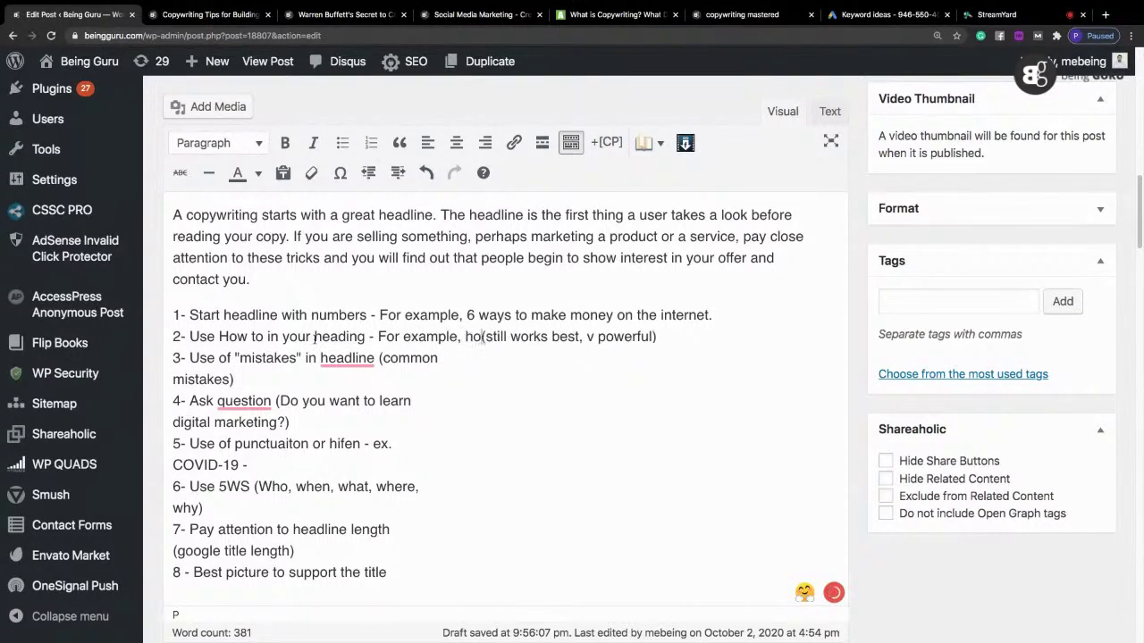
{"action": "type", "text": "make money"}
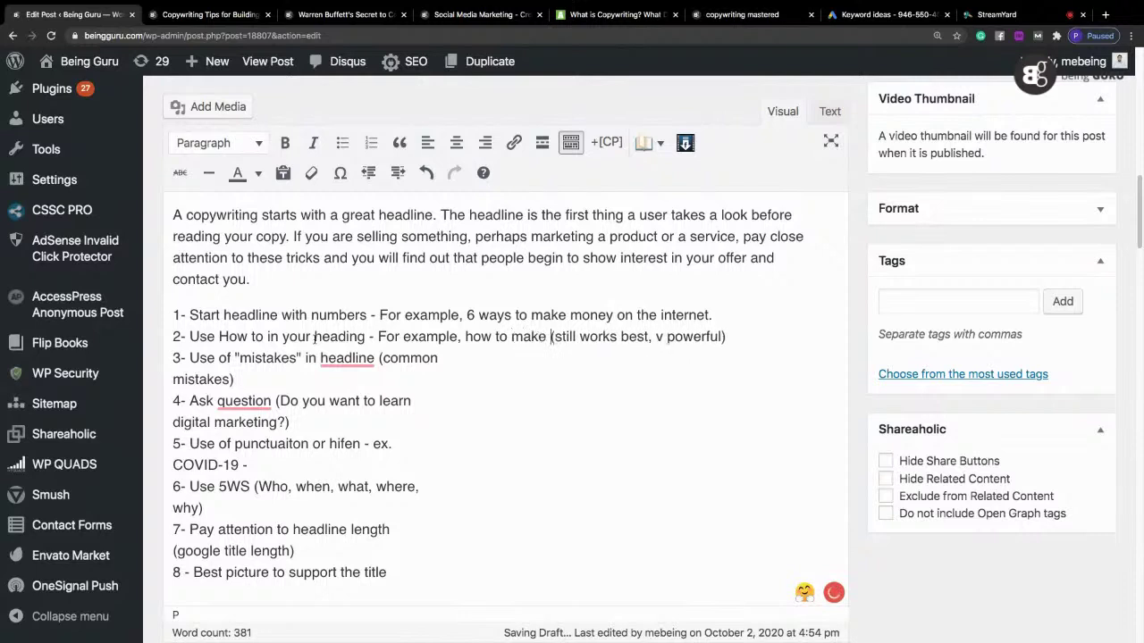
{"action": "type", "text": " on"}
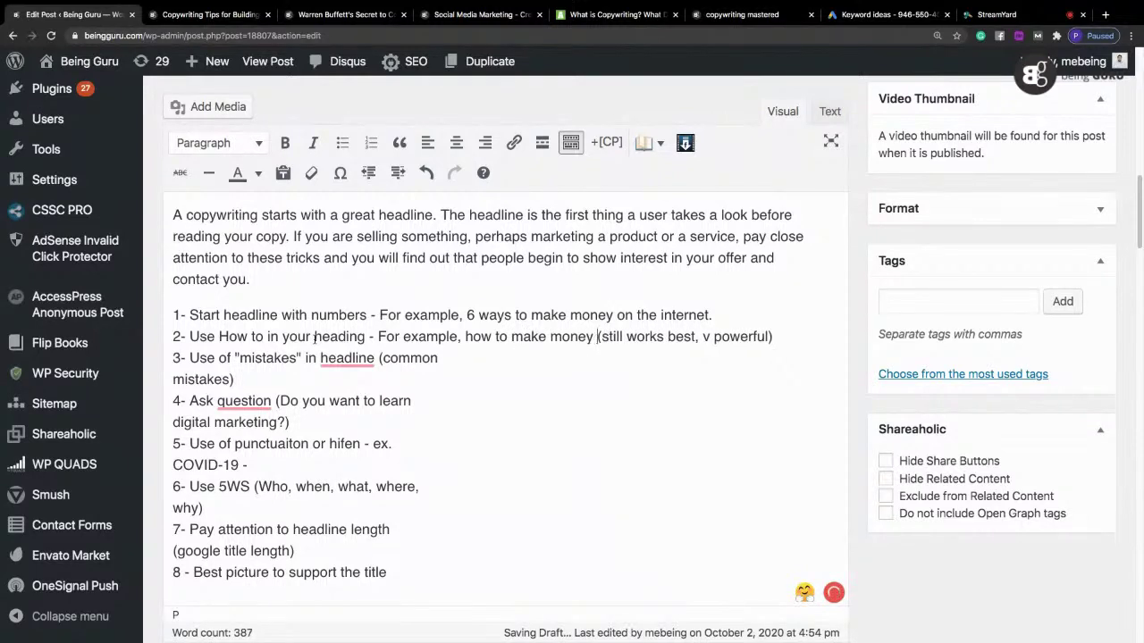
{"action": "type", "text": "ne?"}
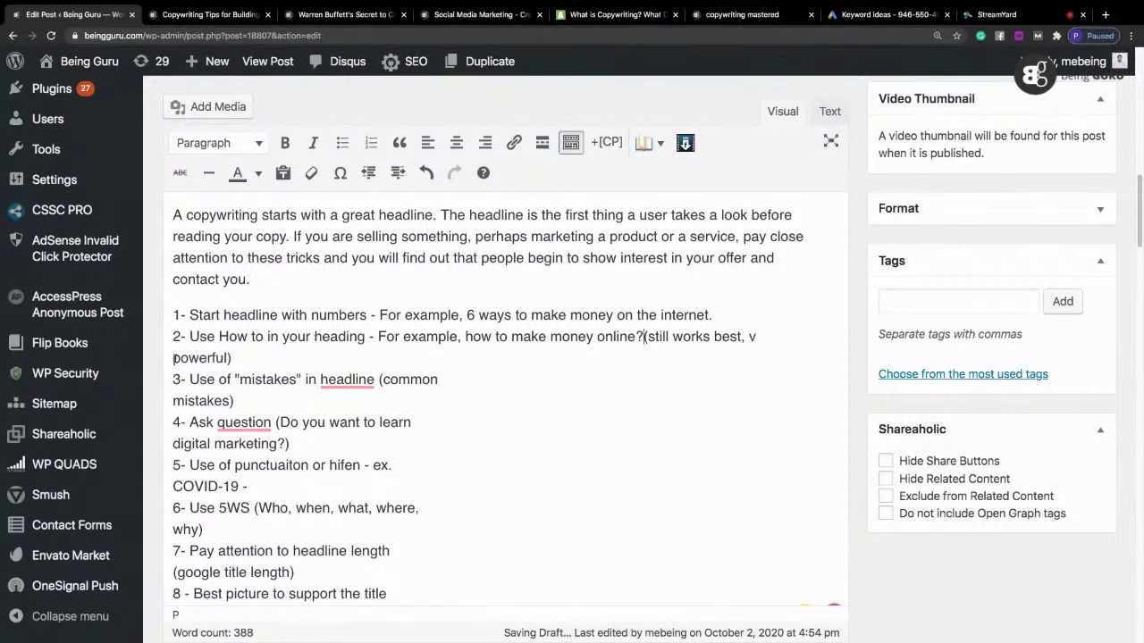
{"action": "left_click", "coordinate": [279, 358], "text": "shift"}
{"action": "key", "text": "BackSpace"}
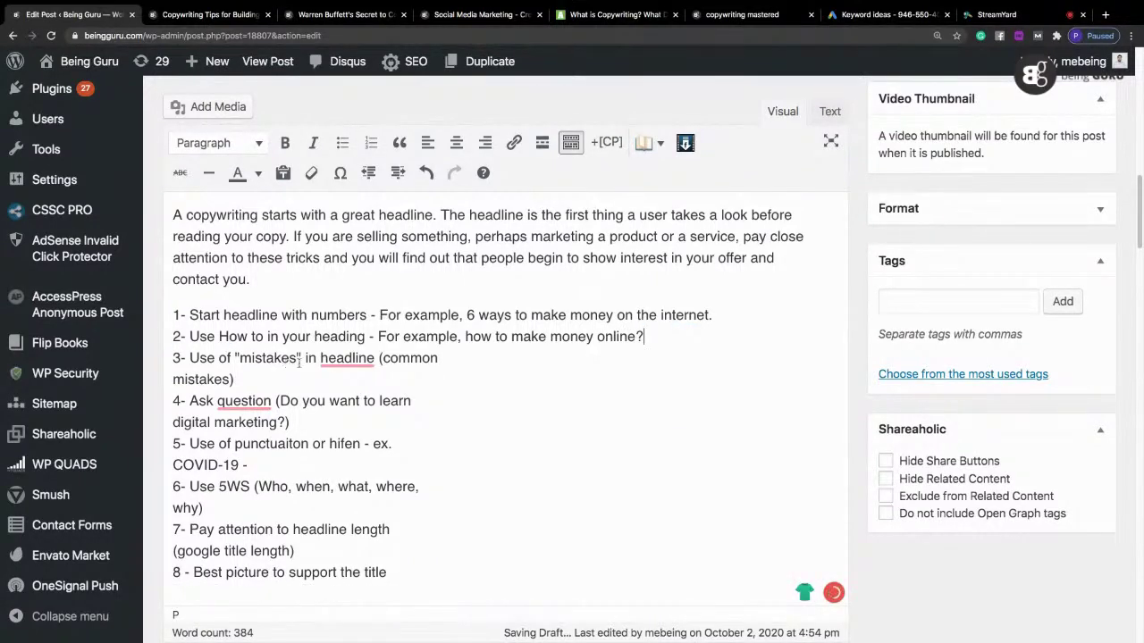
Step: Put tip 3 on a single line and correct its wording to "in a headline"
{"action": "left_click", "coordinate": [249, 379]}
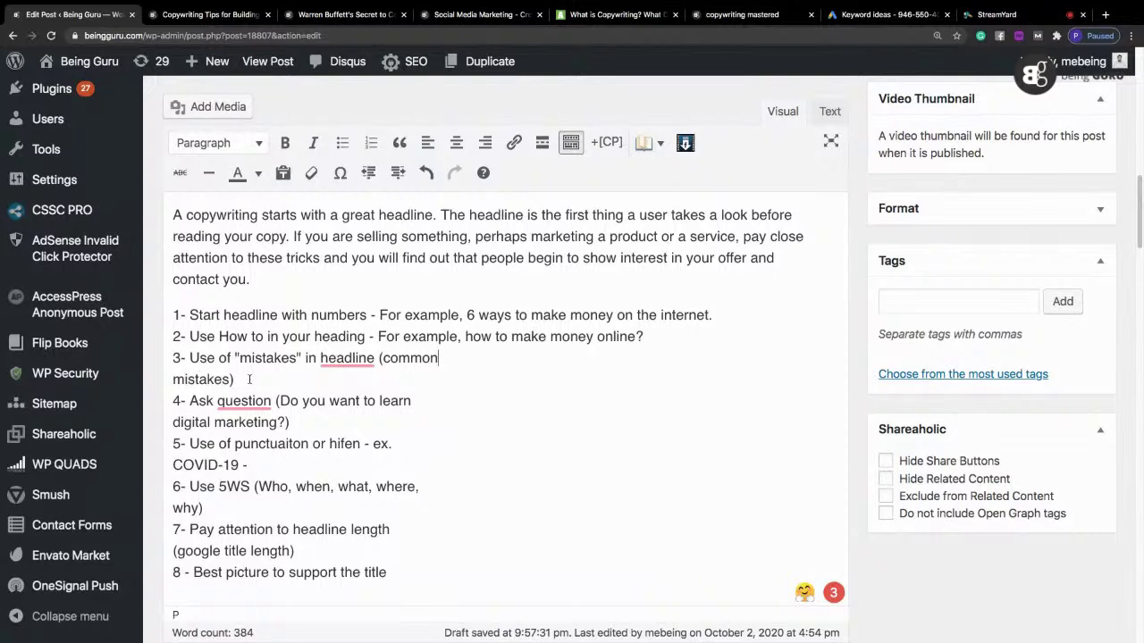
{"action": "key", "text": "BackSpace"}
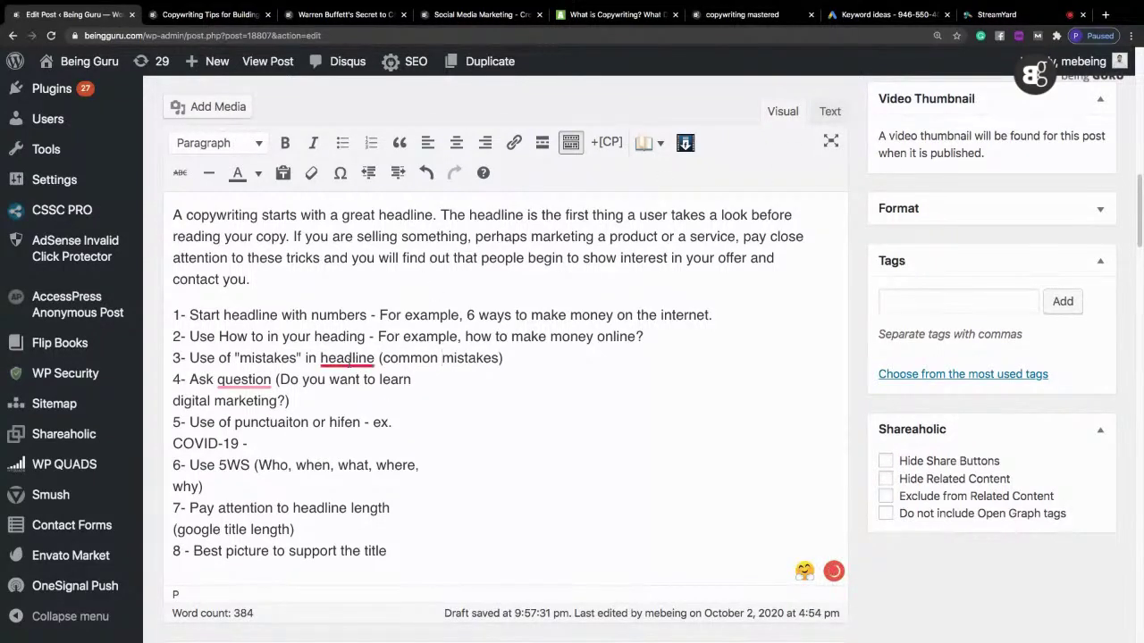
{"action": "mouse_move", "coordinate": [347, 359]}
{"action": "left_click", "coordinate": [359, 438]}
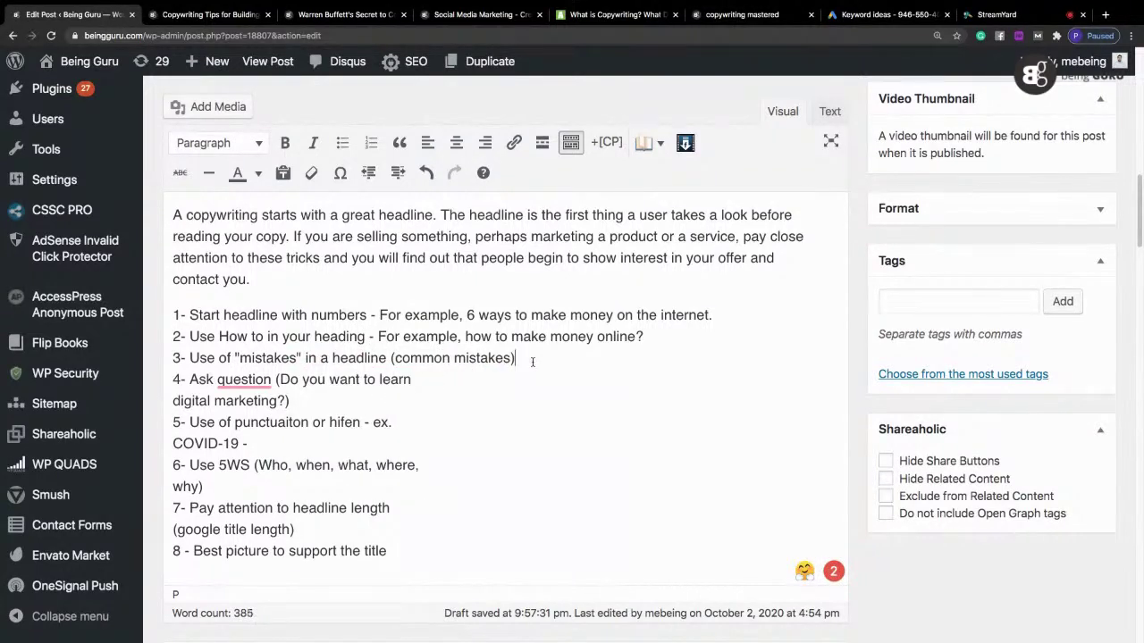
Step: Append "- For example, 2 mistakes every internet entrepreneur makes and they are costly." to the end of tip 3
{"action": "type", "text": "- For e"}
{"action": "type", "text": "xa,[;"}
{"action": "type", "text": "mple,"}
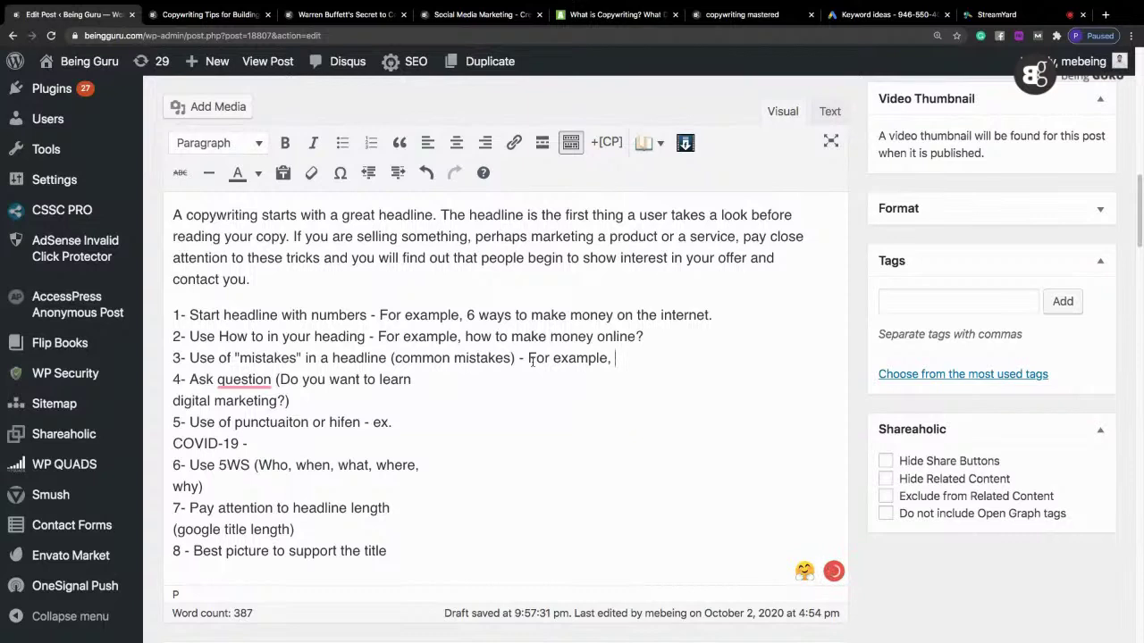
{"action": "type", "text": " 5"}
{"action": "key", "text": "BackSpace"}
{"action": "type", "text": "2 mistakes every inte"}
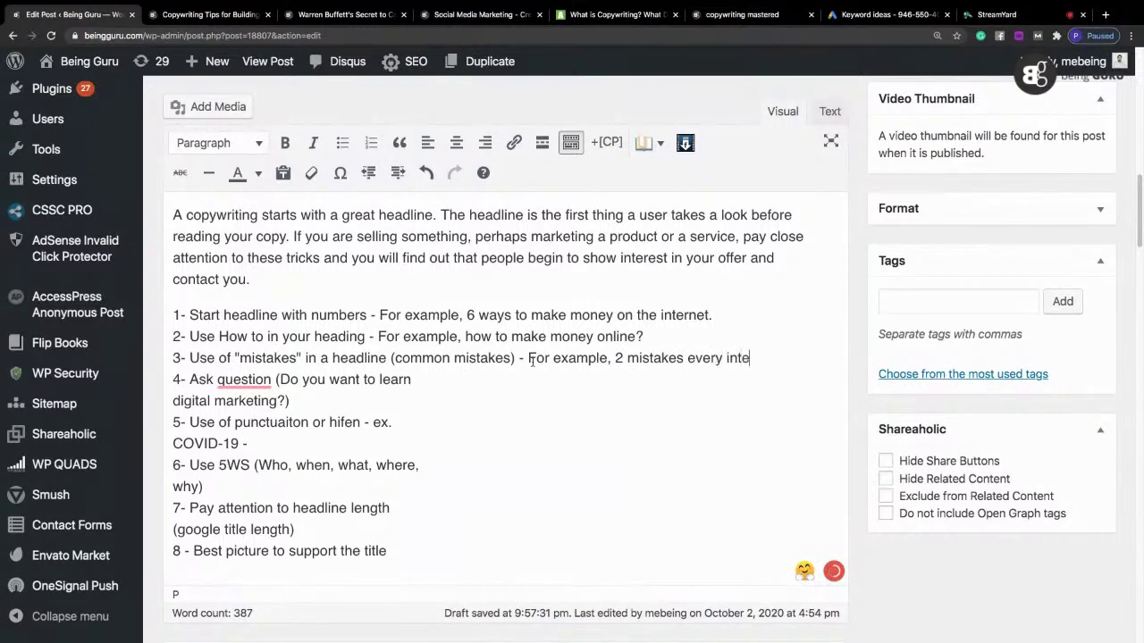
{"action": "type", "text": "rnet entrepreneur akes"}
{"action": "key", "text": "BackSpace"}
{"action": "key", "text": "BackSpace"}
{"action": "key", "text": "BackSpace"}
{"action": "type", "text": "mak"}
{"action": "key", "text": "BackSpace"}
{"action": "key", "text": "BackSpace"}
{"action": "key", "text": "BackSpace"}
{"action": "type", "text": "makes and they a"}
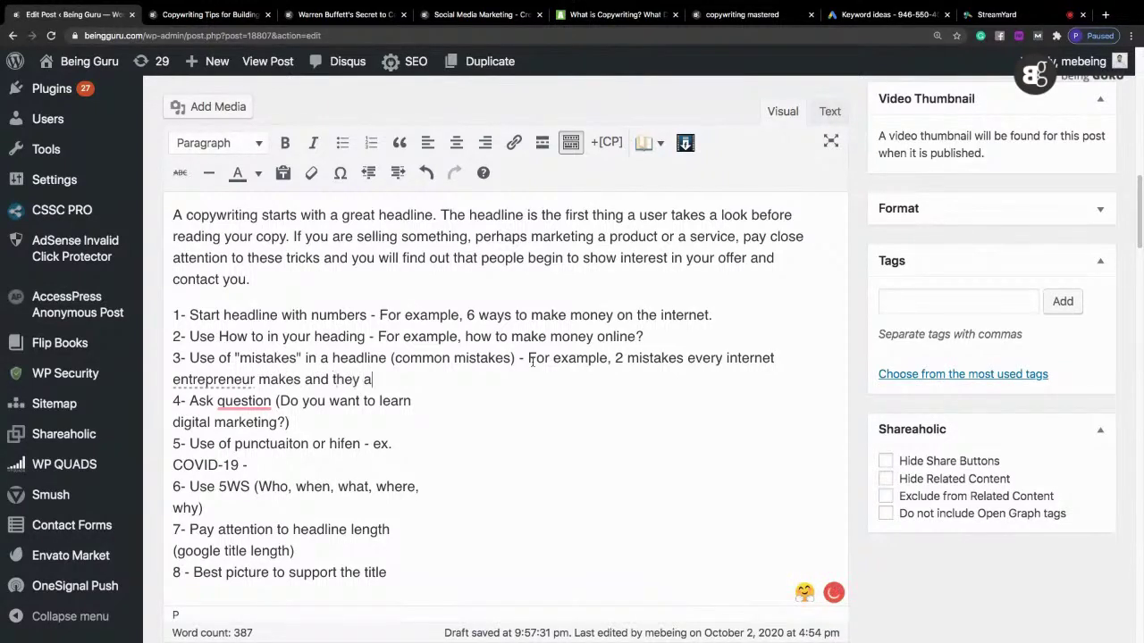
{"action": "type", "text": "re costly."}
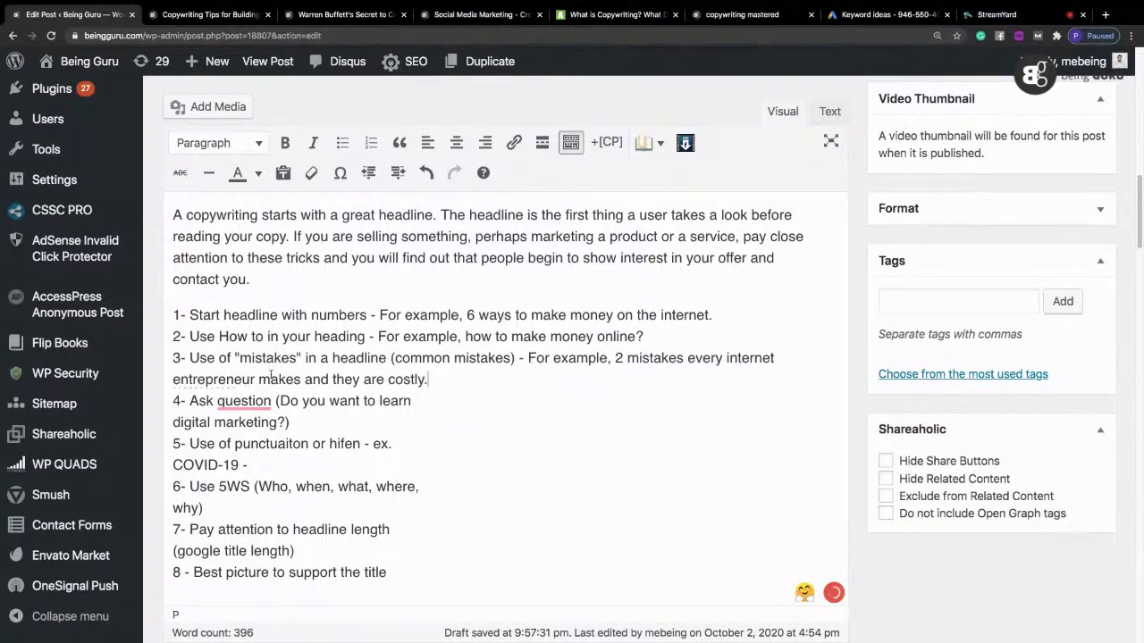
Step: Correct tip 4 to start with "Ask a question" and put it on a single line
{"action": "mouse_move", "coordinate": [218, 402]}
{"action": "left_click", "coordinate": [257, 449]}
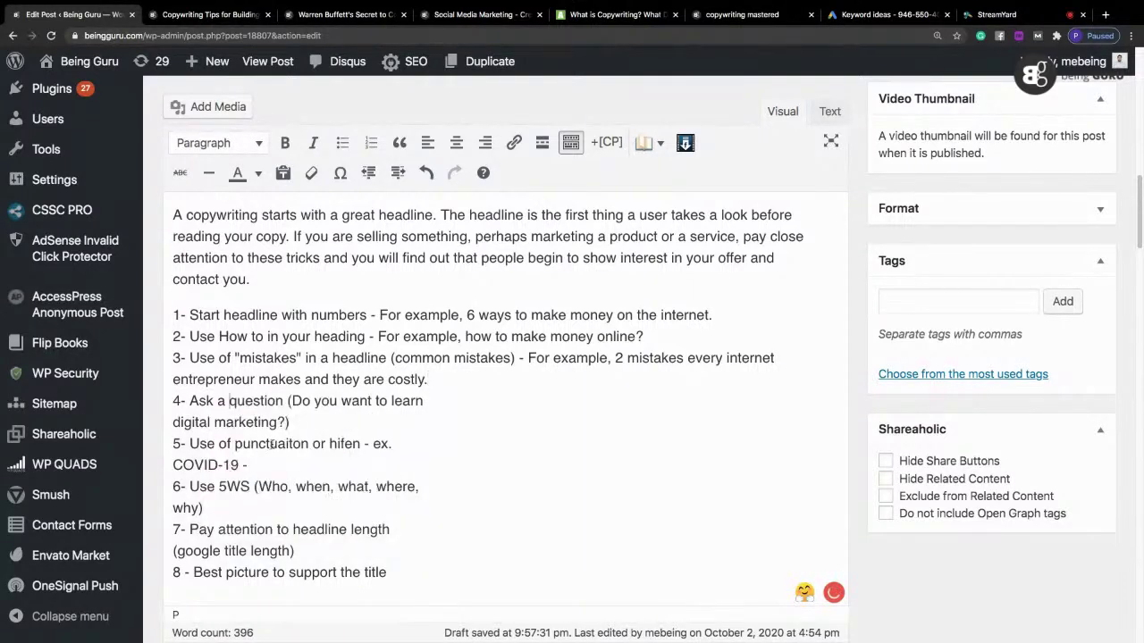
{"action": "key", "text": "BackSpace"}
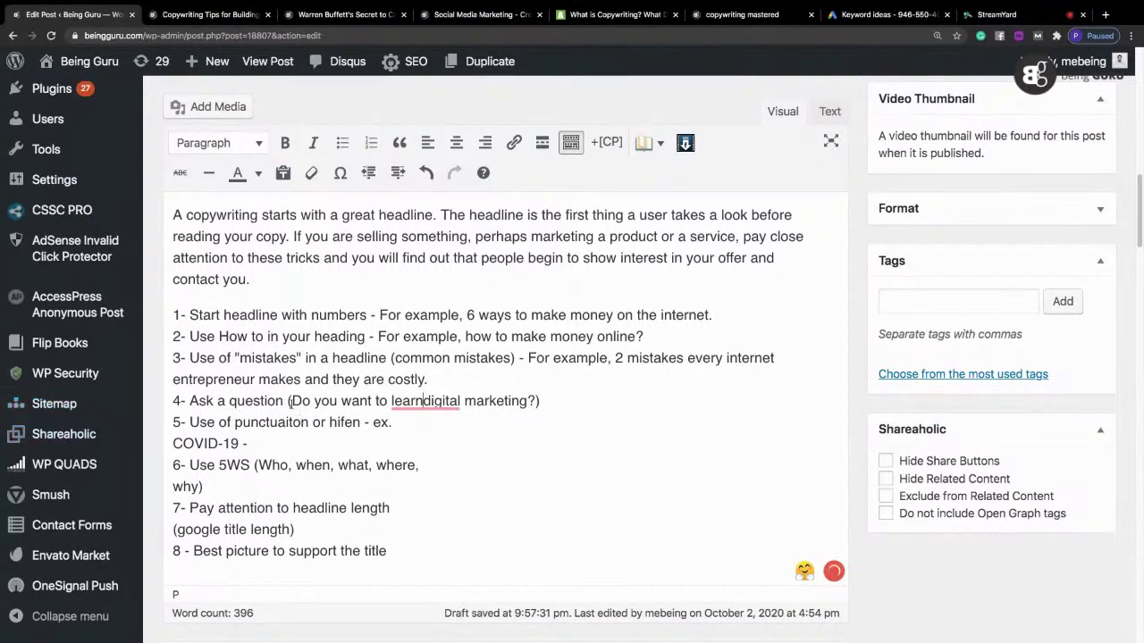
Step: Introduce tip 4's question with "- For example,", remove its brackets and separate the words "learn digital"
{"action": "type", "text": "- For exampl"}
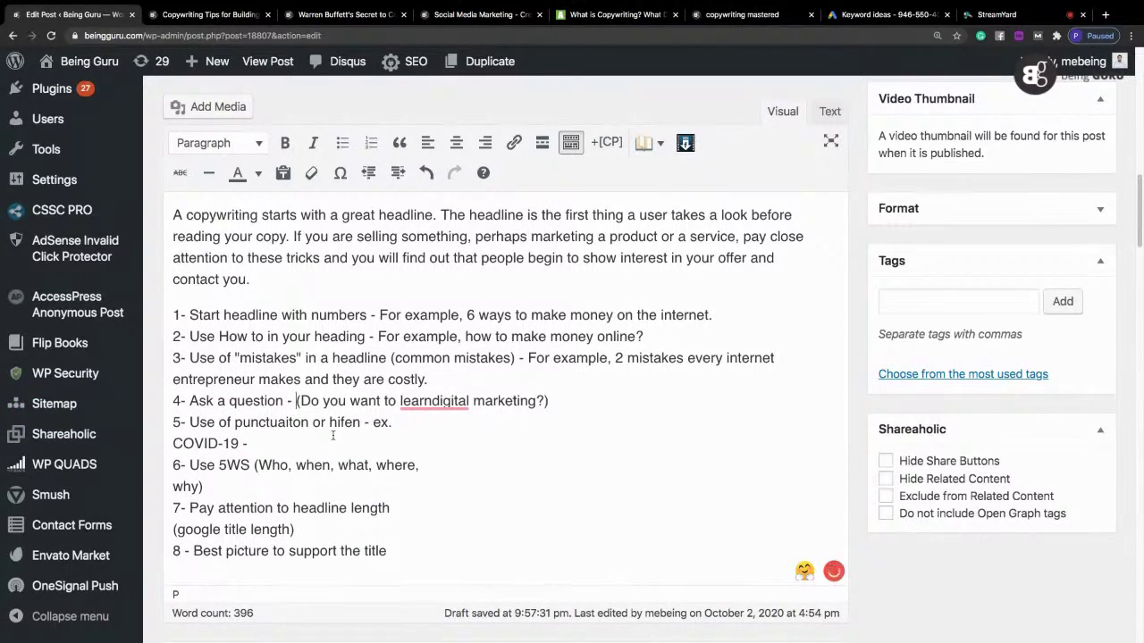
{"action": "type", "text": "e,"}
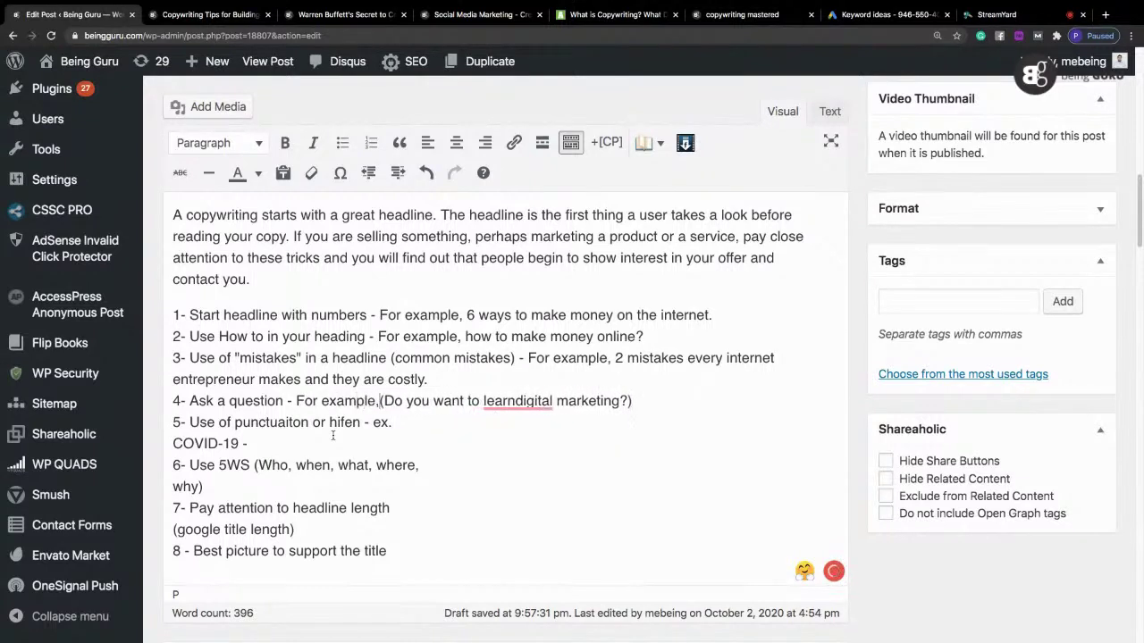
{"action": "key", "text": "Delete"}
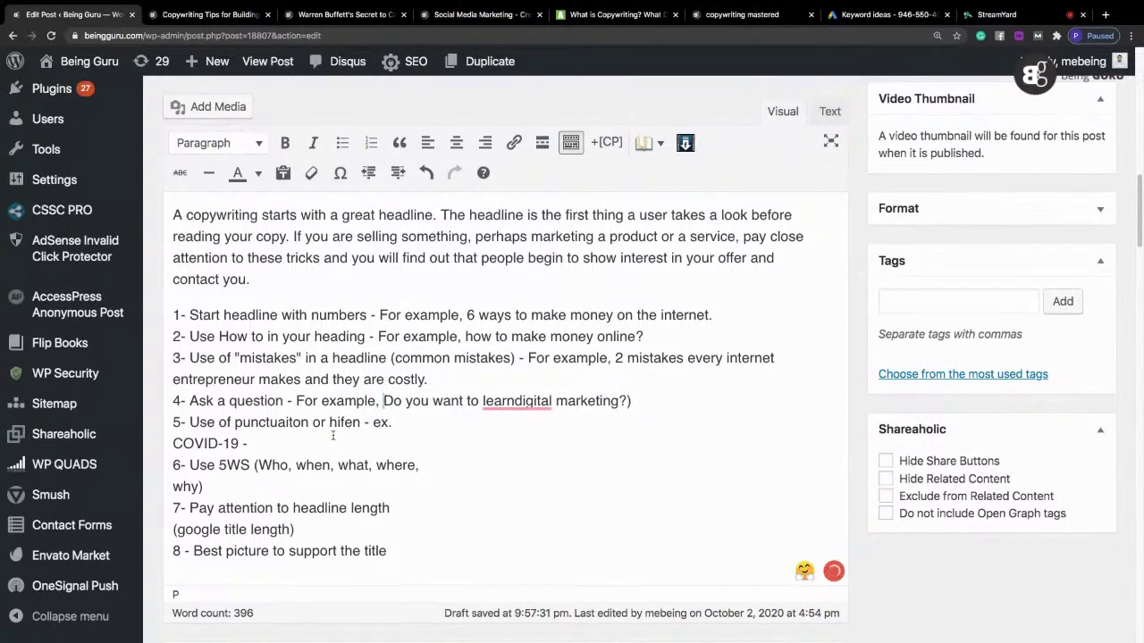
{"action": "mouse_move", "coordinate": [500, 394]}
{"action": "left_click", "coordinate": [581, 434]}
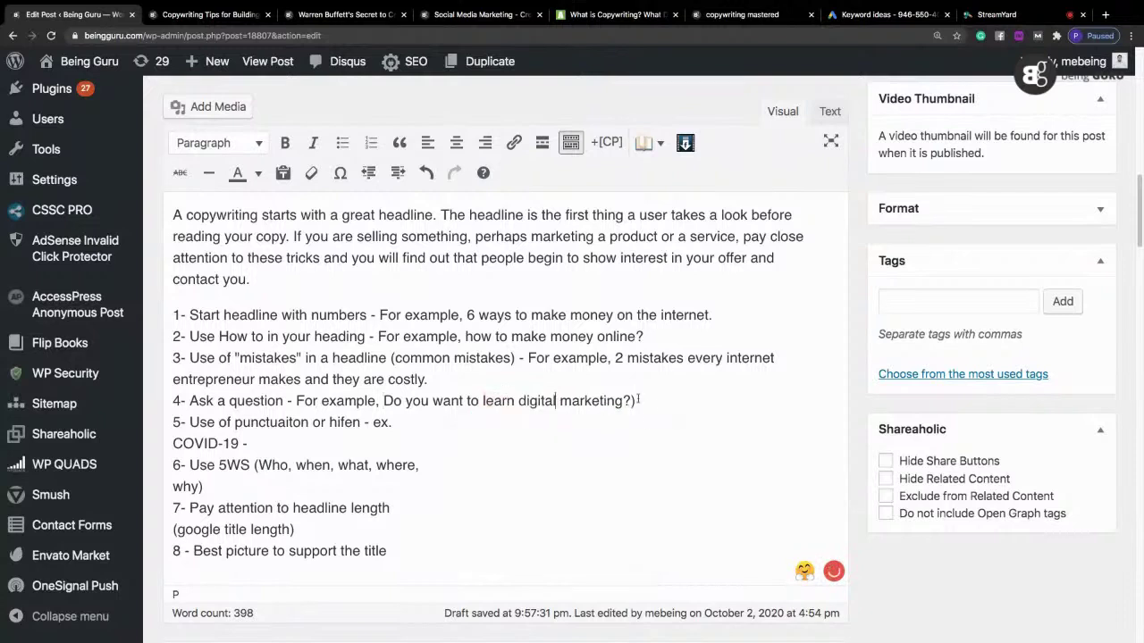
{"action": "left_click_drag", "start_coordinate": [629, 400], "coordinate": [636, 401]}
{"action": "key", "text": "Delete"}
Step: Shorten tip 5 to "Use of punctuation", correcting the spelling and deleting the hyphen wording and COVID-19 example
{"action": "key", "text": "Delete"}
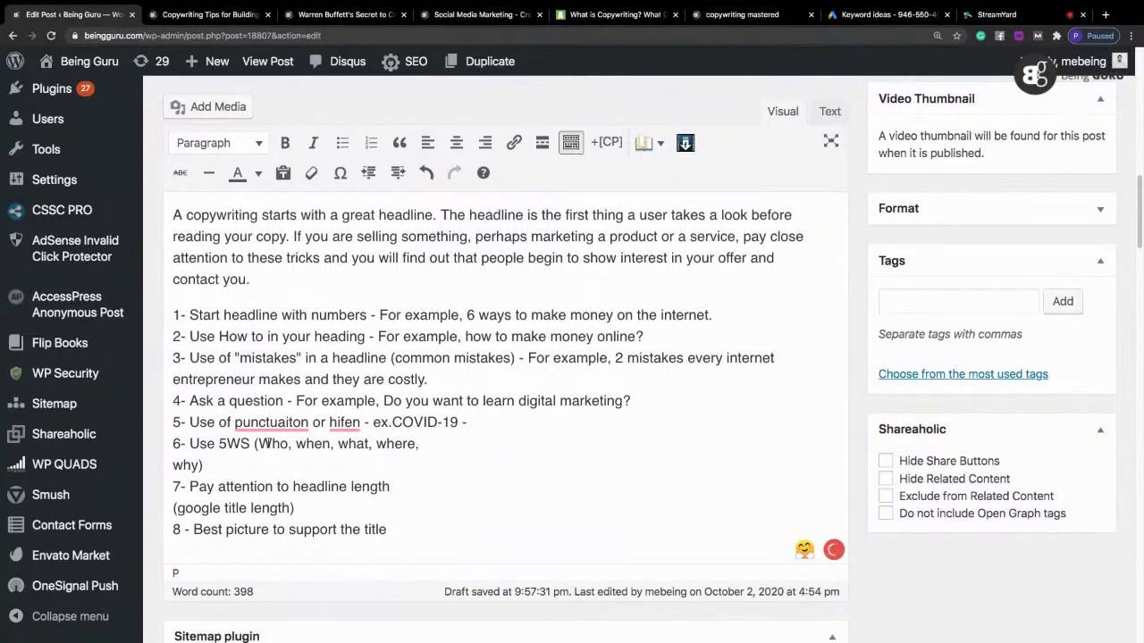
{"action": "mouse_move", "coordinate": [273, 422]}
{"action": "left_click", "coordinate": [286, 456]}
{"action": "mouse_move", "coordinate": [351, 422]}
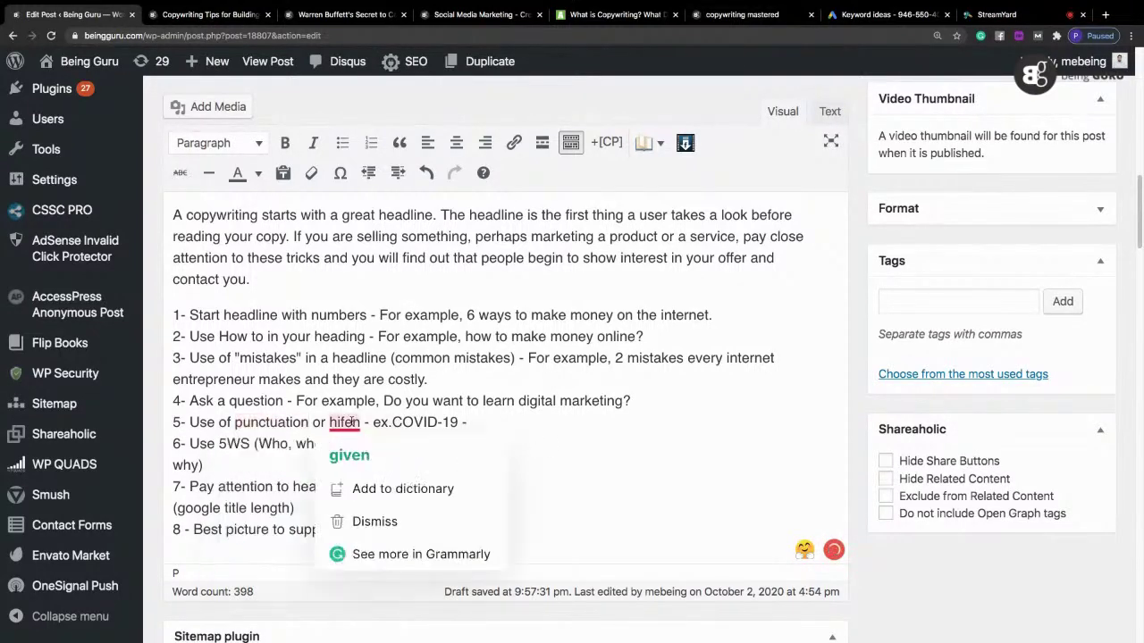
{"action": "left_click_drag", "start_coordinate": [312, 422], "coordinate": [361, 422]}
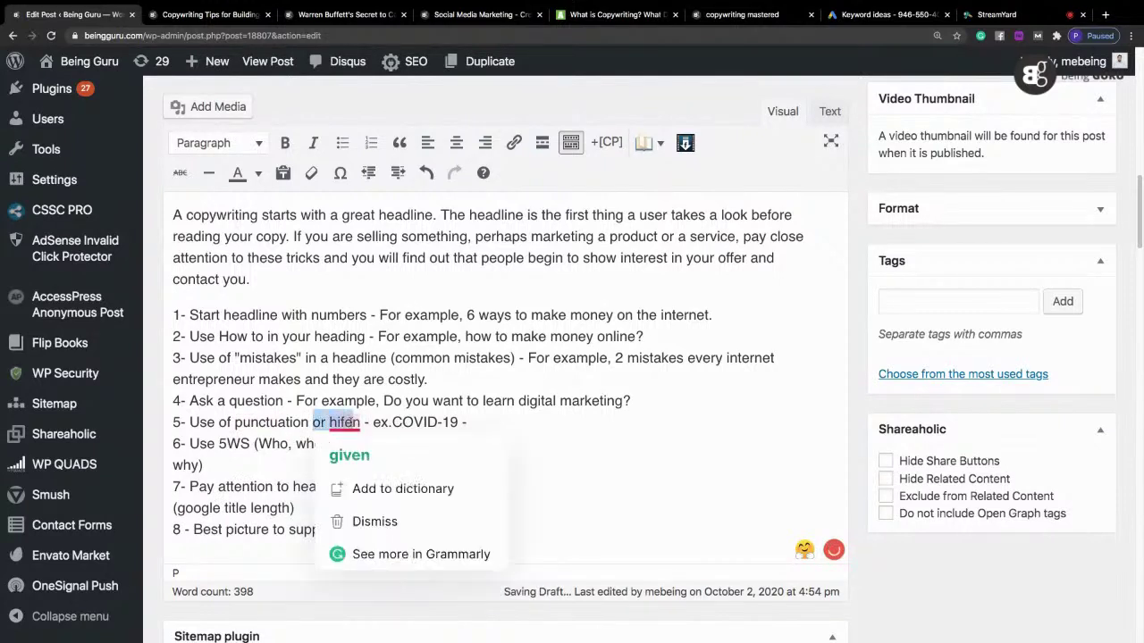
{"action": "key", "text": "BackSpace"}
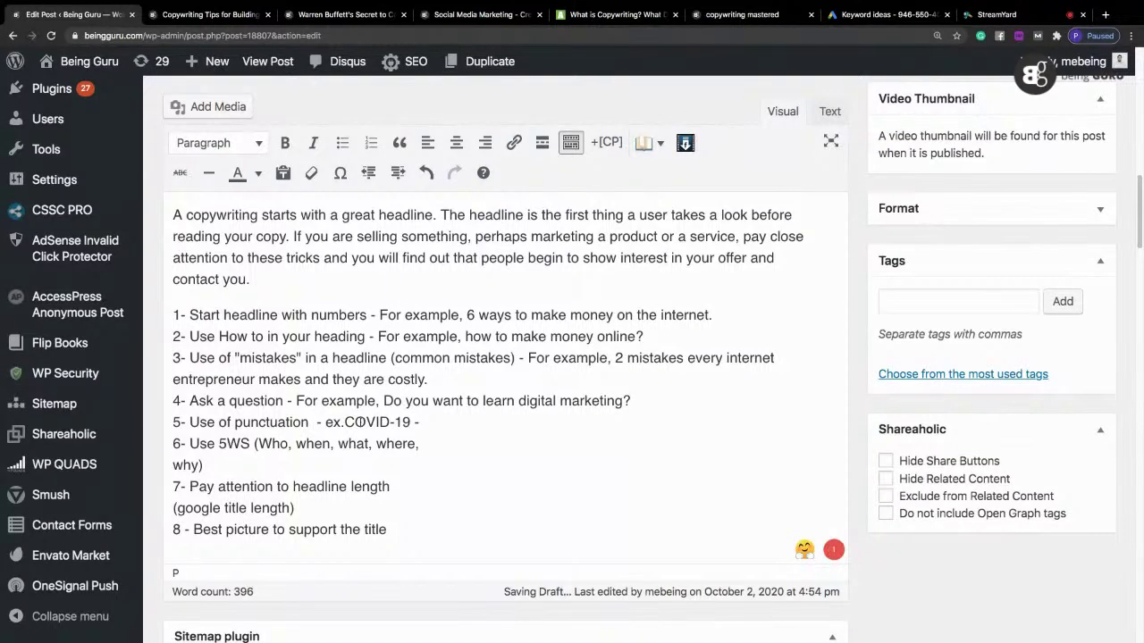
{"action": "key", "text": "shift+End"}
{"action": "key", "text": "BackSpace"}
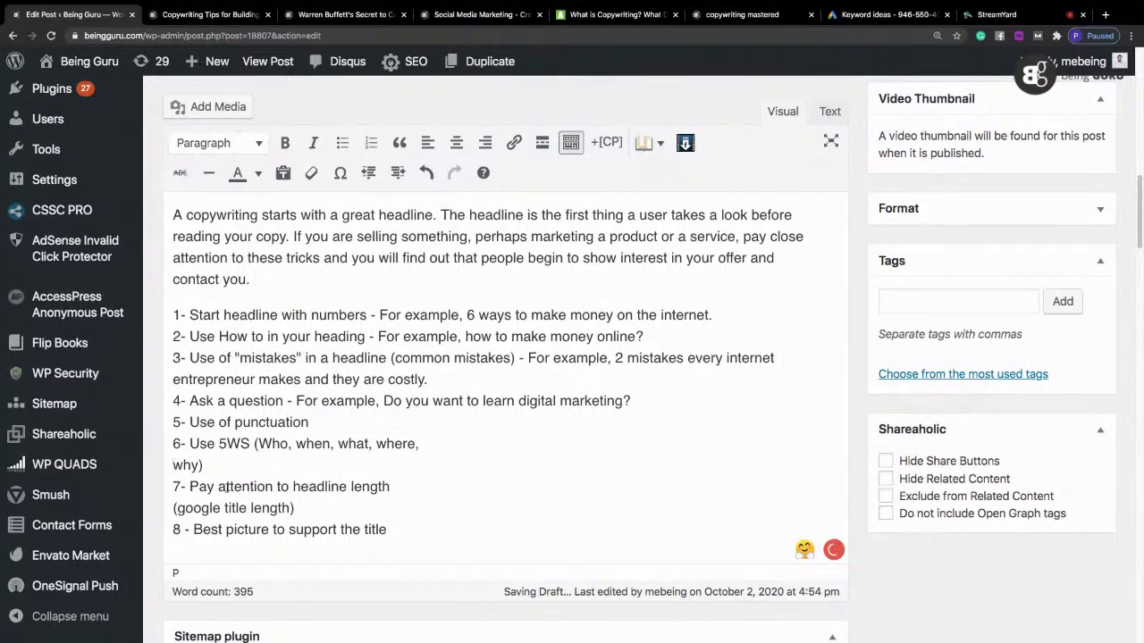
Step: Put tip 6 on a single line and insert "in your heading" after "Use 5WS"
{"action": "key", "text": "BackSpace"}
{"action": "left_click", "coordinate": [255, 443]}
{"action": "type", "text": "in your jhe"}
{"action": "key", "text": "BackSpace"}
{"action": "key", "text": "BackSpace"}
{"action": "key", "text": "BackSpace"}
{"action": "type", "text": "heading "}
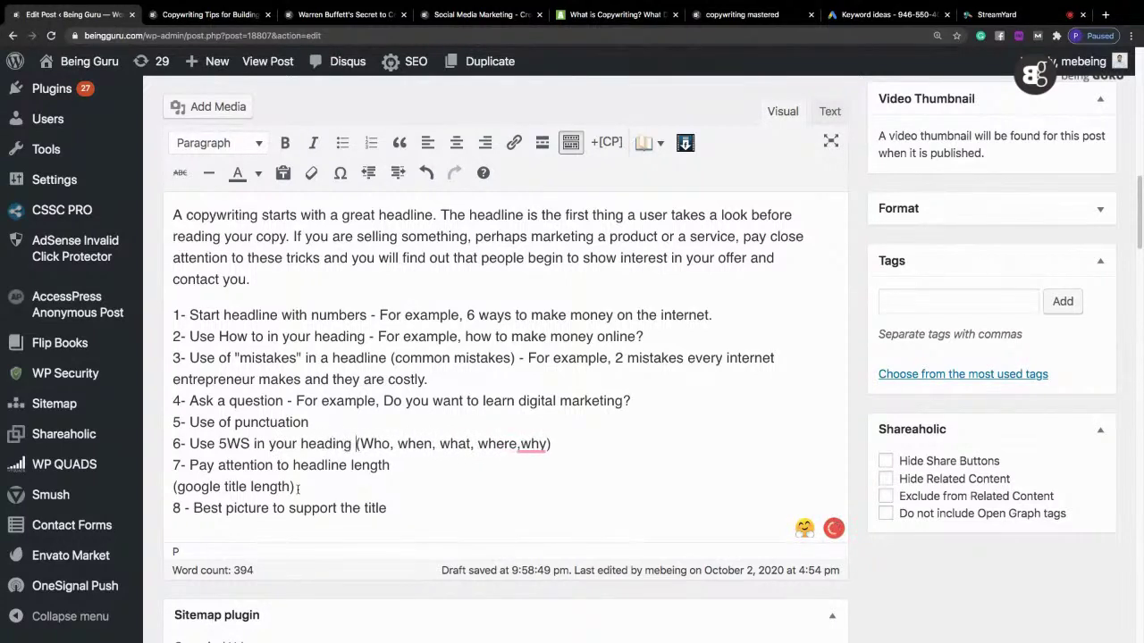
Step: Replace the opening bracket in tip 6 with "- For example,"
{"action": "type", "text": "- For"}
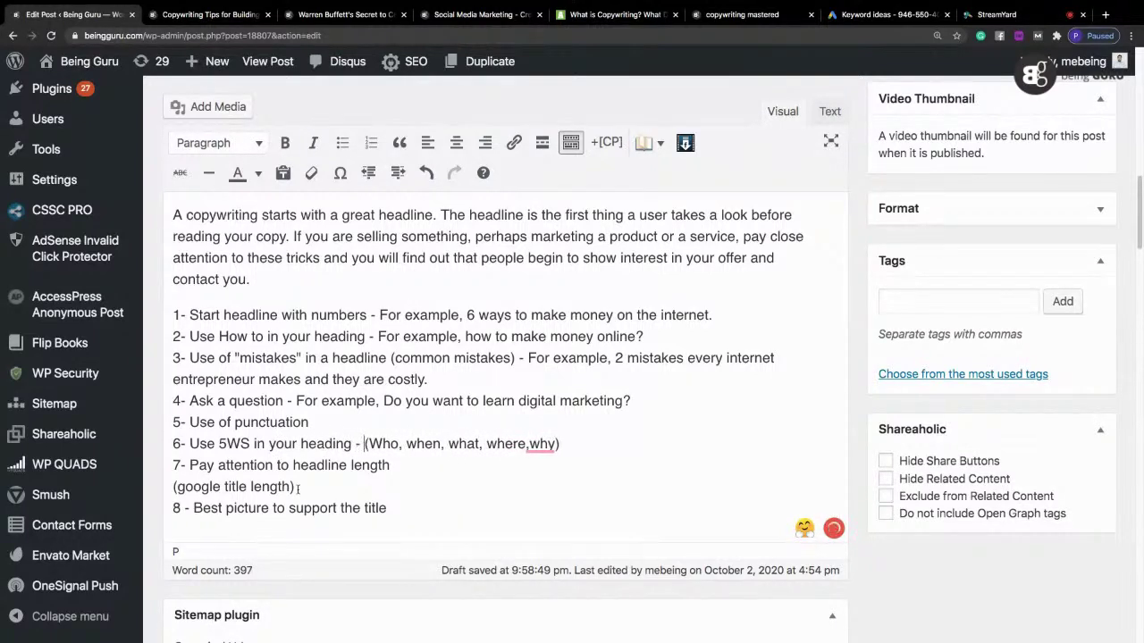
{"action": "type", "text": " example,"}
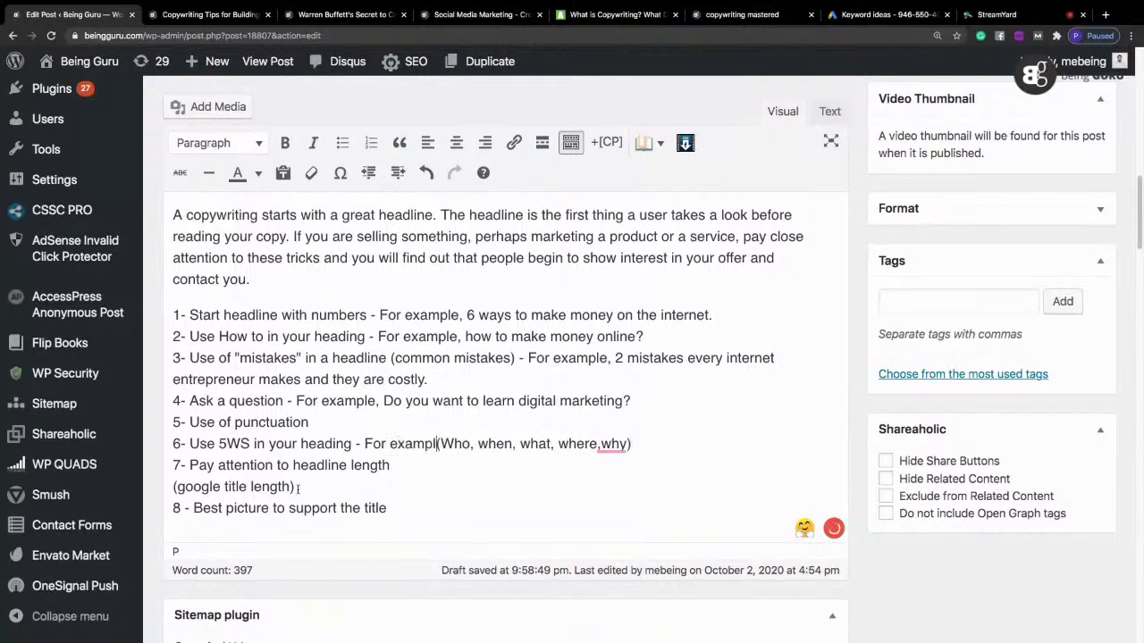
{"action": "key", "text": "Delete"}
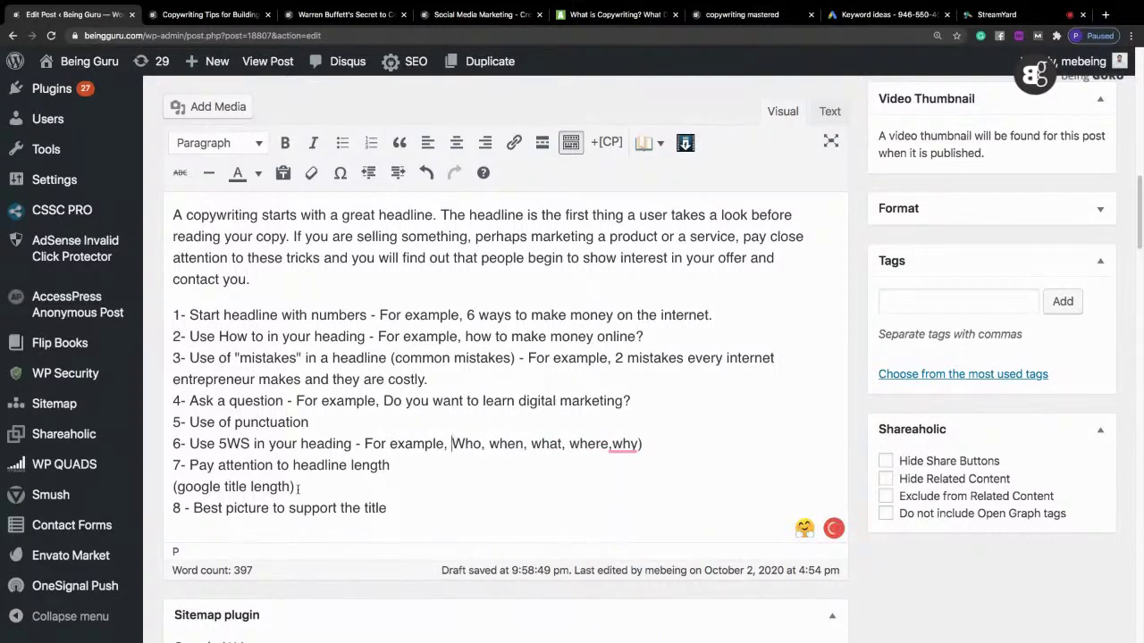
Step: Change the end of tip 6 to "where, and why." without its bracket, and end tips 4 and 5 with full stops
{"action": "left_click", "coordinate": [624, 444]}
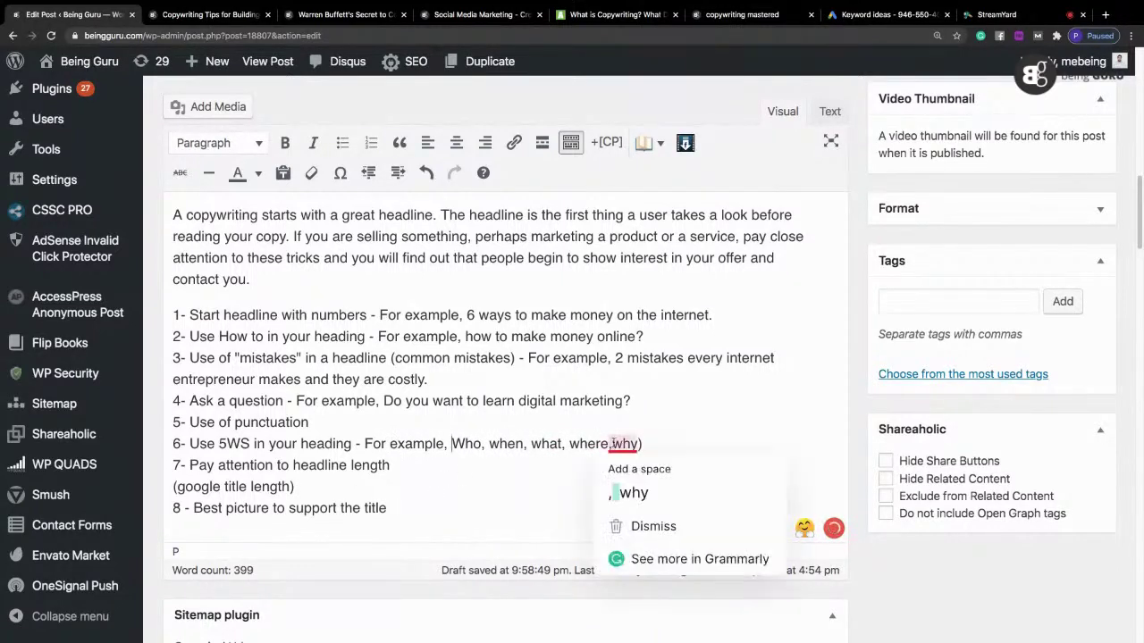
{"action": "left_click", "coordinate": [623, 493]}
{"action": "left_click", "coordinate": [647, 445]}
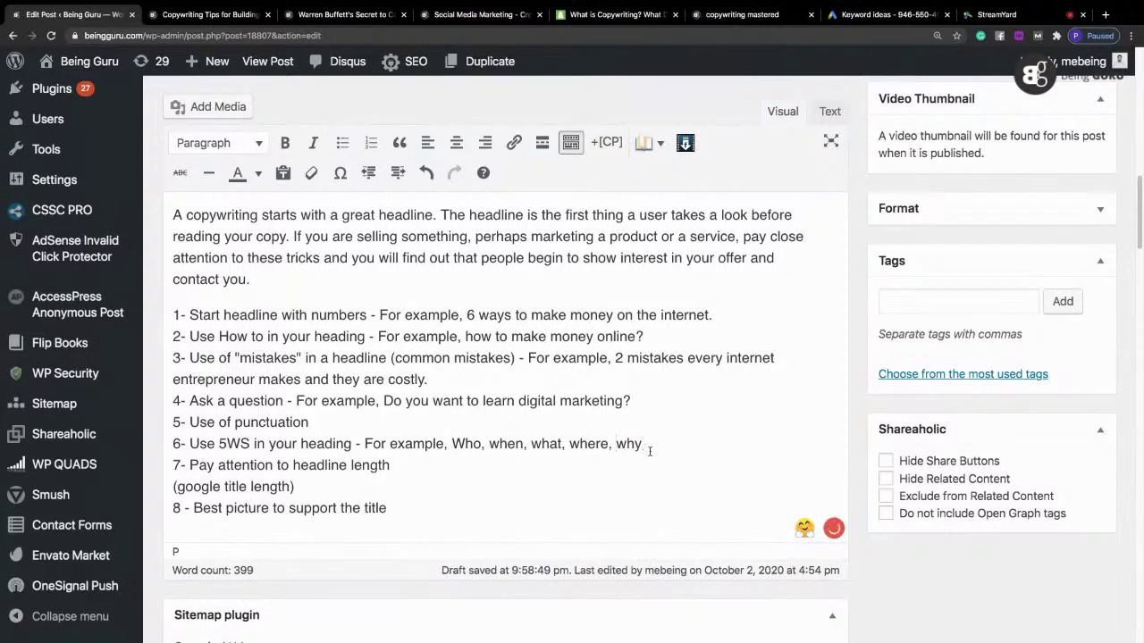
{"action": "type", "text": "and"}
{"action": "left_click", "coordinate": [390, 423]}
{"action": "type", "text": "."}
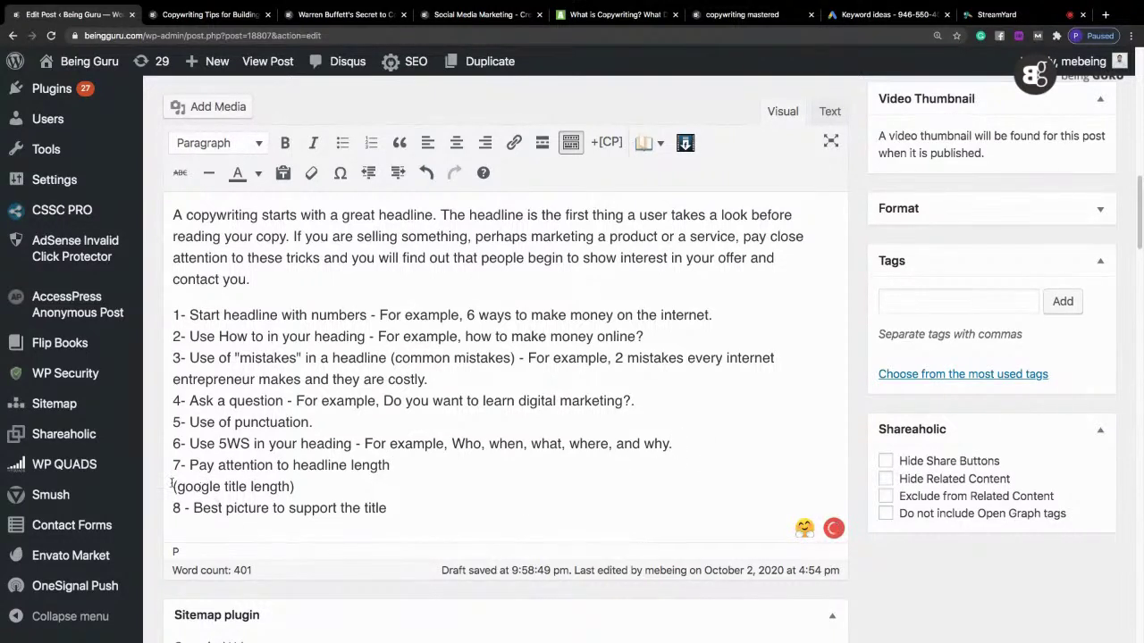
Step: Delete tip 7 on headline length together with its bracketed Google title note
{"action": "triple_click", "coordinate": [222, 486]}
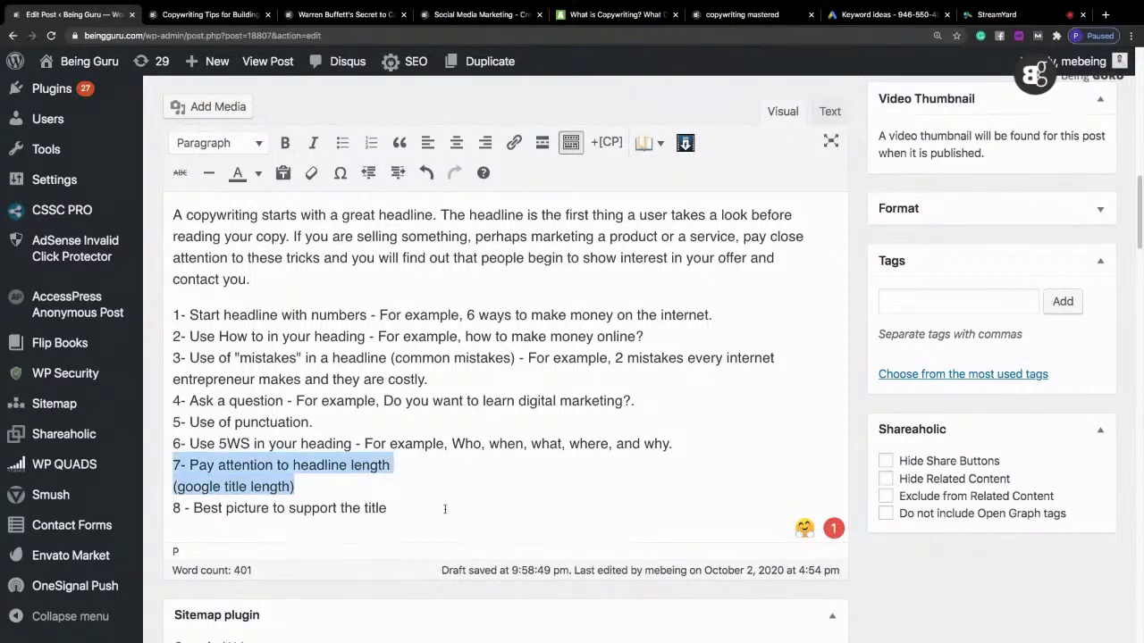
{"action": "key", "text": "BackSpace"}
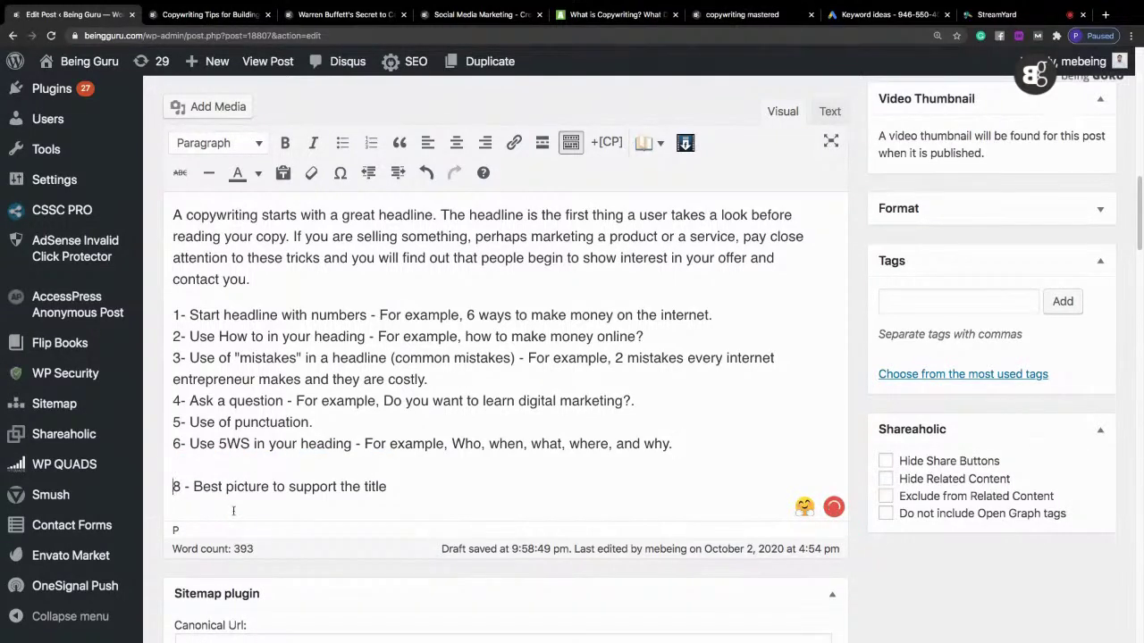
Step: Remove the blank line above the last headline tip and renumber that tip as "7 - "
{"action": "key", "text": "BackSpace"}
{"action": "key", "text": "shift+Right"}
{"action": "type", "text": "7 - "}
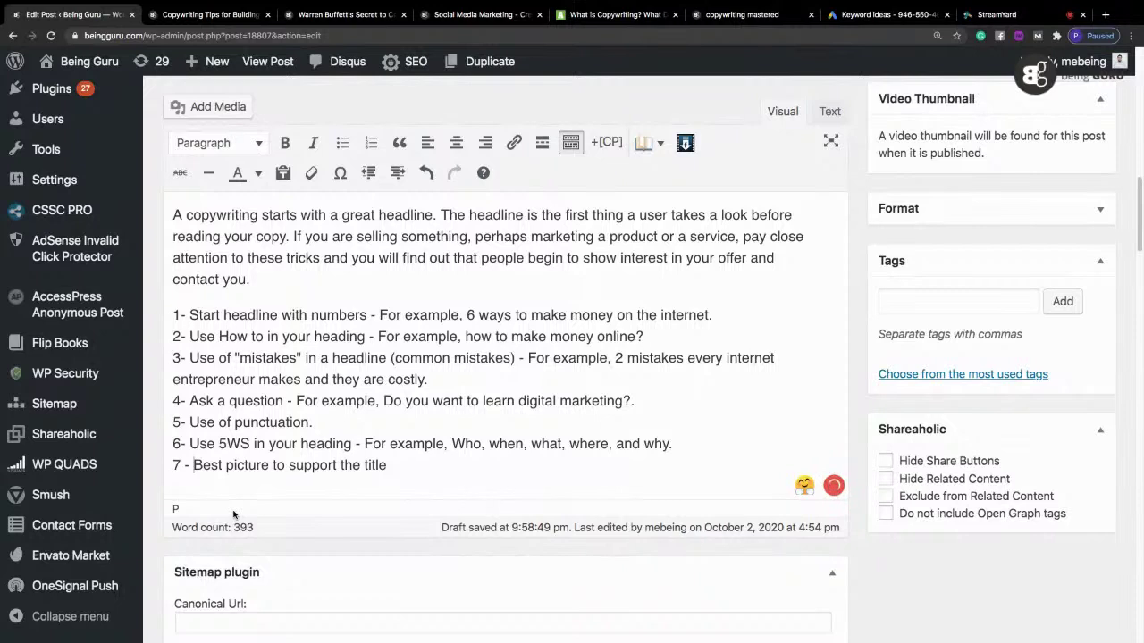
Step: Replace the wording of tip 7 with "Always support your copy with a relevant picture. It creates better engagement."
{"action": "type", "text": "Always supop"}
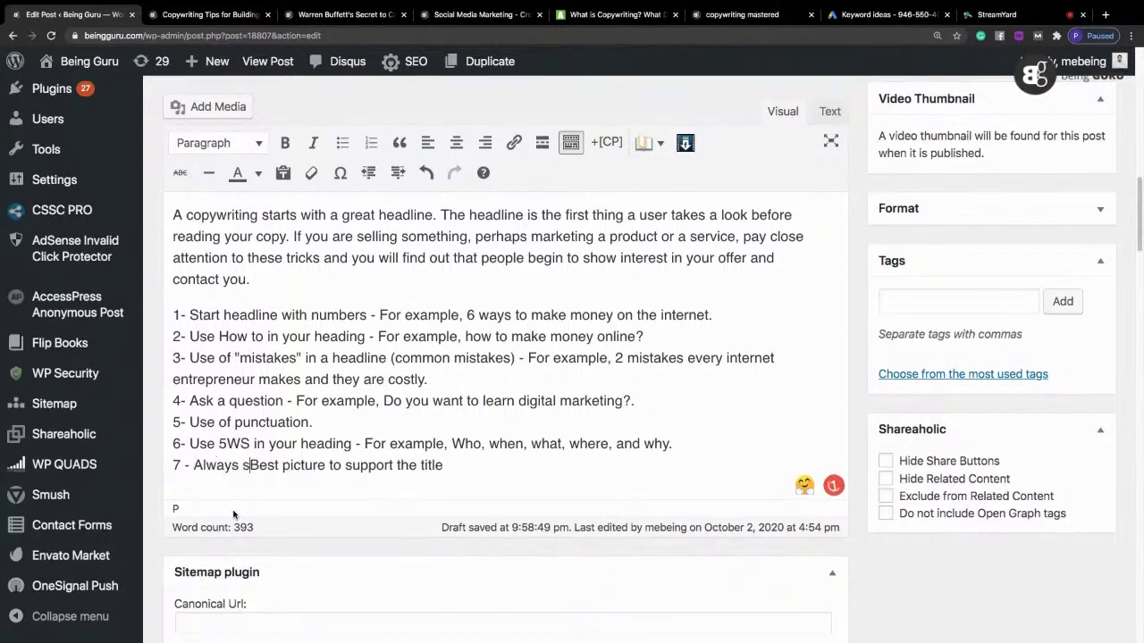
{"action": "key", "text": "BackSpace"}
{"action": "key", "text": "BackSpace"}
{"action": "type", "text": "port yo"}
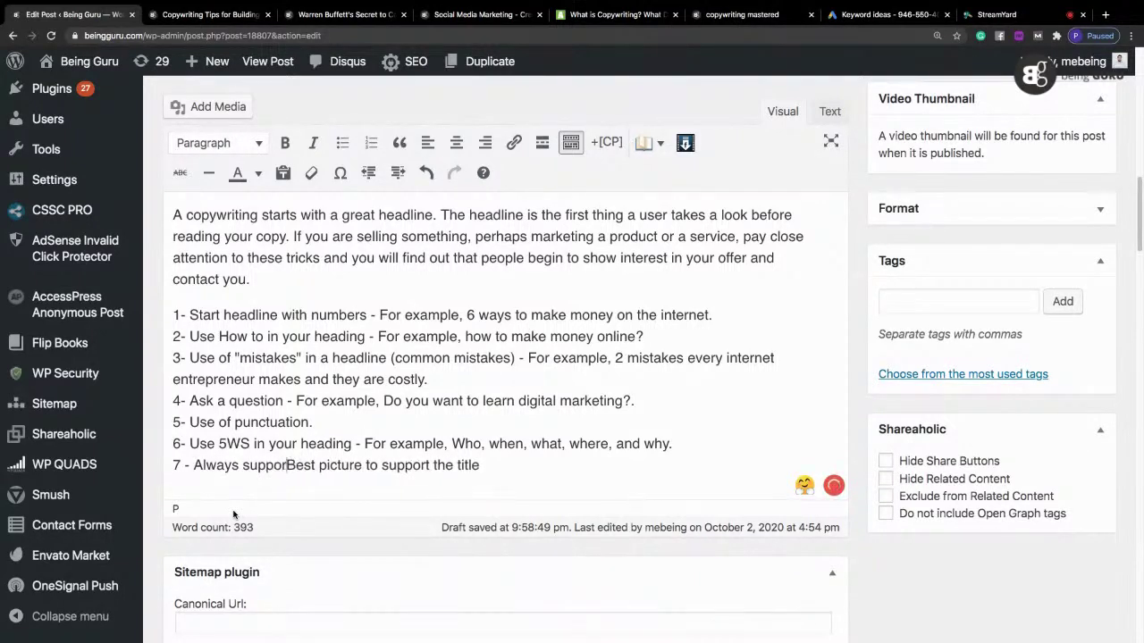
{"action": "type", "text": "ur copy with a"}
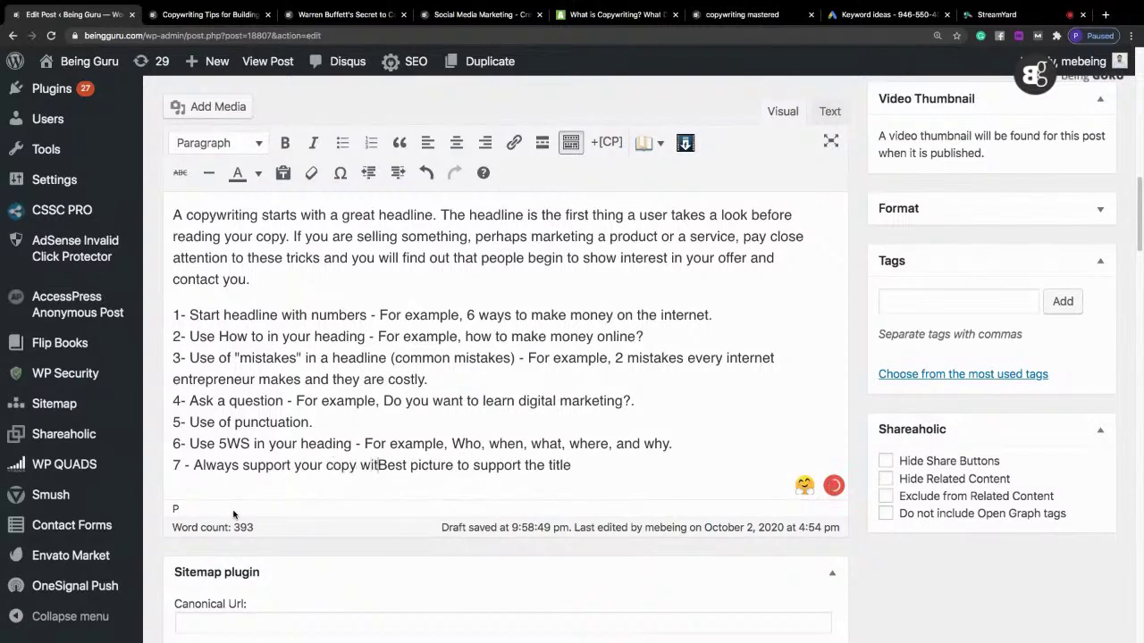
{"action": "type", "text": " relevant "}
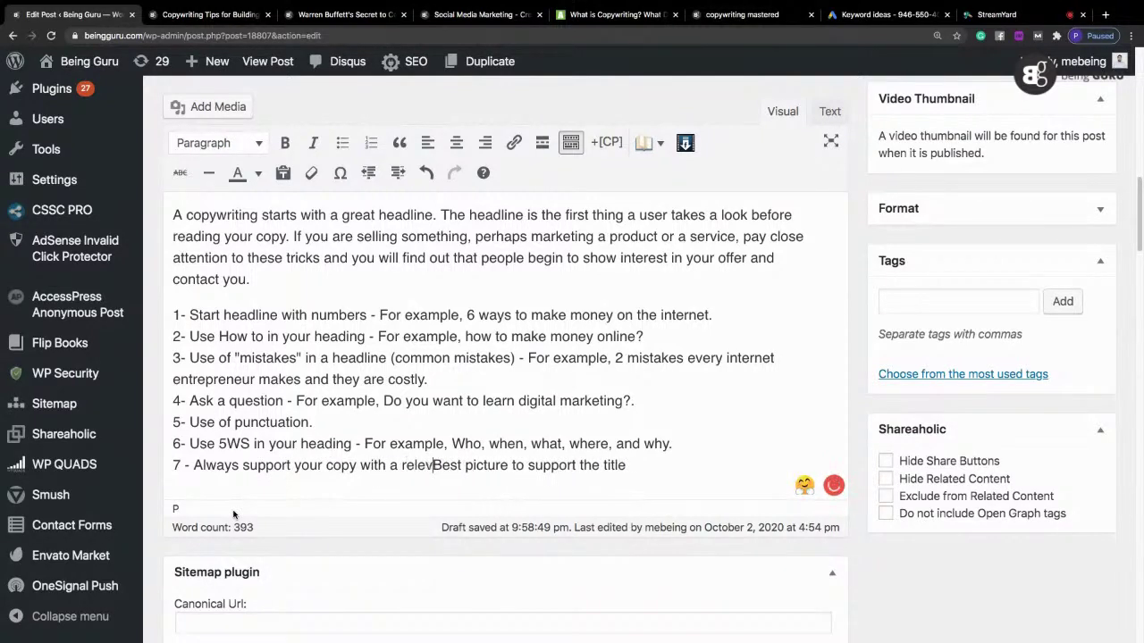
{"action": "type", "text": "picture. It "}
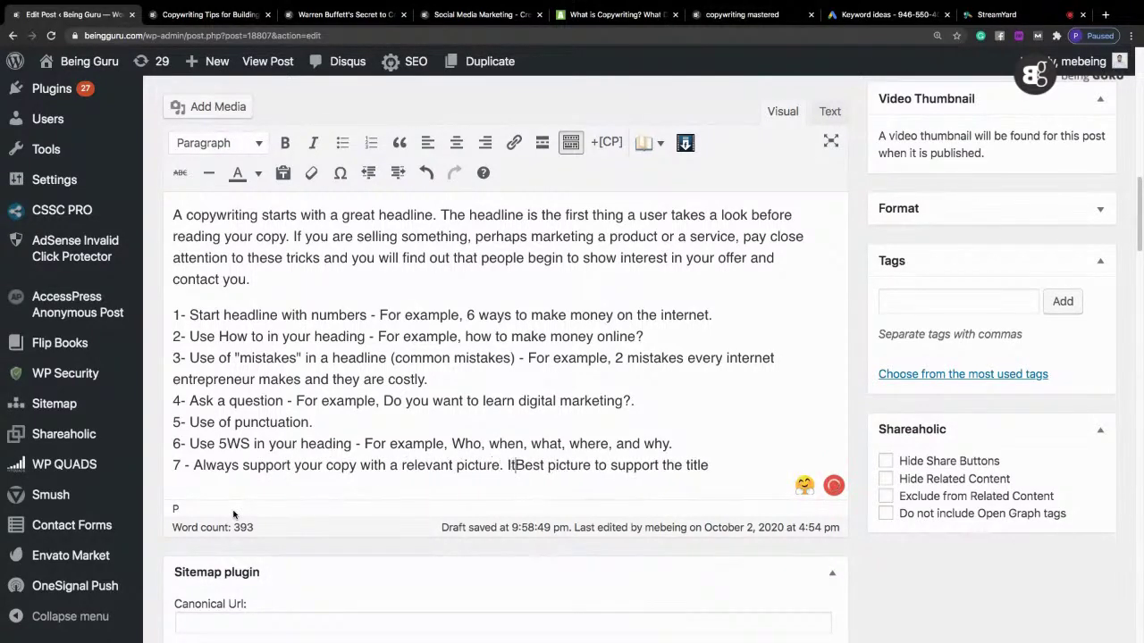
{"action": "type", "text": "creates "}
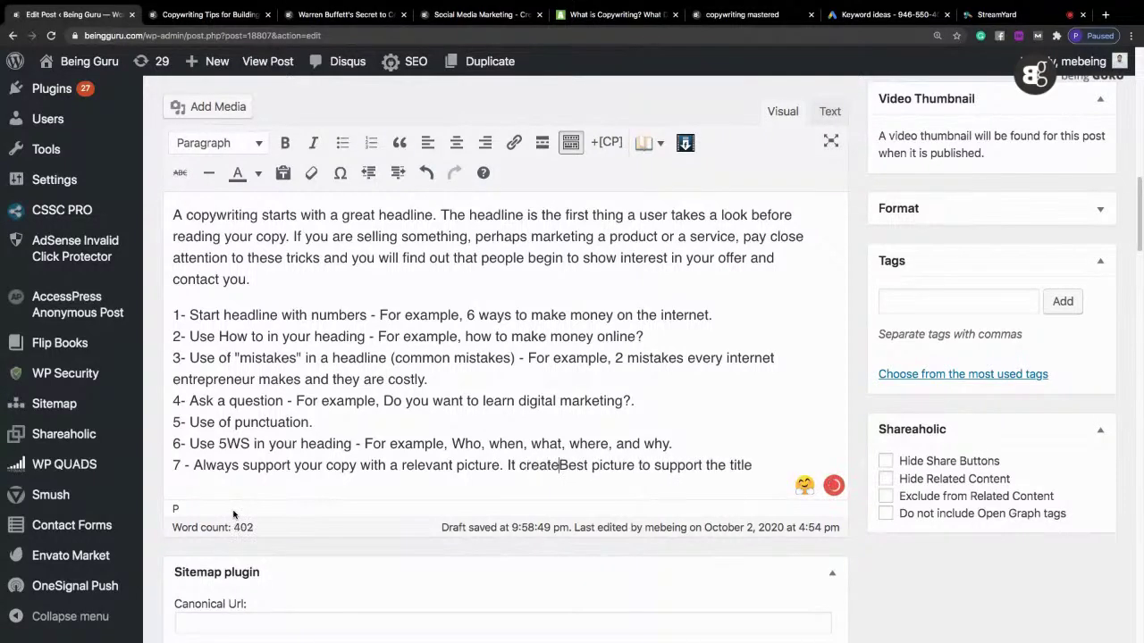
{"action": "type", "text": "better e"}
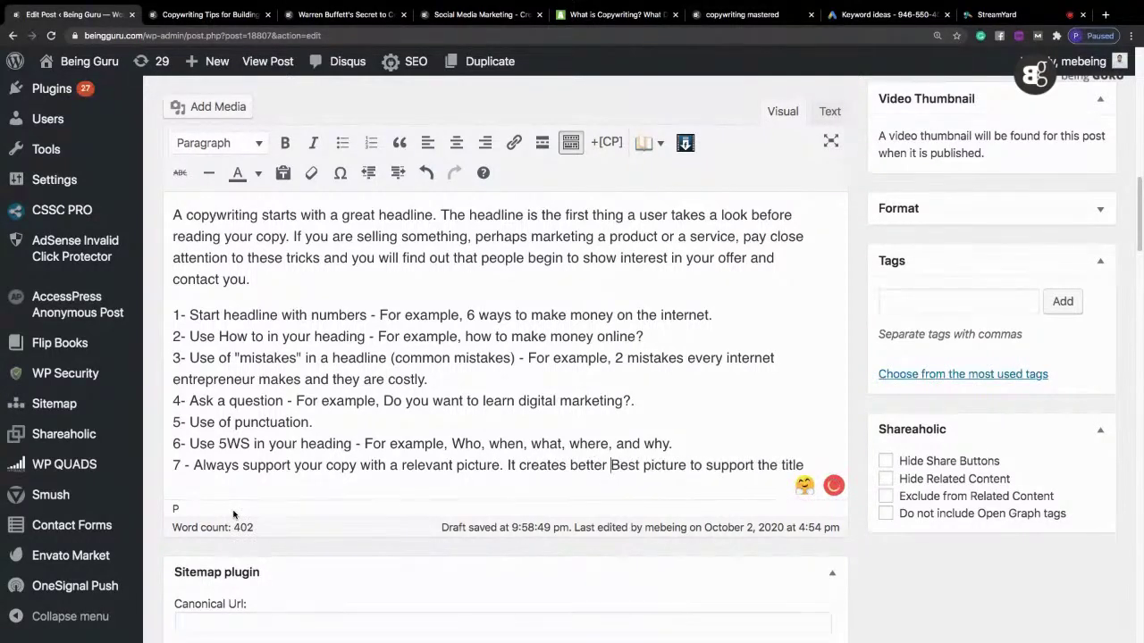
{"action": "type", "text": "ngagem"}
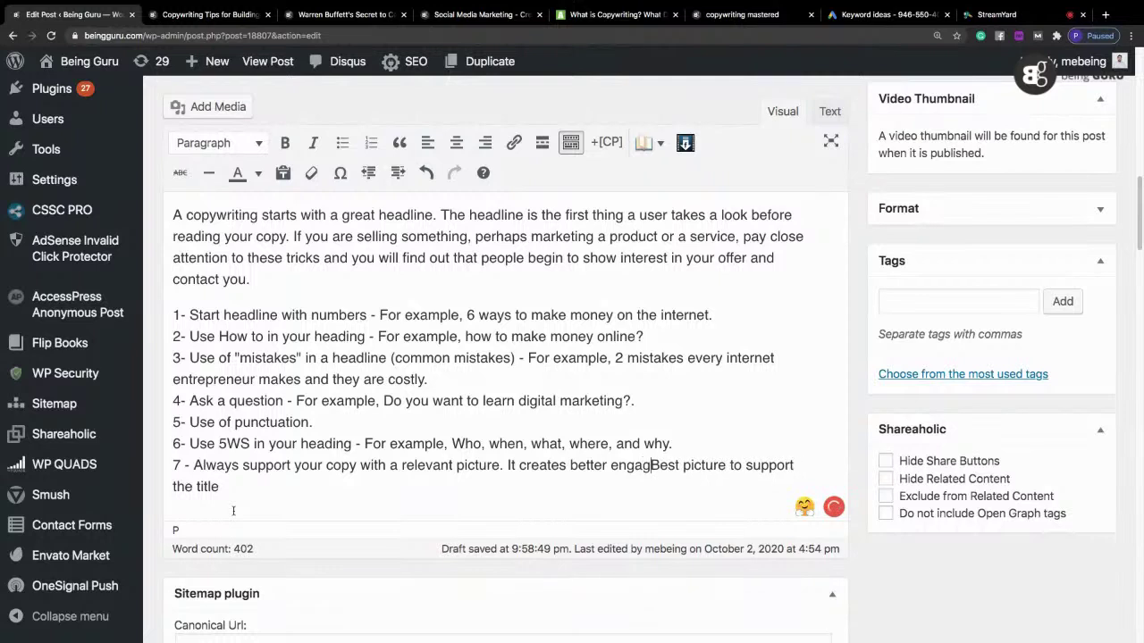
{"action": "type", "text": "ent."}
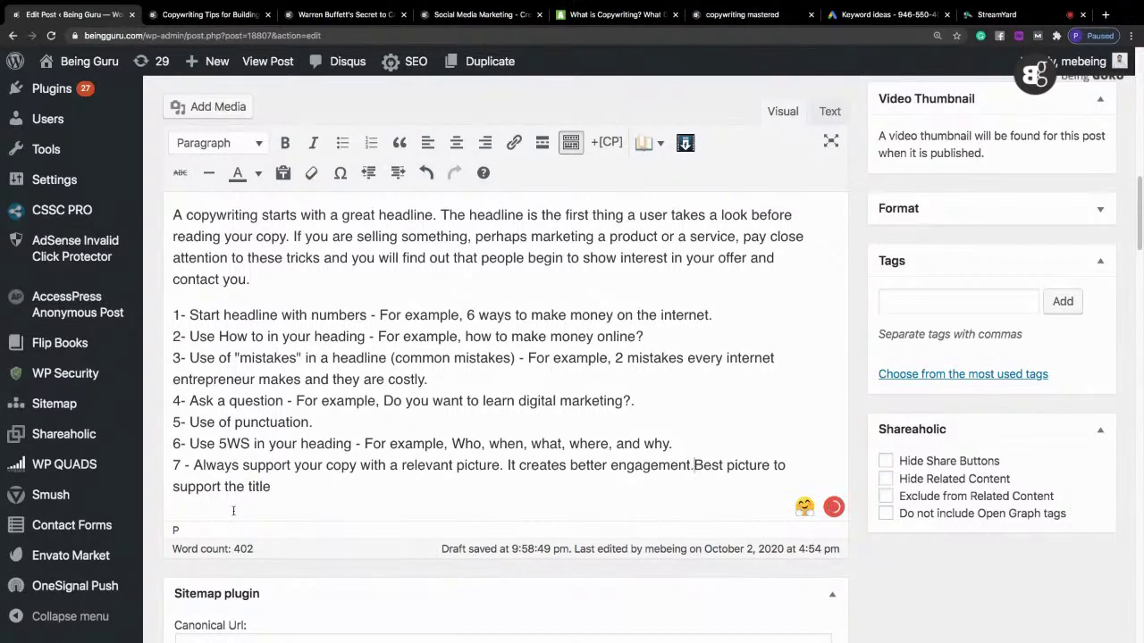
{"action": "key", "text": "shift+alt+Down"}
{"action": "key", "text": "BackSpace"}
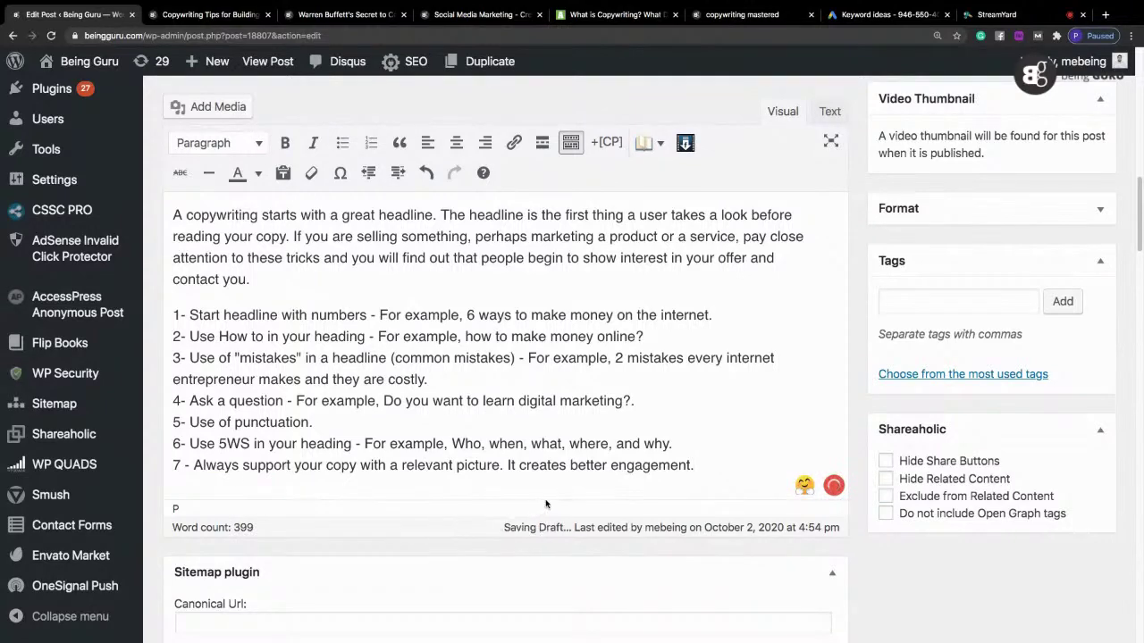
Step: Switch to the "copywriting mastered" PDF and copy the section 4 title "Flip Features into benefits" without its number
{"action": "left_click_drag", "start_coordinate": [1141, 243], "coordinate": [1137, 131]}
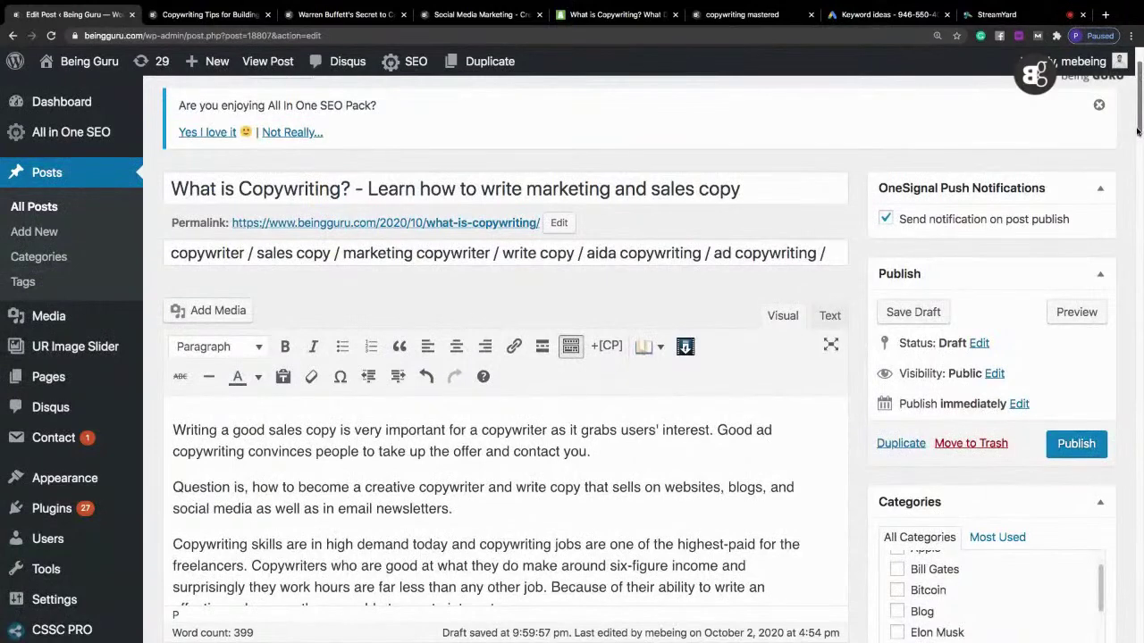
{"action": "left_click", "coordinate": [733, 14]}
{"action": "left_click_drag", "start_coordinate": [1133, 293], "coordinate": [1140, 440]}
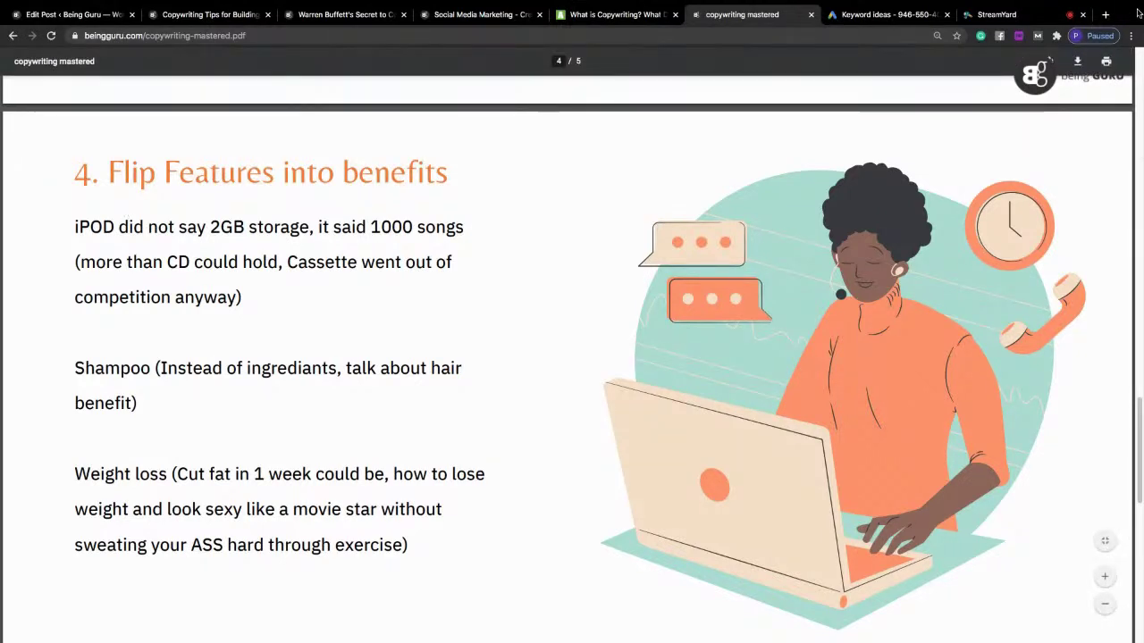
{"action": "mouse_move", "coordinate": [501, 2]}
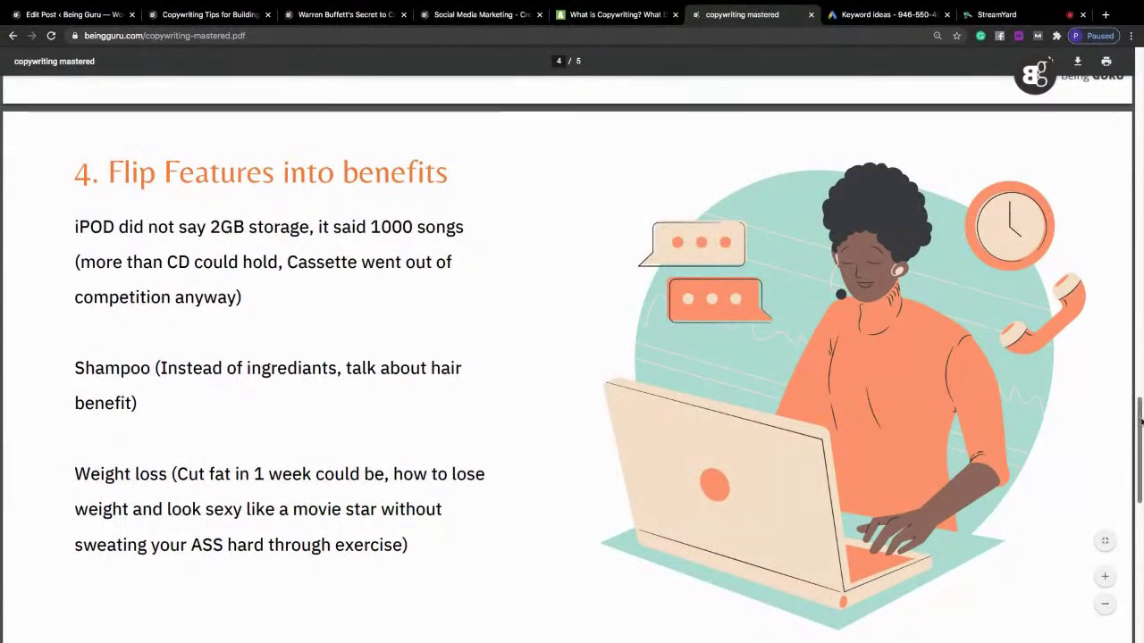
{"action": "scroll", "coordinate": [626, 366], "scroll_direction": "up", "scroll_amount": 2}
{"action": "left_click_drag", "start_coordinate": [108, 358], "coordinate": [257, 36]}
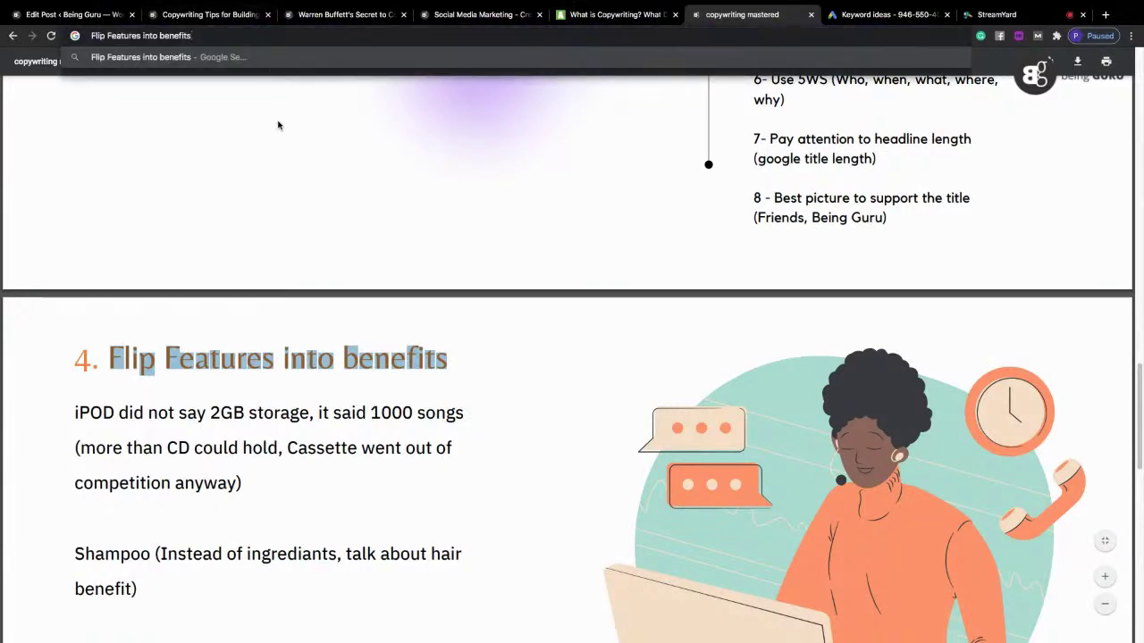
{"action": "key", "text": "ctrl+a"}
{"action": "key", "text": "ctrl+c"}
{"action": "key", "text": "BackSpace"}
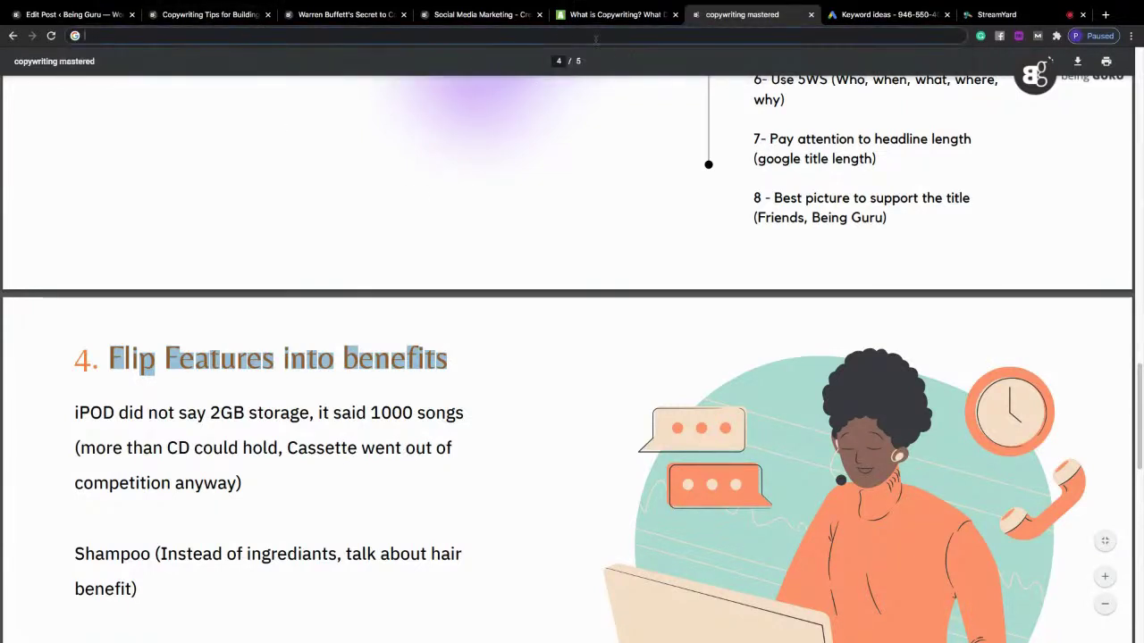
Step: Check the viewer comments in the StreamYard broadcast and return to the WordPress post
{"action": "left_click", "coordinate": [71, 14]}
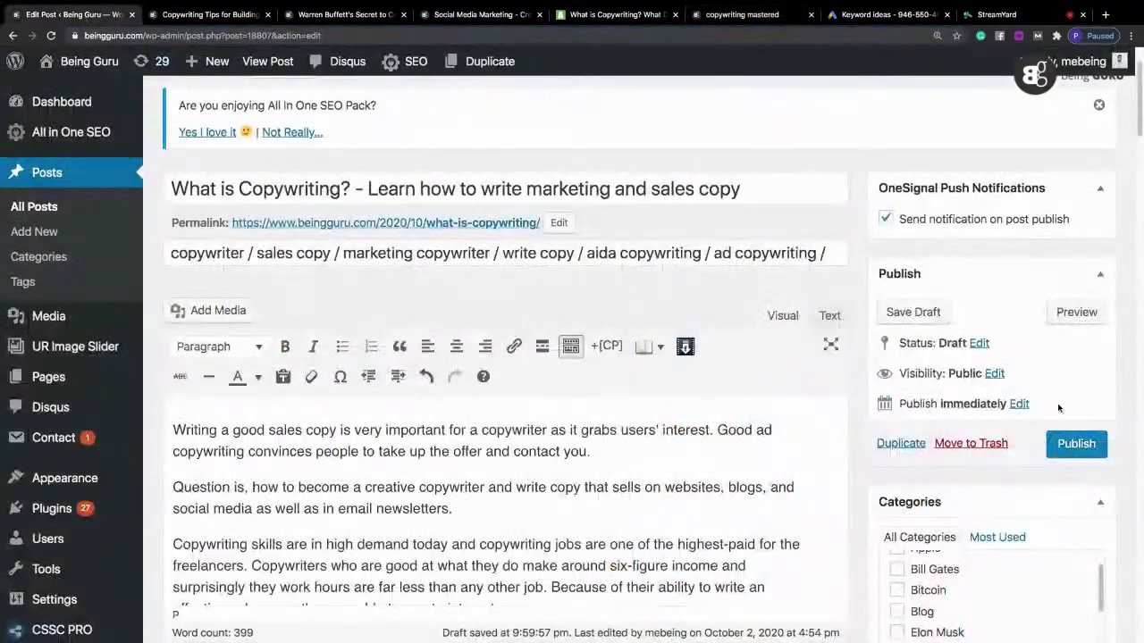
{"action": "left_click", "coordinate": [996, 15]}
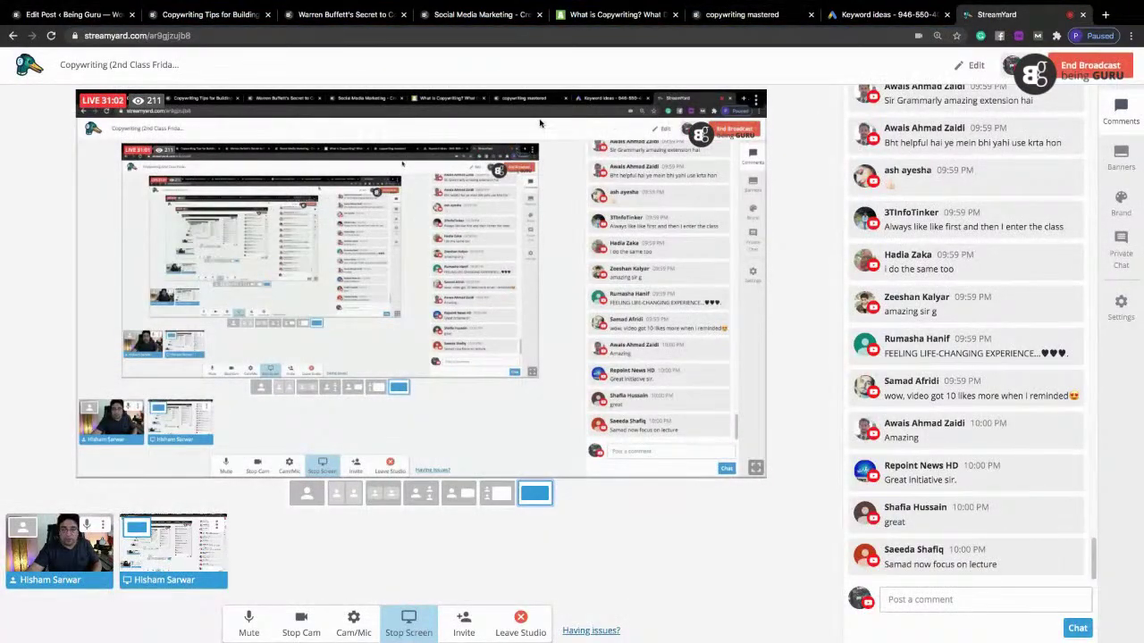
{"action": "left_click", "coordinate": [79, 18]}
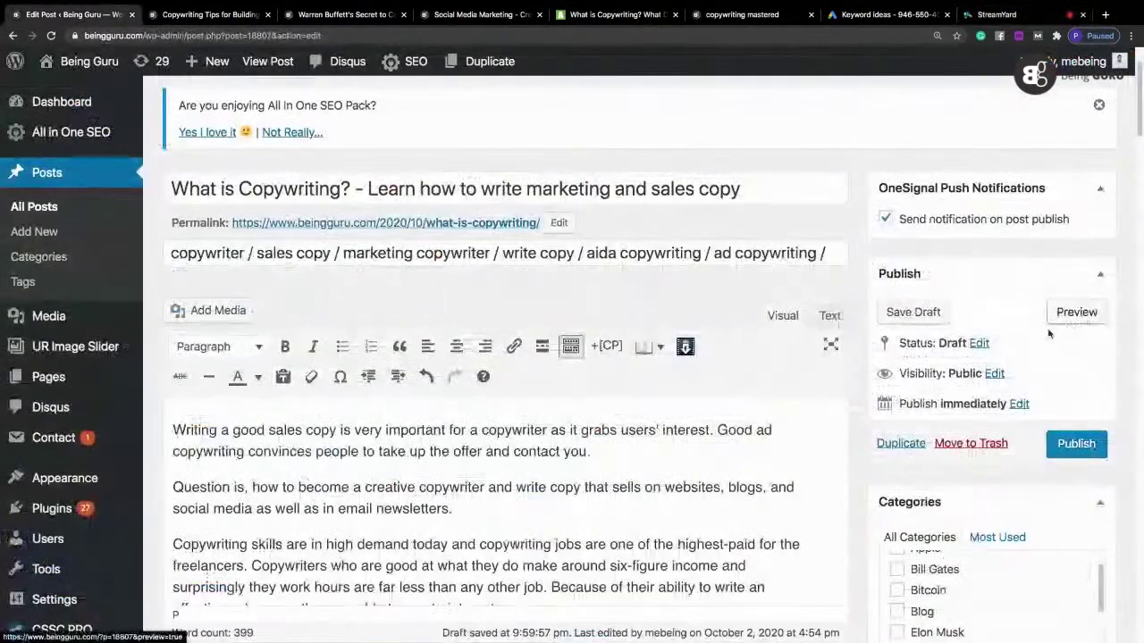
Step: Paste "Flip Features into benefits" on a new line after tip 7, add a colon, and format it as Heading 2
{"action": "scroll", "coordinate": [1140, 181], "scroll_direction": "down", "scroll_amount": 5}
{"action": "scroll", "coordinate": [1140, 181], "scroll_direction": "down", "scroll_amount": 10}
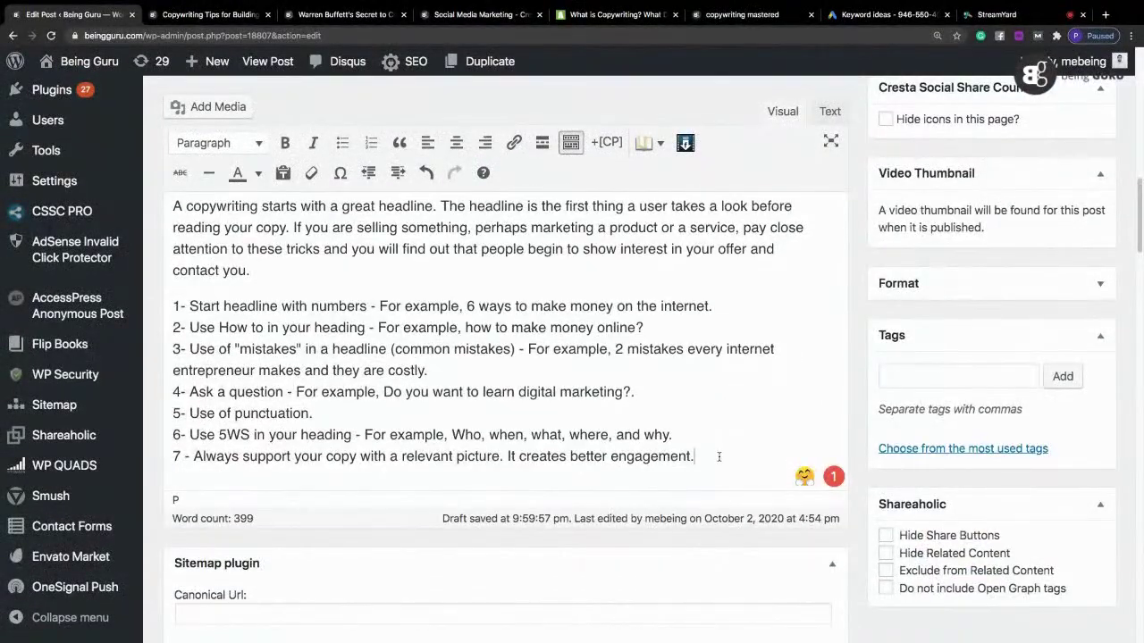
{"action": "left_click", "coordinate": [719, 456]}
{"action": "key", "text": "Return"}
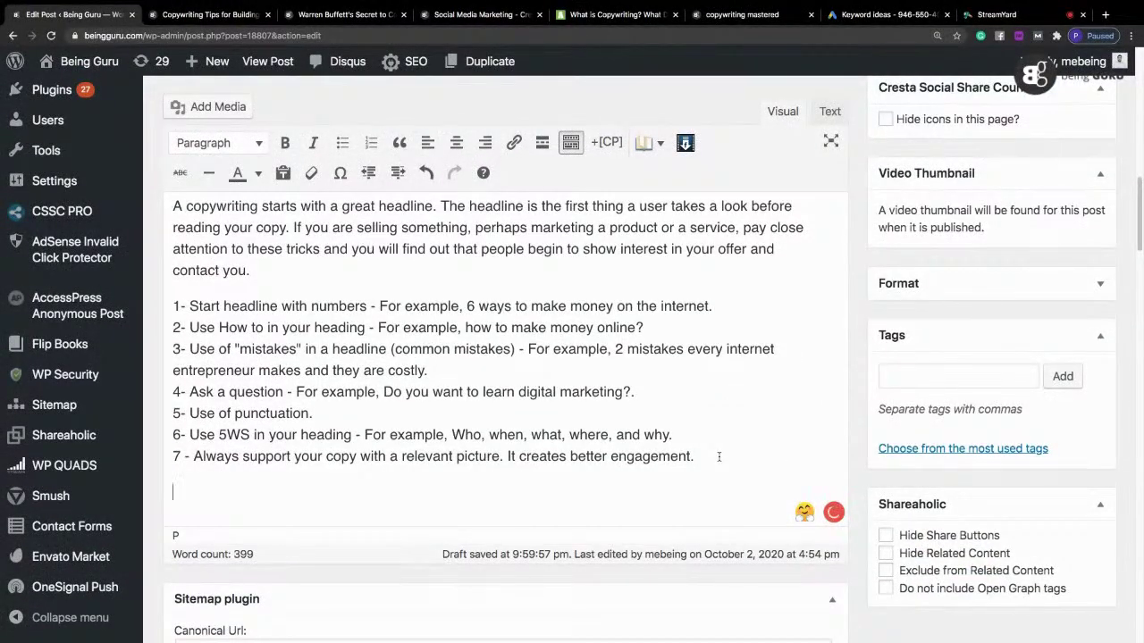
{"action": "key", "text": "ctrl+v"}
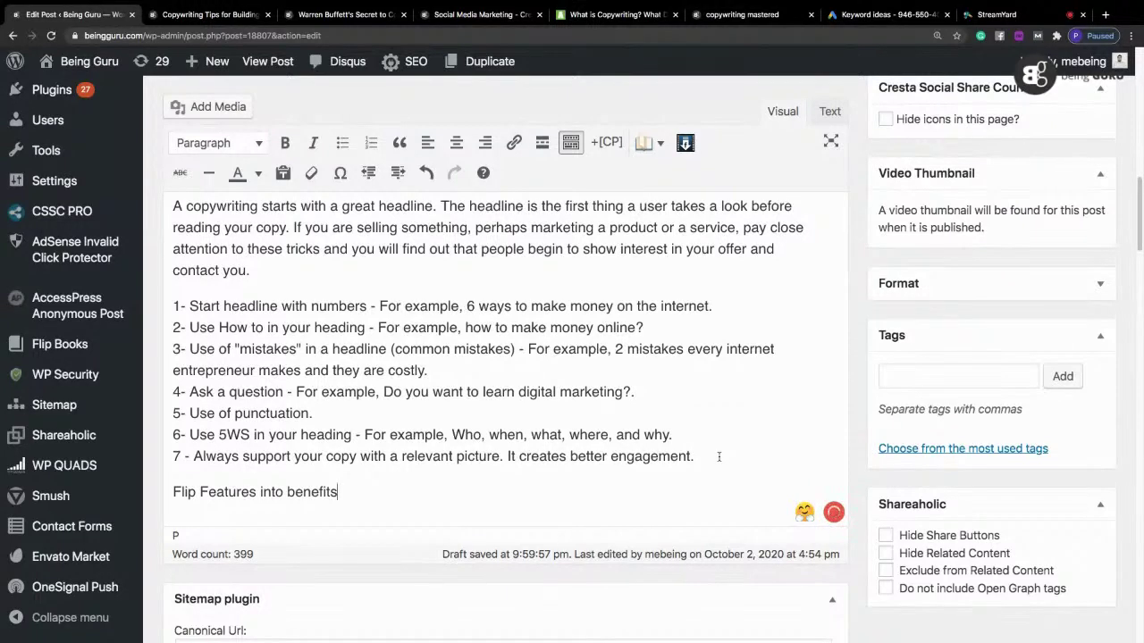
{"action": "type", "text": ":"}
{"action": "left_click", "coordinate": [248, 147]}
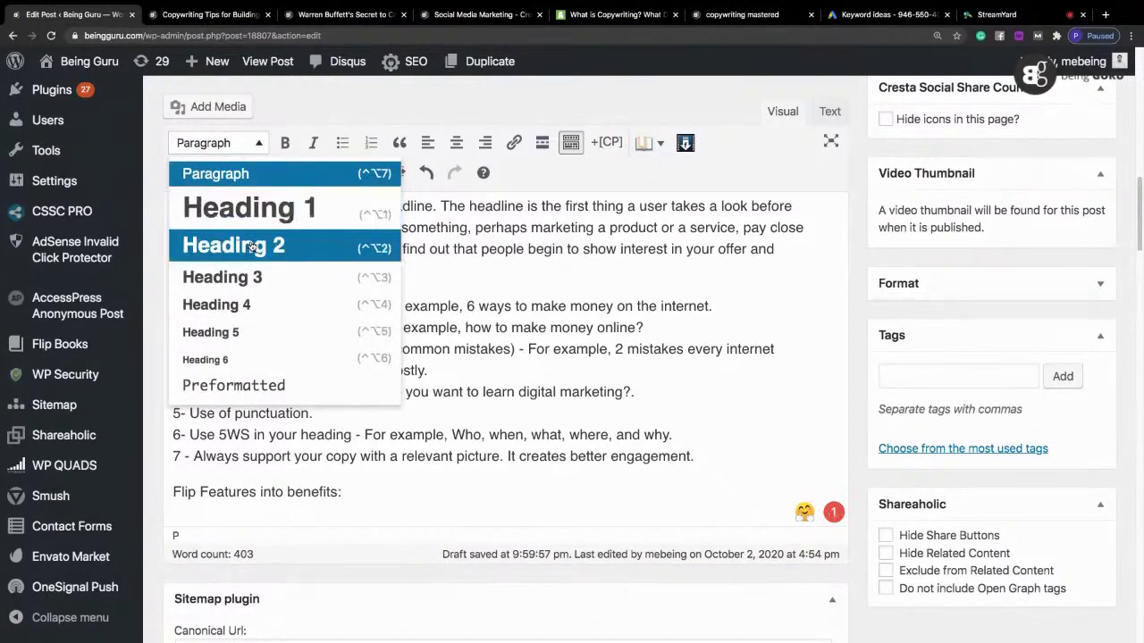
{"action": "left_click", "coordinate": [253, 247]}
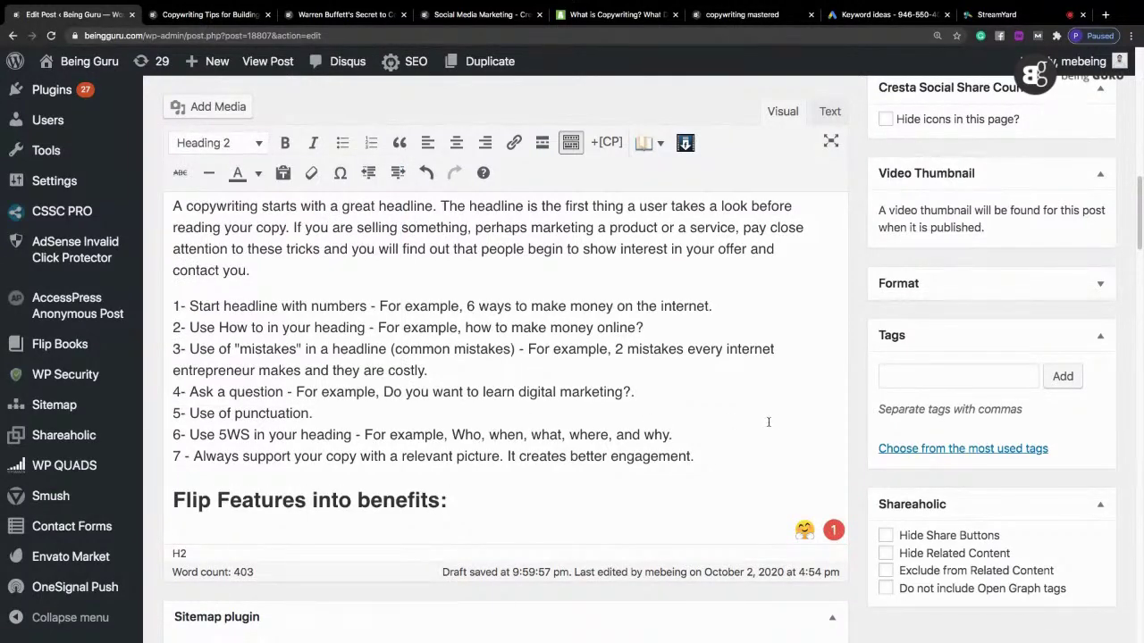
Step: Review the target keyword list below the post's permalink
{"action": "scroll", "coordinate": [1140, 251], "scroll_direction": "up", "scroll_amount": 2}
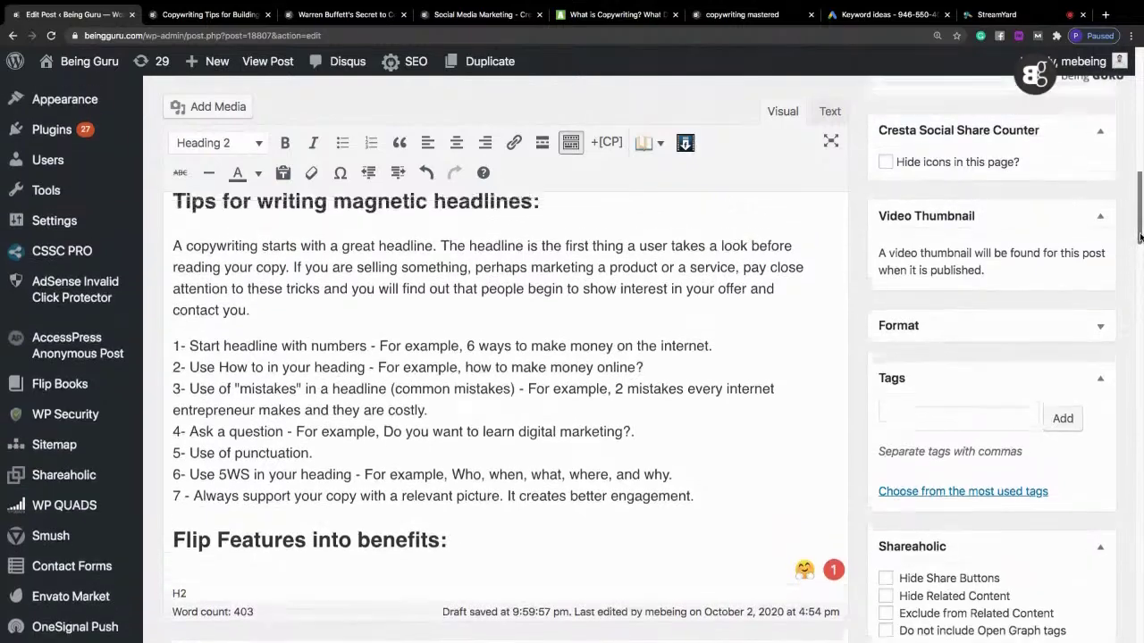
{"action": "left_click_drag", "start_coordinate": [1140, 222], "coordinate": [1140, 134]}
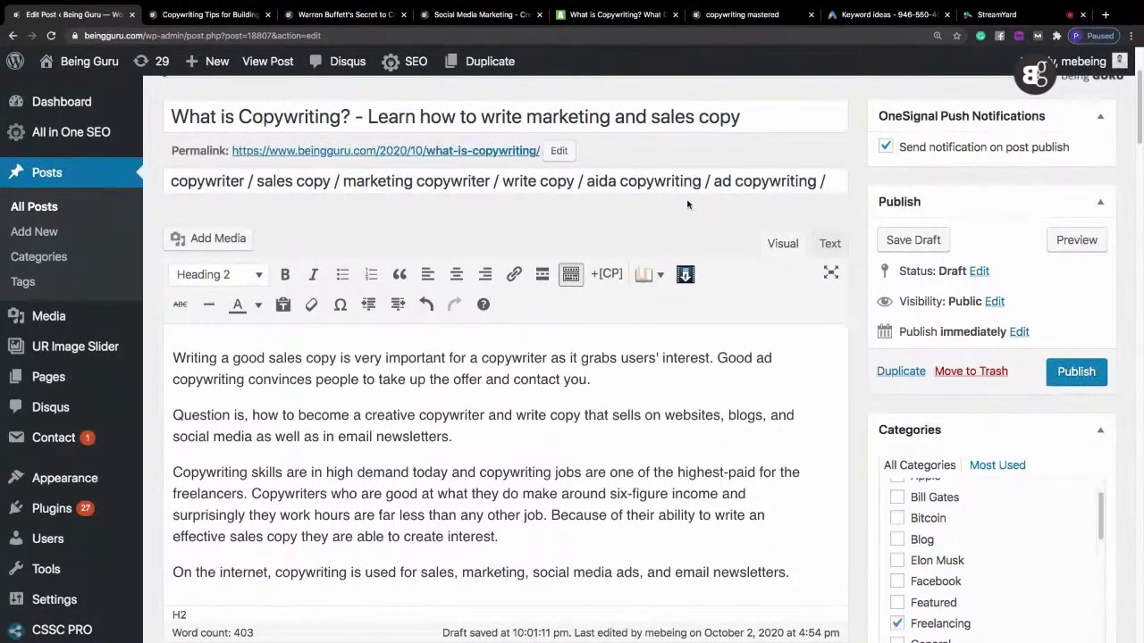
{"action": "mouse_move", "coordinate": [1140, 116]}
{"action": "left_mouse_down"}
{"action": "mouse_move", "coordinate": [1139, 135]}
{"action": "mouse_move", "coordinate": [1139, 104]}
{"action": "left_mouse_up"}
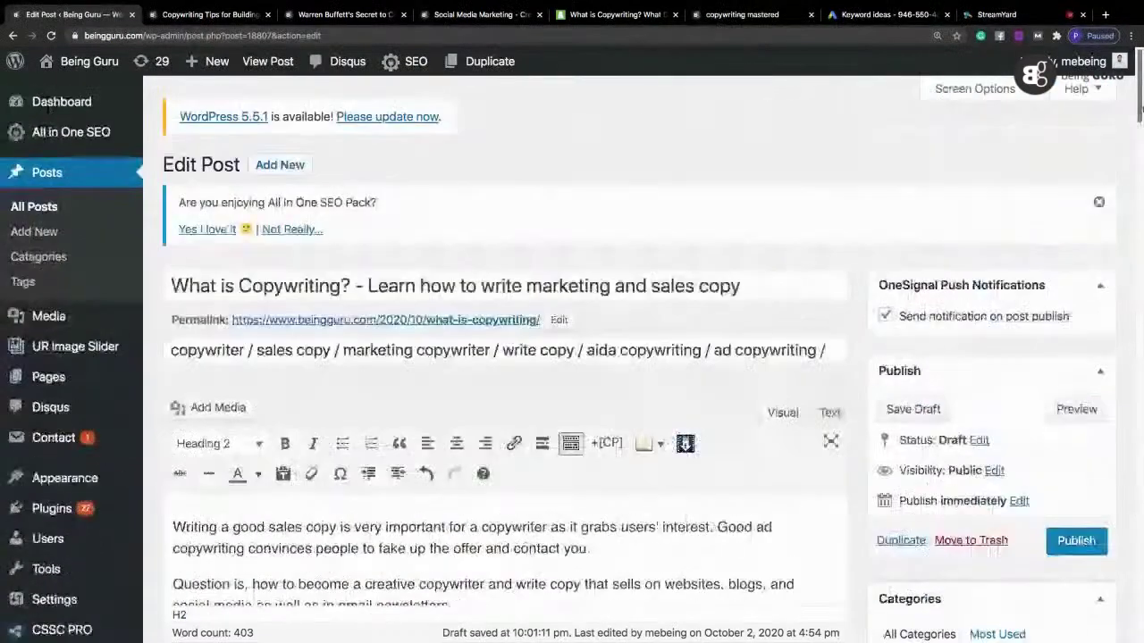
{"action": "left_click", "coordinate": [251, 359]}
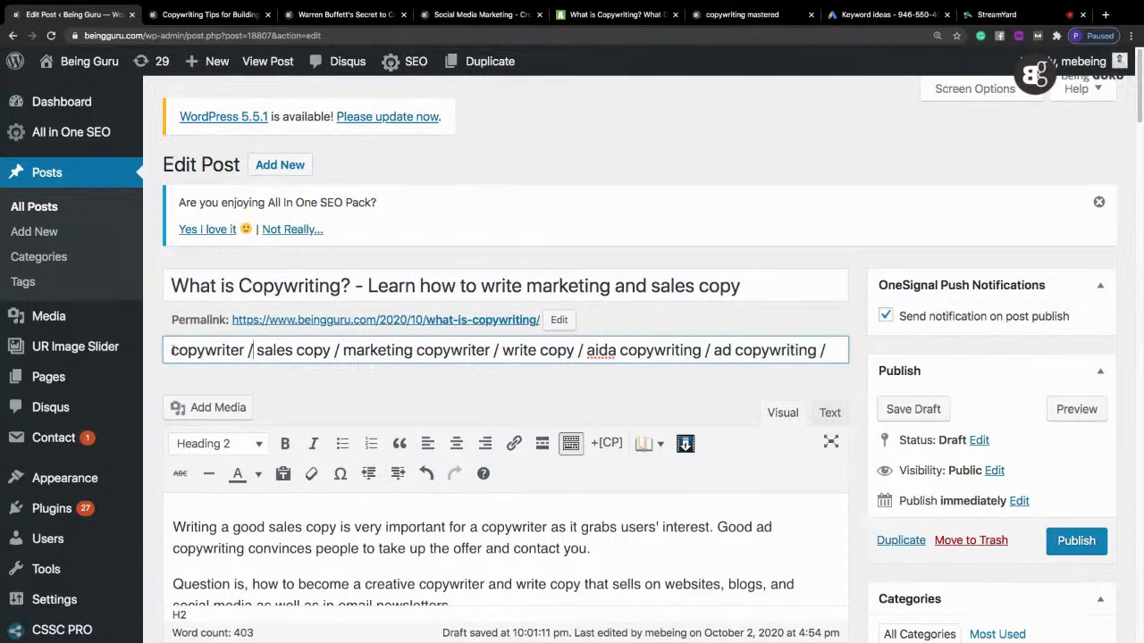
{"action": "left_click_drag", "start_coordinate": [171, 350], "coordinate": [285, 350]}
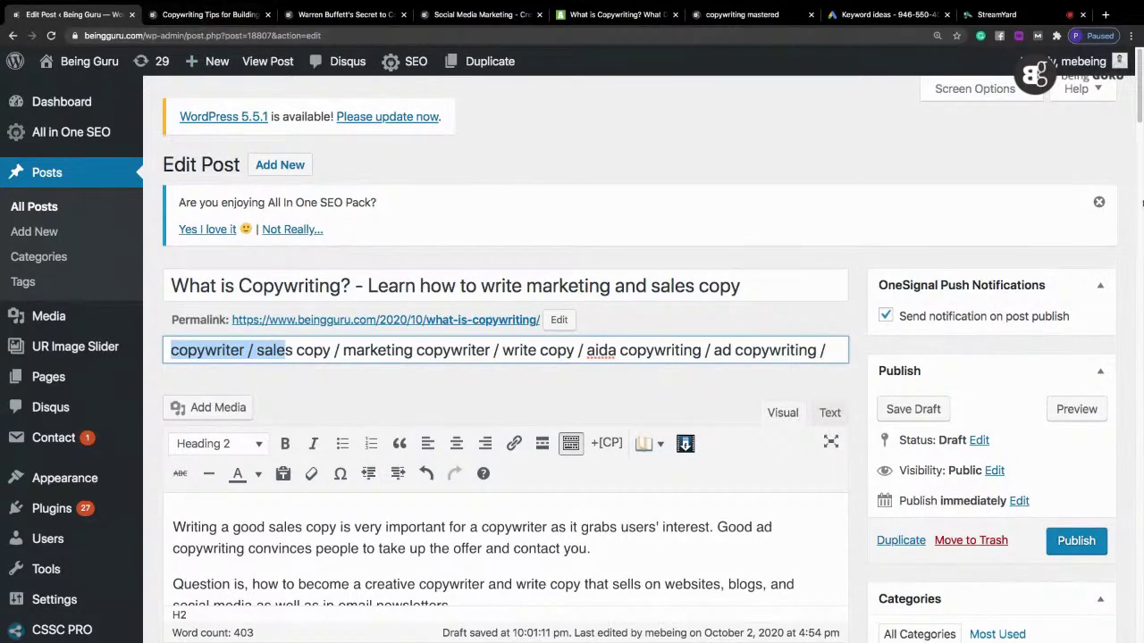
Step: Start a paragraph under the "Flip Features into benefits:" heading with "A good copywriter converts"
{"action": "scroll", "coordinate": [1140, 229], "scroll_direction": "down", "scroll_amount": 10}
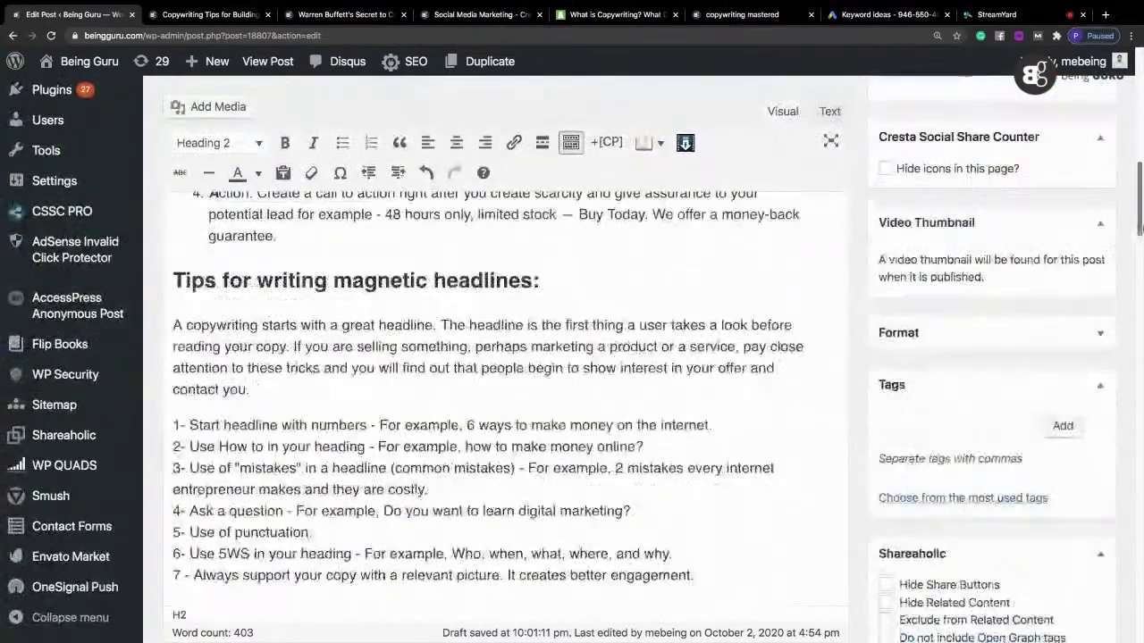
{"action": "scroll", "coordinate": [1141, 230], "scroll_direction": "down", "scroll_amount": 3}
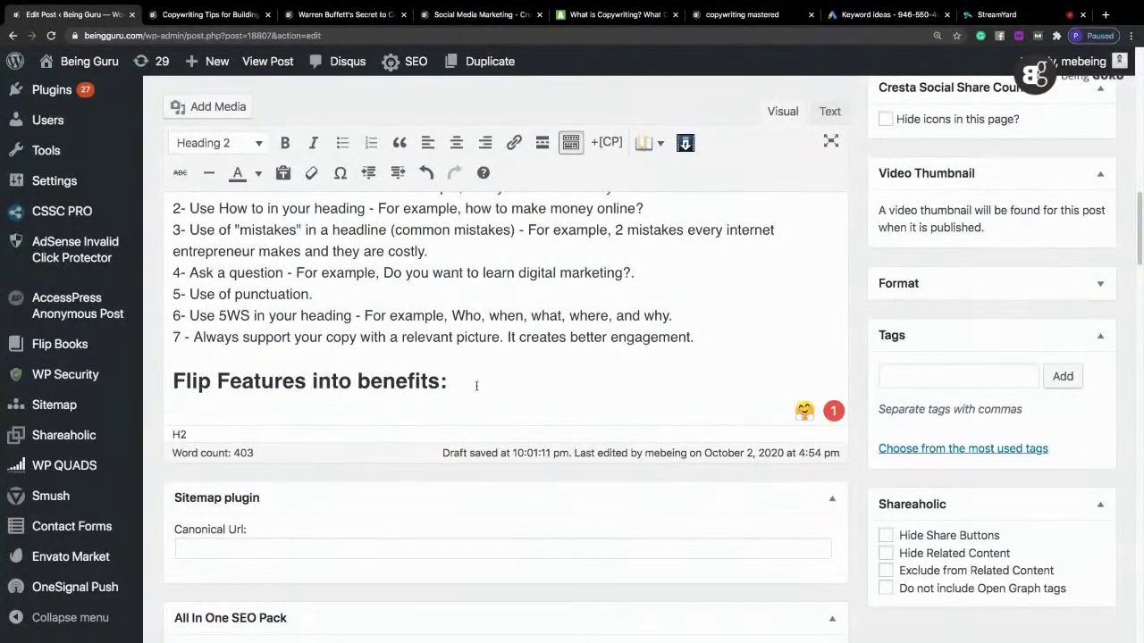
{"action": "key", "text": "Return"}
{"action": "type", "text": "A good op"}
{"action": "key", "text": "BackSpace"}
{"action": "key", "text": "BackSpace"}
{"action": "type", "text": "copywriting"}
{"action": "key", "text": "BackSpace"}
{"action": "key", "text": "BackSpace"}
{"action": "key", "text": "BackSpace"}
{"action": "type", "text": "er converts"}
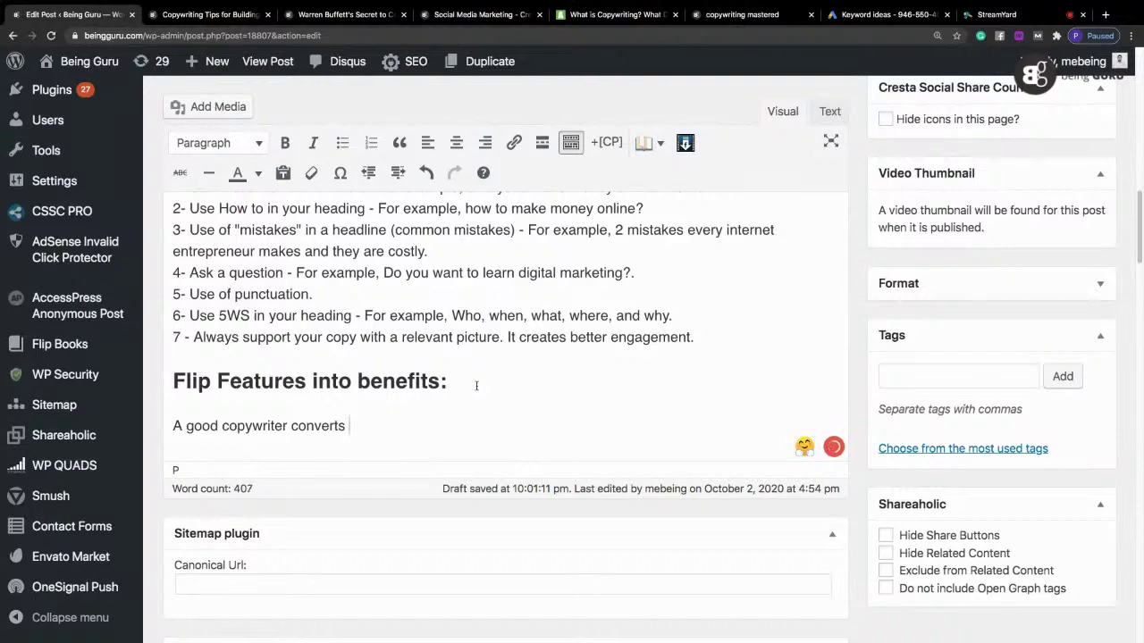
Step: Replace "converts" with "writes a copy" in the sentence under the "Flip Features into benefits:" heading
{"action": "left_click_drag", "start_coordinate": [1139, 227], "coordinate": [1139, 100]}
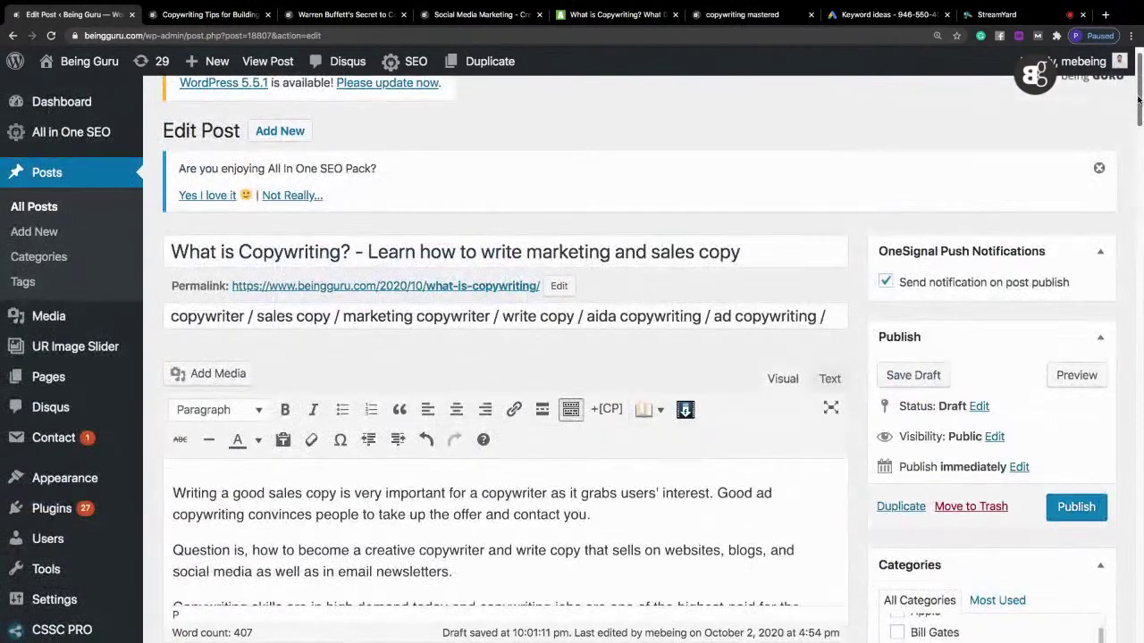
{"action": "left_click_drag", "start_coordinate": [1140, 100], "coordinate": [1141, 123]}
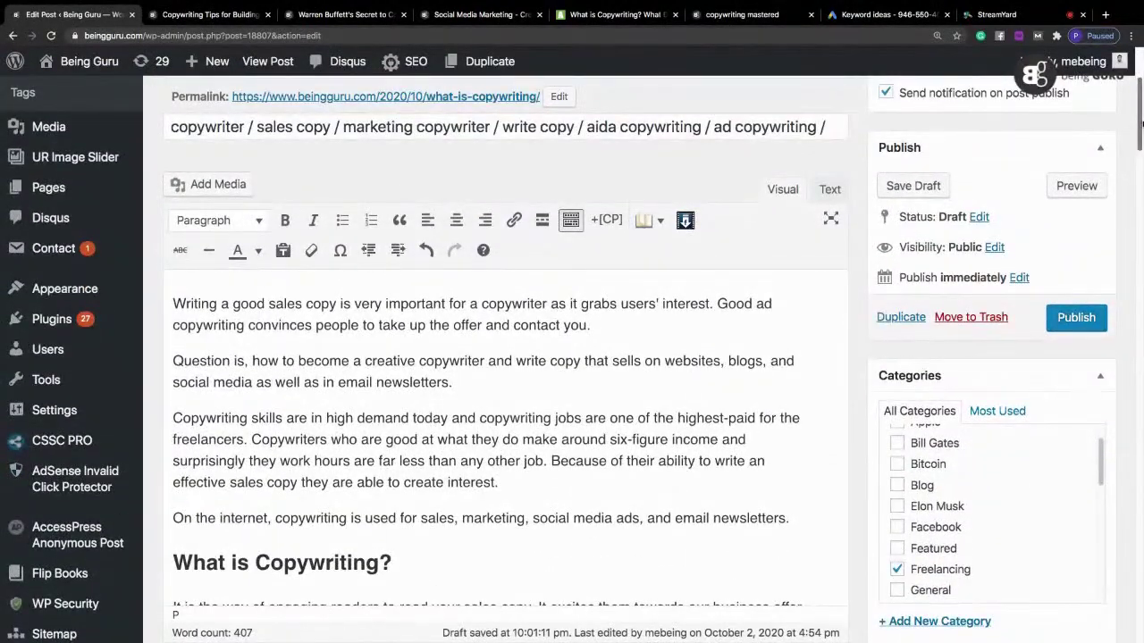
{"action": "left_click_drag", "start_coordinate": [1141, 122], "coordinate": [1141, 229]}
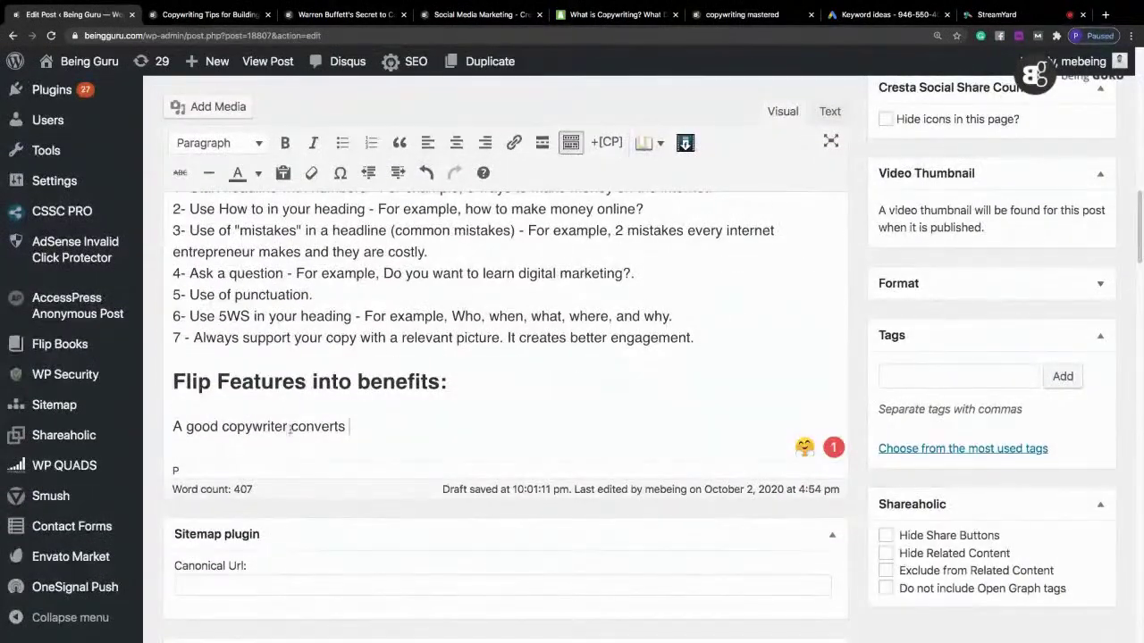
{"action": "double_click", "coordinate": [359, 427]}
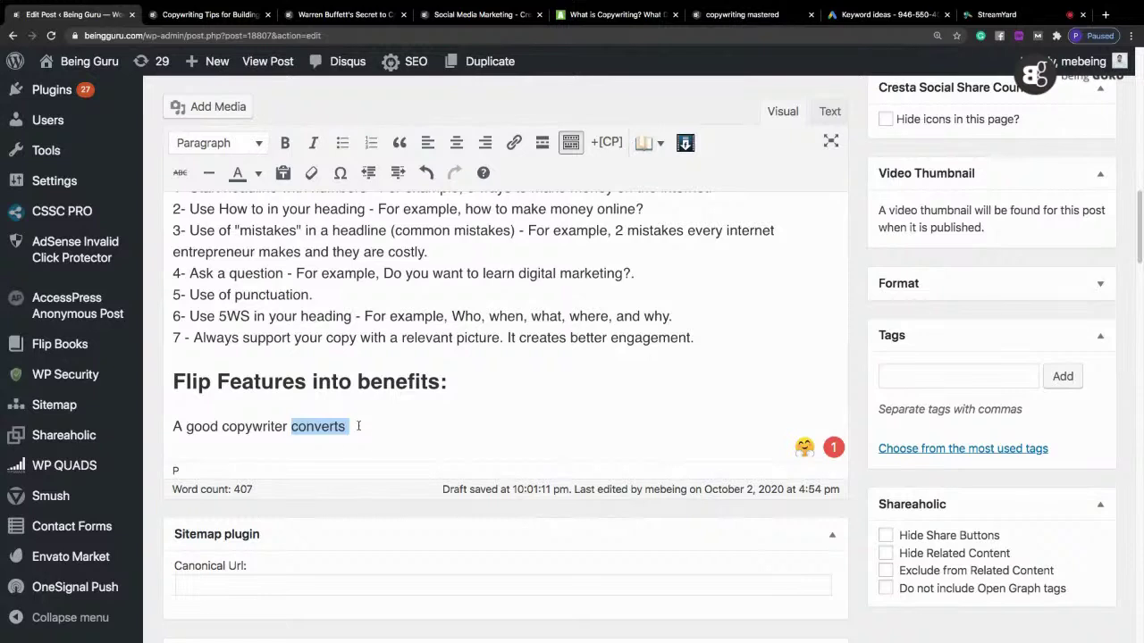
{"action": "type", "text": "writer"}
{"action": "key", "text": "BackSpace"}
{"action": "type", "text": "s accu"}
{"action": "key", "text": "BackSpace"}
{"action": "key", "text": "BackSpace"}
{"action": "key", "text": "BackSpace"}
{"action": "type", "text": "c"}
{"action": "key", "text": "BackSpace"}
{"action": "type", "text": "copy t"}
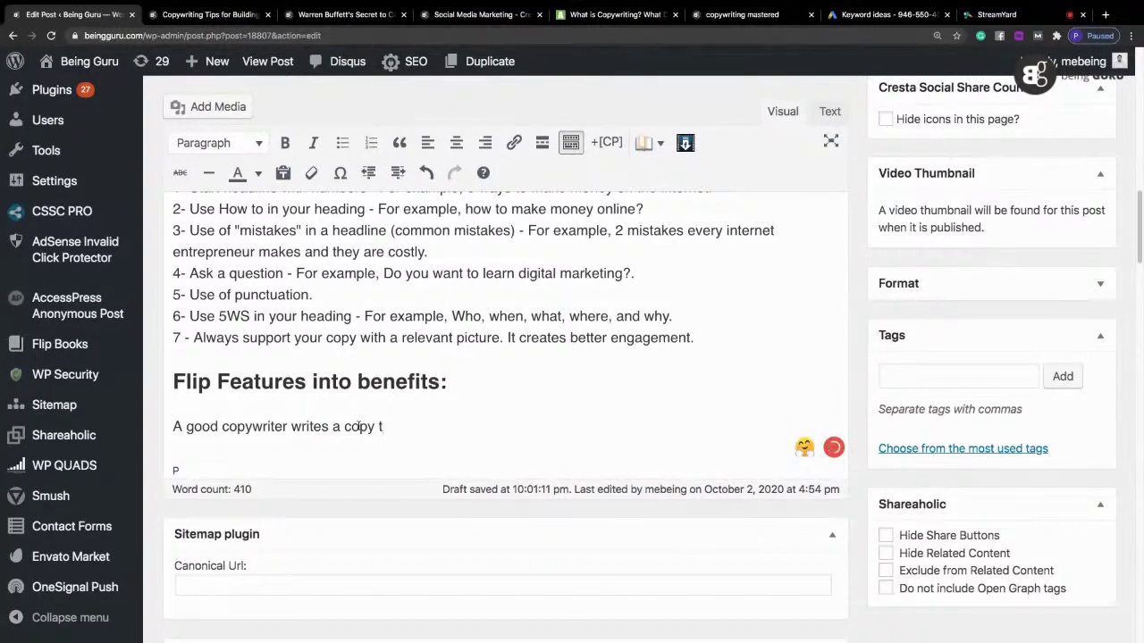
Step: Continue the copywriter sentence with "in a way that it converts marketing into sales and"
{"action": "key", "text": "BackSpace"}
{"action": "type", "text": "in a way tha"}
{"action": "type", "text": "t it"}
{"action": "key", "text": "BackSpace"}
{"action": "key", "text": "BackSpace"}
{"action": "key", "text": "BackSpace"}
{"action": "type", "text": "the"}
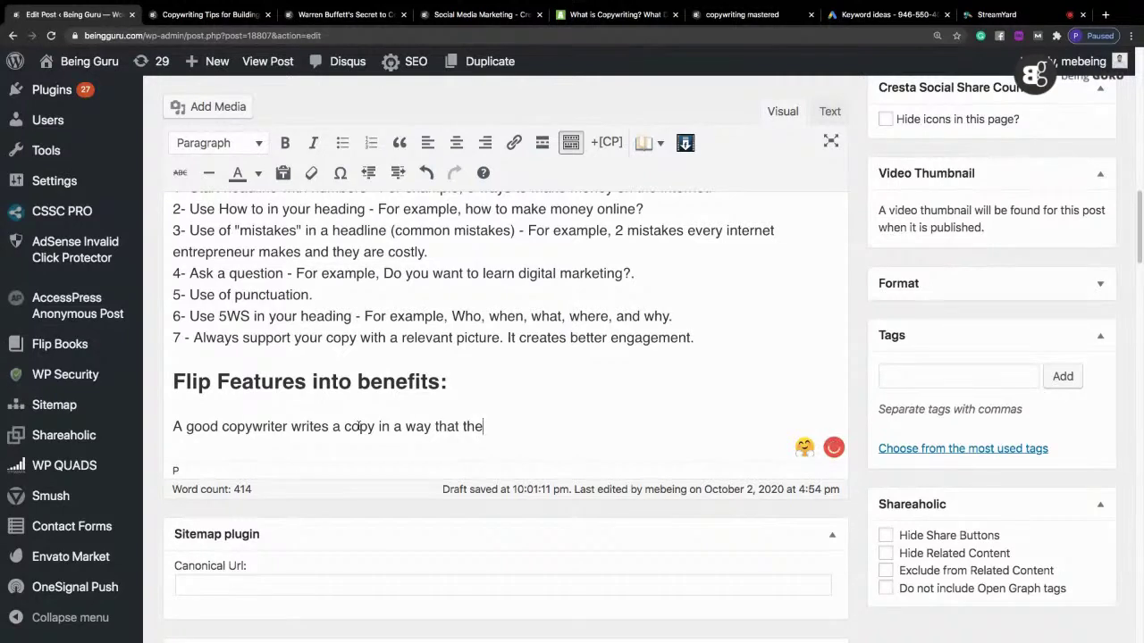
{"action": "key", "text": "BackSpace"}
{"action": "key", "text": "BackSpace"}
{"action": "key", "text": "BackSpace"}
{"action": "type", "text": "it converts marketing into sales and "}
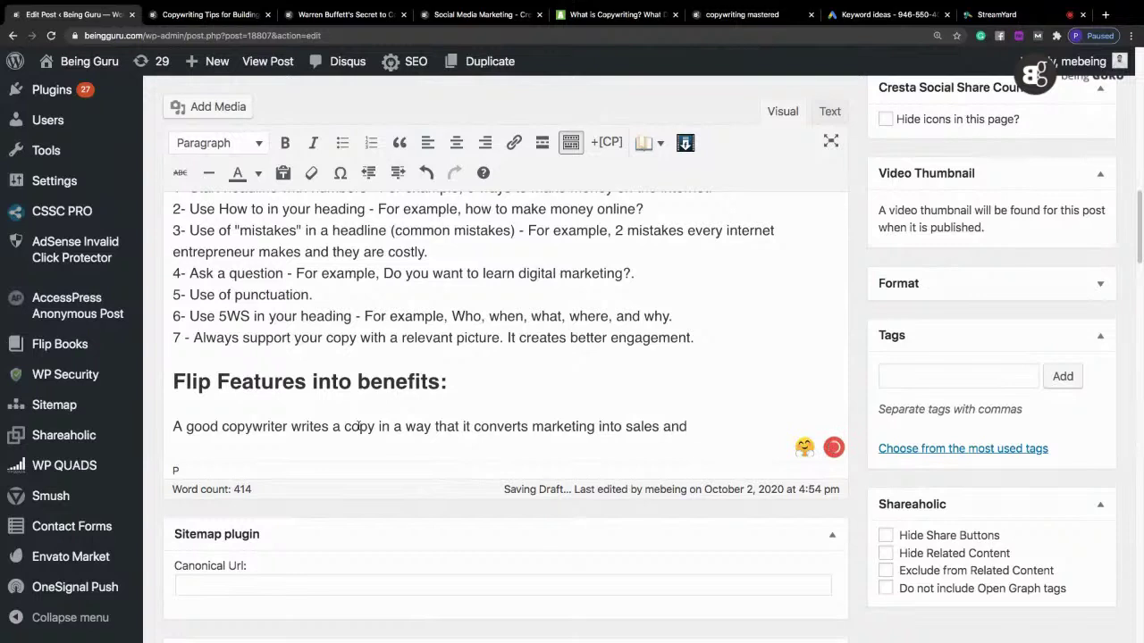
Step: Finish the copywriter sentence with "excites a call to action." and start a new paragraph below it
{"action": "type", "text": "excited"}
{"action": "key", "text": "BackSpace"}
{"action": "key", "text": "BackSpace"}
{"action": "type", "text": "s a call to action."}
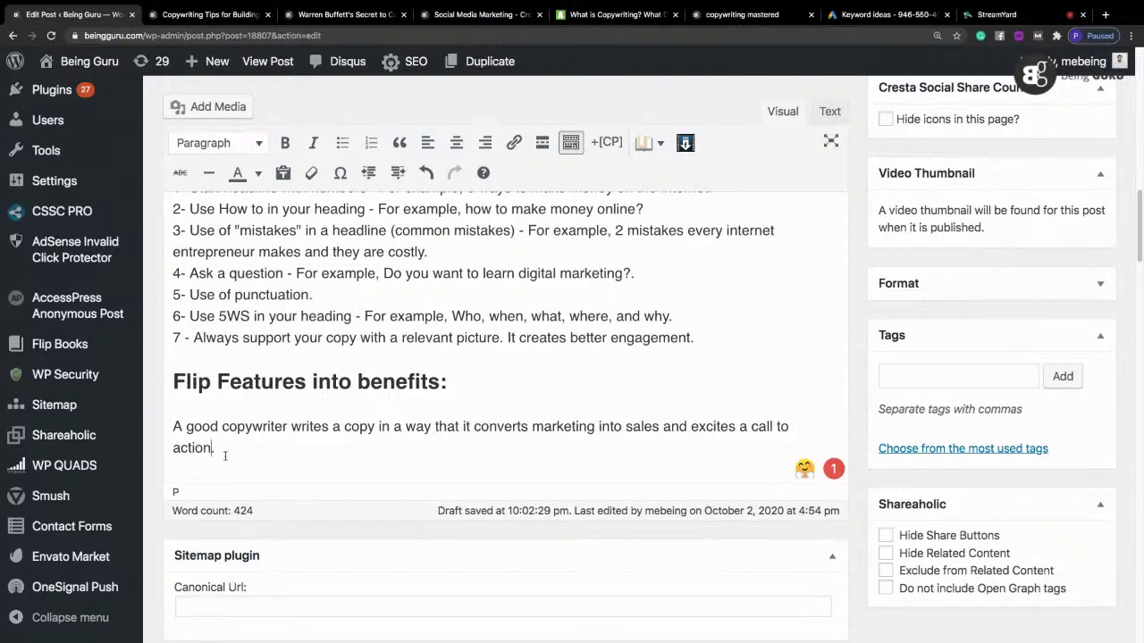
{"action": "type", "text": "n the"}
{"action": "key", "text": "BackSpace"}
{"action": "key", "text": "BackSpace"}
{"action": "key", "text": "BackSpace"}
{"action": "key", "text": "BackSpace"}
{"action": "key", "text": "BackSpace"}
{"action": "key", "text": "BackSpace"}
{"action": "key", "text": "BackSpace"}
{"action": "type", "text": "."}
{"action": "key", "text": "Return"}
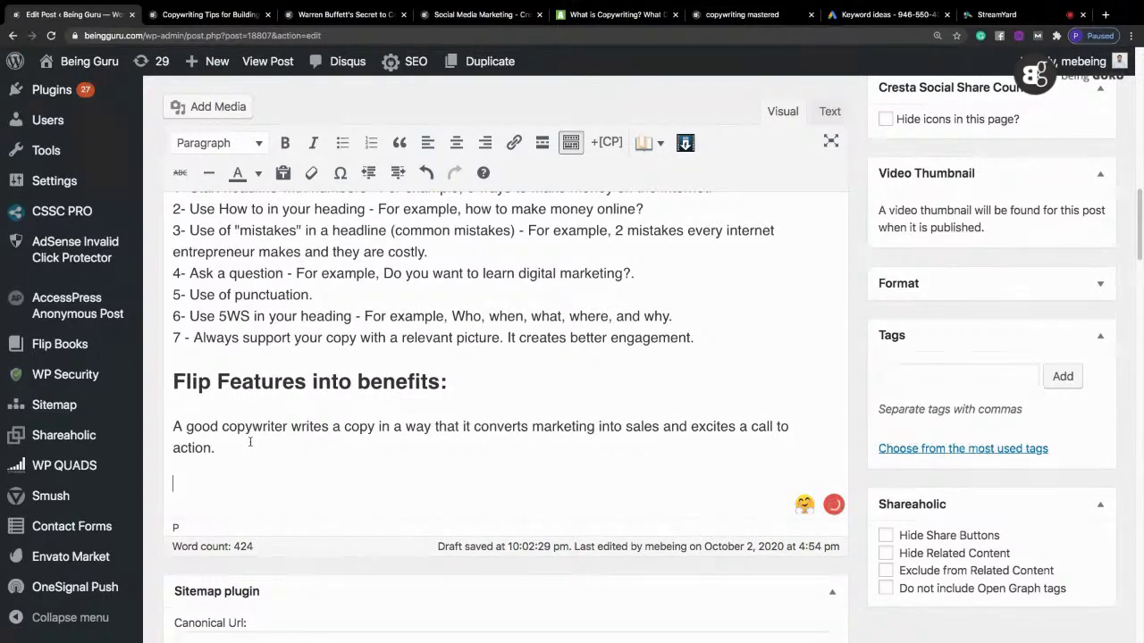
Step: Add the text "When a marketing copy is converted into a sales with a call to action, that is what a good copywriting is"
{"action": "type", "text": "/"}
{"action": "key", "text": "BackSpace"}
{"action": "type", "text": "When "}
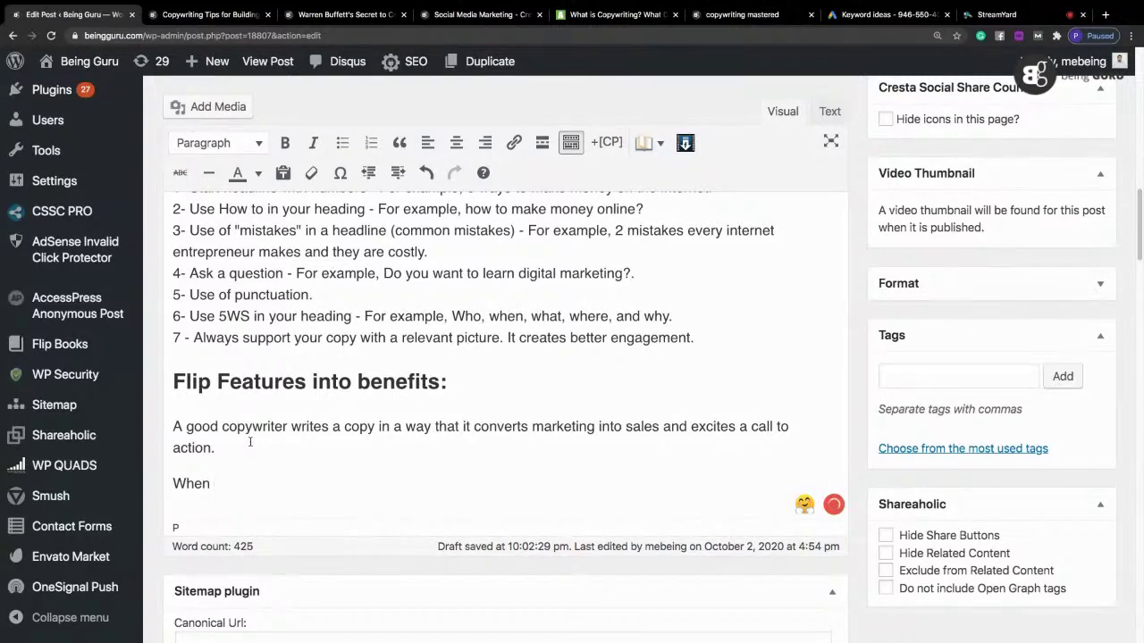
{"action": "type", "text": "a marketing co"}
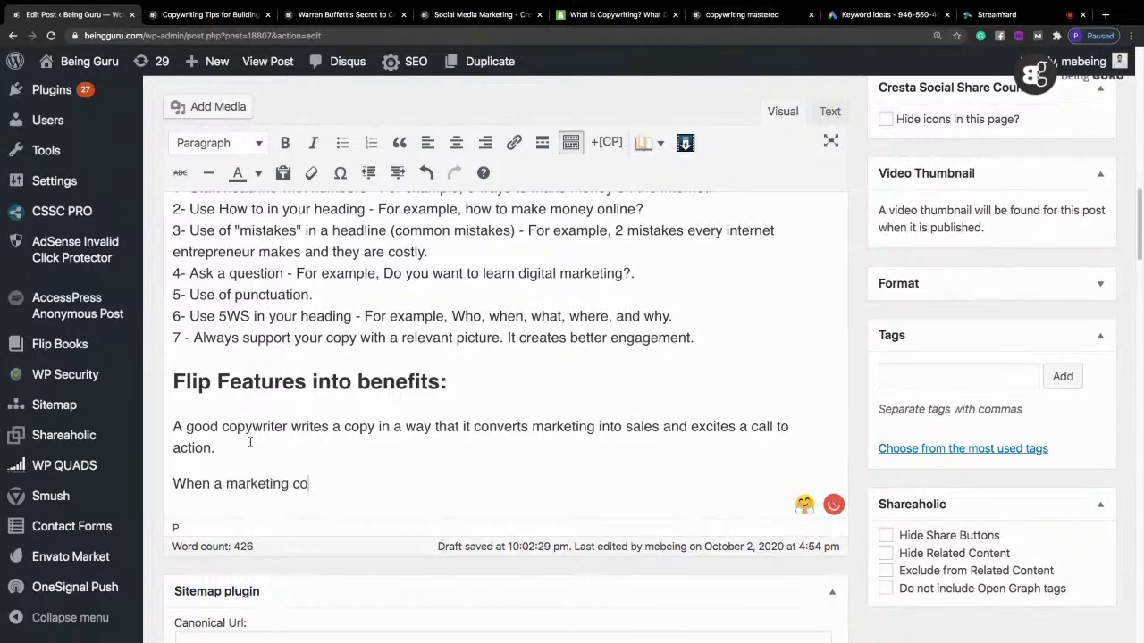
{"action": "type", "text": "py is converted i"}
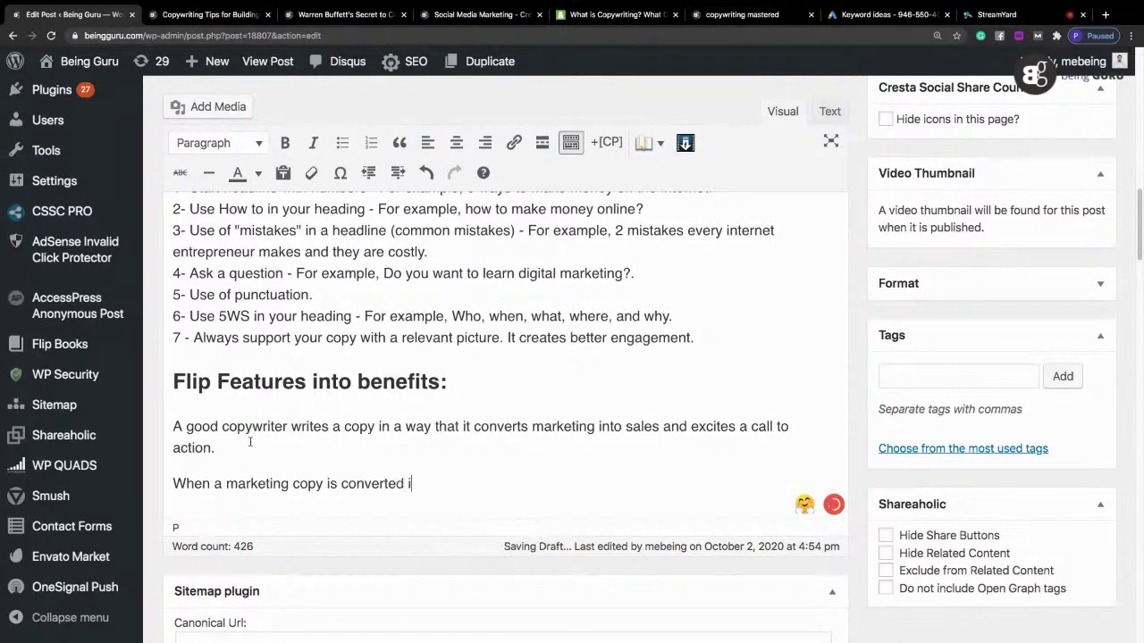
{"action": "type", "text": "nto a sales with a call to a"}
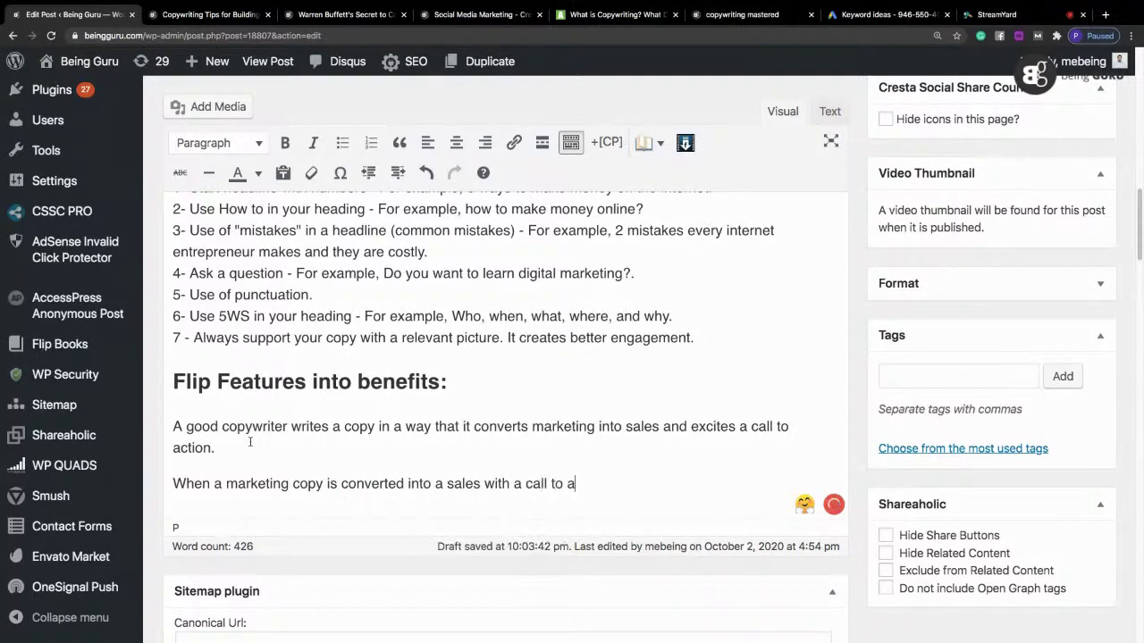
{"action": "type", "text": "ction, that is what a good"}
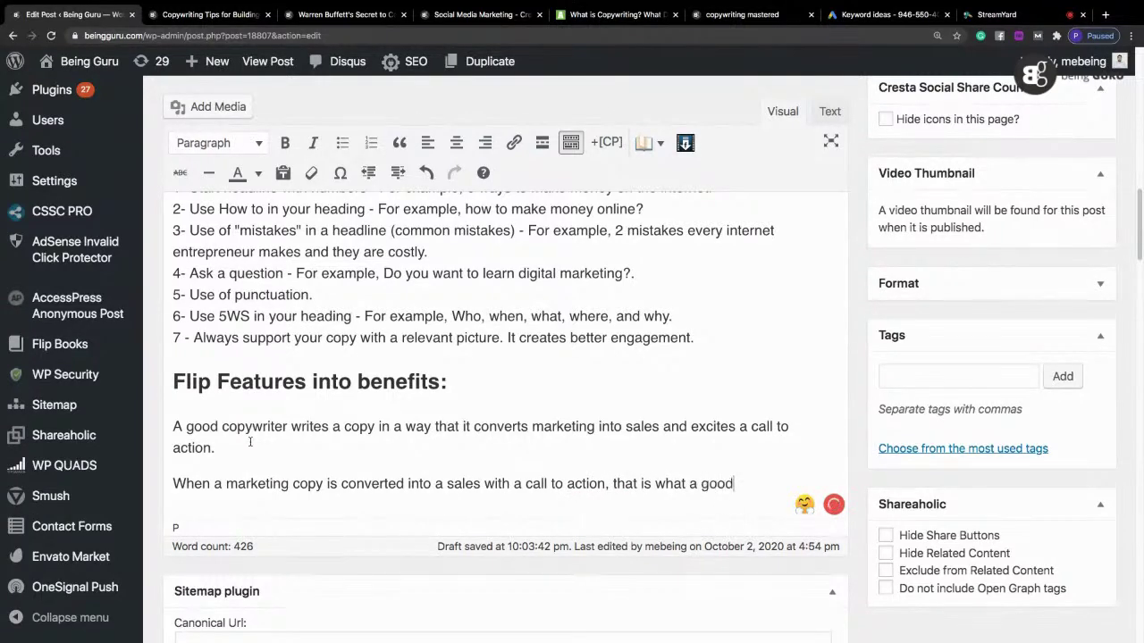
{"action": "type", "text": " copywriting is"}
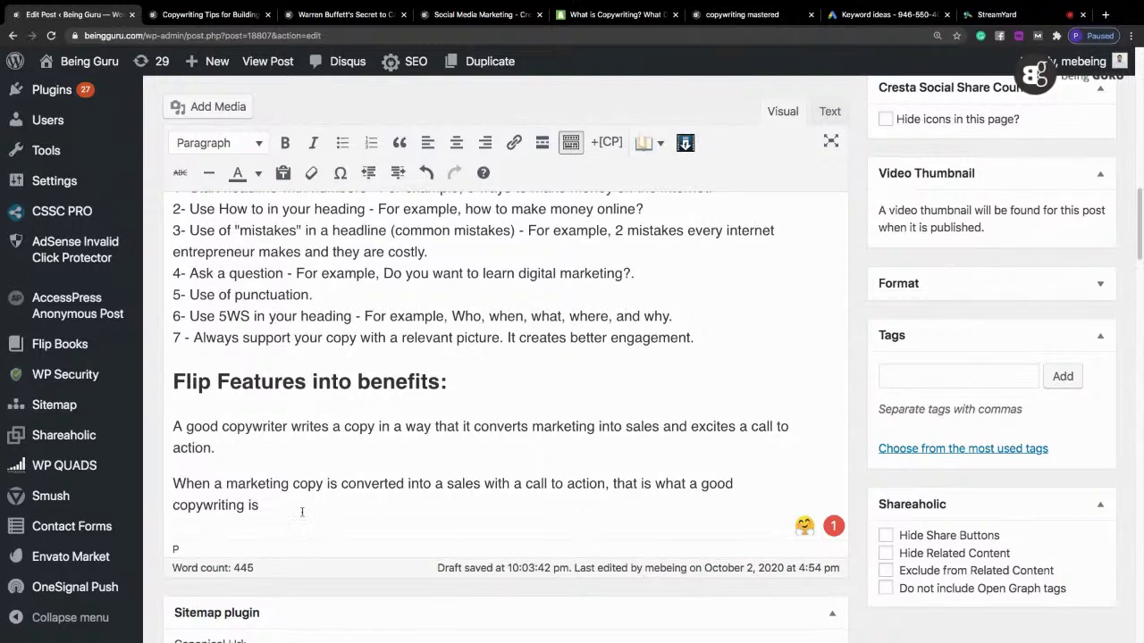
Step: Replace both paragraphs under "Flip Features into benefits:" with "A good copywriter converts features into benefits."
{"action": "left_click_drag", "start_coordinate": [301, 507], "coordinate": [164, 423]}
{"action": "type", "text": "A GOOD CO"}
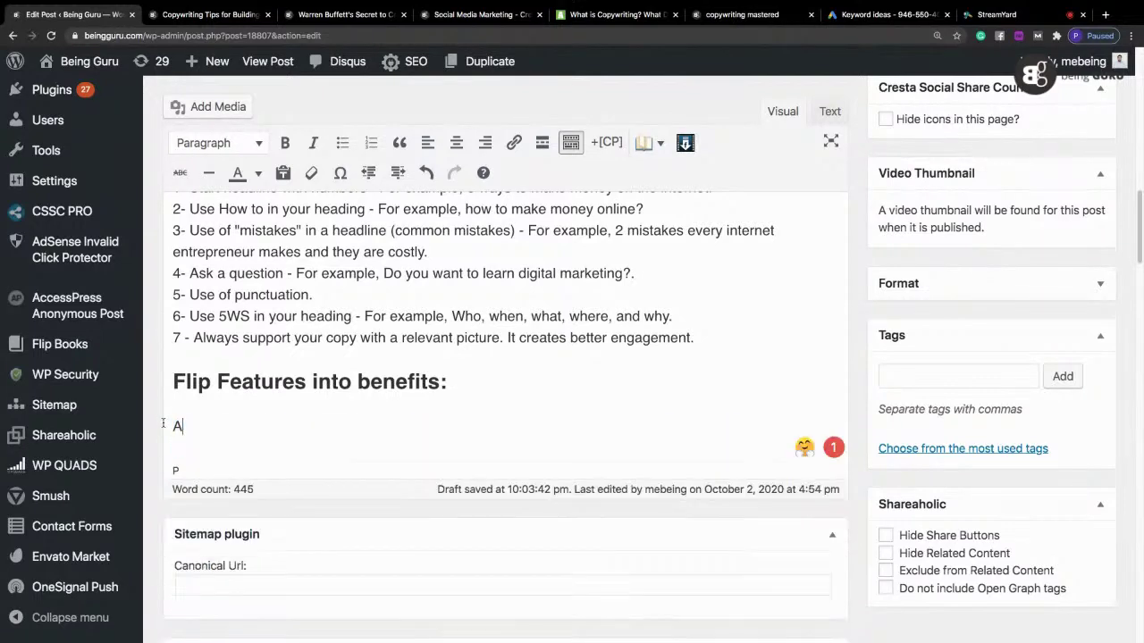
{"action": "key", "text": "BackSpace"}
{"action": "key", "text": "BackSpace"}
{"action": "key", "text": "BackSpace"}
{"action": "key", "text": "BackSpace"}
{"action": "key", "text": "BackSpace"}
{"action": "key", "text": "BackSpace"}
{"action": "type", "text": "ood"}
{"action": "key", "text": "BackSpace"}
{"action": "key", "text": "BackSpace"}
{"action": "key", "text": "BackSpace"}
{"action": "key", "text": "BackSpace"}
{"action": "key", "text": "BackSpace"}
{"action": "type", "text": "good copywr"}
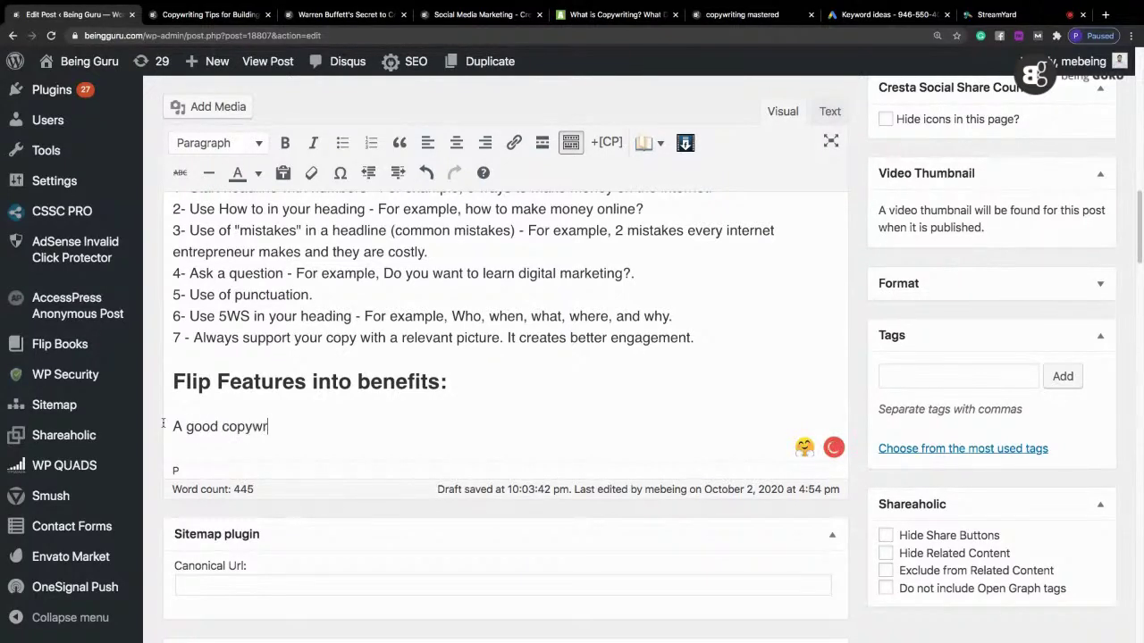
{"action": "type", "text": "iter converts fea"}
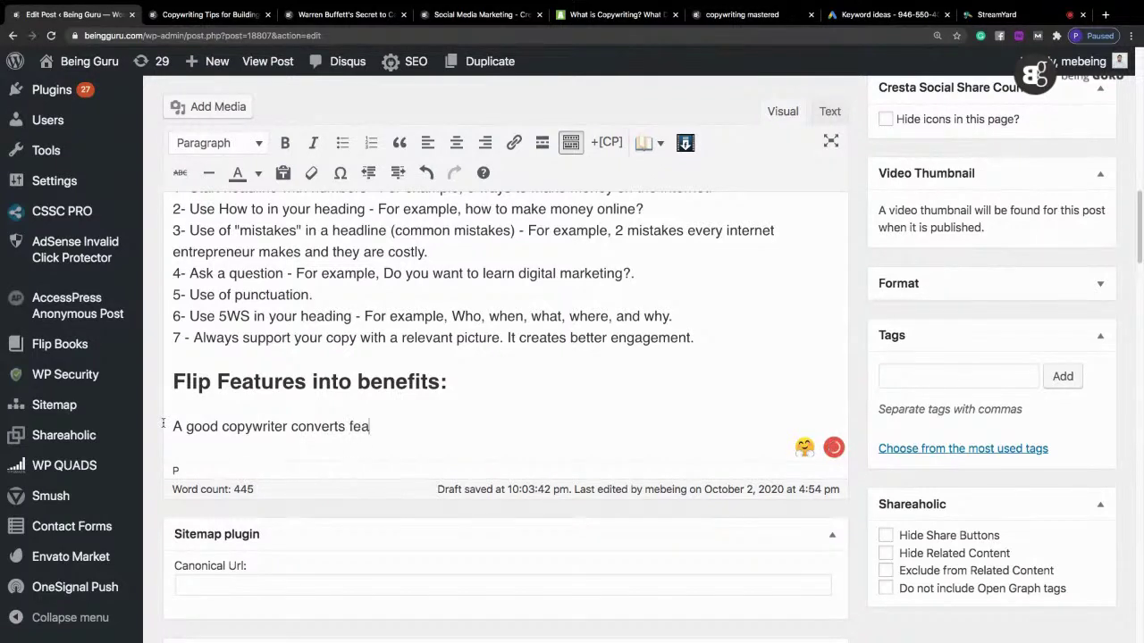
{"action": "type", "text": "tures into ben"}
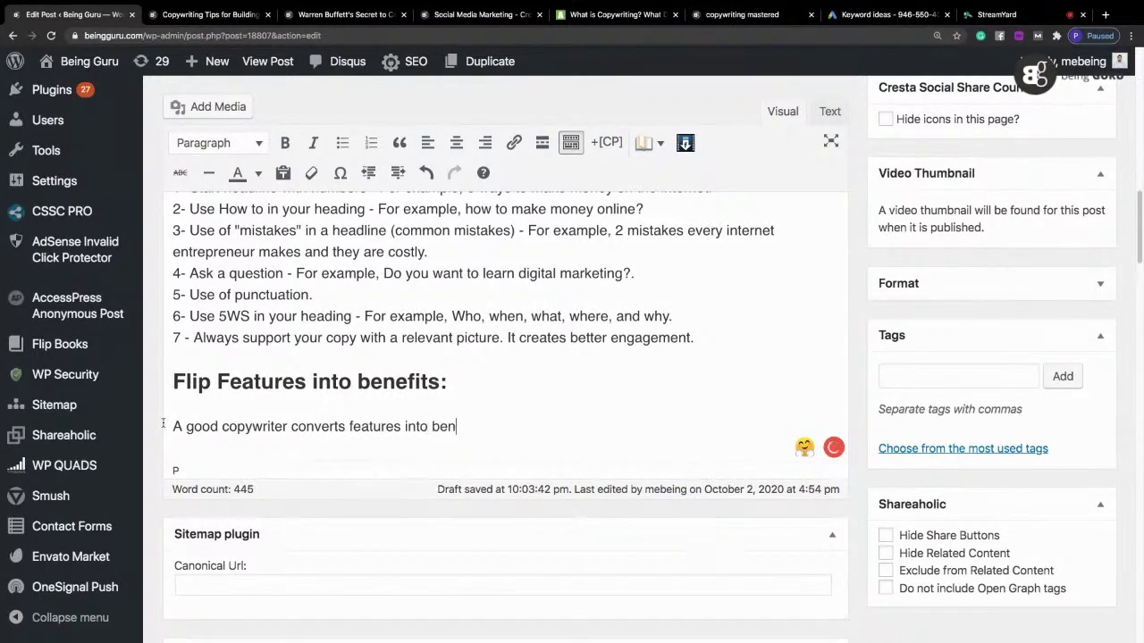
{"action": "type", "text": "efits a"}
{"action": "key", "text": "BackSpace"}
{"action": "key", "text": "BackSpace"}
Step: Begin a second sentence in the paragraph with "When you are able to flip the features and show them as a benefit,"
{"action": "type", "text": "When you are able to flip the features and show them as benef"}
{"action": "key", "text": "BackSpace"}
{"action": "key", "text": "BackSpace"}
{"action": "key", "text": "BackSpace"}
{"action": "key", "text": "BackSpace"}
{"action": "key", "text": "BackSpace"}
{"action": "type", "text": "a benefit,"}
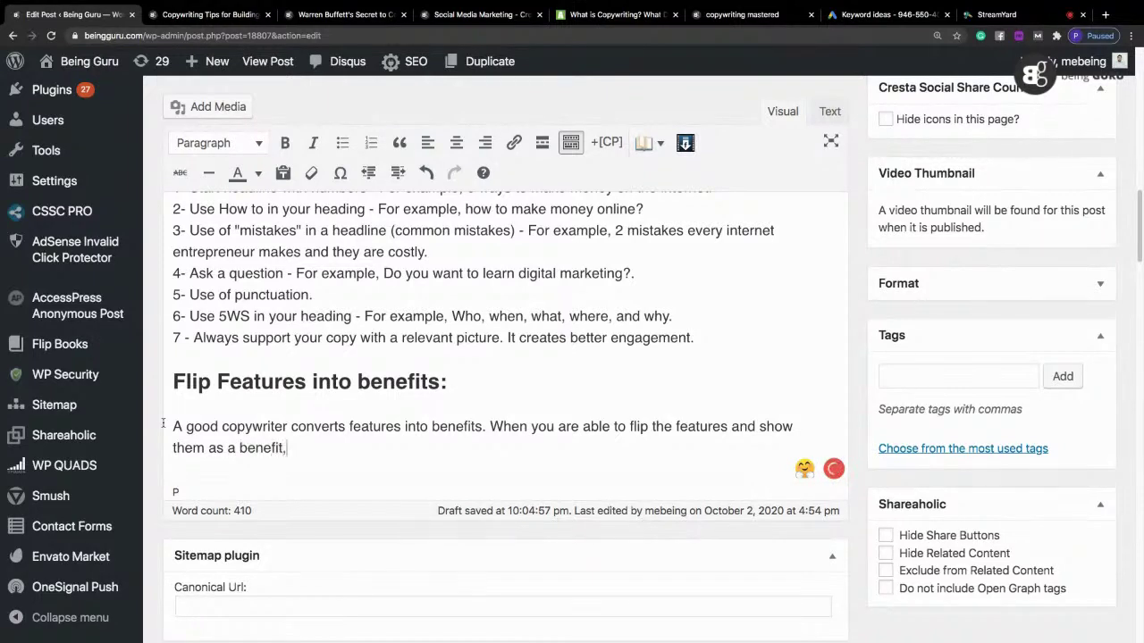
Step: Complete the second sentence with "you are converting a marketing effort into sales." and start a new paragraph
{"action": "type", "text": " you are conver"}
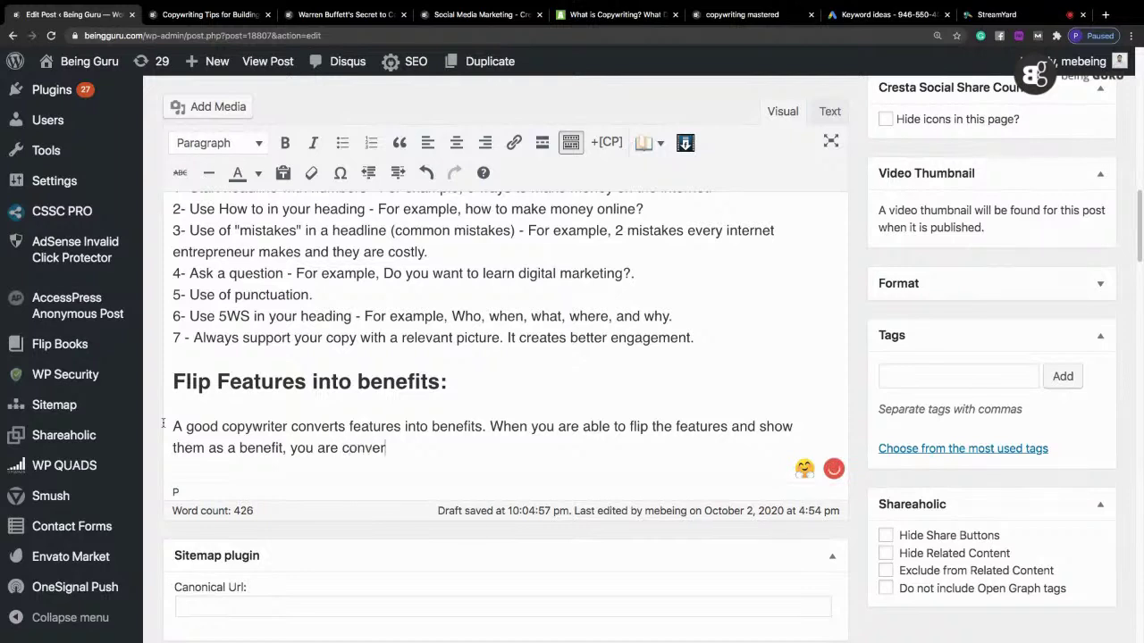
{"action": "type", "text": "ting a marketin"}
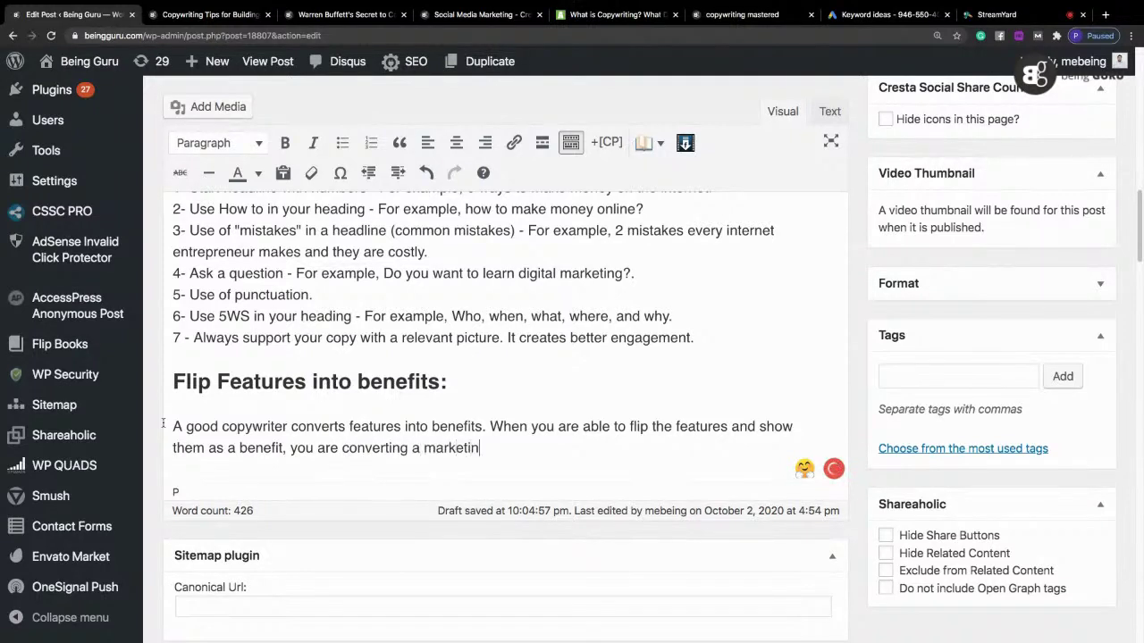
{"action": "type", "text": "g effort into a"}
{"action": "type", "text": " po"}
{"action": "key", "text": "BackSpace"}
{"action": "key", "text": "BackSpace"}
{"action": "key", "text": "BackSpace"}
{"action": "key", "text": "BackSpace"}
{"action": "type", "text": "sales."}
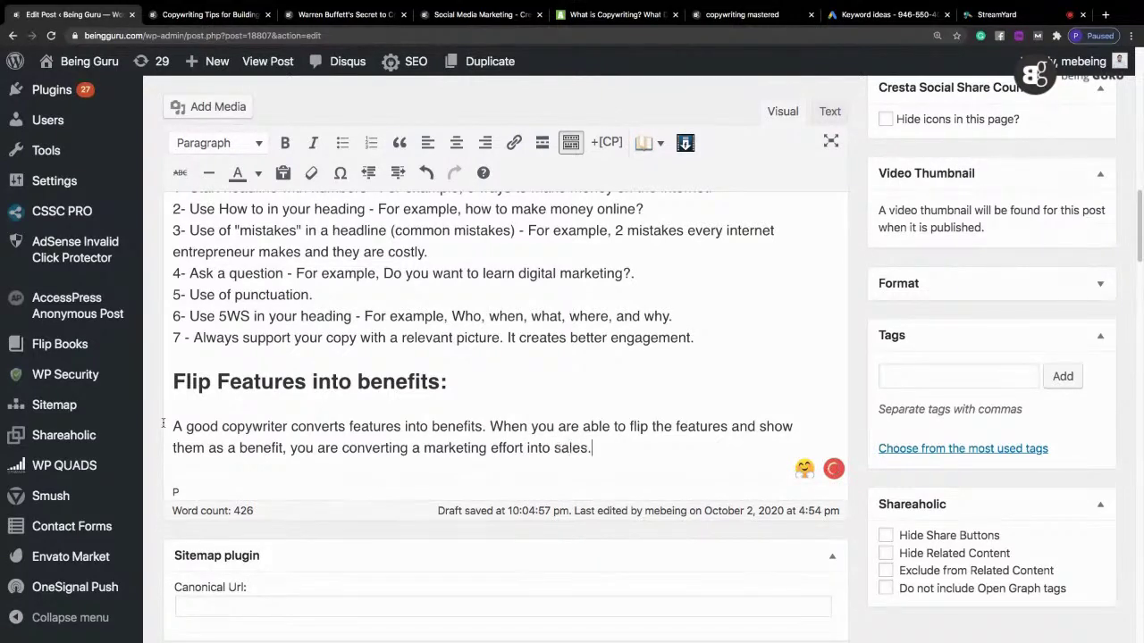
{"action": "key", "text": "Return"}
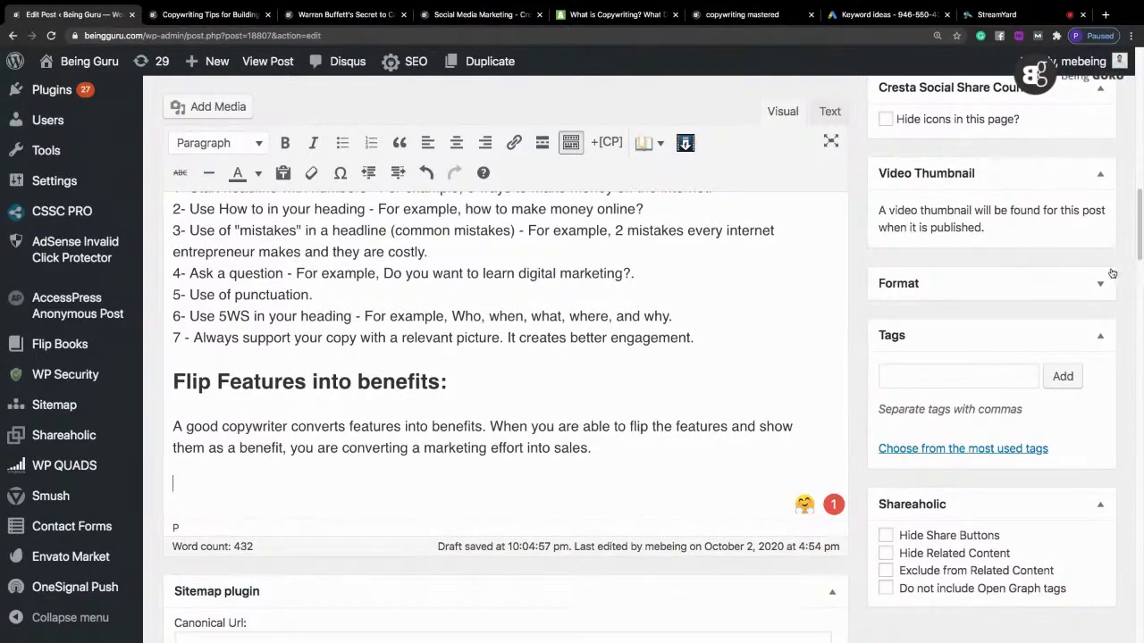
Step: Copy the iPOD example, through "competition anyway)", from the "Flip Features into benefits" page of the copywriting mastered PDF
{"action": "left_click_drag", "start_coordinate": [1140, 242], "coordinate": [1140, 167]}
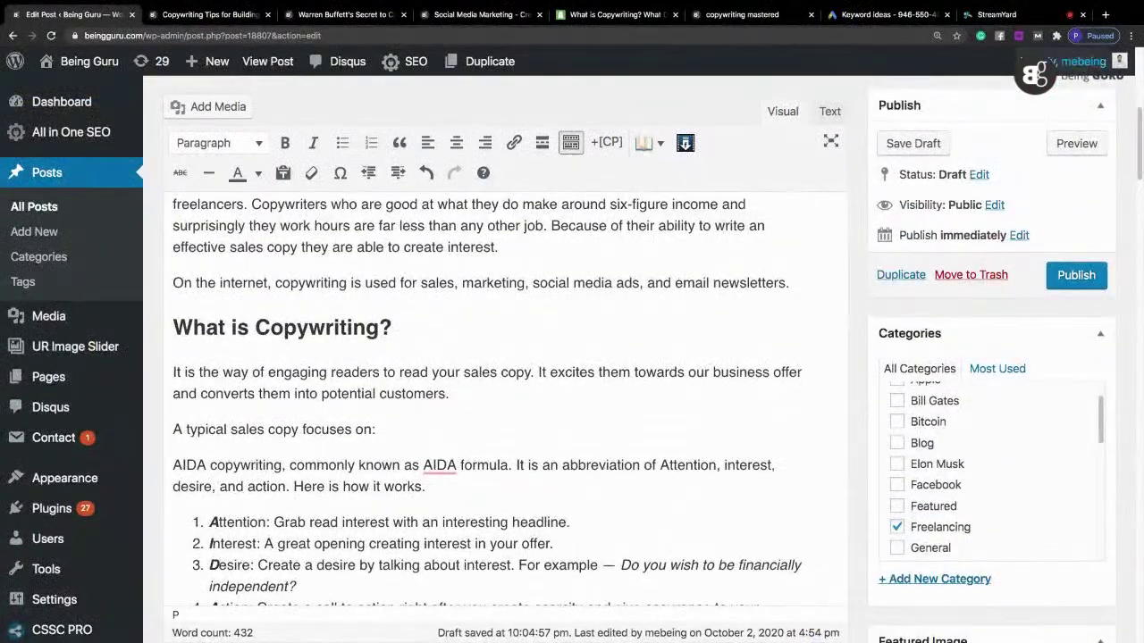
{"action": "left_click", "coordinate": [742, 15]}
{"action": "left_click", "coordinate": [254, 499]}
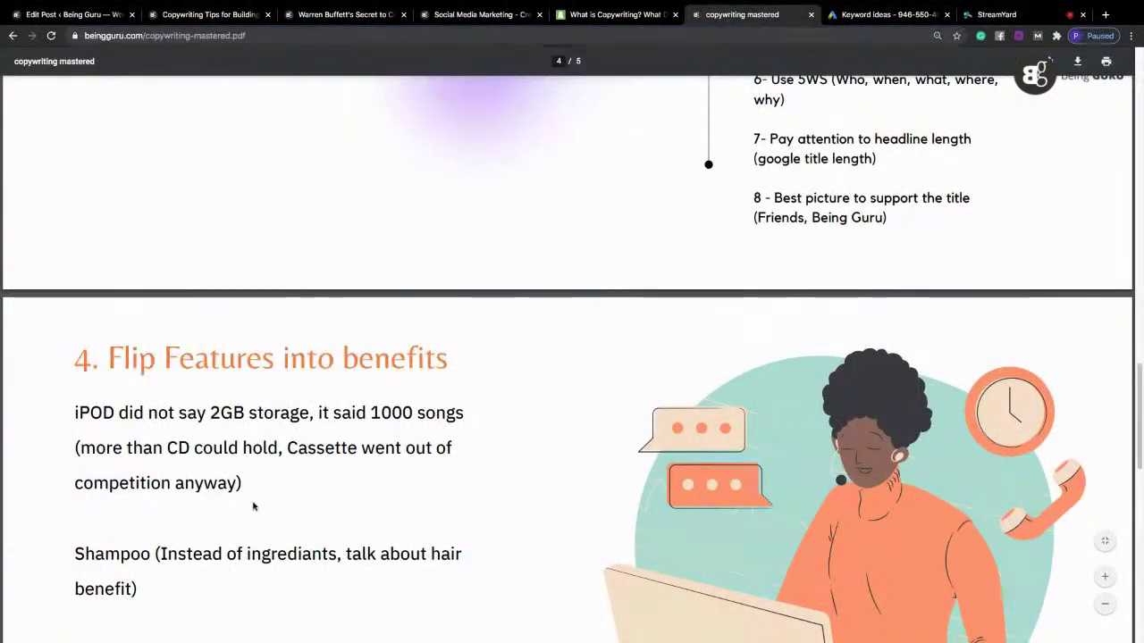
{"action": "left_click_drag", "start_coordinate": [250, 488], "coordinate": [75, 413]}
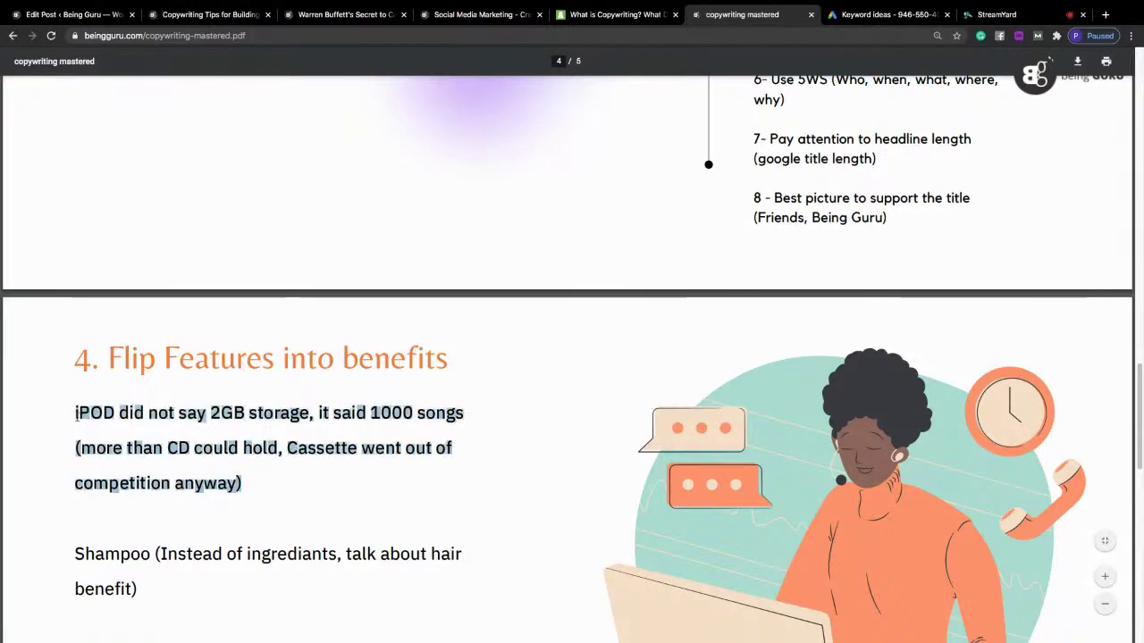
{"action": "right_click", "coordinate": [103, 409]}
{"action": "left_click", "coordinate": [129, 437]}
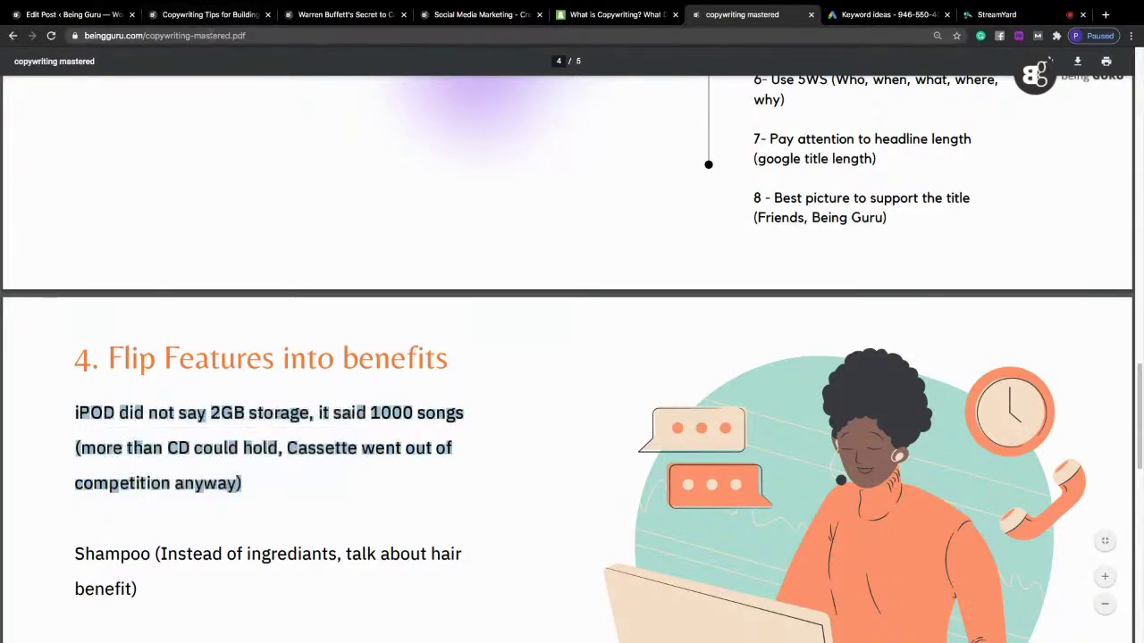
Step: Strip the copied iPOD example's formatting by pasting it into the browser's address bar and cutting it as plain text
{"action": "right_click", "coordinate": [214, 36]}
{"action": "left_click", "coordinate": [234, 118]}
{"action": "key", "text": "super+a"}
{"action": "right_click", "coordinate": [268, 35]}
{"action": "left_click", "coordinate": [286, 82]}
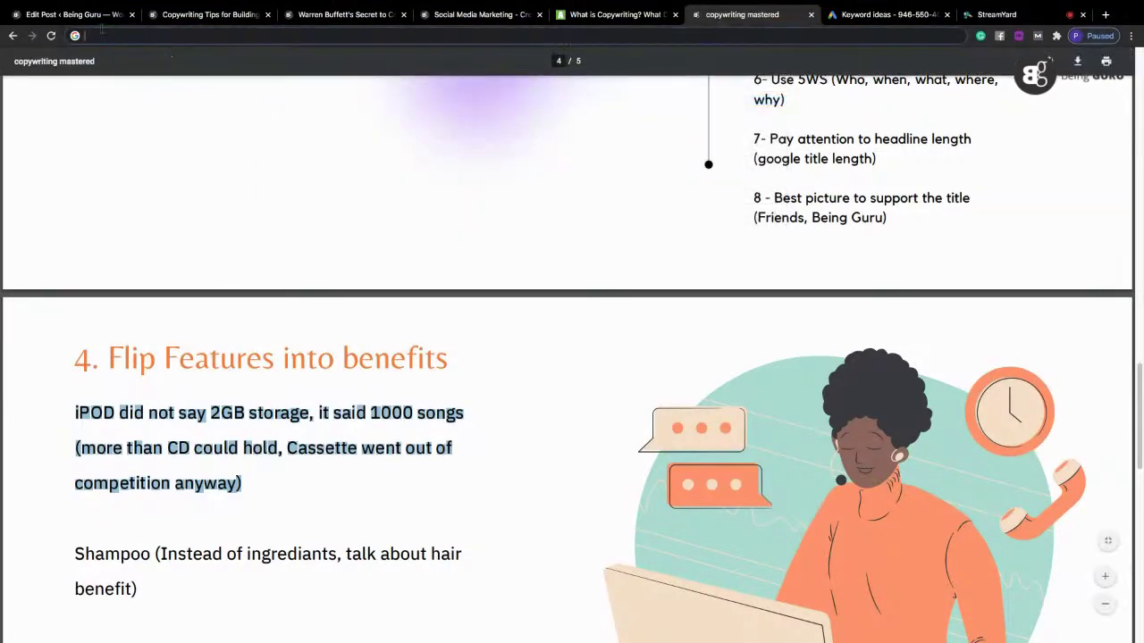
Step: Return to the post draft and paste the iPOD example into the empty paragraph under the features-into-benefits text
{"action": "left_click", "coordinate": [71, 14]}
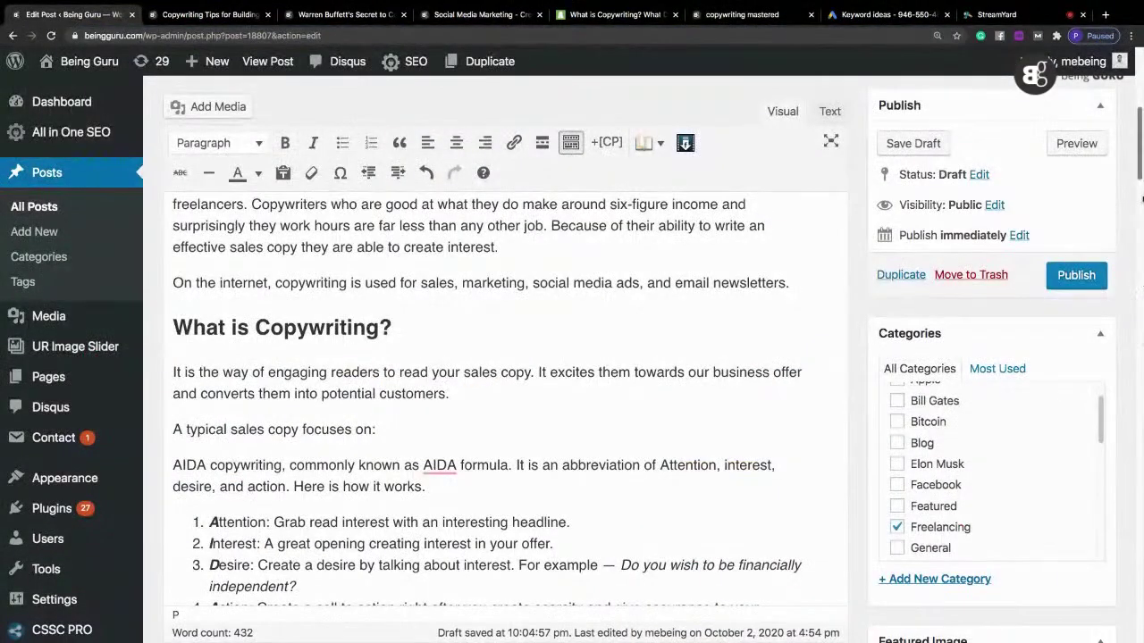
{"action": "left_click_drag", "start_coordinate": [1140, 170], "coordinate": [1141, 258]}
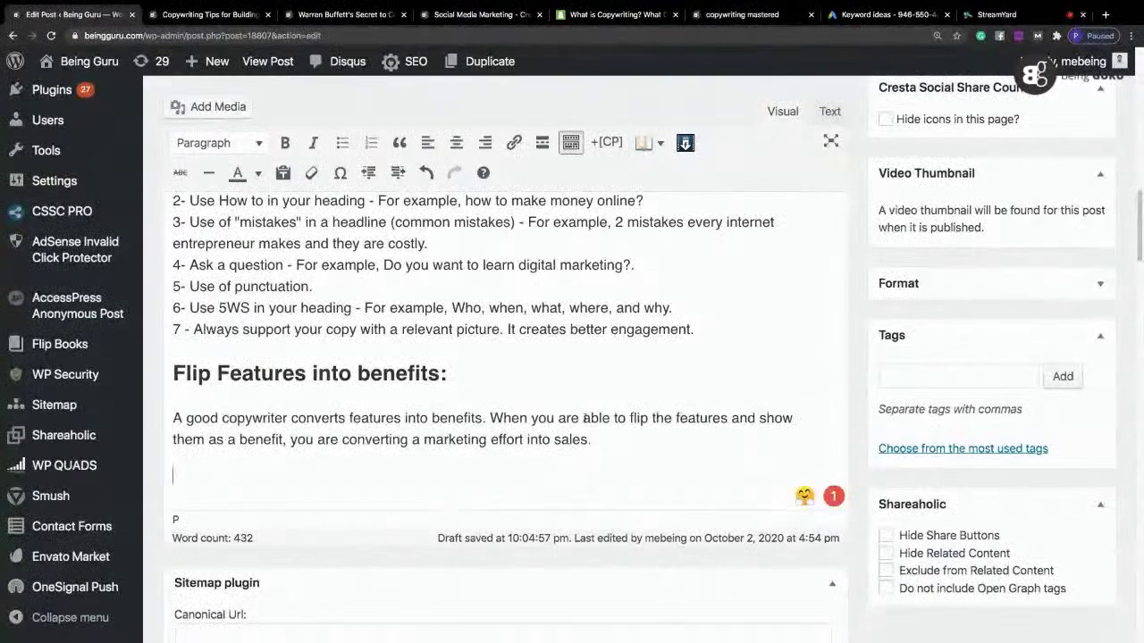
{"action": "key", "text": "super+v"}
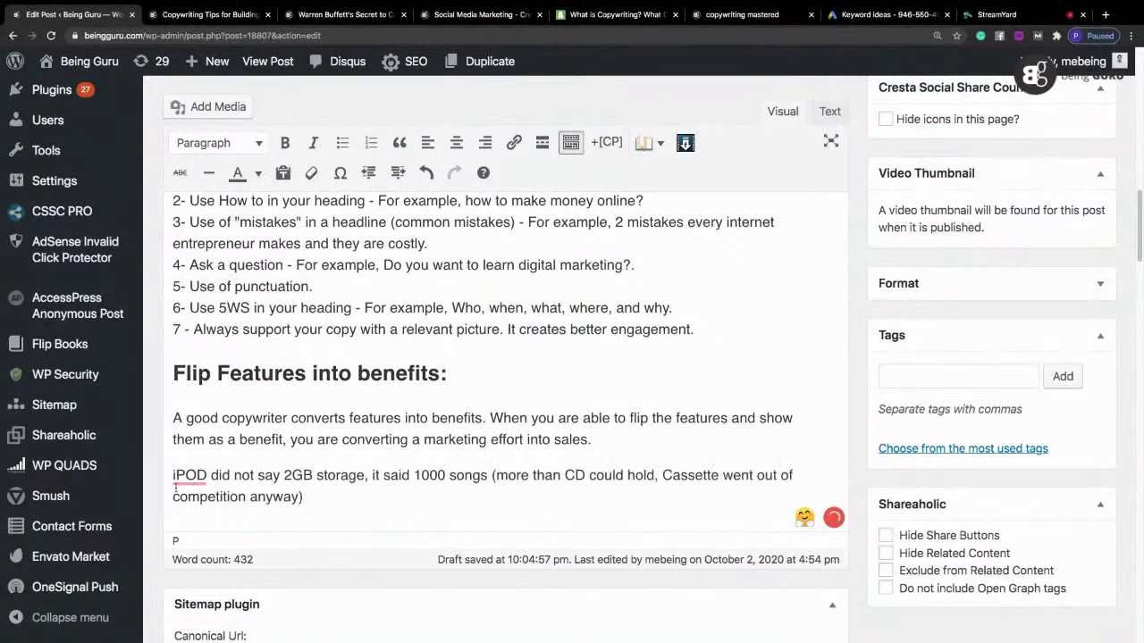
Step: Start the example paragraph with "Remeber that amazing APPLE ad in 90s", placed before the pasted iPOD text
{"action": "left_click", "coordinate": [189, 475]}
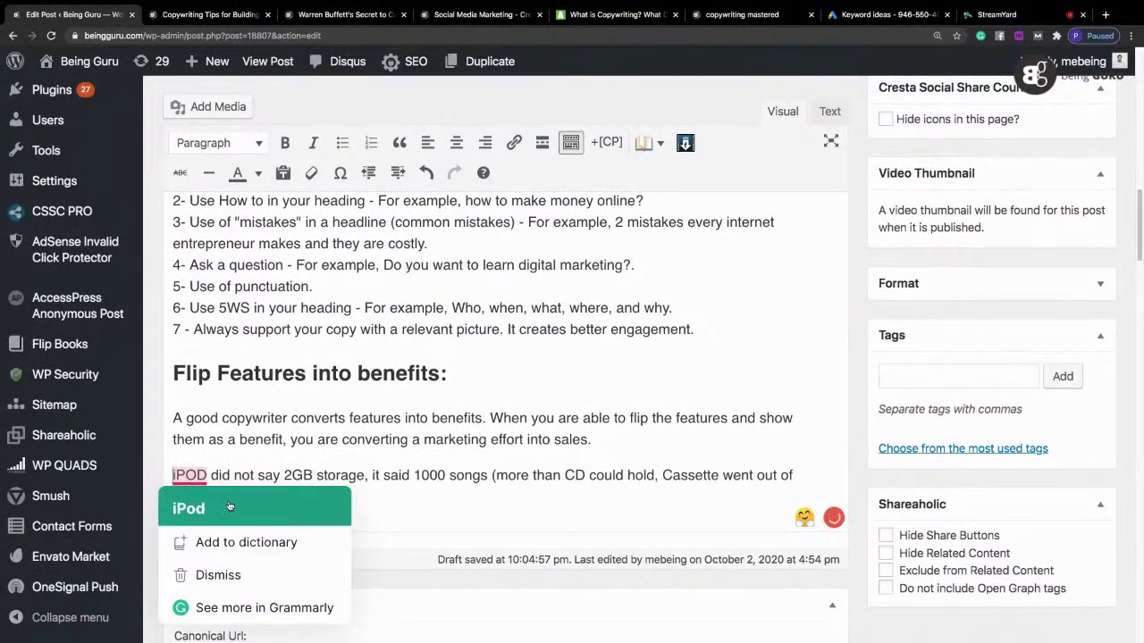
{"action": "type", "text": "Remeber that ama"}
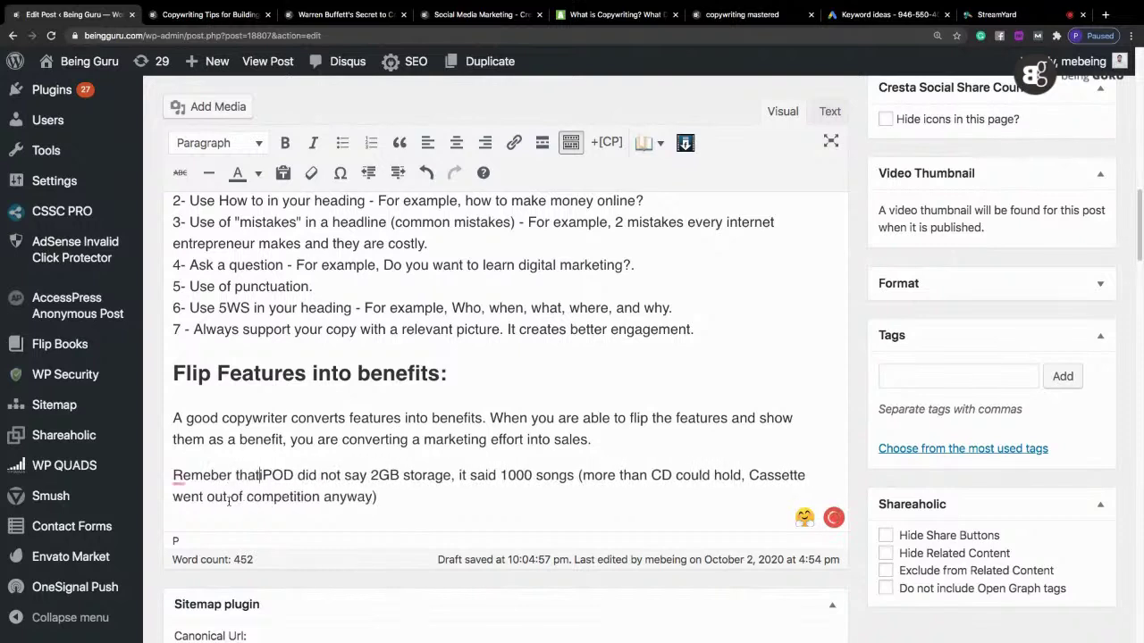
{"action": "type", "text": "zing APPLE "}
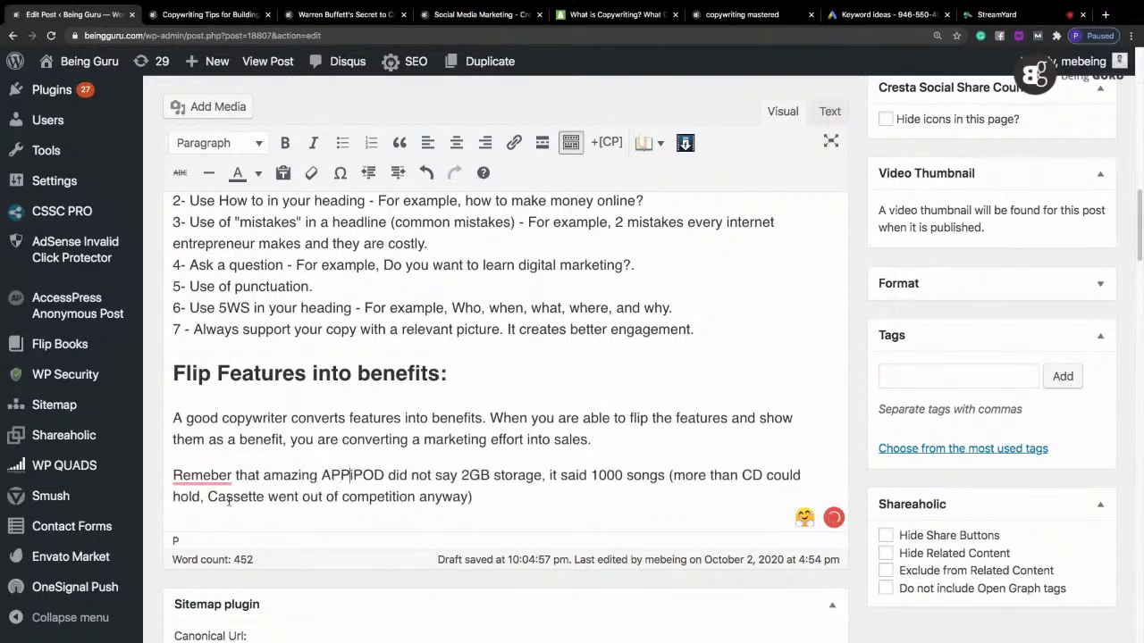
{"action": "type", "text": "ad in"}
{"action": "key", "text": "Delete"}
{"action": "type", "text": "in "}
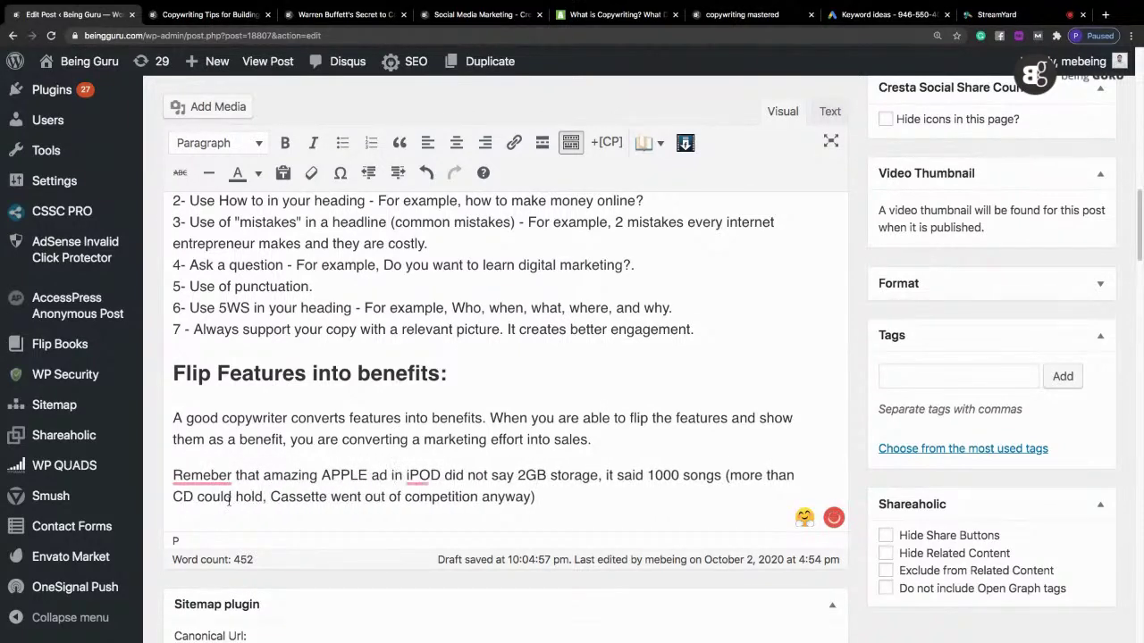
{"action": "type", "text": "90s"}
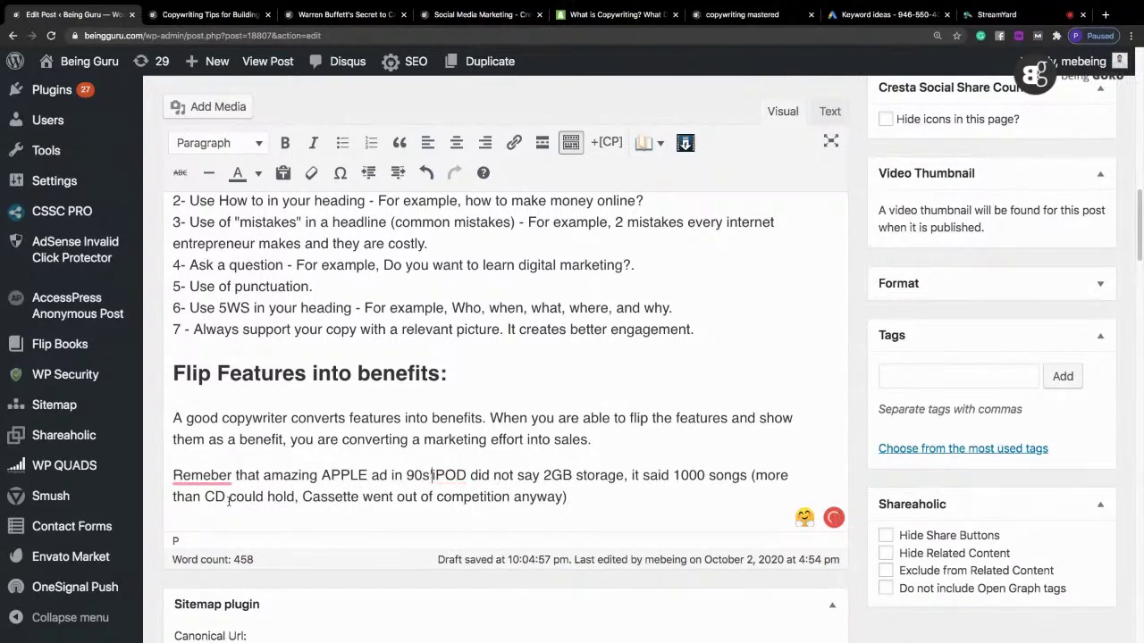
Step: End the question with "'?" and add "Apple, in a new IPOD ad did not talk about the storage." before the pasted text
{"action": "type", "text": "'? Apple"}
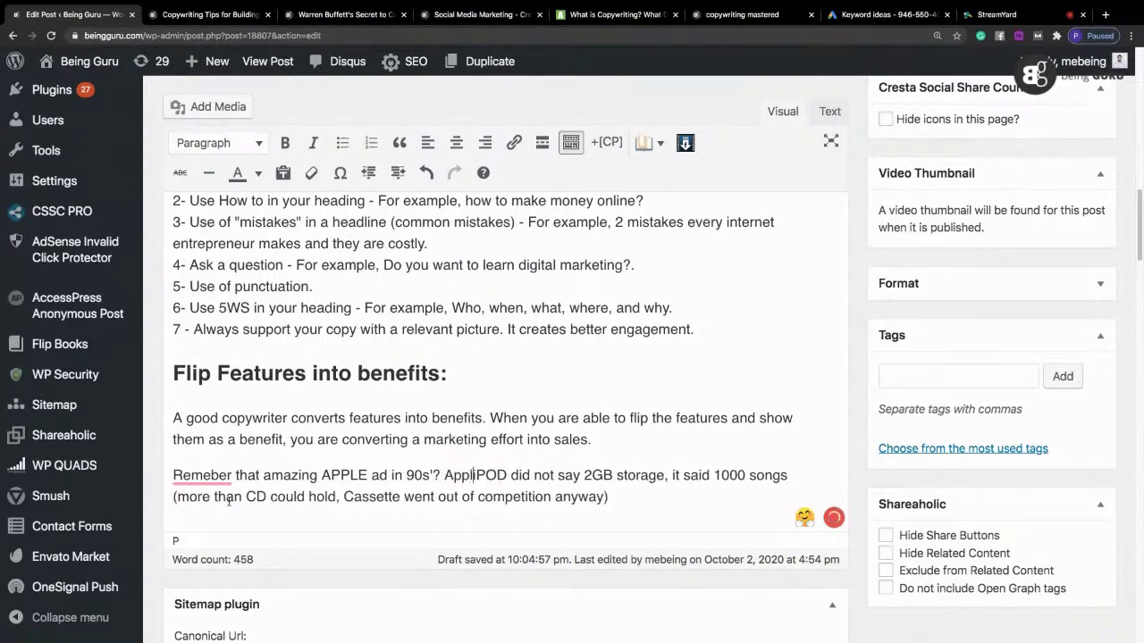
{"action": "key", "text": "Delete"}
{"action": "type", "text": "Apple"}
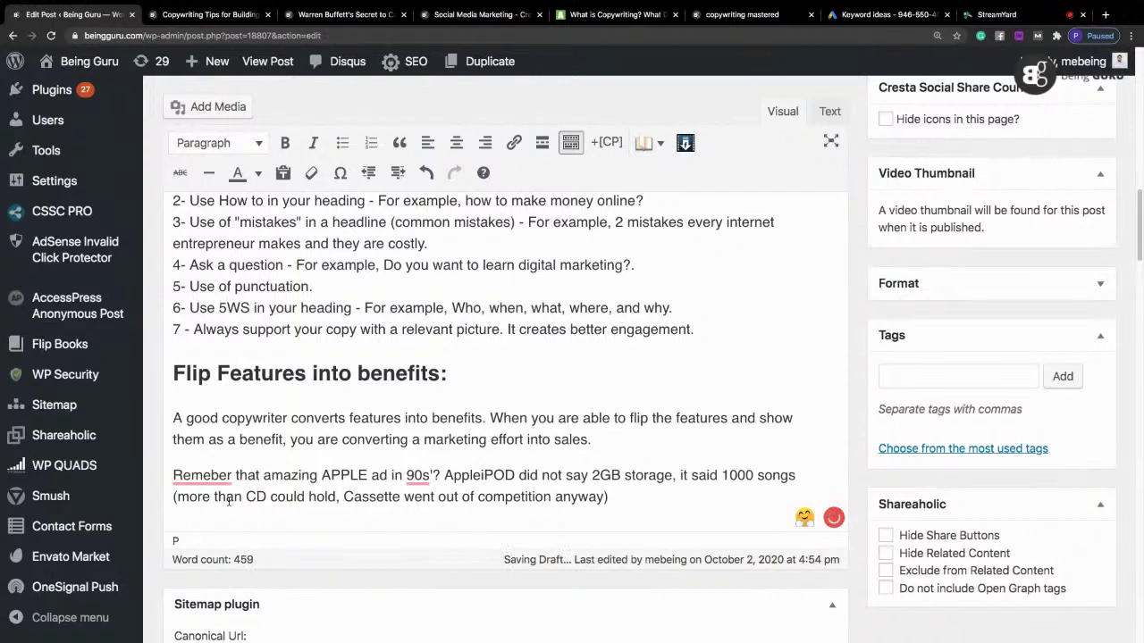
{"action": "type", "text": ", "}
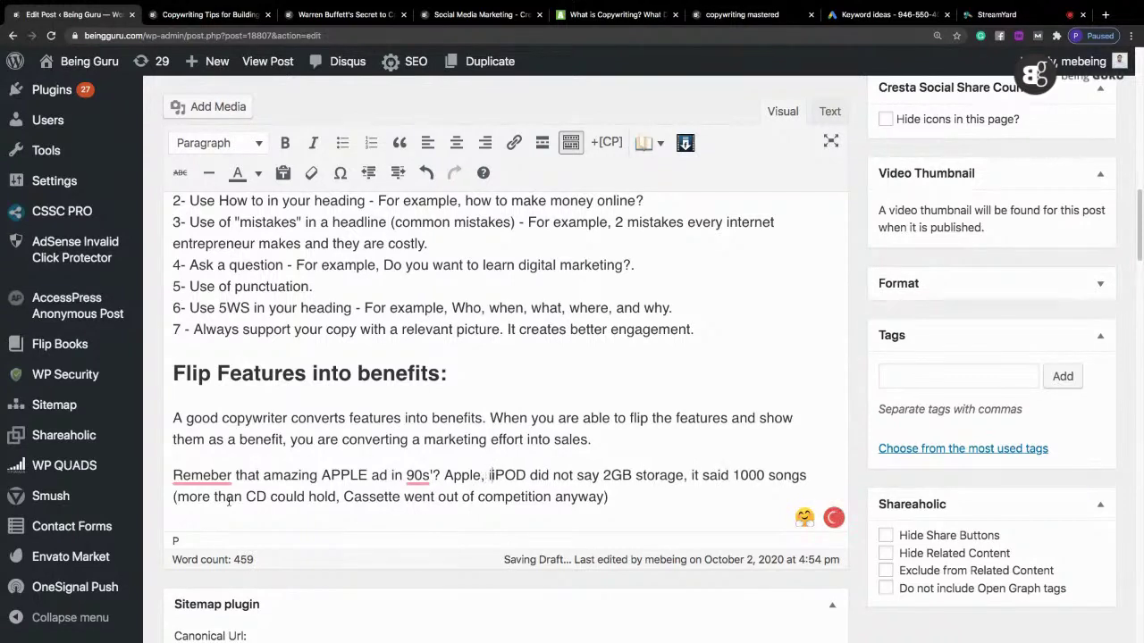
{"action": "type", "text": "on th"}
{"action": "key", "text": "BackSpace"}
{"action": "key", "text": "BackSpace"}
{"action": "key", "text": "BackSpace"}
{"action": "key", "text": "BackSpace"}
{"action": "key", "text": "BackSpace"}
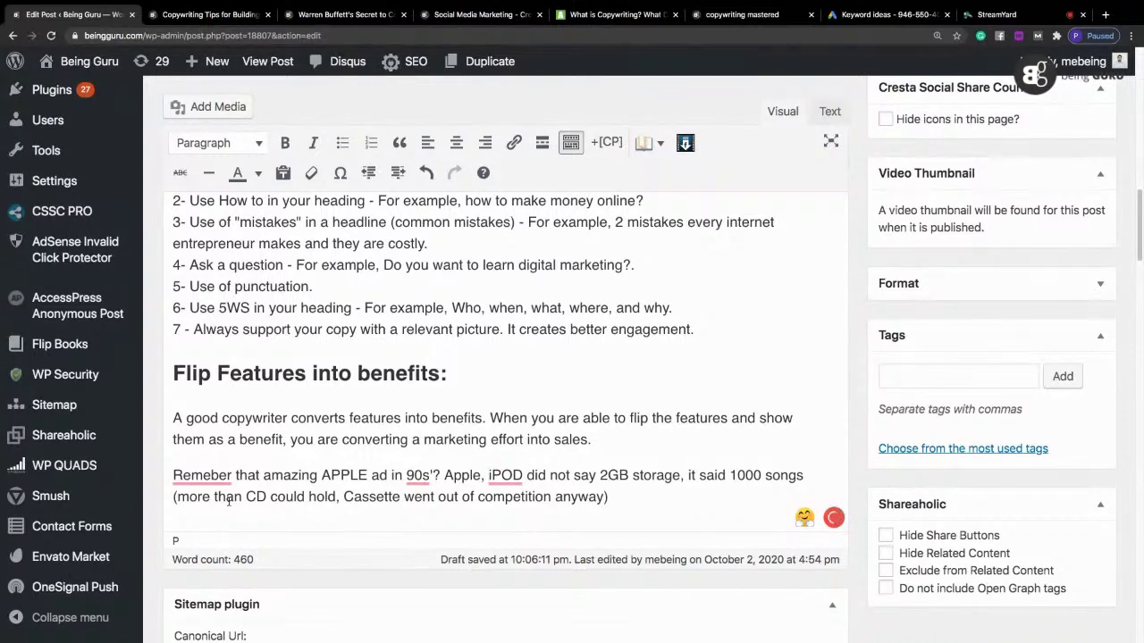
{"action": "type", "text": "in "}
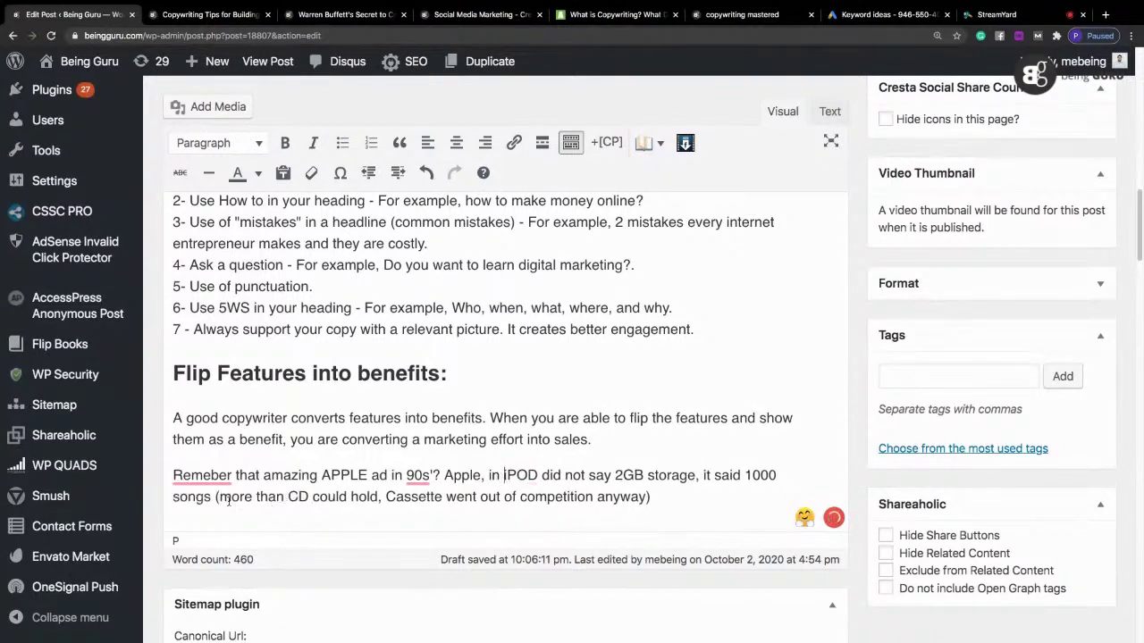
{"action": "type", "text": "a new IPOD ad did not talk about the sto"}
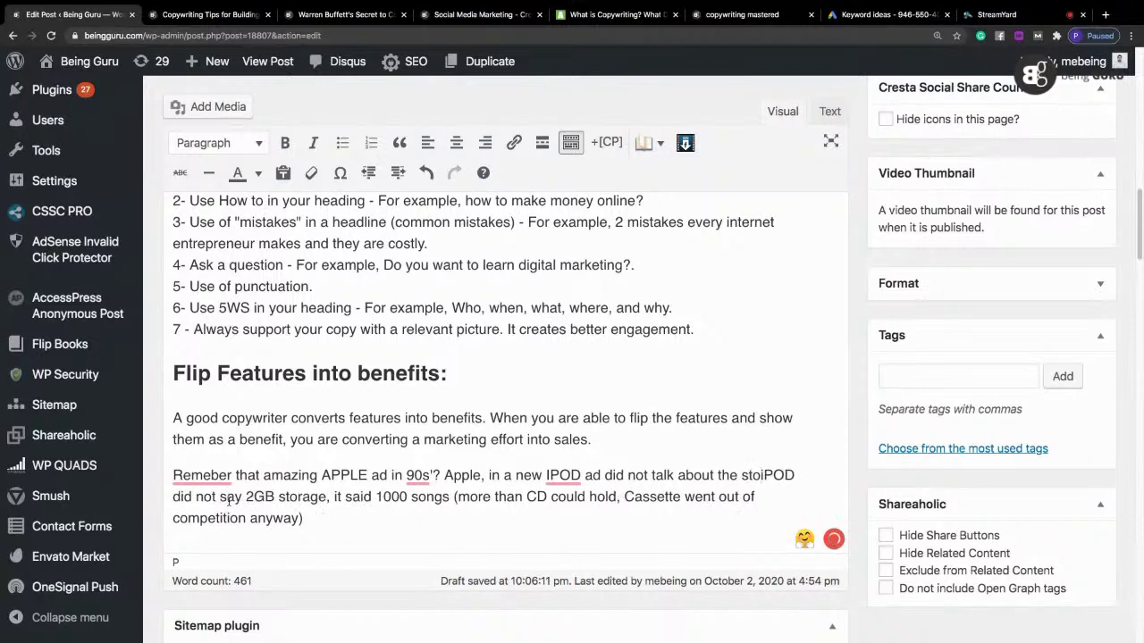
{"action": "type", "text": "rage. "}
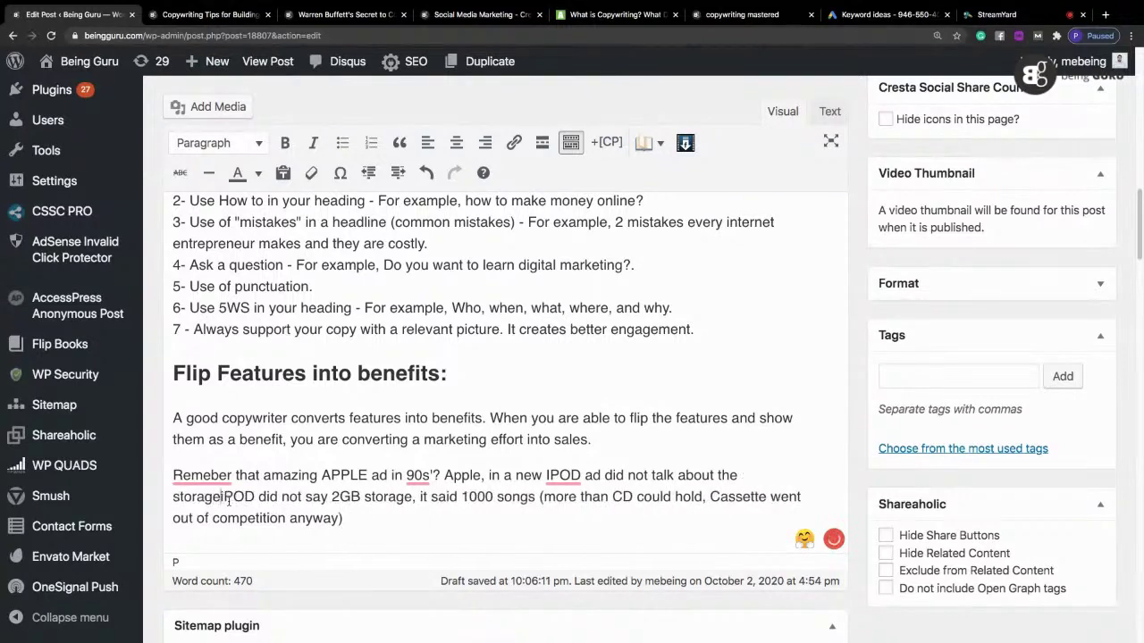
Step: Continue the example with "Instead, it highlighted the benefits of buying iPOD."
{"action": "type", "text": "Instead, "}
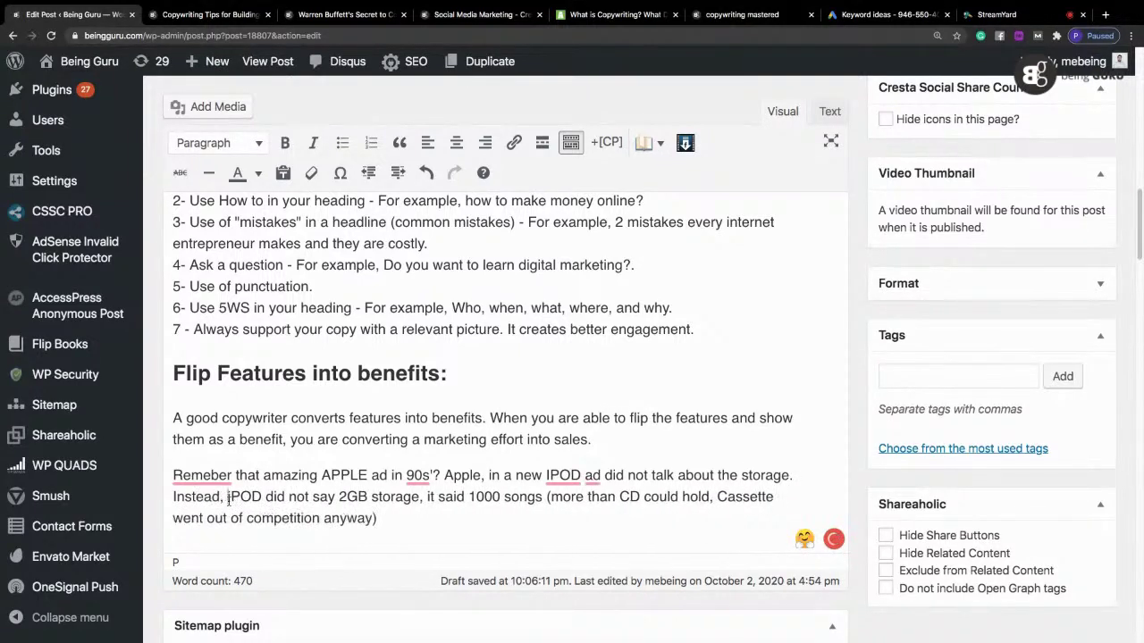
{"action": "type", "text": "it highlig"}
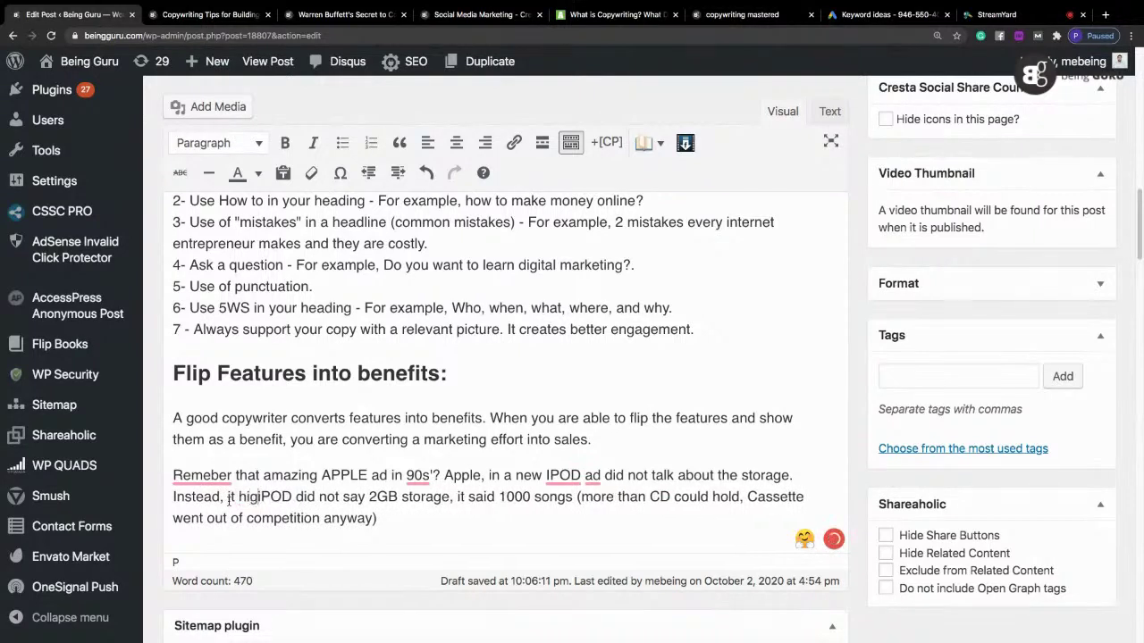
{"action": "type", "text": "hted the b"}
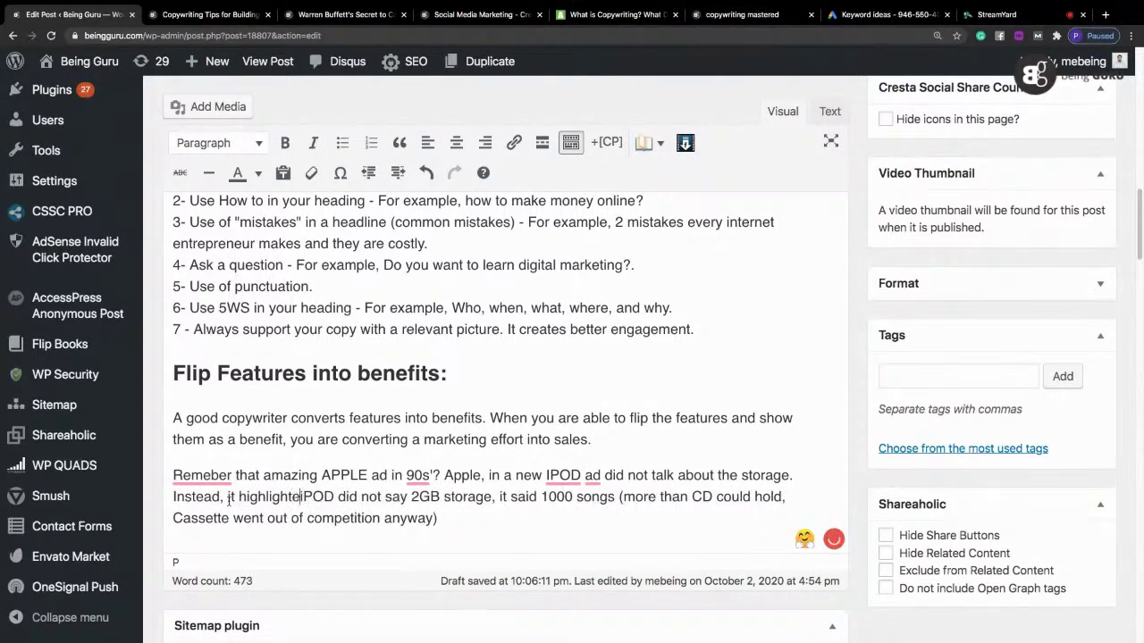
{"action": "type", "text": "enefits o"}
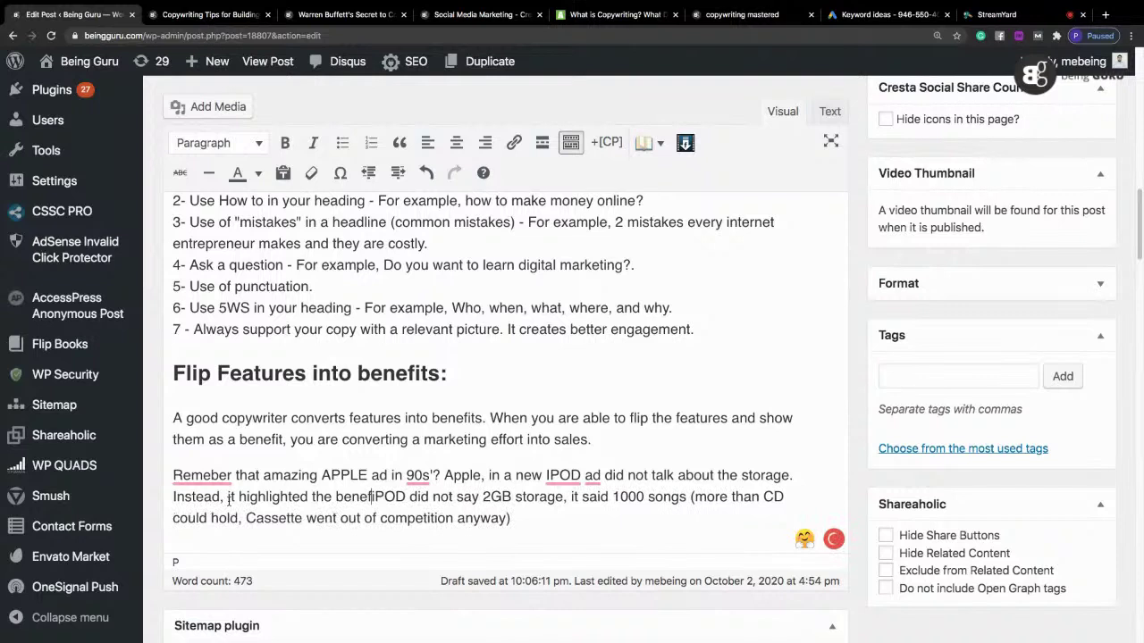
{"action": "type", "text": "f buyy"}
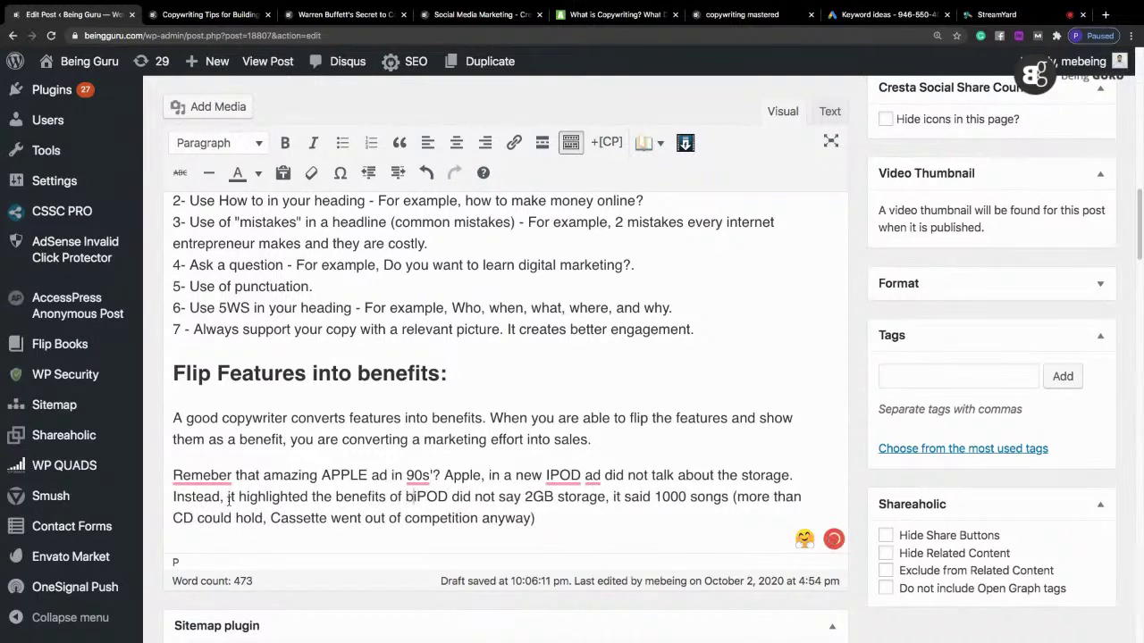
{"action": "key", "text": "BackSpace"}
{"action": "key", "text": "BackSpace"}
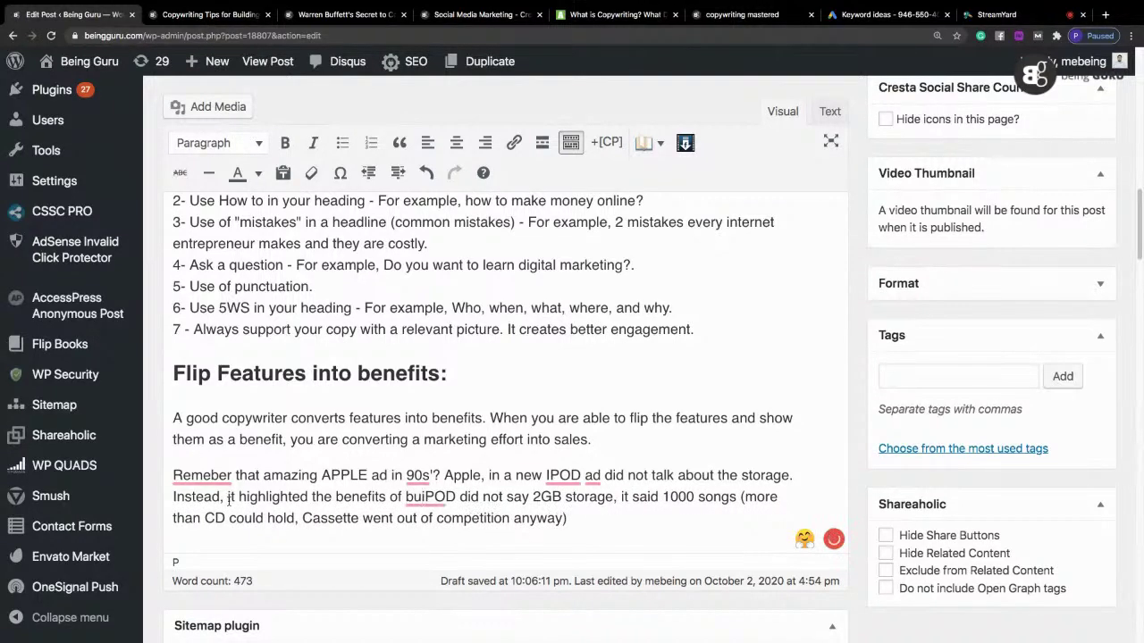
{"action": "type", "text": "ying "}
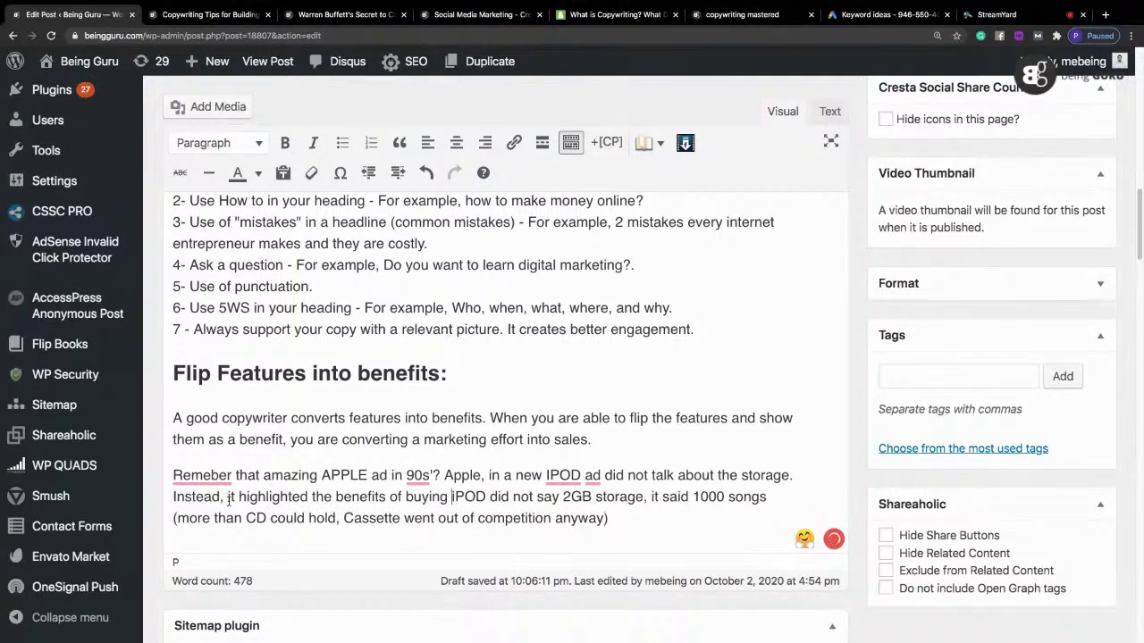
Step: Add "Users will be able to store 1000+ songs and that is far bigger than any CD or a cassette could hold."
{"action": "type", "text": " Users will be able t"}
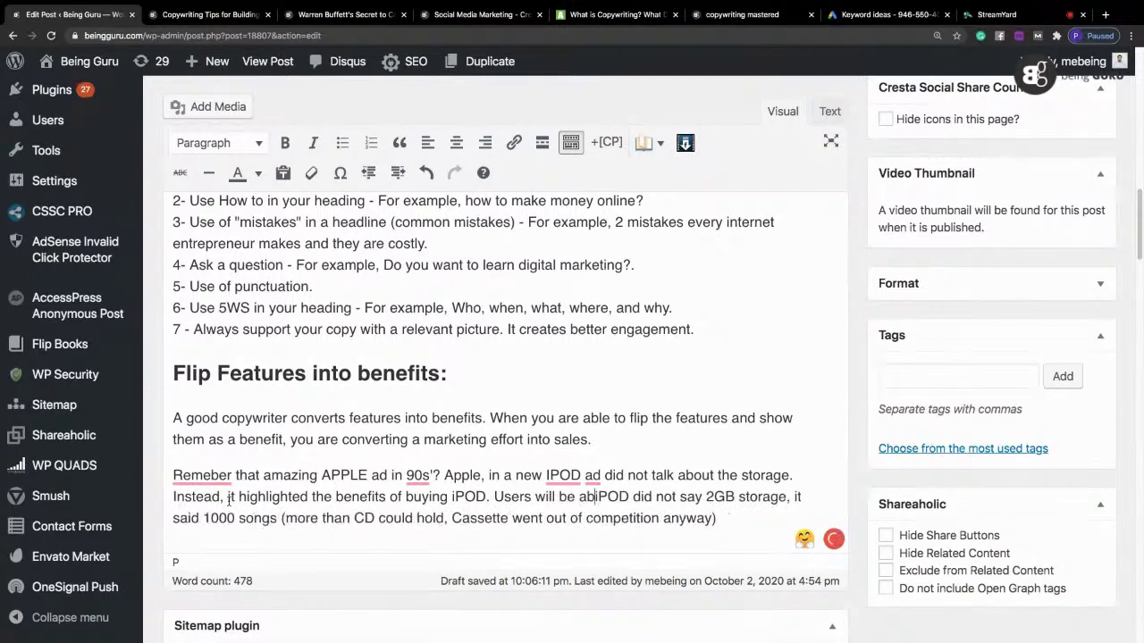
{"action": "type", "text": "o store 1000+"}
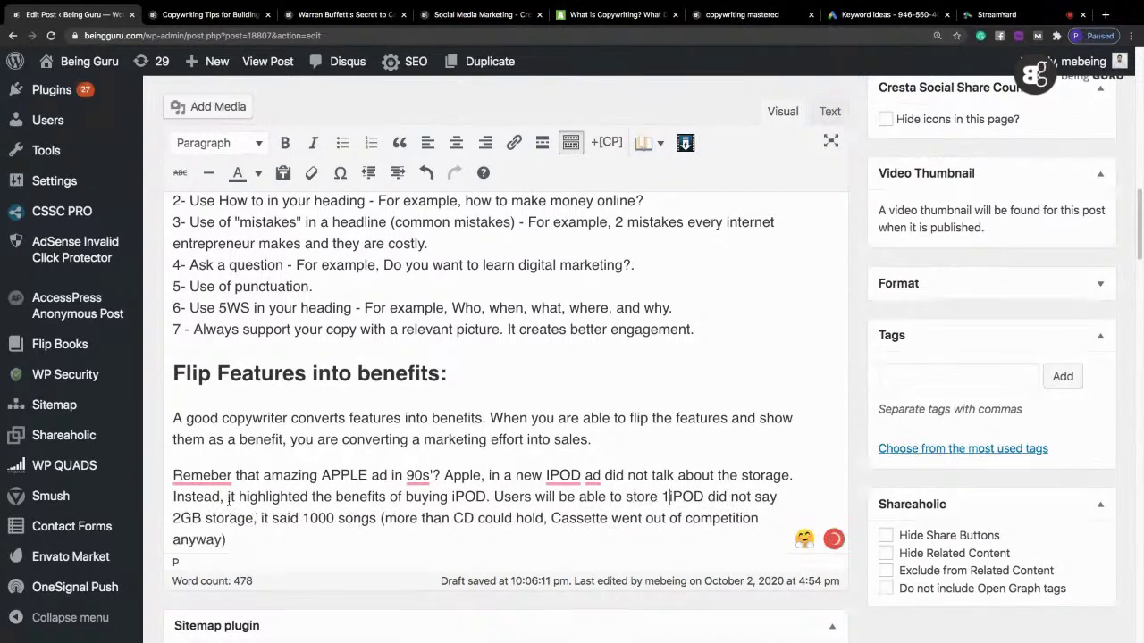
{"action": "type", "text": " sonfs "}
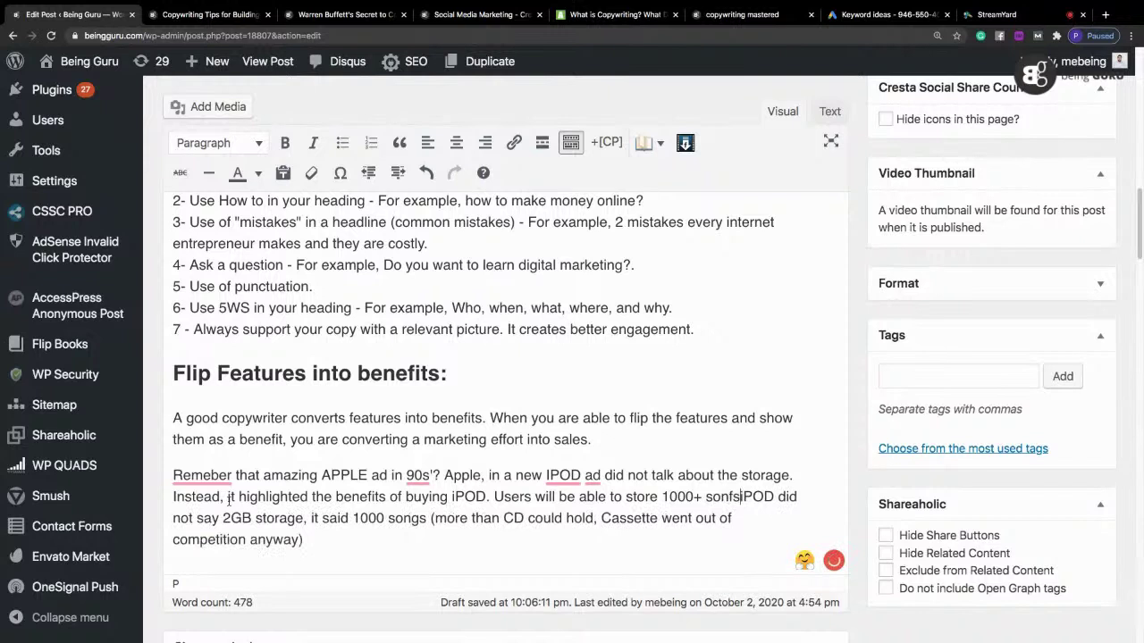
{"action": "type", "text": "and that is far bigger t"}
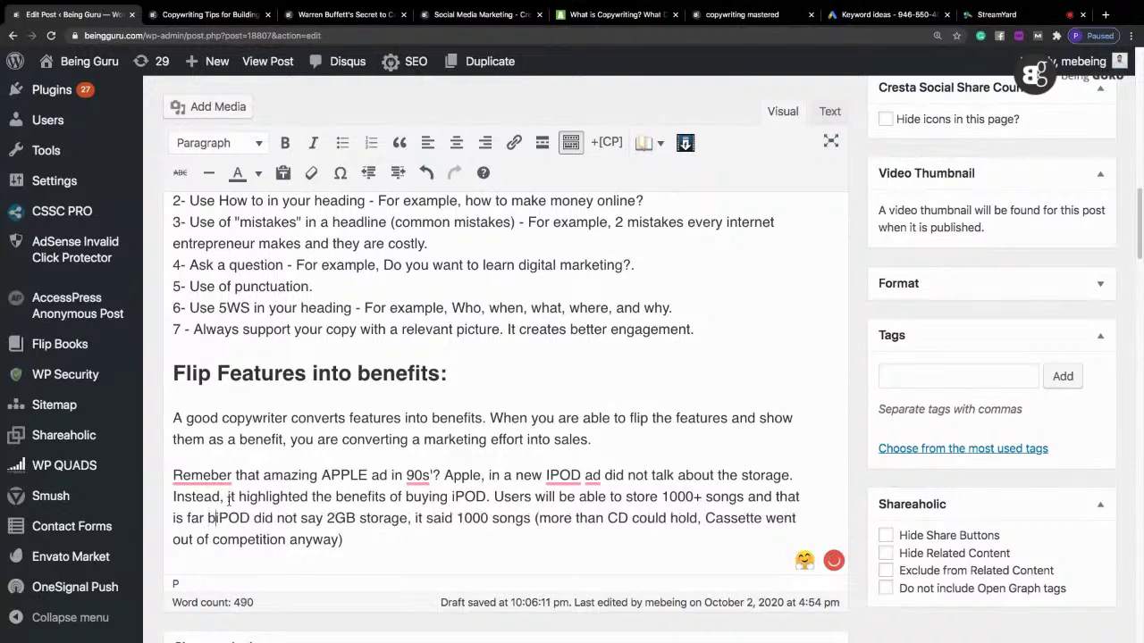
{"action": "type", "text": "han any "}
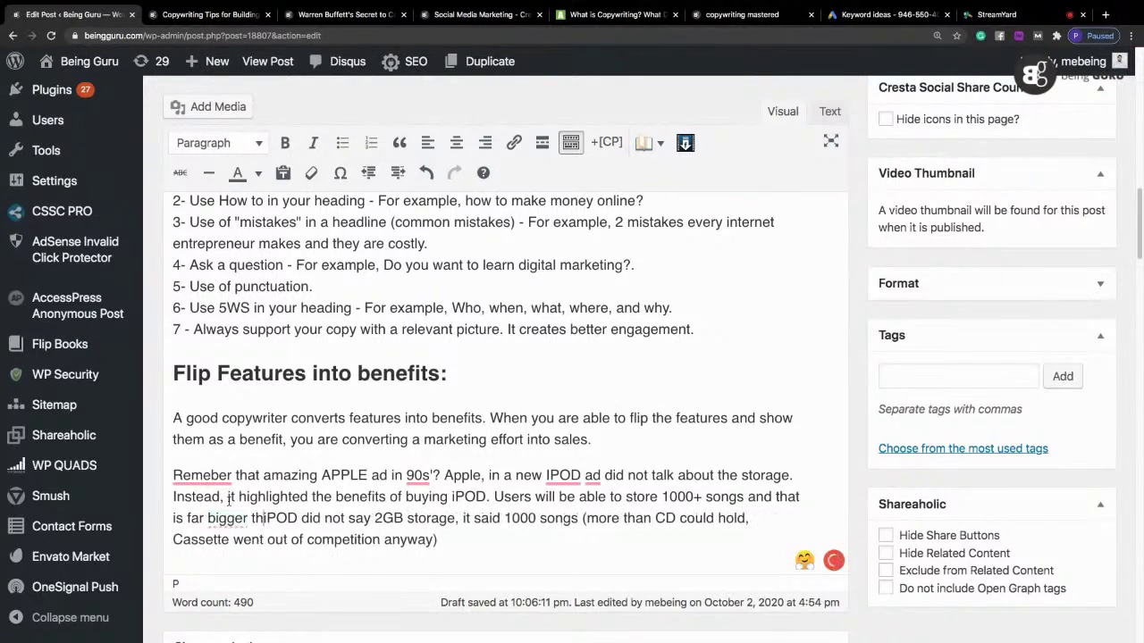
{"action": "type", "text": "CV"}
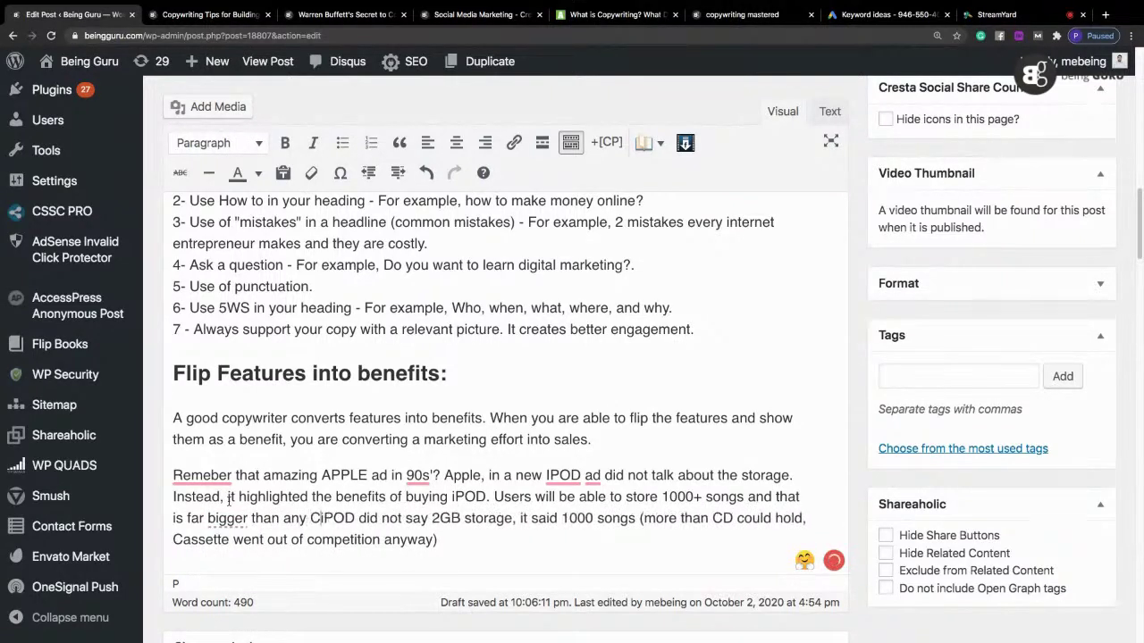
{"action": "key", "text": "BackSpace"}
{"action": "type", "text": "D or a "}
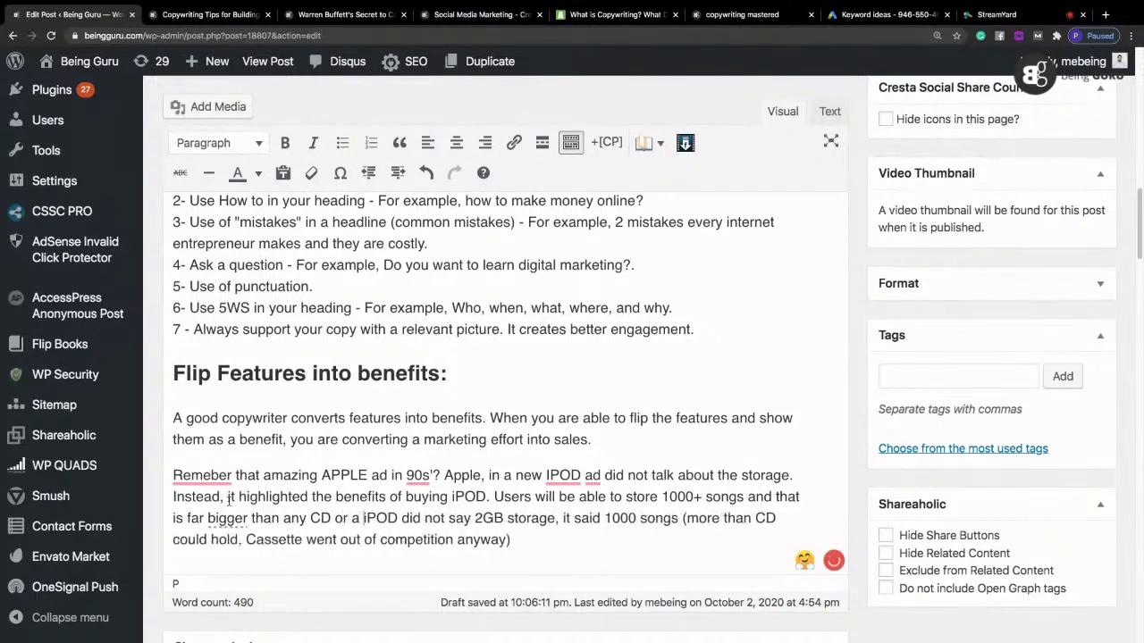
{"action": "type", "text": "cassette co"}
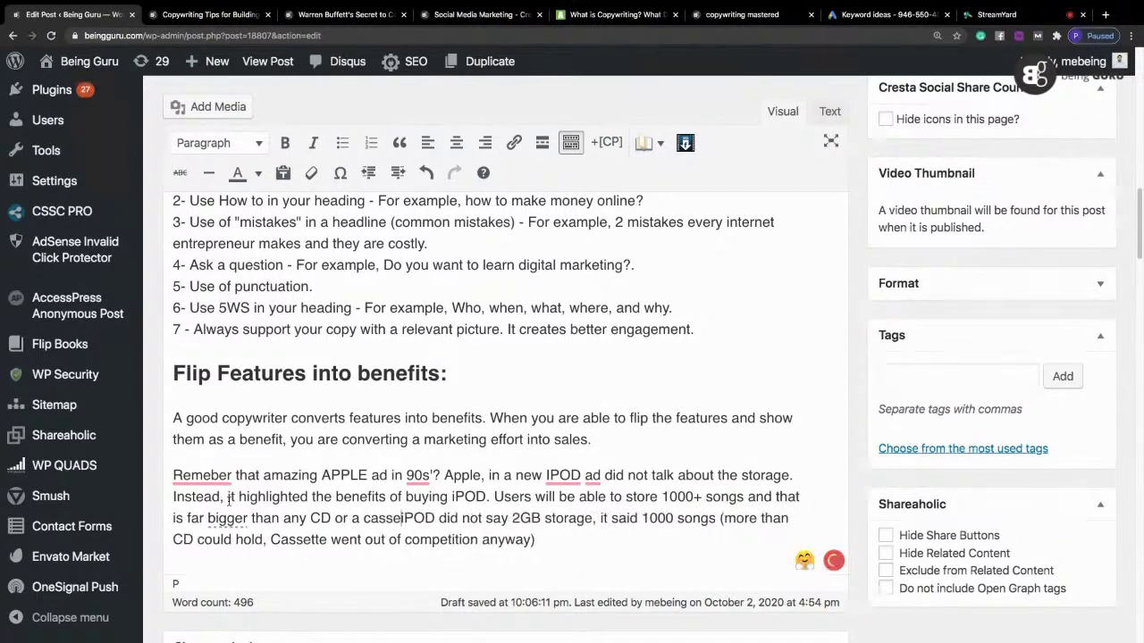
{"action": "type", "text": "uld hold"}
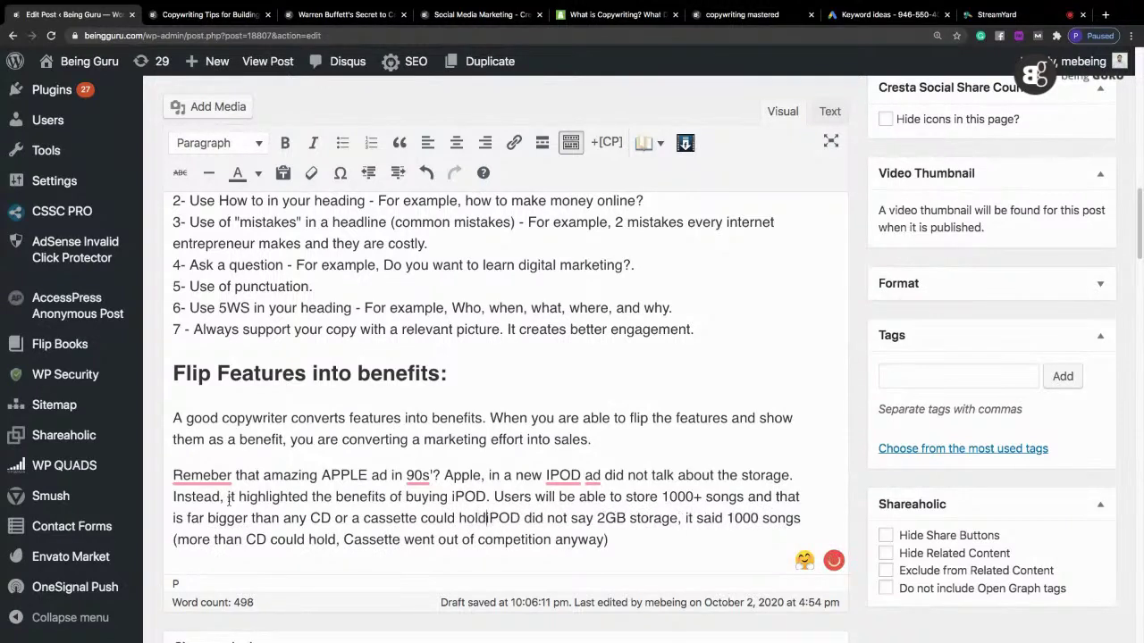
{"action": "type", "text": "."}
Step: Delete the leftover pasted text from "iPOD did not say 2GB storage" to the end of the paragraph
{"action": "key", "text": "shift+Down"}
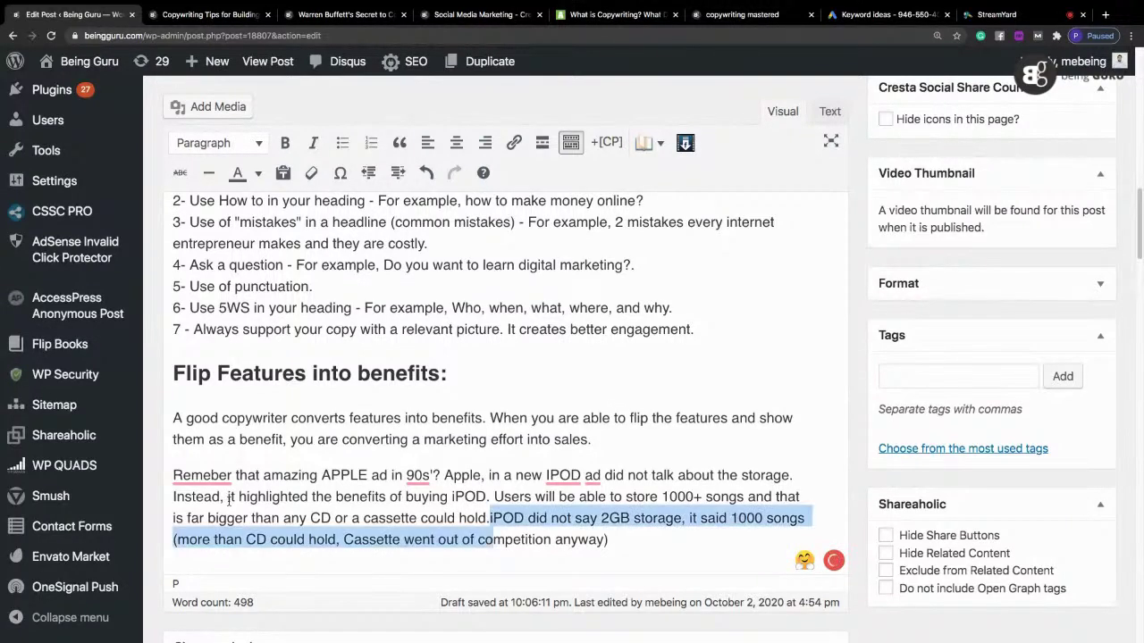
{"action": "key", "text": "shift+End"}
{"action": "key", "text": "BackSpace"}
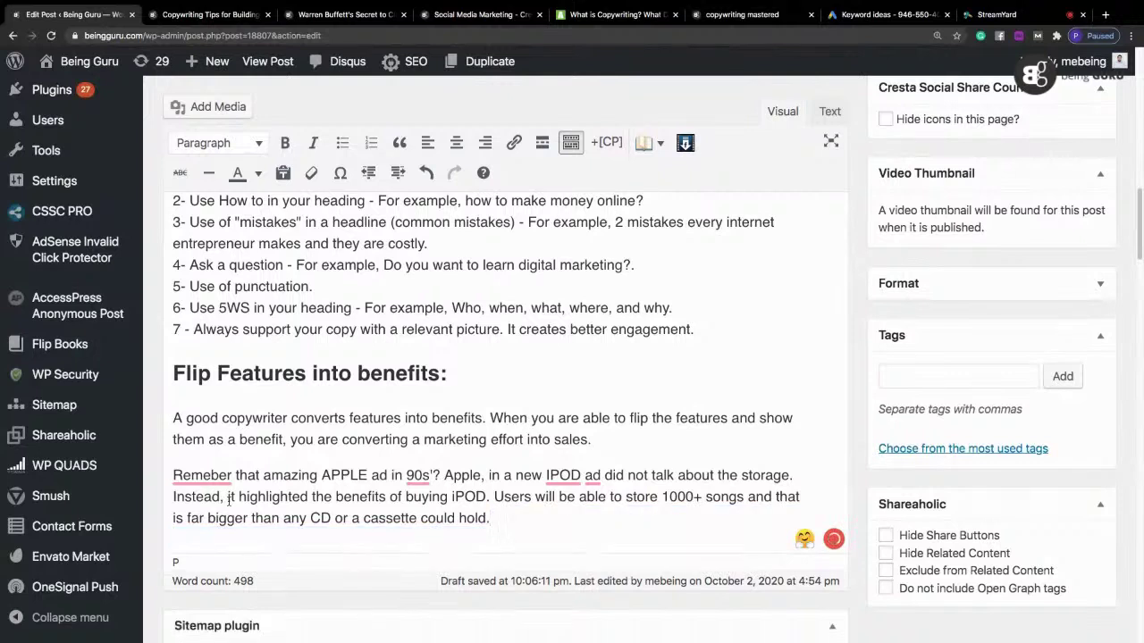
Step: Apply the suggested corrections "Remember", "the 90s", "iPod" and "ad," in the first two sentences of the Apple example
{"action": "mouse_move", "coordinate": [202, 475]}
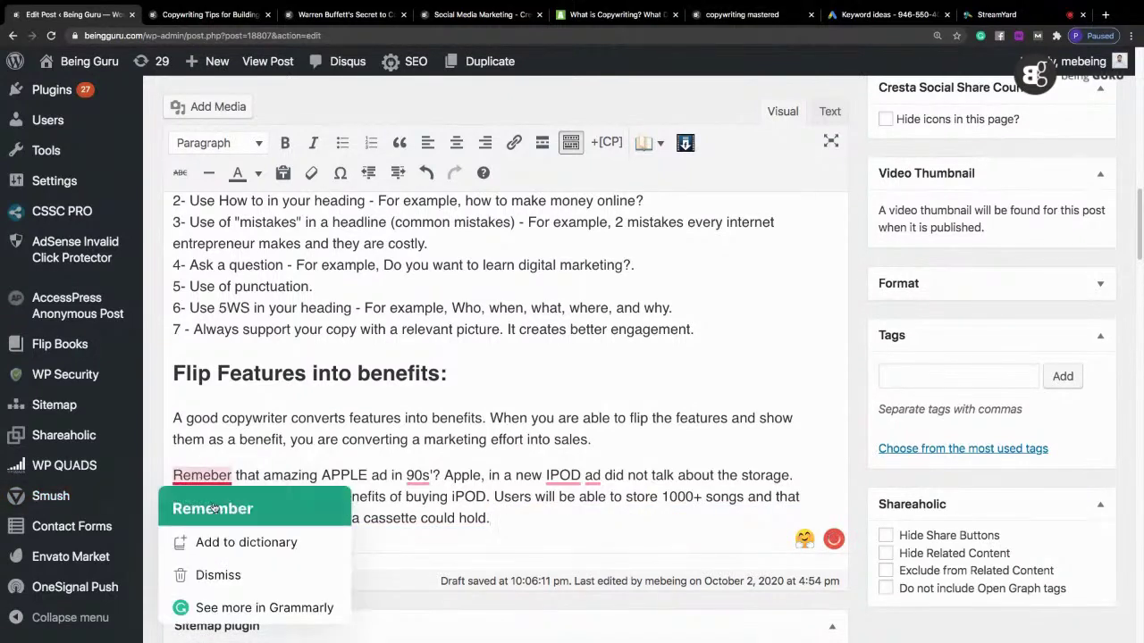
{"action": "left_click", "coordinate": [215, 508]}
{"action": "mouse_move", "coordinate": [429, 476]}
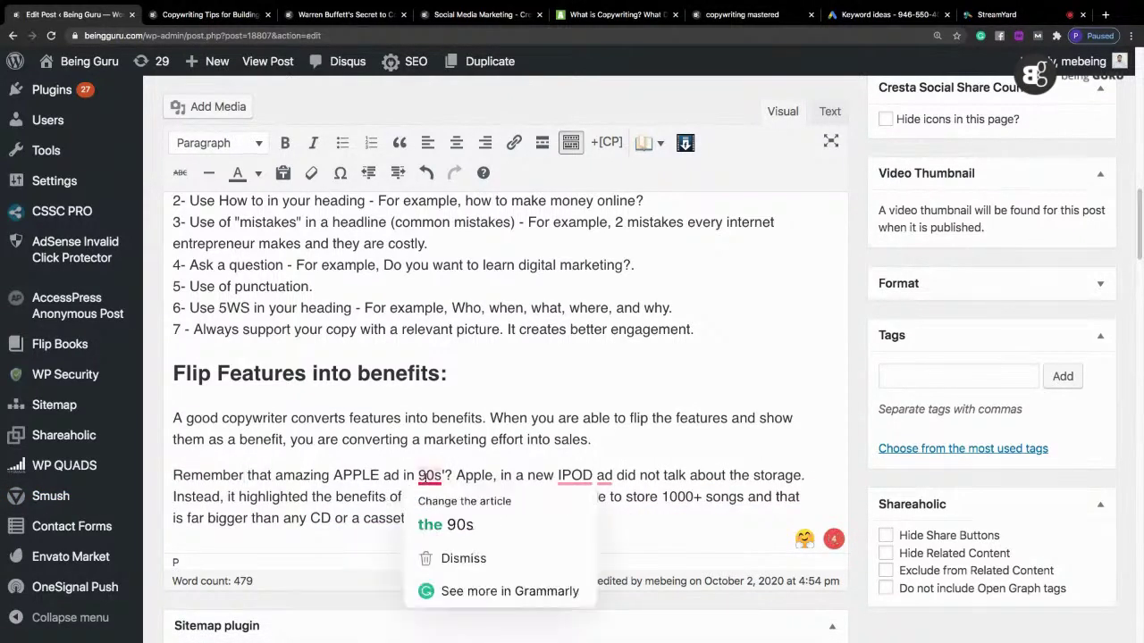
{"action": "left_click", "coordinate": [498, 519]}
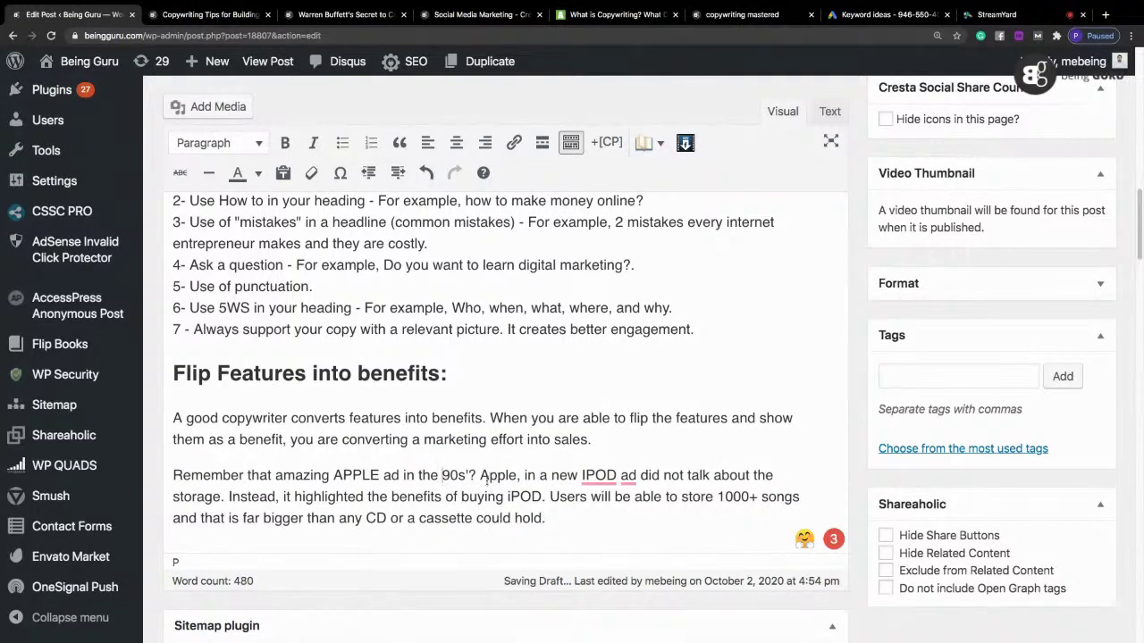
{"action": "mouse_move", "coordinate": [598, 475]}
{"action": "left_click", "coordinate": [610, 513]}
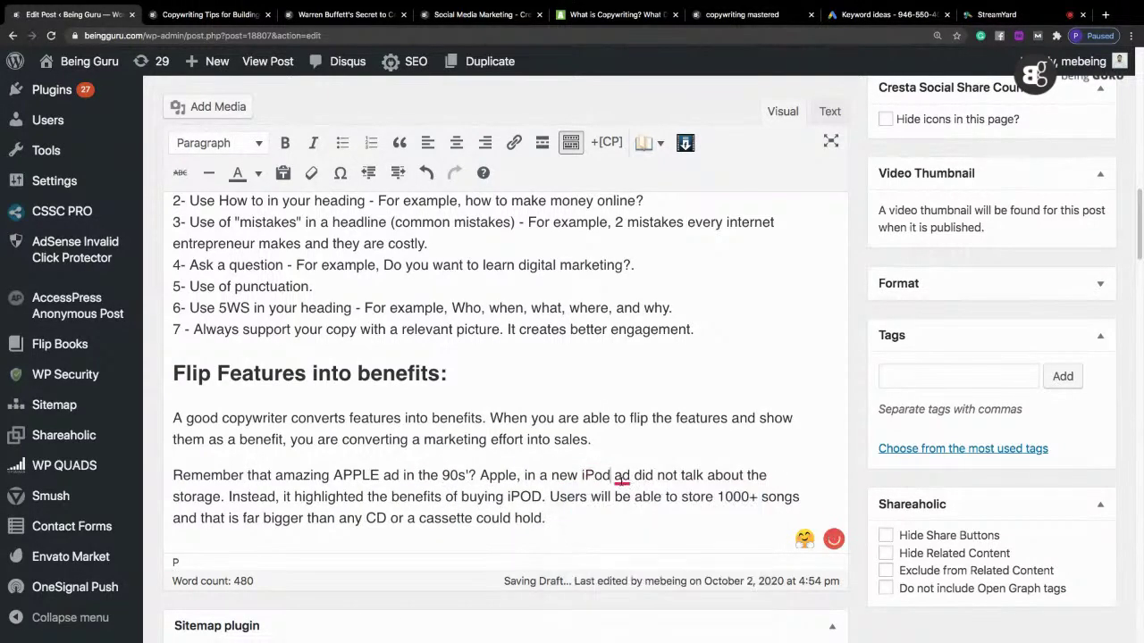
{"action": "mouse_move", "coordinate": [622, 475]}
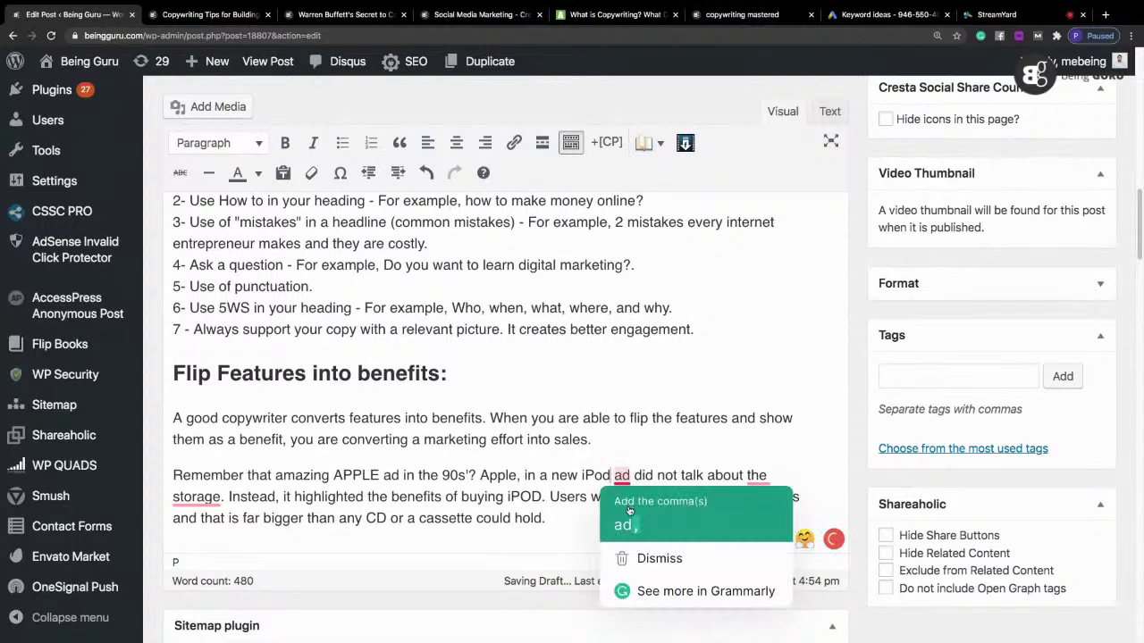
{"action": "left_click", "coordinate": [689, 508]}
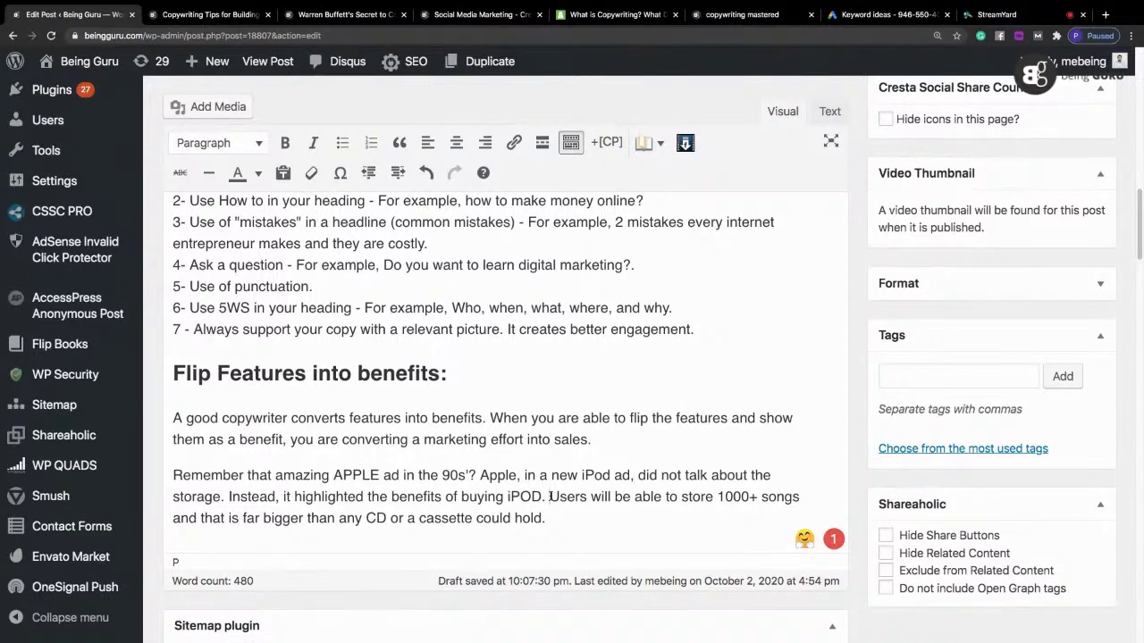
Step: Join the last two sentences of the Apple example with "because", making "users" lowercase
{"action": "key", "text": "BackSpace"}
{"action": "key", "text": "BackSpace"}
{"action": "type", "text": "because u"}
{"action": "key", "text": "Delete"}
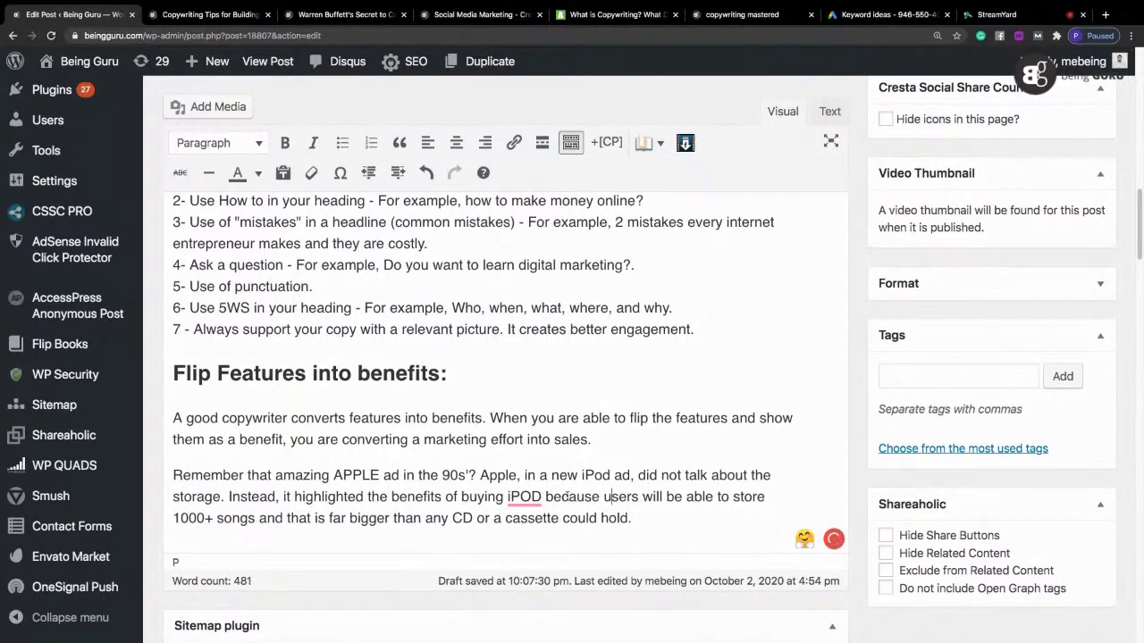
Step: Insert "feature of storage" after "songs and that" and change the following "is" to "was"
{"action": "left_click", "coordinate": [255, 519]}
{"action": "type", "text": "feature"}
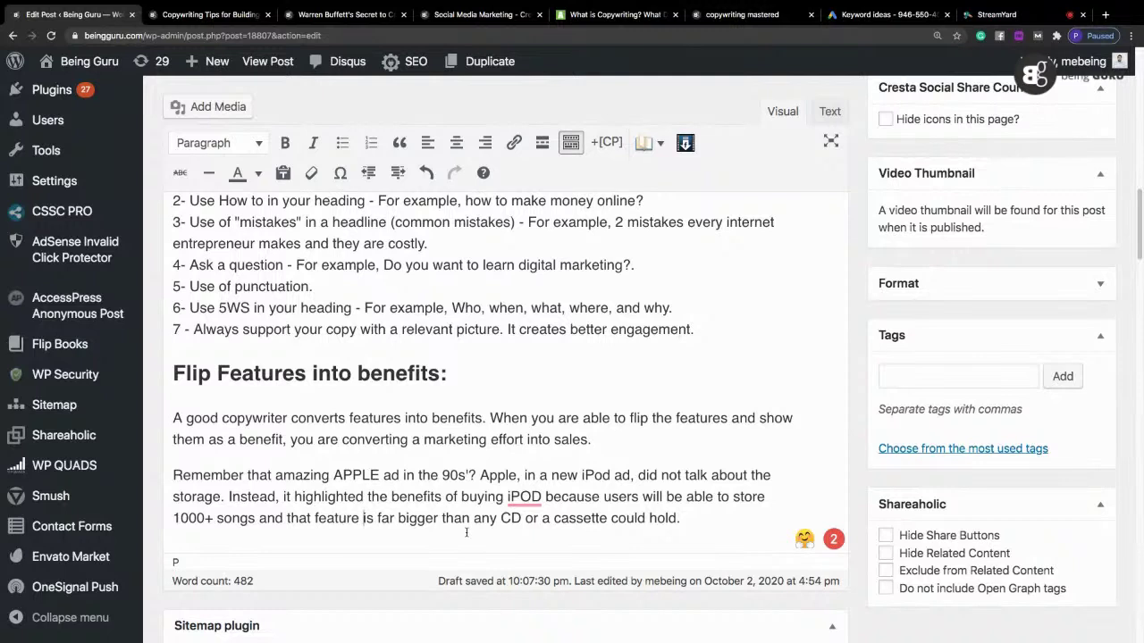
{"action": "type", "text": "of "}
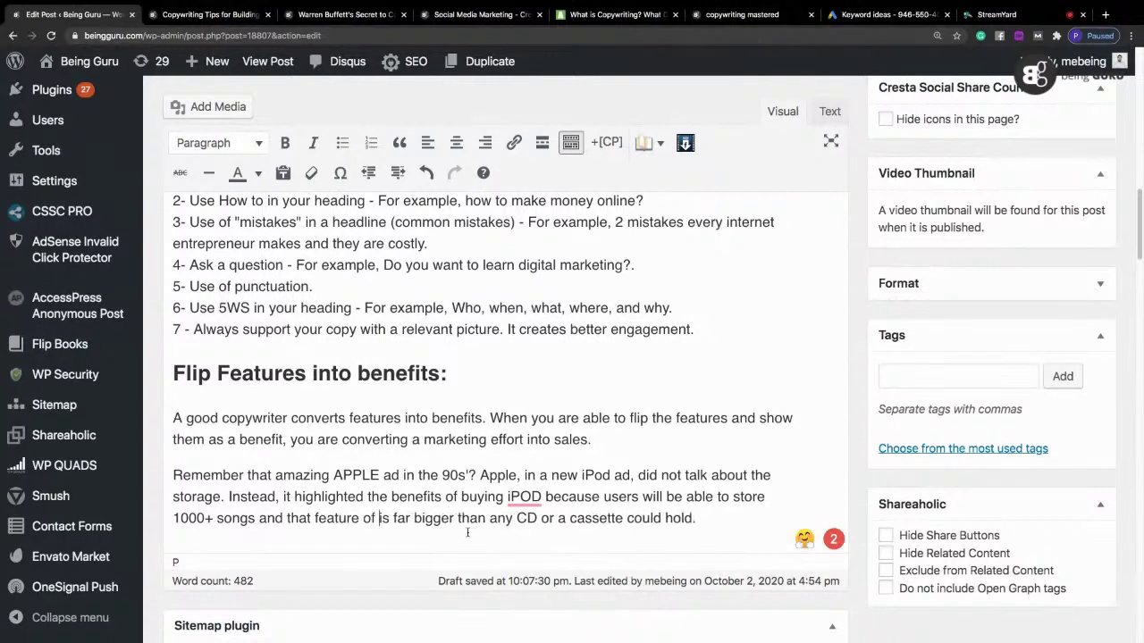
{"action": "type", "text": "sto"}
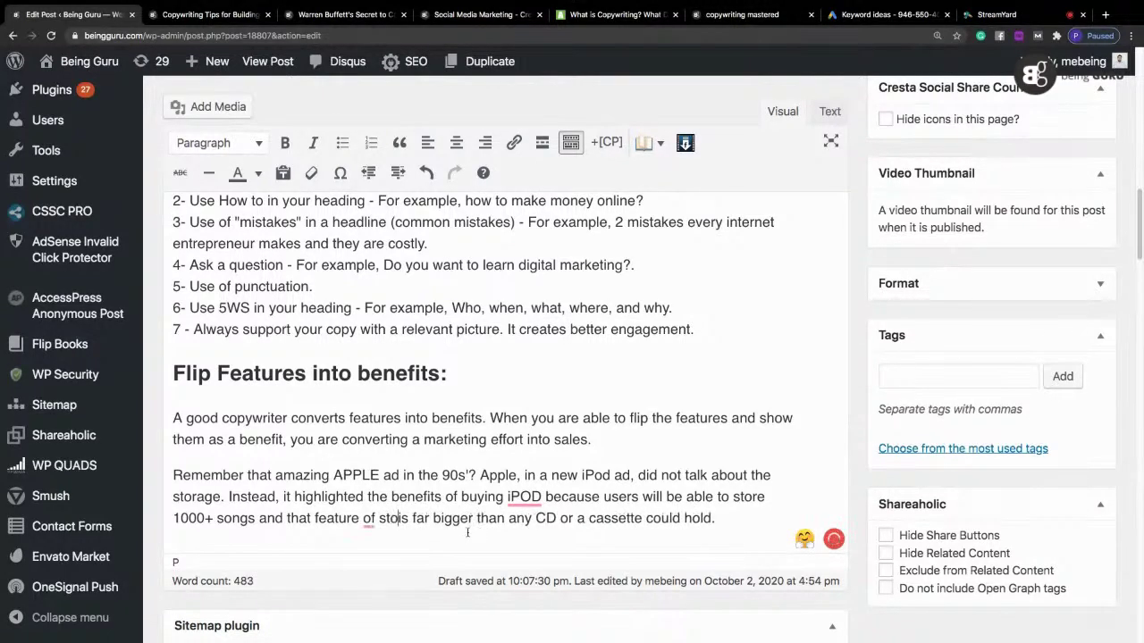
{"action": "type", "text": "rage"}
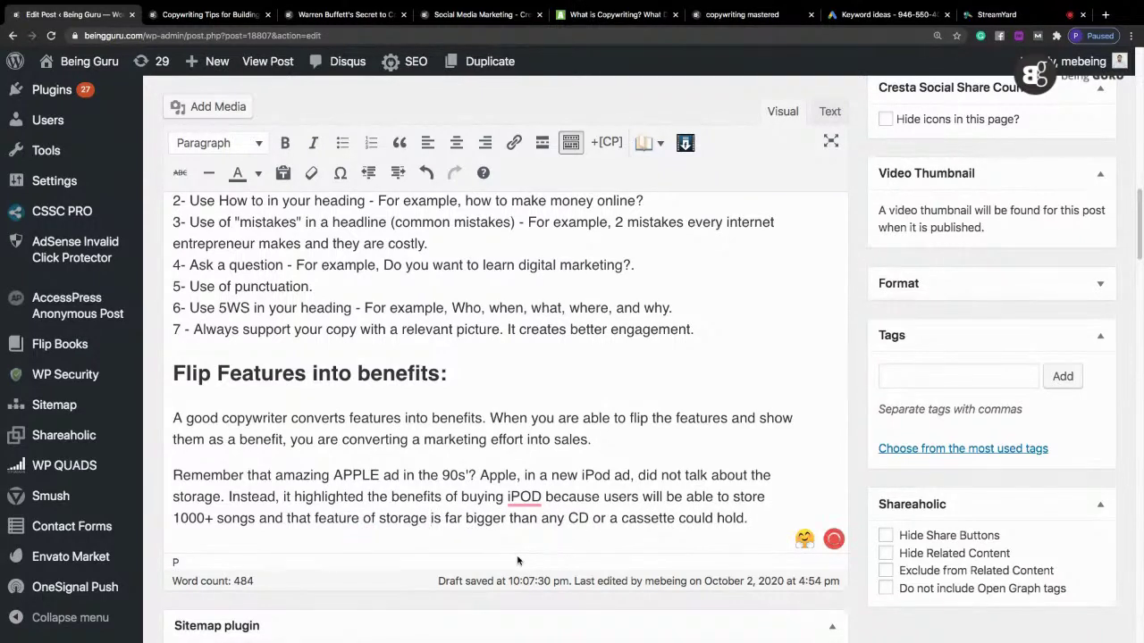
{"action": "key", "text": "shift+Right"}
{"action": "key", "text": "shift+Right"}
{"action": "type", "text": "was"}
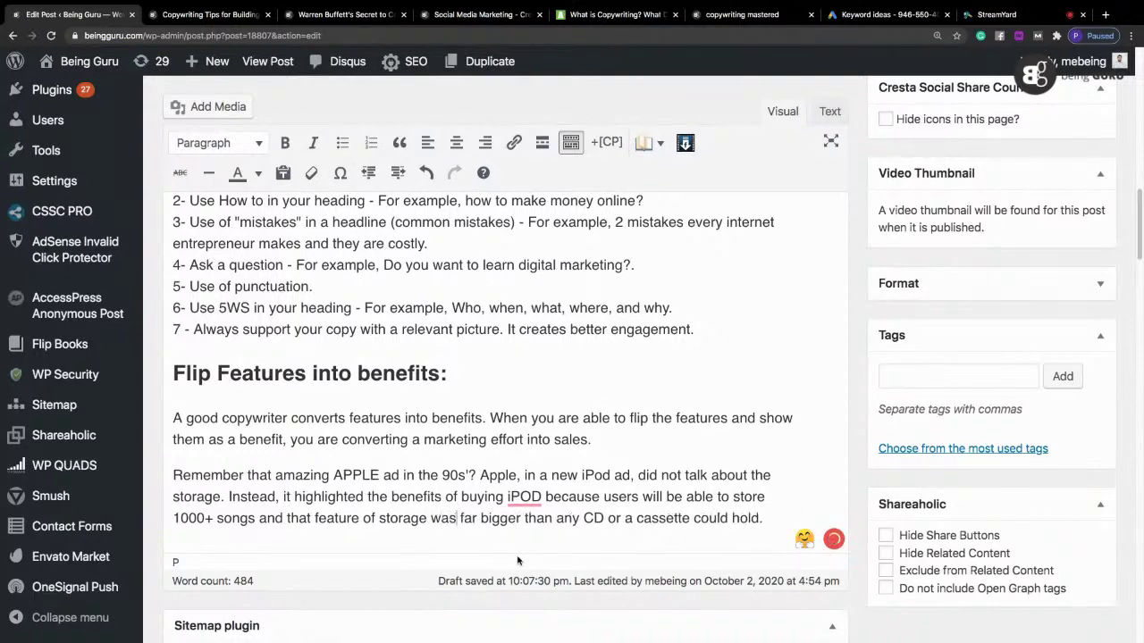
Step: Start a new paragraph below the Apple example with "Just by flipping feature into a benefit, APPLE"
{"action": "left_click", "coordinate": [774, 516]}
{"action": "key", "text": "Return"}
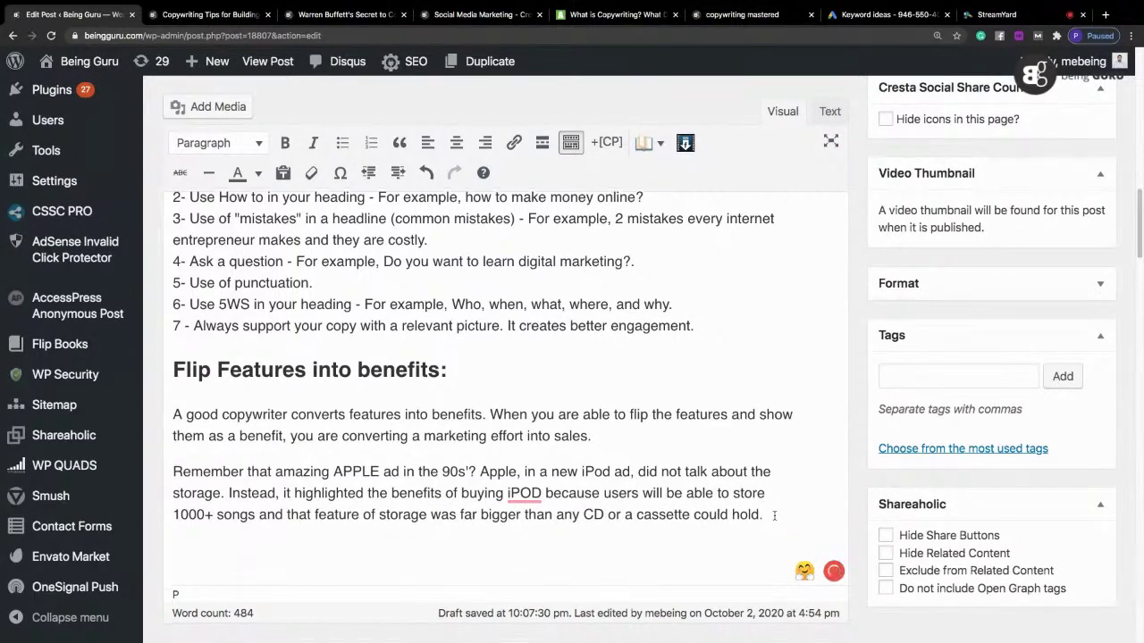
{"action": "type", "text": "Just by flipping fe"}
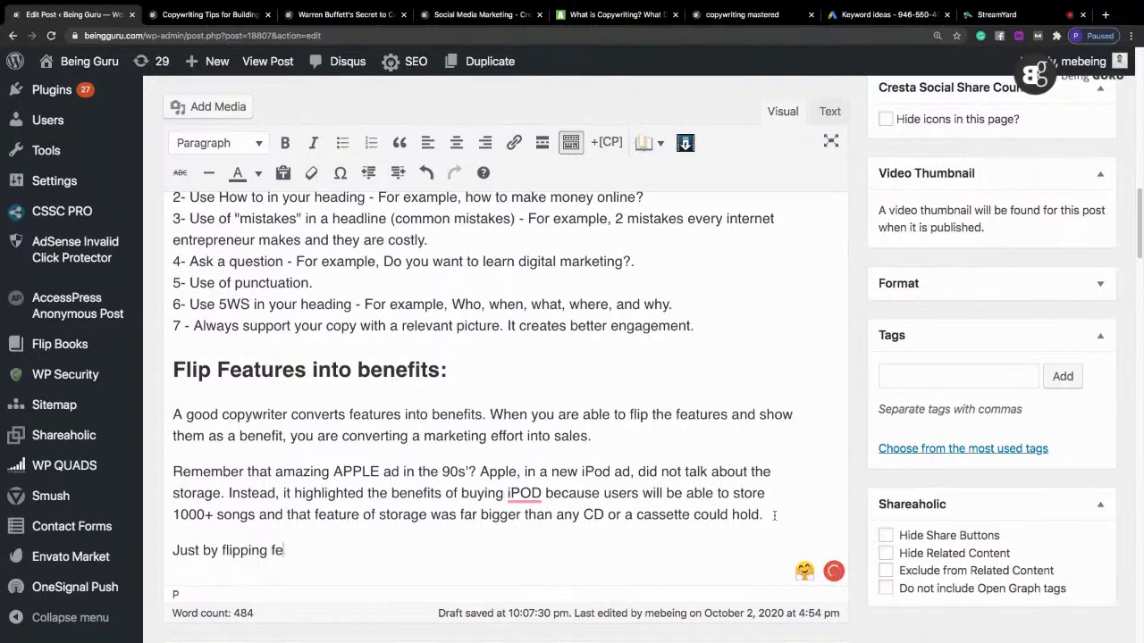
{"action": "type", "text": "atures into"}
{"action": "key", "text": "BackSpace"}
{"action": "key", "text": "BackSpace"}
{"action": "key", "text": "BackSpace"}
{"action": "key", "text": "BackSpace"}
{"action": "type", "text": "into a benefit, APPLE "}
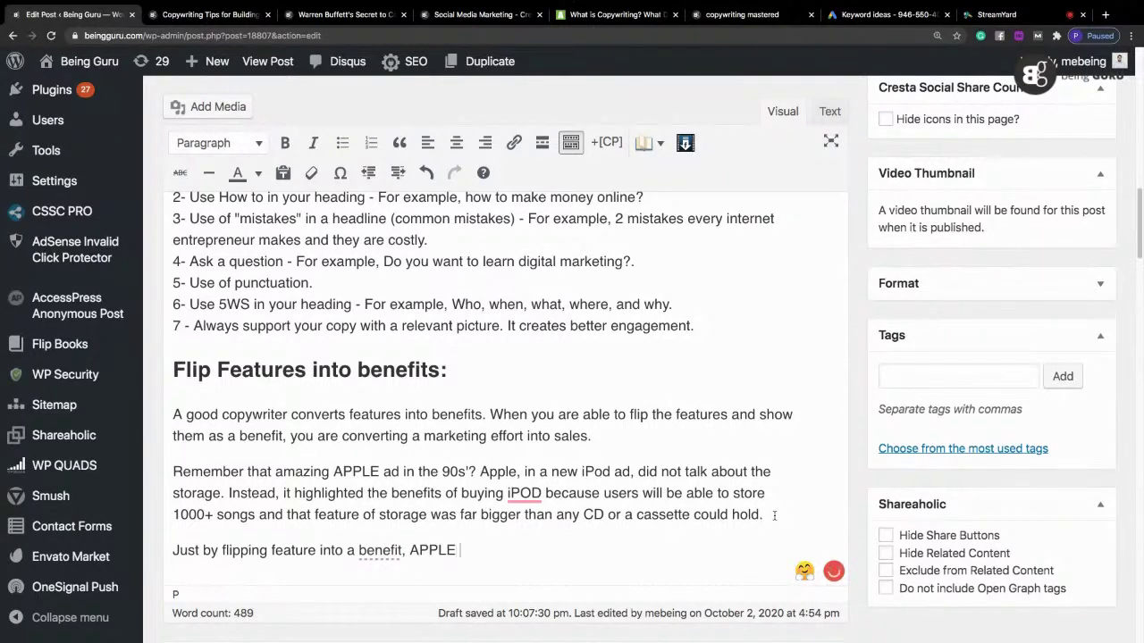
Step: Continue the sentence with "created a lot of interest in their ad for people to rush to near by retail stores and buy iPOD."
{"action": "type", "text": "created a lot of interest in their ad for people to "}
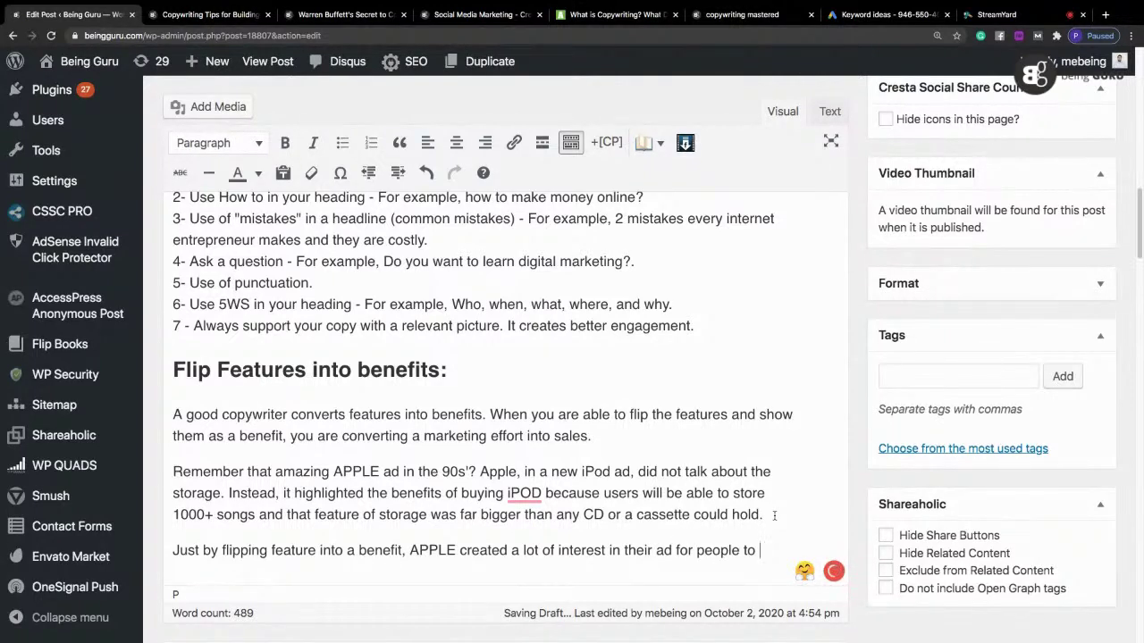
{"action": "type", "text": "rush to nea"}
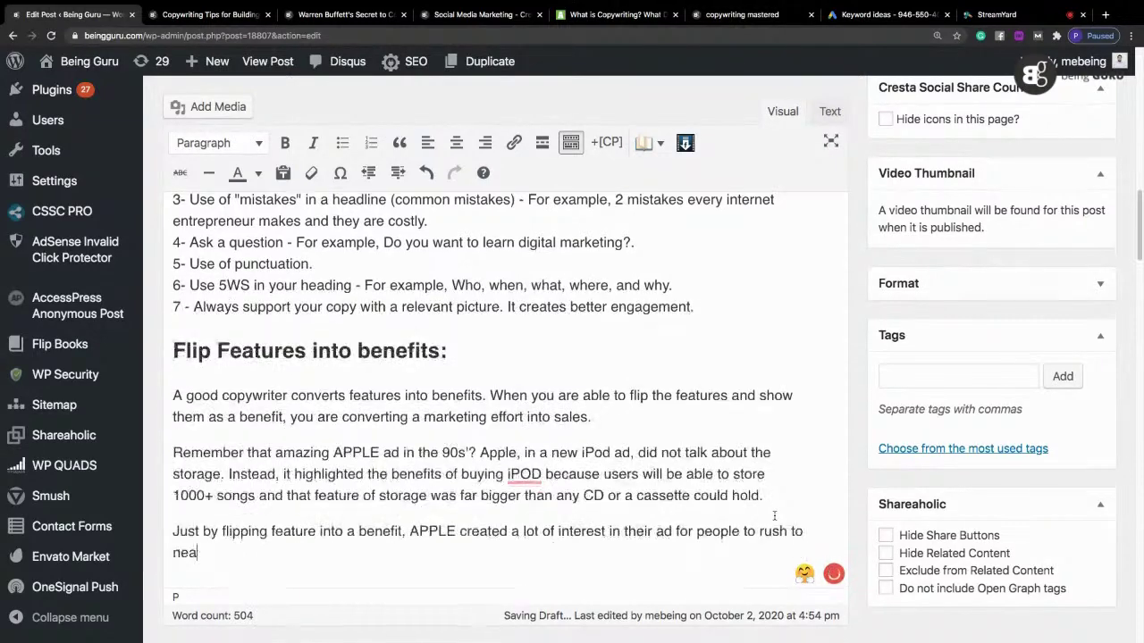
{"action": "type", "text": "r by ret"}
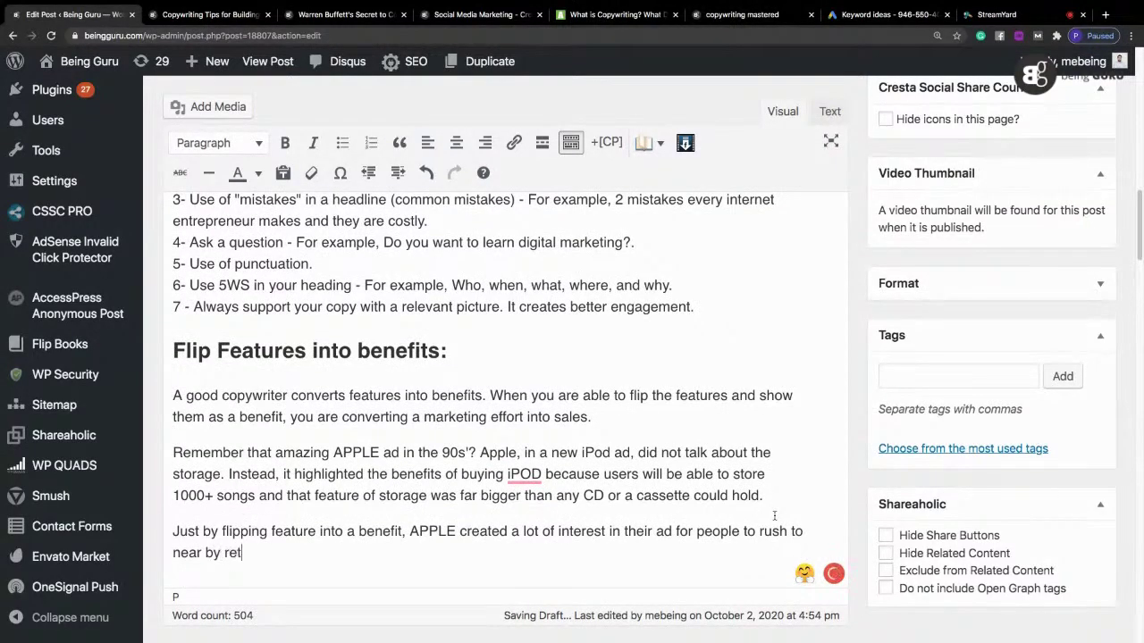
{"action": "type", "text": "ail stores and bu"}
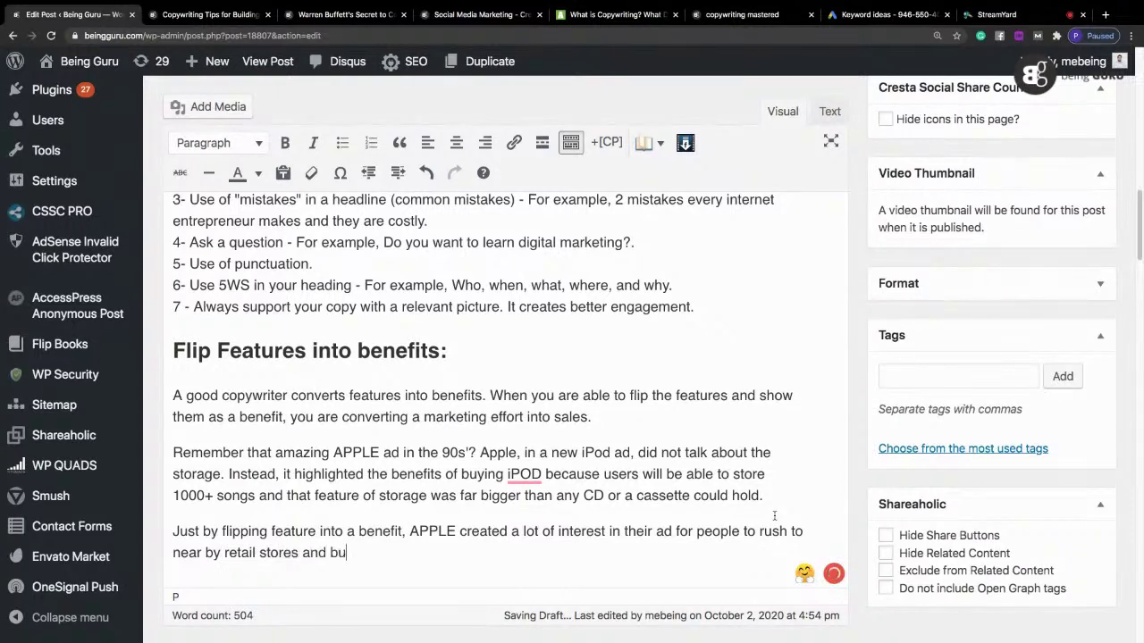
{"action": "type", "text": "y iPOD. A"}
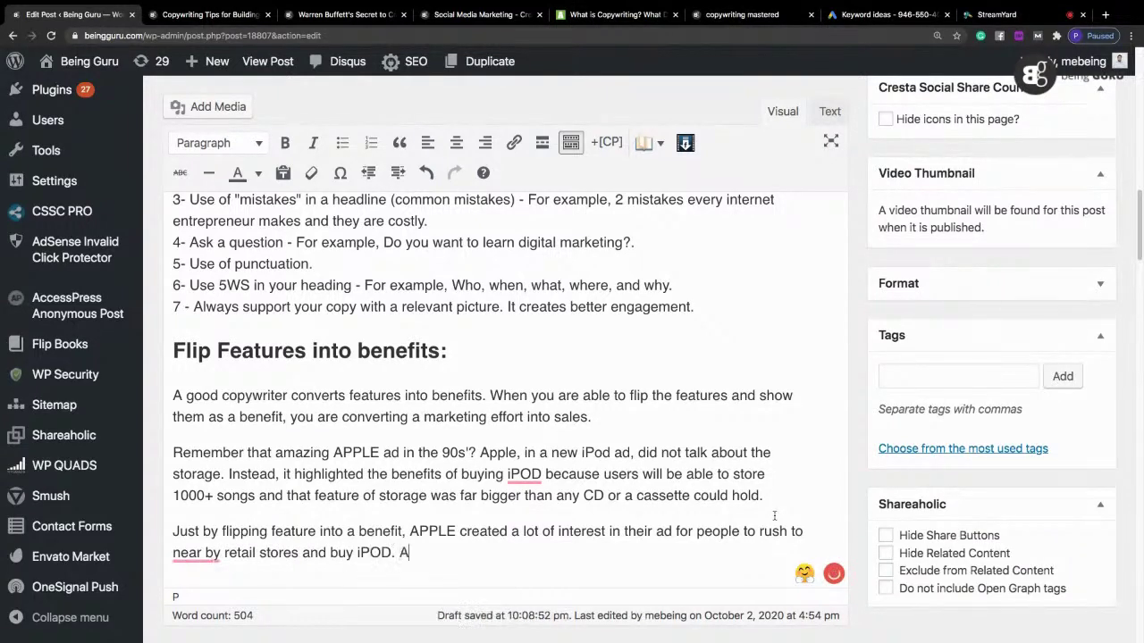
Step: Add "A record sales and Apple has bounced back in the marketing with a statement." and correct "near by" to "nearby"
{"action": "type", "text": " record sales and Apple has"}
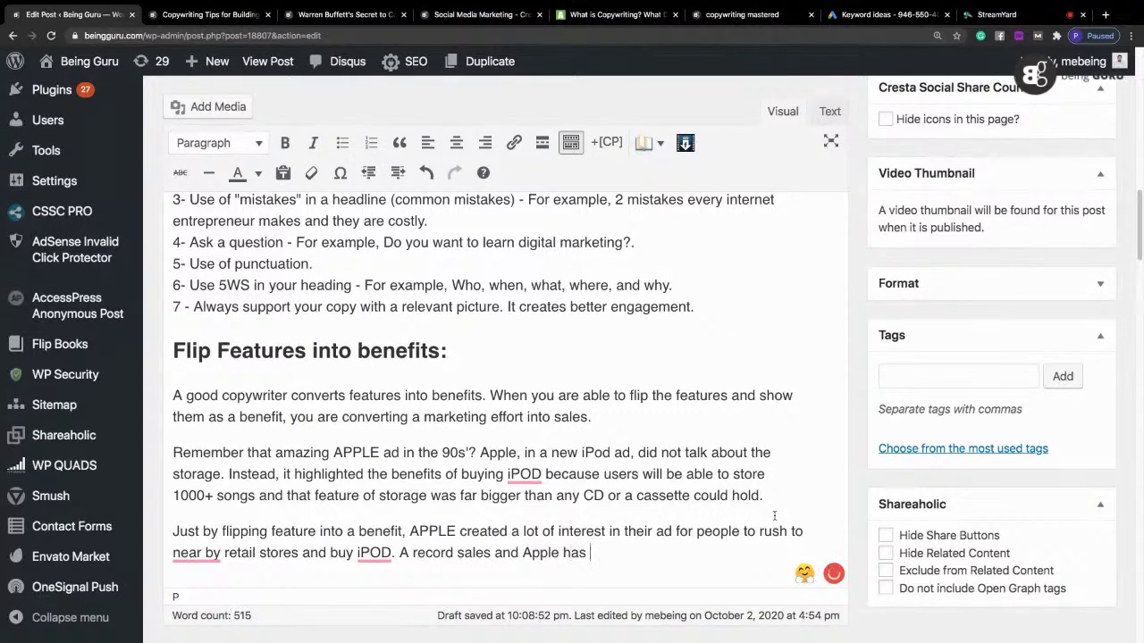
{"action": "type", "text": " bu"}
{"action": "type", "text": "unced back in the marketing with"}
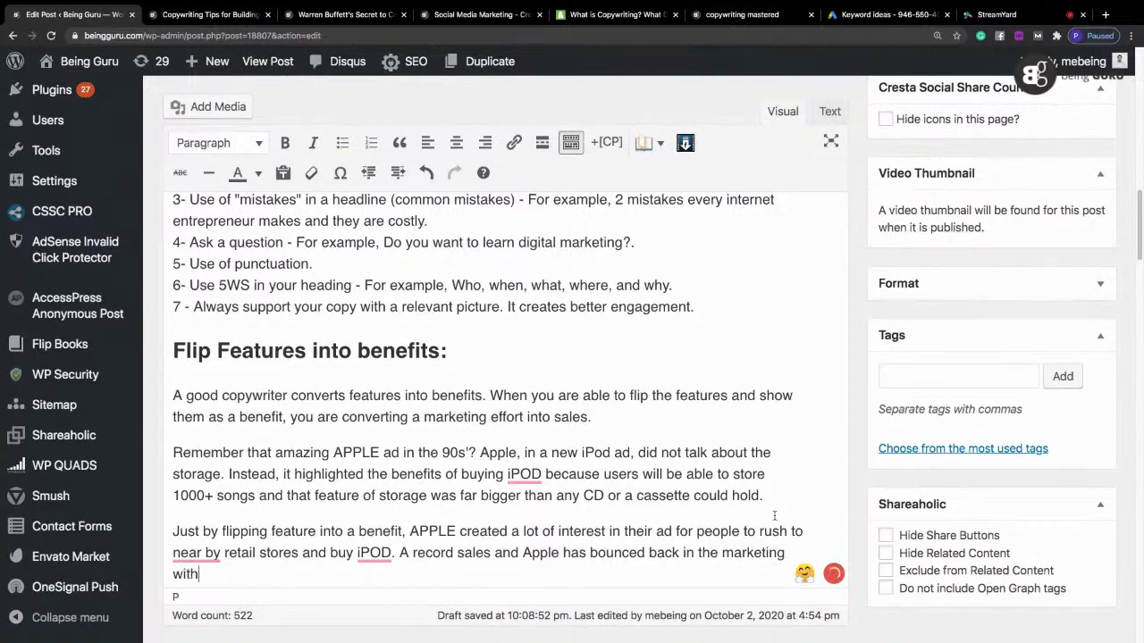
{"action": "type", "text": " a statement."}
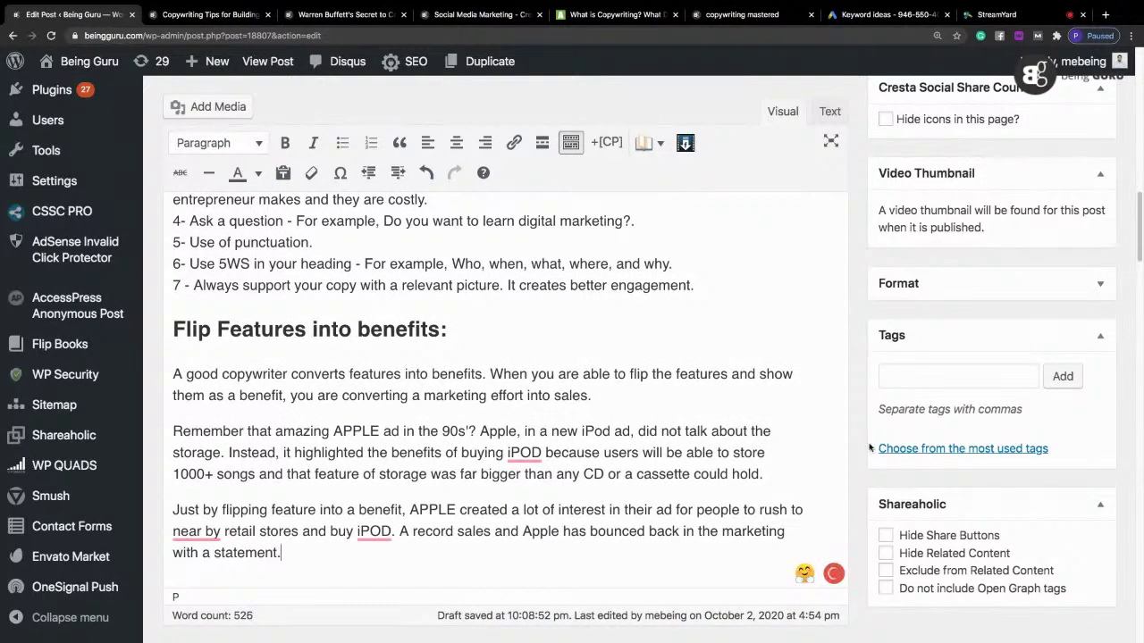
{"action": "mouse_move", "coordinate": [192, 534]}
{"action": "left_click", "coordinate": [199, 437]}
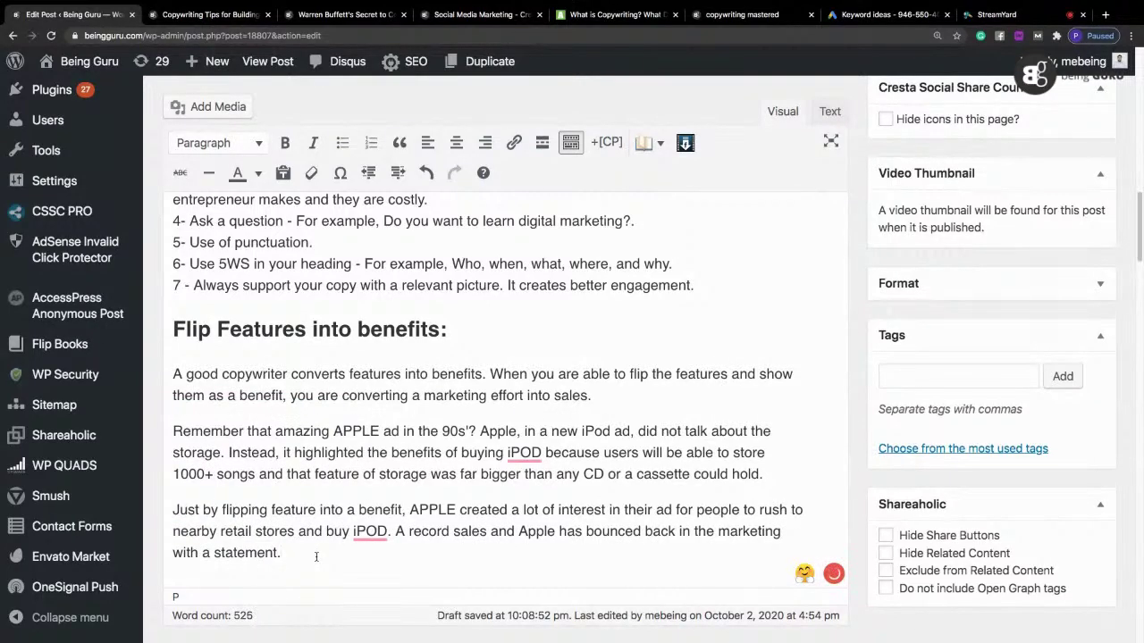
Step: Start another paragraph, and copy the whole "Weight loss" example from the "copywriting mastered" PDF
{"action": "key", "text": "Return"}
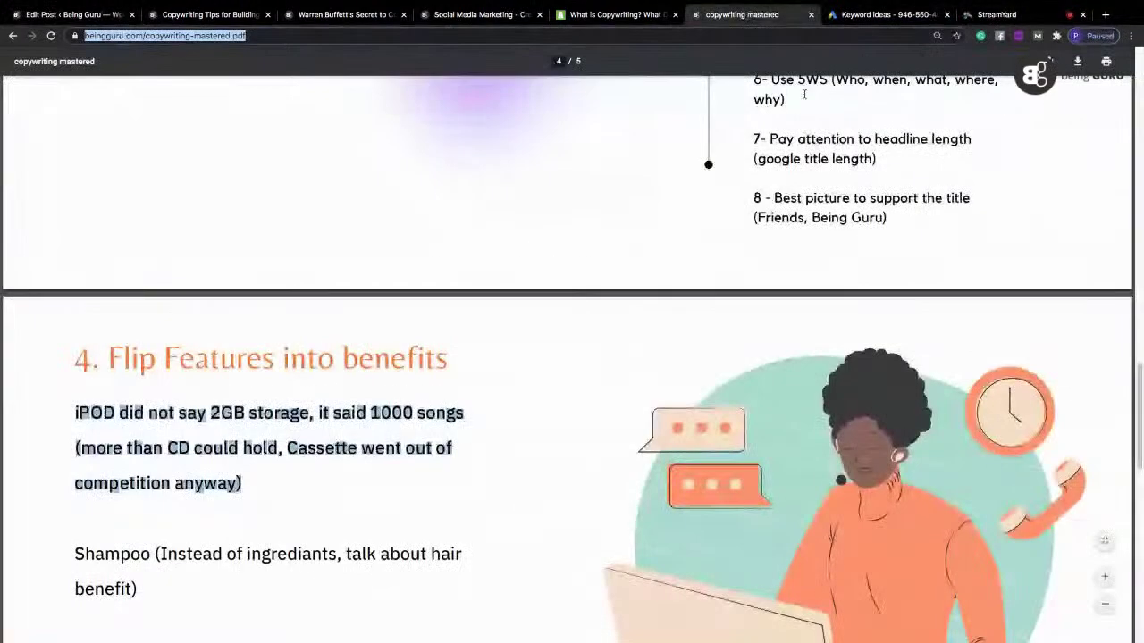
{"action": "left_click", "coordinate": [746, 14]}
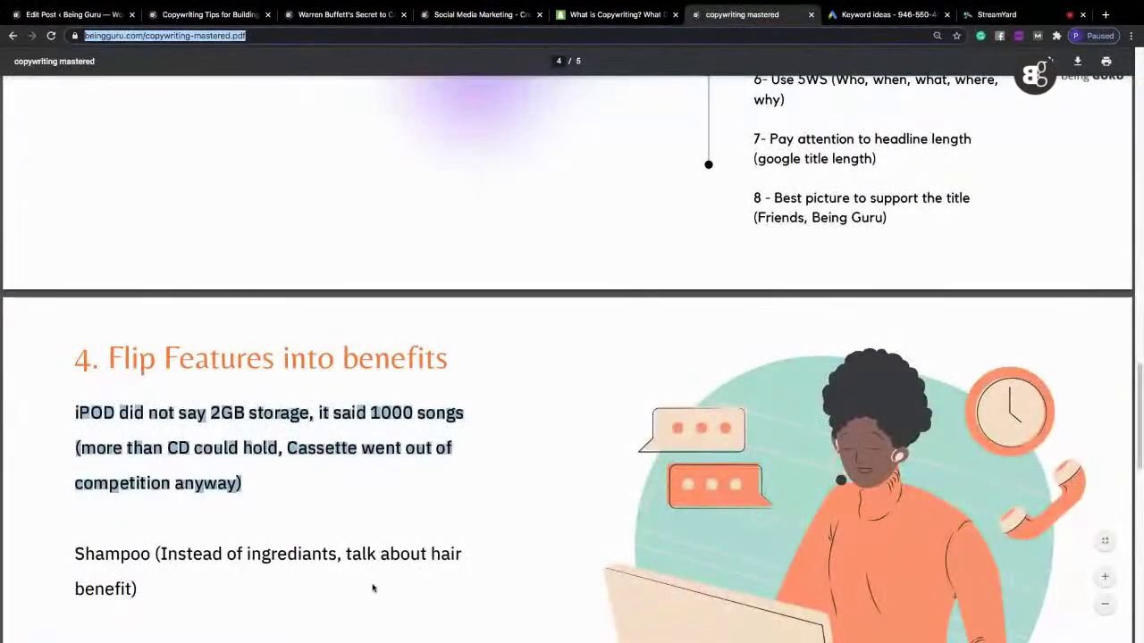
{"action": "left_click", "coordinate": [362, 583]}
{"action": "left_click_drag", "start_coordinate": [1141, 406], "coordinate": [1141, 474]}
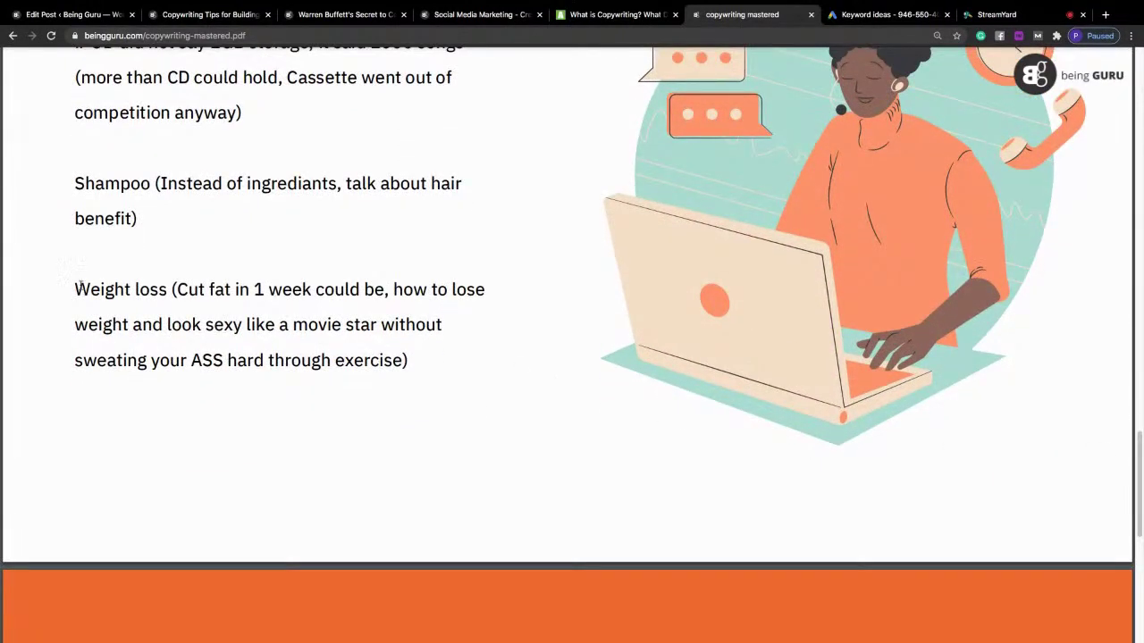
{"action": "left_click_drag", "start_coordinate": [76, 288], "coordinate": [425, 370]}
{"action": "right_click", "coordinate": [351, 330]}
{"action": "left_click", "coordinate": [367, 357]}
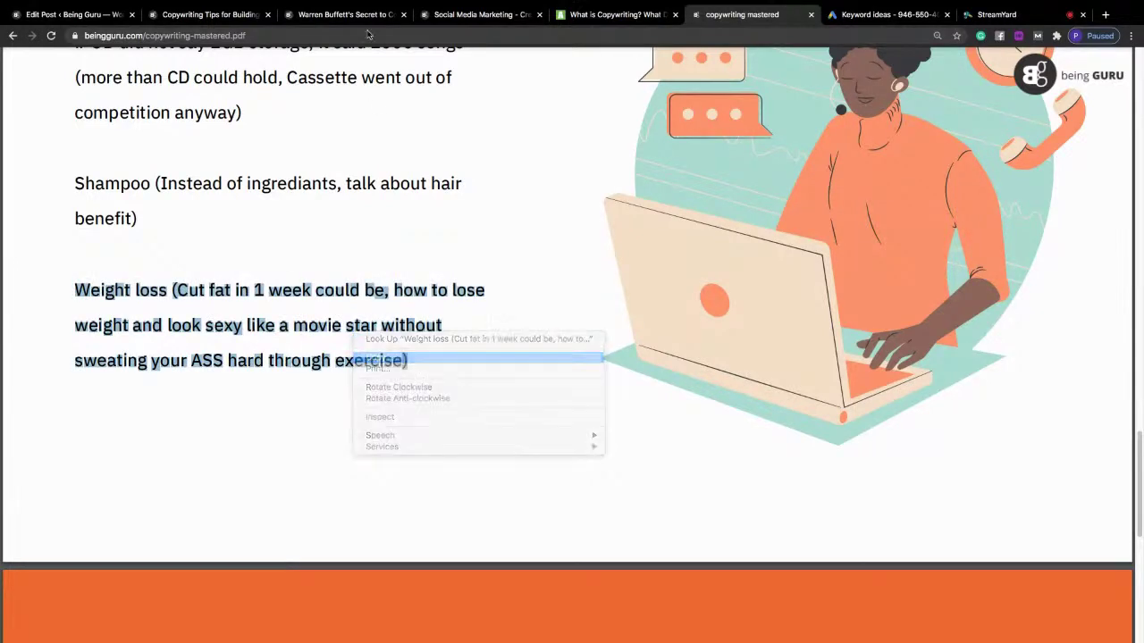
Step: Strip the formatting from the copied weight loss text by pasting it into the address bar and cutting it out again
{"action": "left_click", "coordinate": [349, 40]}
{"action": "right_click", "coordinate": [349, 40]}
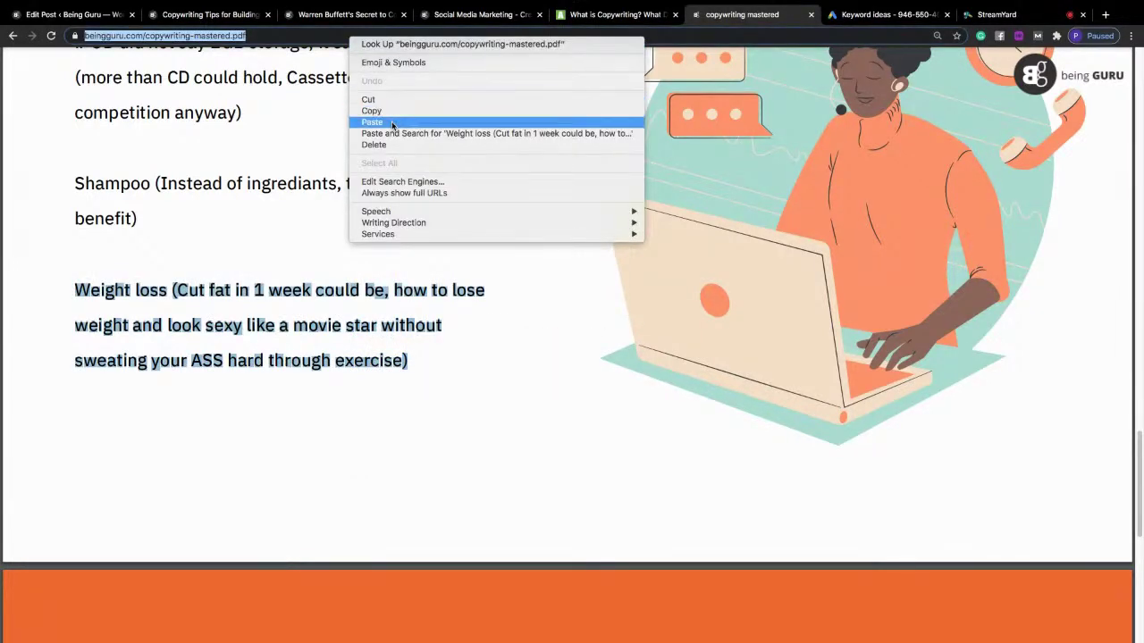
{"action": "left_click", "coordinate": [394, 122]}
{"action": "triple_click", "coordinate": [291, 39]}
{"action": "right_click", "coordinate": [291, 38]}
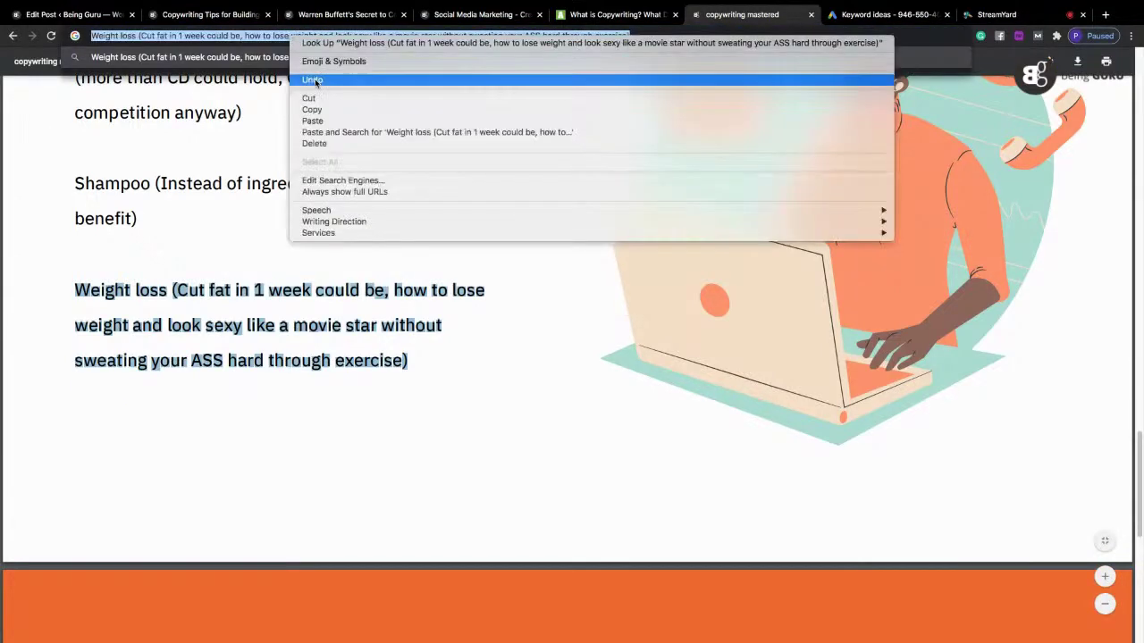
{"action": "left_click", "coordinate": [316, 99]}
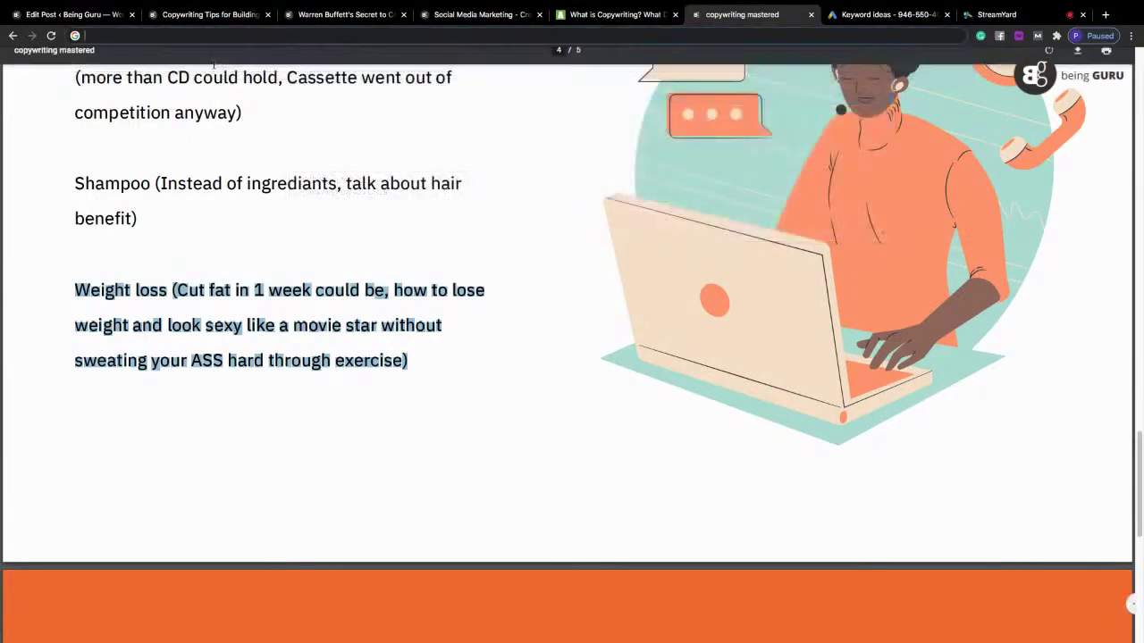
Step: Back in the post, write "Another good example of great copywriting is," in the new paragraph and paste the weight loss text after it
{"action": "left_click", "coordinate": [91, 16]}
{"action": "type", "text": "Another good example of great copyw"}
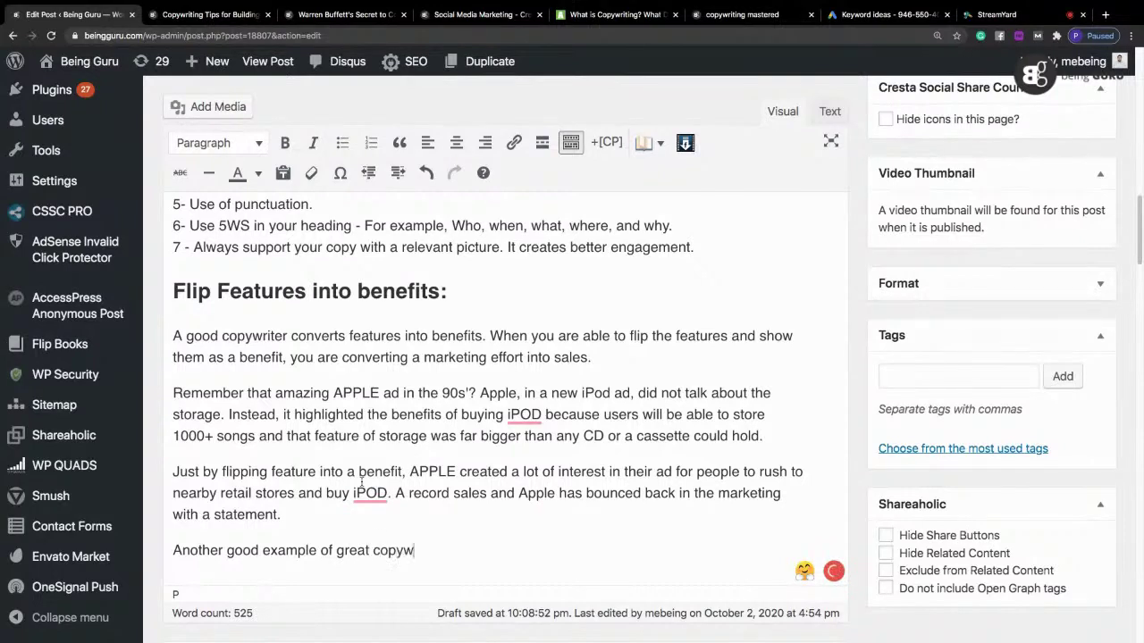
{"action": "type", "text": "riting is,"}
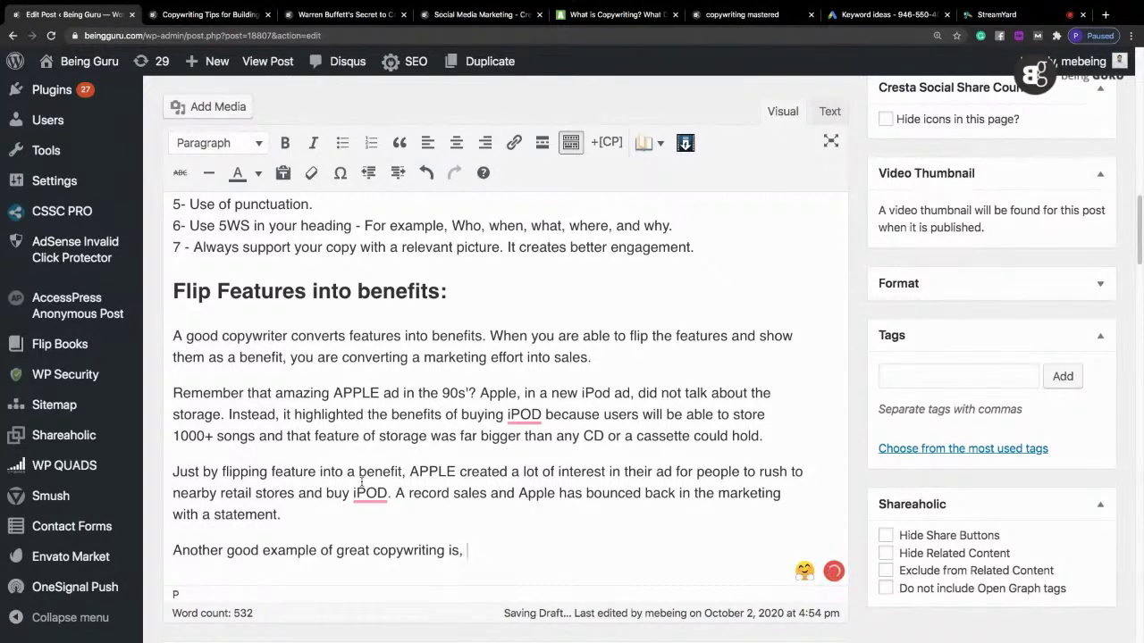
{"action": "key", "text": "ctrl+v"}
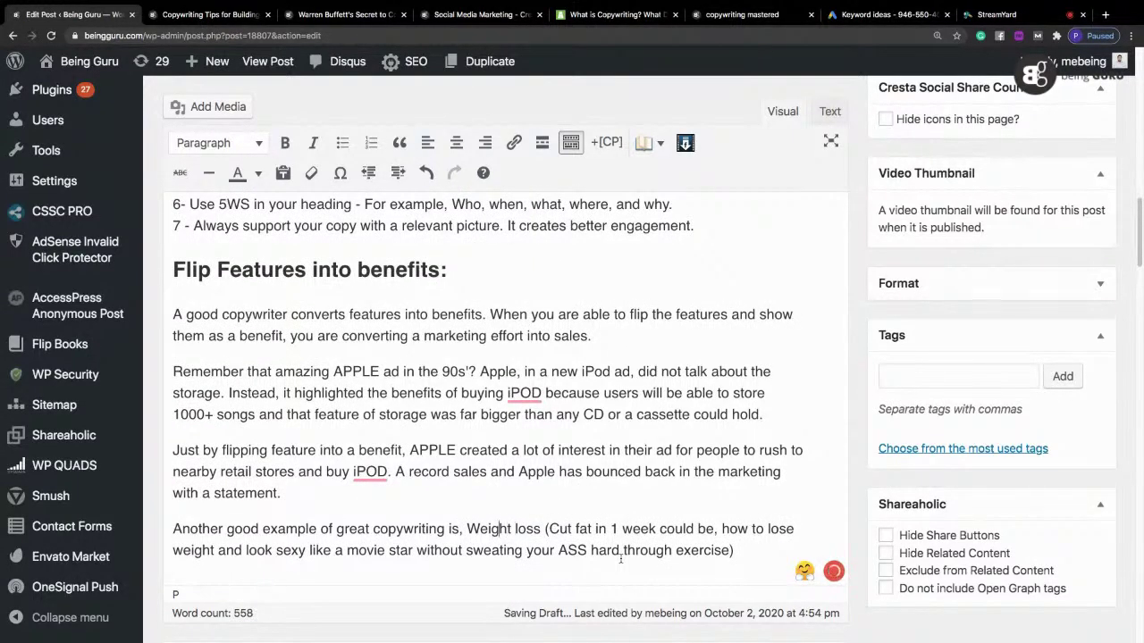
Step: In the last paragraph's opening sentence, replace "great copywriting is" with "flipping feature into a benefit is"
{"action": "key", "text": "shift+Right"}
{"action": "key", "text": "Left"}
{"action": "key", "text": "shift+Left"}
{"action": "key", "text": "shift+Left"}
{"action": "key", "text": "shift+Left"}
{"action": "key", "text": "shift+Left"}
{"action": "key", "text": "shift+Left"}
{"action": "key", "text": "shift+Left"}
{"action": "key", "text": "shift+Left"}
{"action": "key", "text": "shift+Left"}
{"action": "key", "text": "shift+Left"}
{"action": "key", "text": "shift+Left"}
{"action": "key", "text": "shift+Left"}
{"action": "key", "text": "shift+Left"}
{"action": "key", "text": "shift+Left"}
{"action": "key", "text": "shift+Left"}
{"action": "key", "text": "shift+Left"}
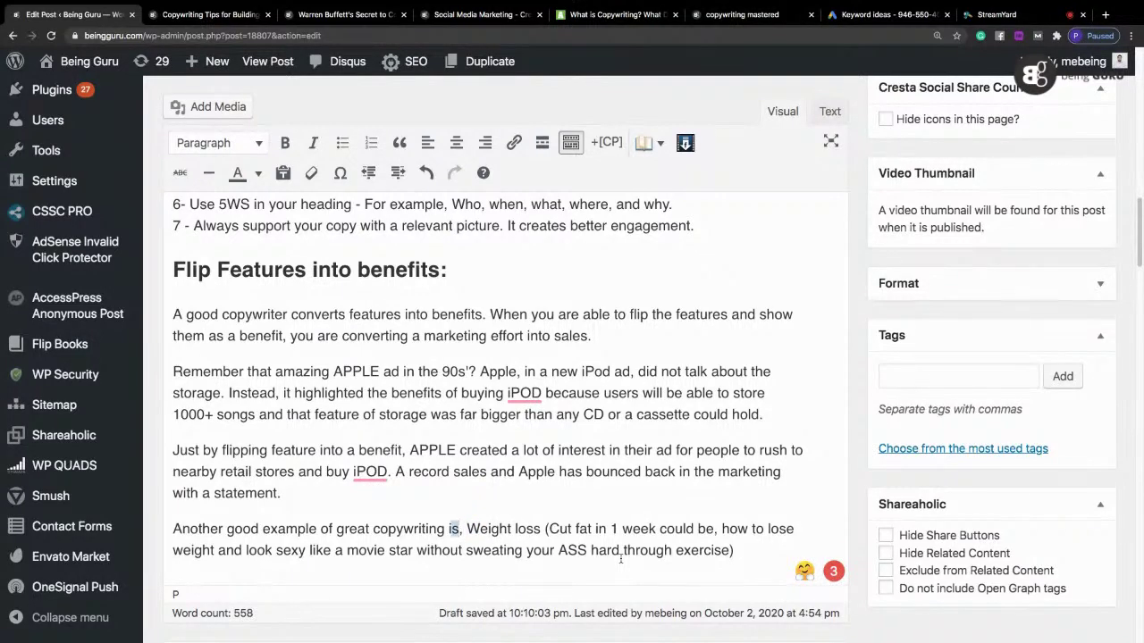
{"action": "key", "text": "shift+Left"}
{"action": "key", "text": "shift+Left"}
{"action": "key", "text": "shift+Left"}
{"action": "key", "text": "shift+Left"}
{"action": "key", "text": "shift+Left"}
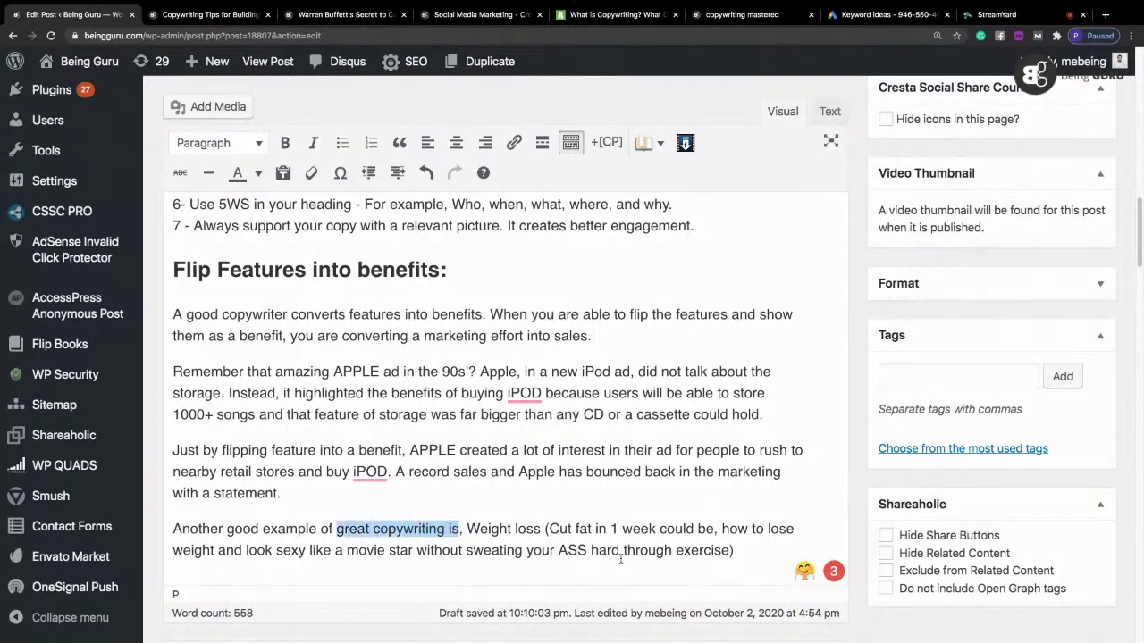
{"action": "type", "text": "flipping"}
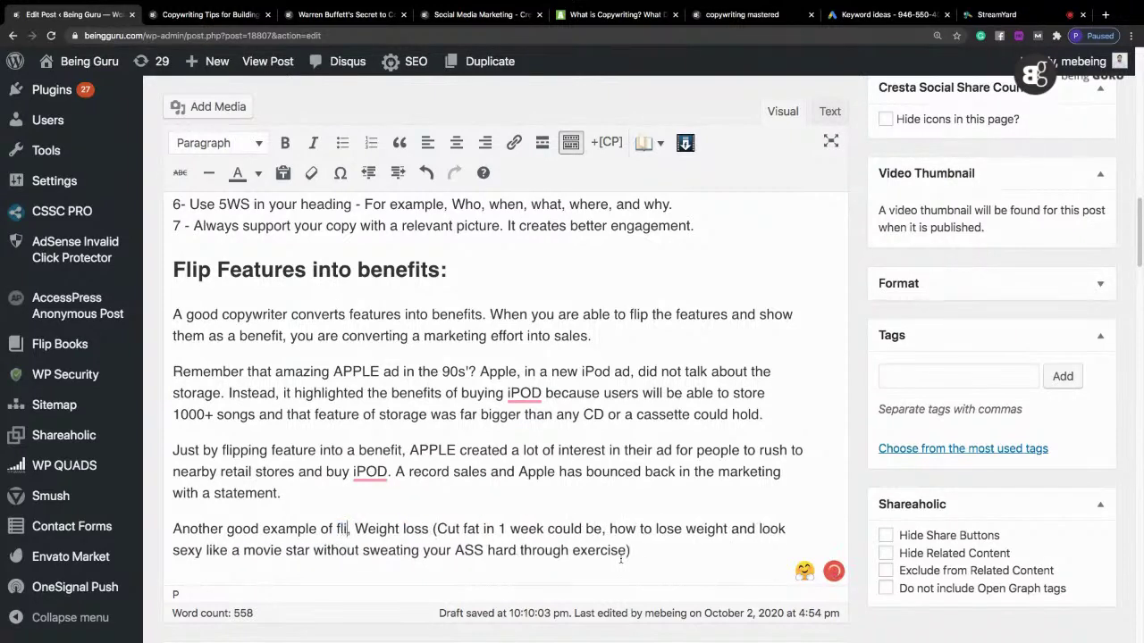
{"action": "type", "text": " feature in "}
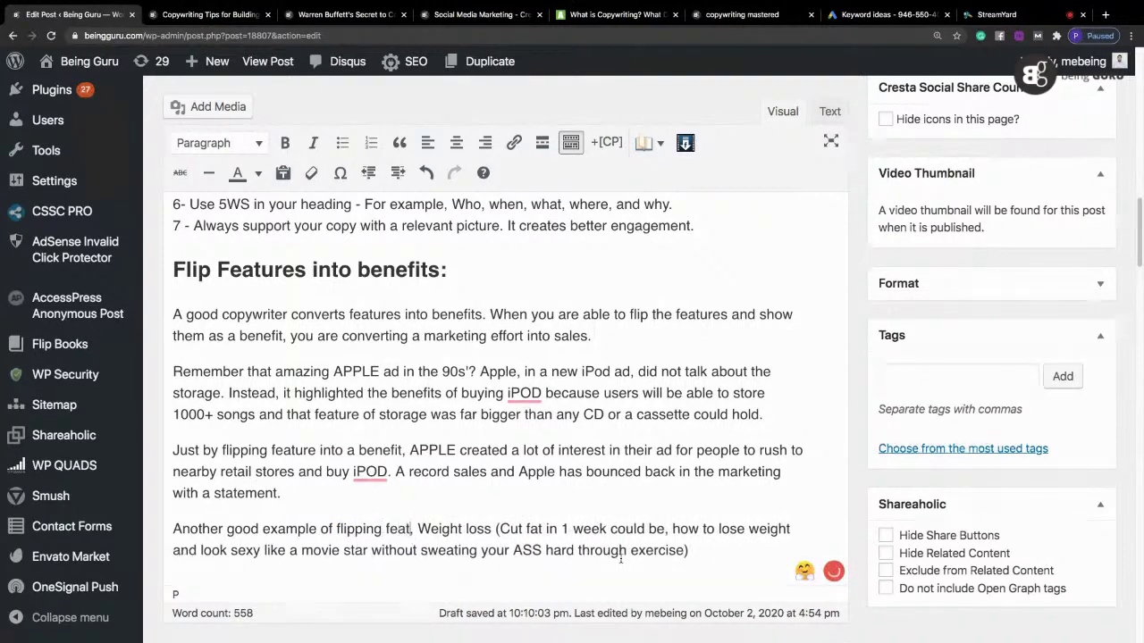
{"action": "type", "text": "to"}
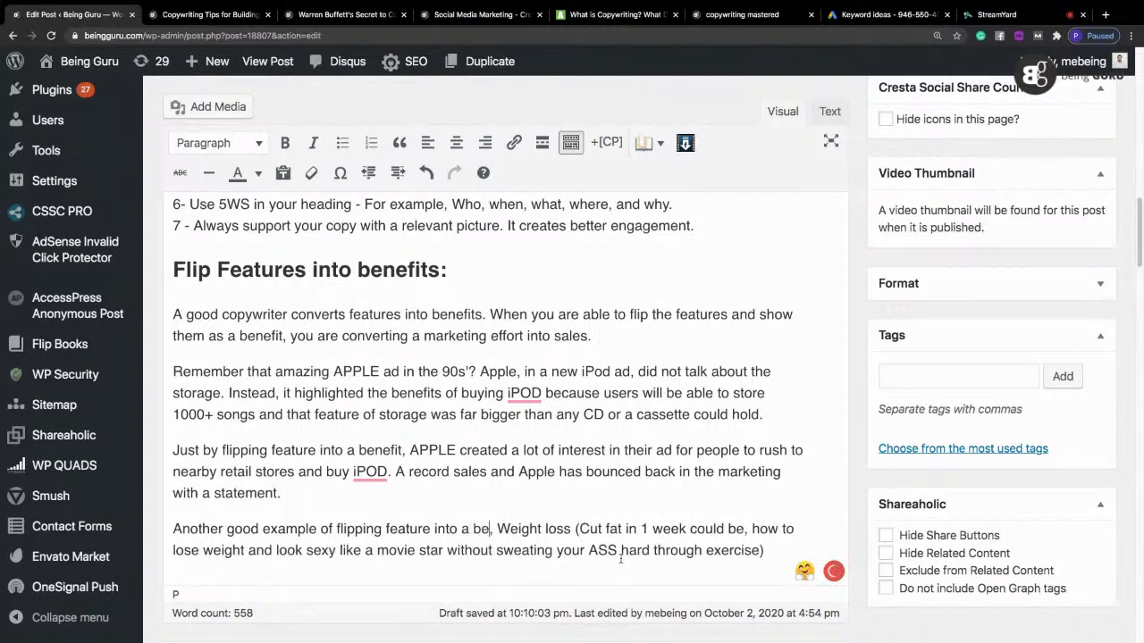
{"action": "type", "text": " a benefit is,"}
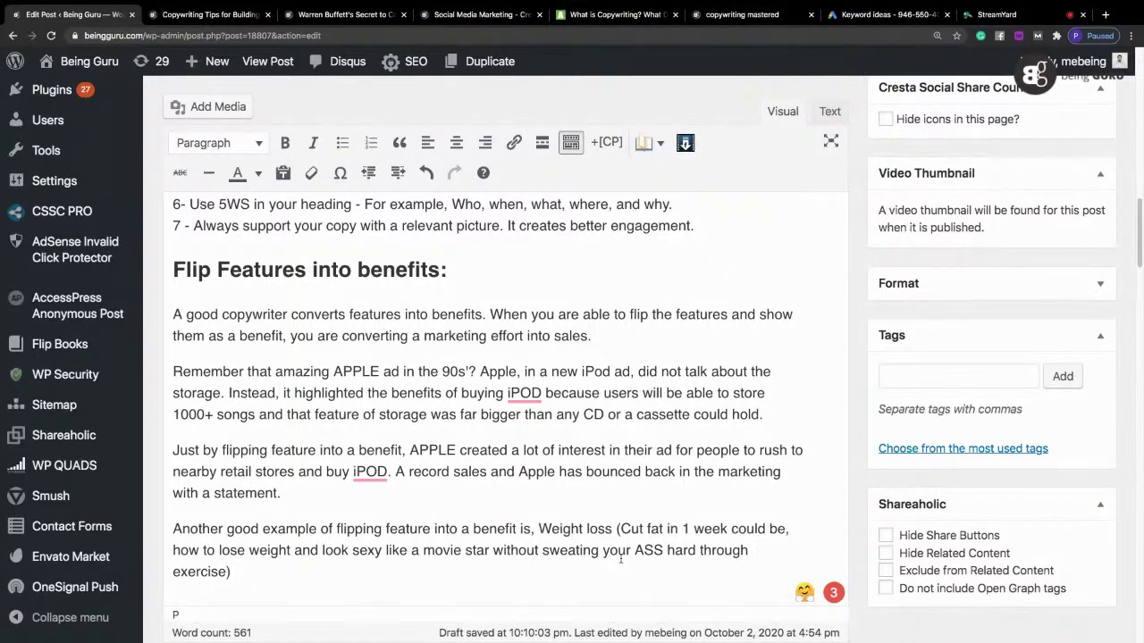
Step: Turn the pasted words "Weight loss" into "For weight loss programs that focus on cutting fat within one week"
{"action": "type", "text": "For"}
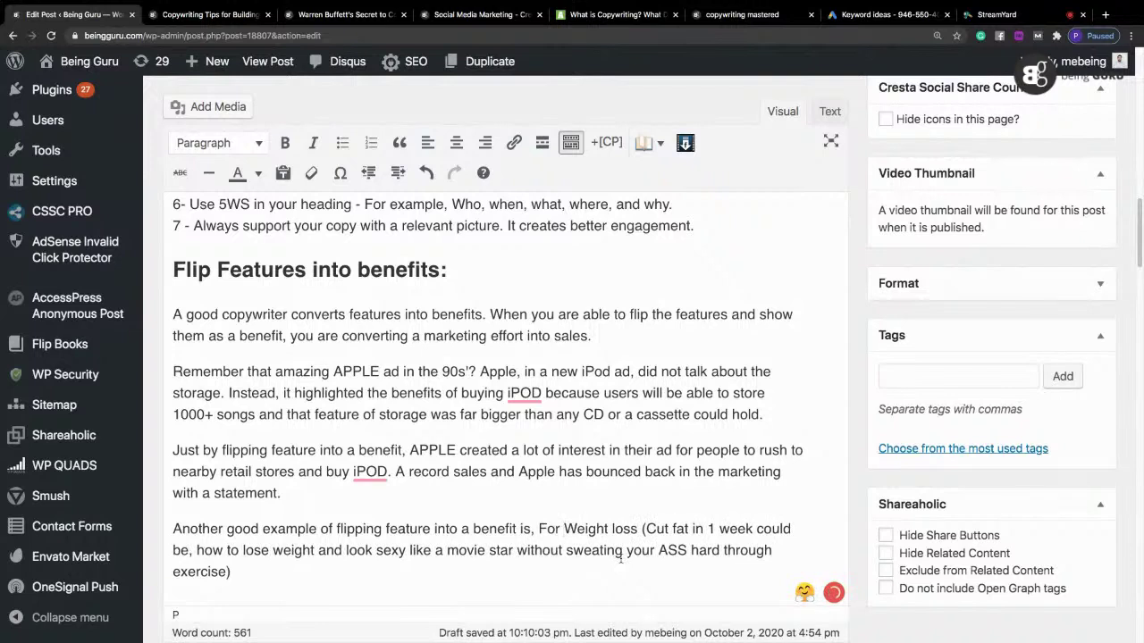
{"action": "key", "text": "Delete"}
{"action": "type", "text": "weight loss "}
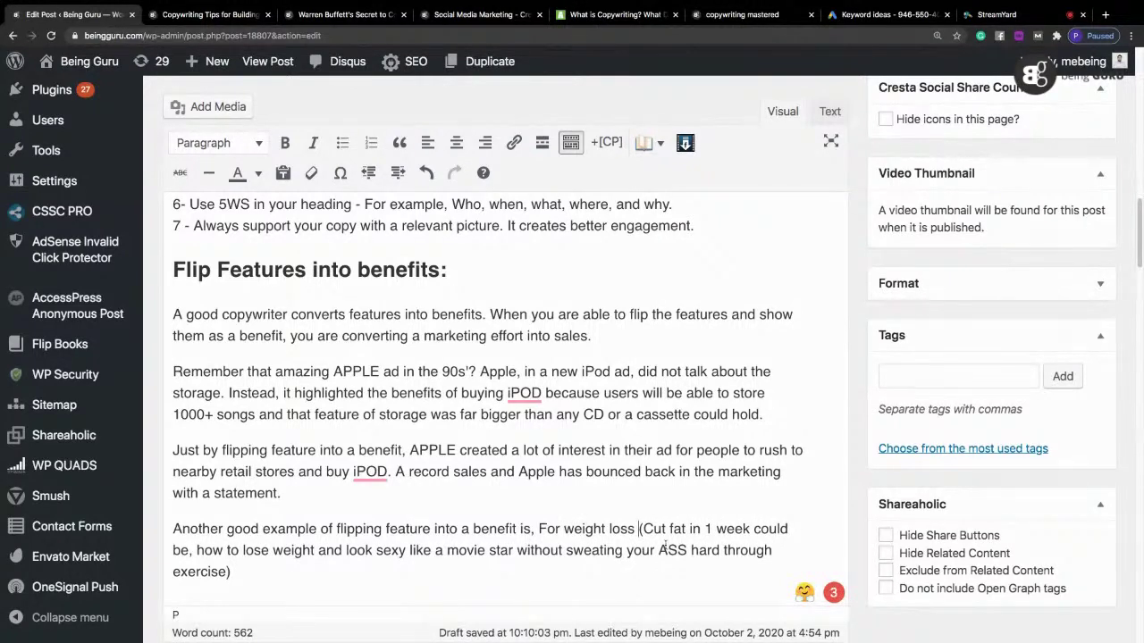
{"action": "type", "text": "progr"}
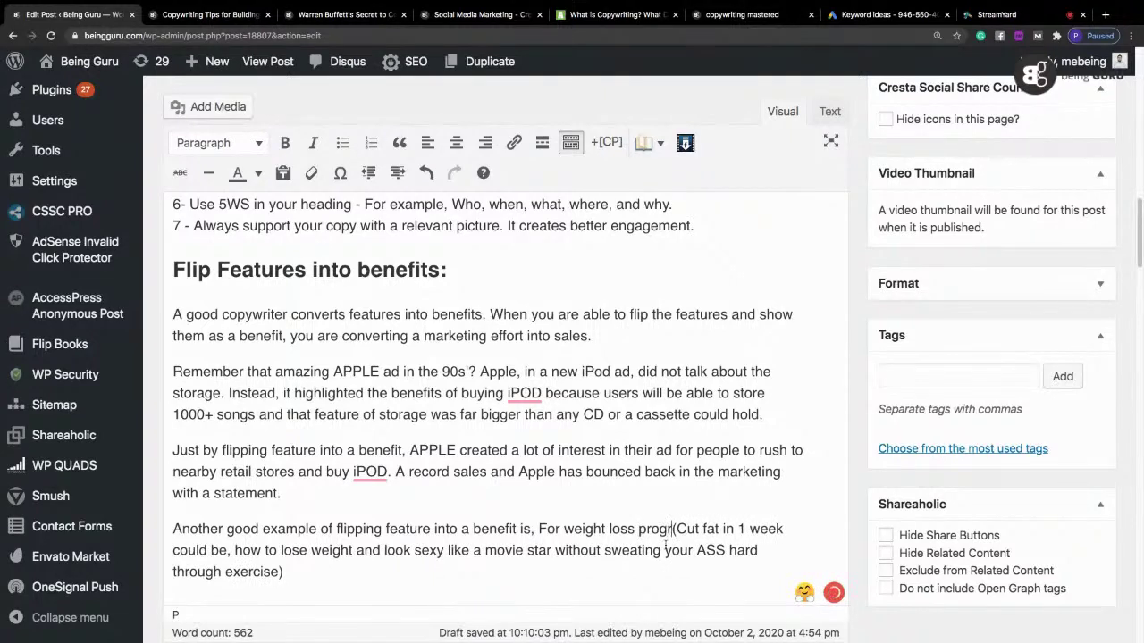
{"action": "type", "text": "ams that "}
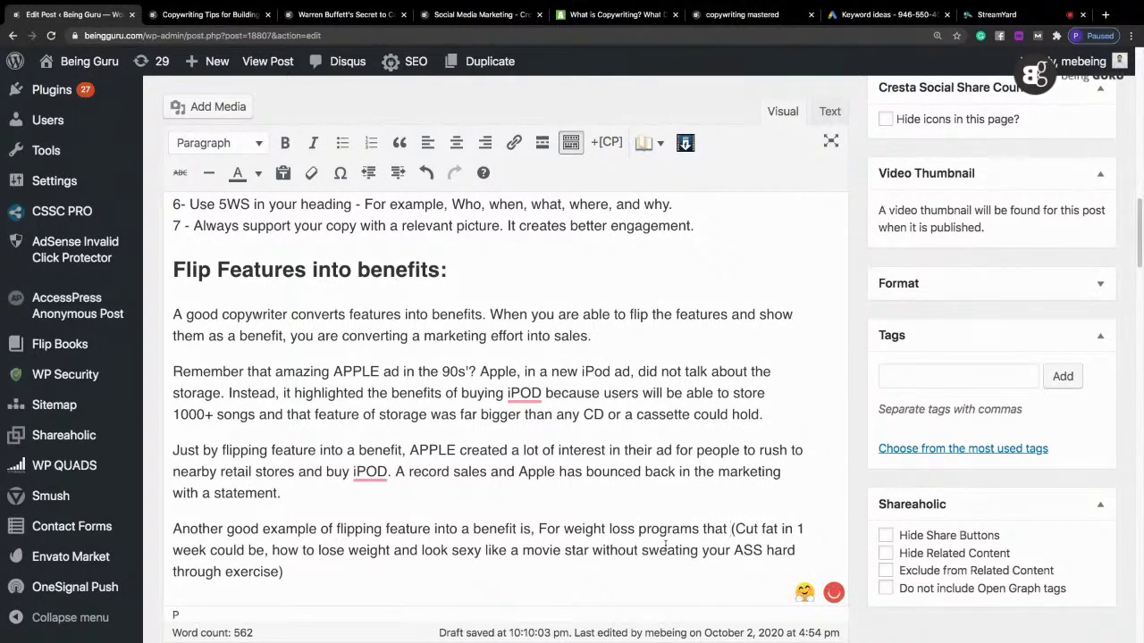
{"action": "type", "text": "focus on cu"}
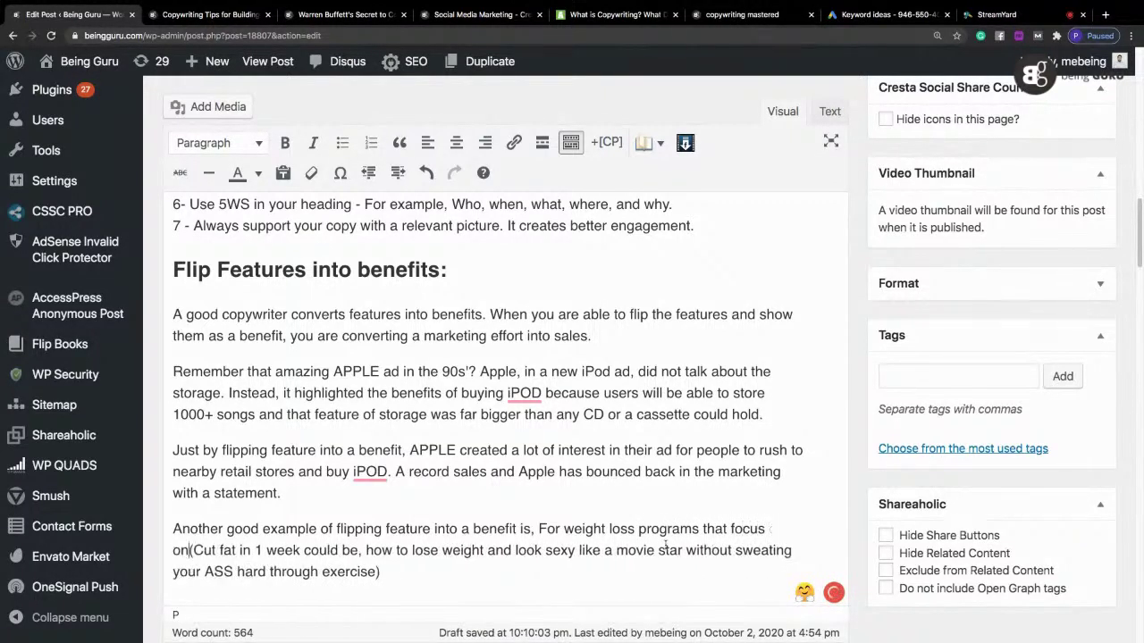
{"action": "type", "text": "tting fat"}
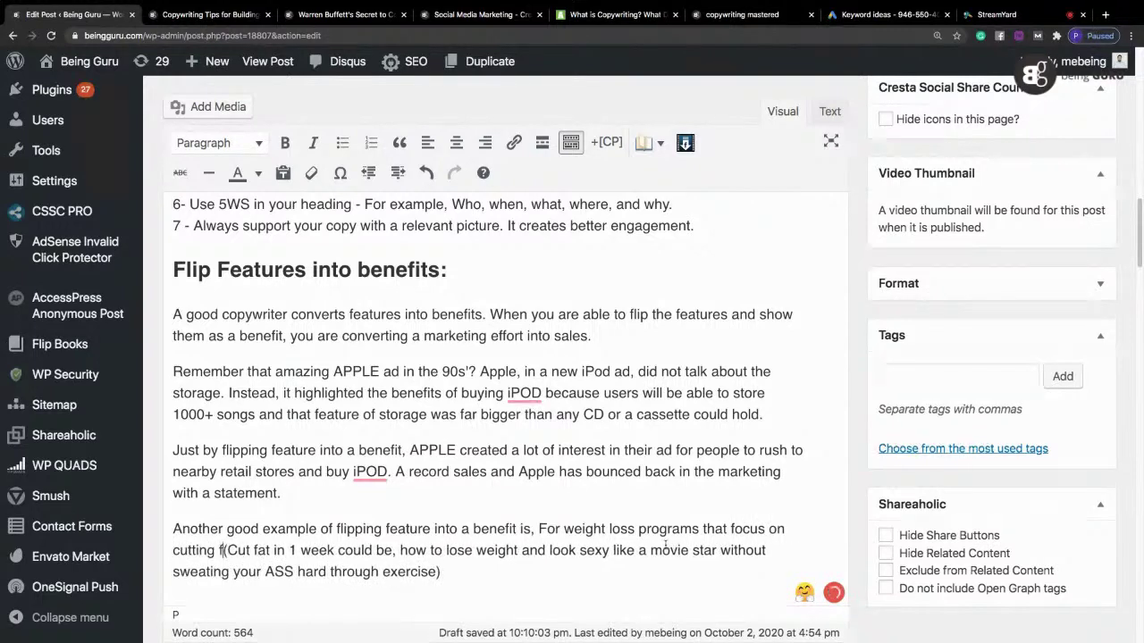
{"action": "type", "text": "thin one week"}
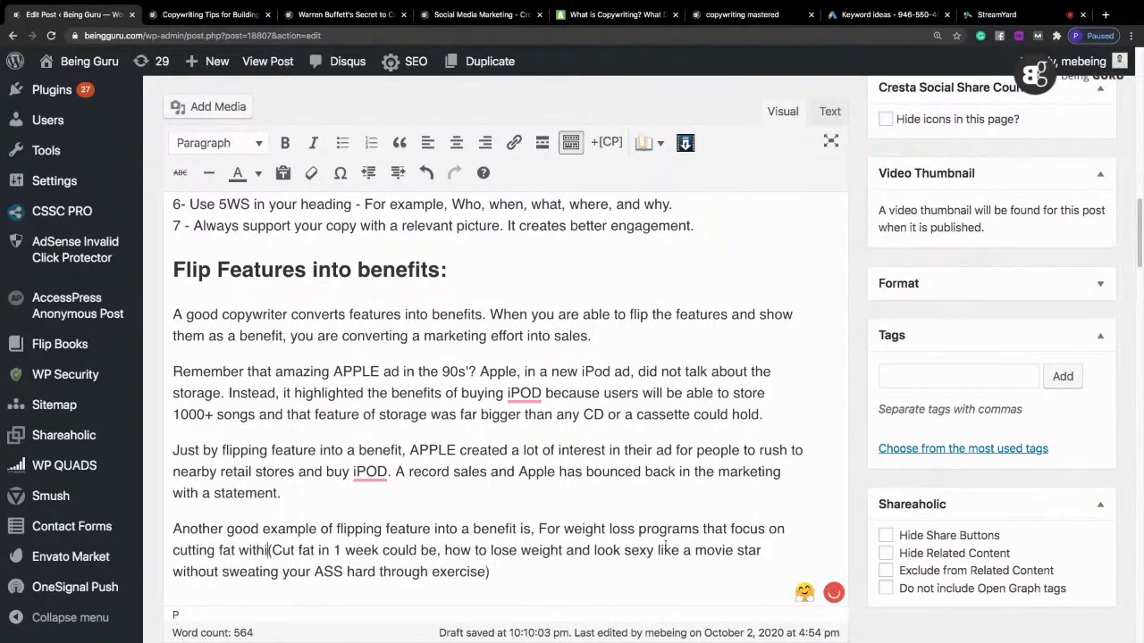
Step: Continue the weight loss sentence with ", the best way could be by asking a question"
{"action": "type", "text": ", the best w"}
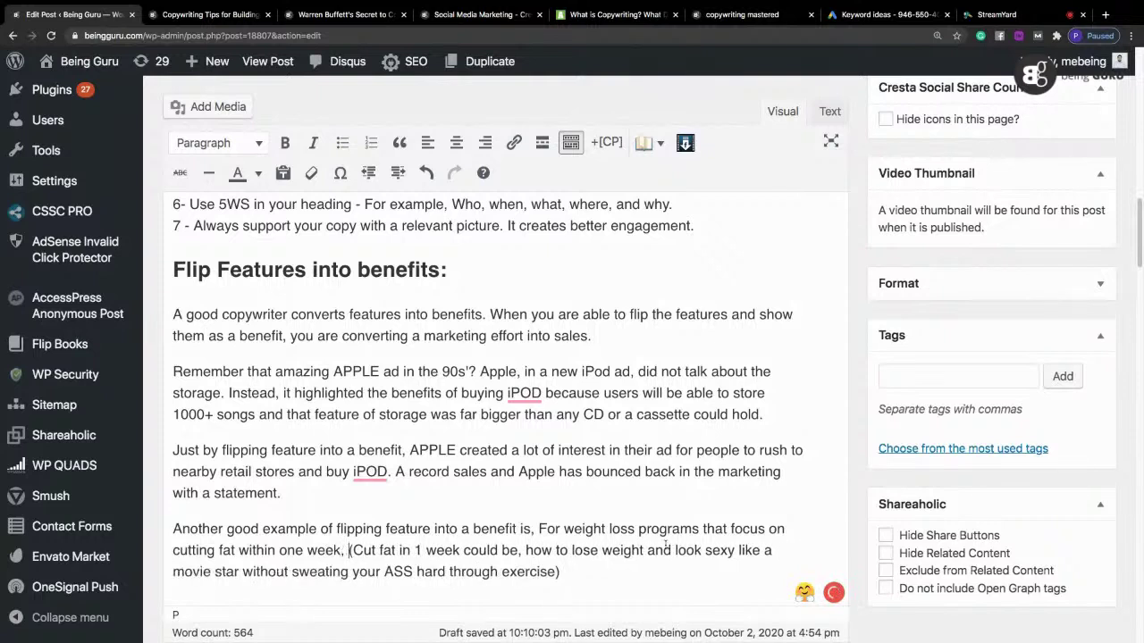
{"action": "type", "text": "ay cou"}
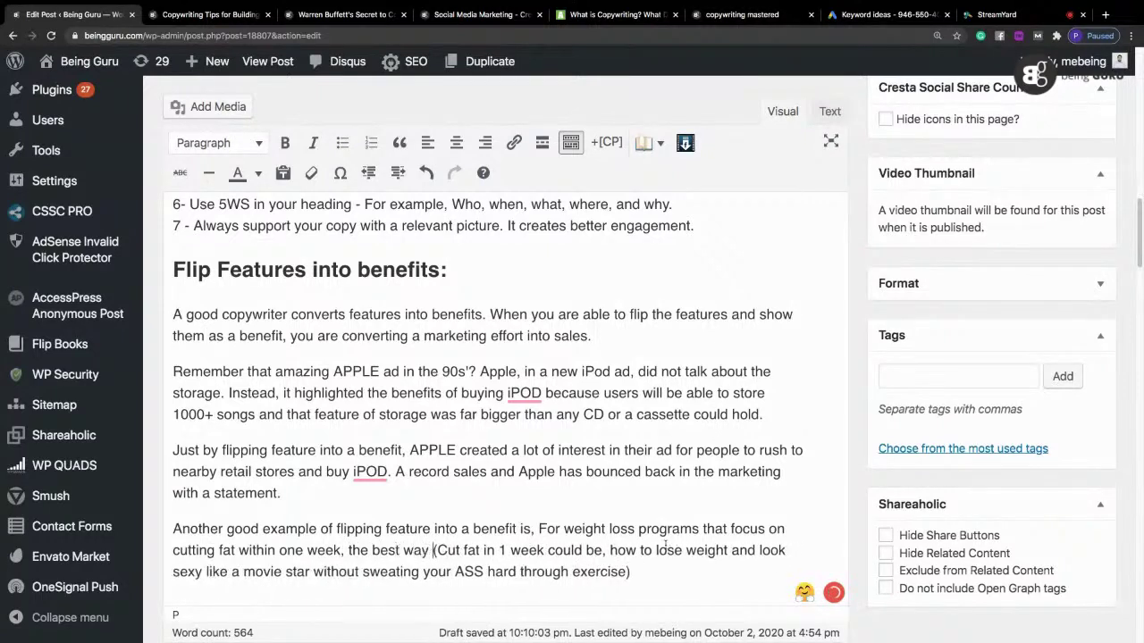
{"action": "type", "text": "ld be, wan"}
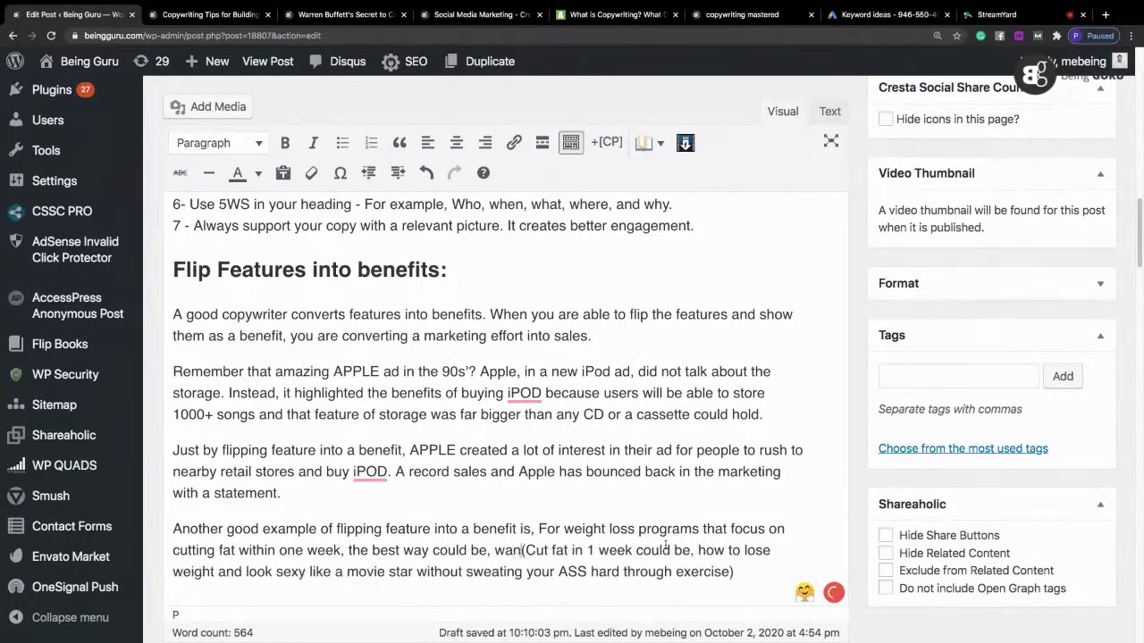
{"action": "key", "text": "BackSpace"}
{"action": "key", "text": "BackSpace"}
{"action": "key", "text": "BackSpace"}
{"action": "key", "text": "BackSpace"}
{"action": "type", "text": "by"}
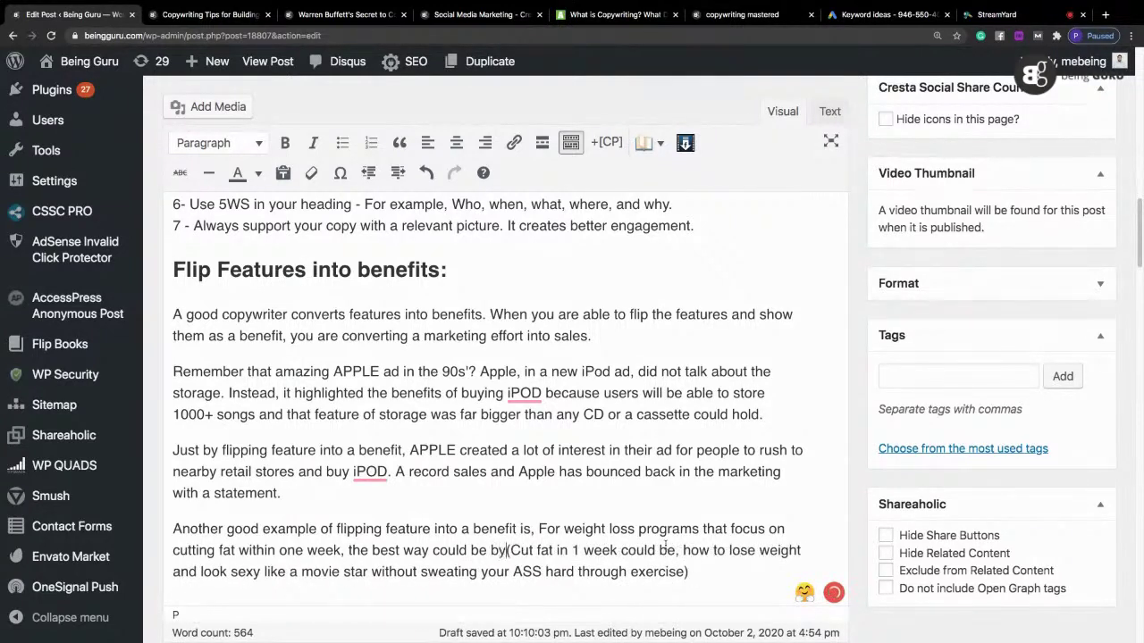
{"action": "type", "text": " asking a question"}
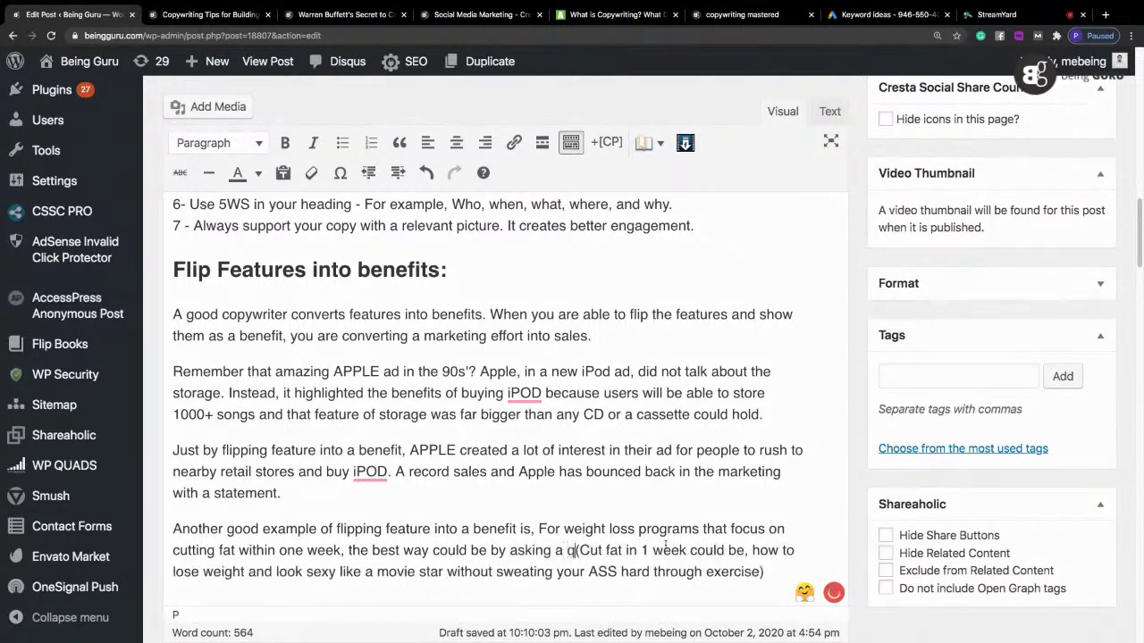
{"action": "key", "text": "BackSpace"}
Step: Add the start of the example question, ", Want to look hot and sexy", correcting the spelling of "sexy"
{"action": "type", "text": ", Want to look s"}
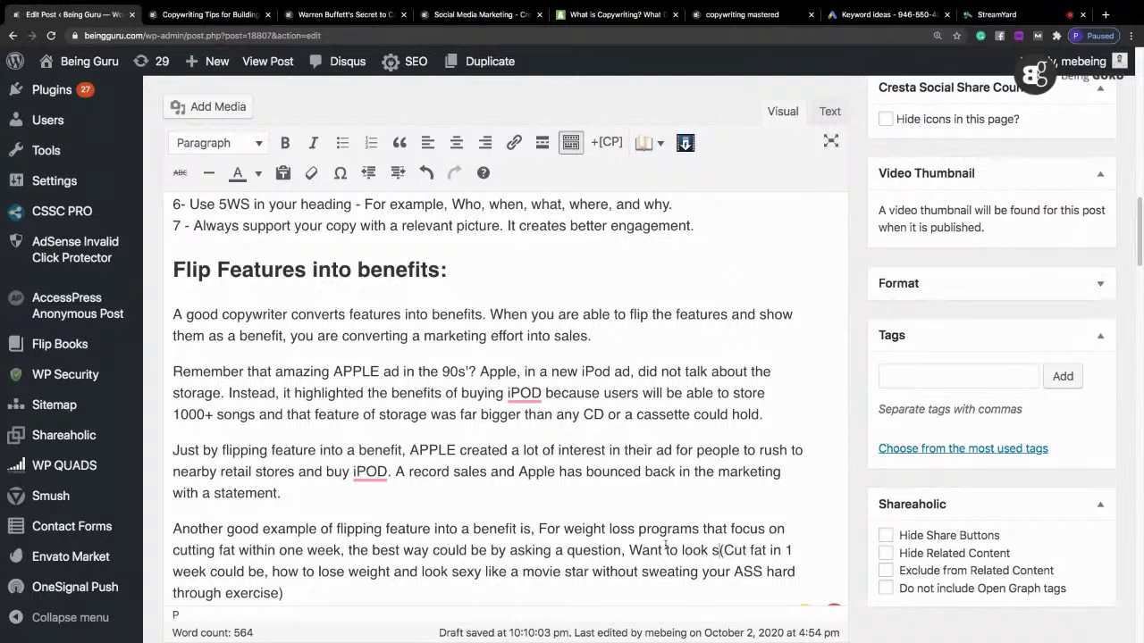
{"action": "type", "text": "exy"}
{"action": "key", "text": "BackSpace"}
{"action": "key", "text": "BackSpace"}
{"action": "type", "text": "hot and secxy"}
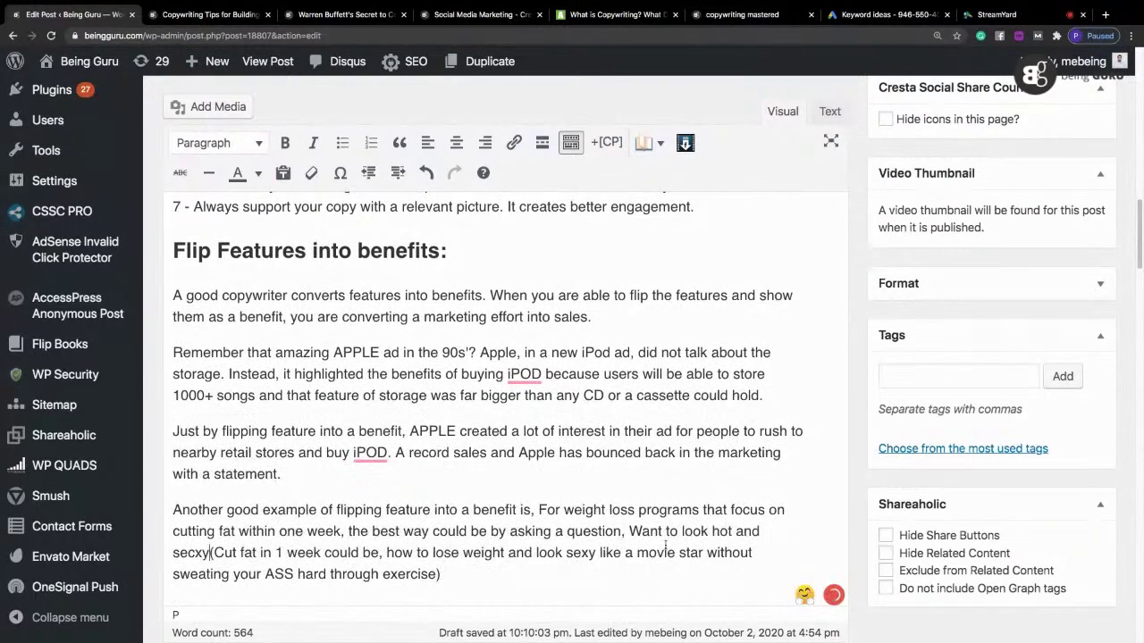
{"action": "key", "text": "Left"}
{"action": "key", "text": "Left"}
{"action": "key", "text": "BackSpace"}
{"action": "key", "text": "Right"}
{"action": "key", "text": "Right"}
Step: Finish the example question with "like your favorite movie star?"
{"action": "type", "text": "like a"}
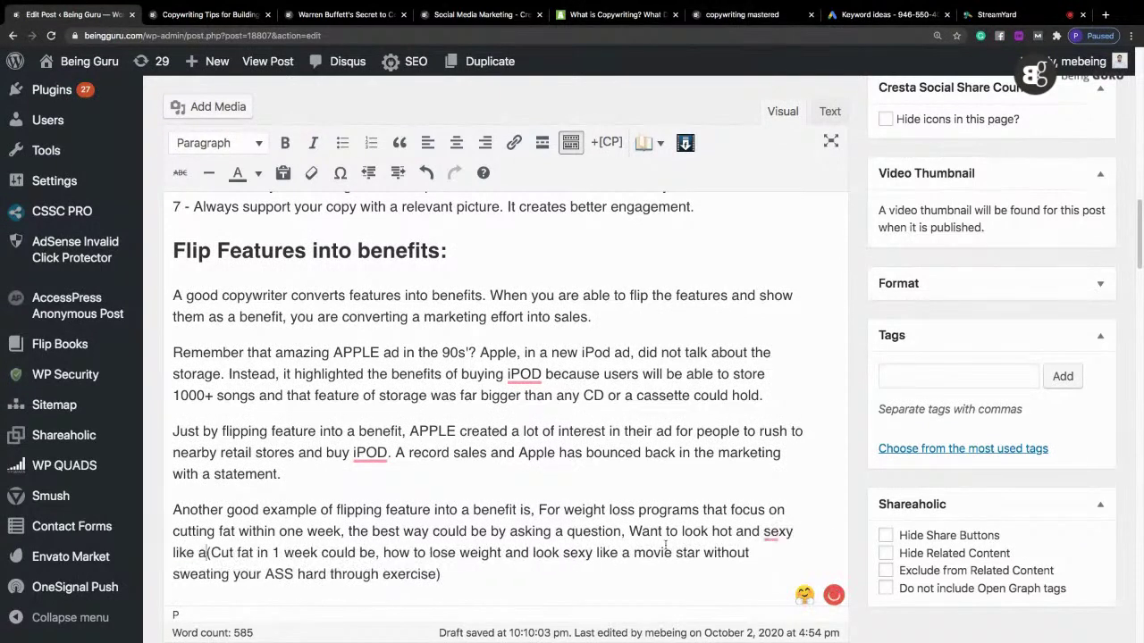
{"action": "type", "text": " movie s"}
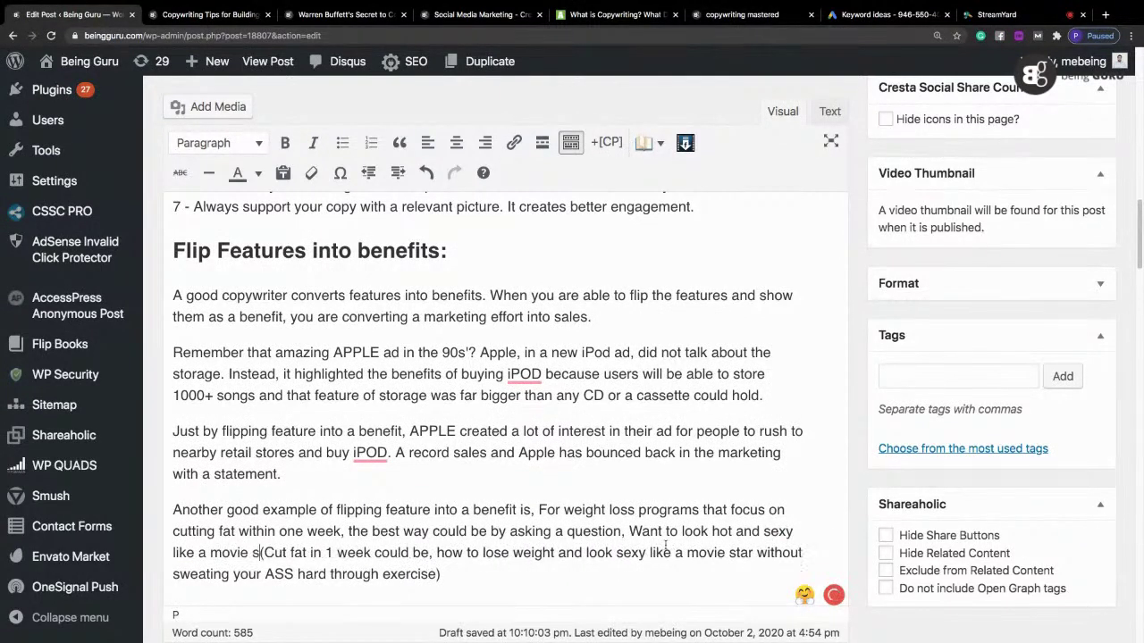
{"action": "key", "text": "BackSpace"}
{"action": "key", "text": "BackSpace"}
{"action": "key", "text": "BackSpace"}
{"action": "key", "text": "BackSpace"}
{"action": "key", "text": "BackSpace"}
{"action": "key", "text": "BackSpace"}
{"action": "key", "text": "BackSpace"}
{"action": "key", "text": "BackSpace"}
{"action": "type", "text": "your "}
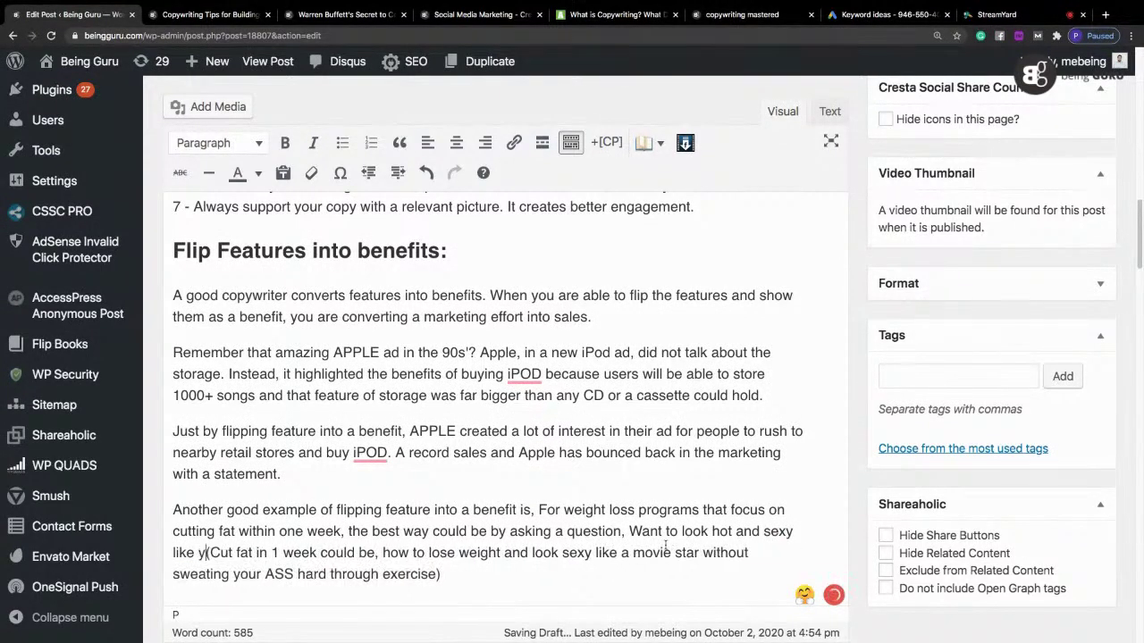
{"action": "type", "text": "favorit"}
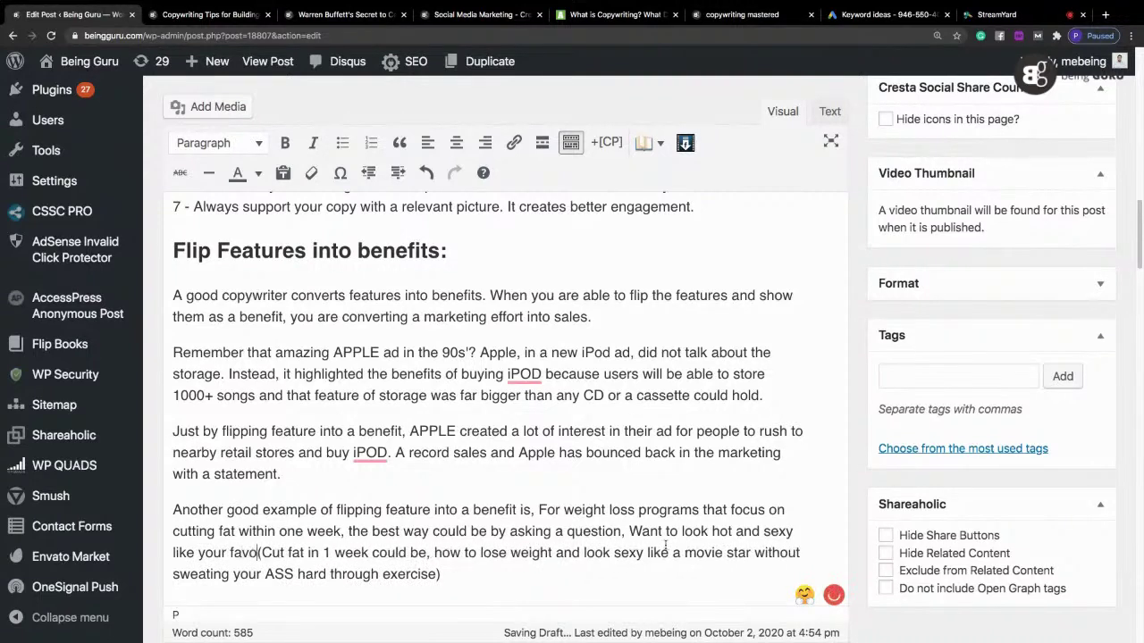
{"action": "type", "text": "e movie star"}
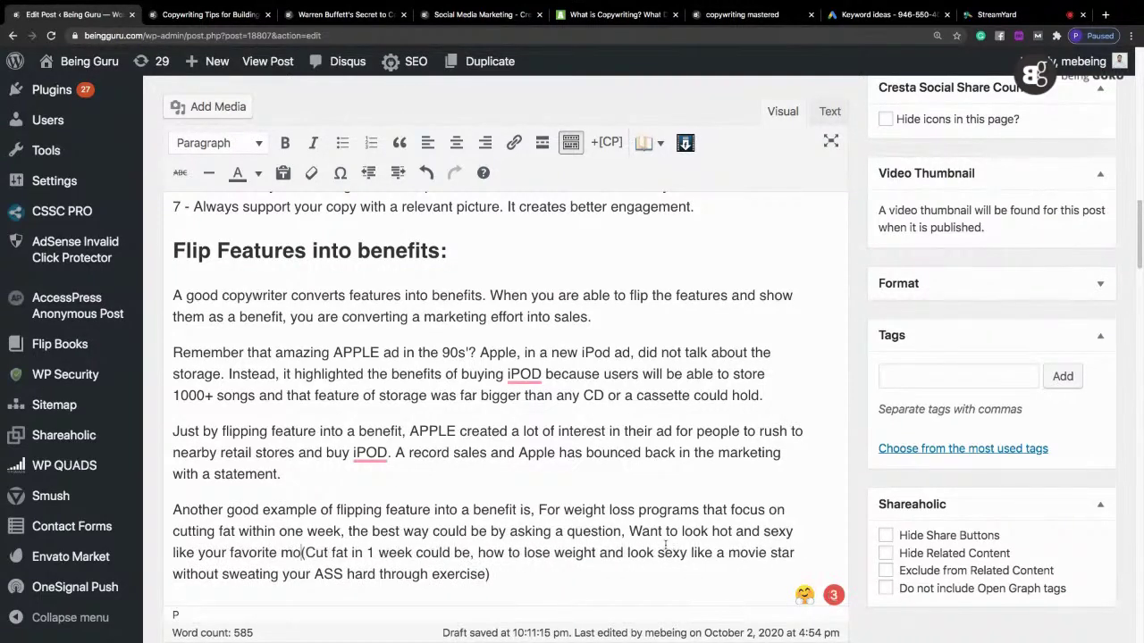
{"action": "type", "text": "t?"}
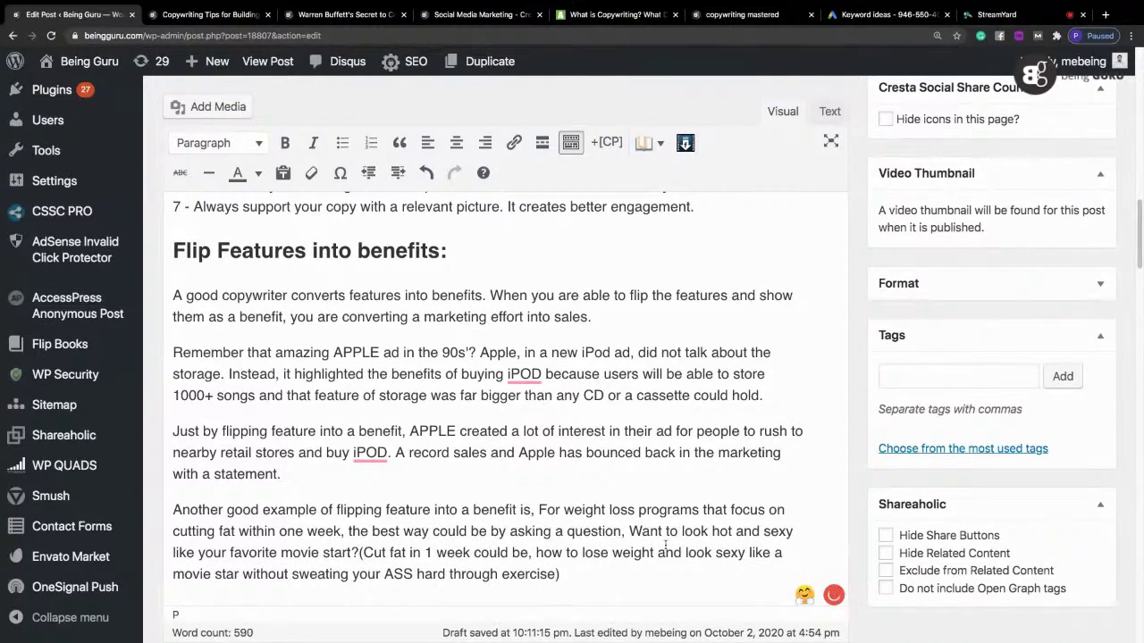
{"action": "key", "text": "Left"}
{"action": "key", "text": "BackSpace"}
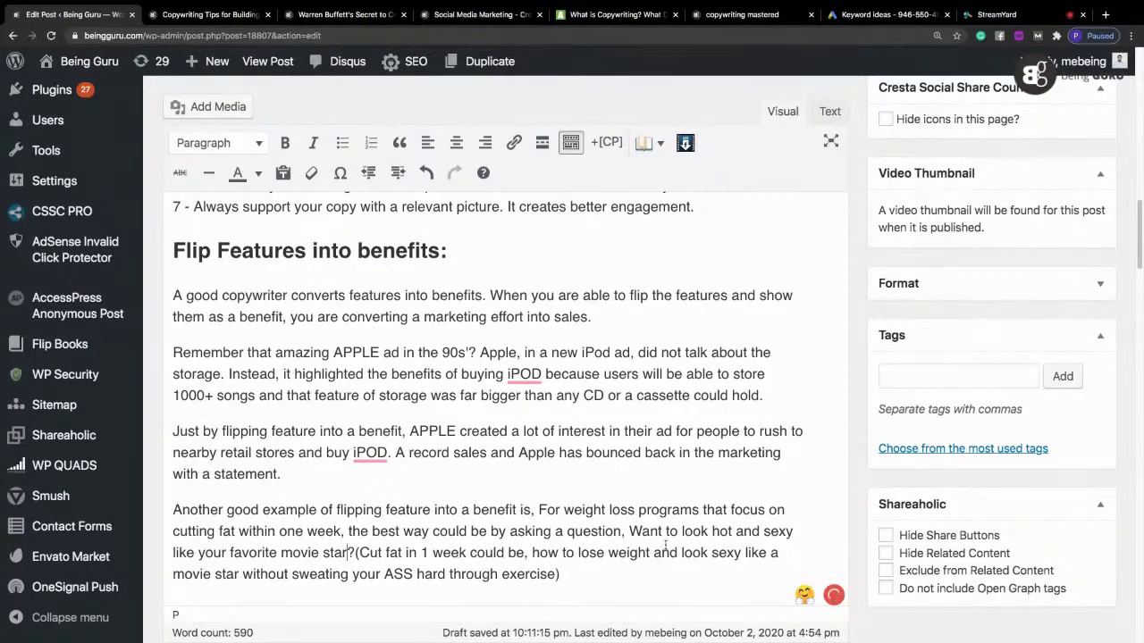
Step: Delete the leftover pasted text in parentheses after the question and start a new paragraph
{"action": "key", "text": "Right"}
{"action": "key", "text": "shift+Down"}
{"action": "key", "text": "shift+End"}
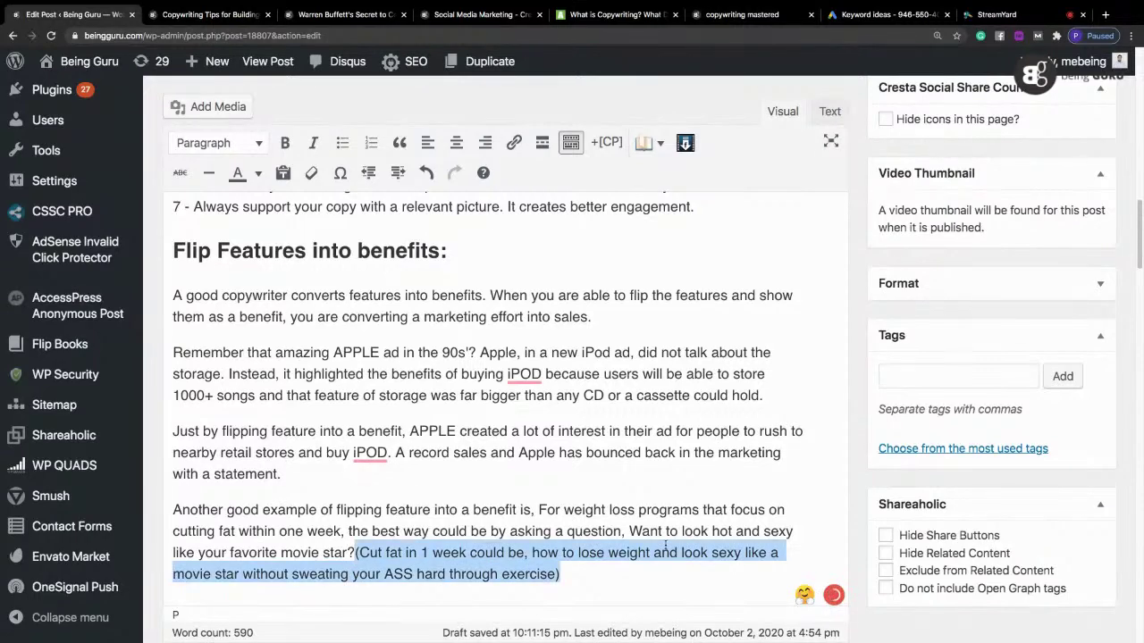
{"action": "key", "text": "BackSpace"}
{"action": "key", "text": "Return"}
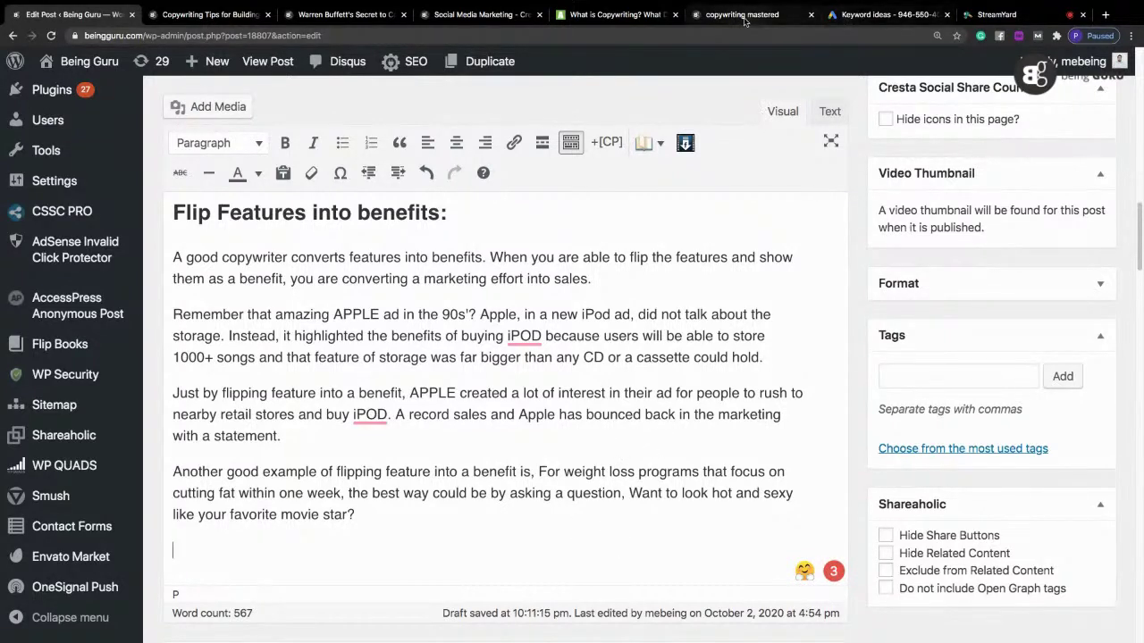
Step: Read the call to action section on page 5 of the "copywriting mastered" PDF
{"action": "left_click_drag", "start_coordinate": [173, 211], "coordinate": [447, 212]}
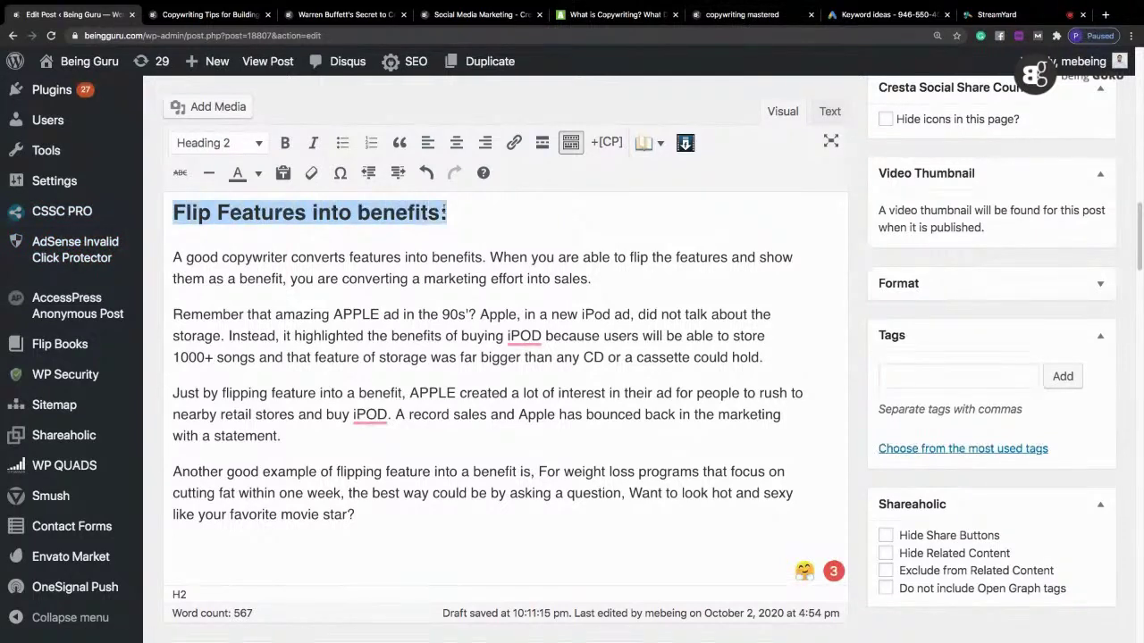
{"action": "left_click", "coordinate": [733, 15]}
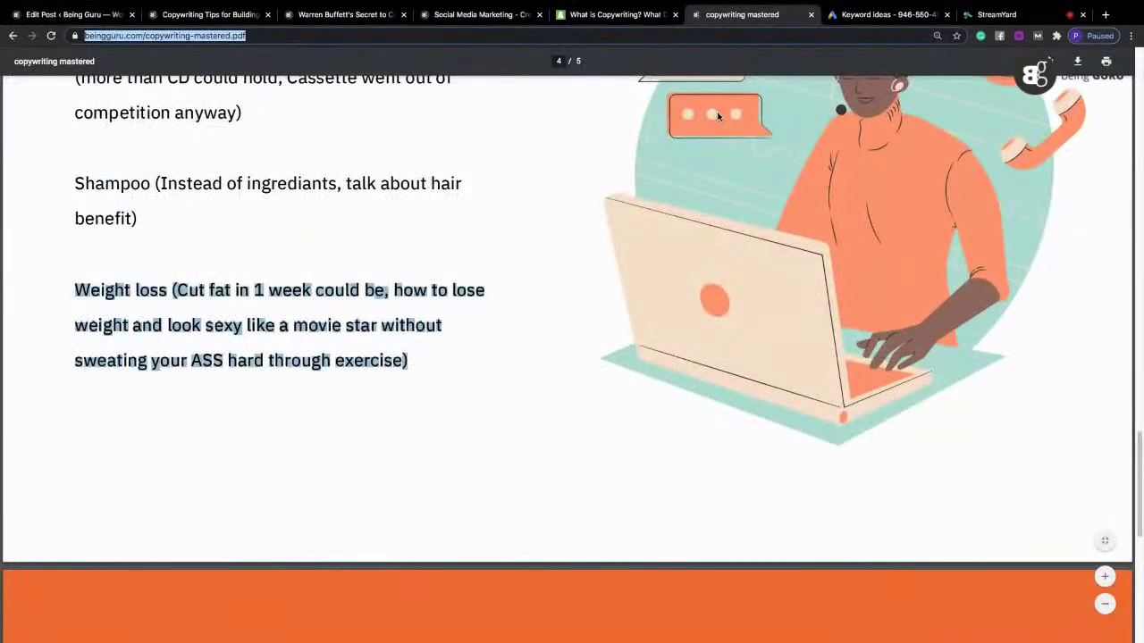
{"action": "left_click_drag", "start_coordinate": [1141, 493], "coordinate": [1141, 585]}
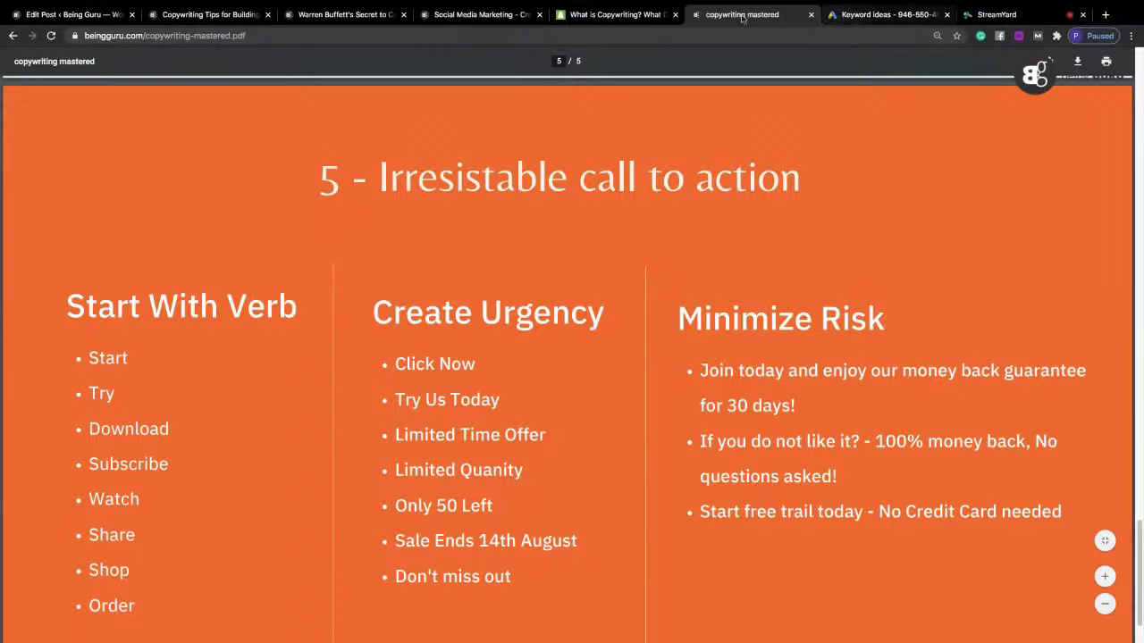
Step: Return to the copywriting post draft and start a new paragraph after the movie star question
{"action": "left_click", "coordinate": [85, 22]}
{"action": "left_click", "coordinate": [383, 514]}
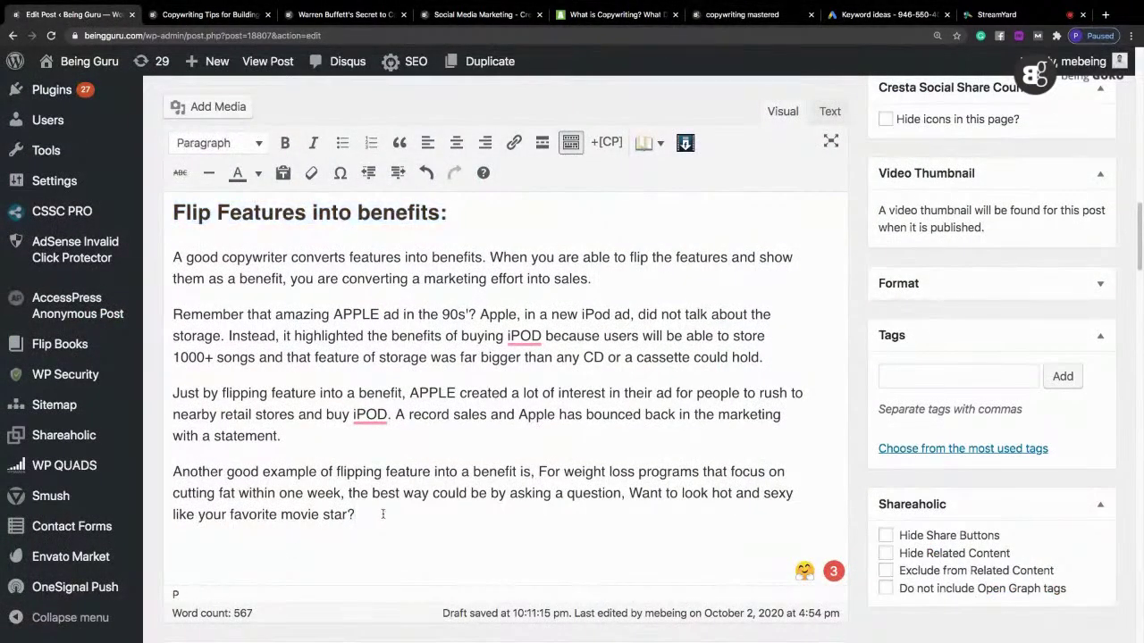
{"action": "key", "text": "Return"}
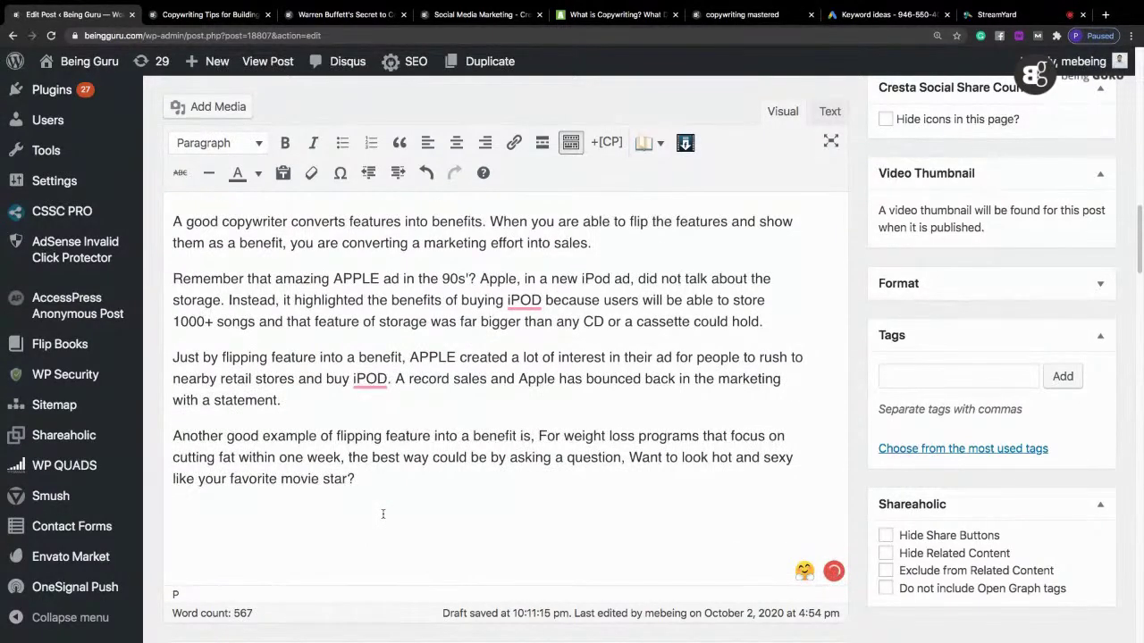
{"action": "type", "text": "Grab"}
{"action": "scroll", "coordinate": [505, 402], "scroll_direction": "up", "scroll_amount": 10}
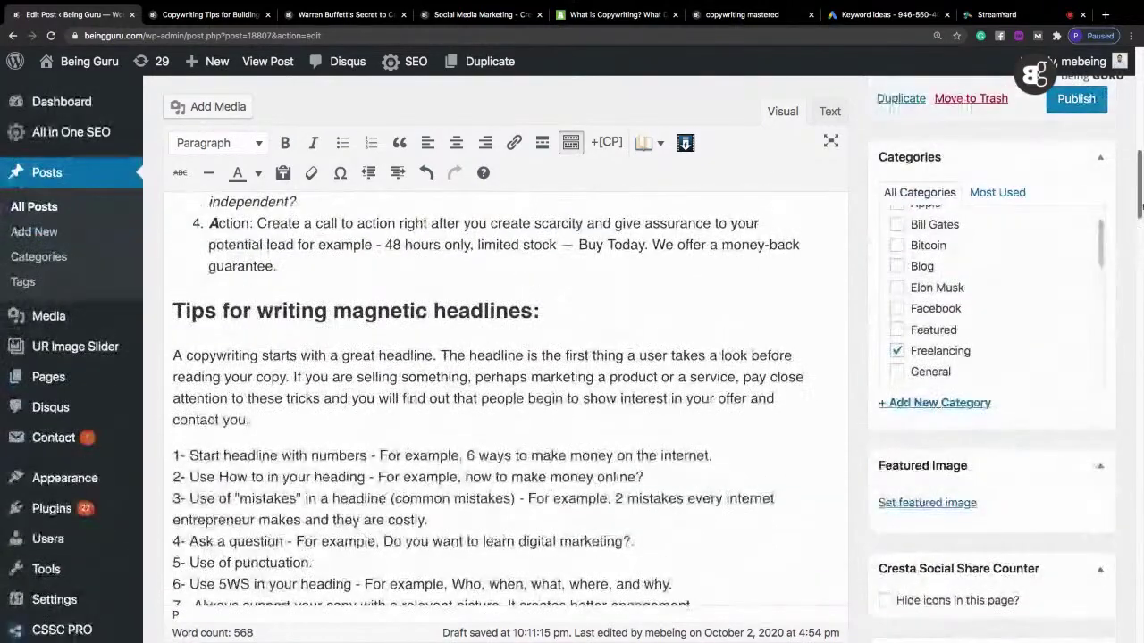
{"action": "left_click_drag", "start_coordinate": [1140, 207], "coordinate": [1141, 266]}
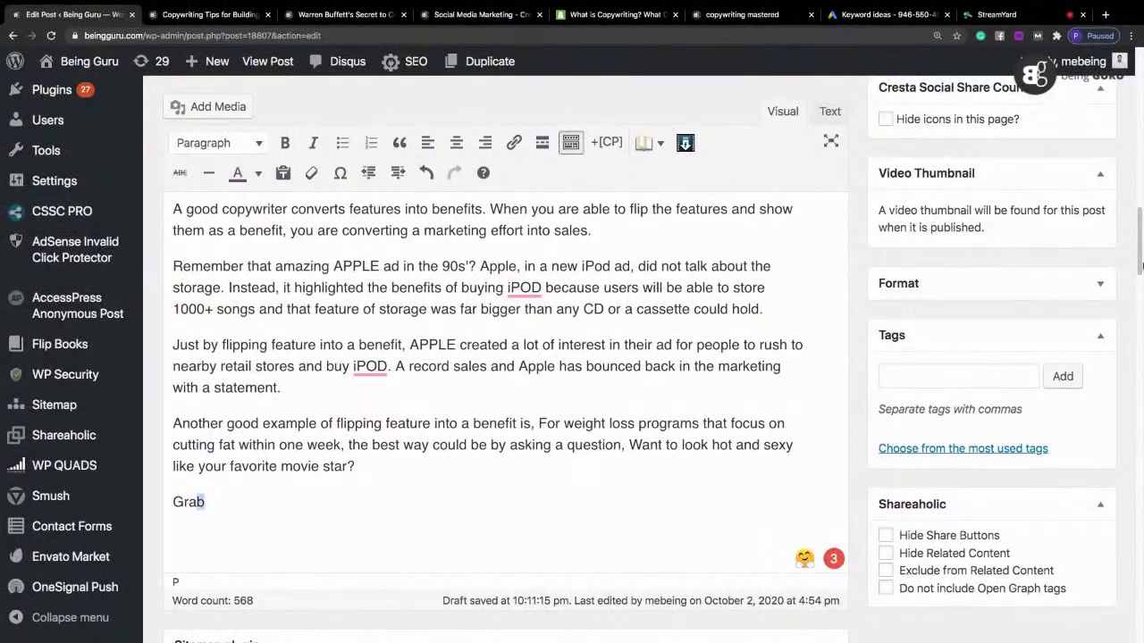
{"action": "key", "text": "BackSpace"}
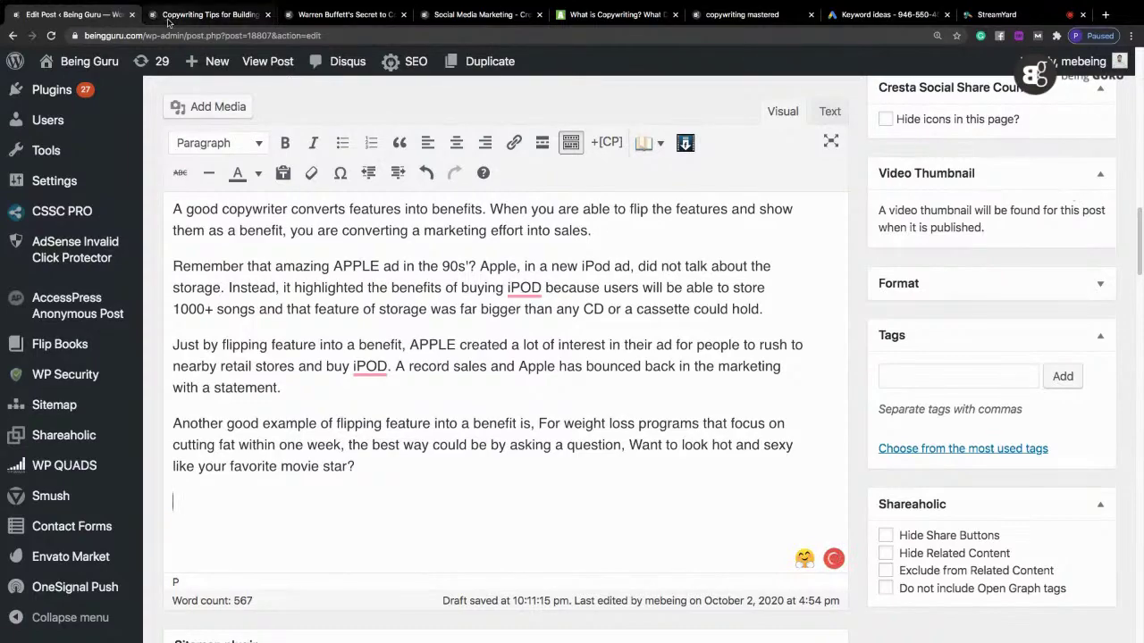
Step: Go to the published article "Copywriting Tips for Building a Better Business", skim to its summary and open it for editing
{"action": "left_click", "coordinate": [143, 15]}
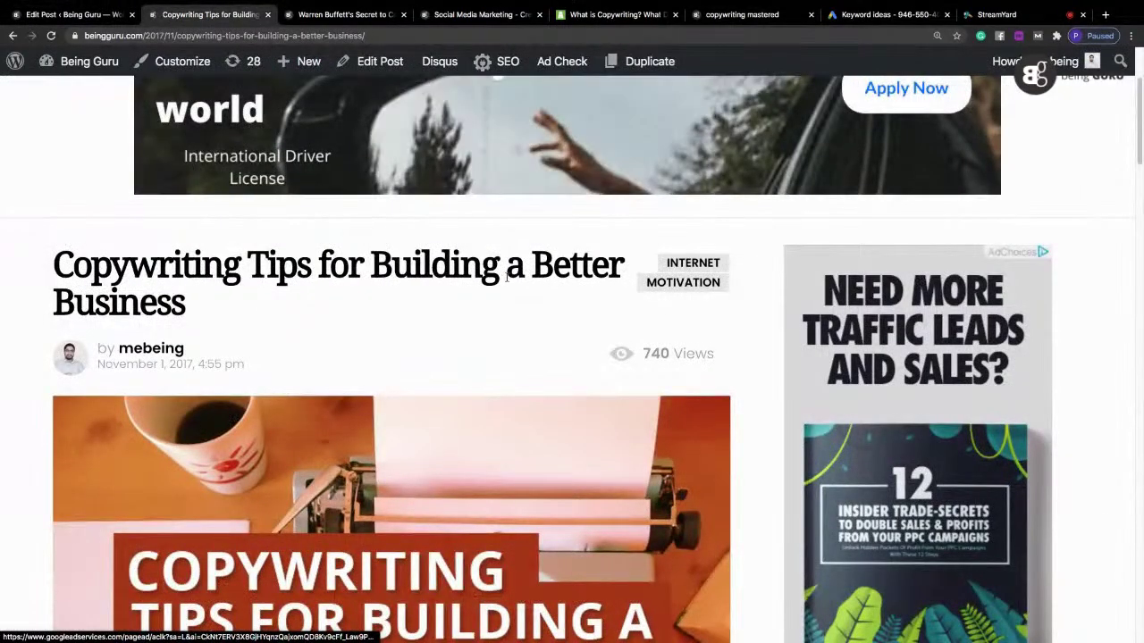
{"action": "left_click_drag", "start_coordinate": [1141, 125], "coordinate": [1131, 404]}
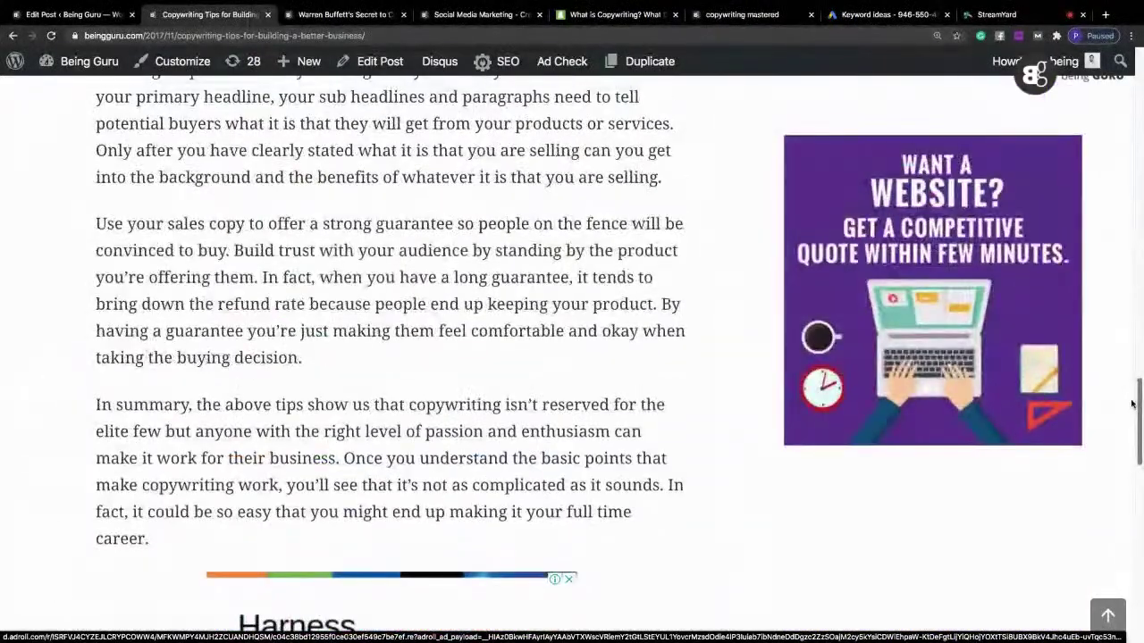
{"action": "left_click", "coordinate": [358, 64]}
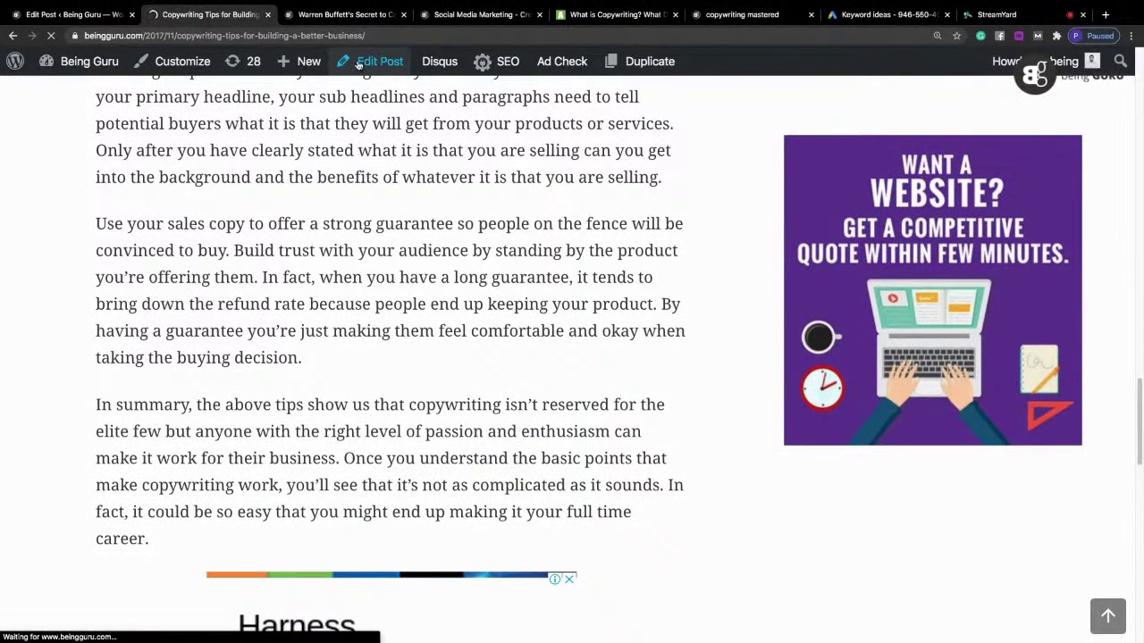
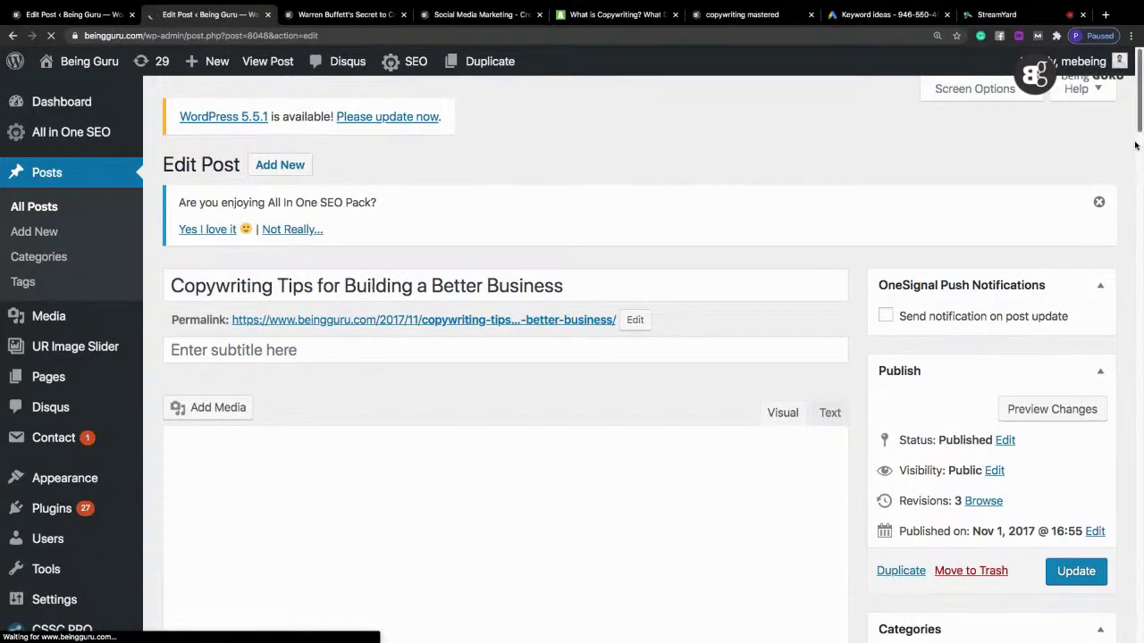
Step: Cut the entire body text of the "Copywriting Tips for Building a Better Business" post and return to the new post's draft
{"action": "scroll", "coordinate": [1131, 138], "scroll_direction": "down", "scroll_amount": 3}
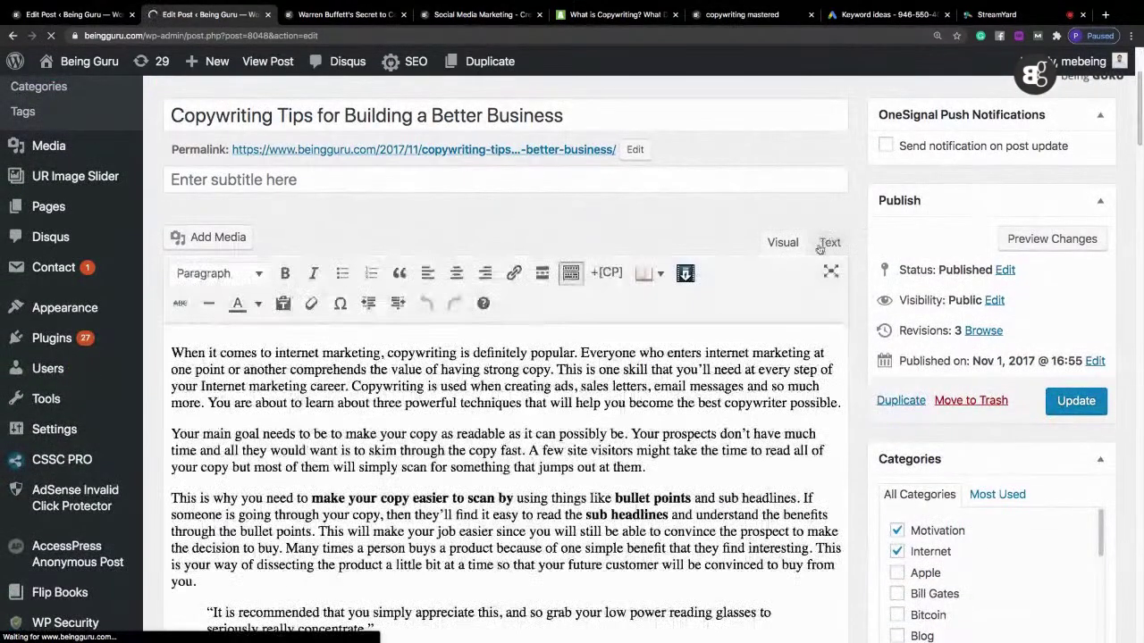
{"action": "scroll", "coordinate": [410, 432], "scroll_direction": "down", "scroll_amount": 1}
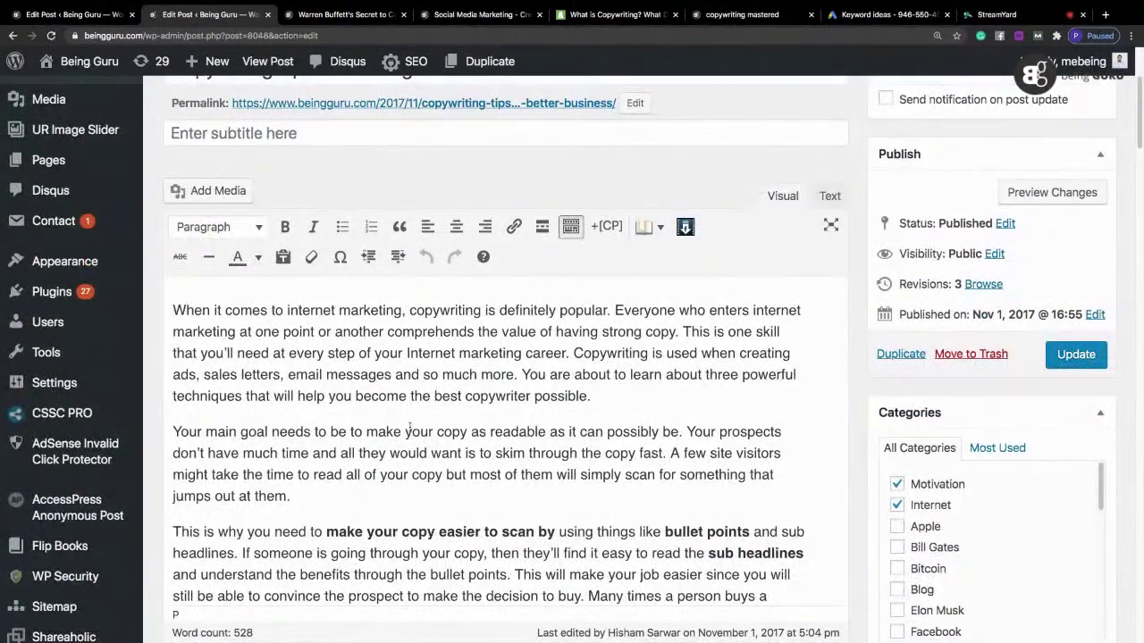
{"action": "key", "text": "ctrl+a"}
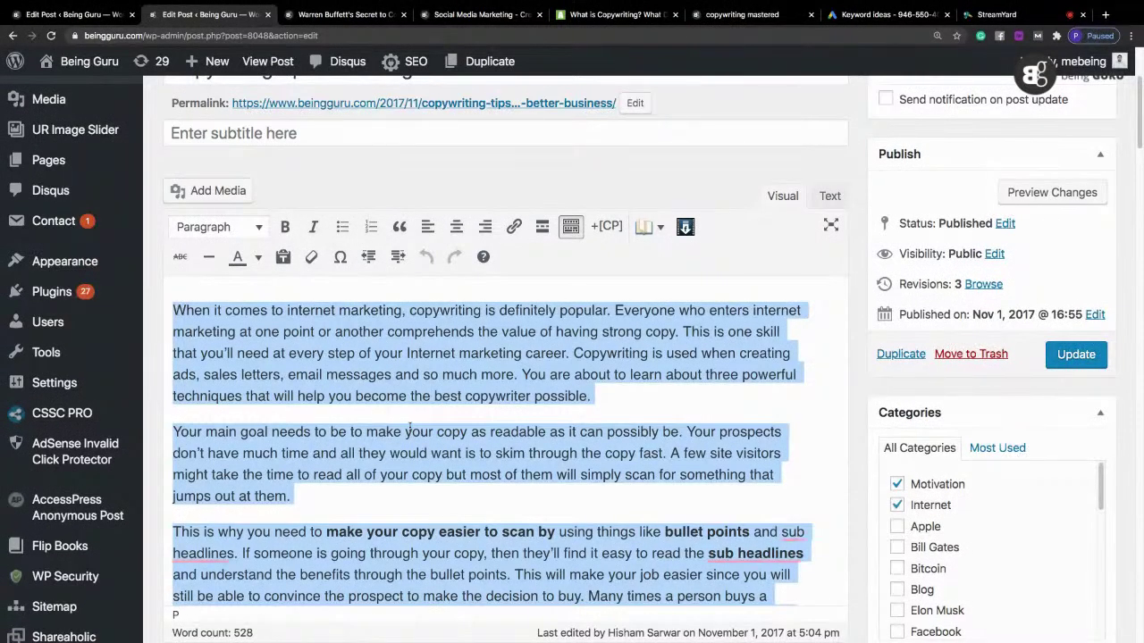
{"action": "key", "text": "ctrl+x"}
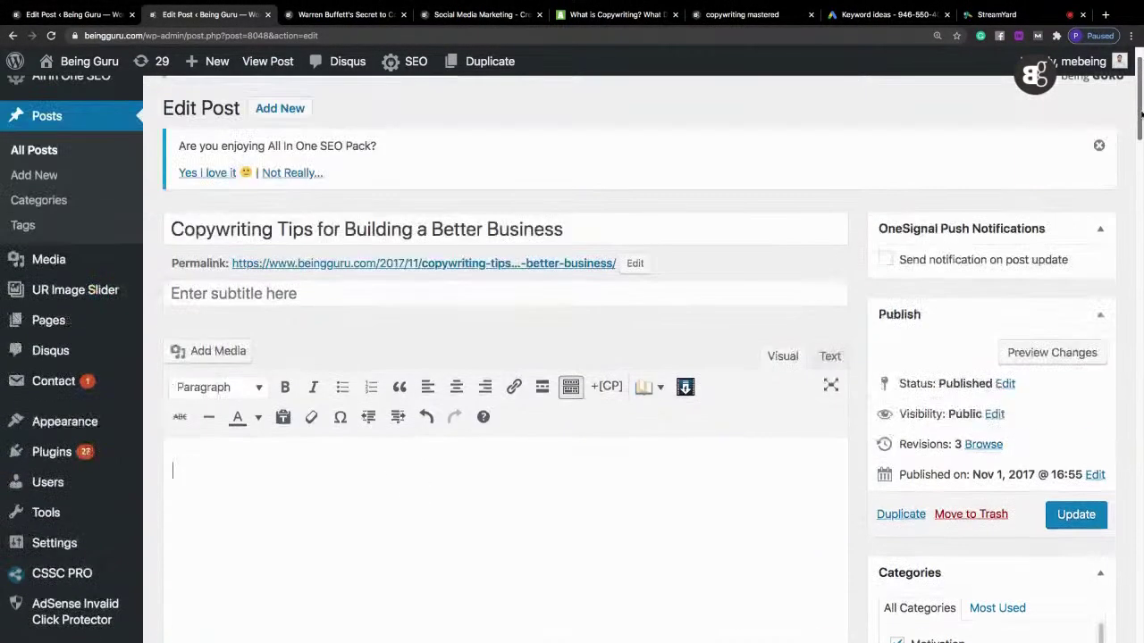
{"action": "scroll", "coordinate": [1135, 169], "scroll_direction": "up", "scroll_amount": 3}
{"action": "left_click", "coordinate": [31, 14]}
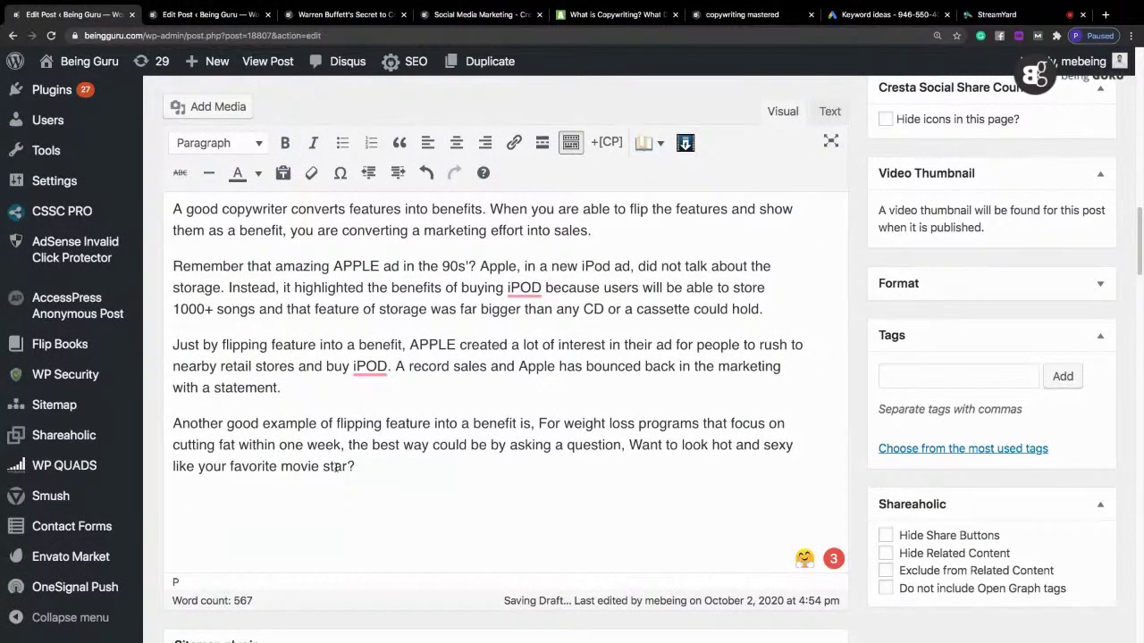
{"action": "type", "text": "C"}
{"action": "left_click_drag", "start_coordinate": [1141, 257], "coordinate": [1140, 64]}
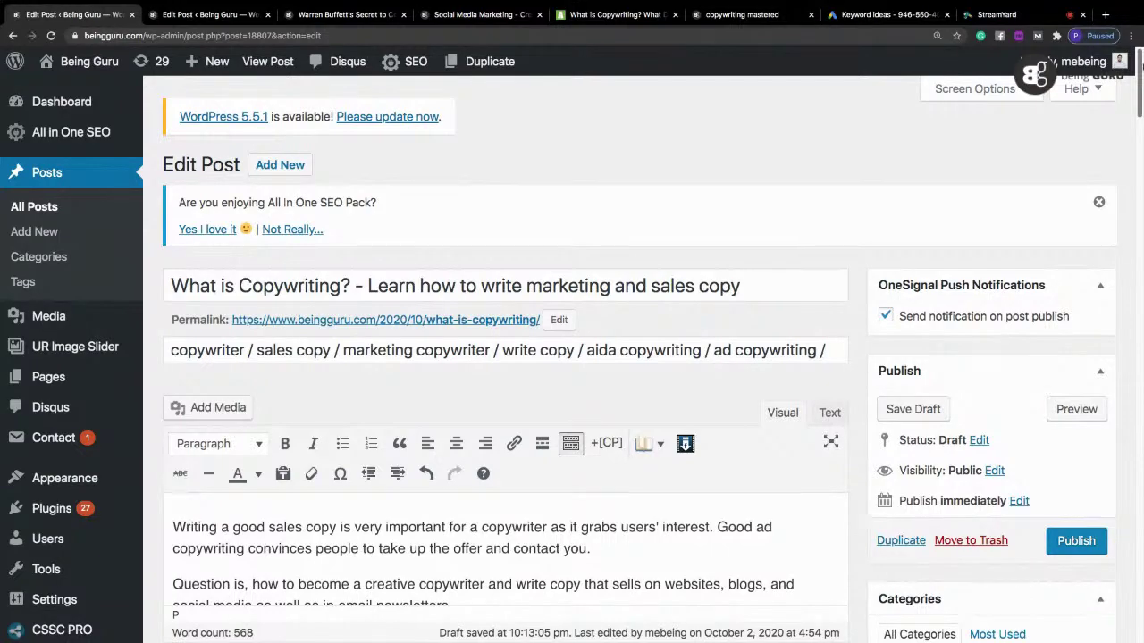
{"action": "left_click_drag", "start_coordinate": [1141, 79], "coordinate": [1141, 265]}
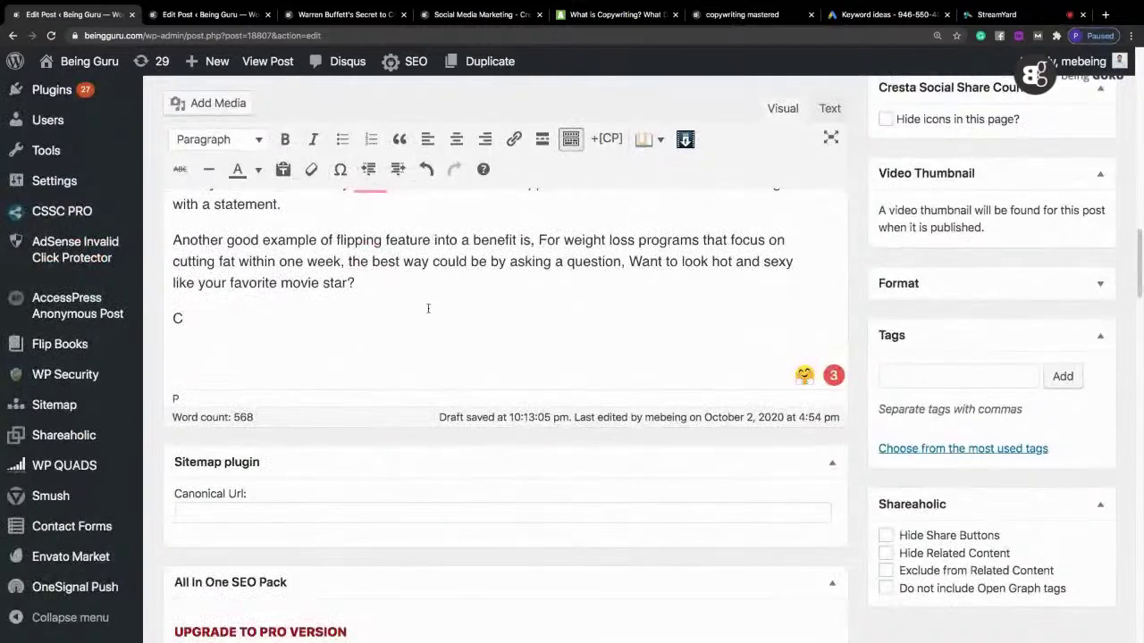
{"action": "key", "text": "BackSpace"}
Step: Write the line "What a copywriter needs to know before writing a marketing/sales copy?" at the end of the post and start a new paragraph
{"action": "type", "text": "What a copywriter nee"}
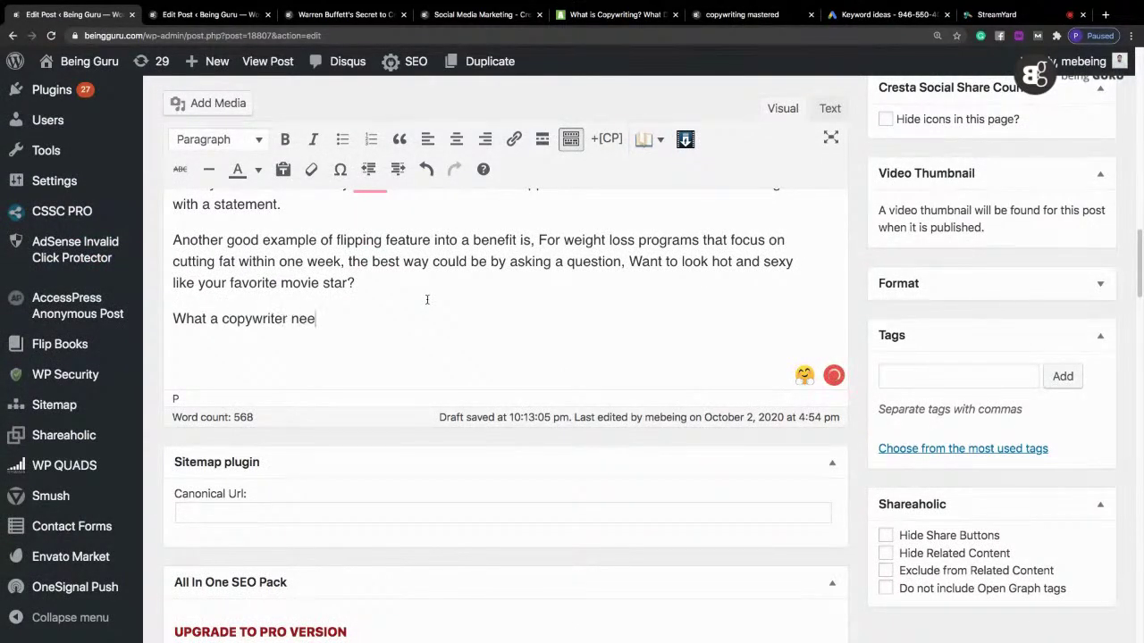
{"action": "type", "text": "ds to know be"}
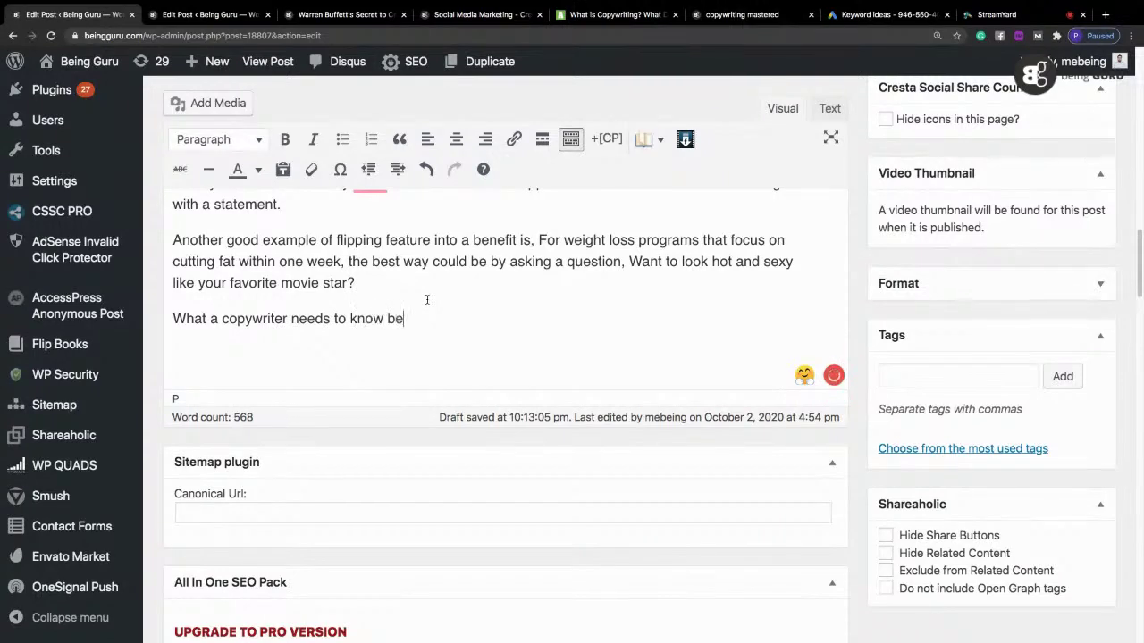
{"action": "type", "text": "fore writing a s"}
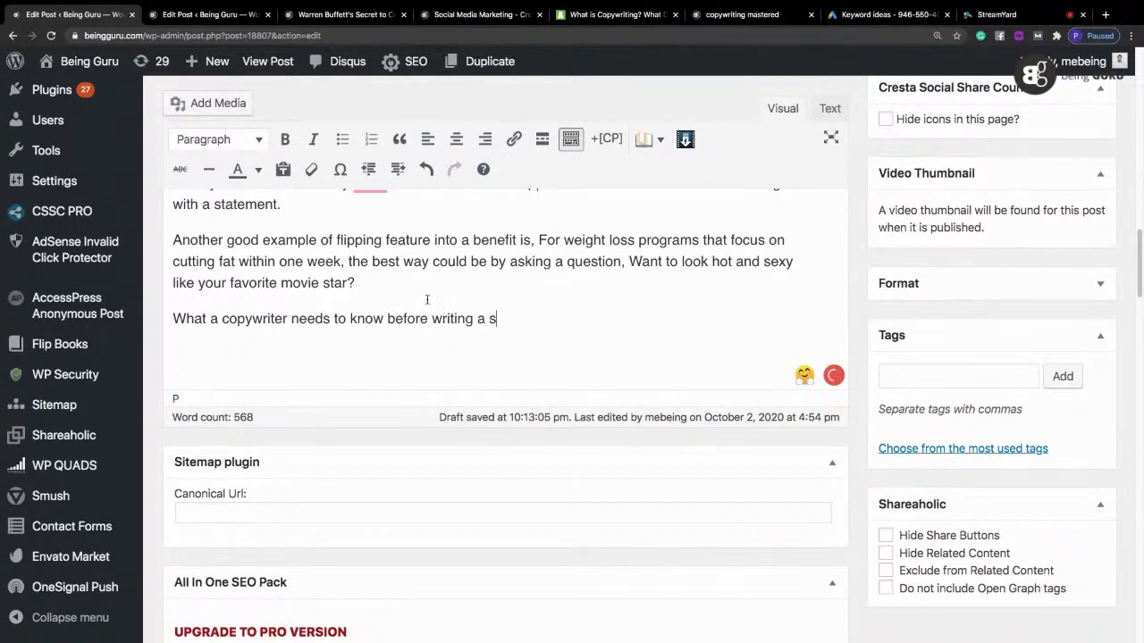
{"action": "key", "text": "BackSpace"}
{"action": "type", "text": "marketing or a"}
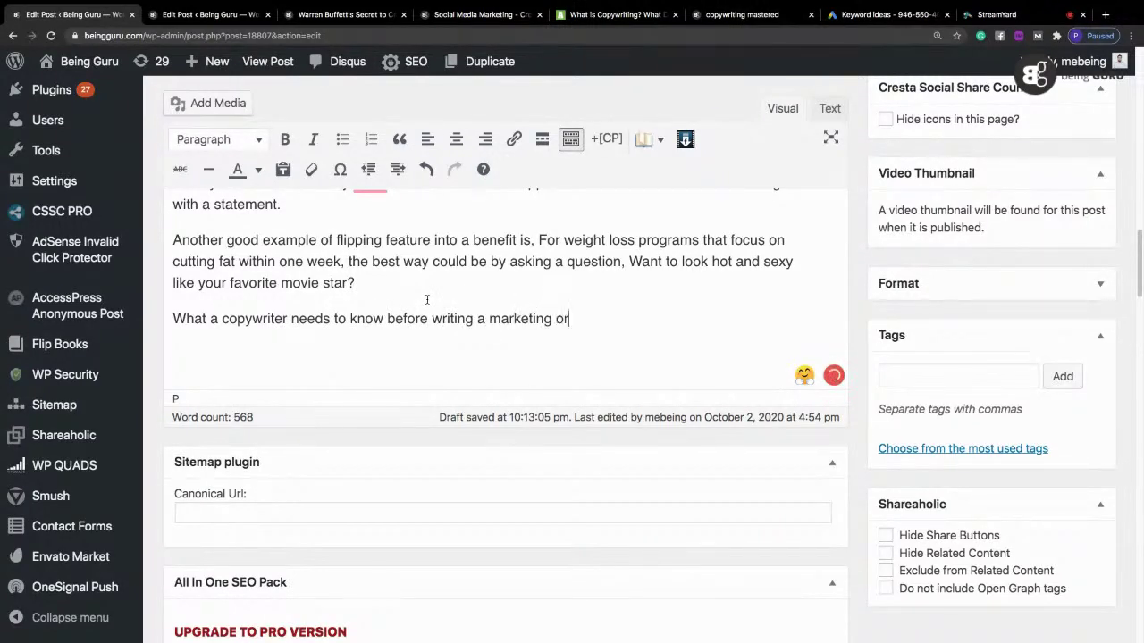
{"action": "key", "text": "BackSpace"}
{"action": "key", "text": "BackSpace"}
{"action": "key", "text": "BackSpace"}
{"action": "key", "text": "BackSpace"}
{"action": "key", "text": "BackSpace"}
{"action": "key", "text": "BackSpace"}
{"action": "type", "text": "/sae"}
{"action": "key", "text": "BackSpace"}
{"action": "type", "text": "les copy?"}
{"action": "key", "text": "Return"}
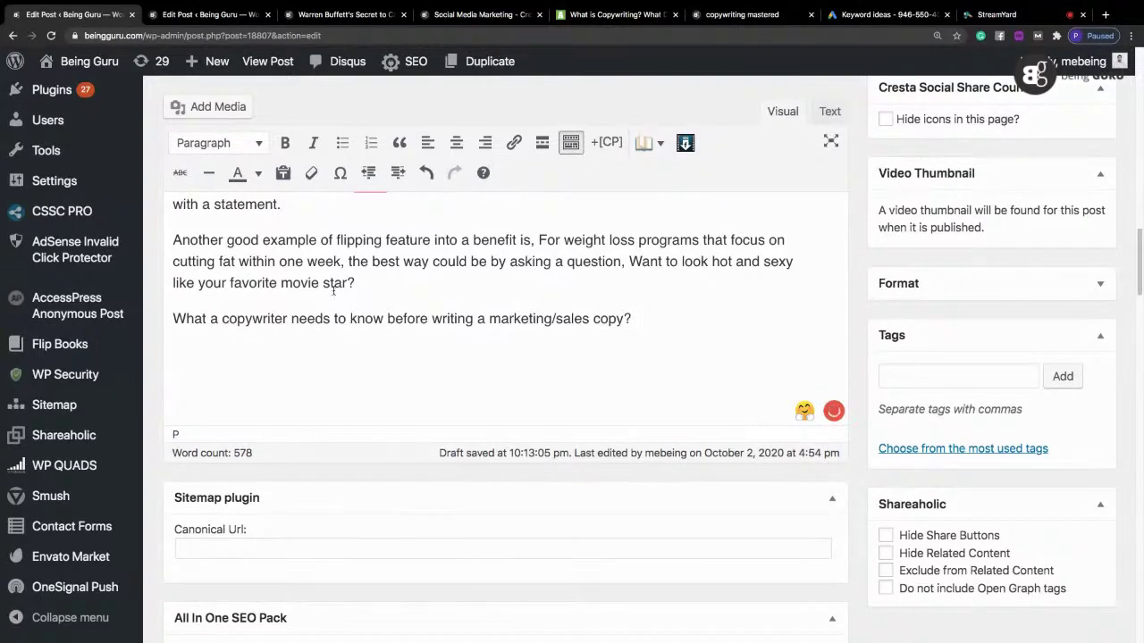
Step: Format the "What a copywriter needs to know" line as Heading 2 with an empty paragraph below it
{"action": "left_click", "coordinate": [237, 145]}
{"action": "left_click", "coordinate": [280, 247]}
{"action": "key", "text": "Return"}
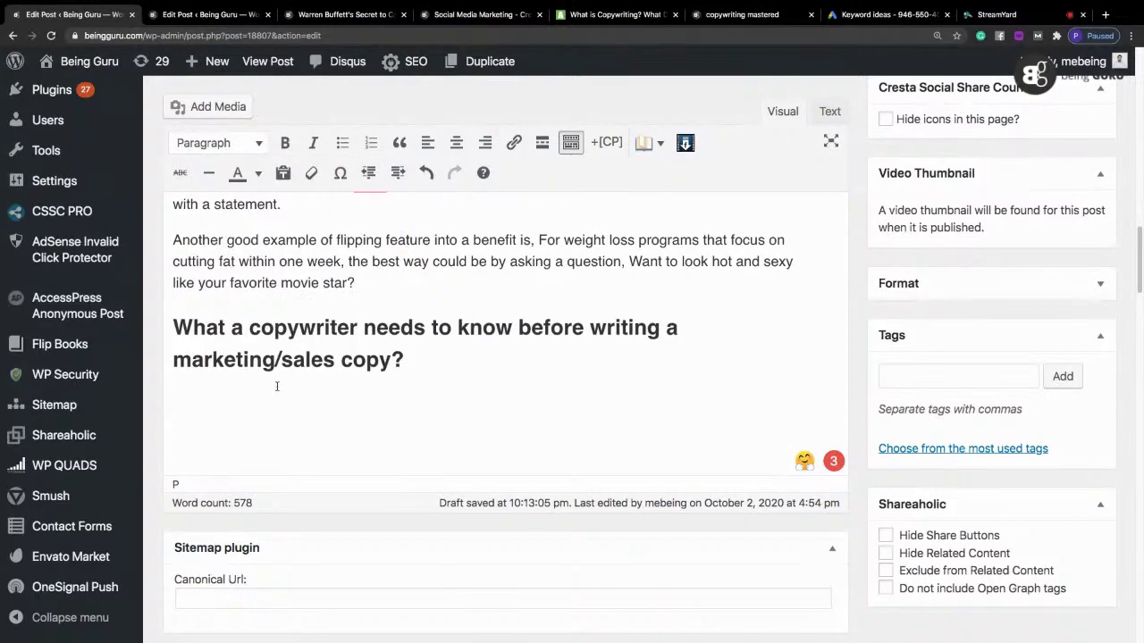
Step: Paste the old article's text below the new heading and accept the grammar correction to "a strong" in its first paragraph
{"action": "key", "text": "super+v"}
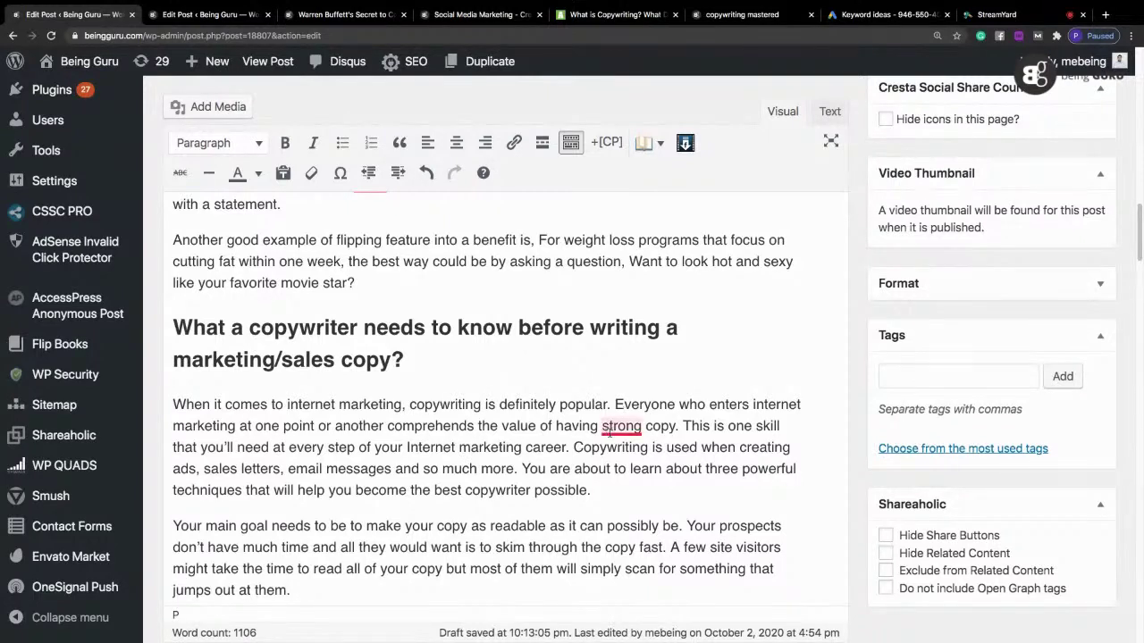
{"action": "mouse_move", "coordinate": [607, 432]}
{"action": "left_click_drag", "start_coordinate": [385, 426], "coordinate": [239, 427]}
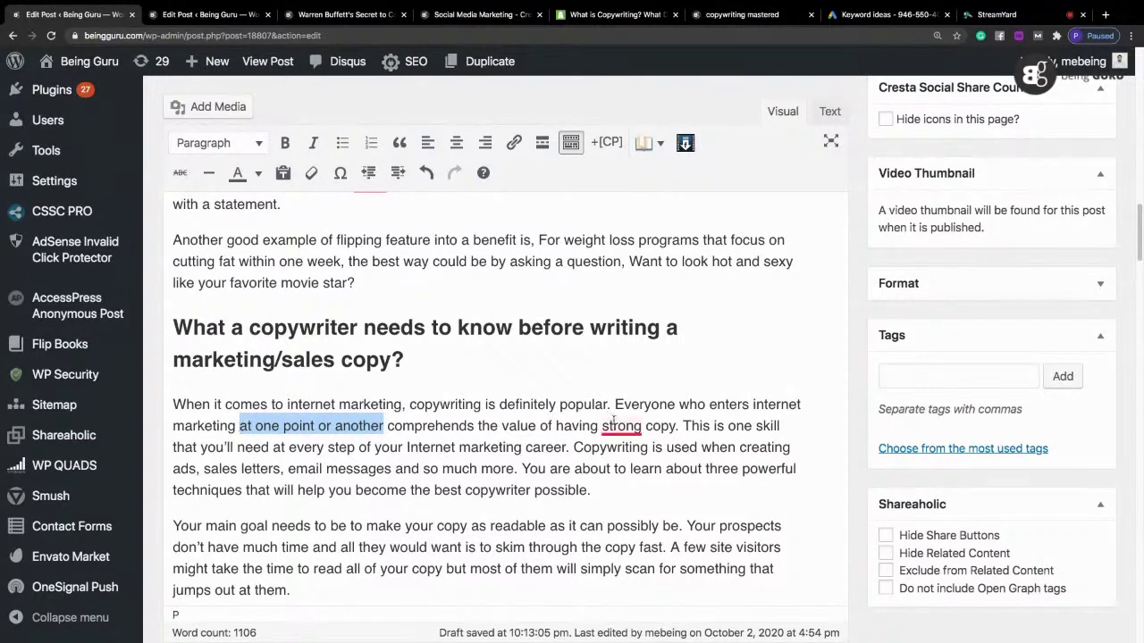
{"action": "mouse_move", "coordinate": [613, 420]}
{"action": "left_click", "coordinate": [633, 468]}
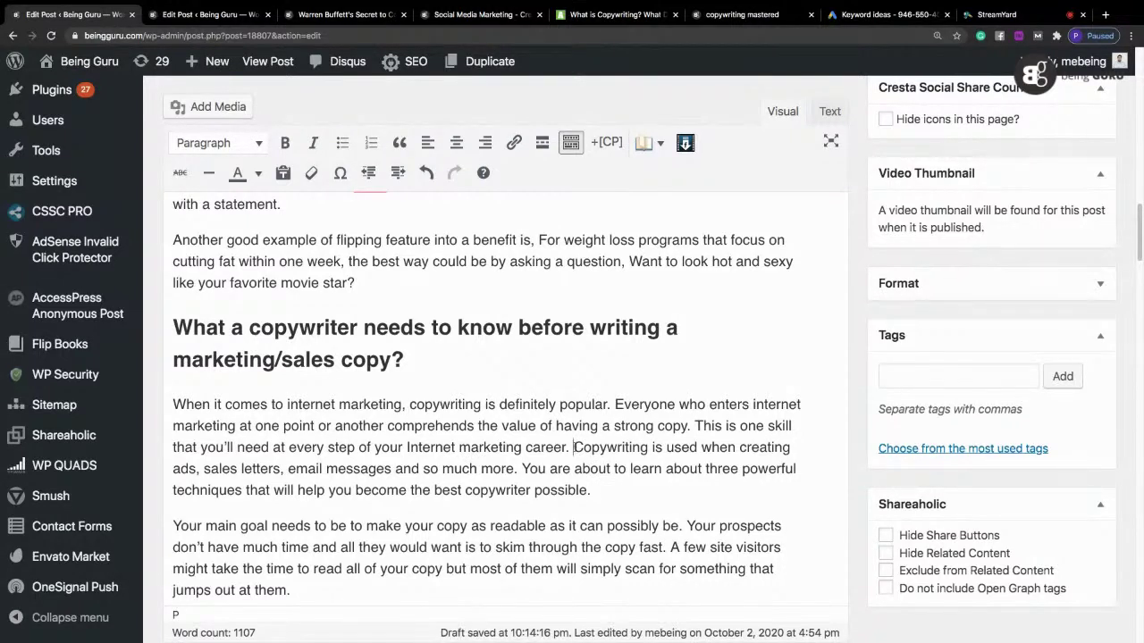
Step: Delete the sentence "Copywriting is used when creating ads, sales letters, email messages and so much more." and start a new paragraph there
{"action": "left_click_drag", "start_coordinate": [577, 447], "coordinate": [521, 467]}
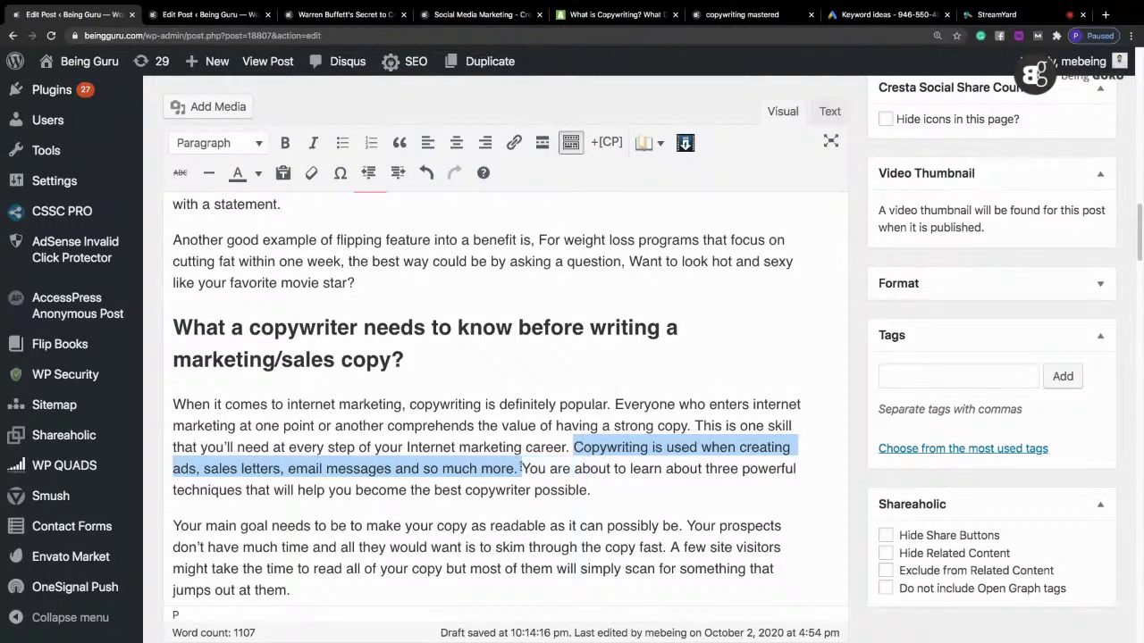
{"action": "key", "text": "BackSpace"}
{"action": "key", "text": "Return"}
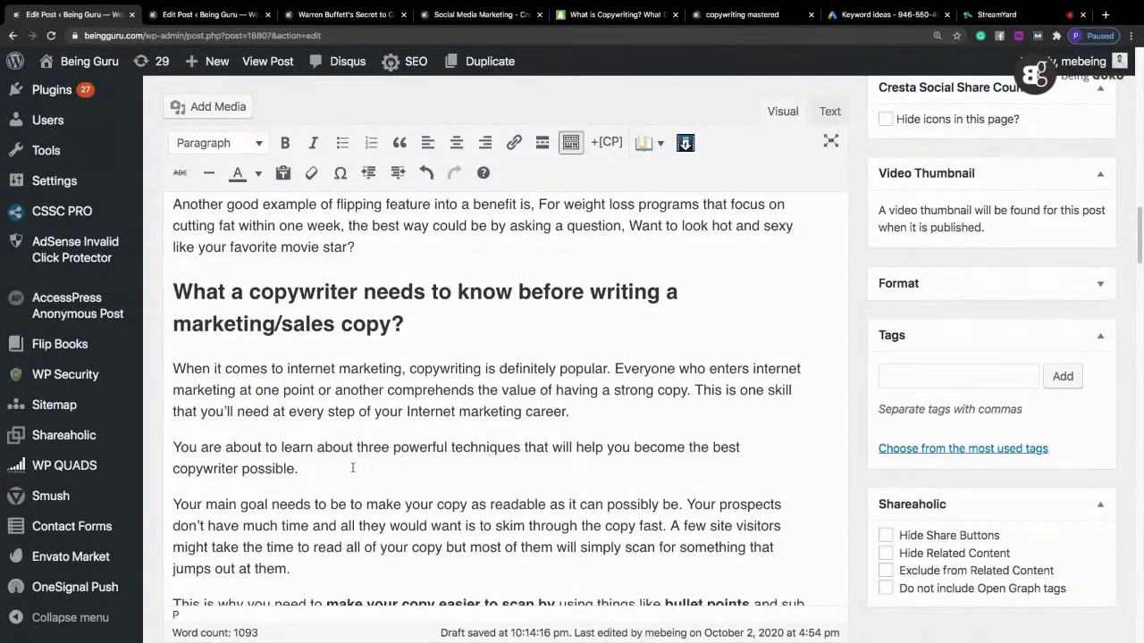
Step: Shorten the "You are about to learn" sentence to "Three powerful techniques that will help you become the best copywriter possible."
{"action": "left_click_drag", "start_coordinate": [353, 448], "coordinate": [314, 447]}
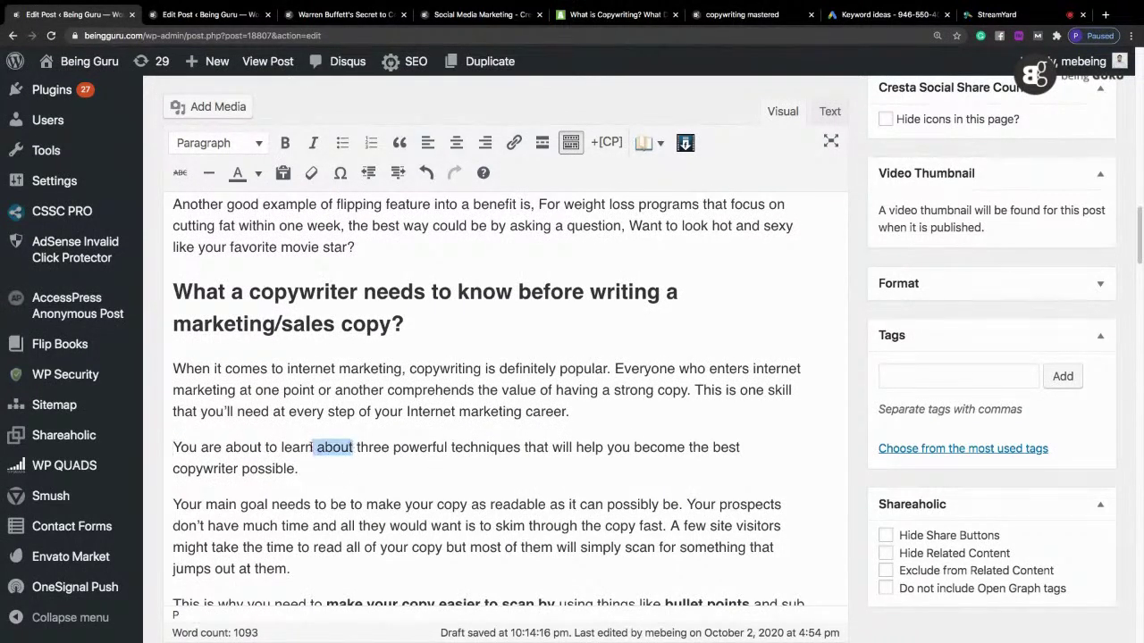
{"action": "key", "text": "BackSpace"}
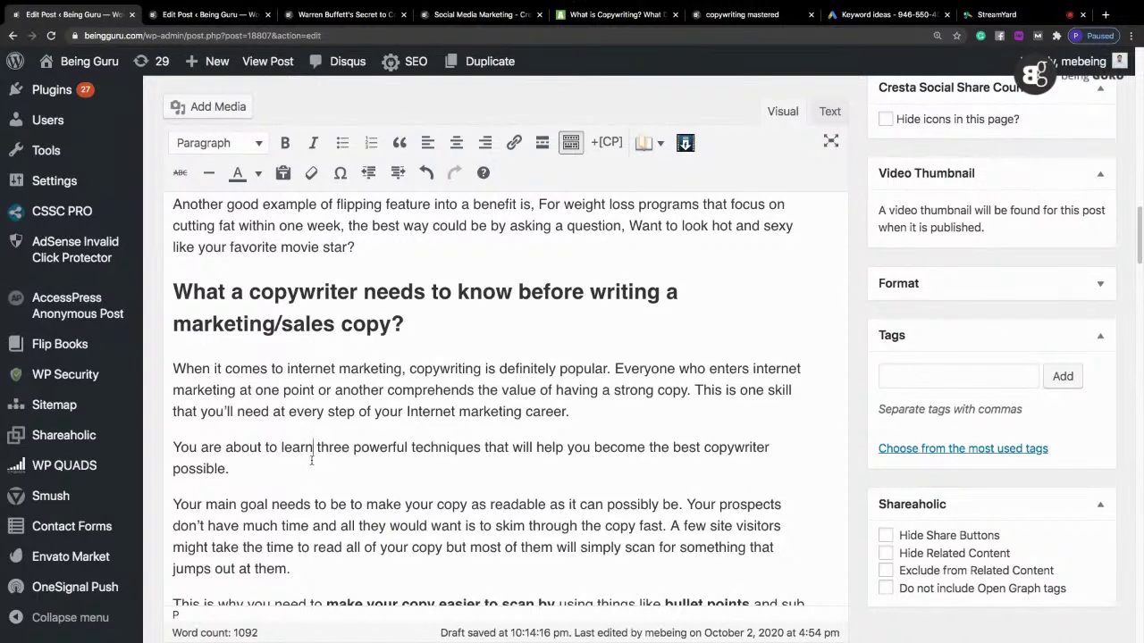
{"action": "left_click_drag", "start_coordinate": [322, 448], "coordinate": [172, 449]}
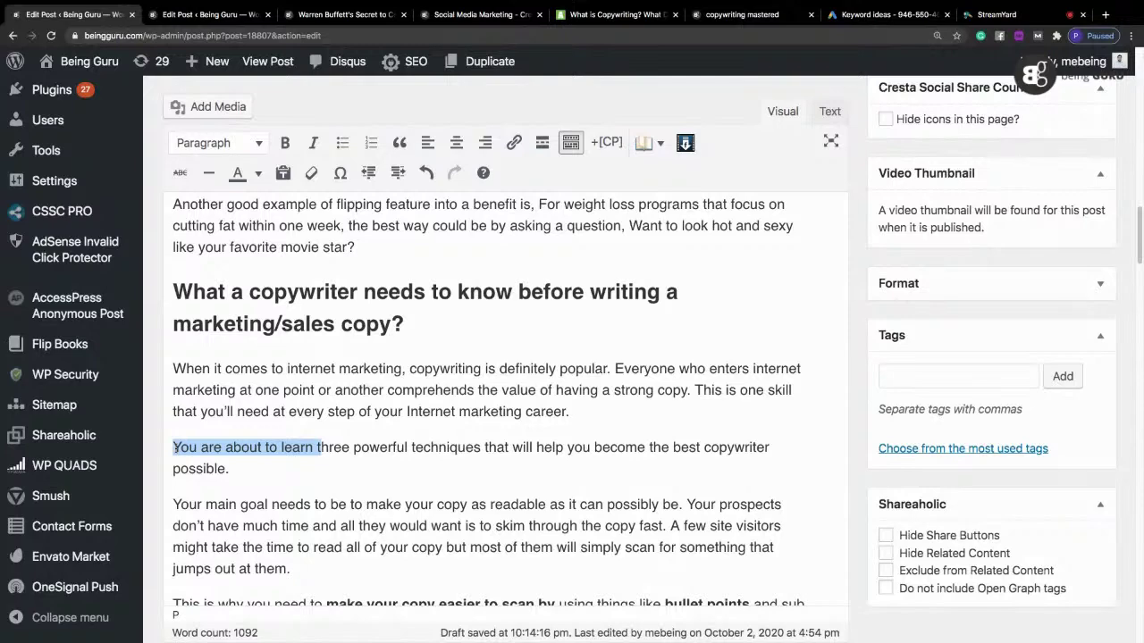
{"action": "type", "text": "Th"}
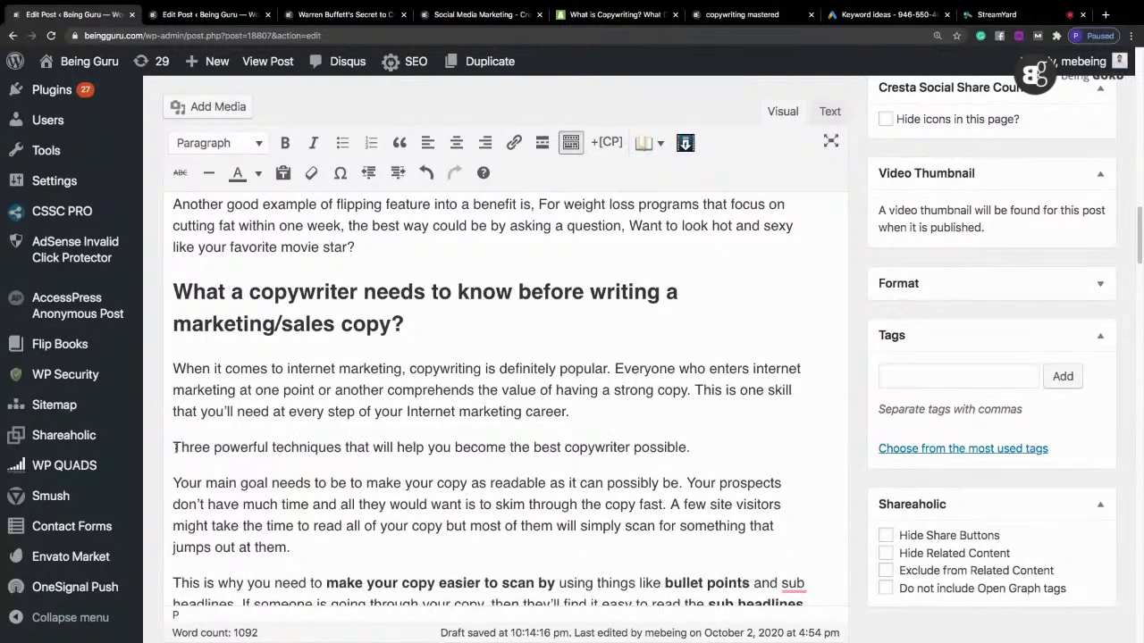
{"action": "type", "text": "ree"}
{"action": "key", "text": "shift+Right"}
{"action": "key", "text": "shift+Right"}
{"action": "key", "text": "shift+Right"}
{"action": "key", "text": "shift+Right"}
{"action": "key", "text": "BackSpace"}
Step: Replace the "What a copywriter needs to know" heading text with a copy of the "Three powerful techniques" sentence
{"action": "left_click_drag", "start_coordinate": [682, 445], "coordinate": [175, 448]}
{"action": "key", "text": "ctrl+c"}
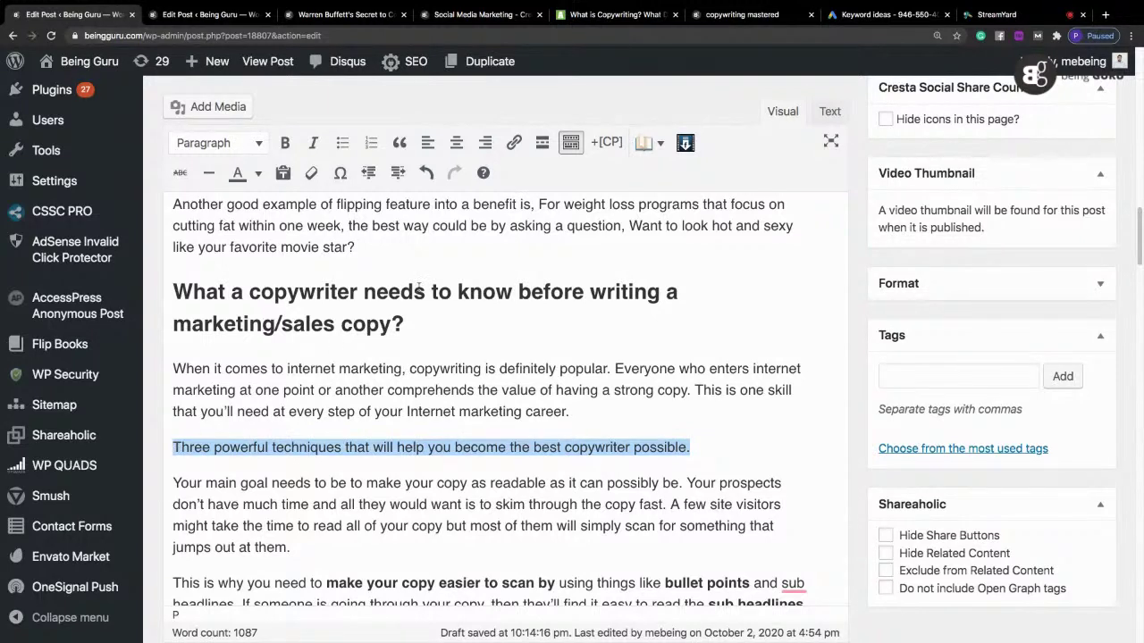
{"action": "left_click_drag", "start_coordinate": [407, 326], "coordinate": [154, 301]}
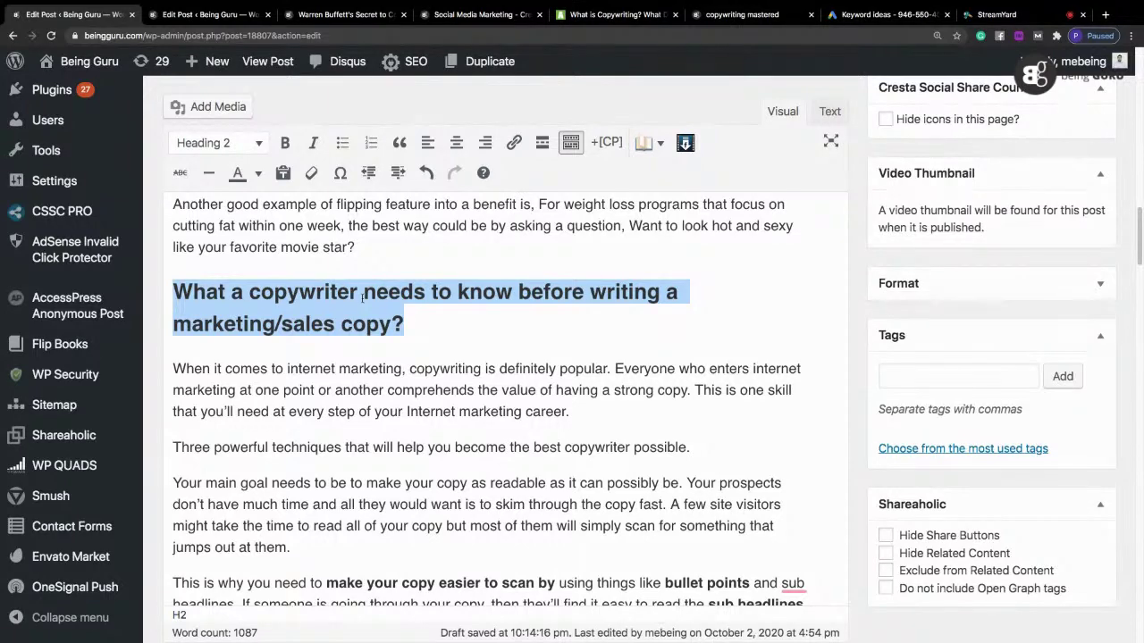
{"action": "key", "text": "ctrl+v"}
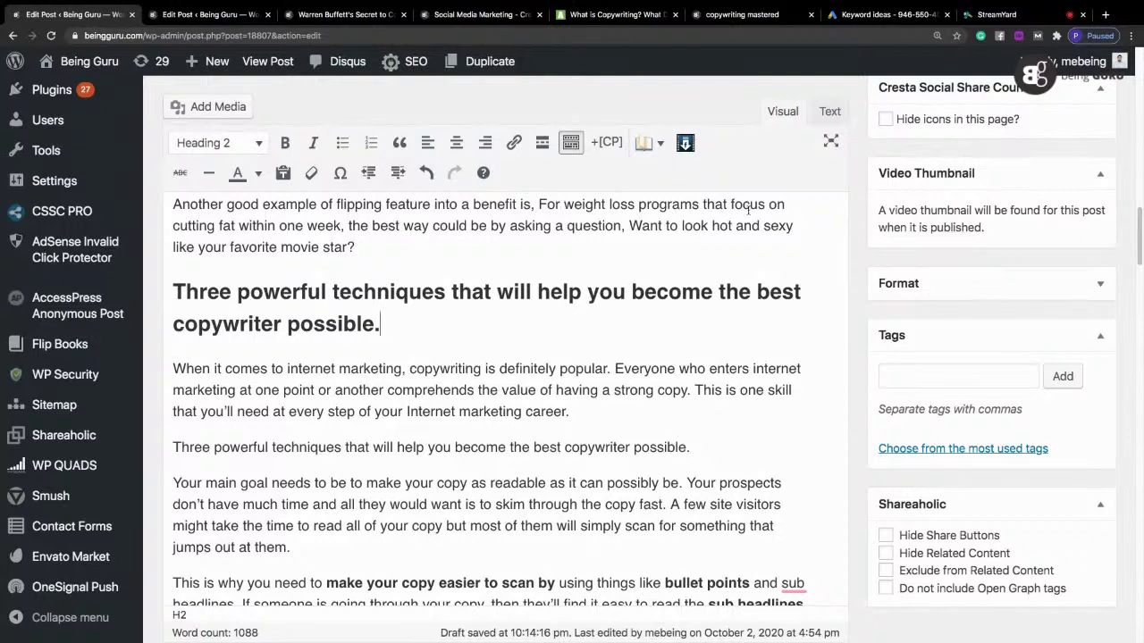
Step: Switch to the StreamYard broadcast and check the viewers' live comments
{"action": "mouse_move", "coordinate": [1019, 3]}
{"action": "left_click", "coordinate": [995, 43]}
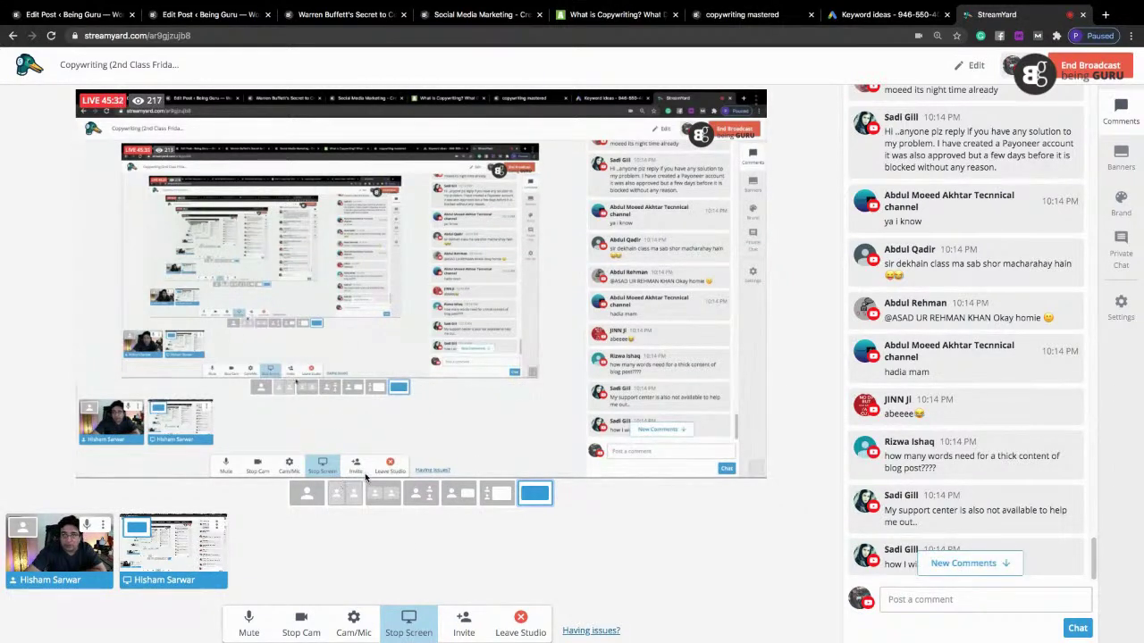
Step: Return to the old post "Copywriting Tips for Building a Better Business" and move it to the trash
{"action": "left_click", "coordinate": [212, 15]}
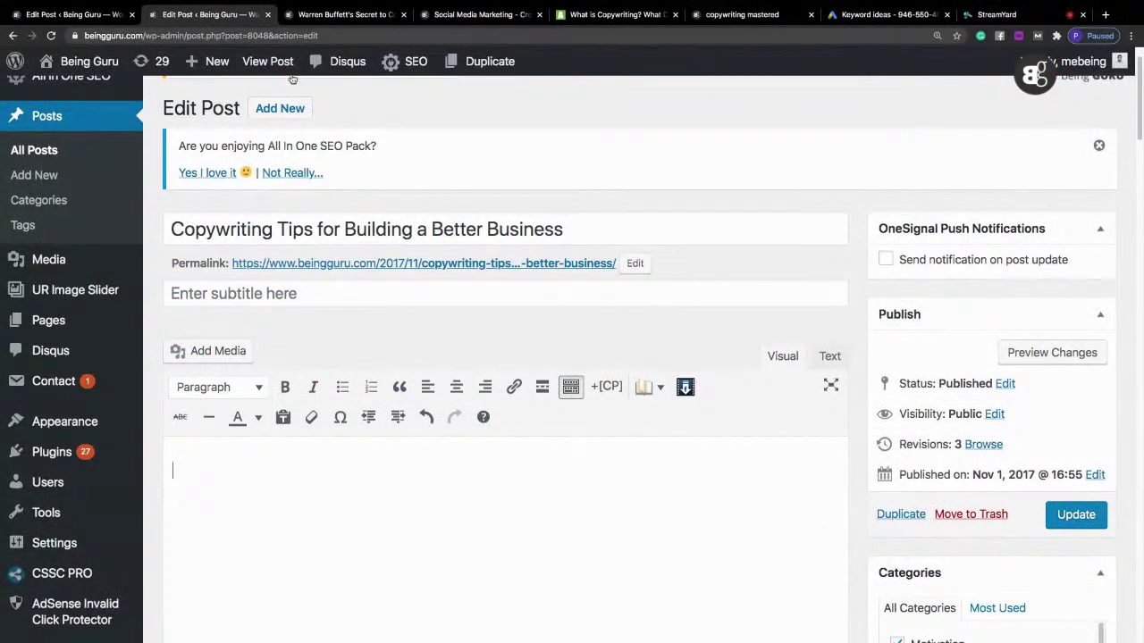
{"action": "scroll", "coordinate": [1141, 159], "scroll_direction": "down", "scroll_amount": 3}
{"action": "scroll", "coordinate": [1140, 159], "scroll_direction": "up", "scroll_amount": 4}
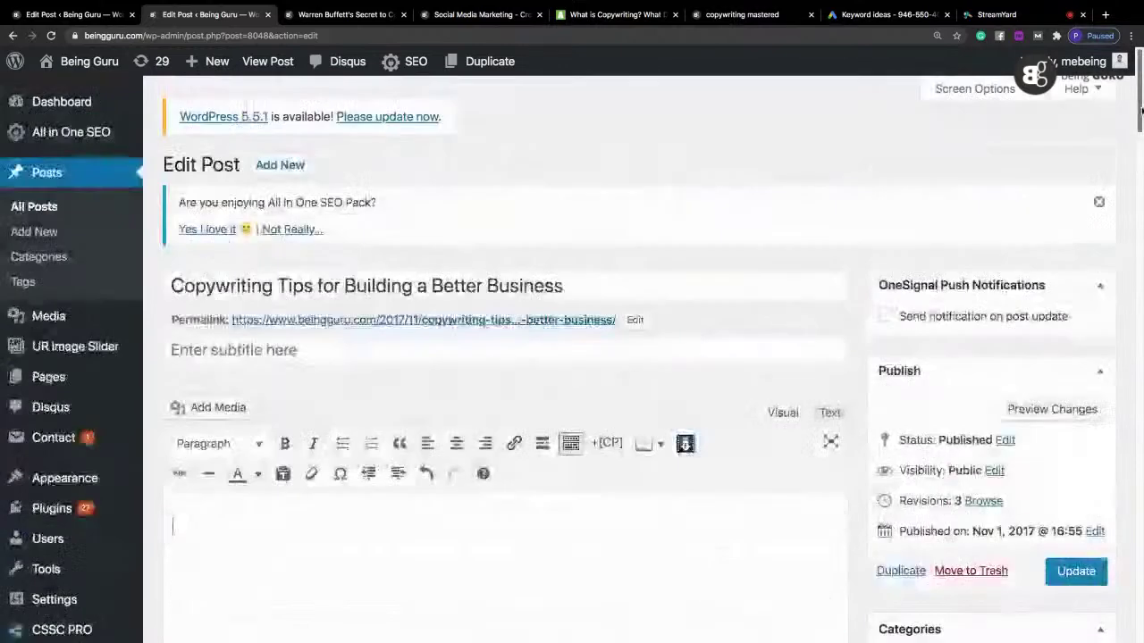
{"action": "scroll", "coordinate": [1140, 126], "scroll_direction": "down", "scroll_amount": 1}
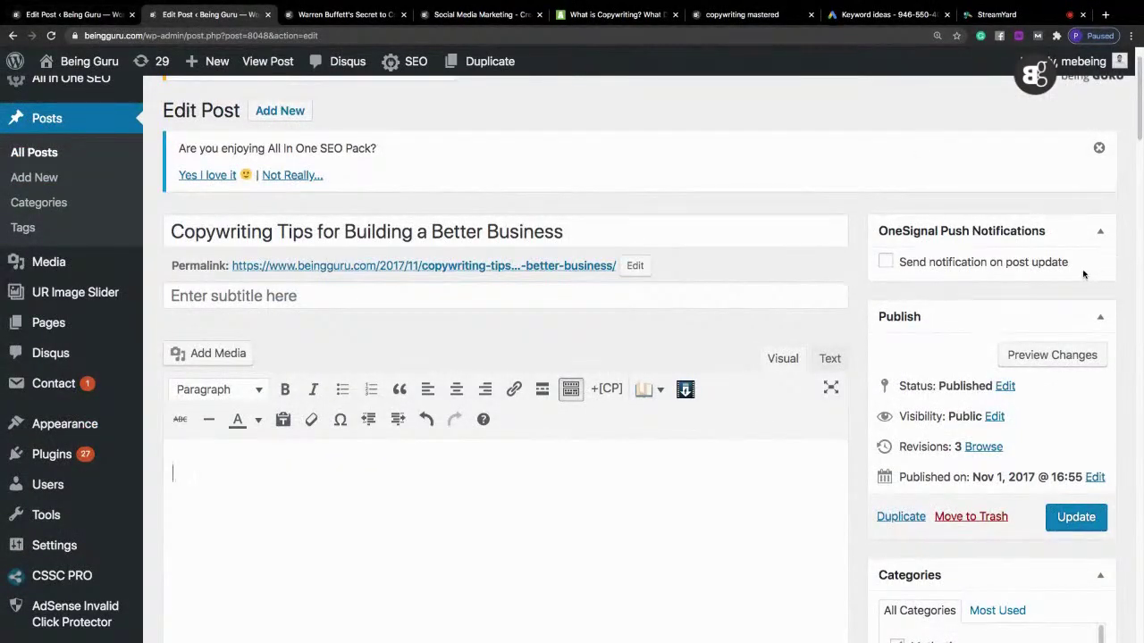
{"action": "left_click", "coordinate": [959, 521]}
{"action": "left_click", "coordinate": [674, 216]}
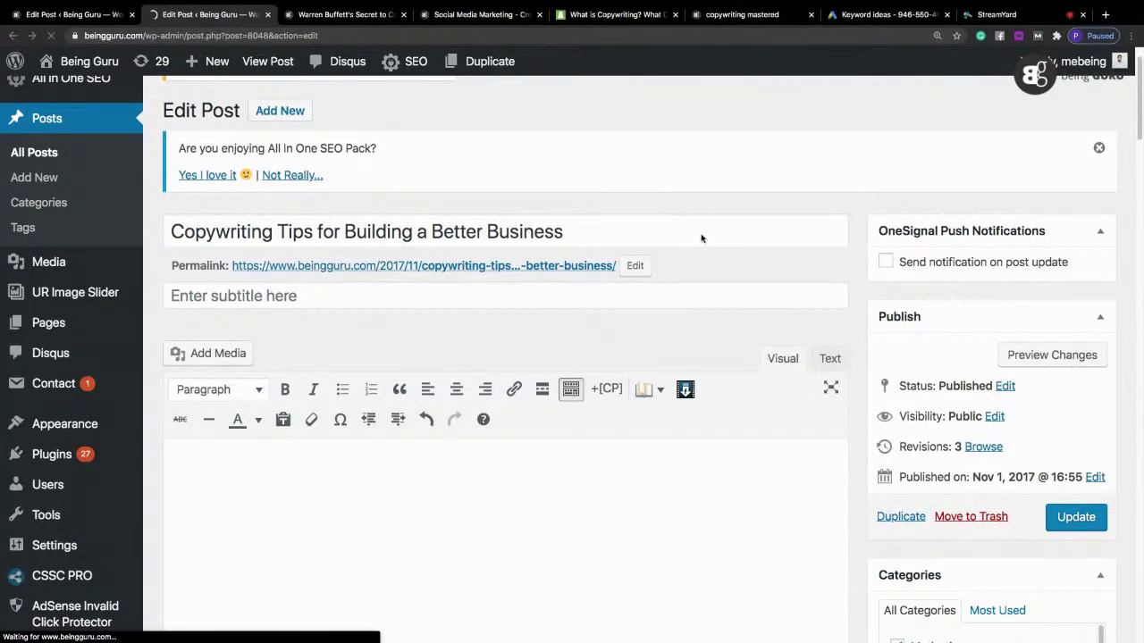
Step: In the new copywriting draft, insert "ad" before "copy" in the paragraph under the "Three powerful techniques" heading to read "strong ad copy"
{"action": "left_click", "coordinate": [75, 21]}
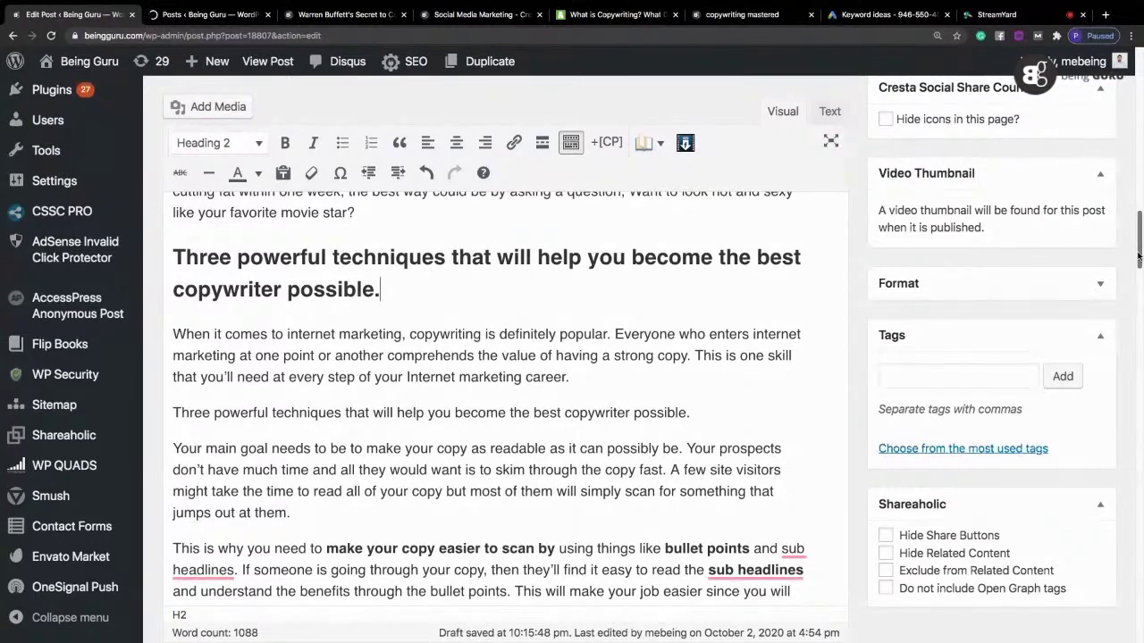
{"action": "left_click", "coordinate": [658, 358]}
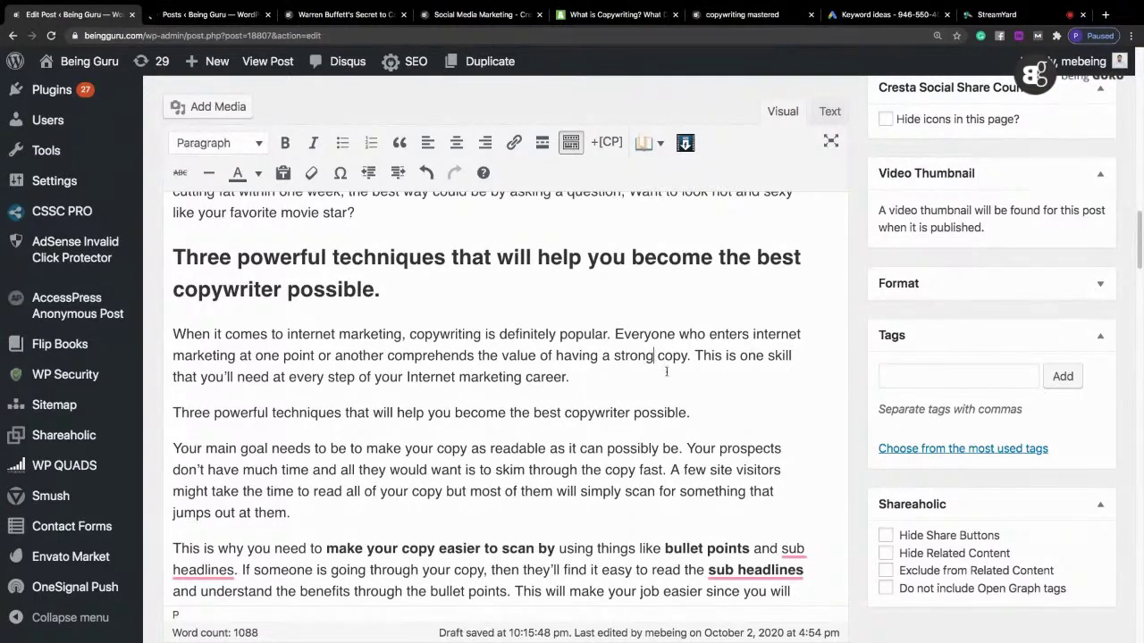
{"action": "type", "text": "ad"}
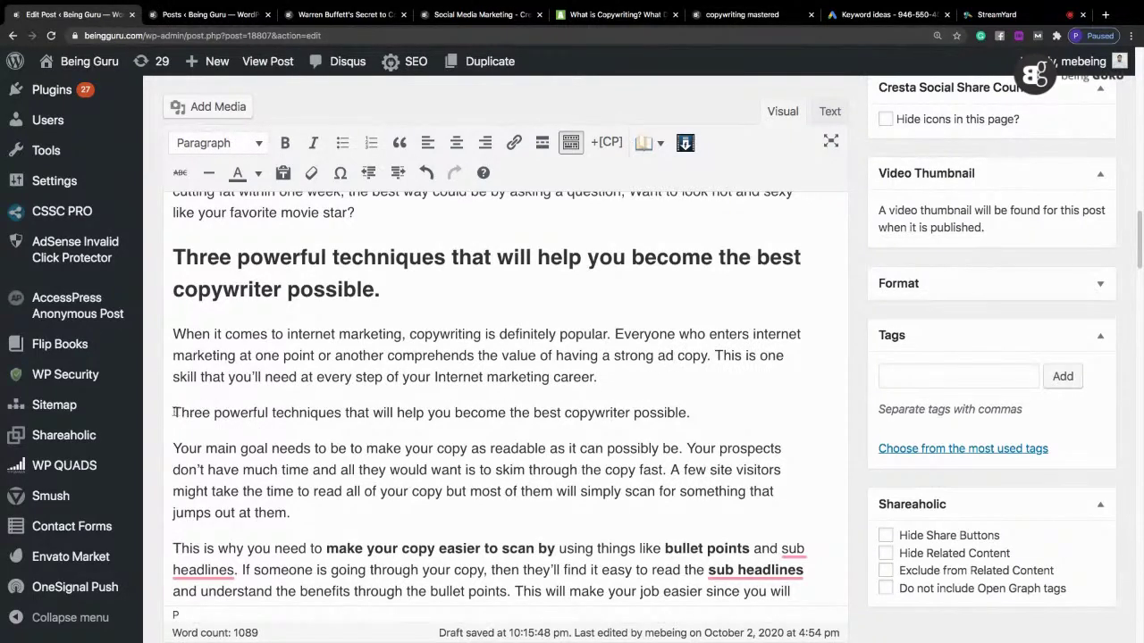
Step: Delete the repeated "Three powerful techniques" sentence and its empty line below the section's intro paragraph
{"action": "left_click_drag", "start_coordinate": [174, 412], "coordinate": [713, 412]}
{"action": "key", "text": "BackSpace"}
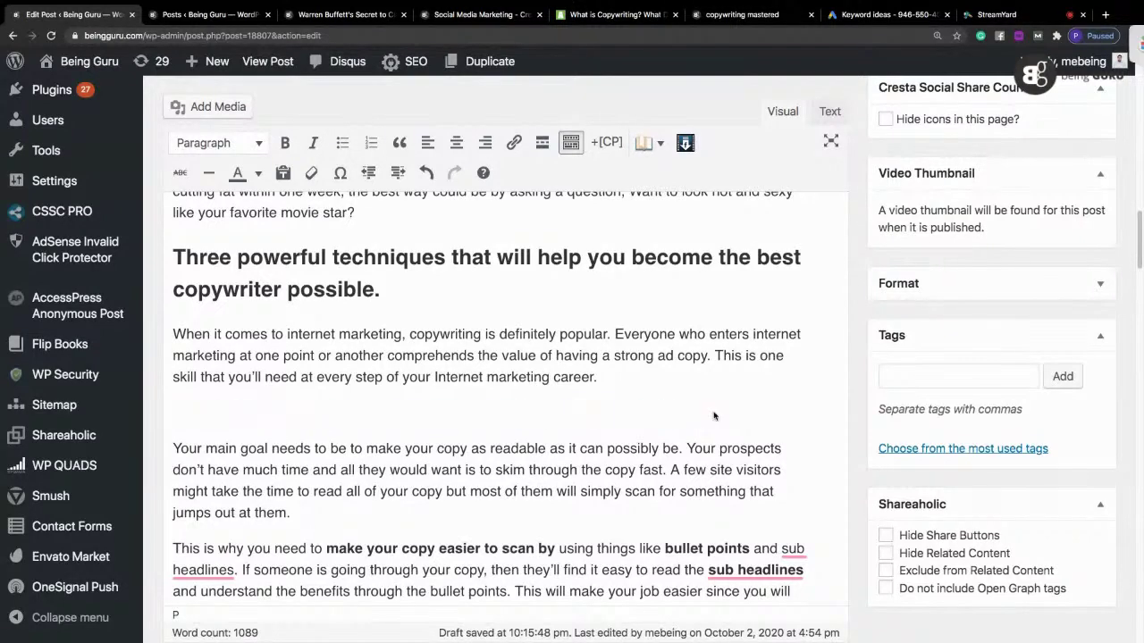
{"action": "key", "text": "BackSpace"}
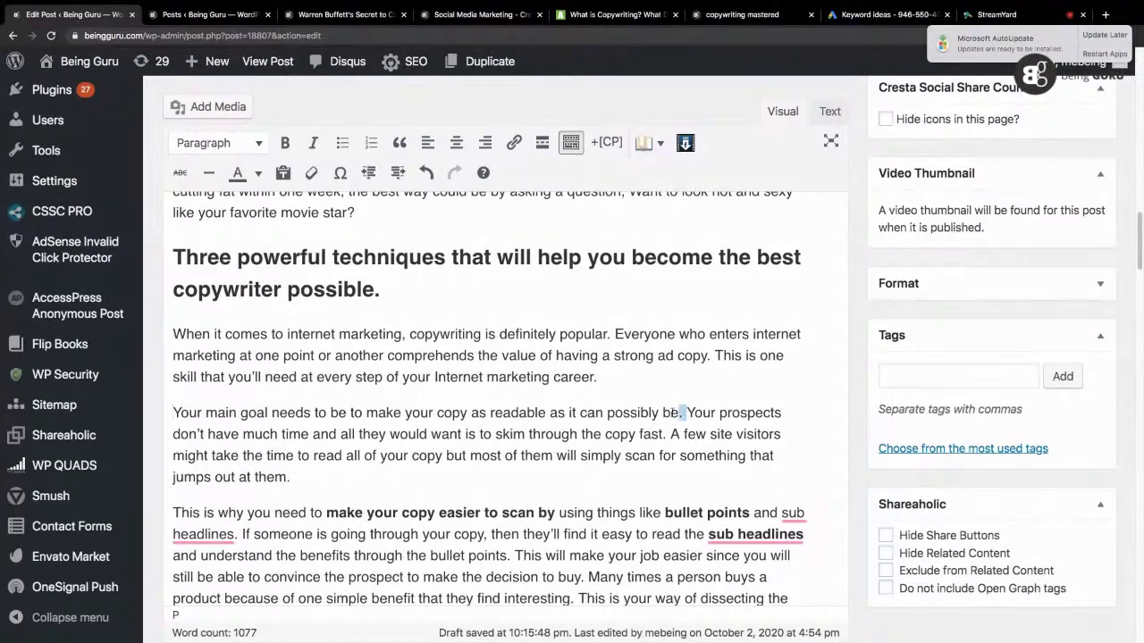
Step: Replace the "Your main goal needs to be" sentence with "1- Conciseness:" on its own line, formatted as Heading 2
{"action": "left_click_drag", "start_coordinate": [685, 413], "coordinate": [139, 416]}
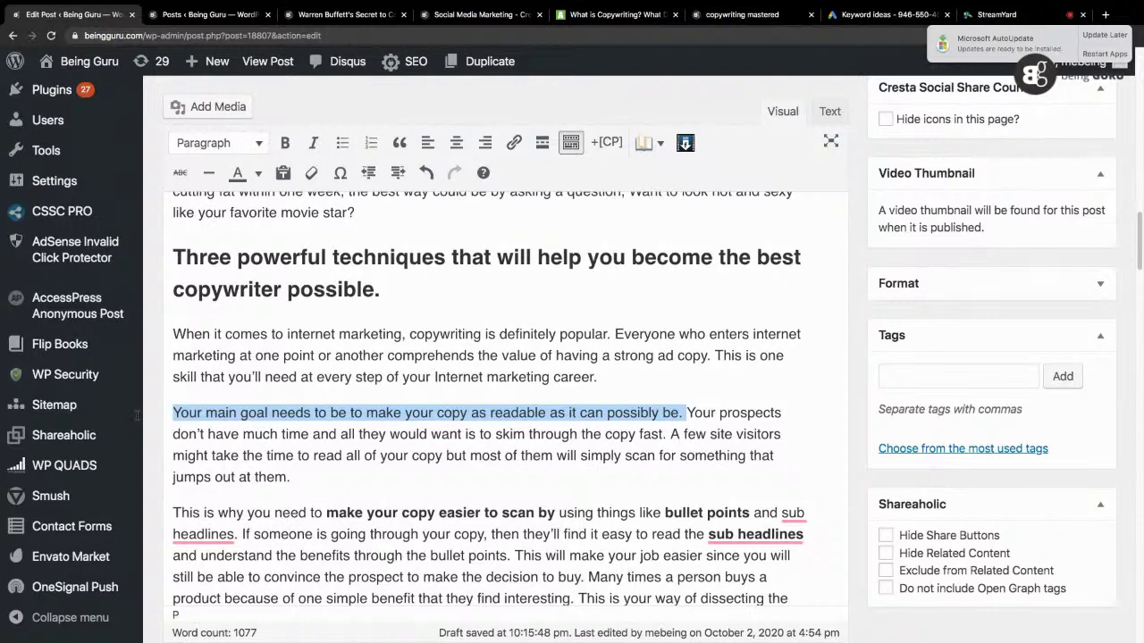
{"action": "key", "text": "BackSpace"}
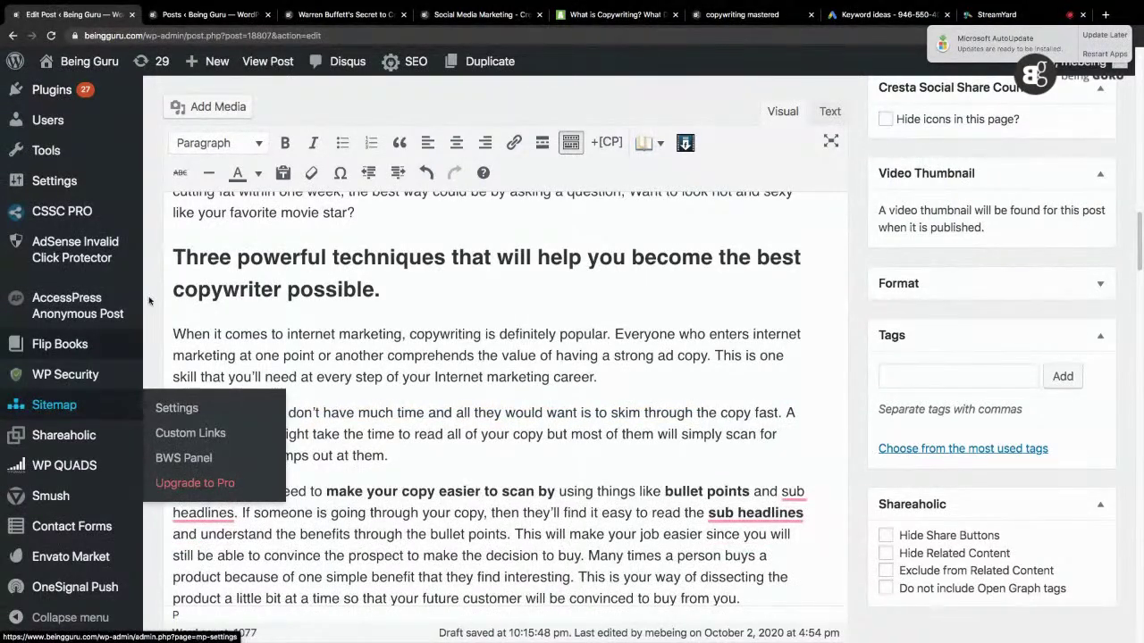
{"action": "type", "text": "1- Con"}
{"action": "type", "text": "ci"}
{"action": "type", "text": "seness:Your prospects"}
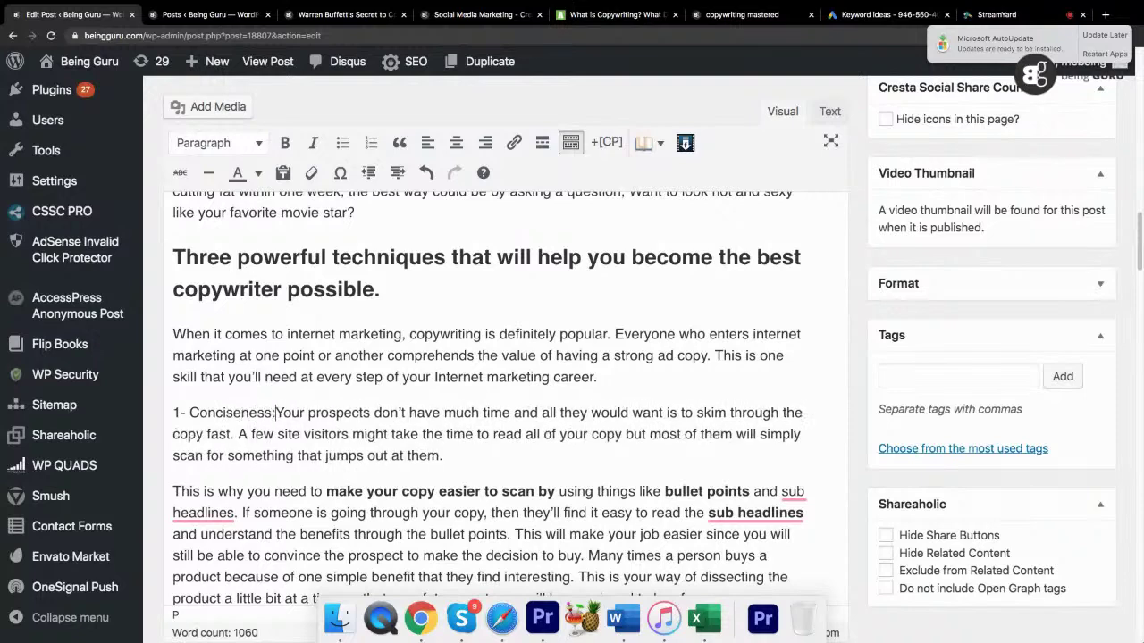
{"action": "key", "text": "Return"}
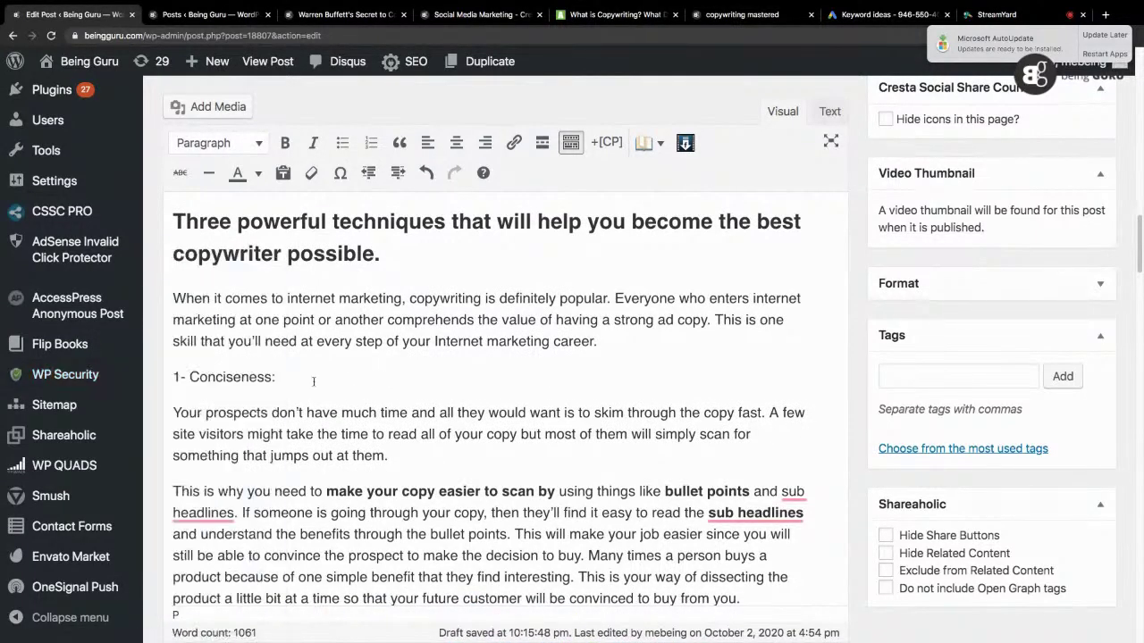
{"action": "left_click", "coordinate": [220, 143]}
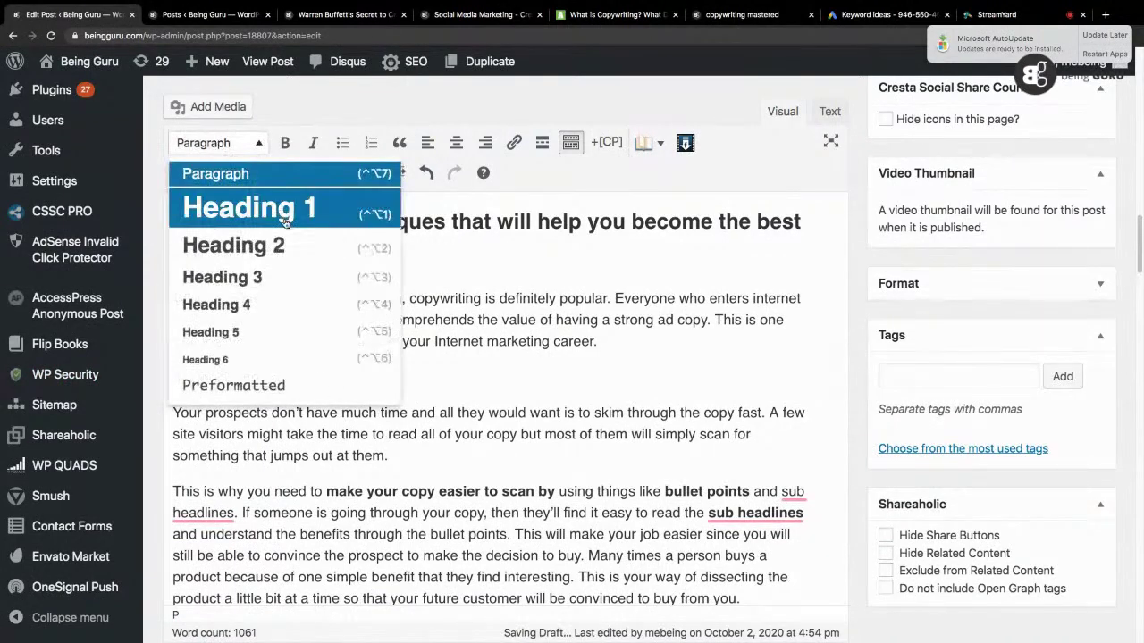
{"action": "left_click", "coordinate": [286, 250]}
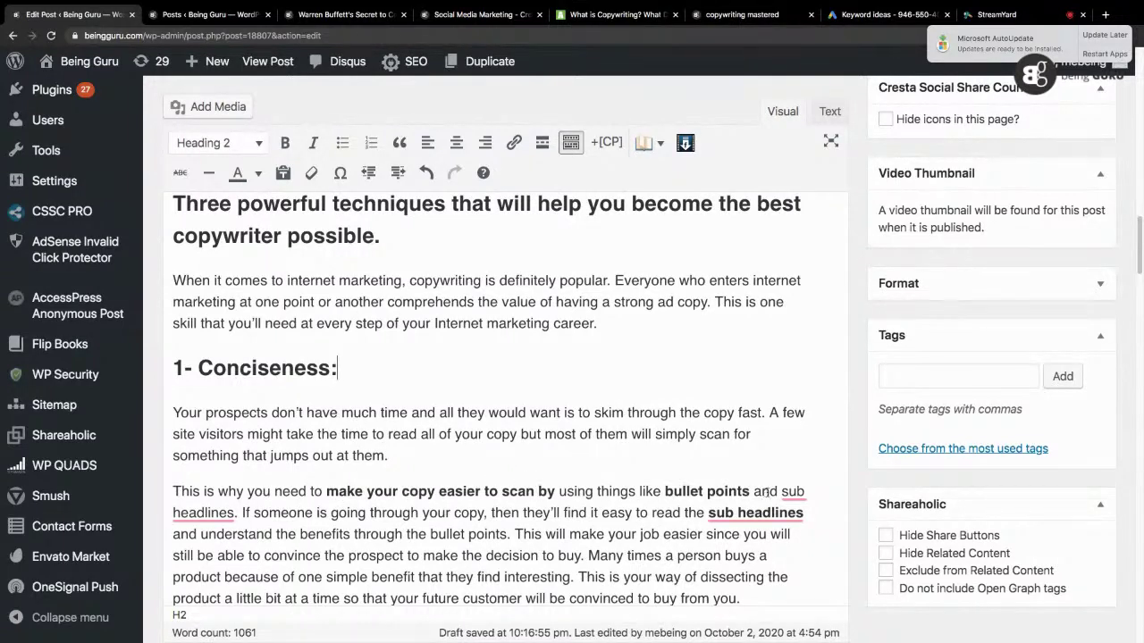
Step: Correct the first "sub headlines" to "sub-headlines" and start a new paragraph after that sentence
{"action": "mouse_move", "coordinate": [206, 513]}
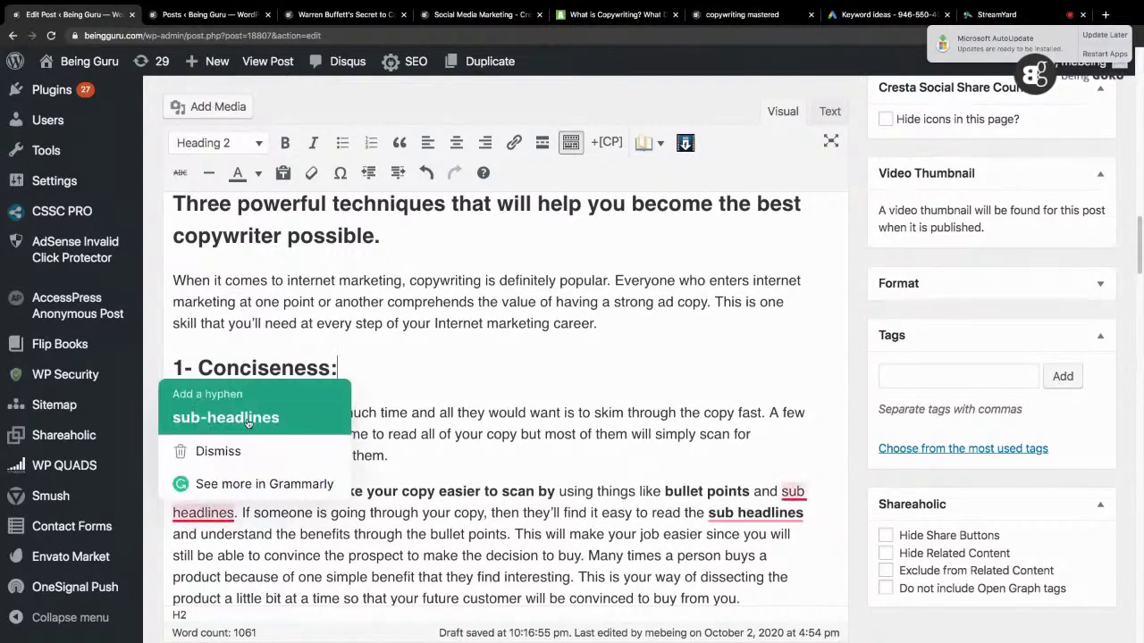
{"action": "left_click", "coordinate": [211, 417]}
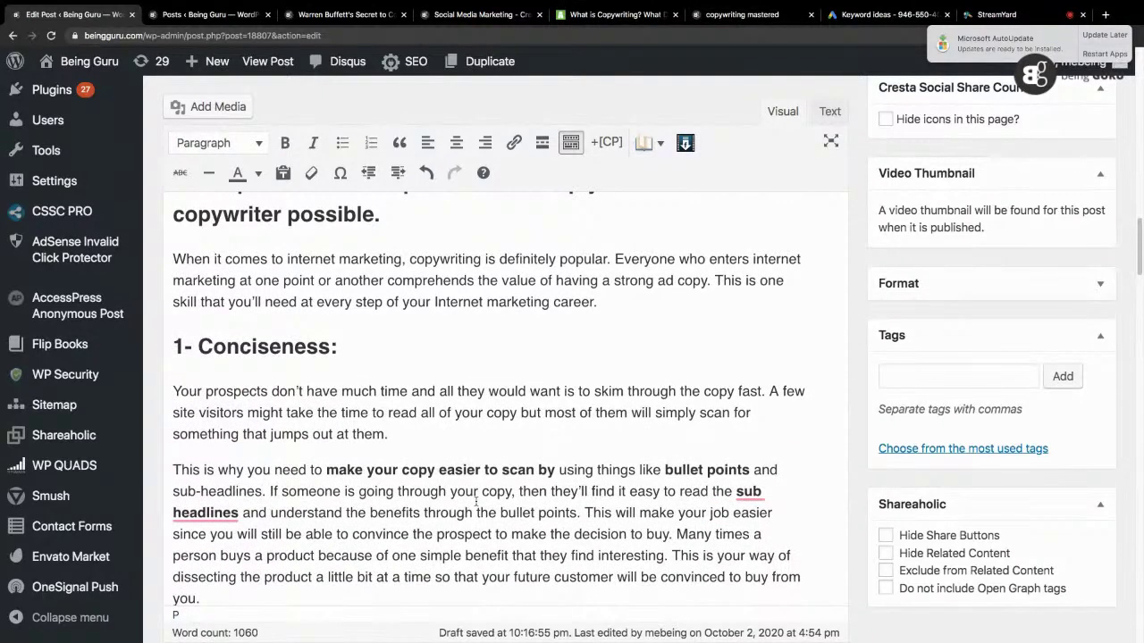
{"action": "key", "text": "Return"}
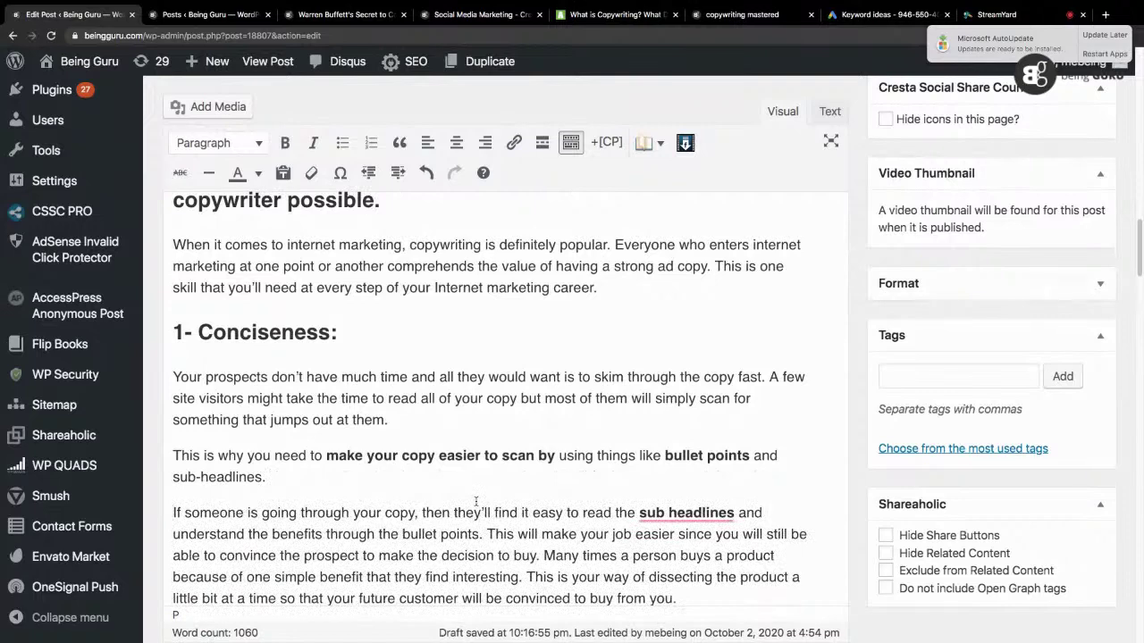
Step: Delete the whole paragraph beginning "If someone is going through your copy"
{"action": "key", "text": "shift+Down"}
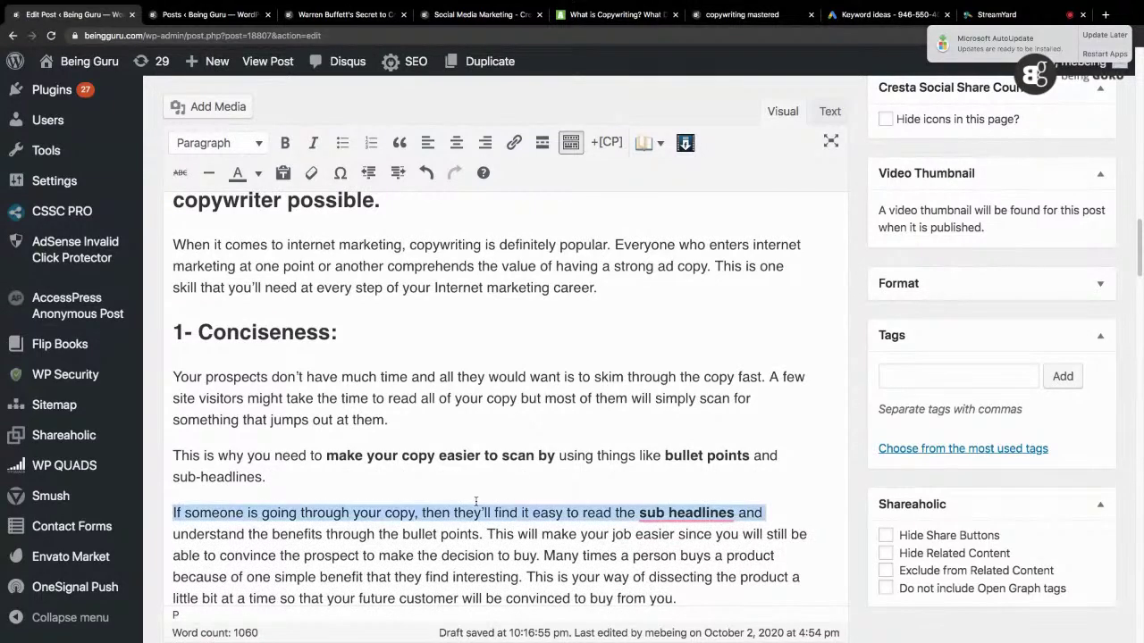
{"action": "key", "text": "shift+Down"}
{"action": "key", "text": "shift+Down"}
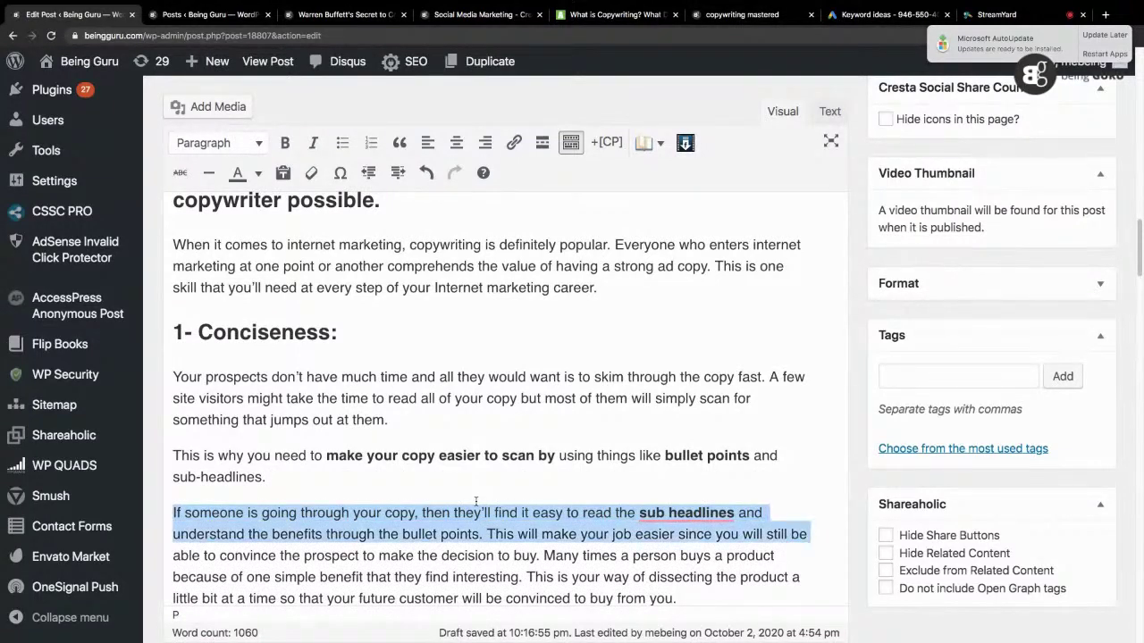
{"action": "key", "text": "shift+Down"}
{"action": "key", "text": "shift+Down"}
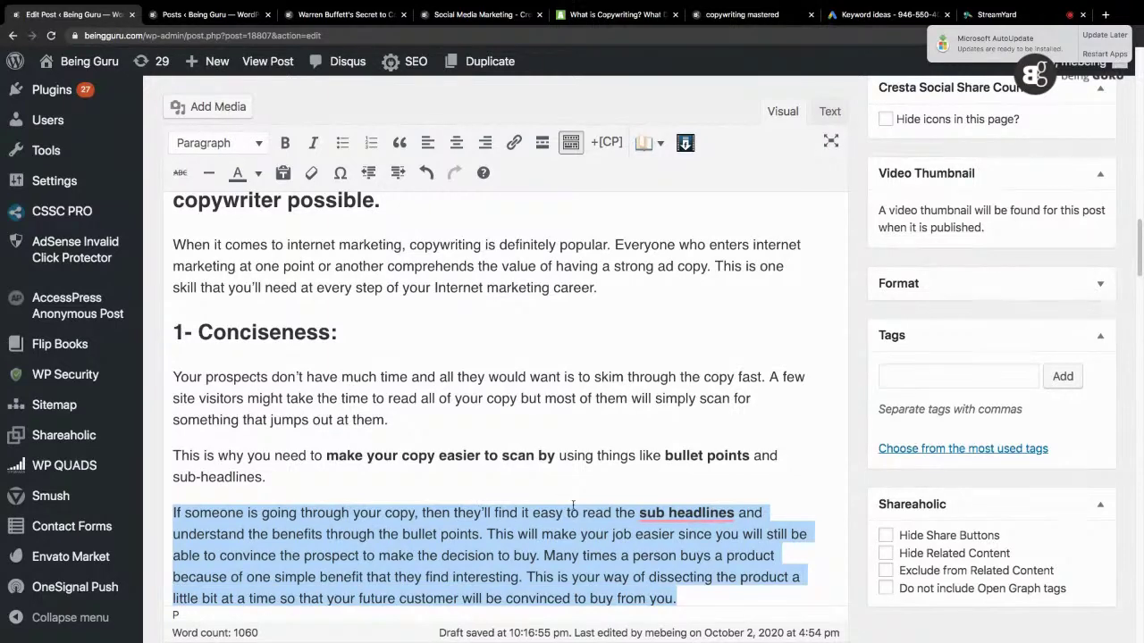
{"action": "left_click_drag", "start_coordinate": [1137, 238], "coordinate": [1140, 256]}
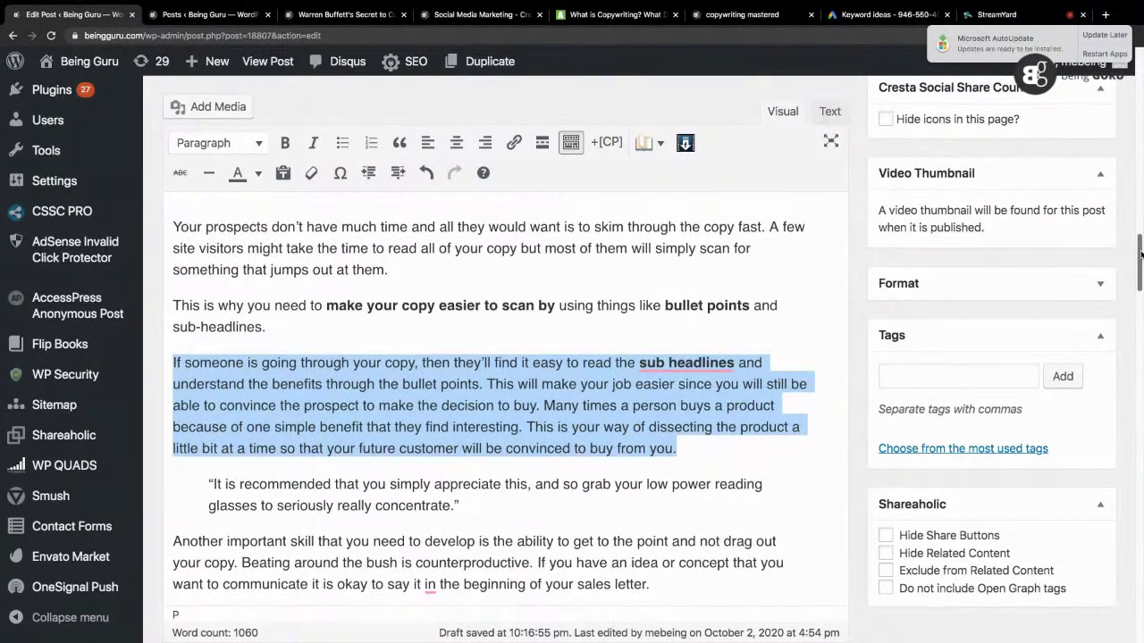
{"action": "key", "text": "BackSpace"}
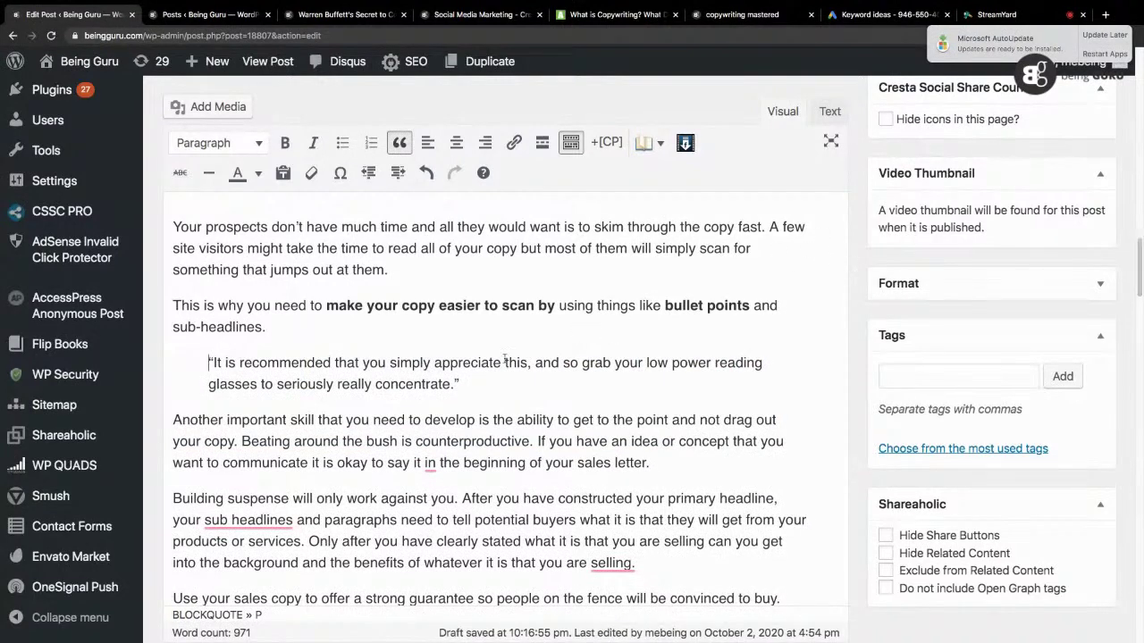
Step: Delete the block quote beginning "It is recommended that you simply appreciate this", including its empty line
{"action": "triple_click", "coordinate": [430, 355]}
{"action": "key", "text": "BackSpace"}
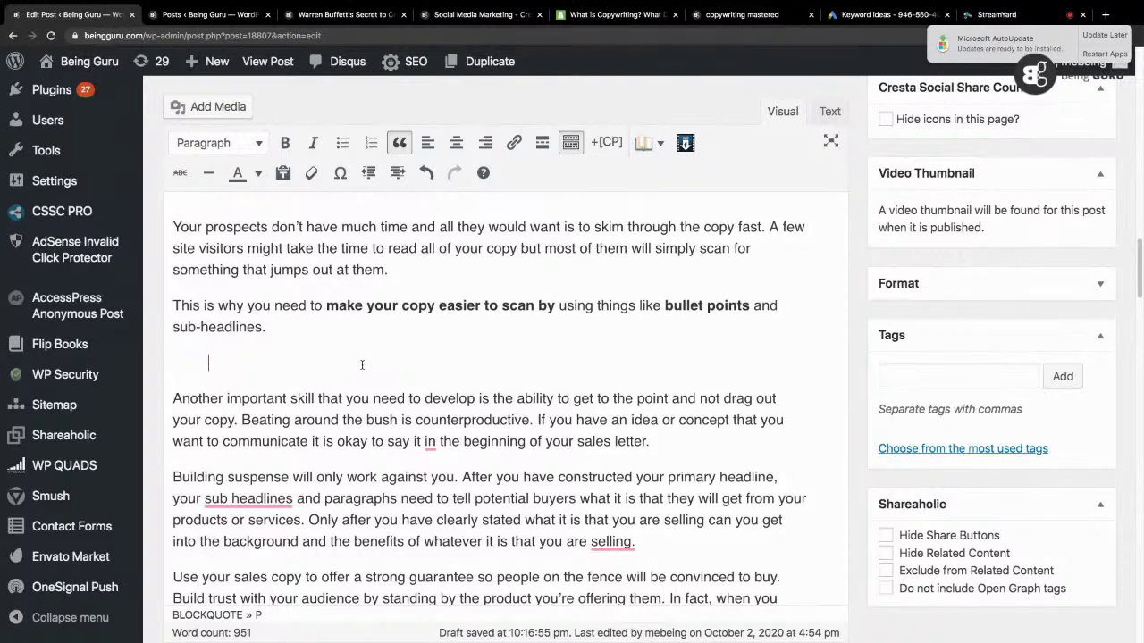
{"action": "key", "text": "BackSpace"}
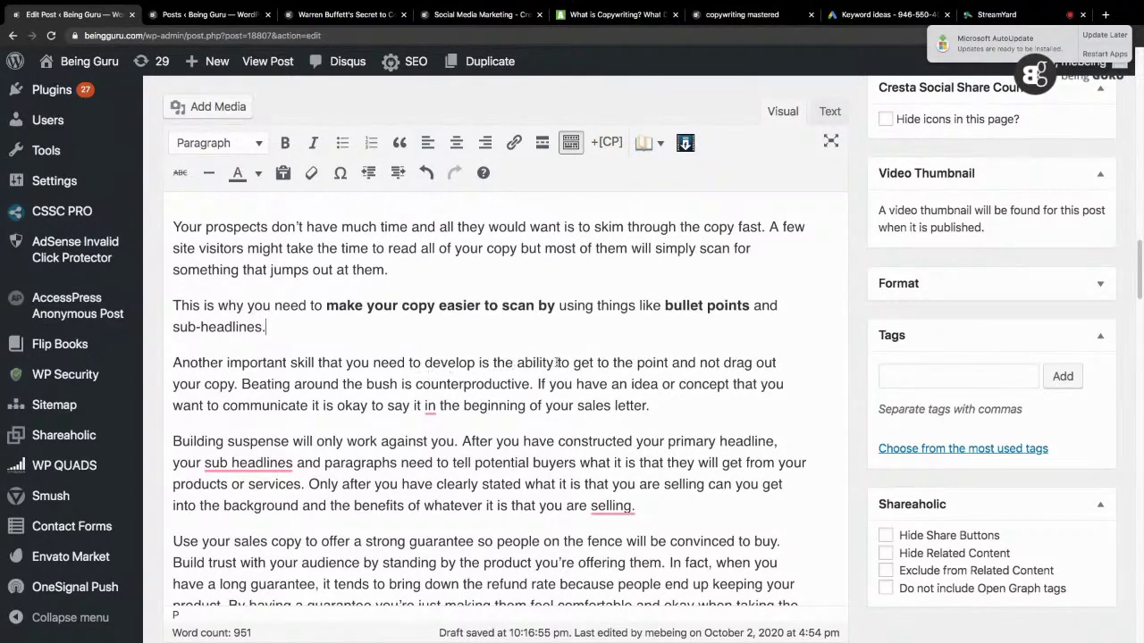
Step: Replace the opening of the "Another important skill" paragraph with "A good copywriter focuses on writing a copy that is to the point without"
{"action": "left_click_drag", "start_coordinate": [581, 363], "coordinate": [173, 363]}
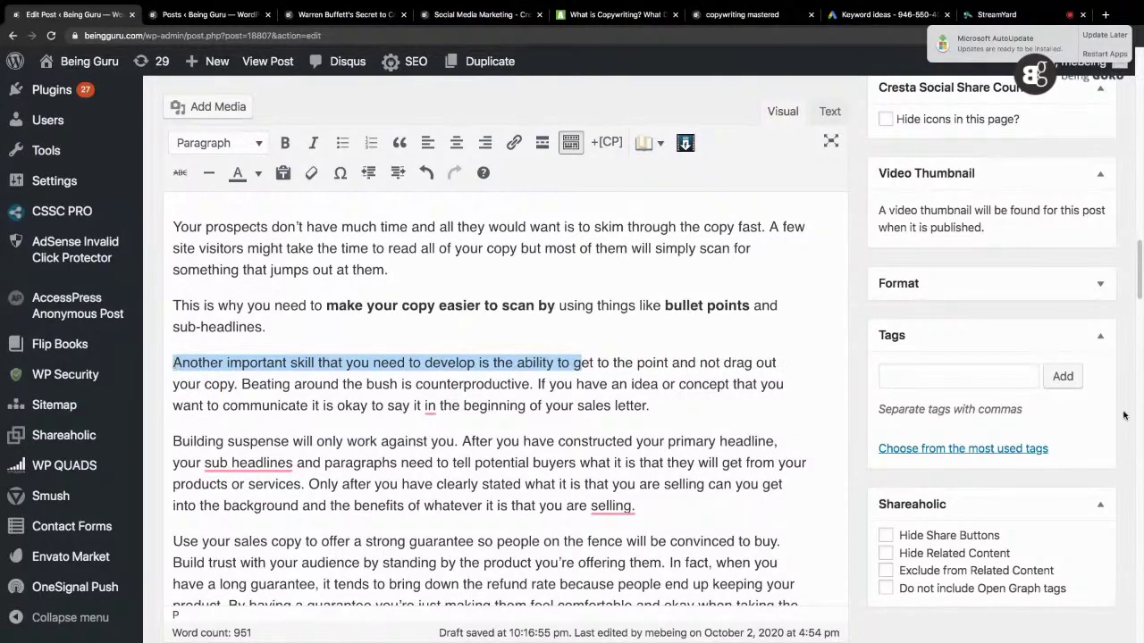
{"action": "left_click_drag", "start_coordinate": [1139, 264], "coordinate": [1128, 69]}
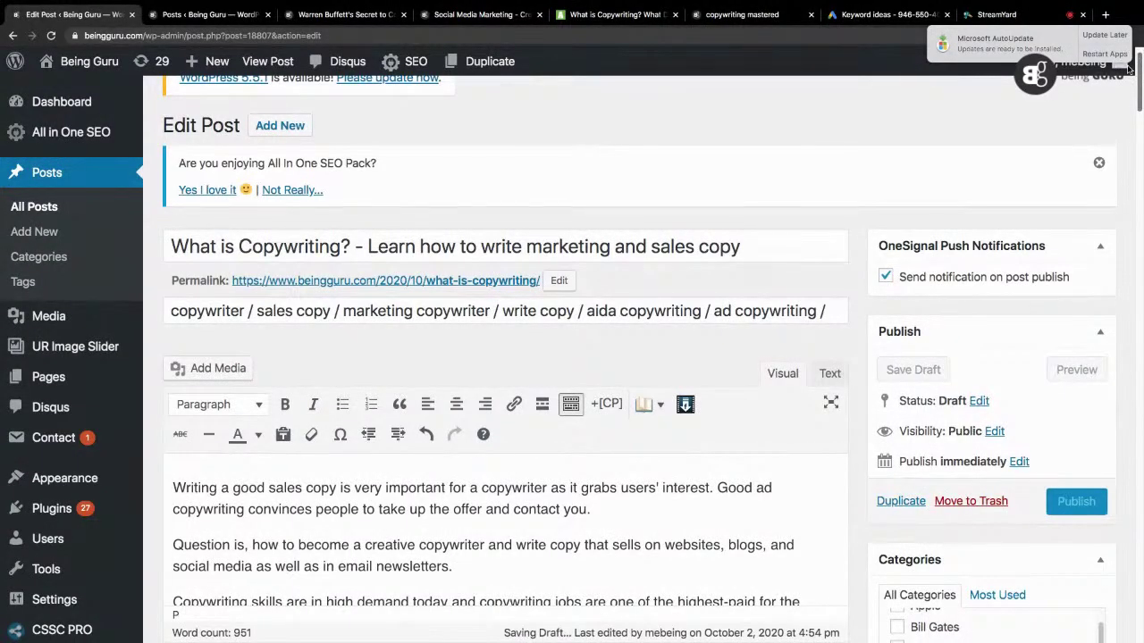
{"action": "left_click_drag", "start_coordinate": [1128, 70], "coordinate": [1128, 243]}
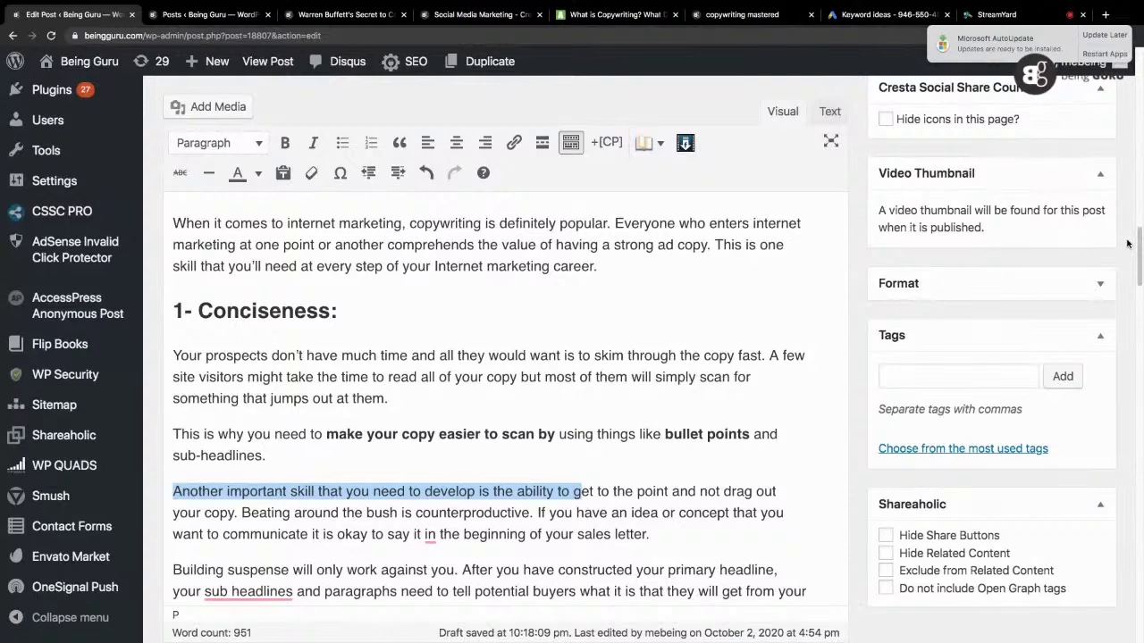
{"action": "type", "text": "A good cop"}
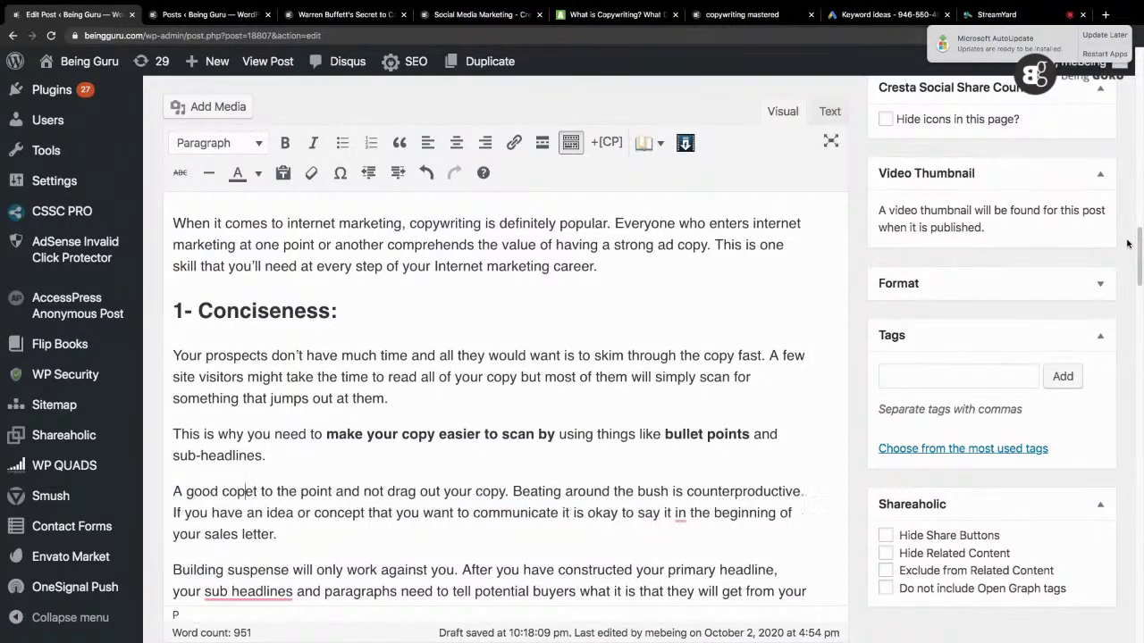
{"action": "type", "text": "y"}
{"action": "key", "text": "BackSpace"}
{"action": "type", "text": "writers"}
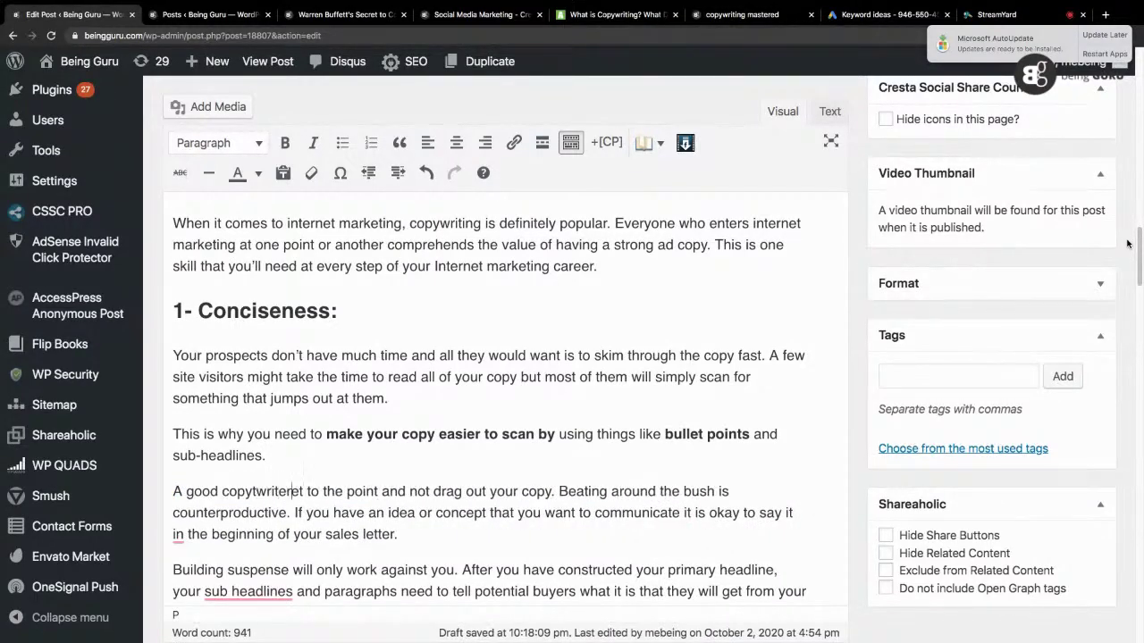
{"action": "key", "text": "BackSpace"}
{"action": "type", "text": "fo"}
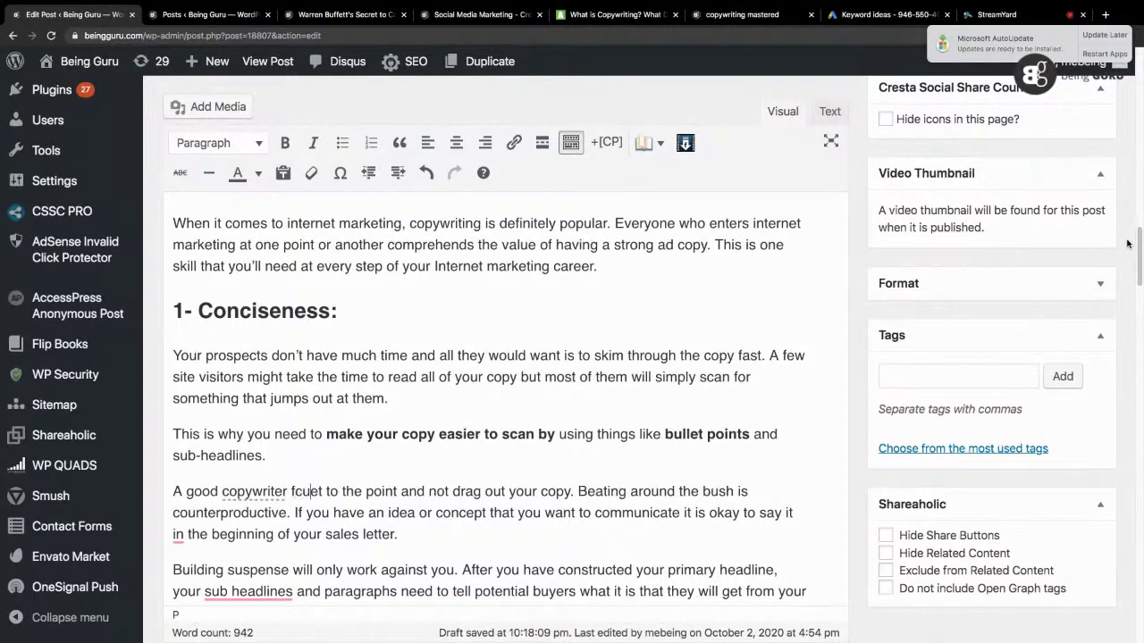
{"action": "type", "text": "cuses on "}
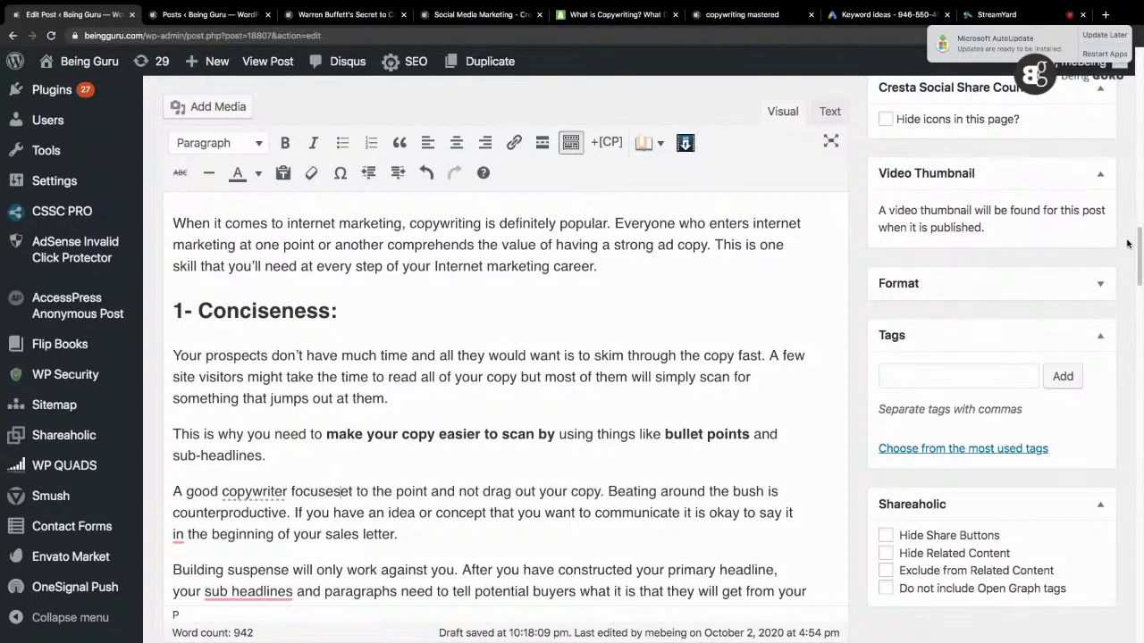
{"action": "type", "text": "writing a "}
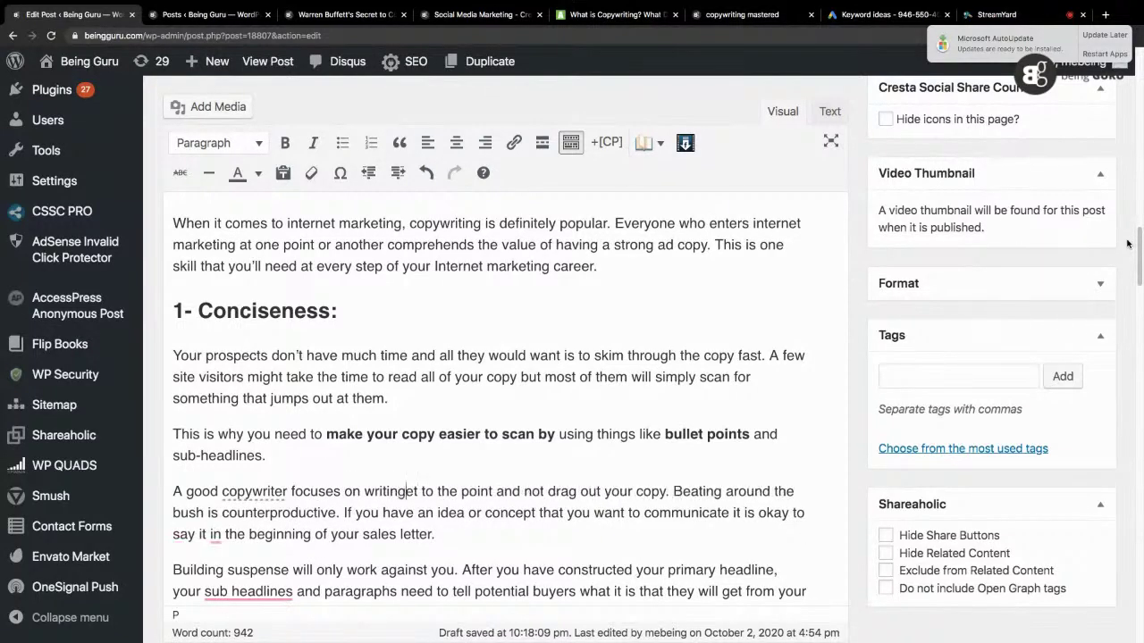
{"action": "type", "text": "copy"}
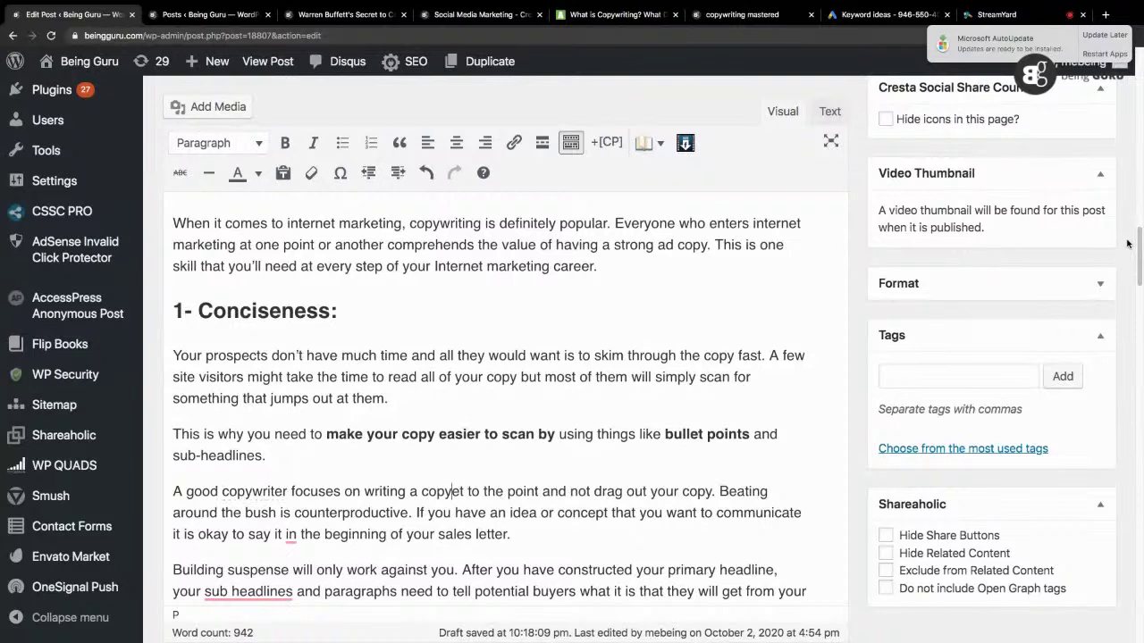
{"action": "type", "text": " that is to the "}
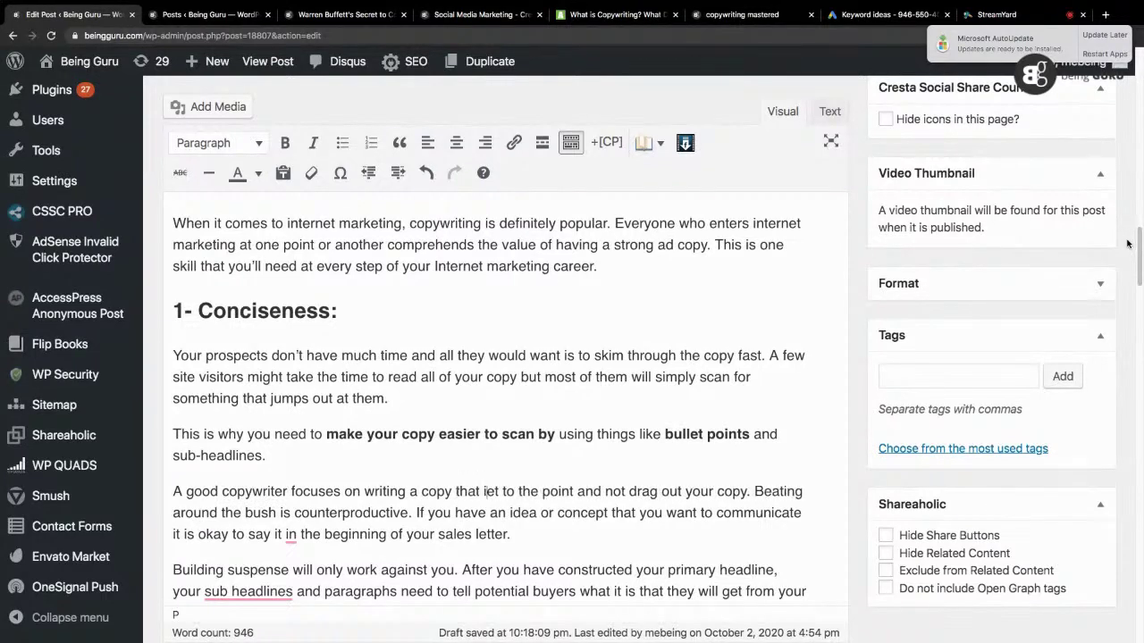
{"action": "type", "text": "point"}
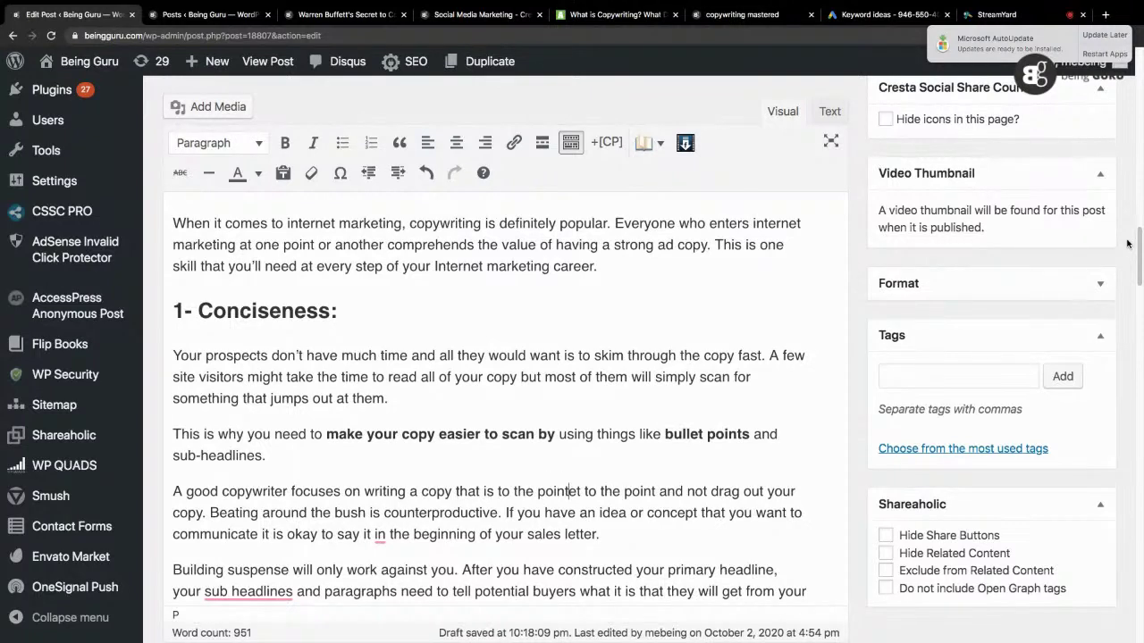
{"action": "type", "text": "without"}
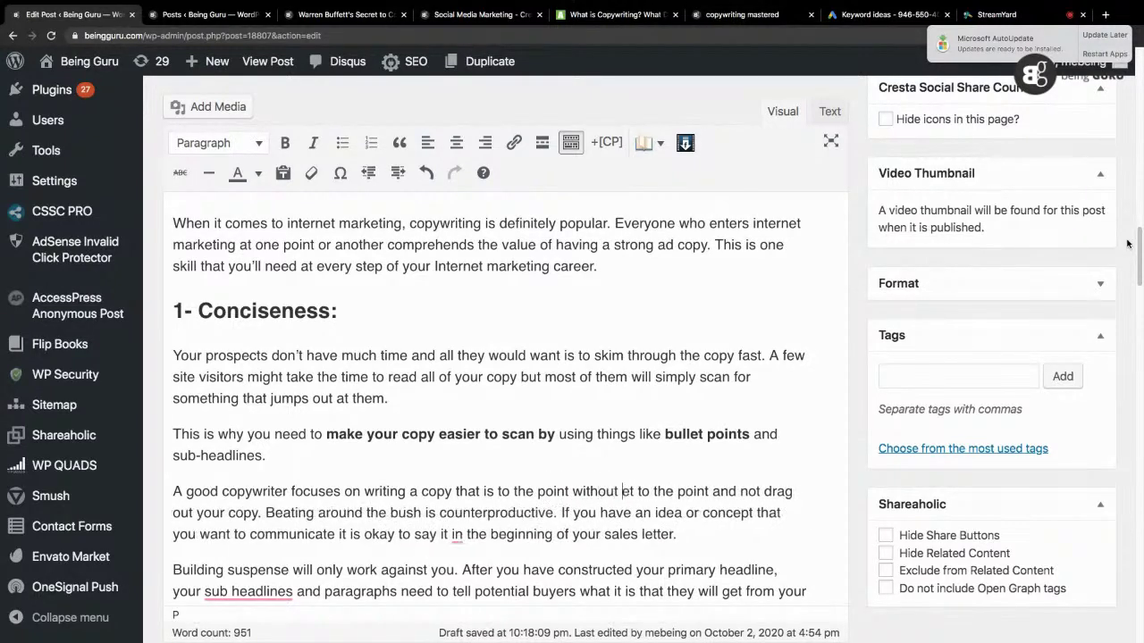
Step: Remove the leftover "et to the point and not drag out your copy." so the sentence continues with lowercase "beating around the bush"
{"action": "left_click", "coordinate": [274, 512], "text": "shift"}
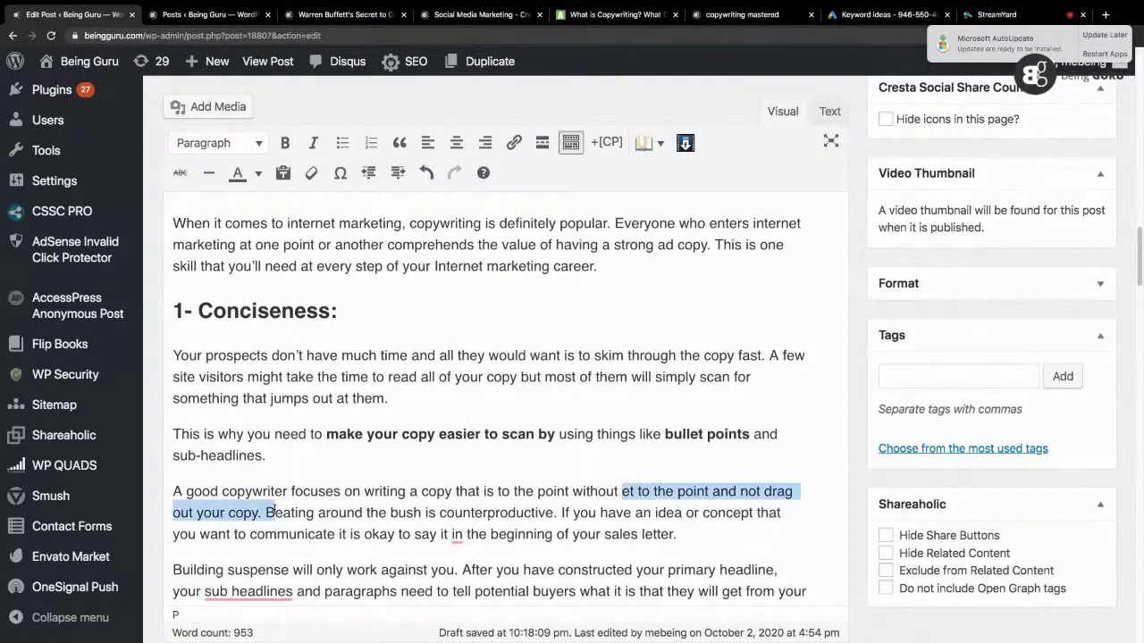
{"action": "key", "text": "BackSpace"}
{"action": "type", "text": "bush"}
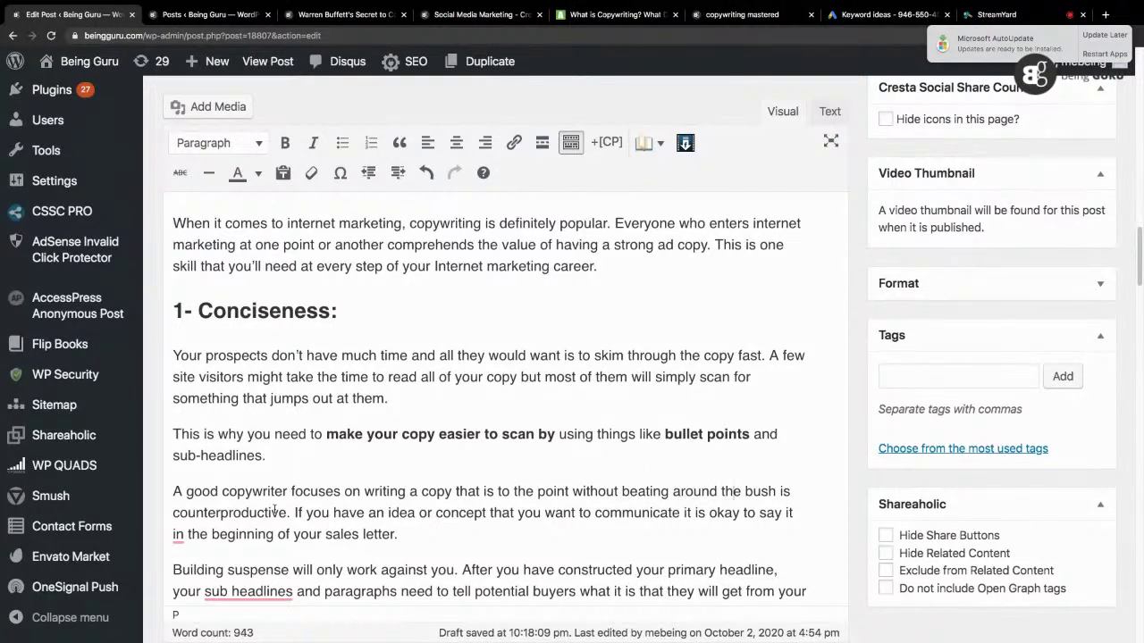
Step: Continue the sentence after "bush" with ", because they understand that it is race against the time and such effort is productive"
{"action": "type", "text": ", becau"}
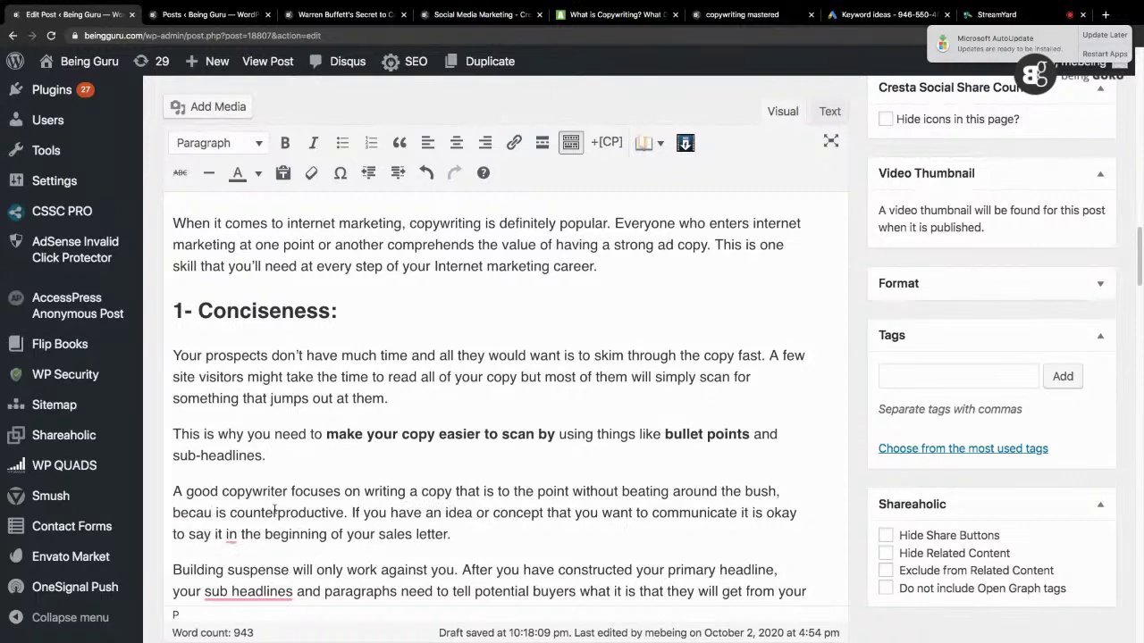
{"action": "type", "text": "se they understand that"}
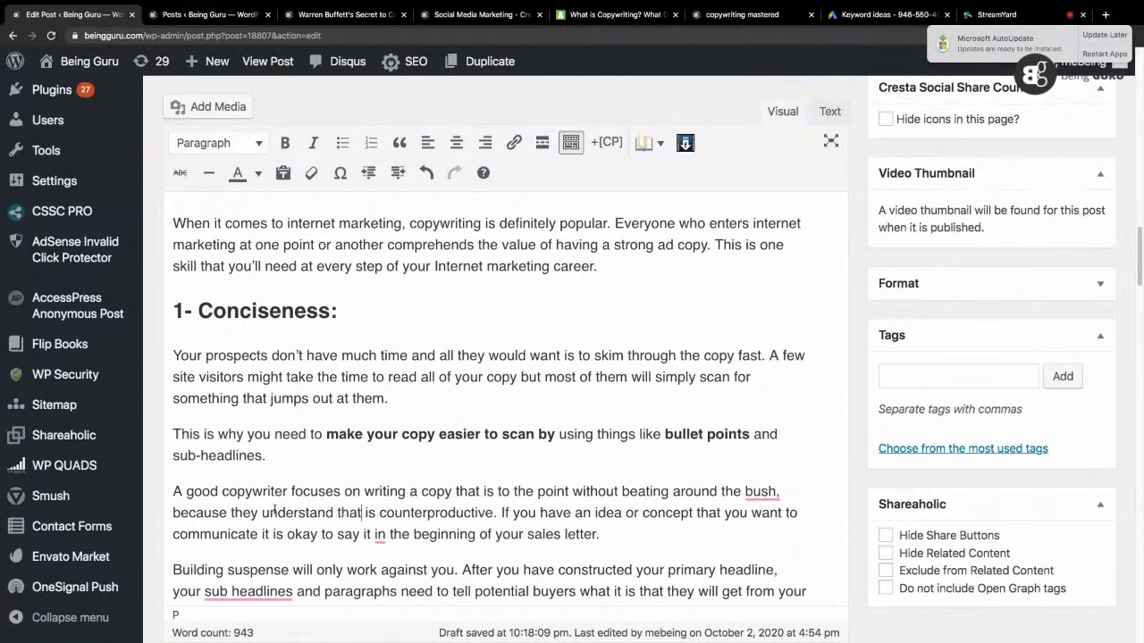
{"action": "type", "text": " it is ra"}
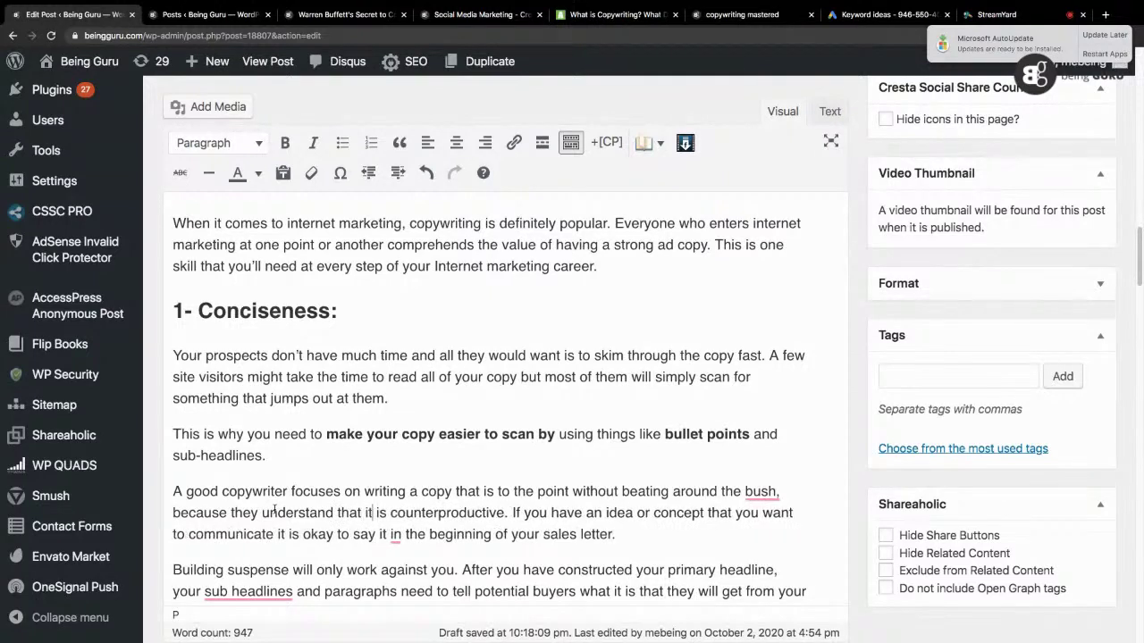
{"action": "type", "text": "ce against the ti"}
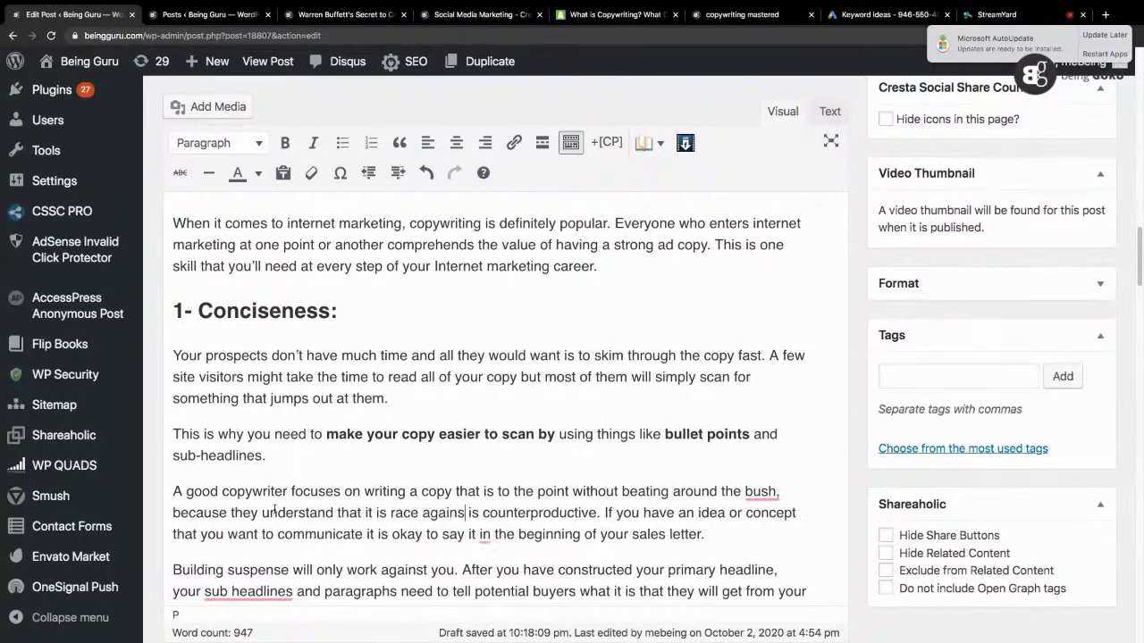
{"action": "type", "text": "me and such "}
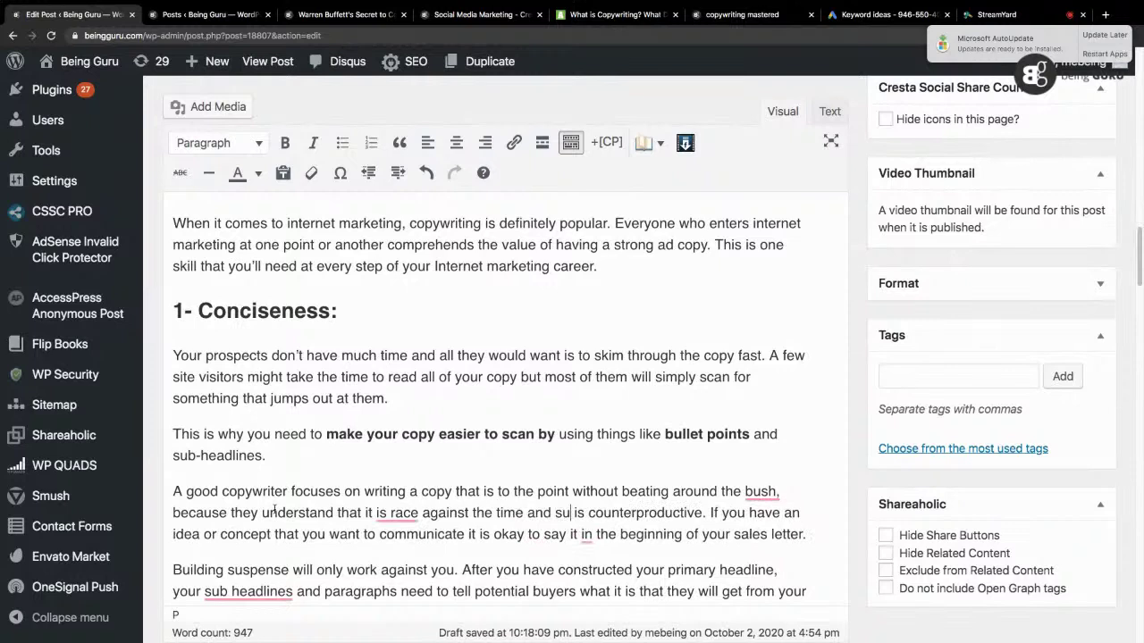
{"action": "type", "text": "effor"}
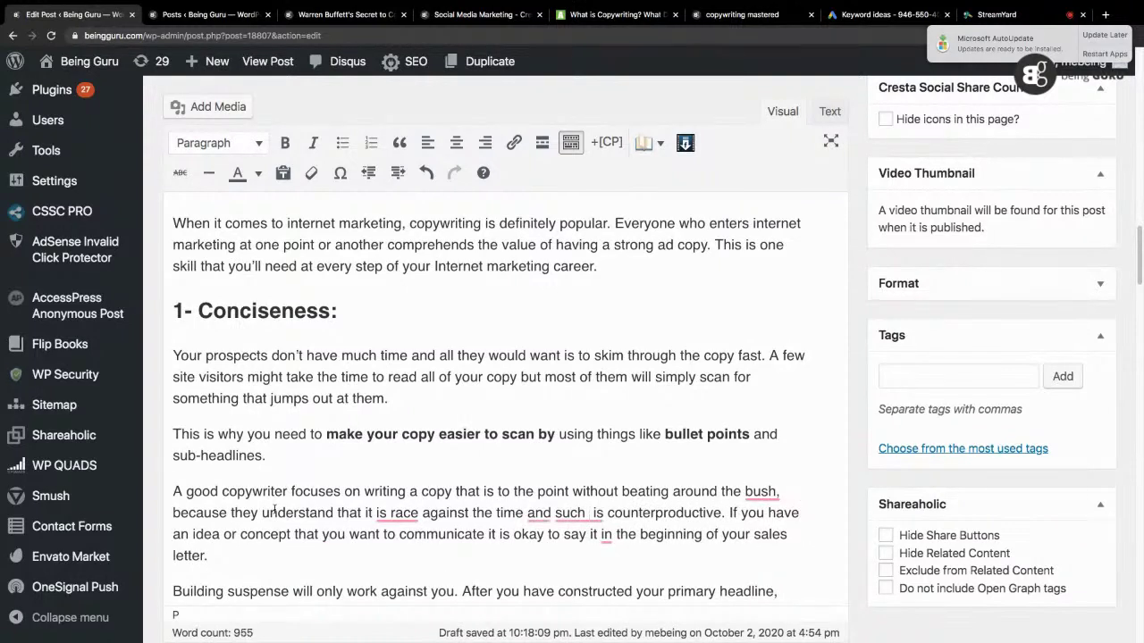
{"action": "type", "text": "t is produc"}
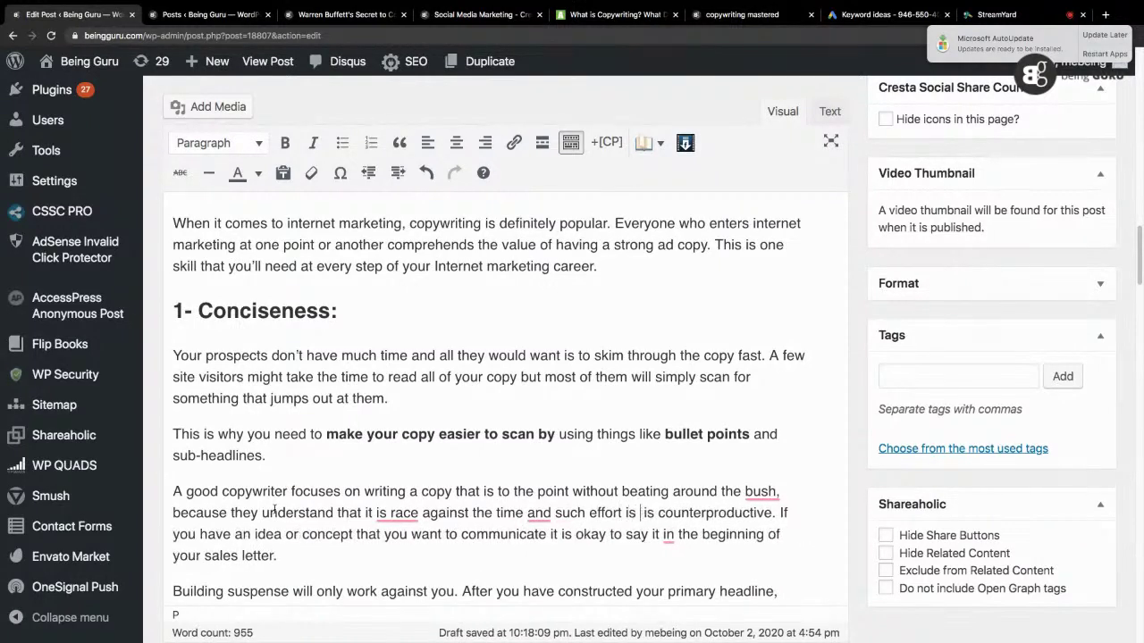
{"action": "type", "text": "tive"}
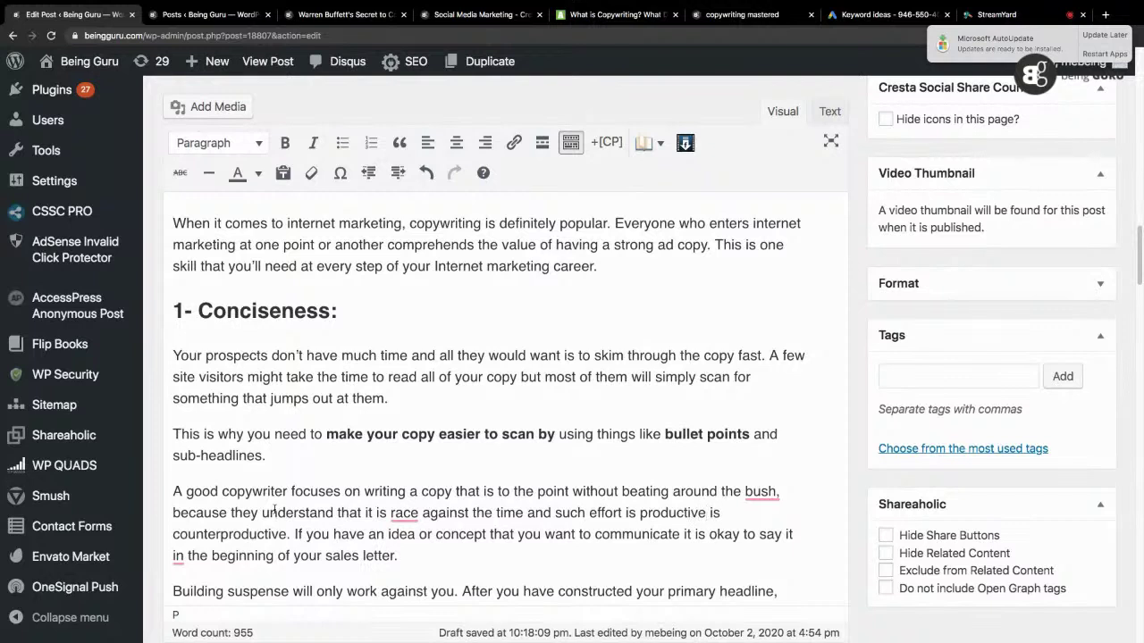
Step: Delete the leftover "is counterproductive" with its period and start a new paragraph at "If you have an idea"
{"action": "key", "text": "shift+Down"}
{"action": "key", "text": "shift+Down"}
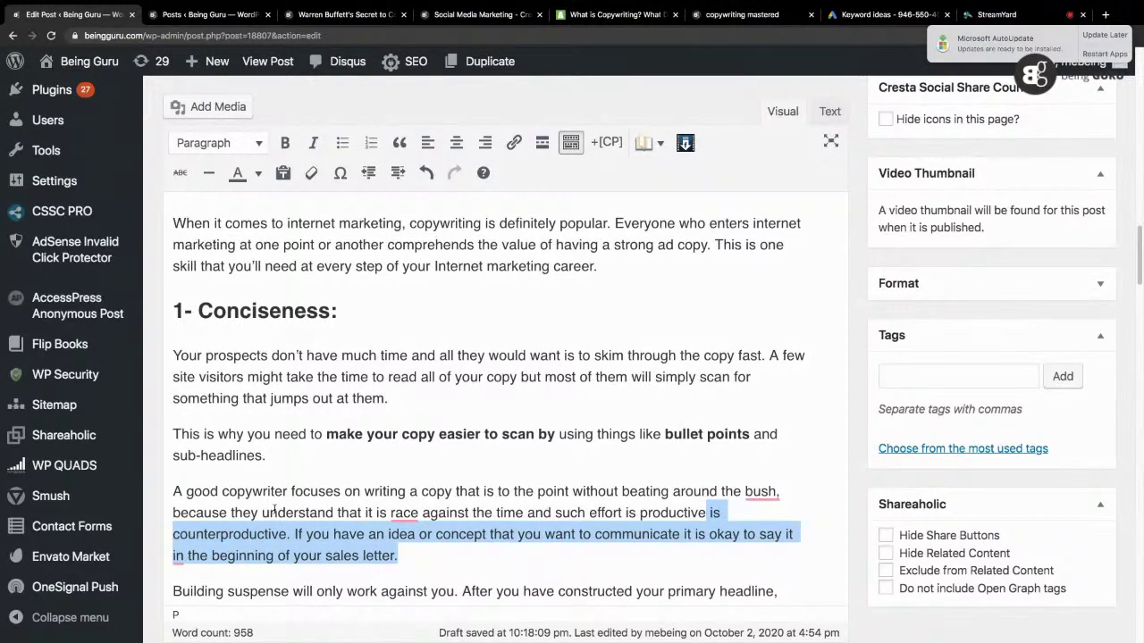
{"action": "key", "text": "shift+Left"}
{"action": "key", "text": "shift+Left"}
{"action": "key", "text": "shift+Left"}
{"action": "key", "text": "shift+Left"}
{"action": "key", "text": "shift+Left"}
{"action": "key", "text": "shift+Left"}
{"action": "key", "text": "shift+Left"}
{"action": "key", "text": "shift+Left"}
{"action": "key", "text": "shift+Left"}
{"action": "key", "text": "shift+Left"}
{"action": "key", "text": "shift+Left"}
{"action": "key", "text": "shift+Left"}
{"action": "key", "text": "shift+Left"}
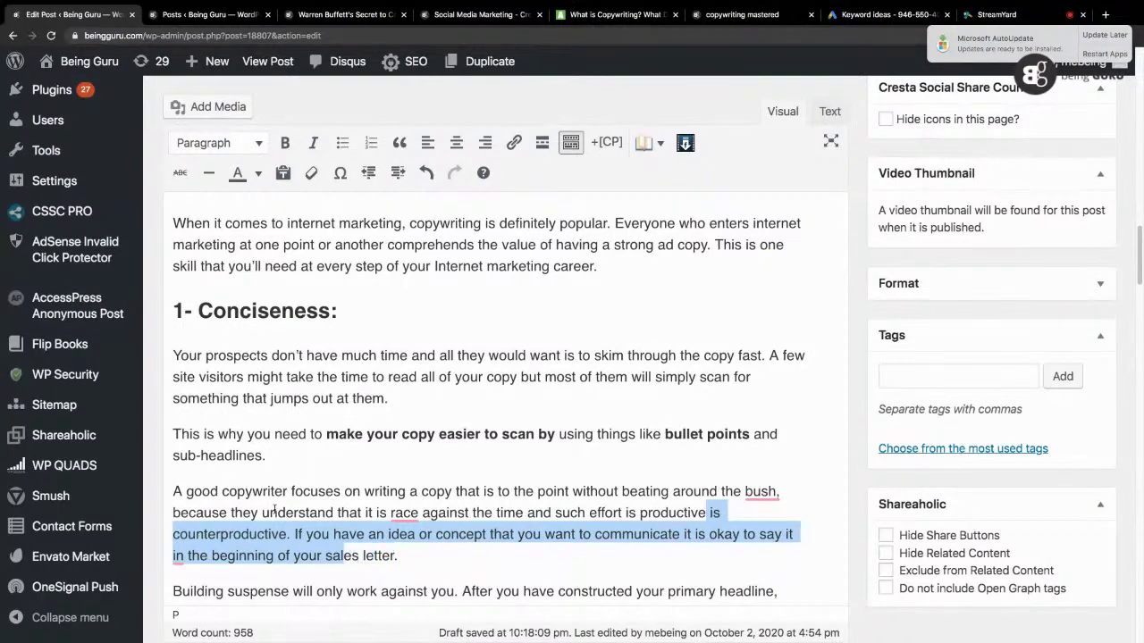
{"action": "key", "text": "shift+Up"}
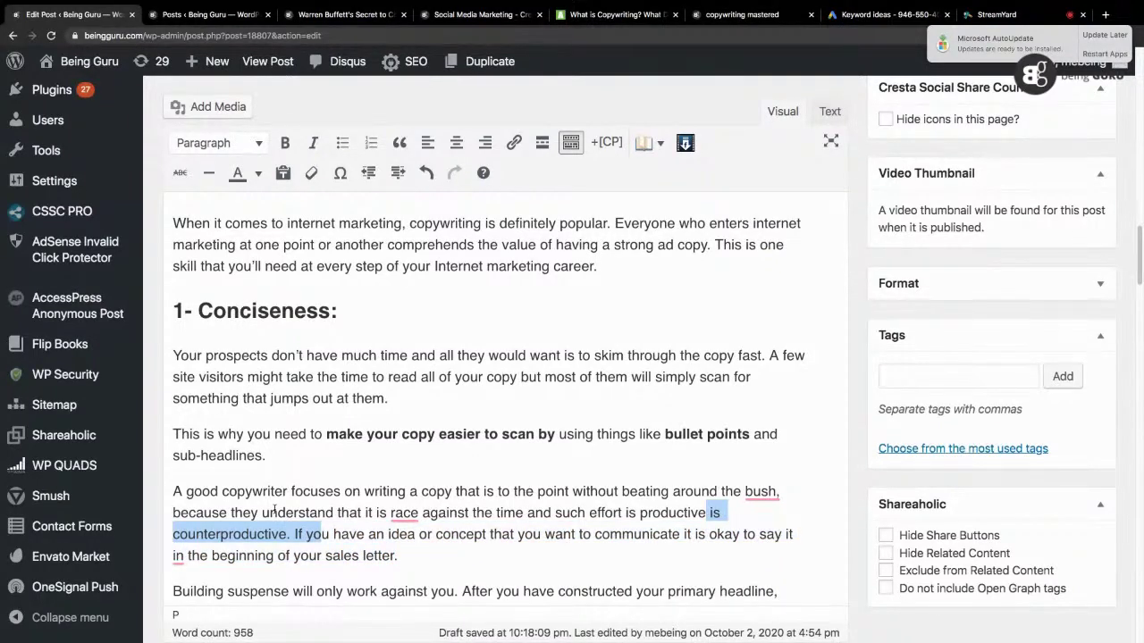
{"action": "key", "text": "shift+Left"}
{"action": "key", "text": "shift+Left"}
{"action": "key", "text": "shift+Left"}
{"action": "key", "text": "shift+Left"}
{"action": "key", "text": "shift+Left"}
{"action": "key", "text": "shift+Left"}
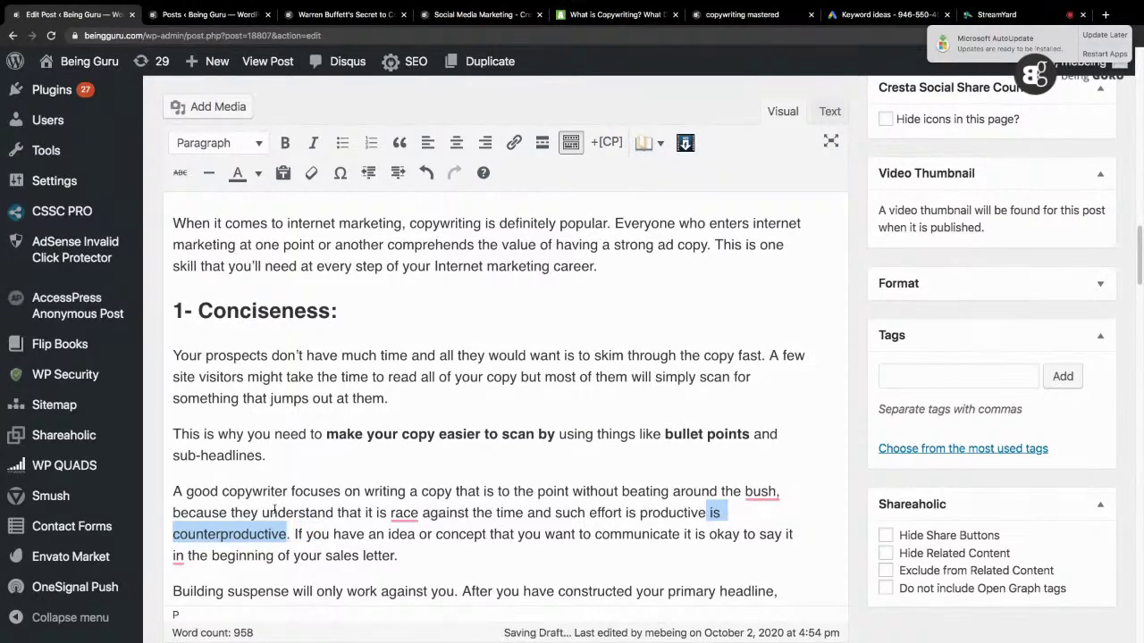
{"action": "key", "text": "BackSpace"}
{"action": "key", "text": "Return"}
{"action": "key", "text": "shift+Right"}
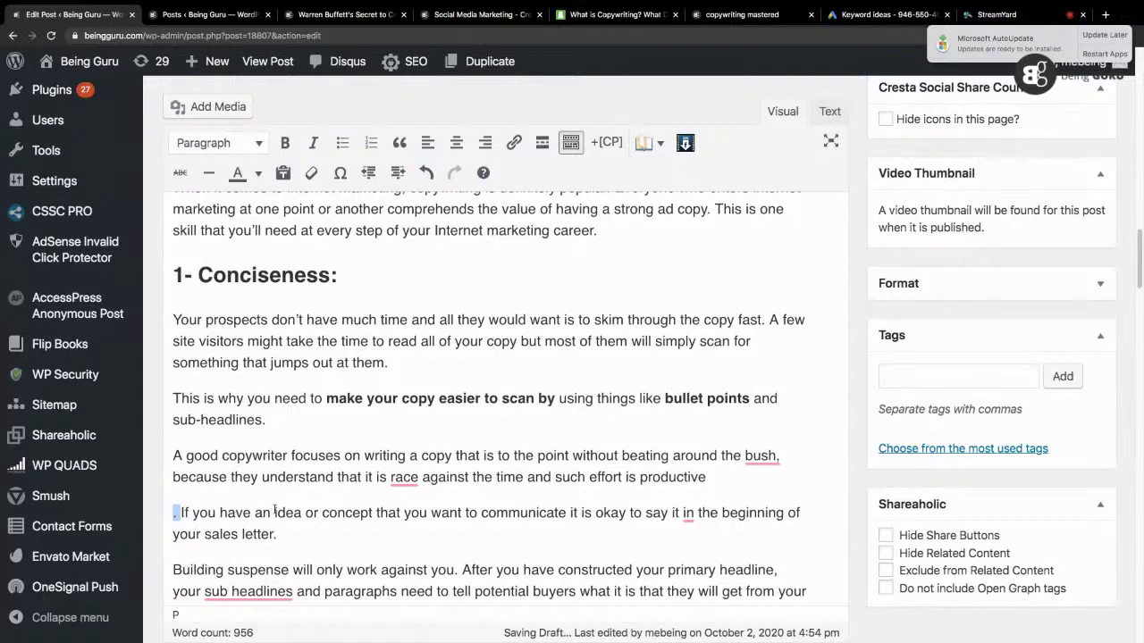
{"action": "key", "text": "shift+Right"}
{"action": "key", "text": "BackSpace"}
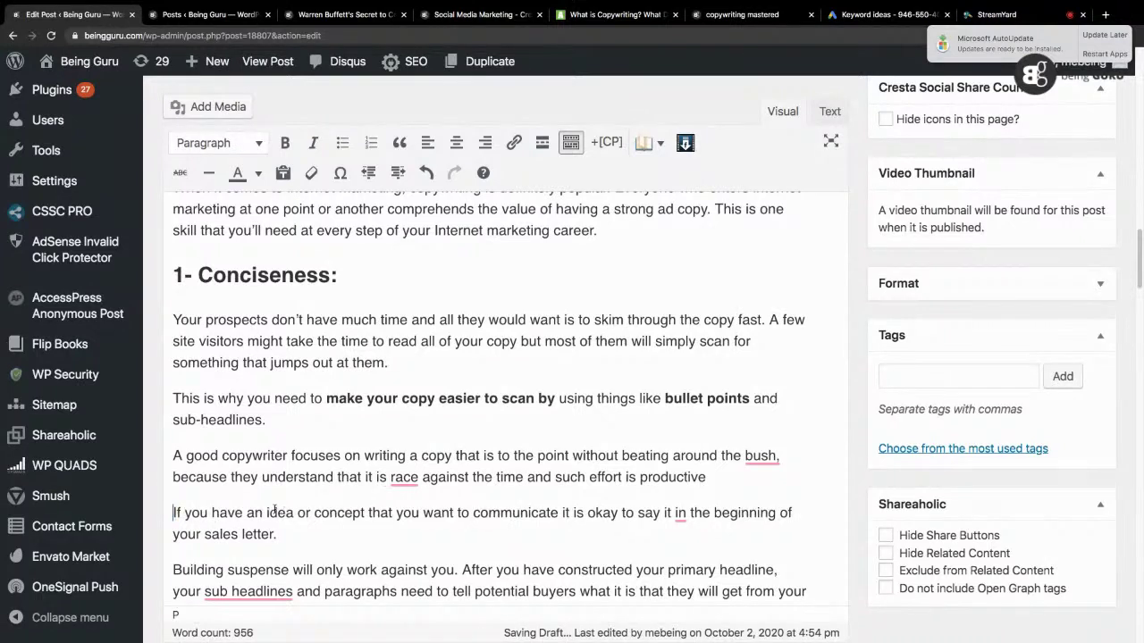
Step: Replace "it is okay to say it" after "communicate" with ", tell that" in the "If you have an idea" sentence
{"action": "left_click_drag", "start_coordinate": [638, 511], "coordinate": [557, 507]}
{"action": "type", "text": ", tell that"}
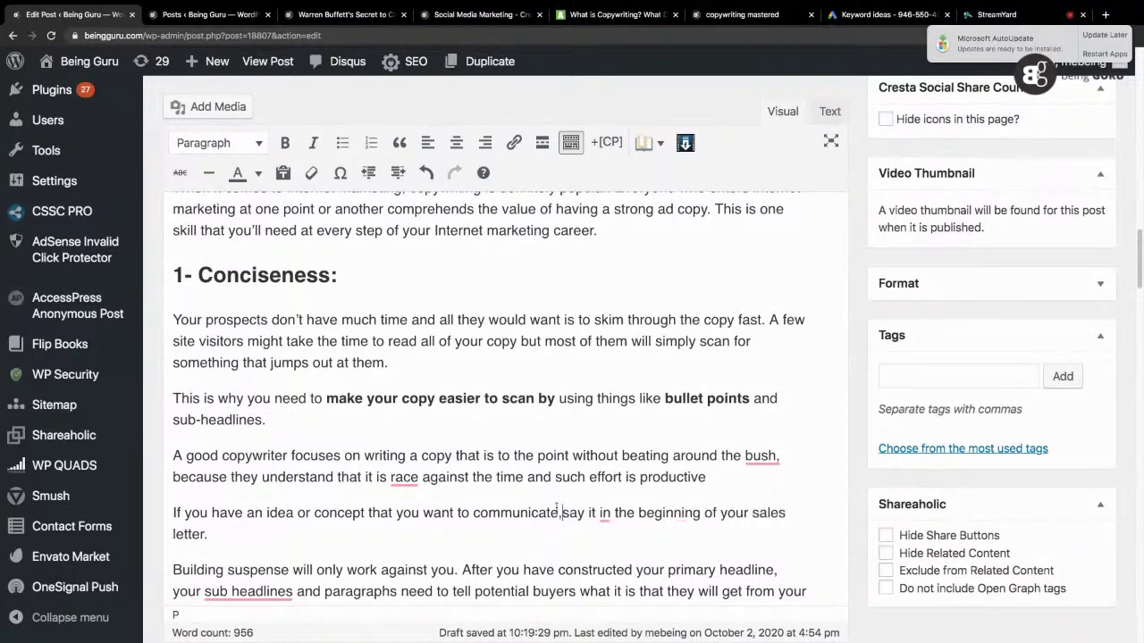
{"action": "key", "text": "shift+Right"}
{"action": "key", "text": "shift+Right"}
{"action": "key", "text": "shift+Right"}
{"action": "key", "text": "shift+Right"}
{"action": "key", "text": "shift+Right"}
{"action": "key", "text": "shift+Right"}
{"action": "key", "text": "shift+Right"}
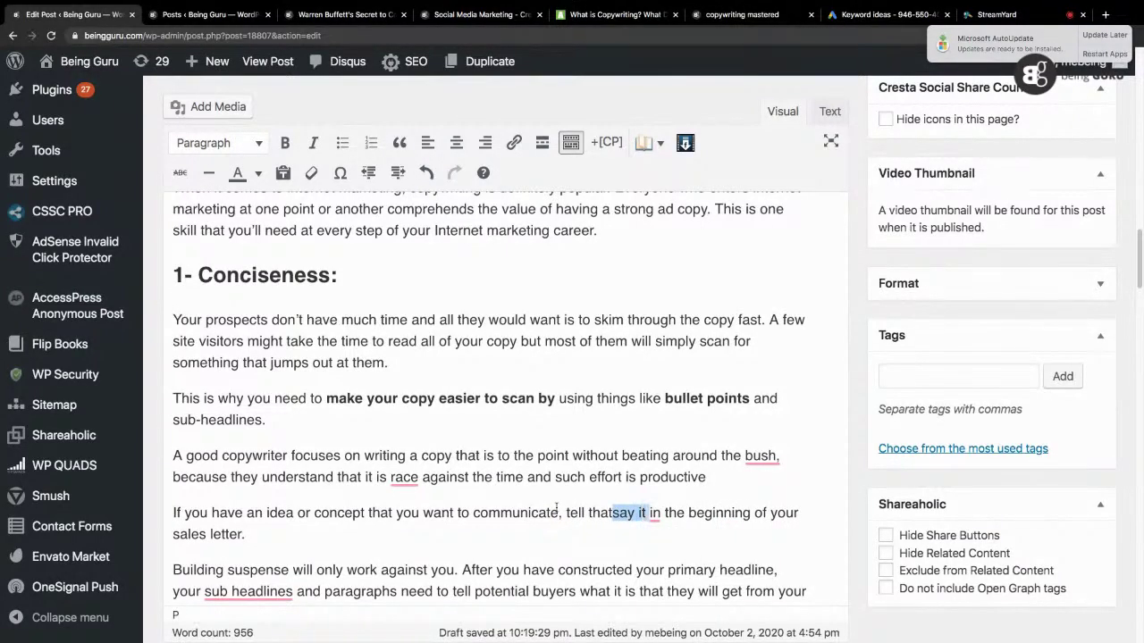
{"action": "key", "text": "BackSpace"}
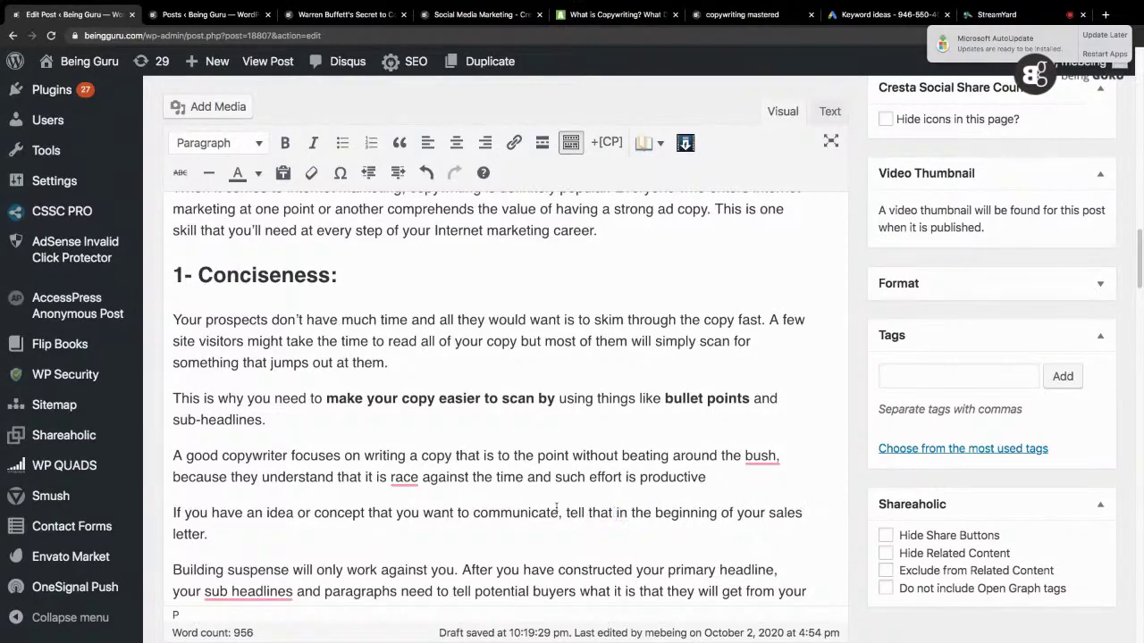
Step: Change "sales letter" to "sales copy" at the end of the "If you have an idea" paragraph
{"action": "left_click_drag", "start_coordinate": [1139, 259], "coordinate": [1140, 282]}
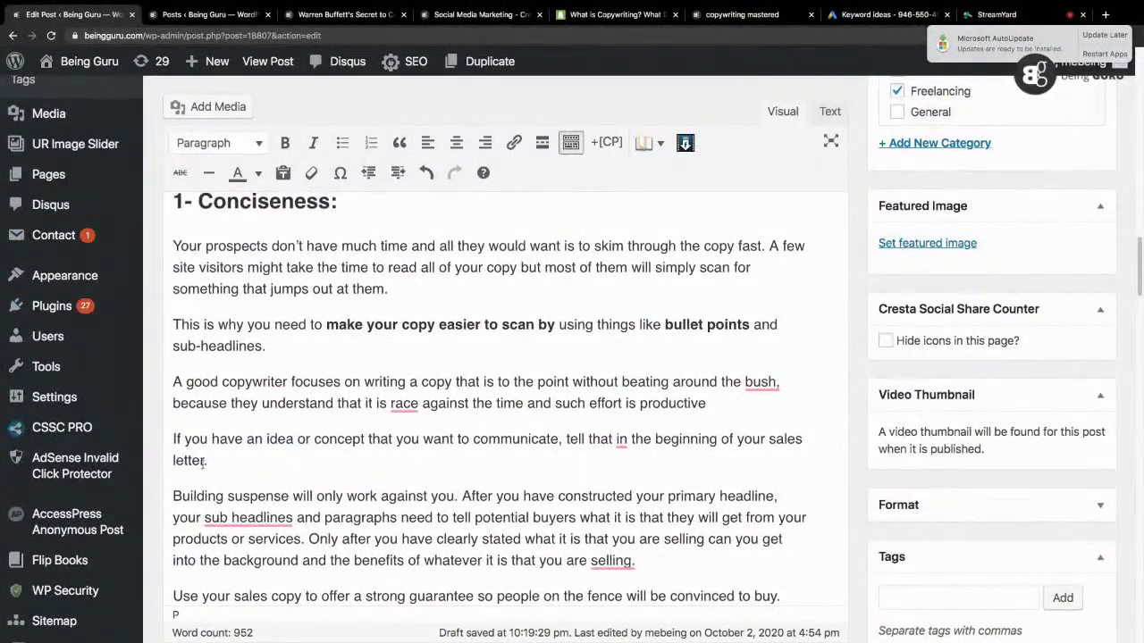
{"action": "left_click_drag", "start_coordinate": [202, 461], "coordinate": [168, 459]}
{"action": "type", "text": "copy"}
Step: Accept the Grammarly suggestions to change "race" to "a race" and remove the comma after "bush"
{"action": "left_click", "coordinate": [404, 403]}
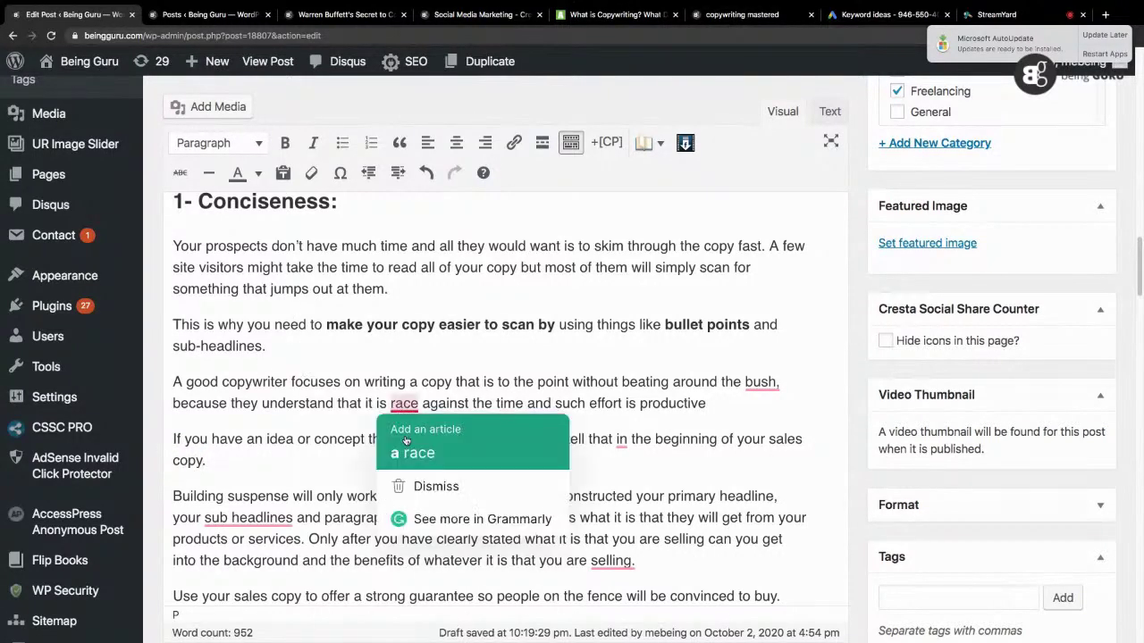
{"action": "left_click", "coordinate": [420, 451]}
{"action": "left_click", "coordinate": [749, 382]}
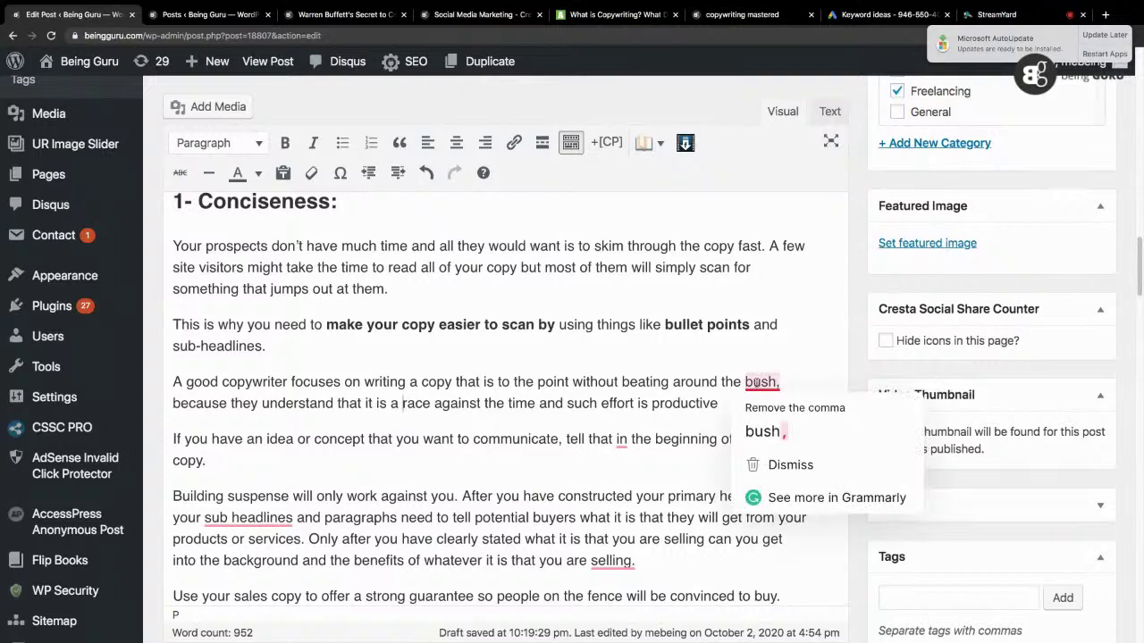
{"action": "left_click", "coordinate": [764, 429]}
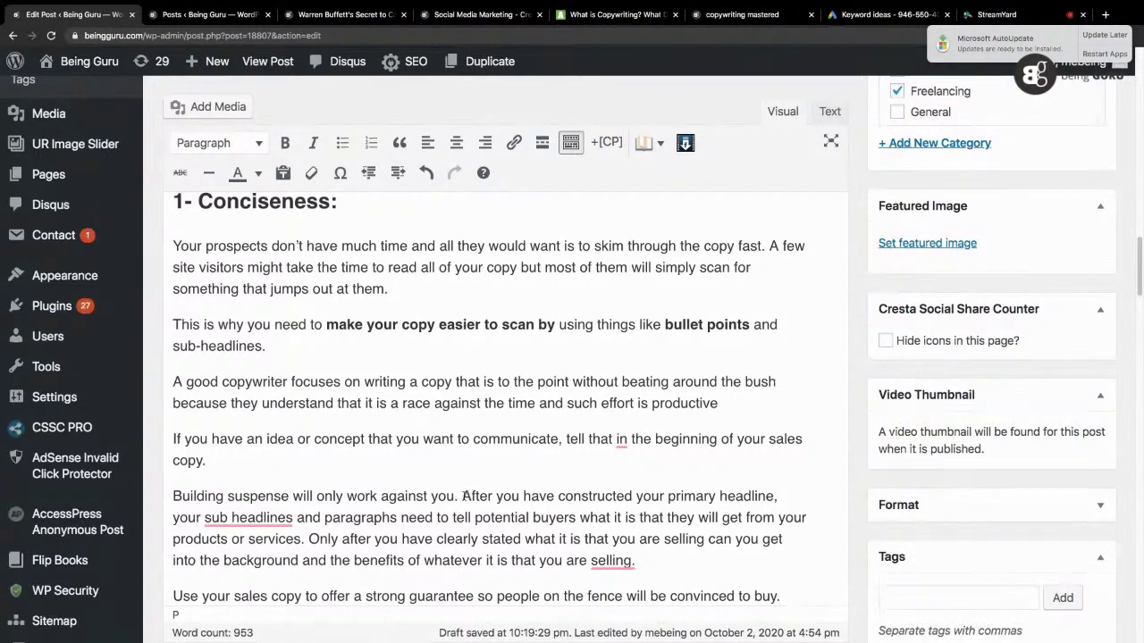
Step: Start a new paragraph at "After you have constructed your primary headline"
{"action": "left_click", "coordinate": [463, 496]}
{"action": "key", "text": "Return"}
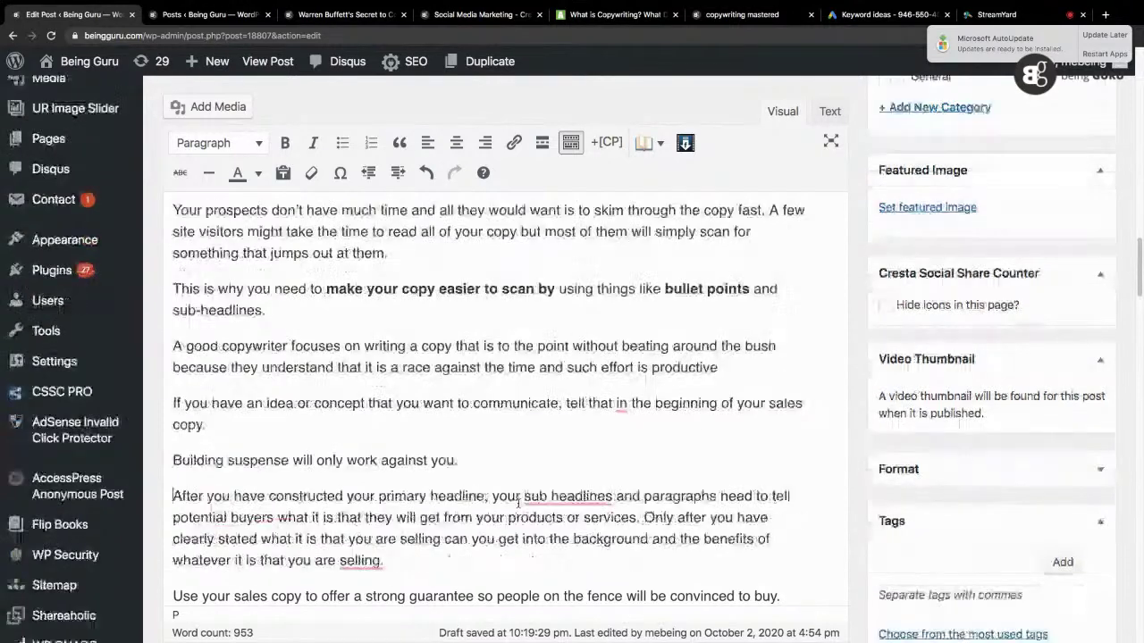
{"action": "left_click_drag", "start_coordinate": [1139, 288], "coordinate": [1140, 299]}
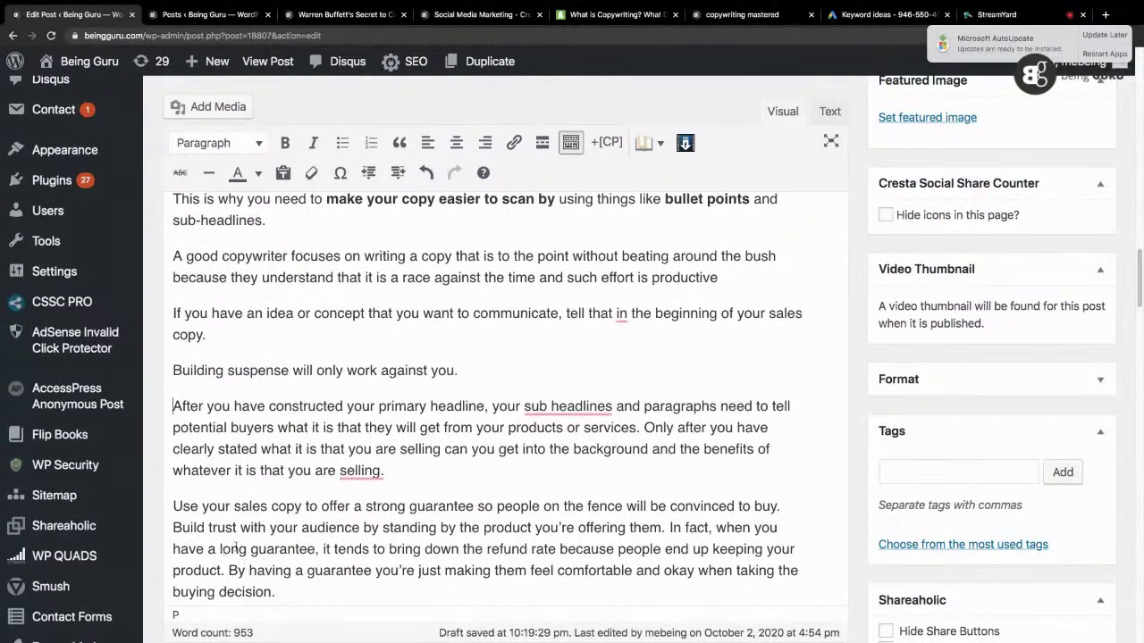
Step: Accept the correction to "sub-headlines" and insert "(commonly knows as opening)" after it
{"action": "left_click", "coordinate": [570, 407]}
{"action": "left_click", "coordinate": [576, 451]}
{"action": "type", "text": "(commonly knows as o "}
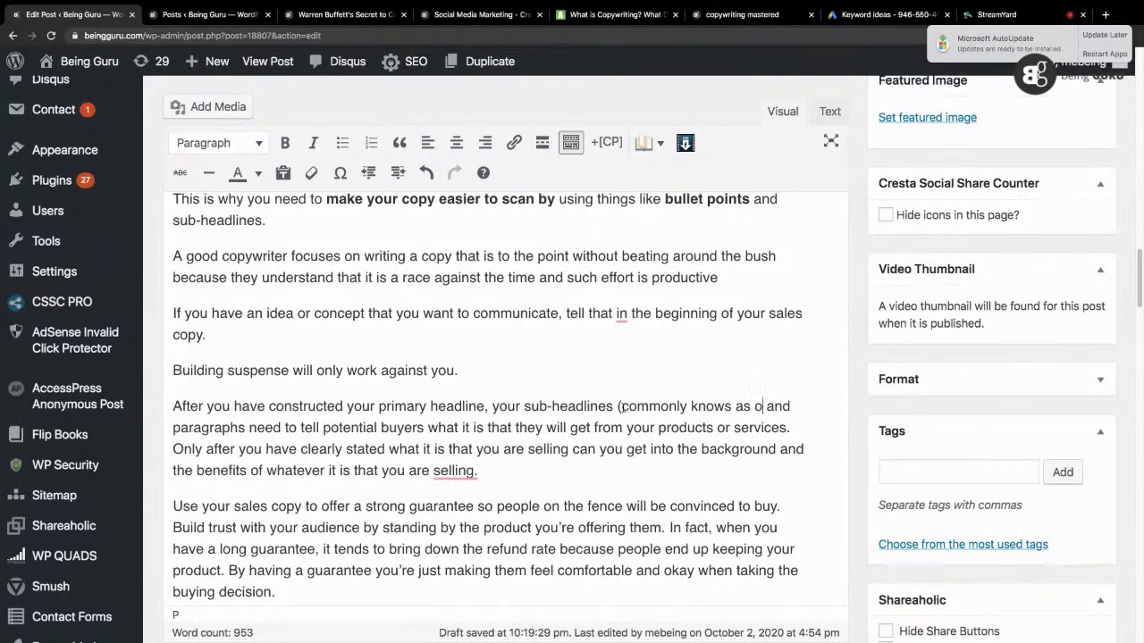
{"action": "type", "text": "pening)"}
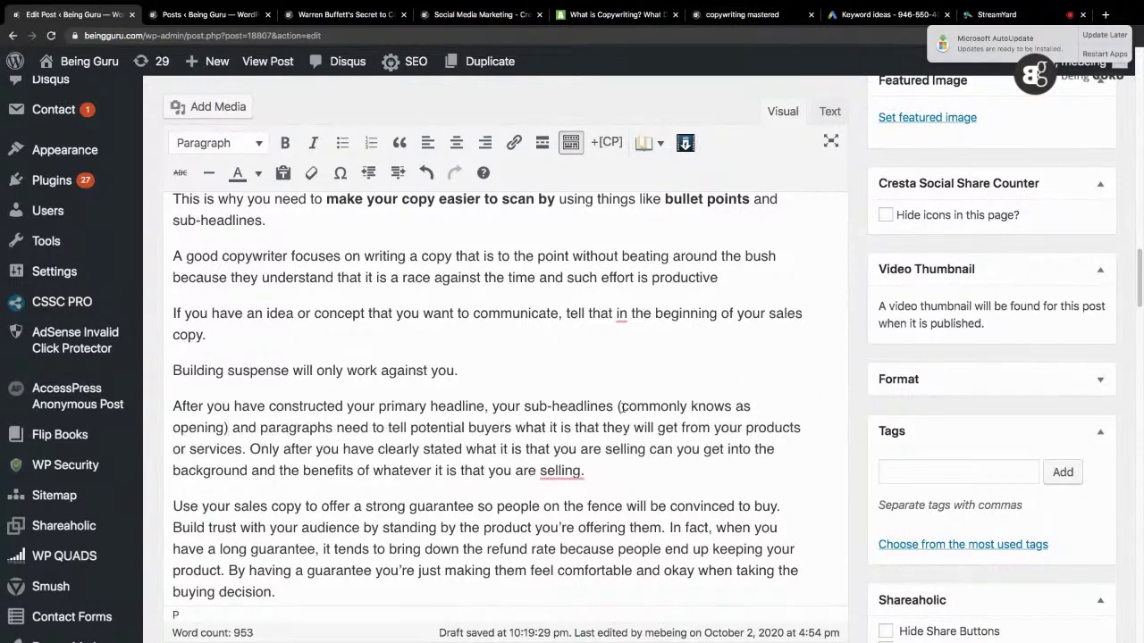
Step: Delete "and paragraphs" after "opening)" and change "need" to "needs"
{"action": "key", "text": "Right"}
{"action": "key", "text": "shift+Right"}
{"action": "key", "text": "shift+Right"}
{"action": "key", "text": "shift+Right"}
{"action": "key", "text": "shift+Right"}
{"action": "key", "text": "shift+Right"}
{"action": "key", "text": "shift+Right"}
{"action": "key", "text": "shift+Right"}
{"action": "key", "text": "shift+Right"}
{"action": "key", "text": "shift+Right"}
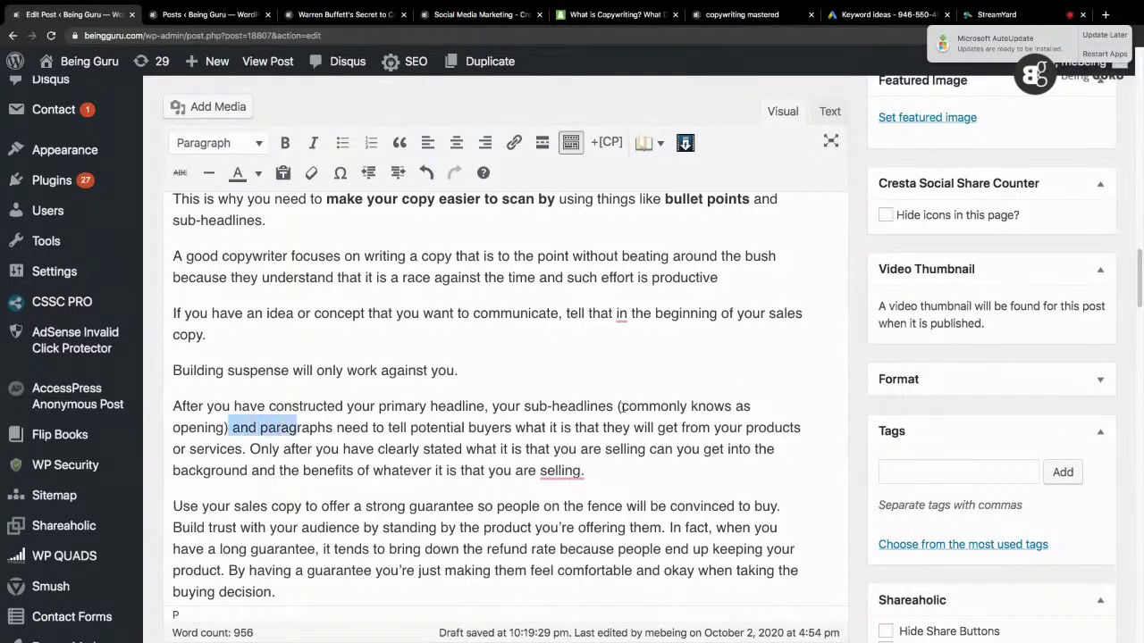
{"action": "key", "text": "shift+Right"}
{"action": "key", "text": "shift+Right"}
{"action": "key", "text": "shift+Right"}
{"action": "key", "text": "shift+Right"}
{"action": "key", "text": "shift+Right"}
{"action": "key", "text": "BackSpace"}
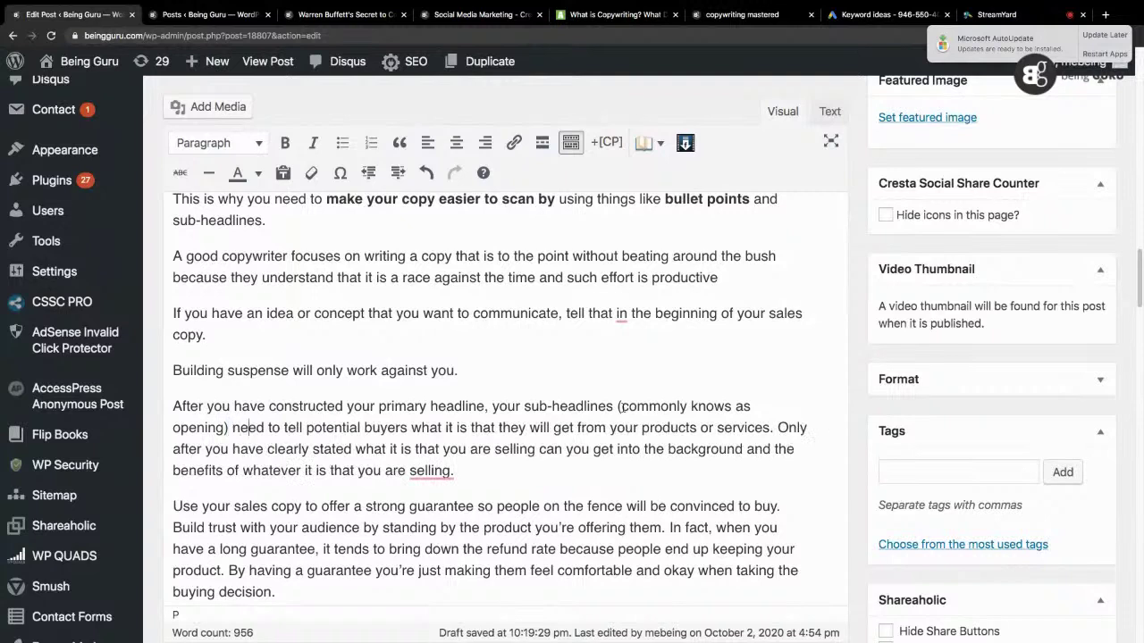
{"action": "type", "text": "s"}
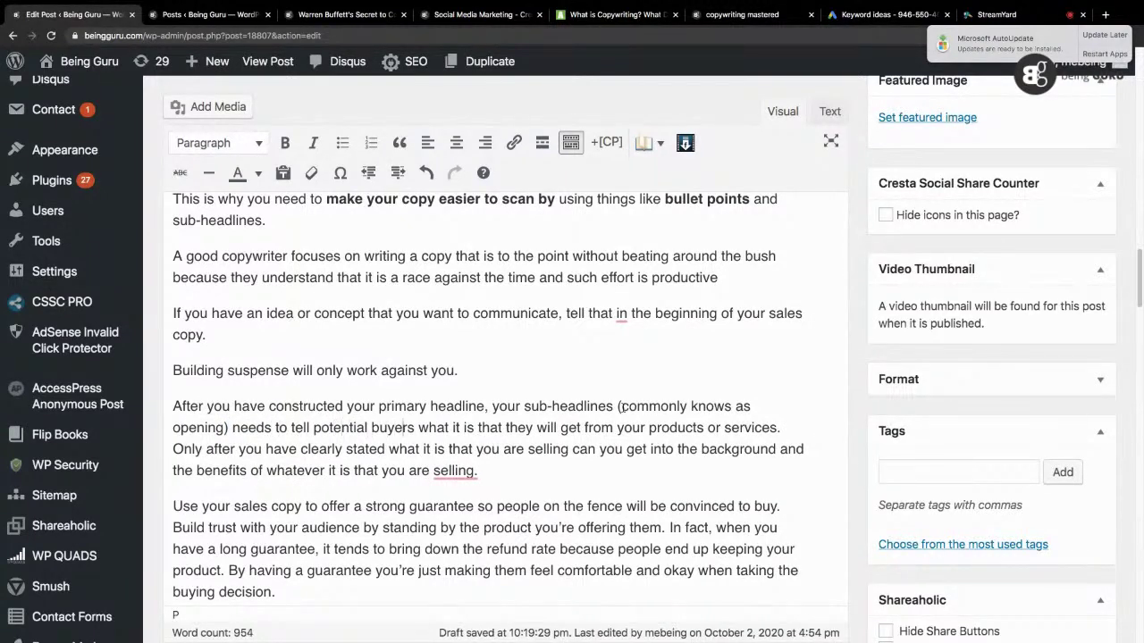
Step: Change "products or services" to "product or service" and start a new paragraph at "Only after you have clearly stated"
{"action": "left_click", "coordinate": [704, 427]}
{"action": "key", "text": "BackSpace"}
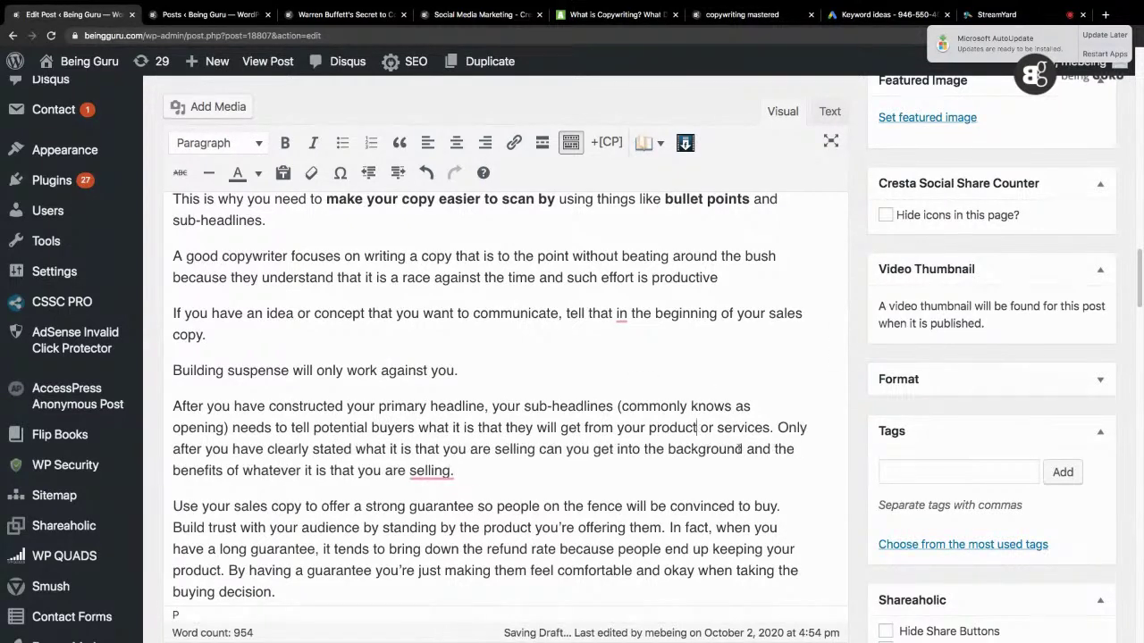
{"action": "key", "text": "shift+Left"}
{"action": "key", "text": "BackSpace"}
{"action": "key", "text": "Right"}
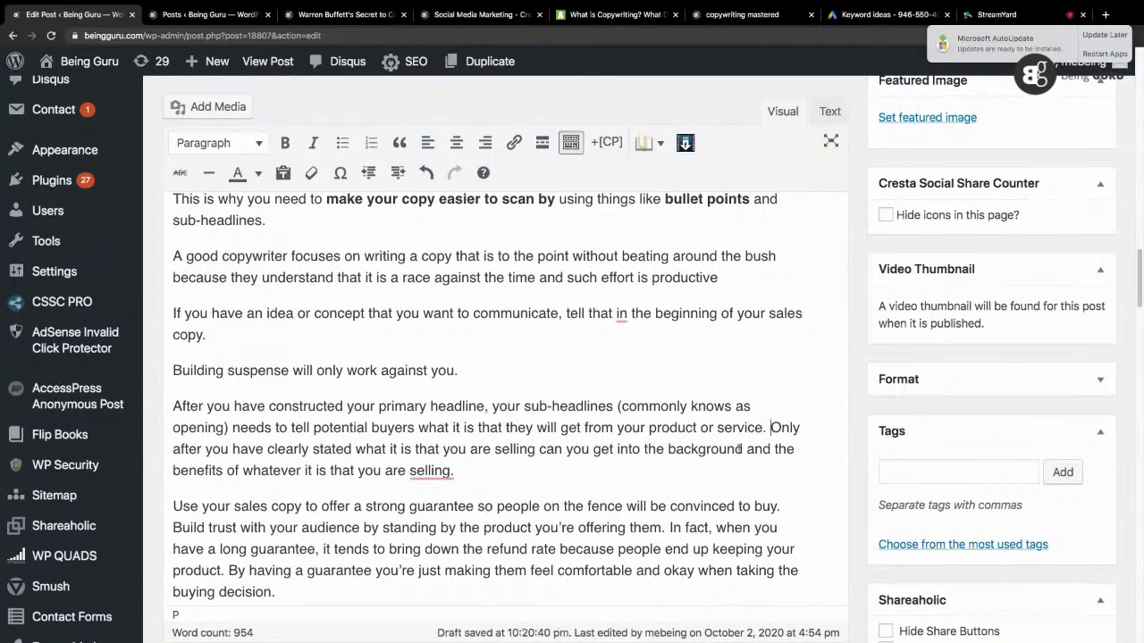
{"action": "key", "text": "Return"}
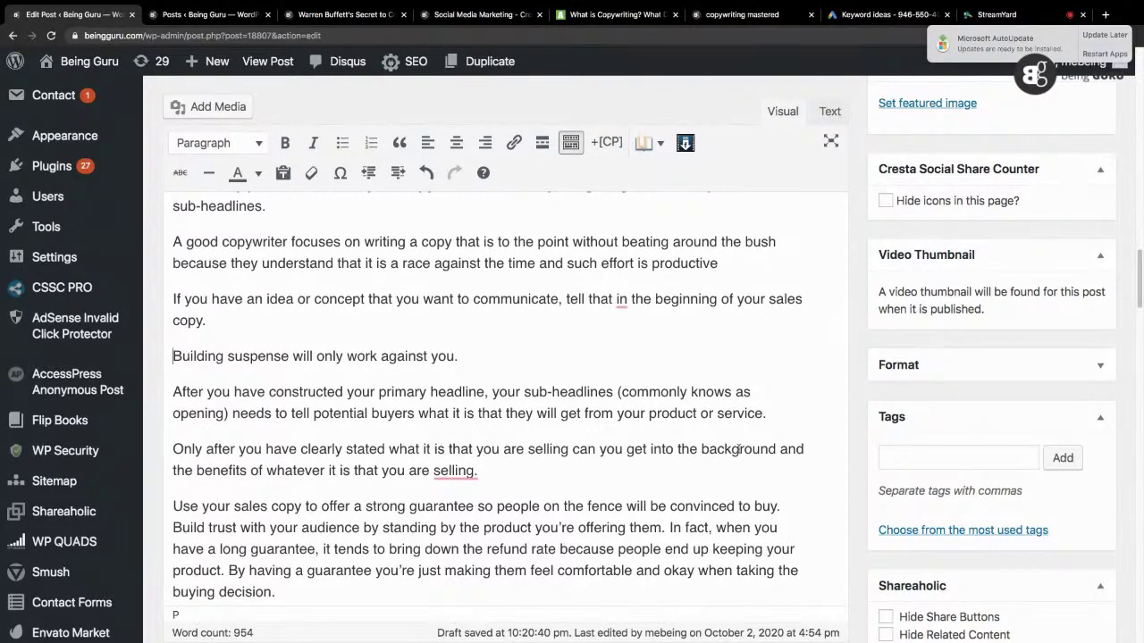
Step: Merge "Building suspense will only work against you." into the preceding "If you have an idea" paragraph and add an empty paragraph below it
{"action": "key", "text": "BackSpace"}
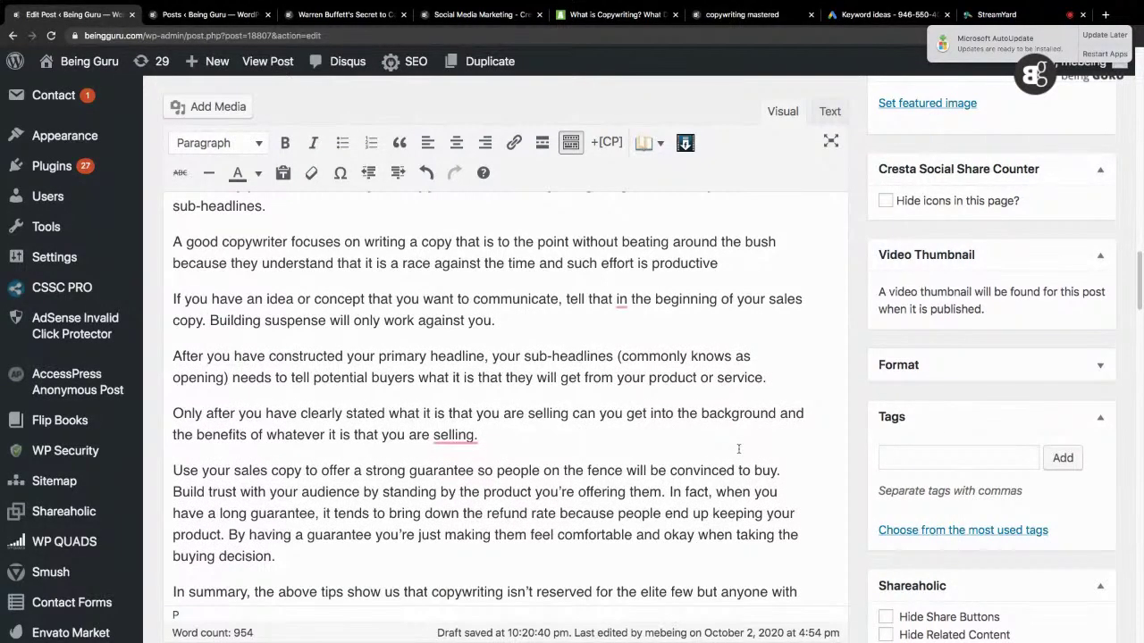
{"action": "left_click", "coordinate": [522, 322]}
{"action": "key", "text": "Return"}
{"action": "mouse_move", "coordinate": [1123, 79]}
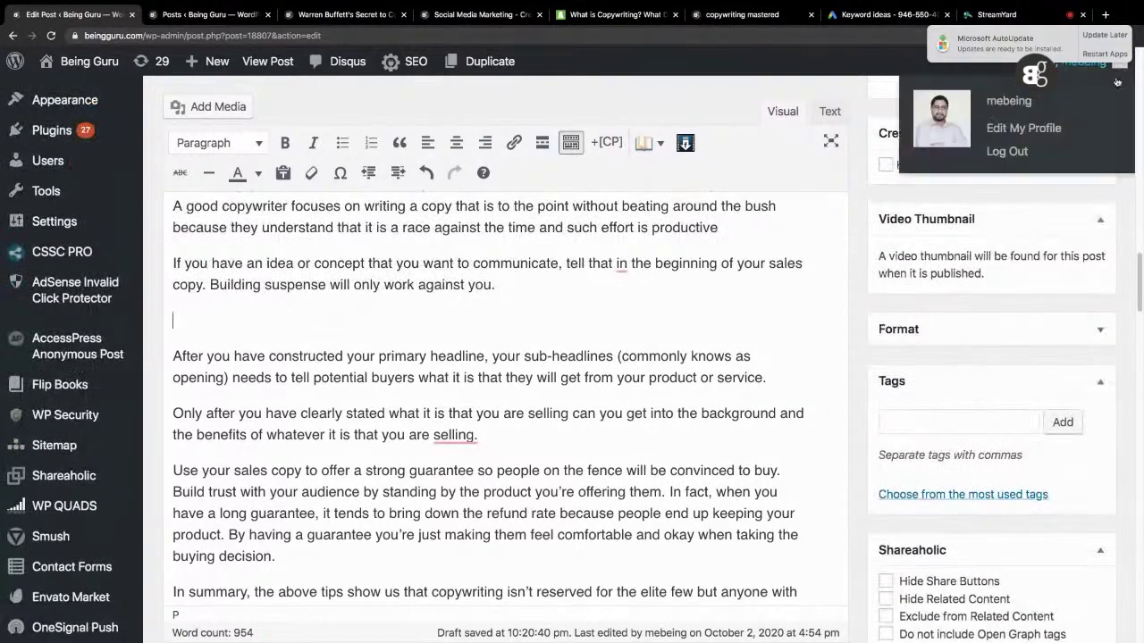
{"action": "left_click_drag", "start_coordinate": [1139, 301], "coordinate": [1138, 288]}
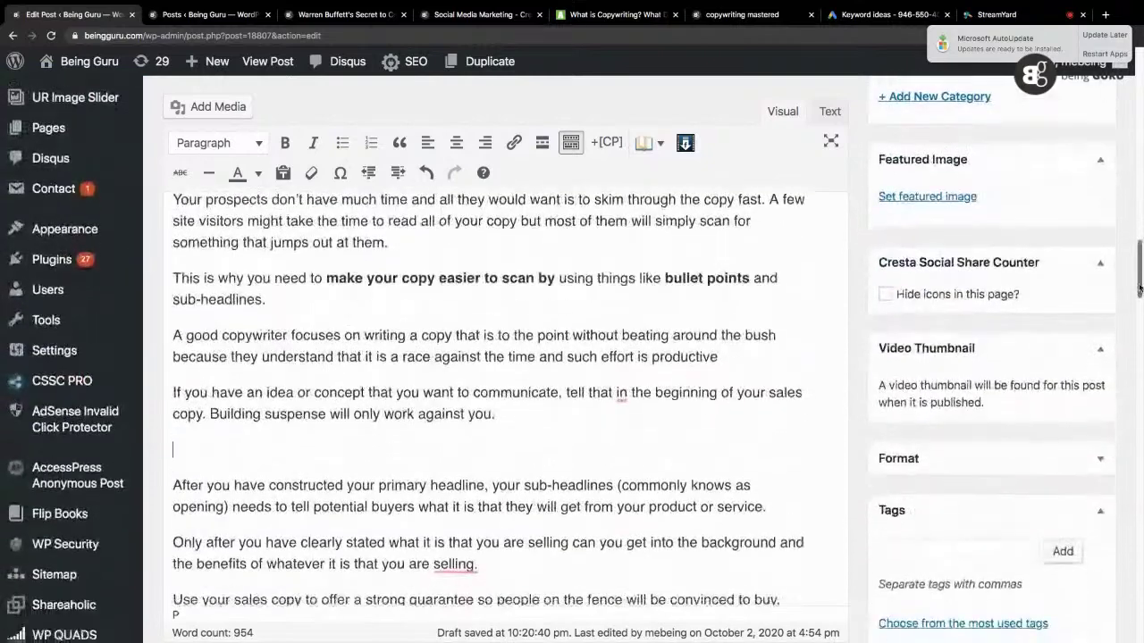
Step: Write "2- The opening supports your heading and encourages users to read on." in the empty paragraph, accepting the correction to "users"
{"action": "type", "text": "2- "}
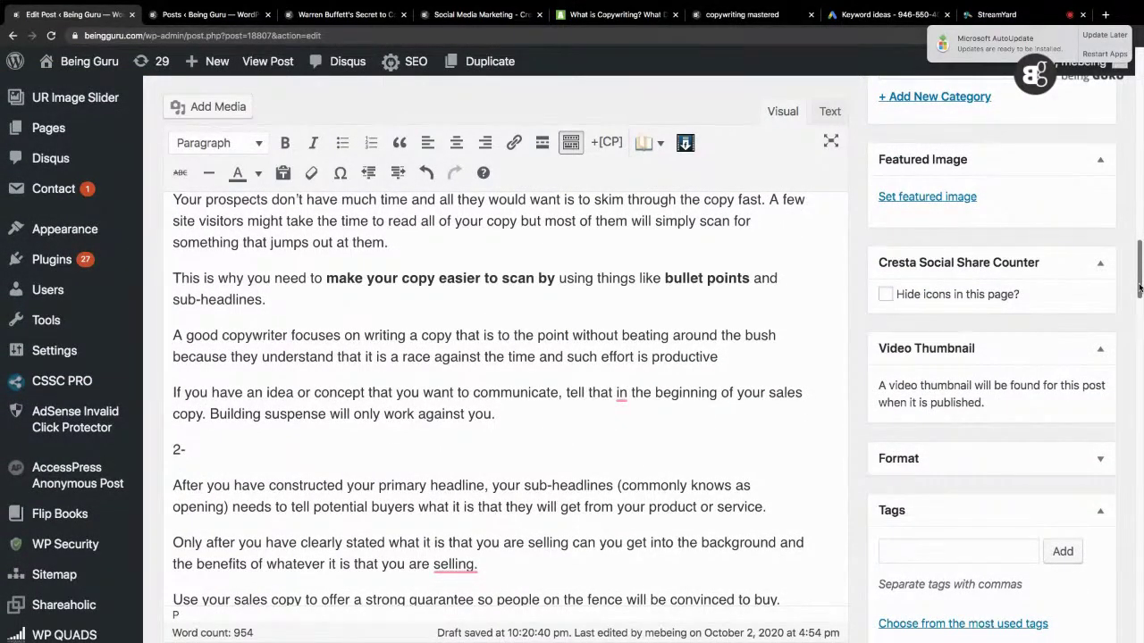
{"action": "type", "text": "The openin"}
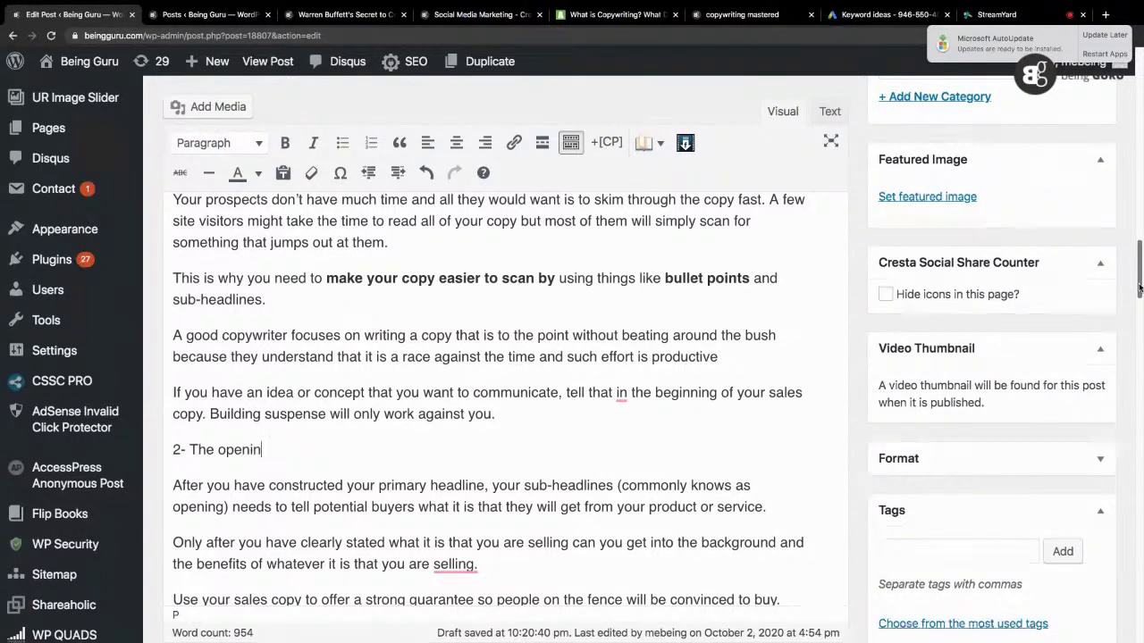
{"action": "type", "text": "g support"}
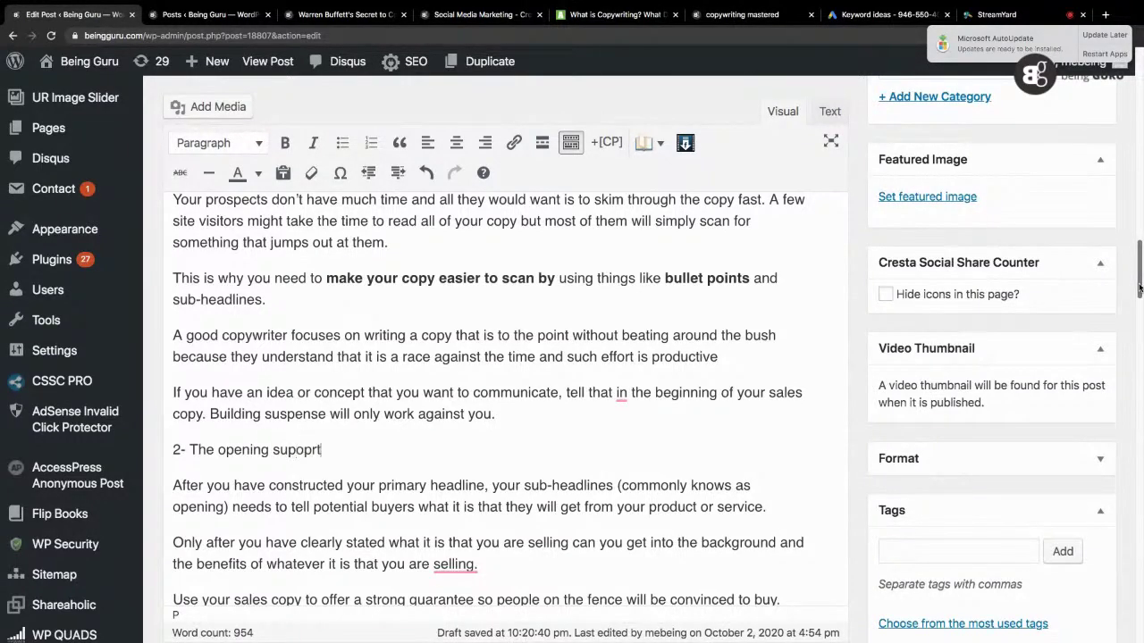
{"action": "type", "text": "s your heading"}
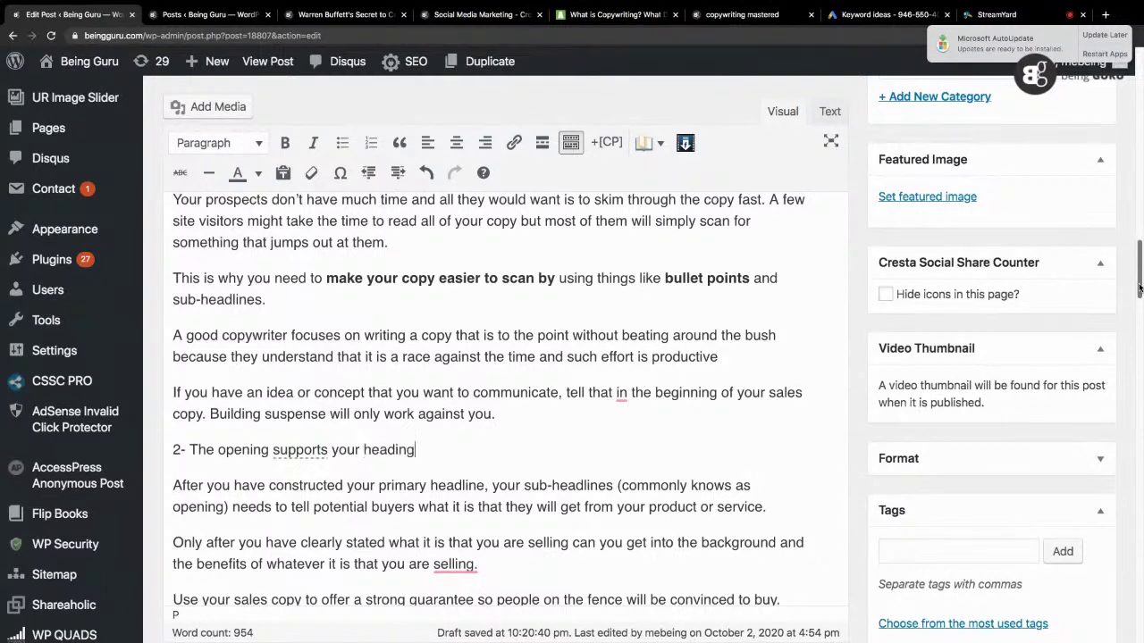
{"action": "type", "text": " and encourages p"}
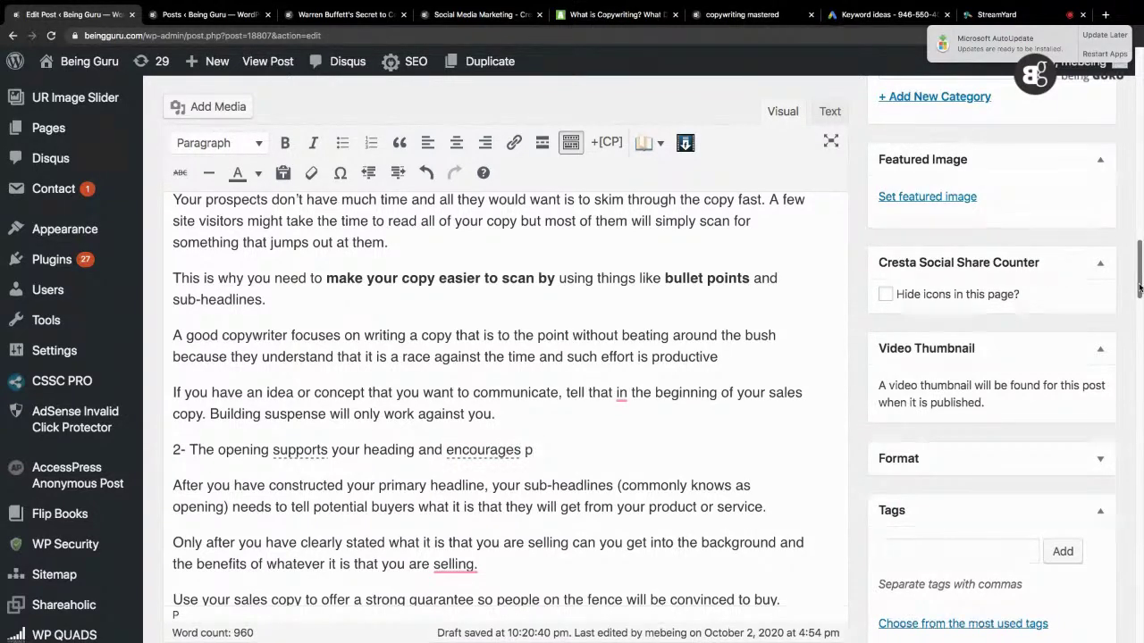
{"action": "key", "text": "BackSpace"}
{"action": "type", "text": "user to er"}
{"action": "key", "text": "BackSpace"}
{"action": "key", "text": "BackSpace"}
{"action": "type", "text": "read "}
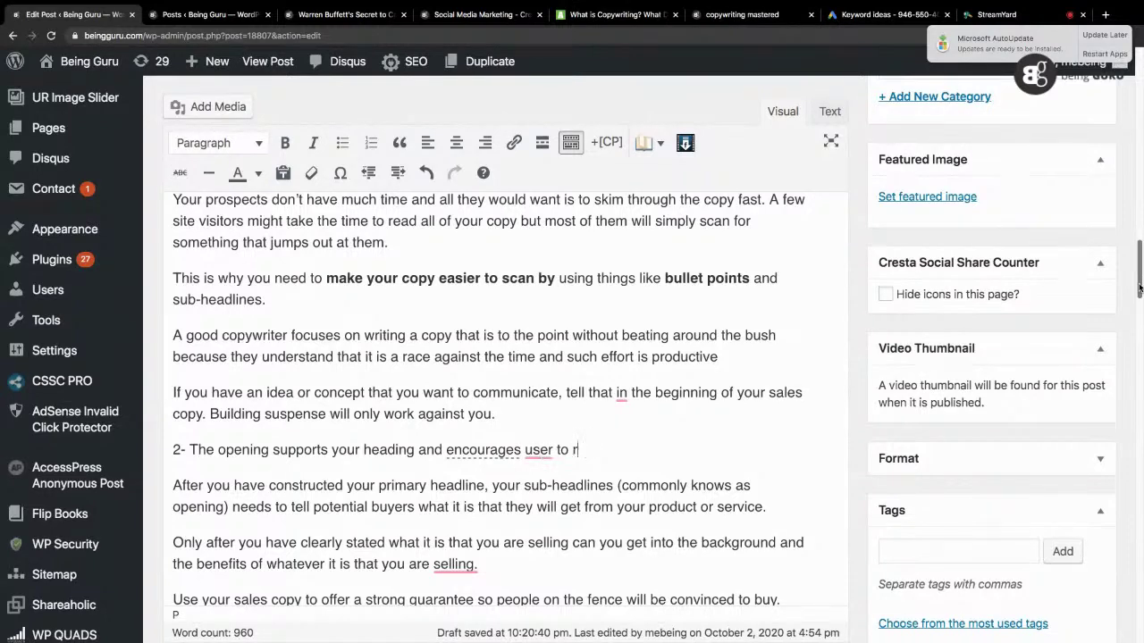
{"action": "type", "text": "on."}
{"action": "mouse_move", "coordinate": [538, 451]}
{"action": "left_click", "coordinate": [575, 488]}
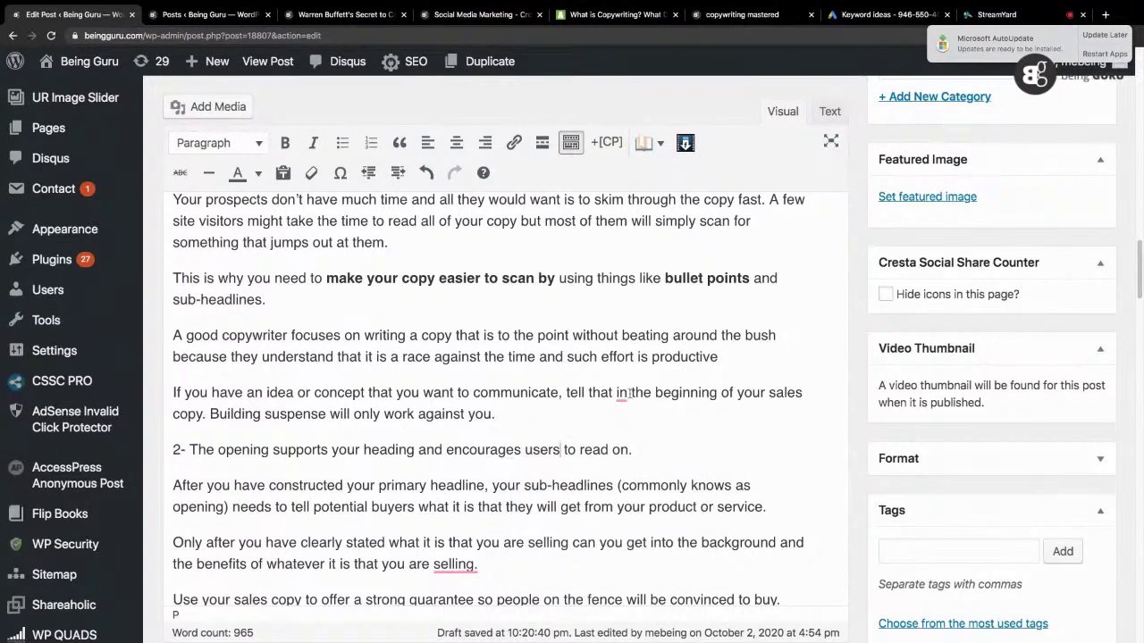
Step: Accept the correction to "at the beginning" in the "If you have an idea" paragraph and format the "2- The opening" line as Heading 2
{"action": "mouse_move", "coordinate": [622, 399]}
{"action": "left_click", "coordinate": [652, 420]}
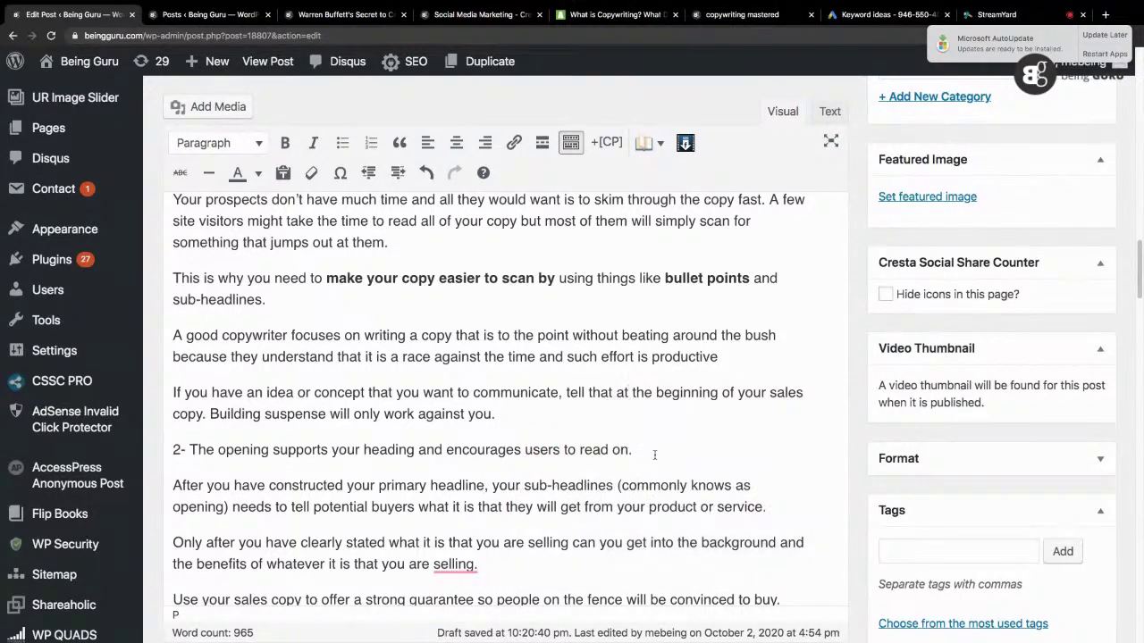
{"action": "left_click", "coordinate": [214, 143]}
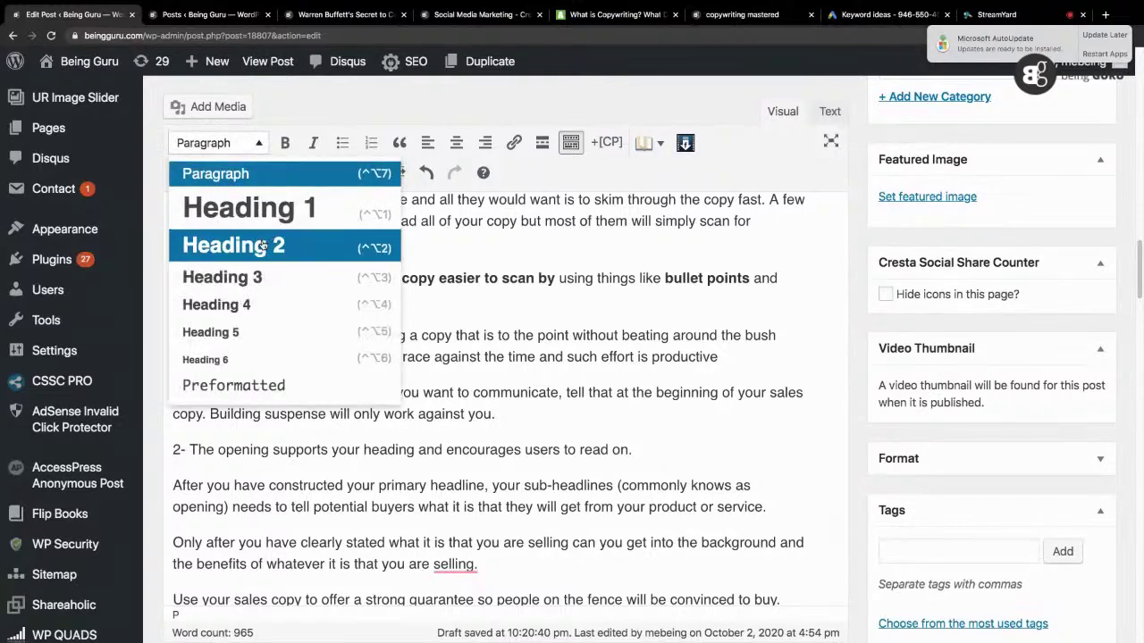
{"action": "left_click", "coordinate": [237, 245]}
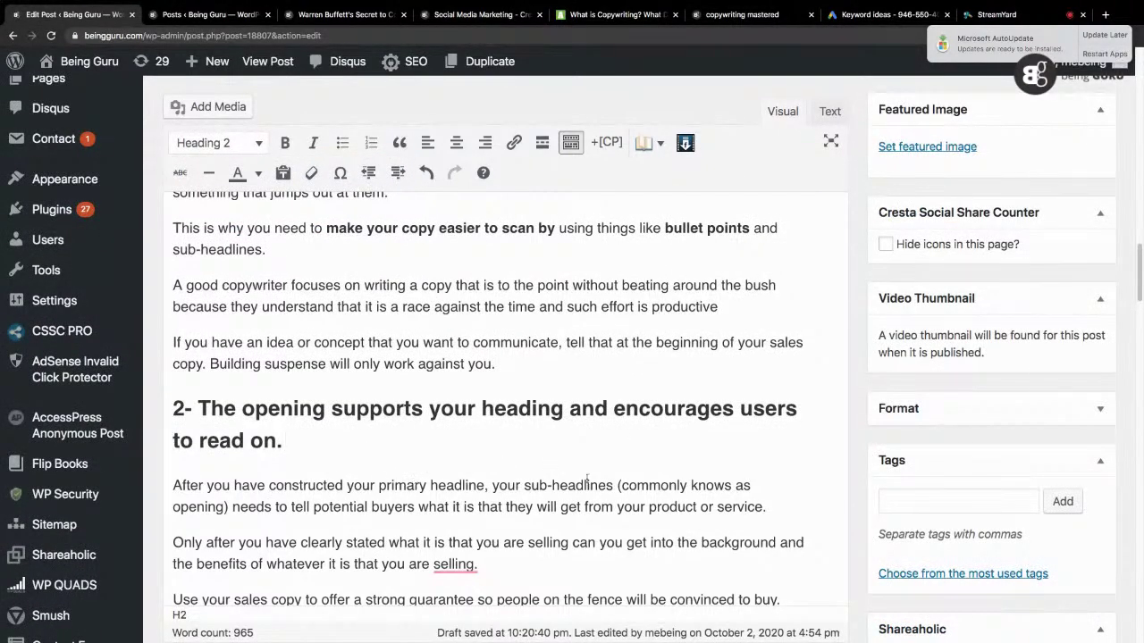
Step: Change "commonly knows" to "commonly know" and insert "the" before "potential buyers"
{"action": "left_click", "coordinate": [727, 486]}
{"action": "key", "text": "BackSpace"}
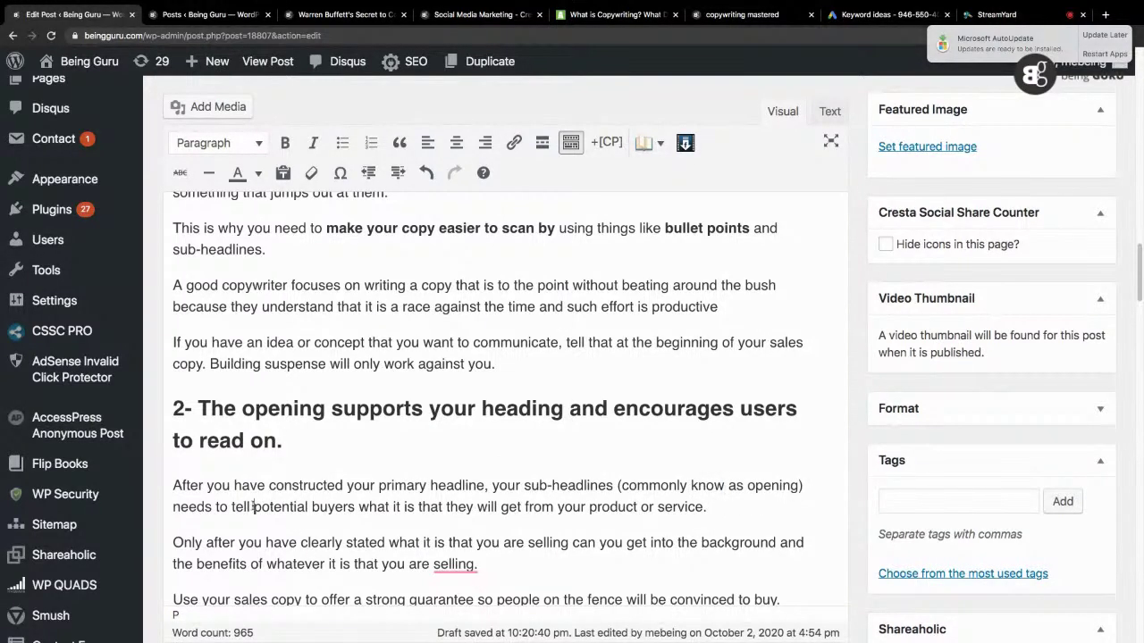
{"action": "type", "text": "the"}
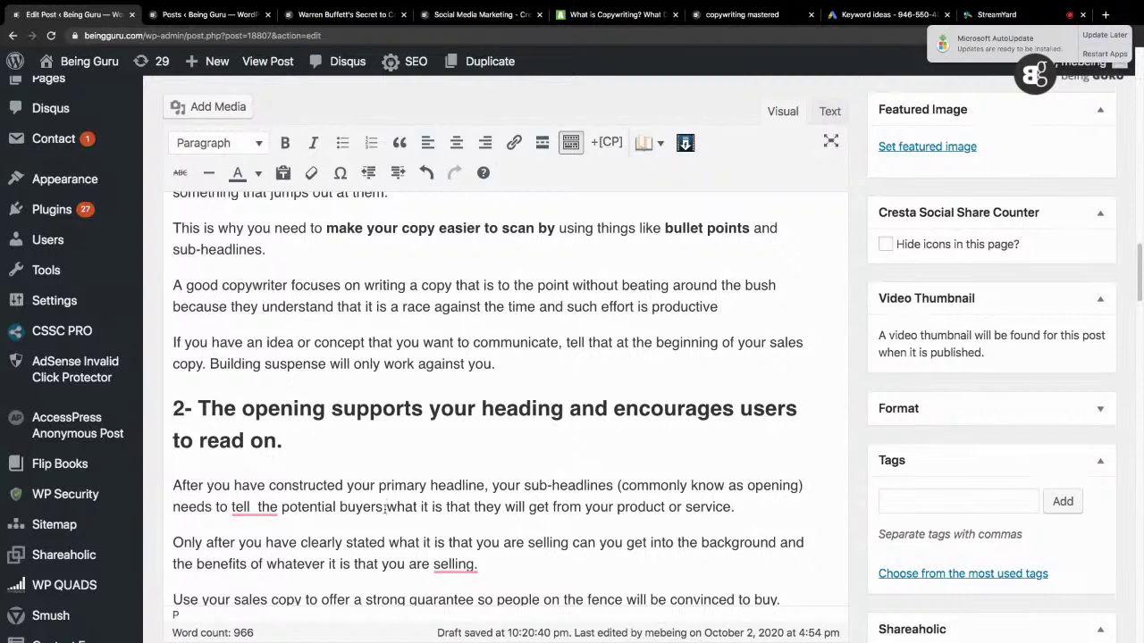
Step: Replace "what it is that they will" after "potential buyers" with "about what they will" and remove the extra space in "tell the"
{"action": "left_click", "coordinate": [386, 506]}
{"action": "type", "text": "about what "}
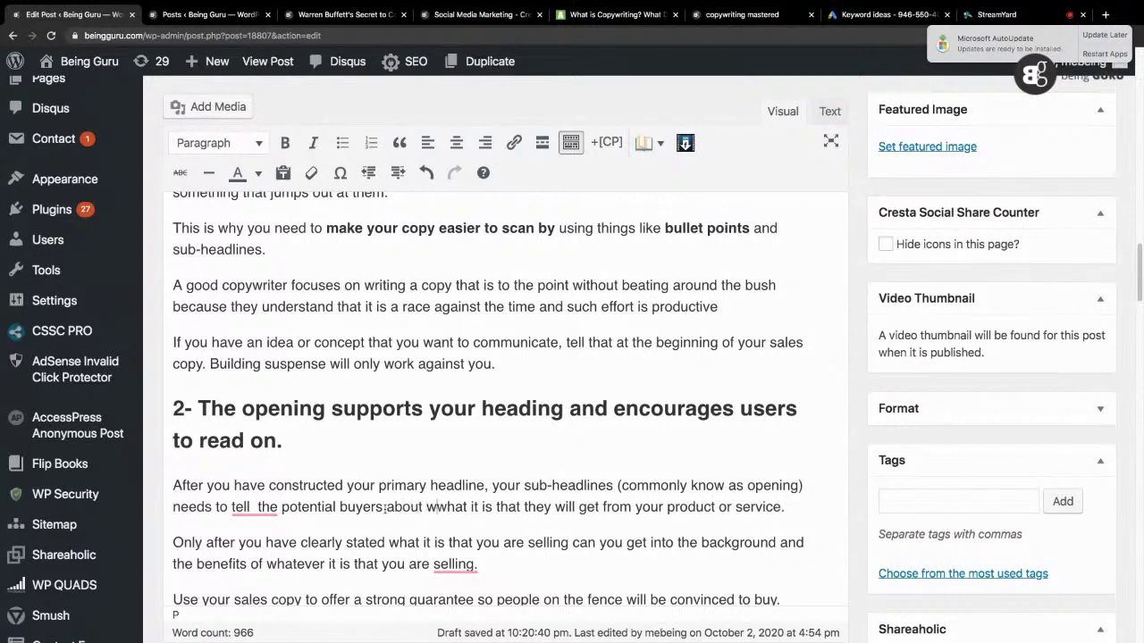
{"action": "type", "text": "they "}
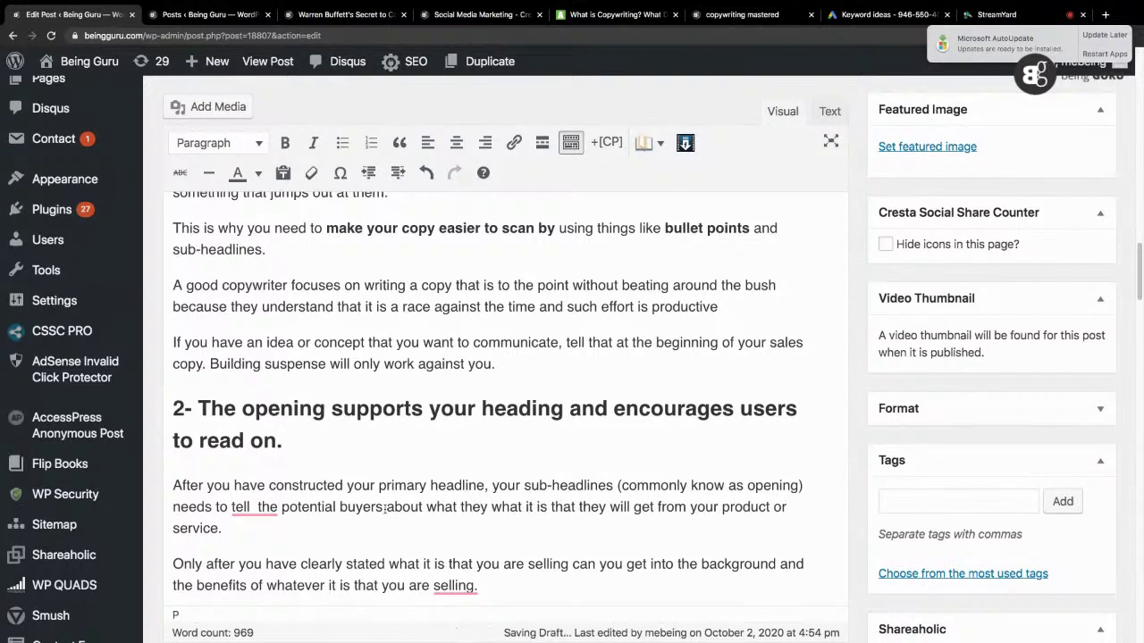
{"action": "type", "text": "will"}
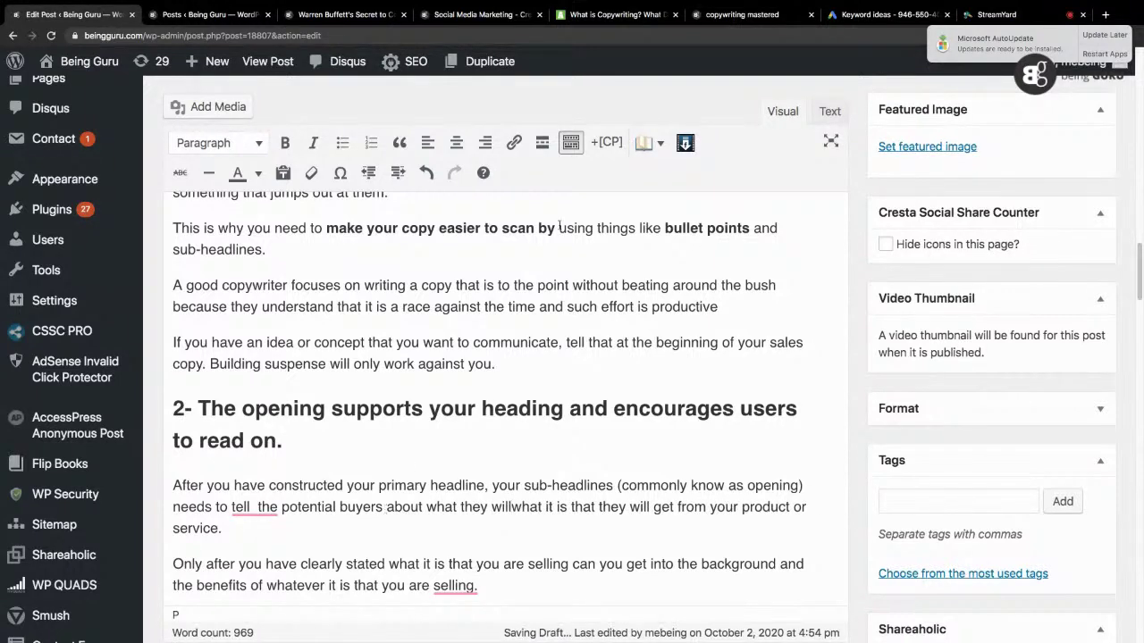
{"action": "left_click", "coordinate": [655, 507], "text": "shift"}
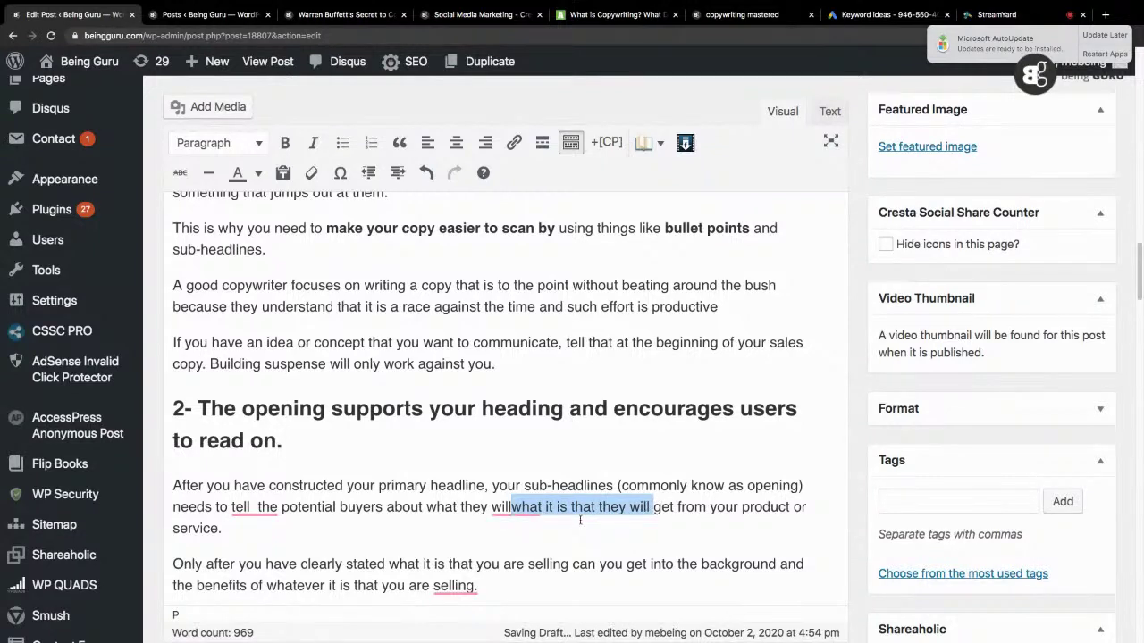
{"action": "key", "text": "BackSpace"}
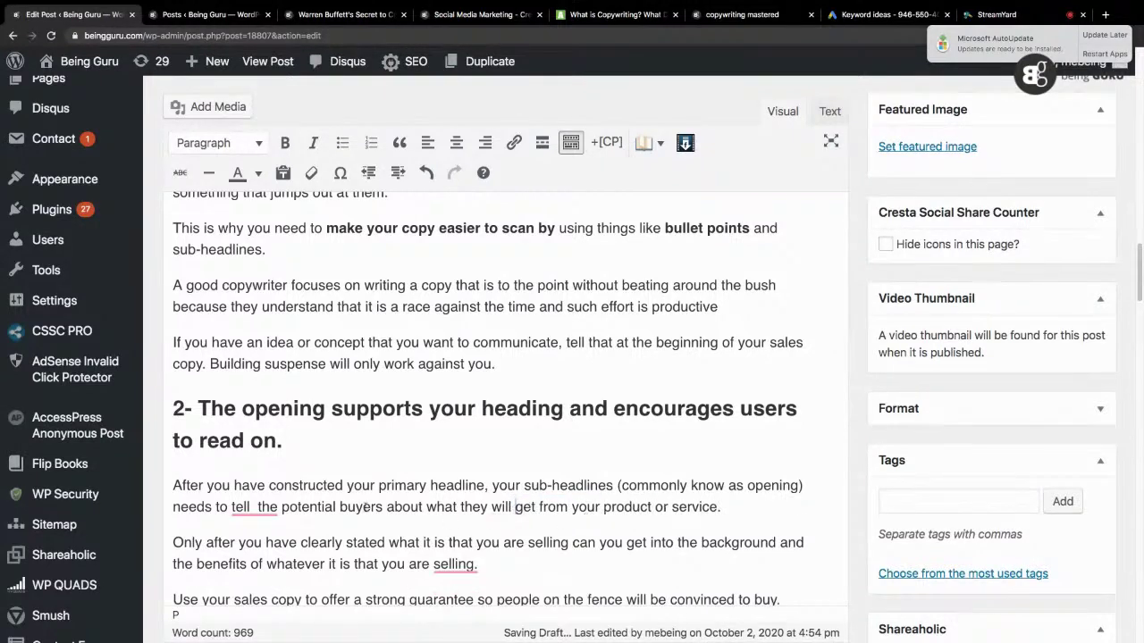
{"action": "mouse_move", "coordinate": [257, 507]}
{"action": "left_click", "coordinate": [276, 426]}
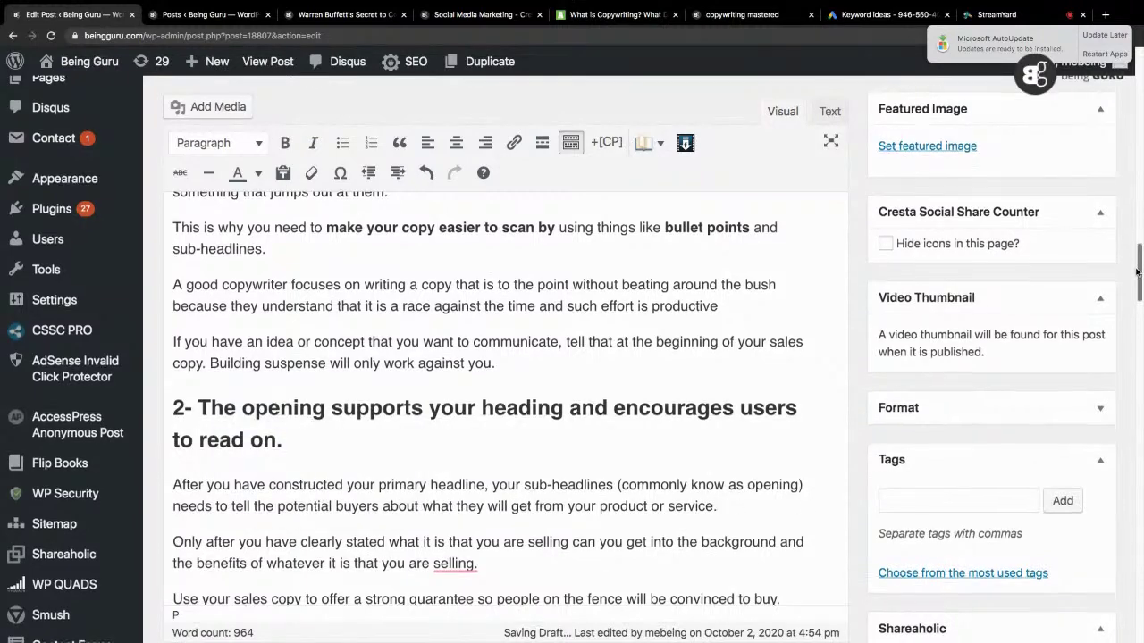
Step: Replace "it is that you are selling" after "clearly stated what" with "are you marketing or selling," in the "Only after" paragraph
{"action": "scroll", "coordinate": [1139, 268], "scroll_direction": "down", "scroll_amount": 3}
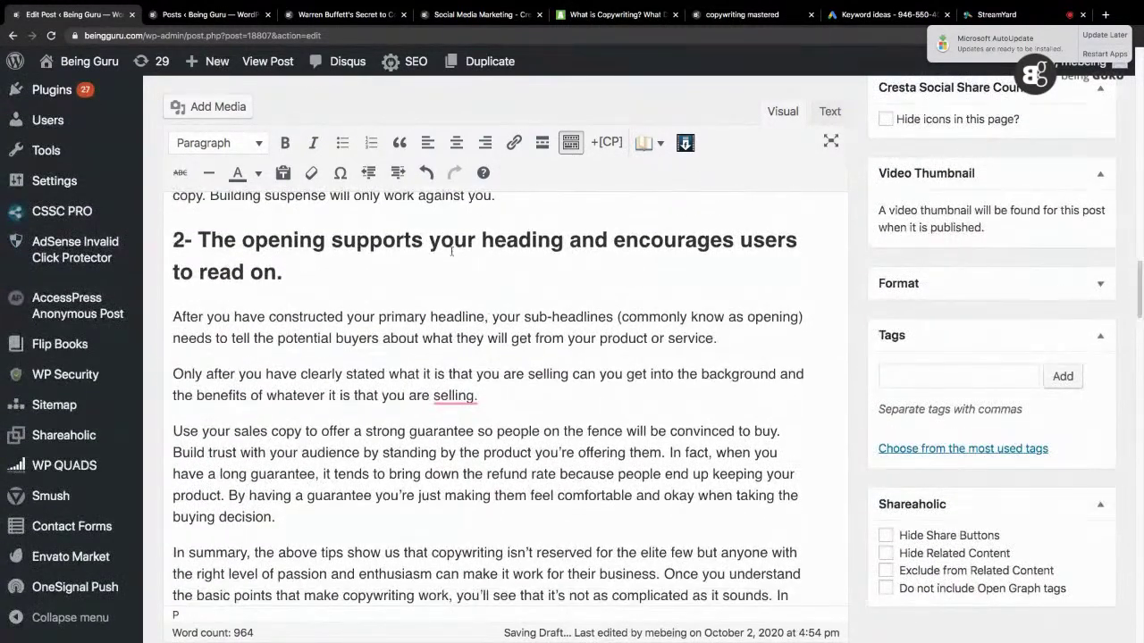
{"action": "mouse_move", "coordinate": [466, 395]}
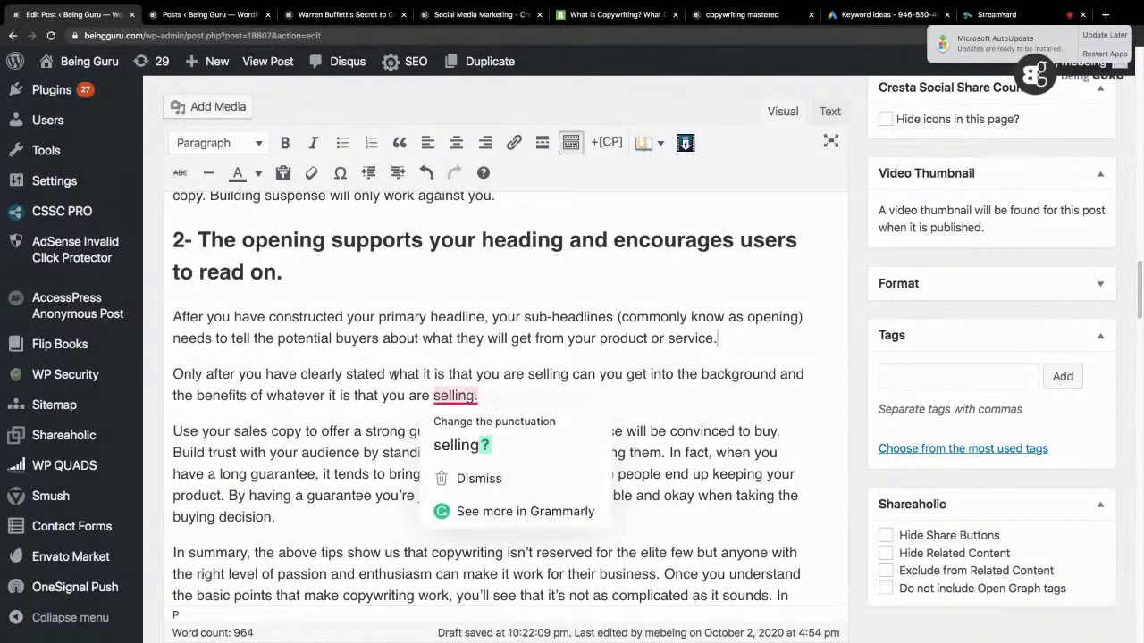
{"action": "left_click_drag", "start_coordinate": [422, 374], "coordinate": [567, 375]}
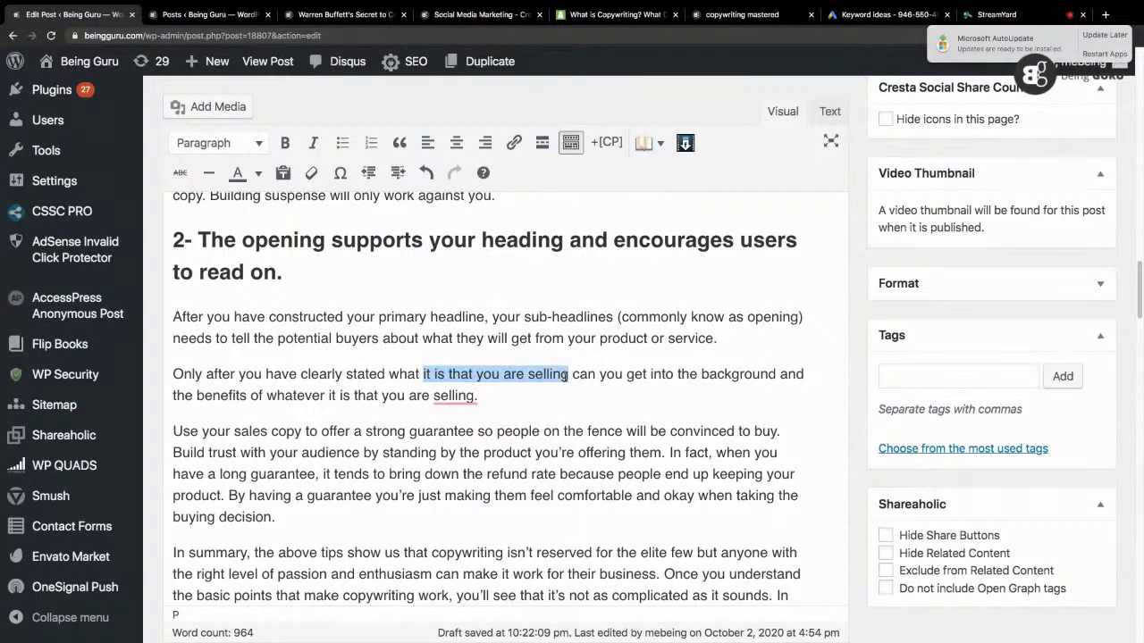
{"action": "type", "text": "are you"}
{"action": "type", "text": " marketing or s"}
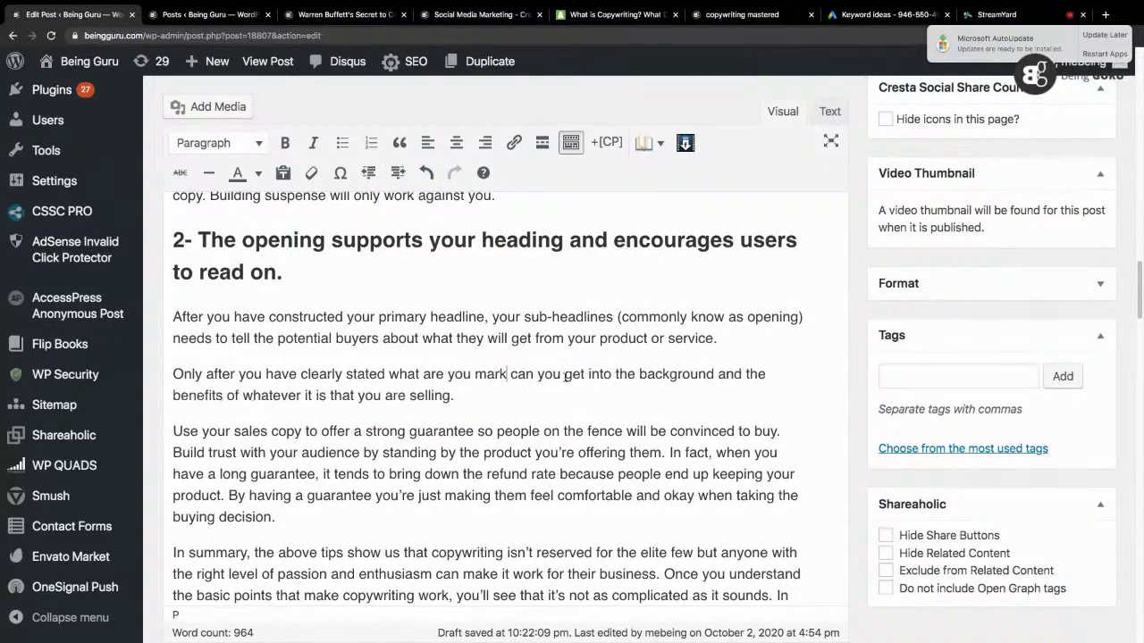
{"action": "type", "text": "elling,"}
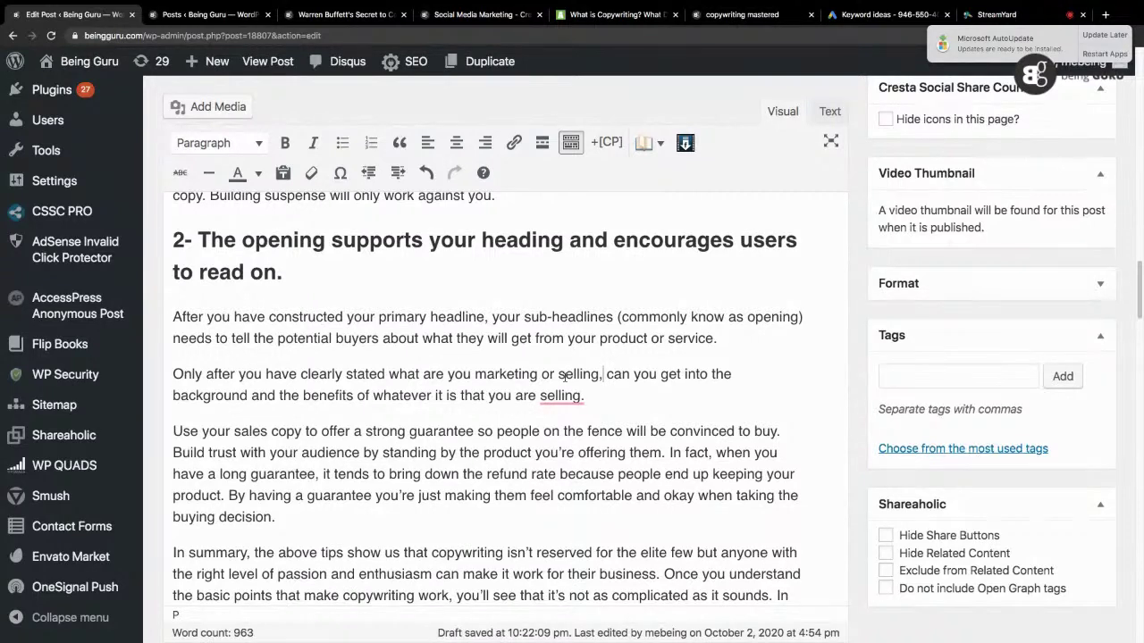
Step: Replace everything after "Only after you have clearly stated" with "what is your business purpose and how the user's will benefit from your offer"
{"action": "left_click_drag", "start_coordinate": [607, 373], "coordinate": [628, 393]}
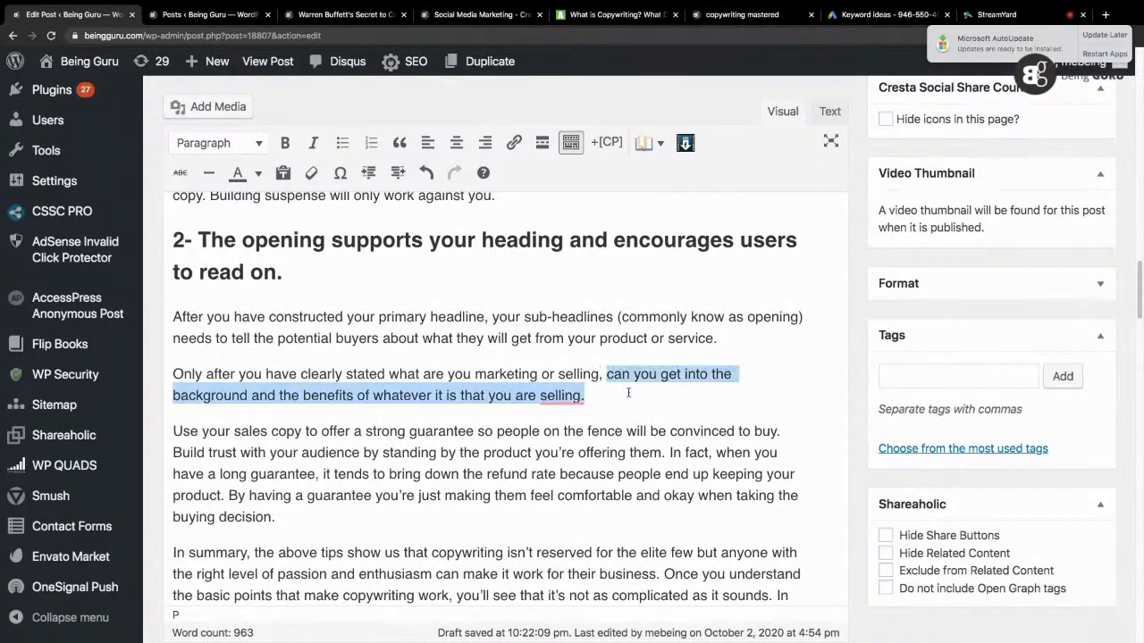
{"action": "key", "text": "BackSpace"}
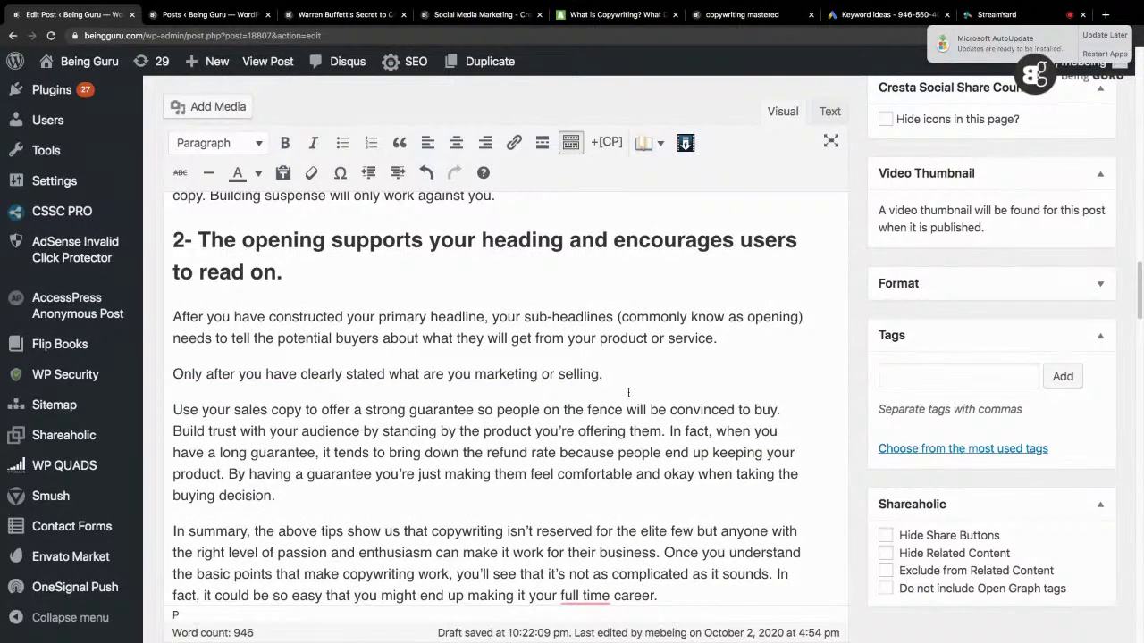
{"action": "left_click", "coordinate": [389, 374], "text": "shift"}
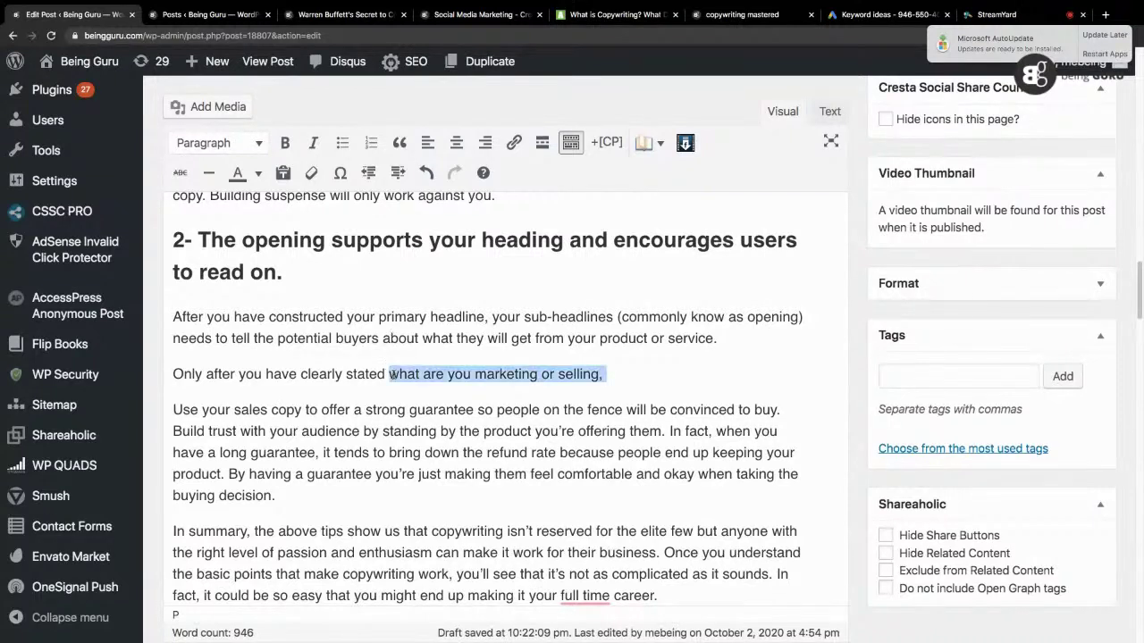
{"action": "type", "text": "what is you"}
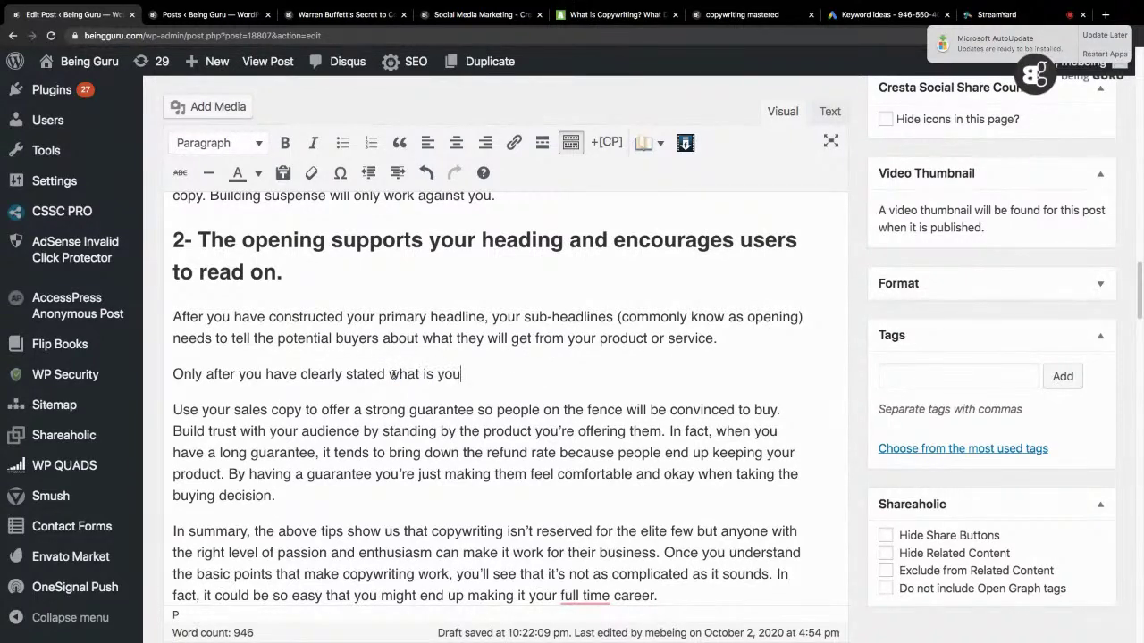
{"action": "type", "text": "r business pro"}
{"action": "key", "text": "BackSpace"}
{"action": "key", "text": "BackSpace"}
{"action": "type", "text": "la"}
{"action": "key", "text": "BackSpace"}
{"action": "key", "text": "BackSpace"}
{"action": "type", "text": "urpose "}
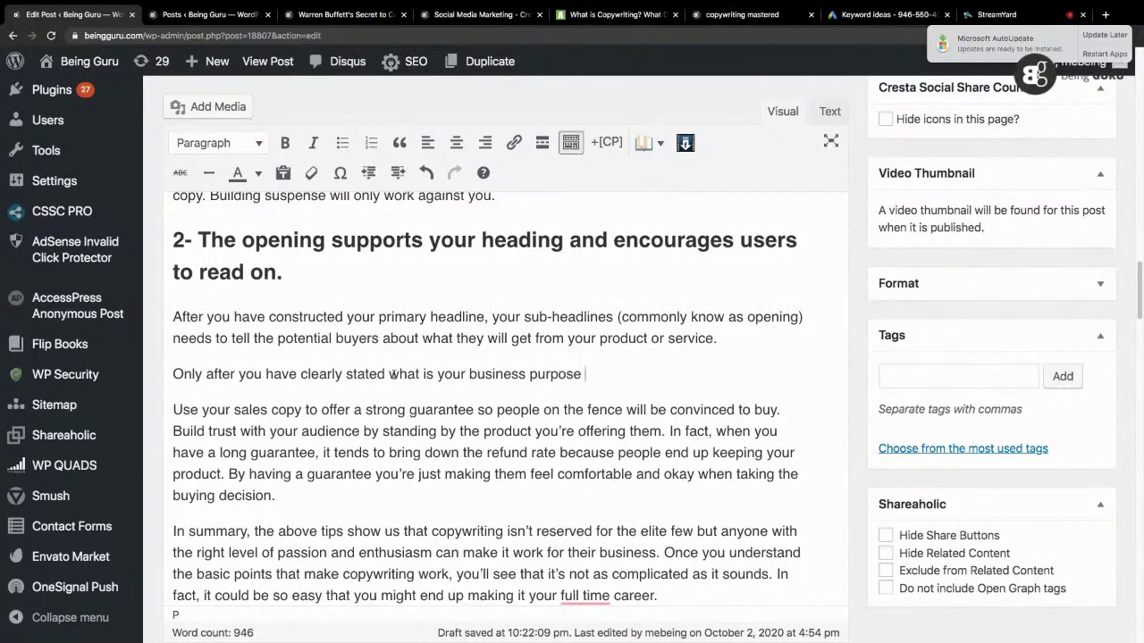
{"action": "type", "text": "and how the user's will benefit f"}
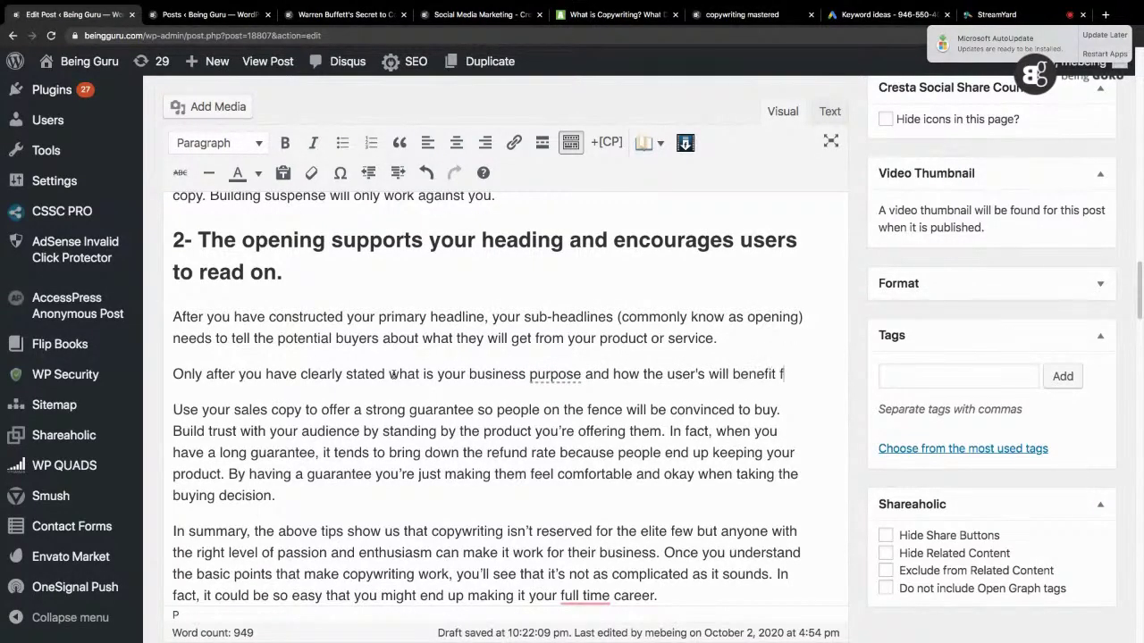
{"action": "type", "text": "from your offer"}
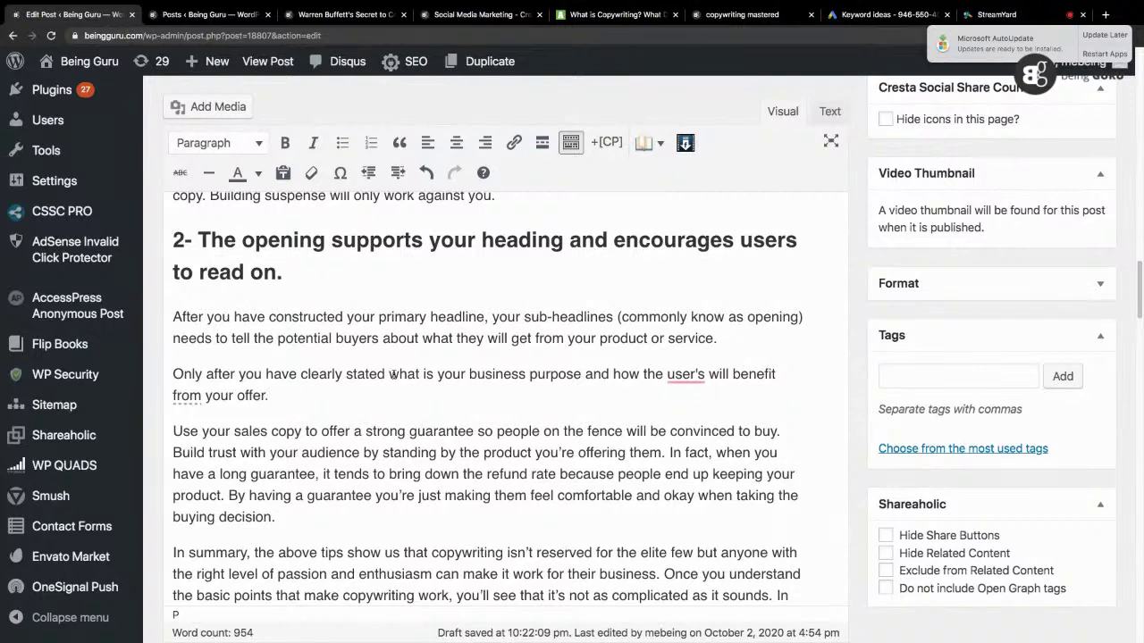
Step: End the sentence and add "You need to focus on the next part and that is giving a strong guarantee." to the "Only after" paragraph
{"action": "type", "text": ". You need o"}
{"action": "key", "text": "BackSpace"}
{"action": "type", "text": "nee"}
{"action": "key", "text": "BackSpace"}
{"action": "key", "text": "BackSpace"}
{"action": "key", "text": "BackSpace"}
{"action": "type", "text": "to de"}
{"action": "key", "text": "BackSpace"}
{"action": "key", "text": "BackSpace"}
{"action": "type", "text": "focus on the next part and that is"}
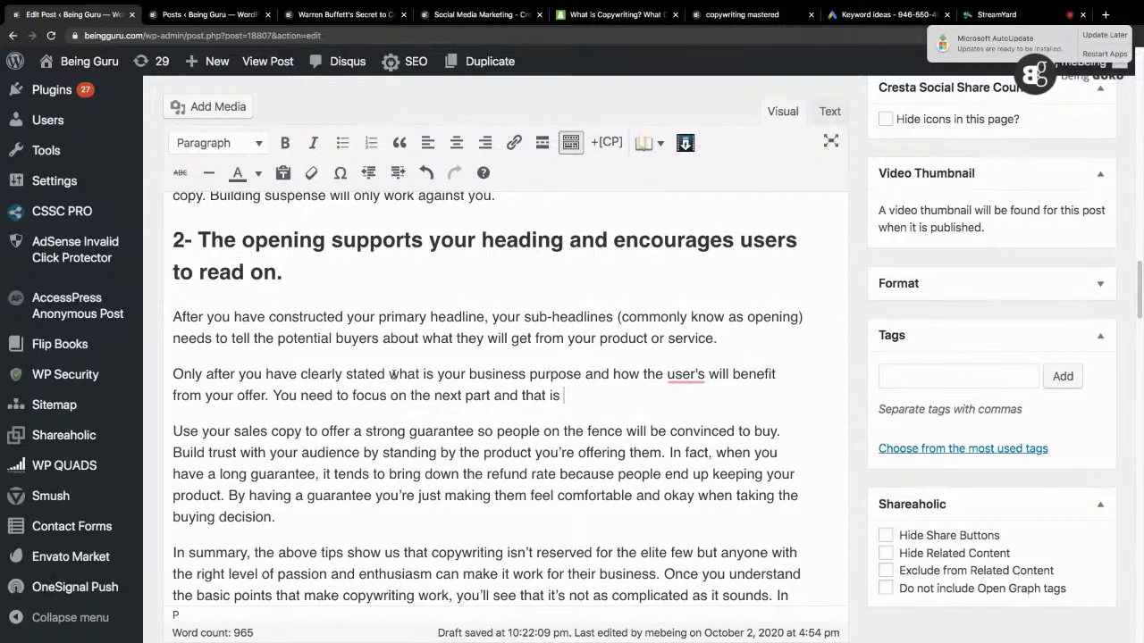
{"action": "type", "text": "giving"}
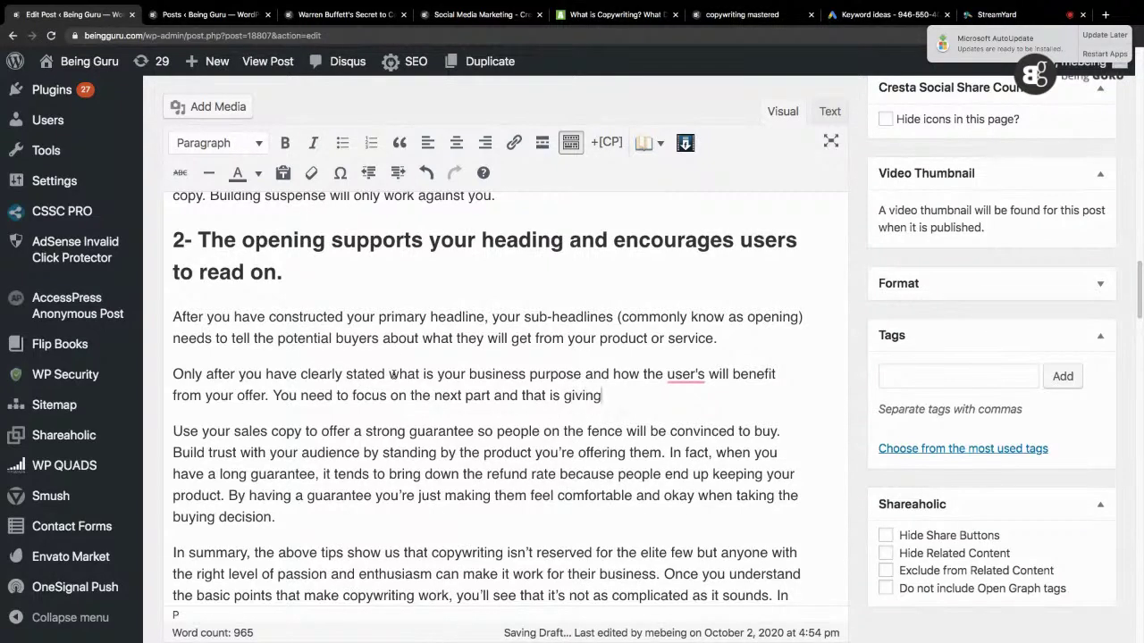
{"action": "type", "text": " a strong guarantee."}
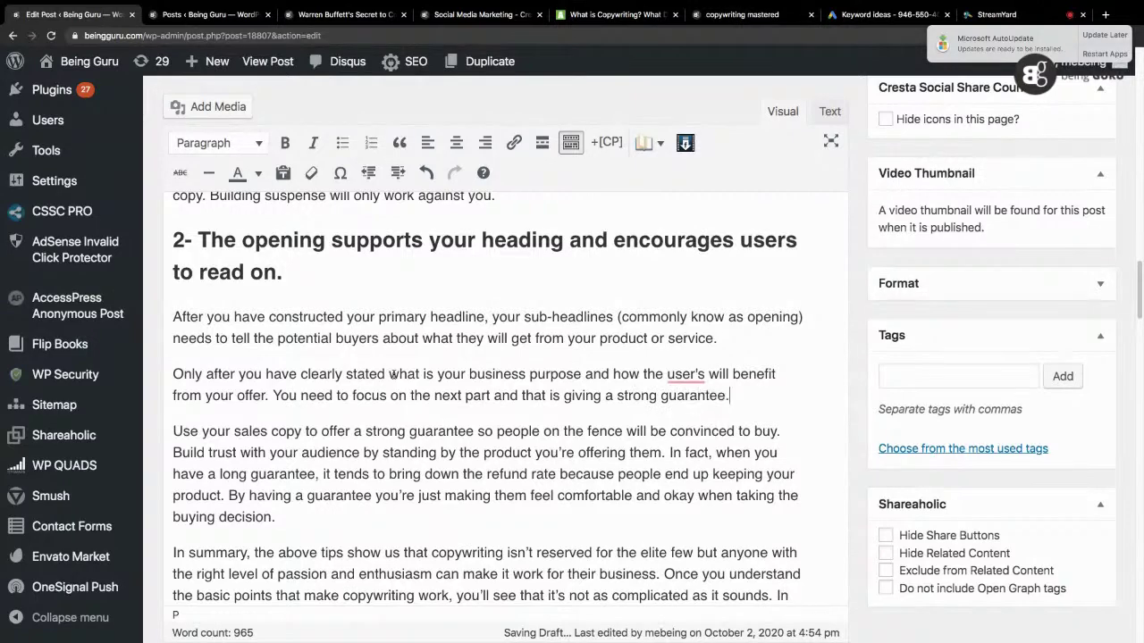
Step: Add a new paragraph reading "3- Testimonials" between the "Only after" and "Use your sales copy" paragraphs
{"action": "key", "text": "Return"}
{"action": "type", "text": "3"}
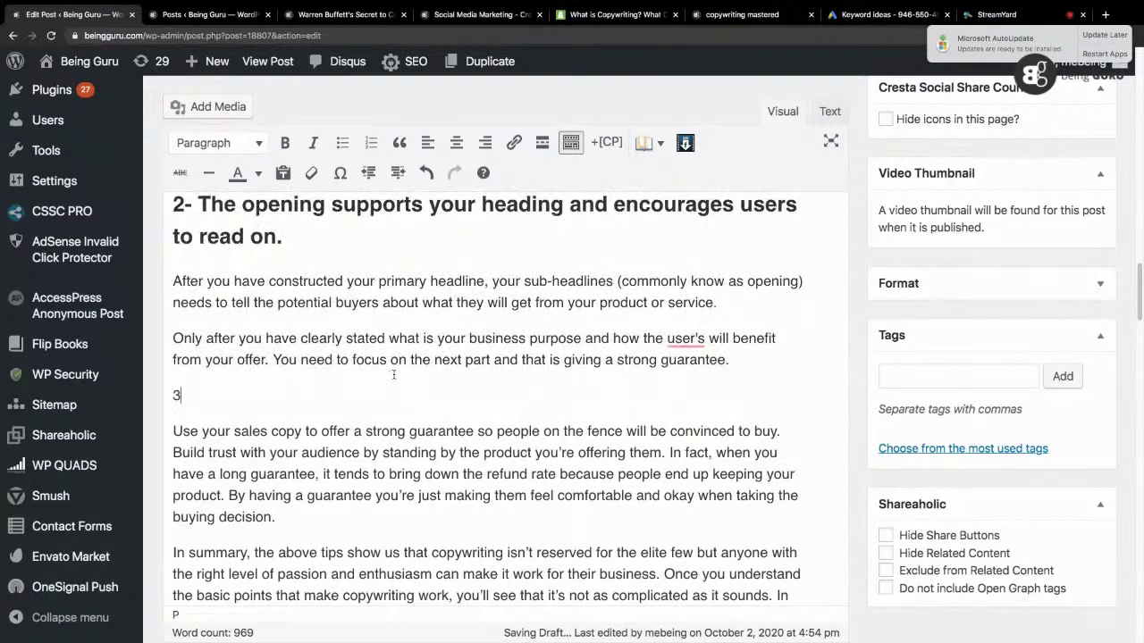
{"action": "type", "text": "- Srong"}
{"action": "key", "text": "BackSpace"}
{"action": "key", "text": "BackSpace"}
{"action": "key", "text": "BackSpace"}
{"action": "key", "text": "BackSpace"}
{"action": "type", "text": "tong"}
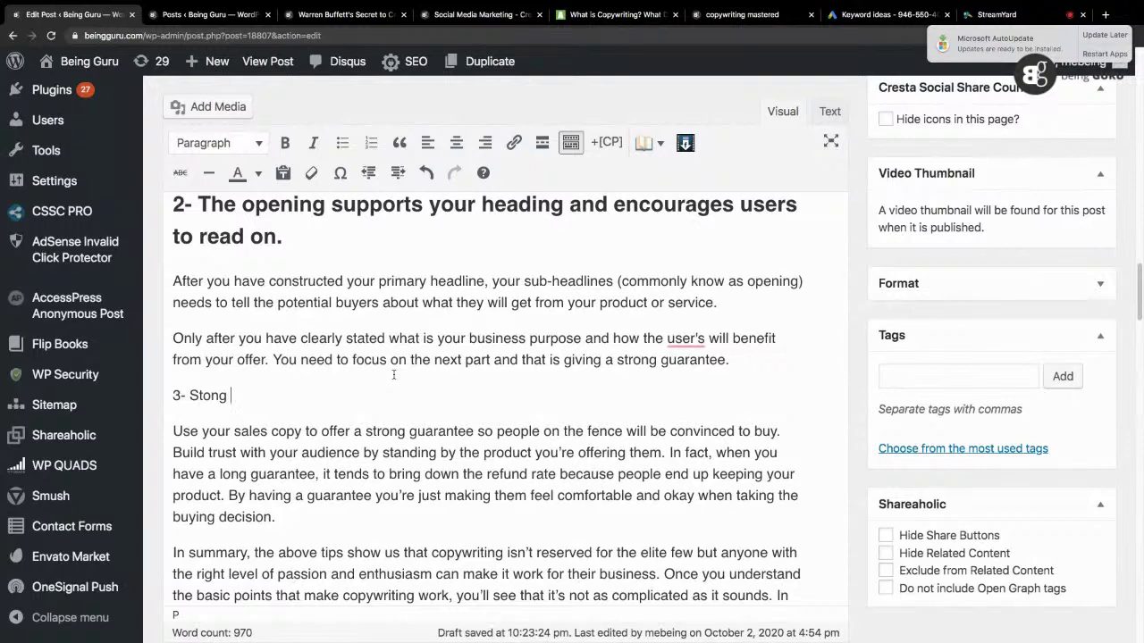
{"action": "key", "text": "BackSpace"}
{"action": "key", "text": "BackSpace"}
{"action": "key", "text": "BackSpace"}
{"action": "key", "text": "BackSpace"}
{"action": "key", "text": "BackSpace"}
{"action": "type", "text": "Testimonials"}
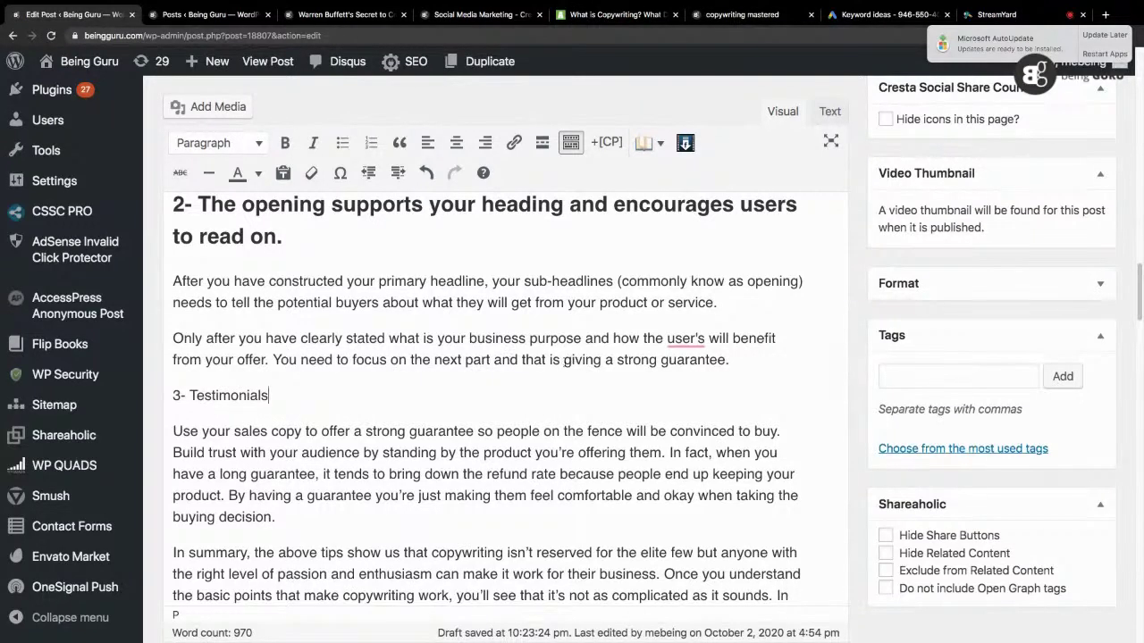
Step: Replace "giving a strong guarantee." after "that is" with ", showing some success stories."
{"action": "left_click_drag", "start_coordinate": [563, 363], "coordinate": [725, 366]}
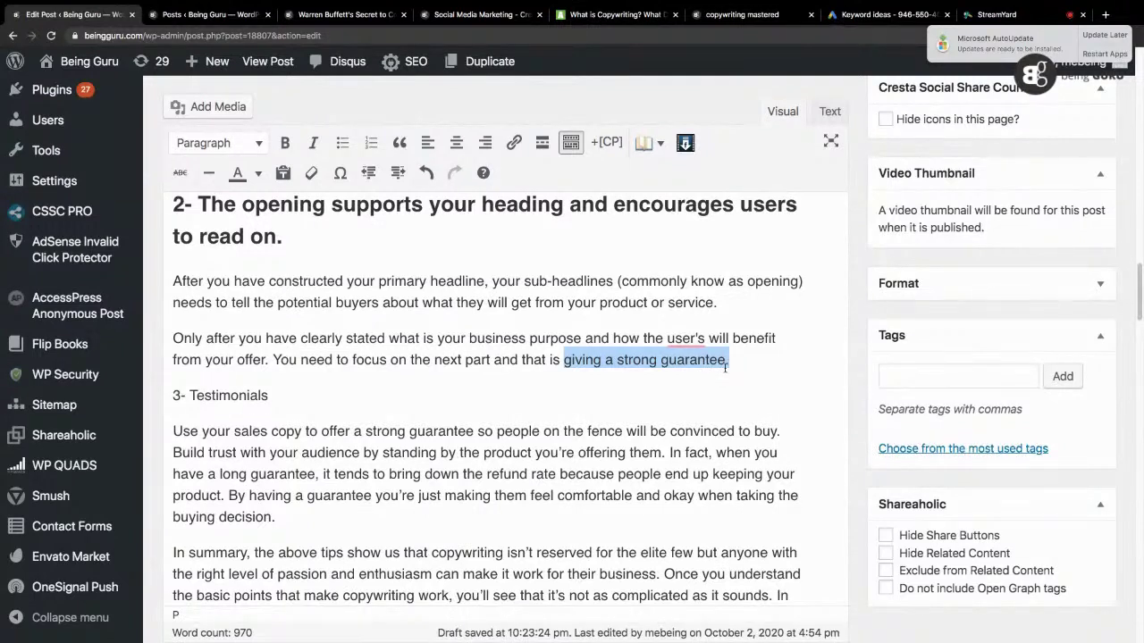
{"action": "key", "text": "BackSpace"}
{"action": "type", "text": "showing so"}
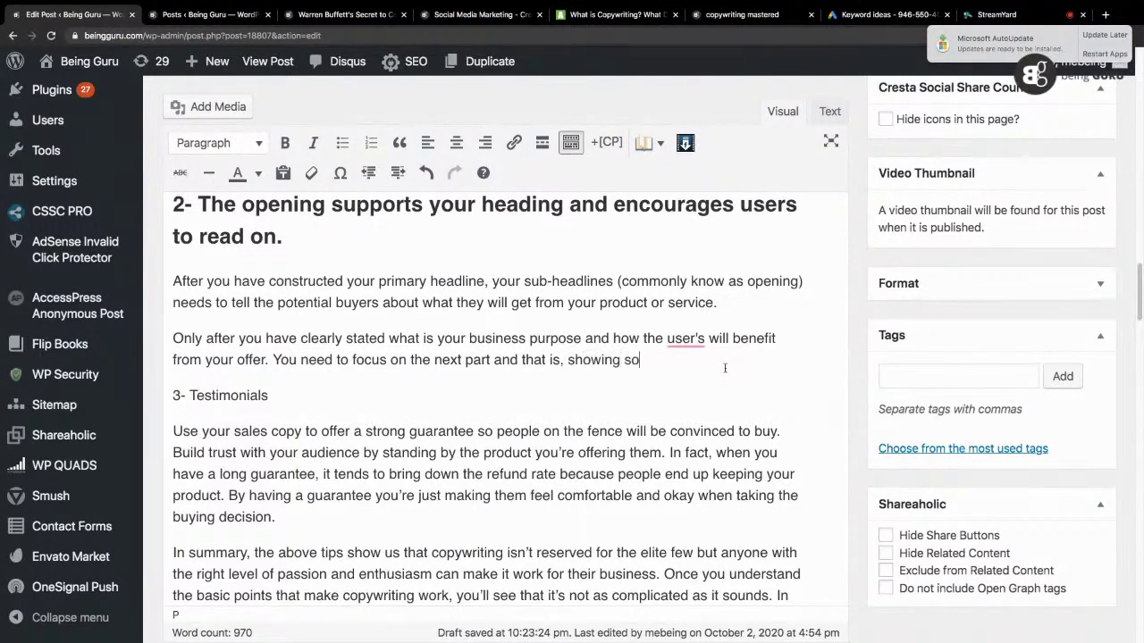
{"action": "type", "text": "me success stories."}
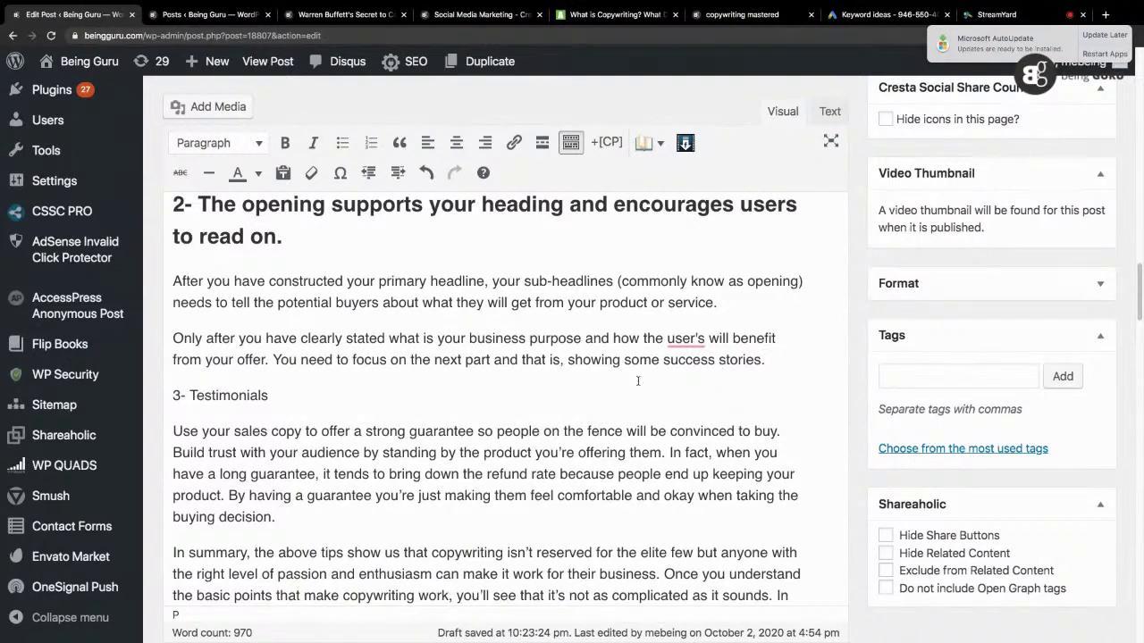
Step: Format the "3- Testimonials" line as Heading 2 and accept the correction of "user's" to "users"
{"action": "left_click", "coordinate": [285, 401]}
{"action": "left_click", "coordinate": [217, 145]}
{"action": "left_click", "coordinate": [267, 245]}
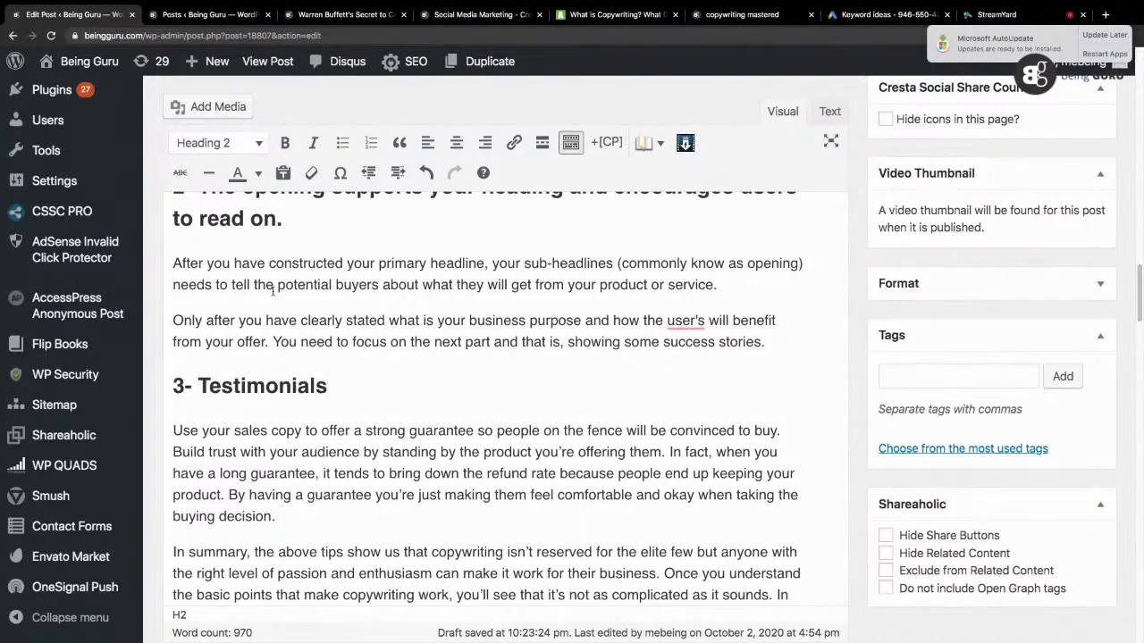
{"action": "mouse_move", "coordinate": [685, 322]}
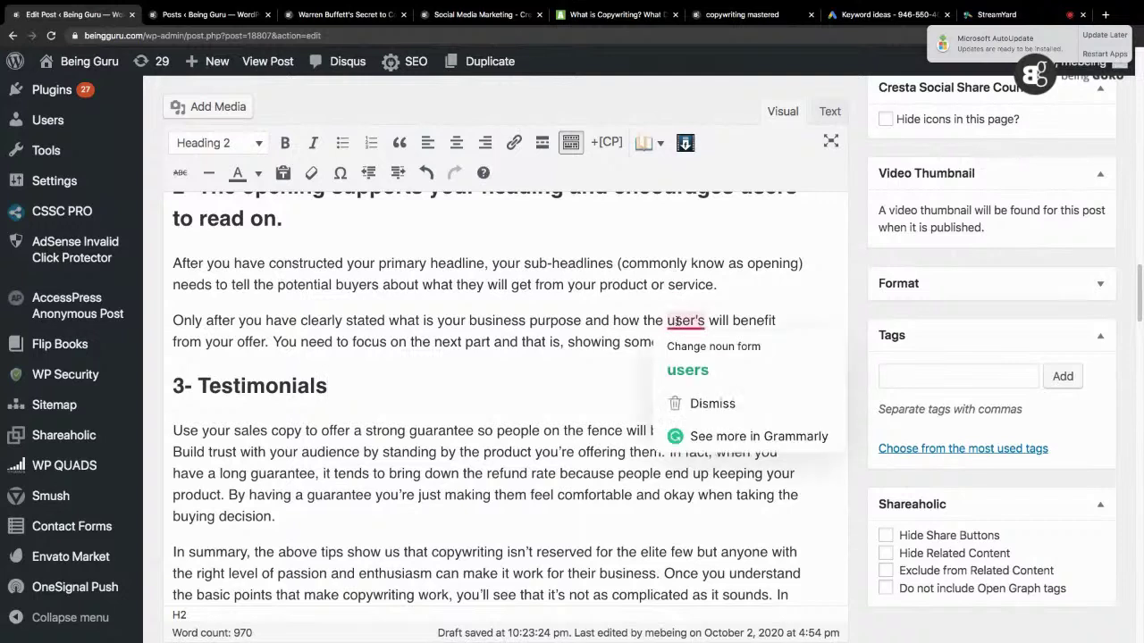
{"action": "left_click", "coordinate": [687, 370]}
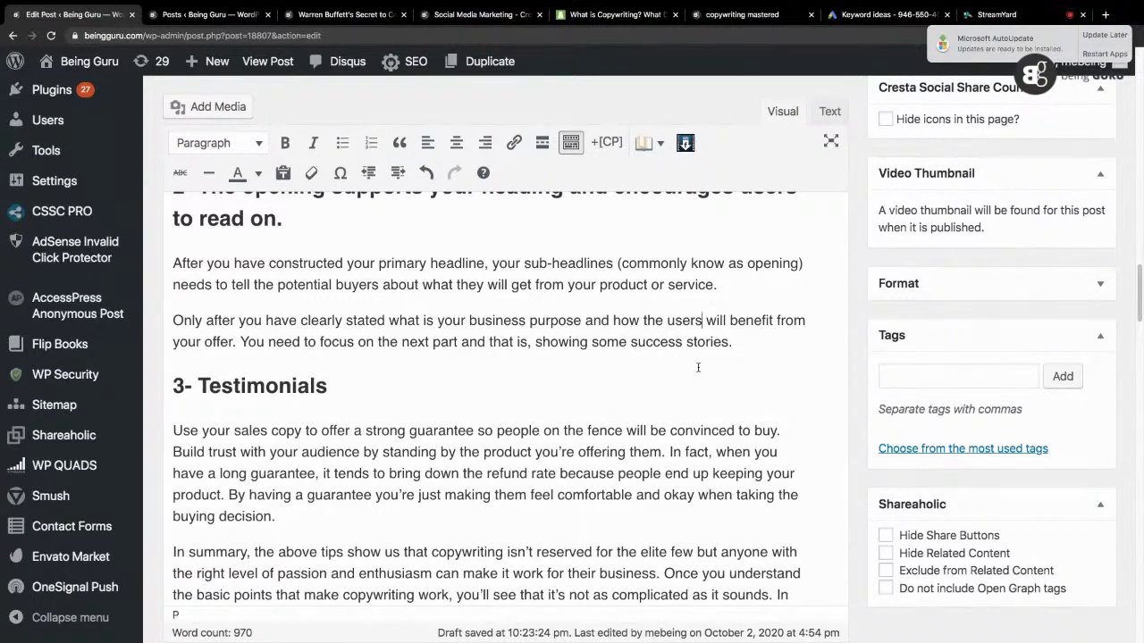
Step: Under the Testimonials heading, write "Testimonials convince readers to try your product and service since so many people are praising your business."
{"action": "left_click", "coordinate": [502, 392]}
{"action": "key", "text": "Return"}
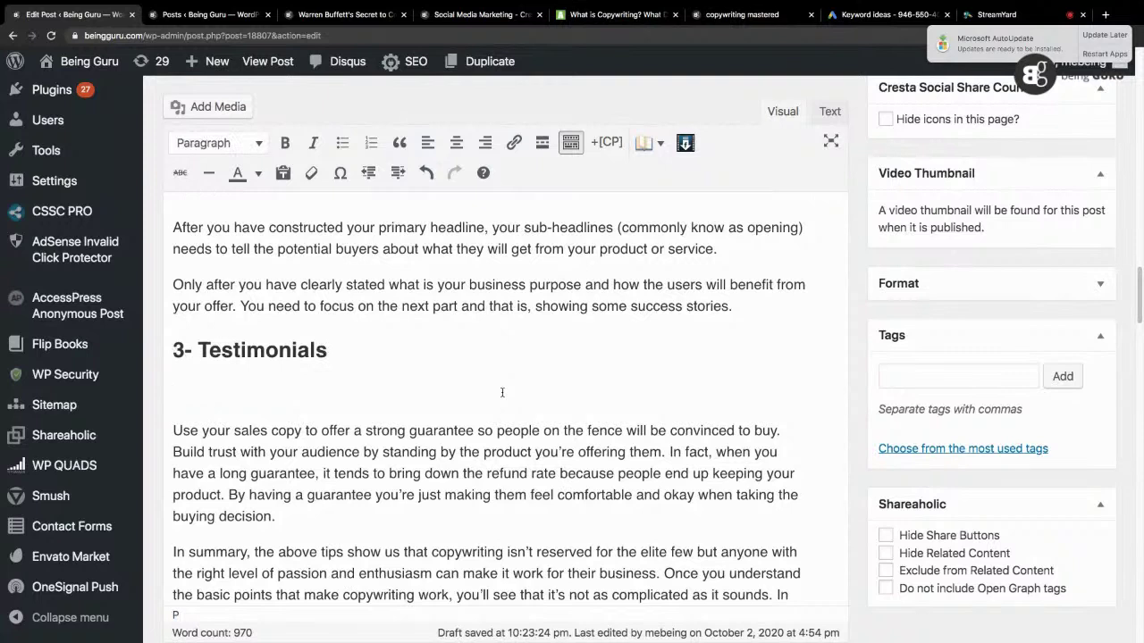
{"action": "type", "text": "Testimomn"}
{"action": "key", "text": "BackSpace"}
{"action": "key", "text": "BackSpace"}
{"action": "type", "text": "nials convince "}
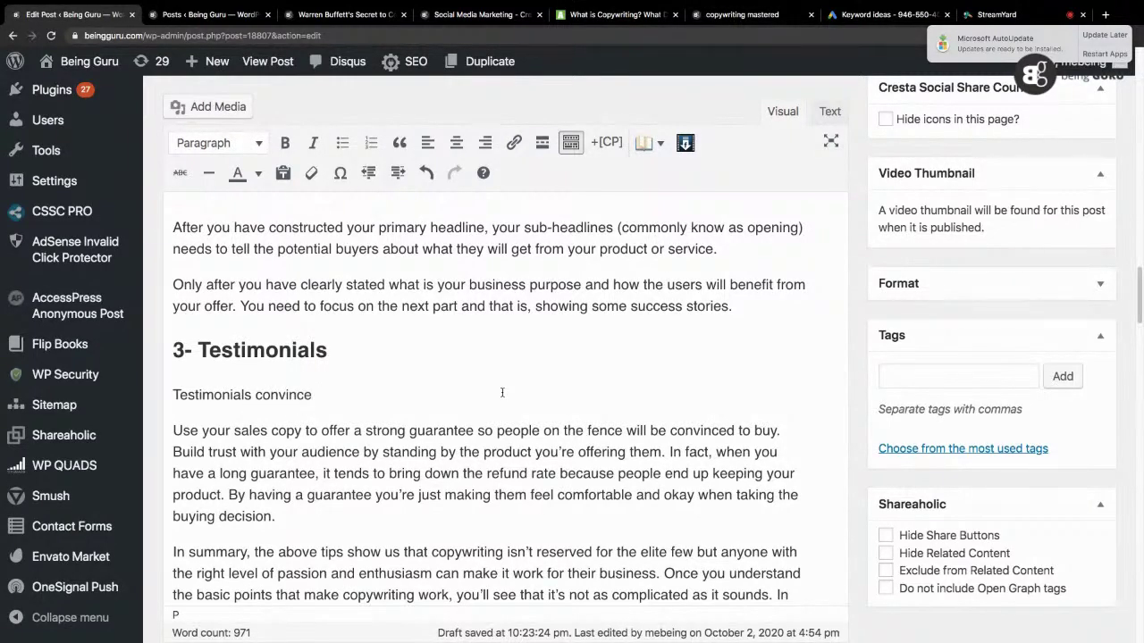
{"action": "type", "text": "readers to "}
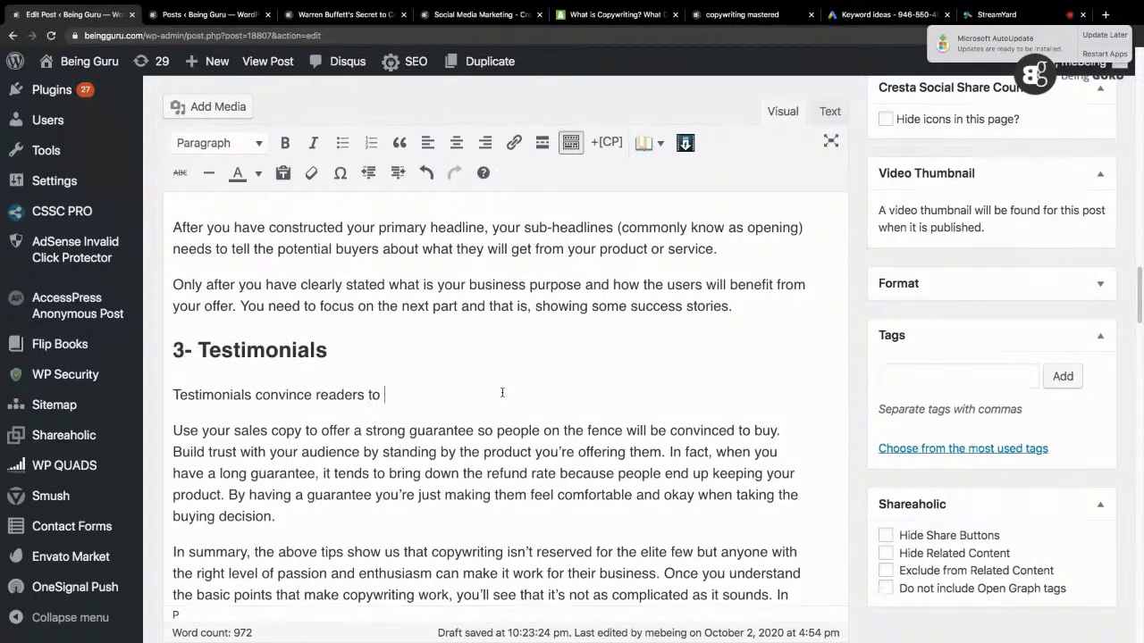
{"action": "type", "text": "try your product and service since ma"}
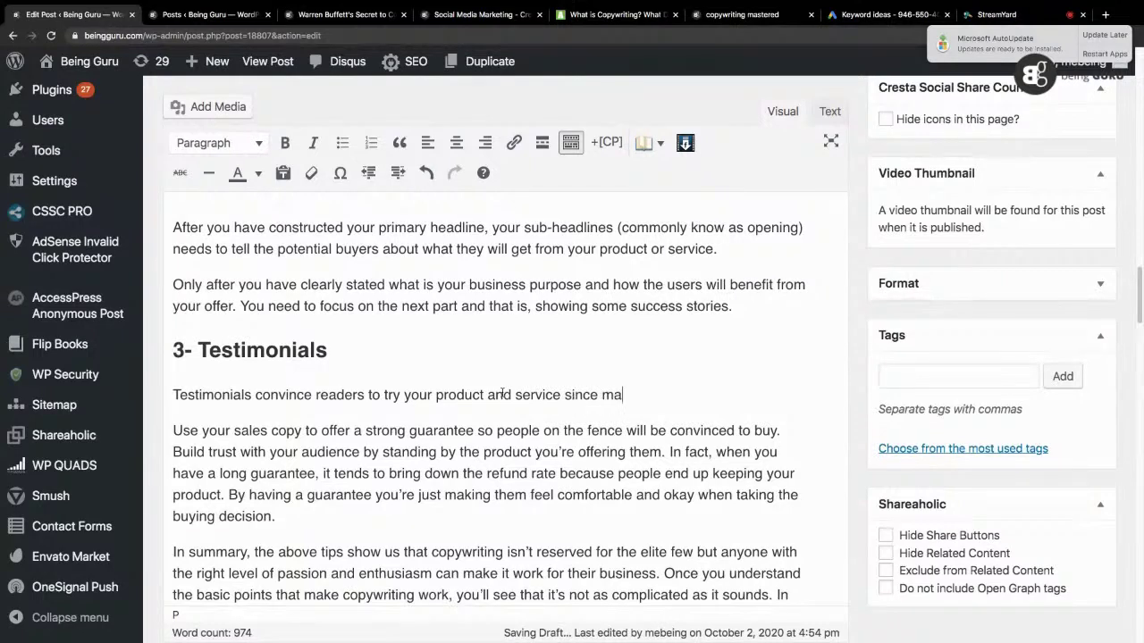
{"action": "key", "text": "BackSpace"}
{"action": "key", "text": "BackSpace"}
{"action": "type", "text": "so many people are praising yo"}
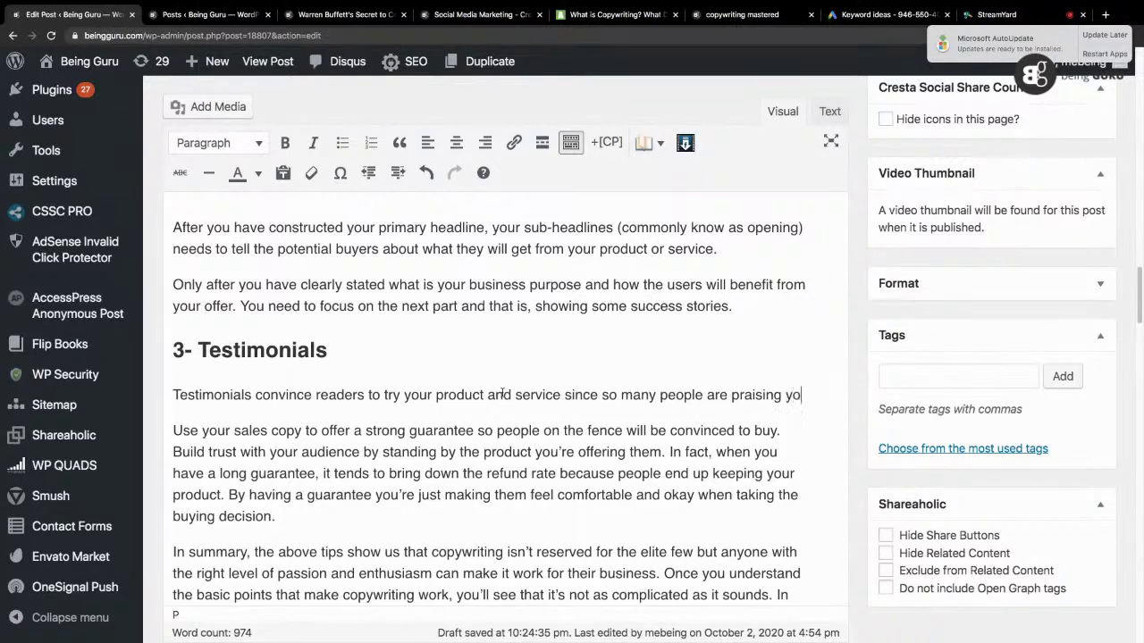
{"action": "type", "text": "ur business. A tes"}
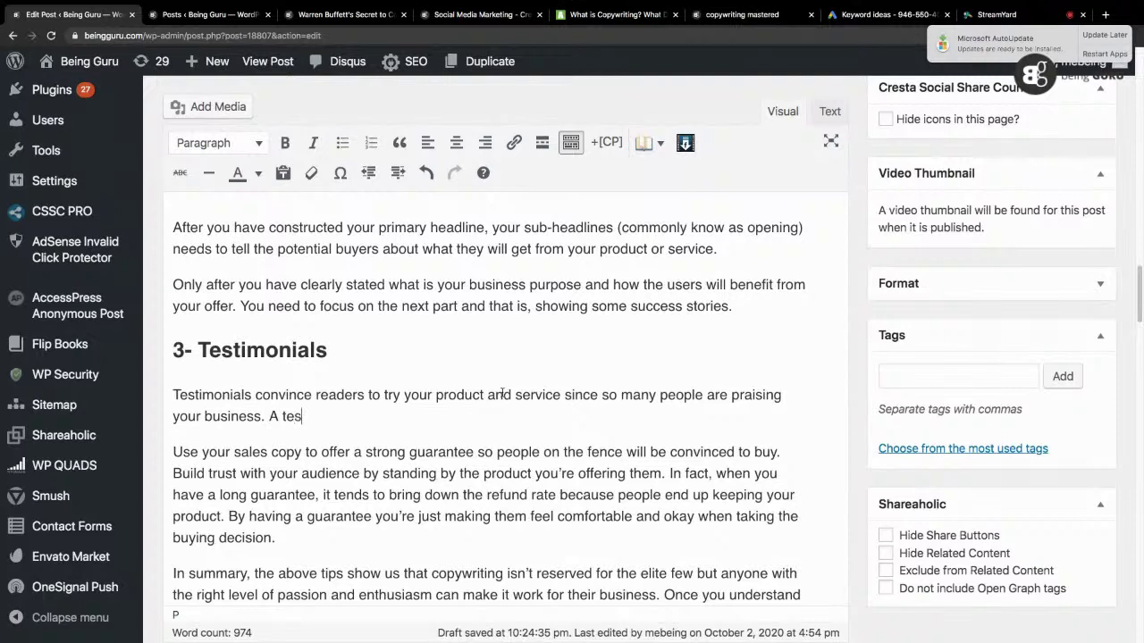
Step: Complete the next sentence as "A testimonial from a known celebrity could well prove to be instrumental in cementing a decision on the spot."
{"action": "type", "text": "timonial co"}
{"action": "key", "text": "BackSpace"}
{"action": "key", "text": "BackSpace"}
{"action": "type", "text": "from a kn"}
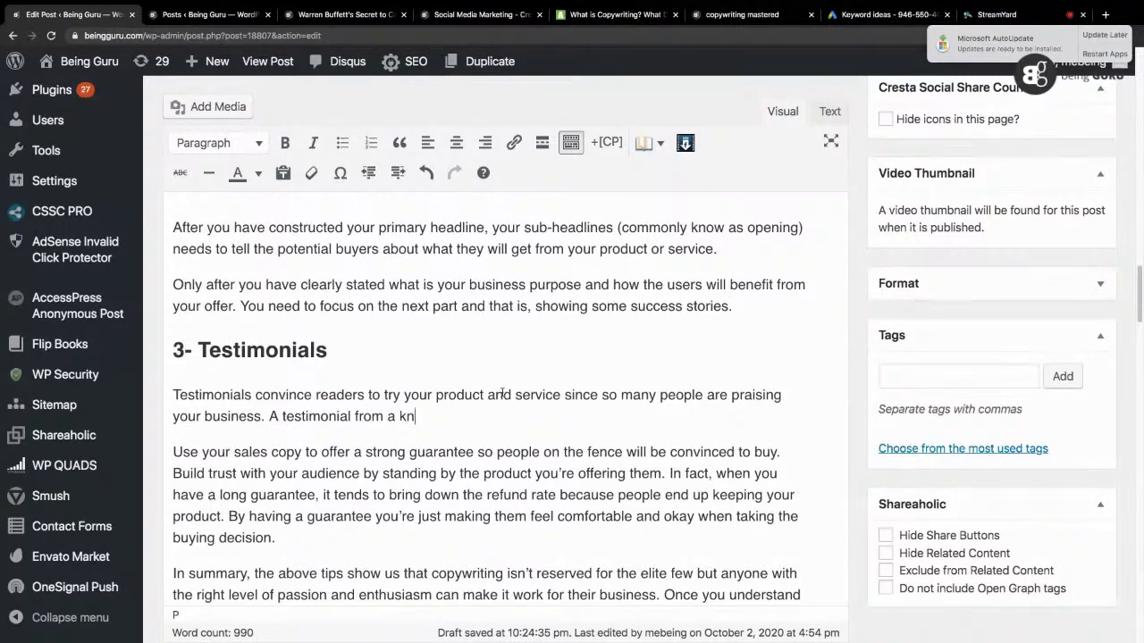
{"action": "type", "text": "own celebrir"}
{"action": "key", "text": "BackSpace"}
{"action": "type", "text": "ty c"}
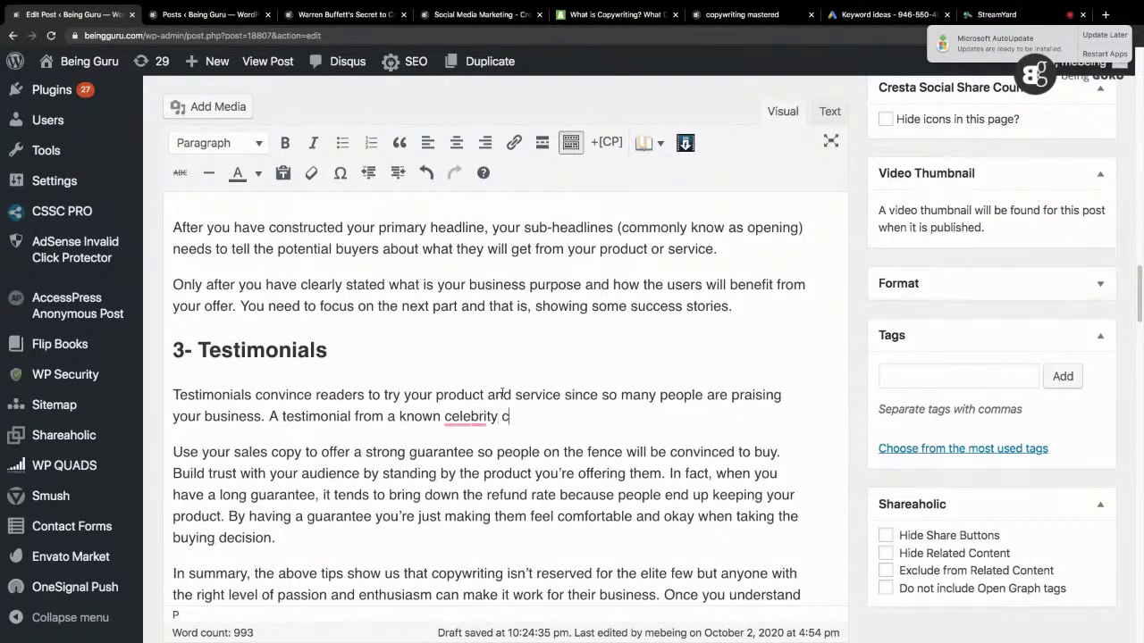
{"action": "type", "text": "ould well prov "}
{"action": "type", "text": "e e to"}
{"action": "key", "text": "BackSpace"}
{"action": "key", "text": "BackSpace"}
{"action": "key", "text": "BackSpace"}
{"action": "key", "text": "BackSpace"}
{"action": "key", "text": "BackSpace"}
{"action": "type", "text": "to be "}
{"action": "type", "text": "an"}
{"action": "key", "text": "BackSpace"}
{"action": "key", "text": "BackSpace"}
{"action": "key", "text": "BackSpace"}
{"action": "type", "text": "ins"}
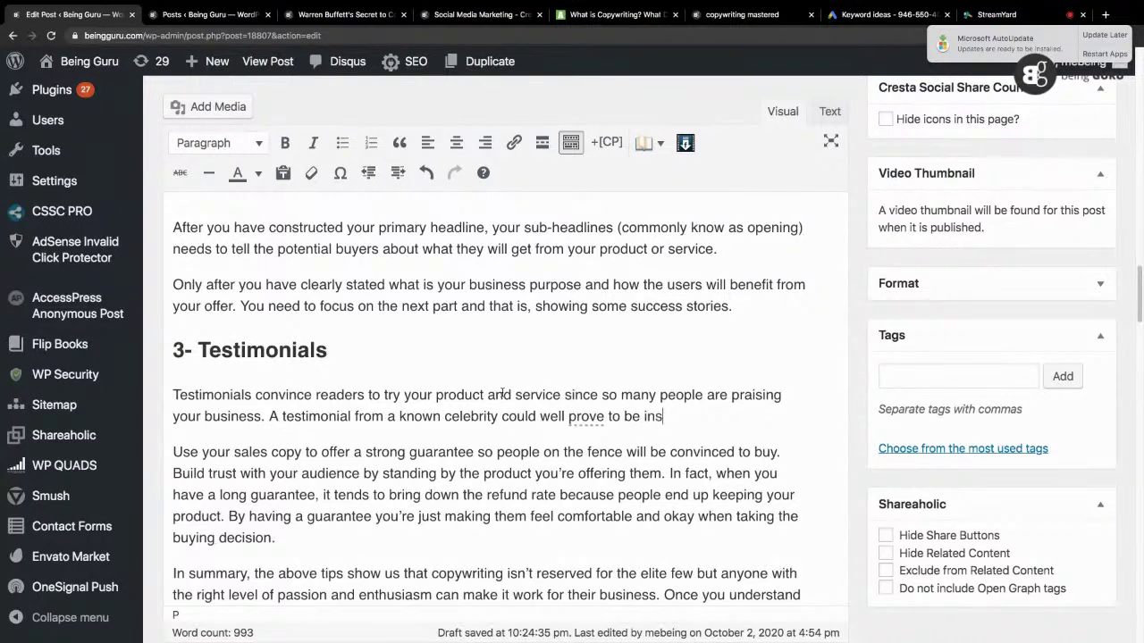
{"action": "type", "text": "trumental in ceme"}
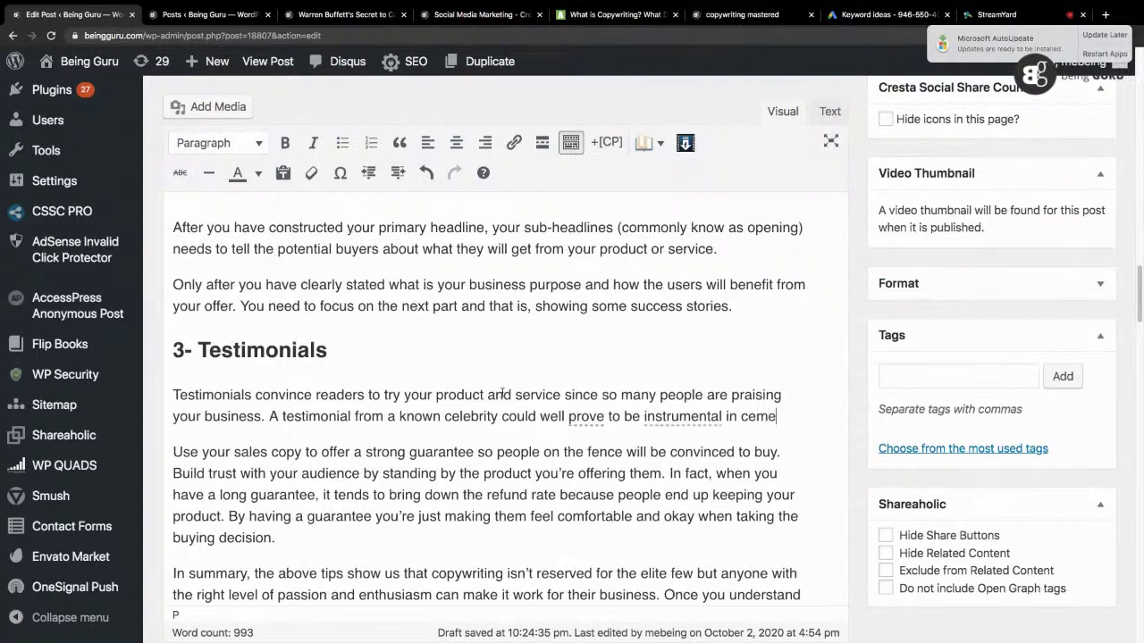
{"action": "type", "text": "nting"}
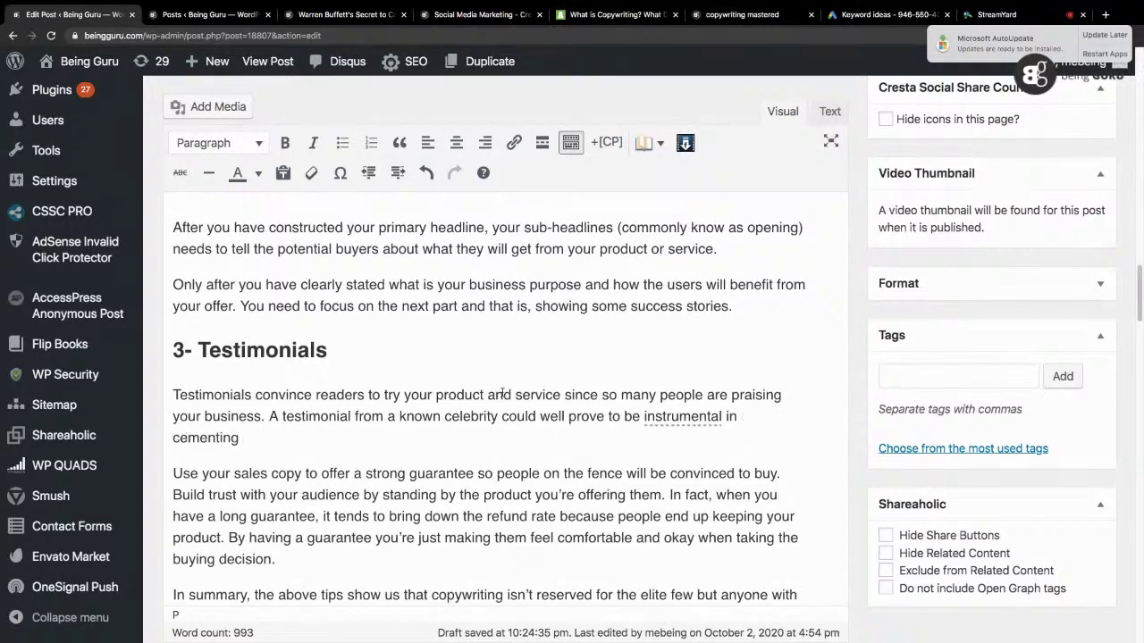
{"action": "type", "text": " a dec"}
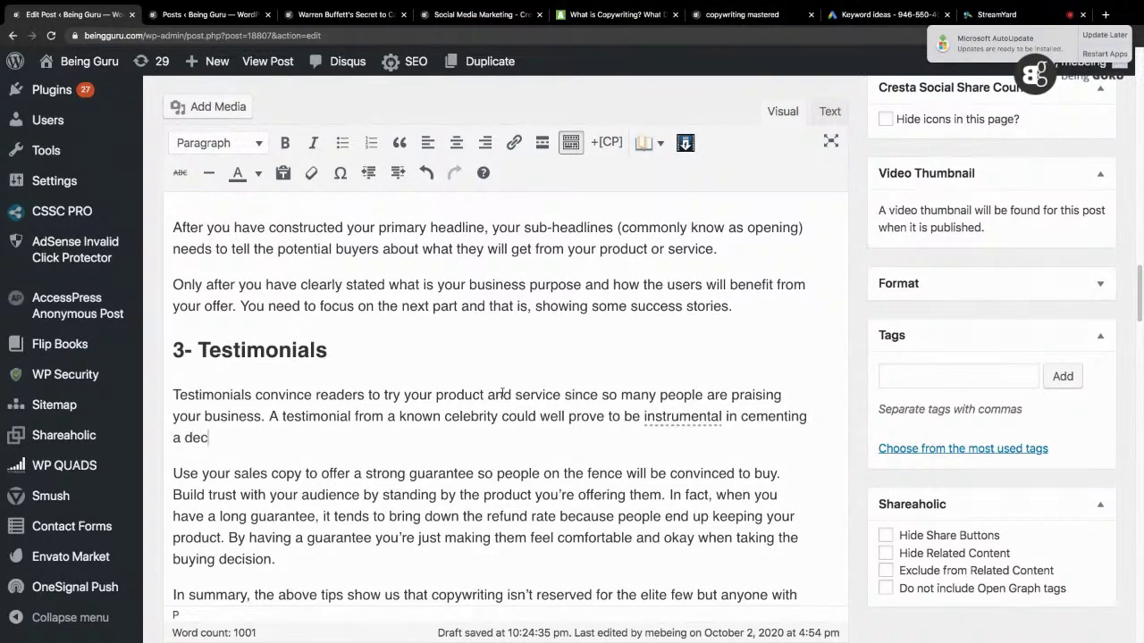
{"action": "type", "text": "ision on the spot."}
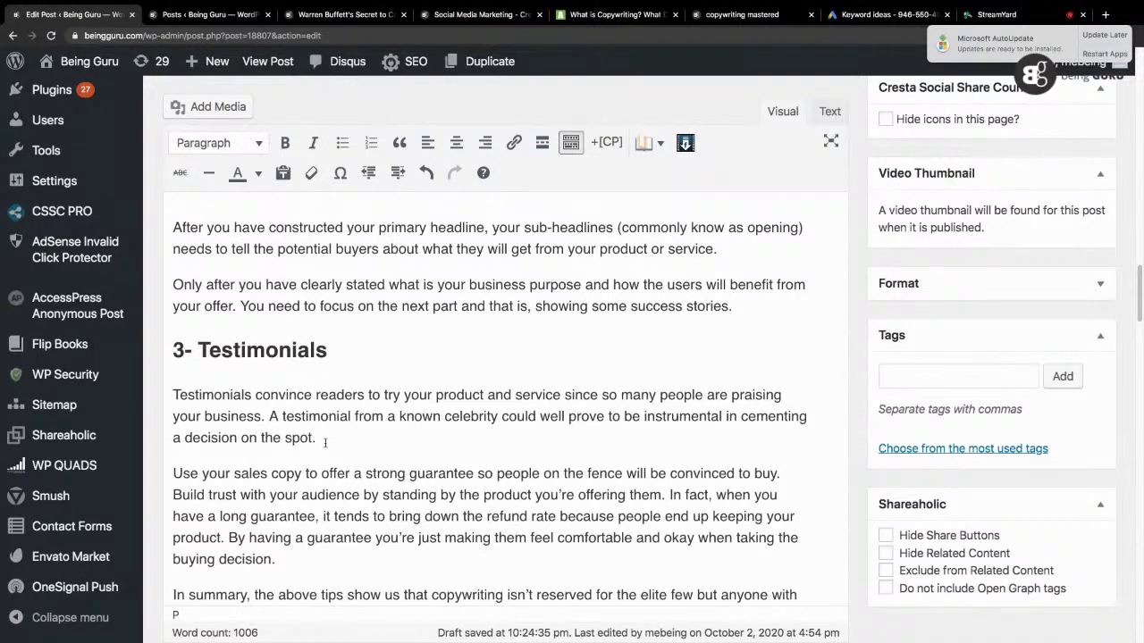
Step: Add "4- Build Trust:" as a Heading 2 below the testimonials paragraph and append a colon to the "3- Testimonials" heading
{"action": "key", "text": "Return"}
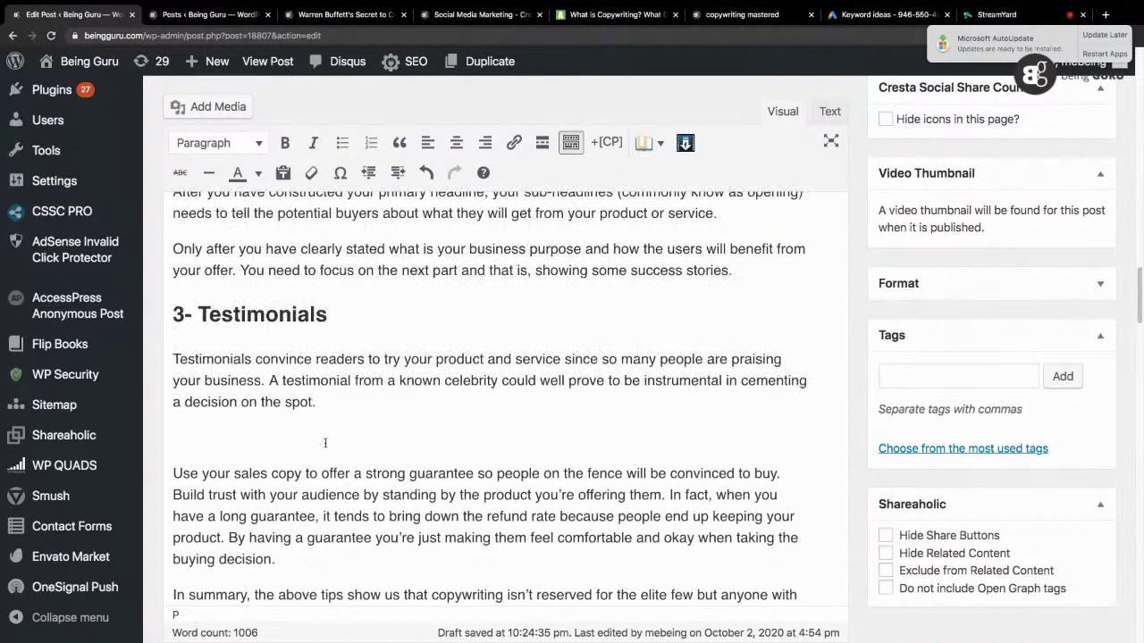
{"action": "type", "text": "4- Build Trust:"}
{"action": "left_click", "coordinate": [394, 305]}
{"action": "type", "text": ":"}
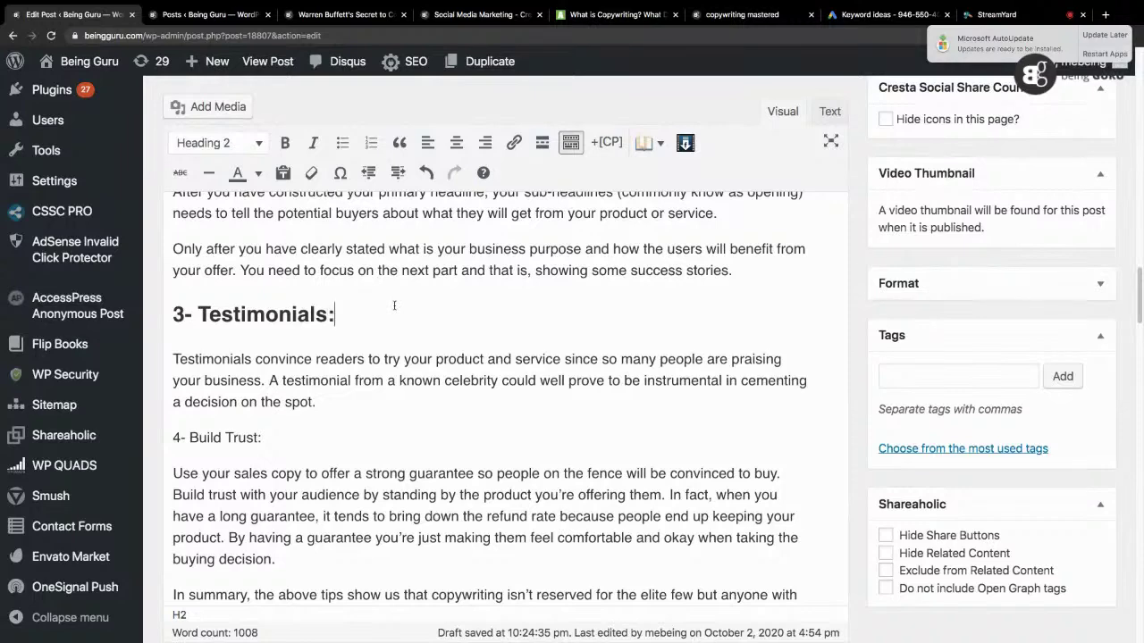
{"action": "left_click", "coordinate": [294, 432]}
{"action": "left_click", "coordinate": [246, 154]}
{"action": "left_click", "coordinate": [233, 245]}
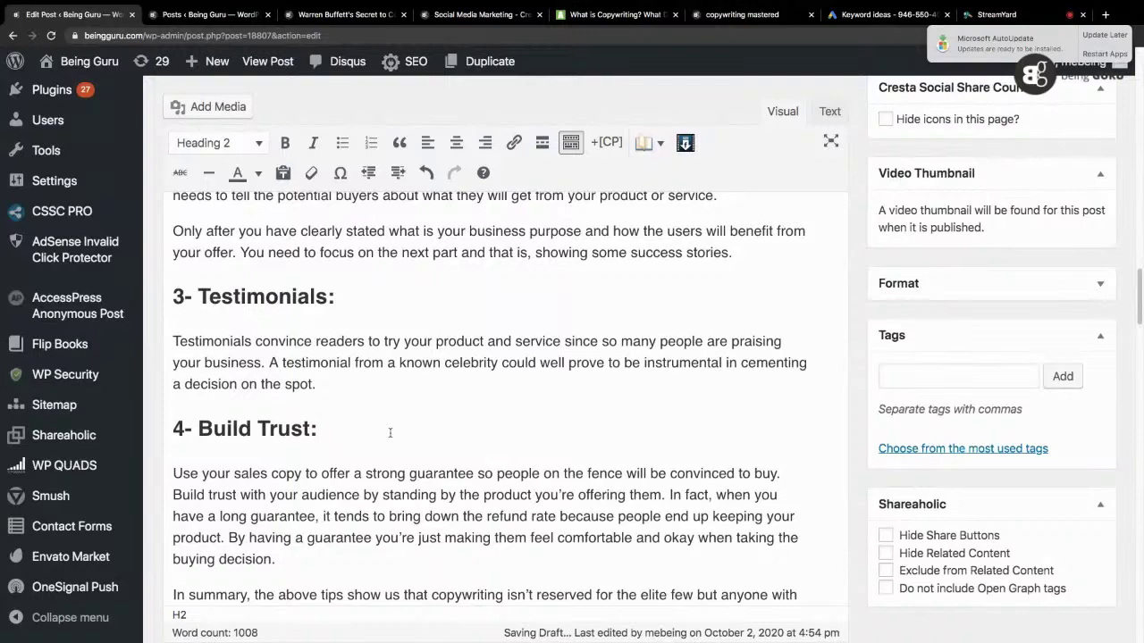
Step: In the section 2 heading, replace "read on" with "learn more about your product"
{"action": "left_click_drag", "start_coordinate": [1139, 298], "coordinate": [1141, 80]}
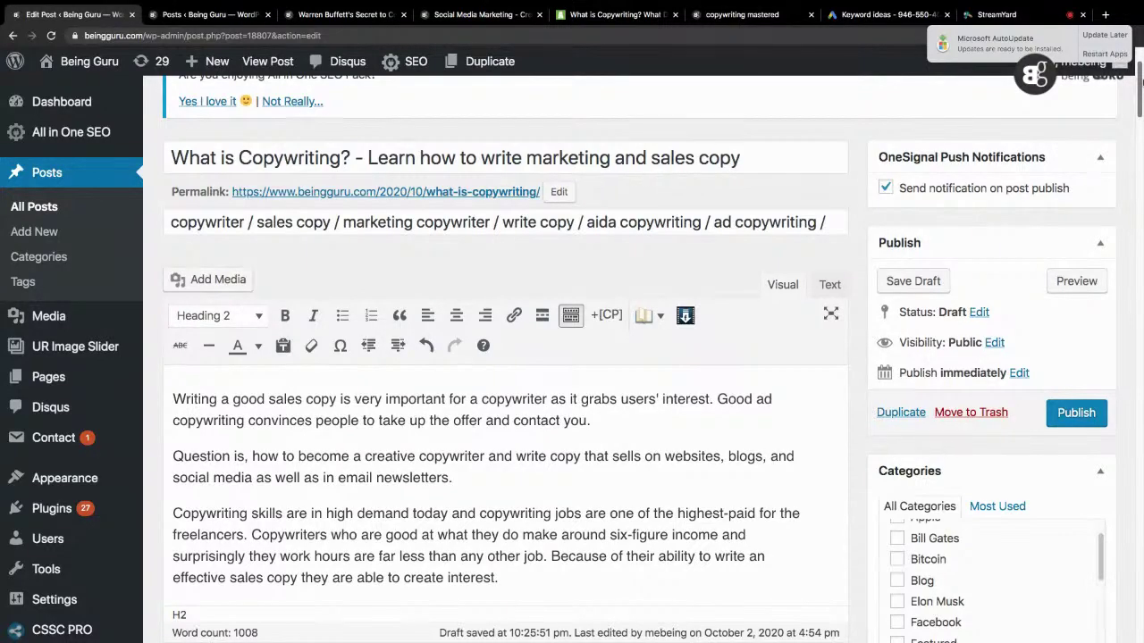
{"action": "left_click_drag", "start_coordinate": [1141, 80], "coordinate": [1141, 275]}
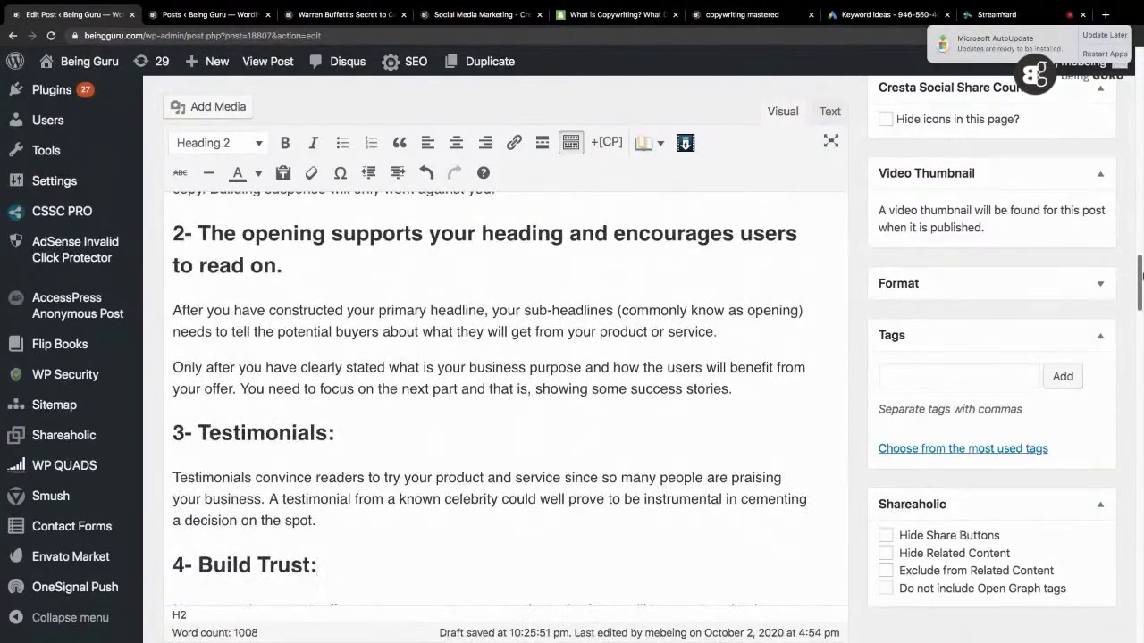
{"action": "left_click_drag", "start_coordinate": [199, 259], "coordinate": [278, 265]}
{"action": "type", "text": "learn more abou"}
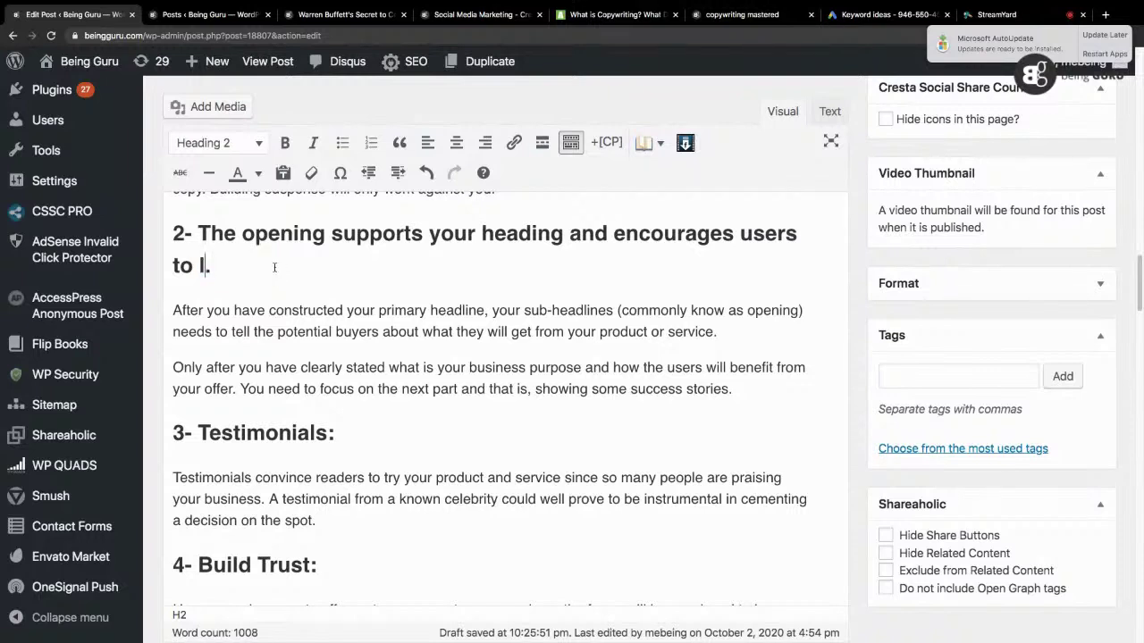
{"action": "type", "text": "t your product"}
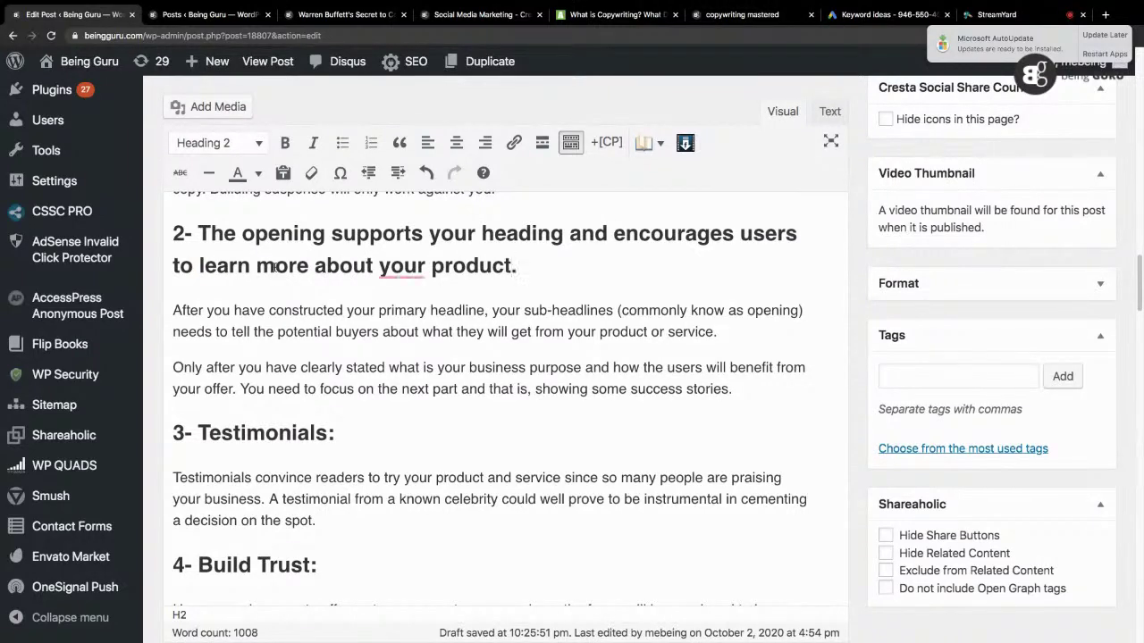
Step: Replace the flagged word "your" before "product" in the section 2 heading with "the"
{"action": "mouse_move", "coordinate": [391, 269]}
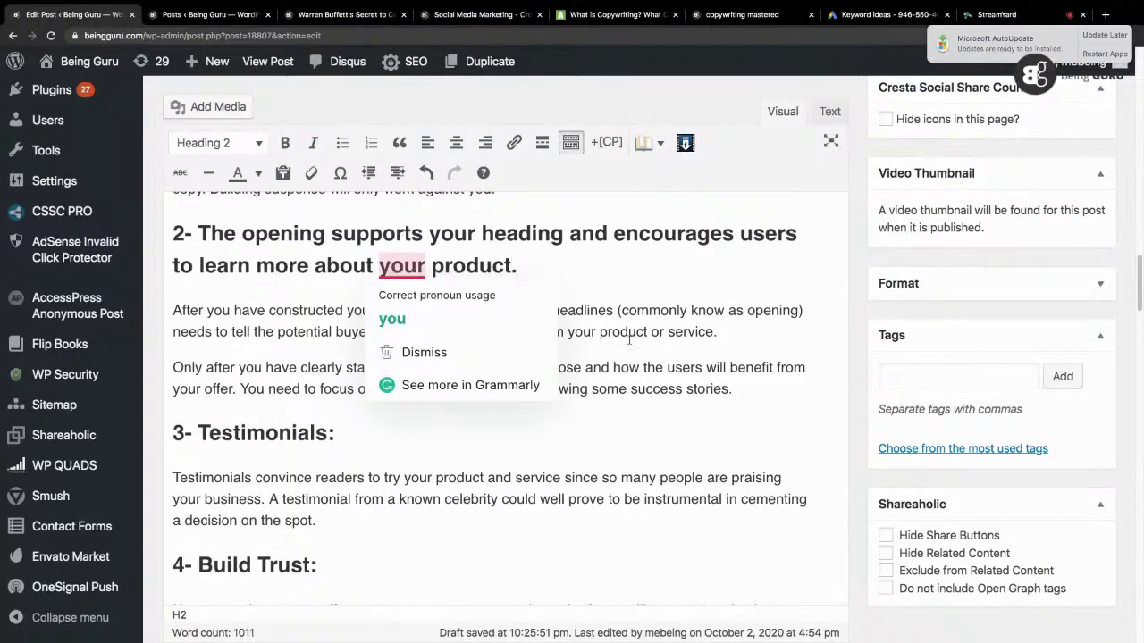
{"action": "key", "text": "Down"}
{"action": "key", "text": "Down"}
{"action": "key", "text": "Down"}
{"action": "key", "text": "Down"}
{"action": "key", "text": "Down"}
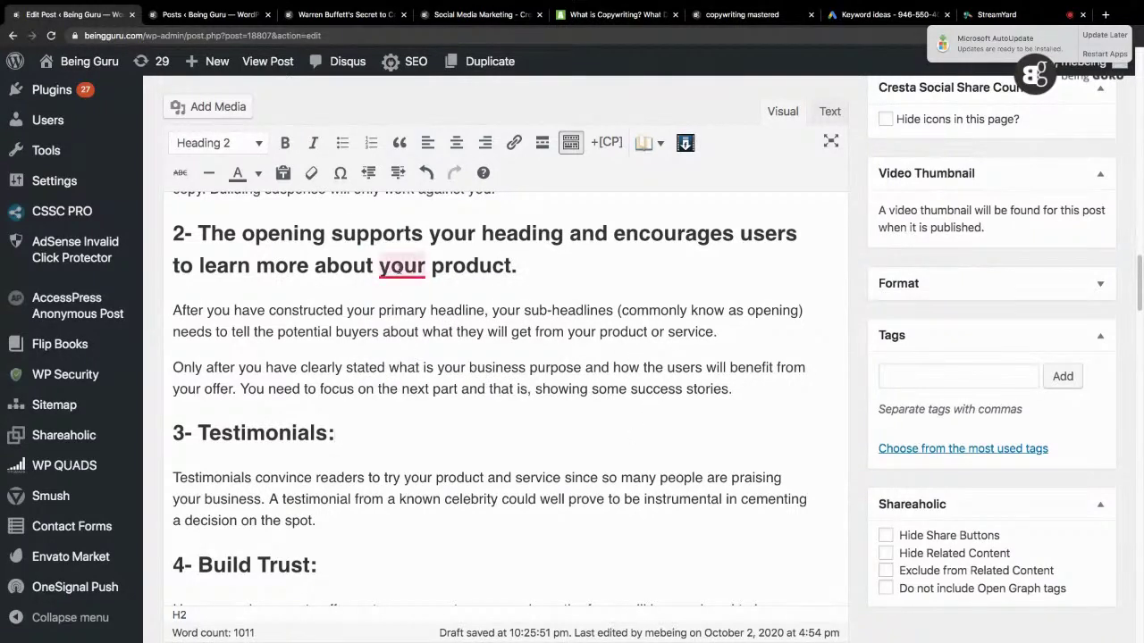
{"action": "double_click", "coordinate": [401, 266]}
{"action": "type", "text": "the"}
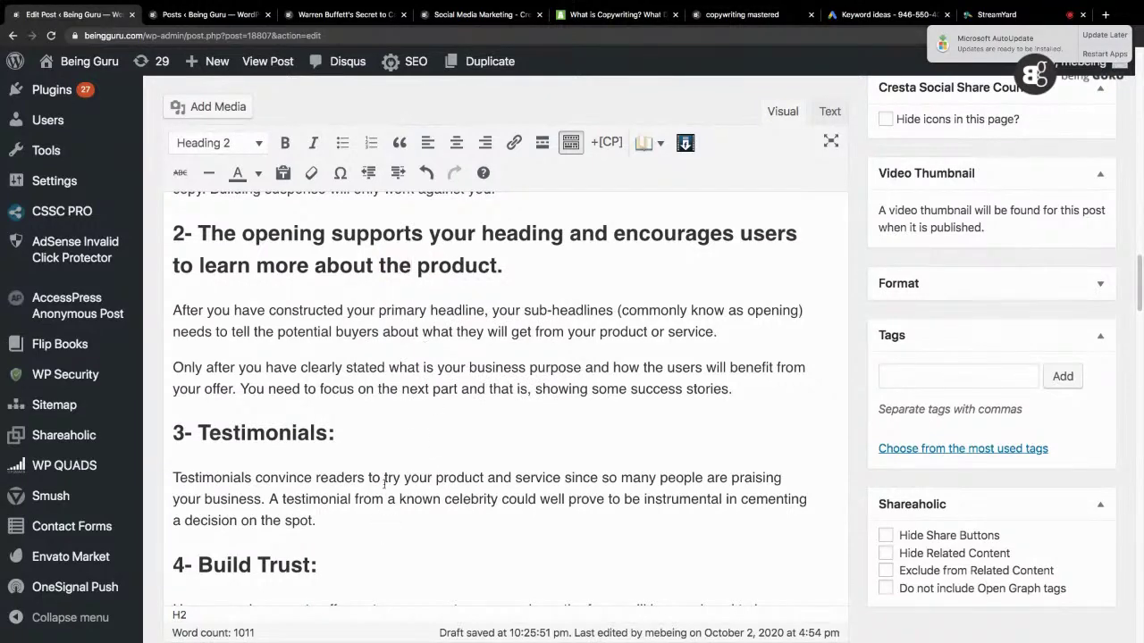
Step: Switch to the StreamYard broadcast, read the newest viewer comments, and briefly mute and unmute the microphone
{"action": "left_click_drag", "start_coordinate": [1141, 267], "coordinate": [1140, 295]}
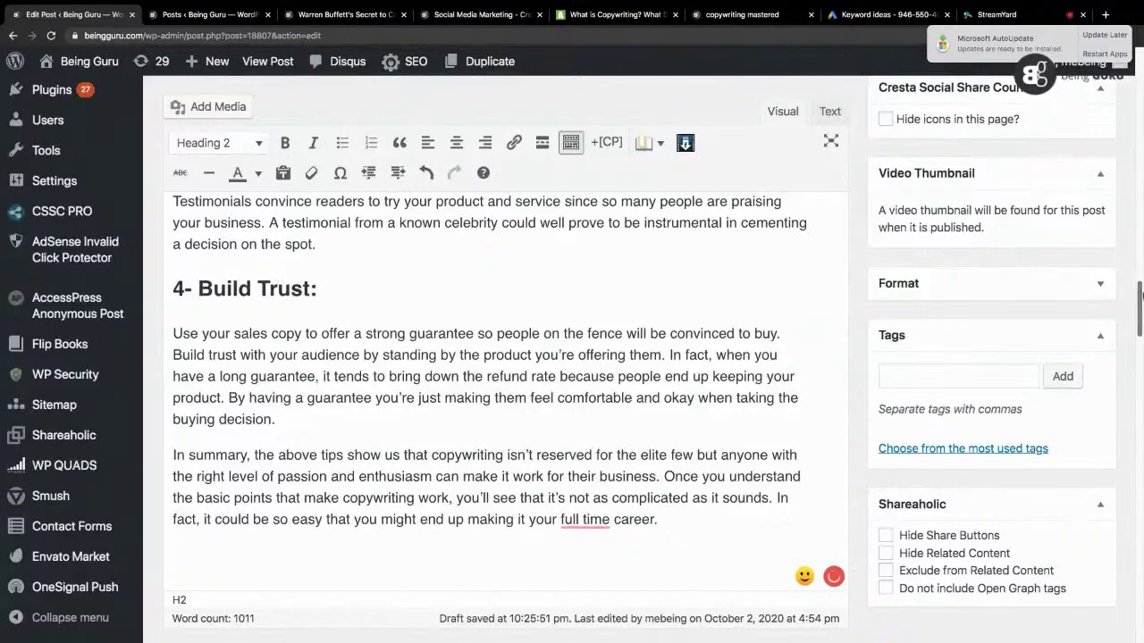
{"action": "mouse_move", "coordinate": [1140, 295]}
{"action": "left_mouse_down"}
{"action": "mouse_move", "coordinate": [1140, 313]}
{"action": "mouse_move", "coordinate": [1140, 299]}
{"action": "left_mouse_up"}
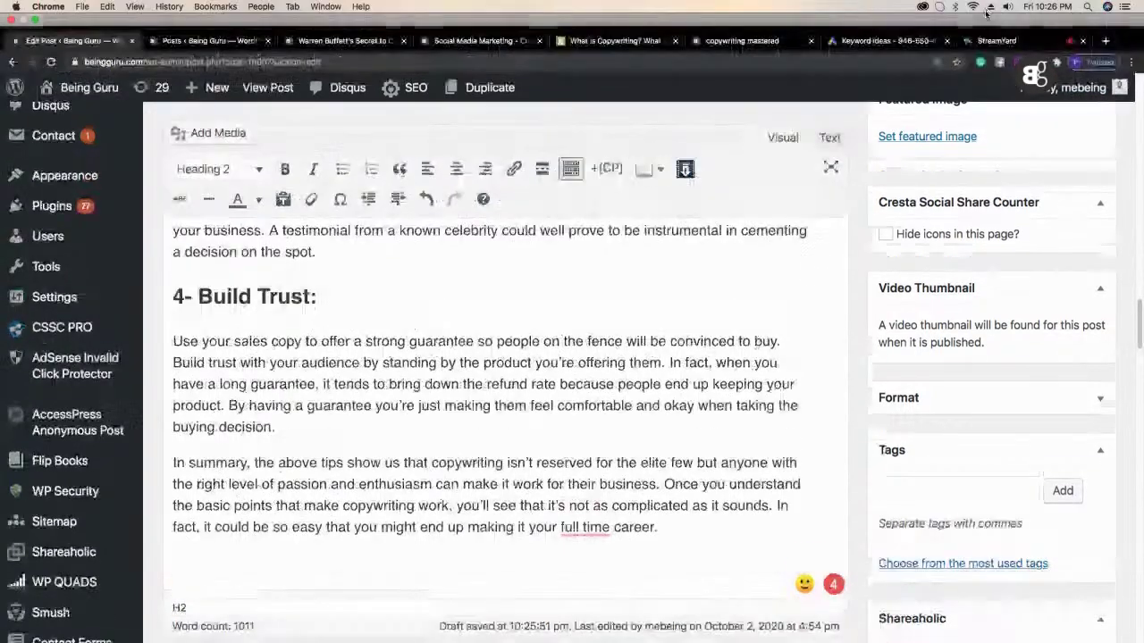
{"action": "left_click", "coordinate": [983, 40]}
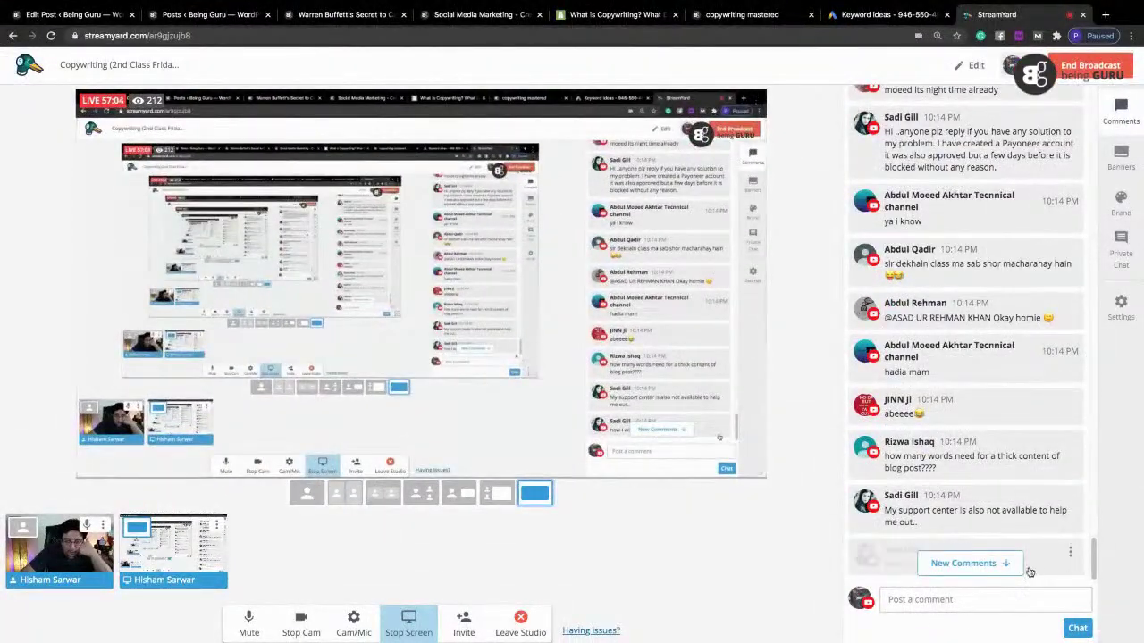
{"action": "scroll", "coordinate": [1103, 559], "scroll_direction": "up", "scroll_amount": 3}
{"action": "scroll", "coordinate": [1103, 559], "scroll_direction": "down", "scroll_amount": 10}
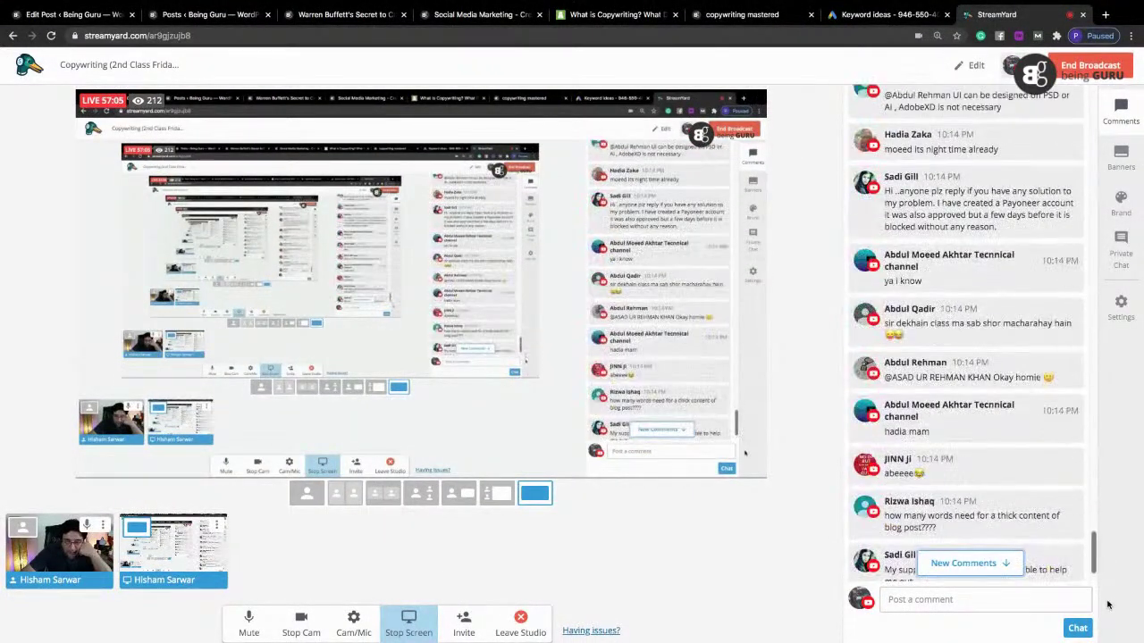
{"action": "left_click_drag", "start_coordinate": [1097, 334], "coordinate": [1124, 590]}
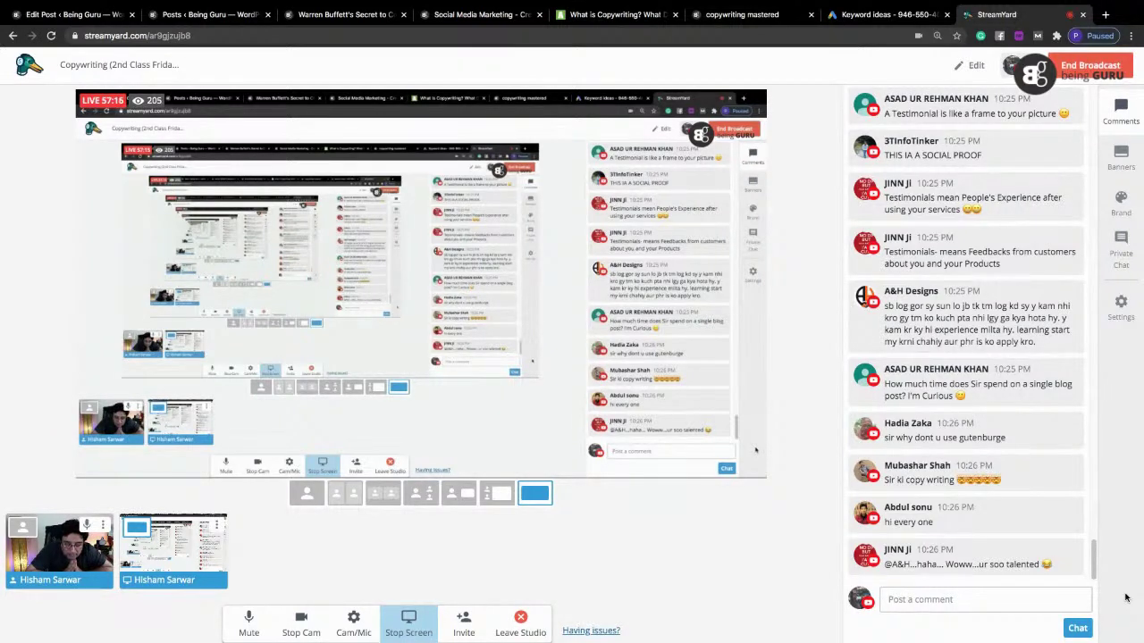
{"action": "left_click", "coordinate": [249, 629]}
{"action": "left_click", "coordinate": [249, 629]}
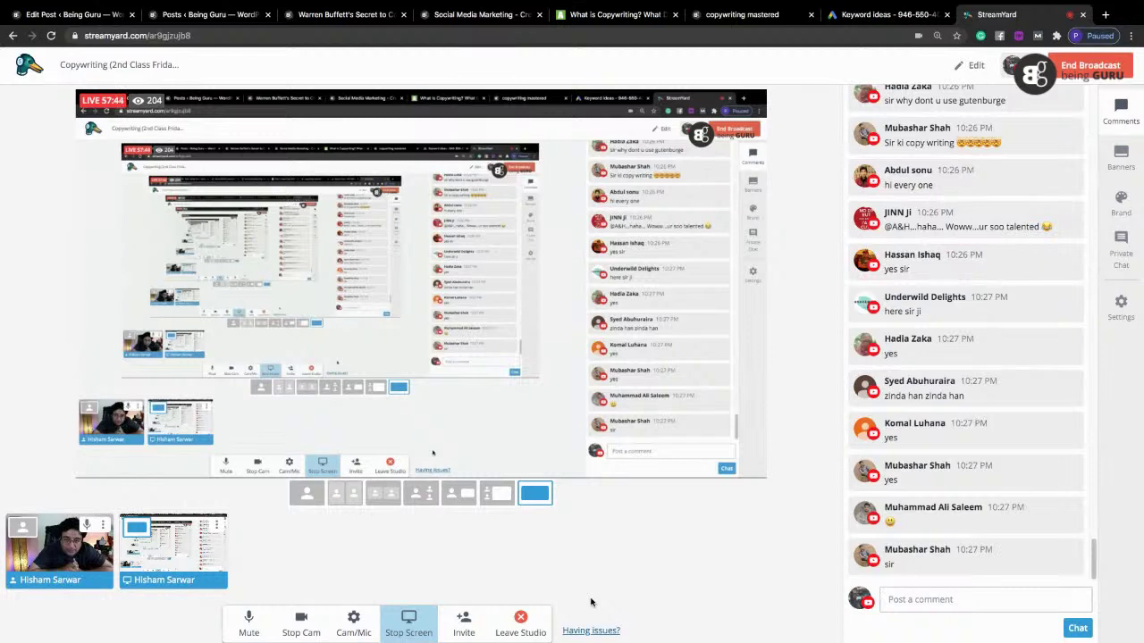
Step: Return to the WordPress post and accept the Grammarly correction "full-time" in the closing summary paragraph
{"action": "left_click", "coordinate": [96, 19]}
{"action": "mouse_move", "coordinate": [583, 502]}
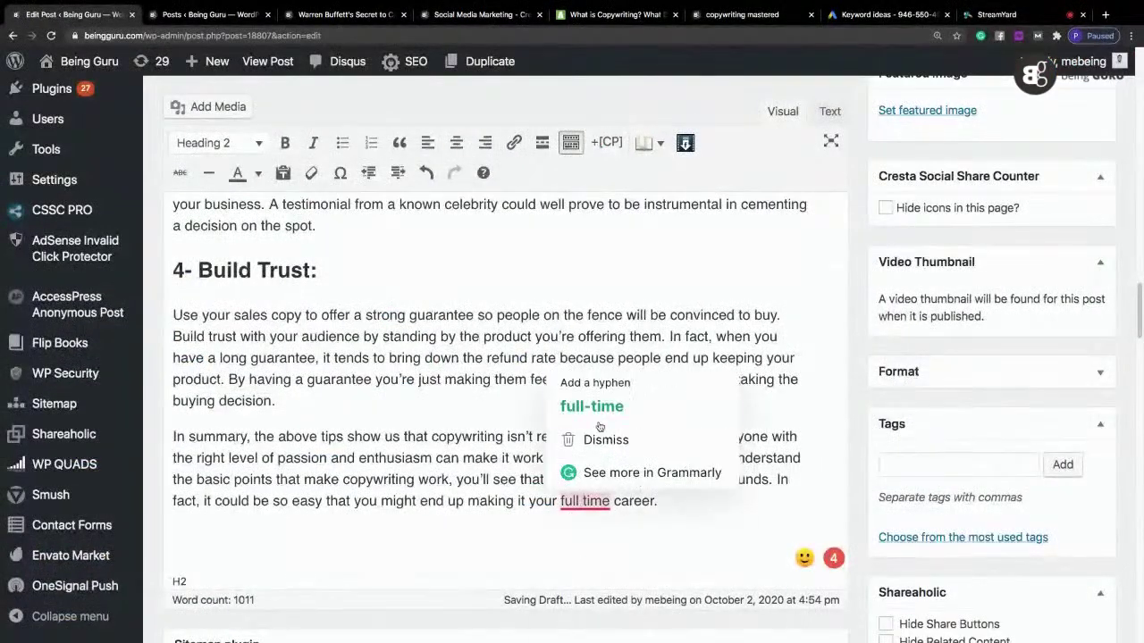
{"action": "left_click", "coordinate": [592, 406]}
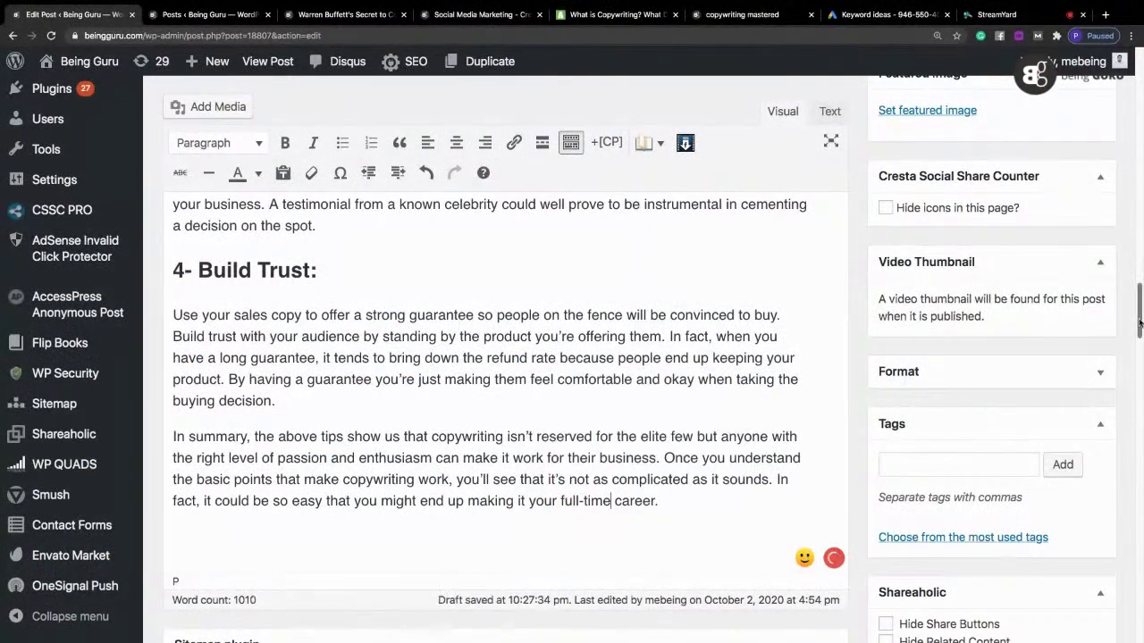
Step: Italicize the word "guarantee" in the first sentence under the Build Trust heading
{"action": "scroll", "coordinate": [1141, 314], "scroll_direction": "up", "scroll_amount": 2}
{"action": "scroll", "coordinate": [1140, 315], "scroll_direction": "down", "scroll_amount": 2}
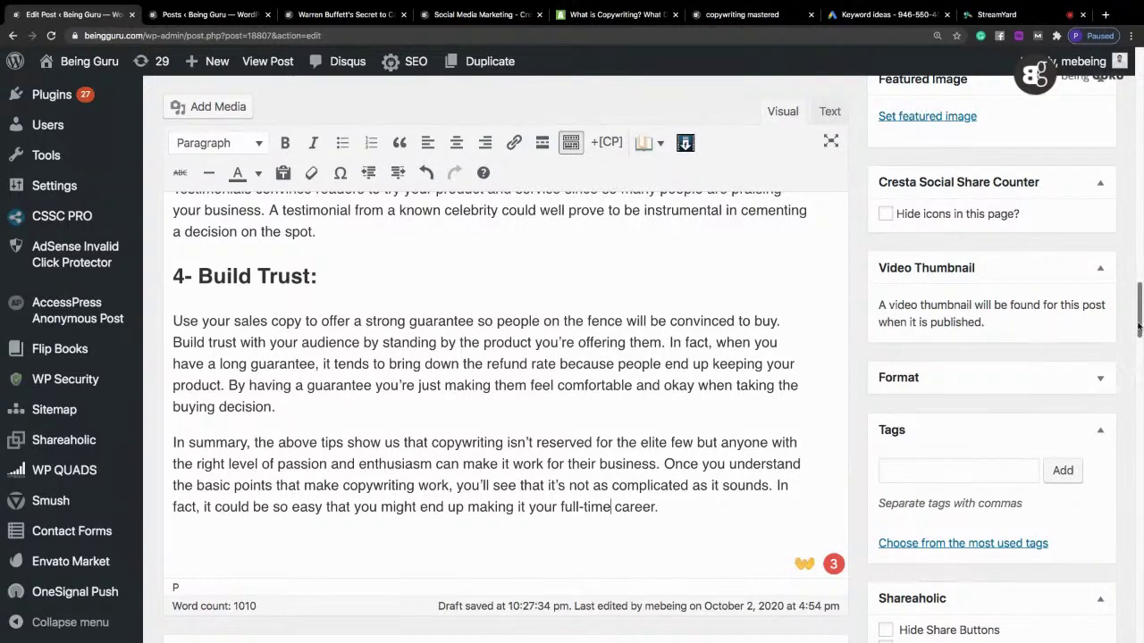
{"action": "scroll", "coordinate": [1137, 312], "scroll_direction": "up", "scroll_amount": 3}
{"action": "scroll", "coordinate": [1137, 311], "scroll_direction": "down", "scroll_amount": 1}
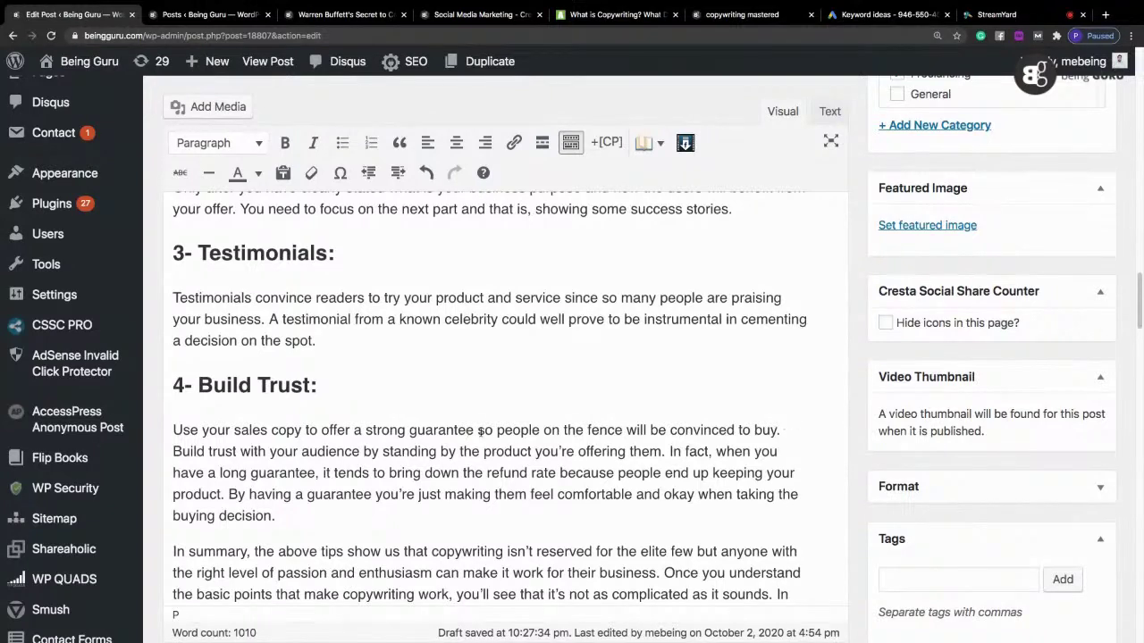
{"action": "left_click_drag", "start_coordinate": [476, 430], "coordinate": [408, 430]}
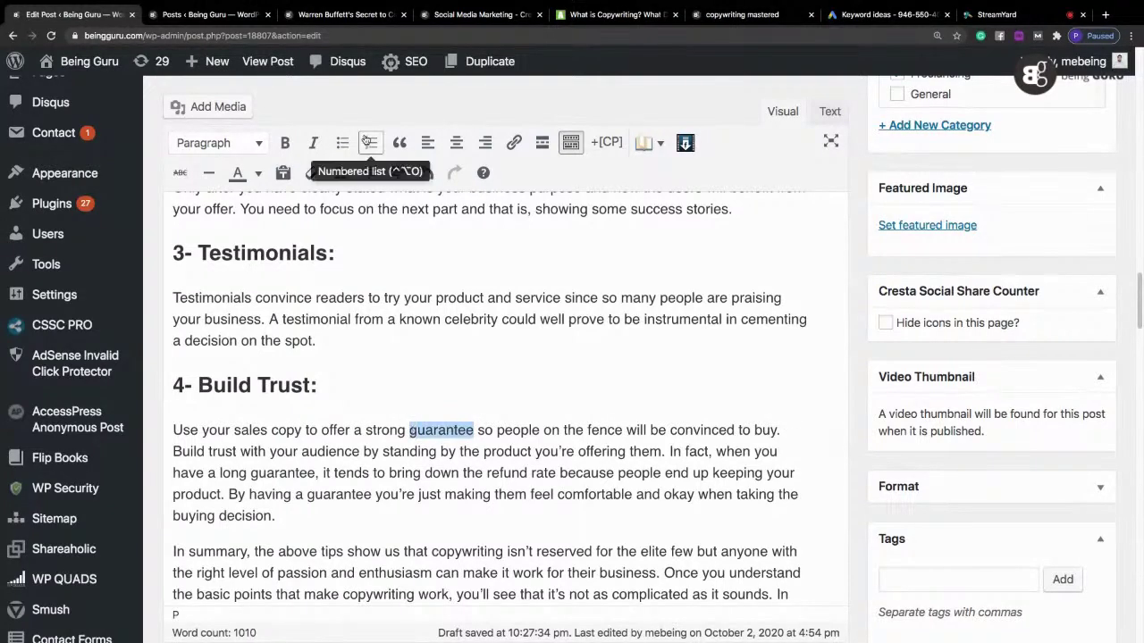
{"action": "left_click", "coordinate": [312, 145]}
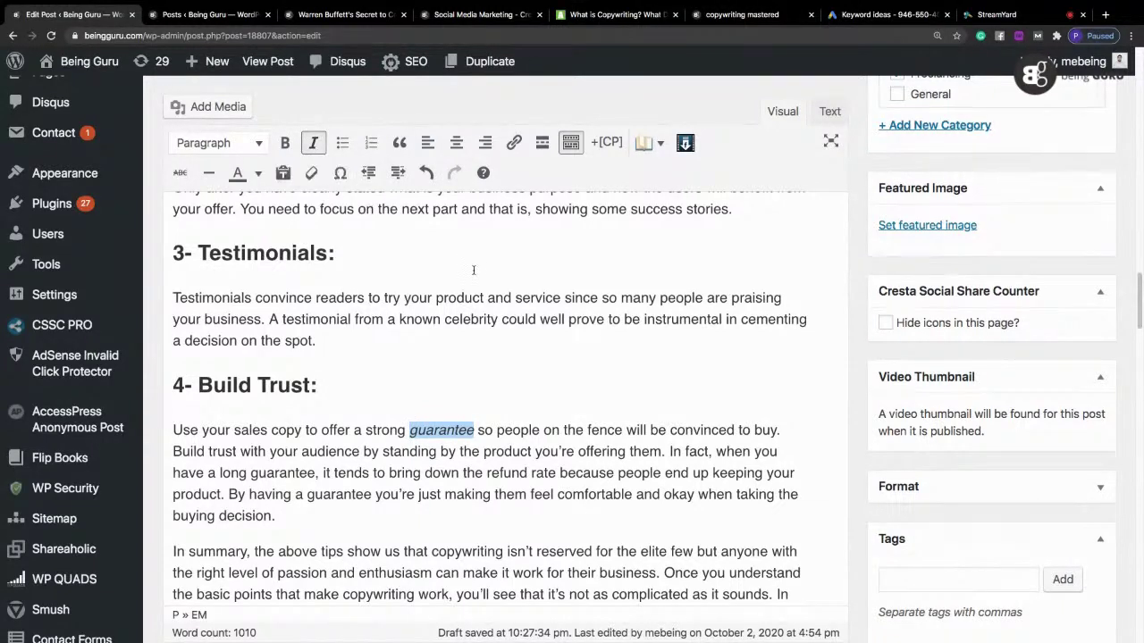
{"action": "left_click", "coordinate": [505, 472]}
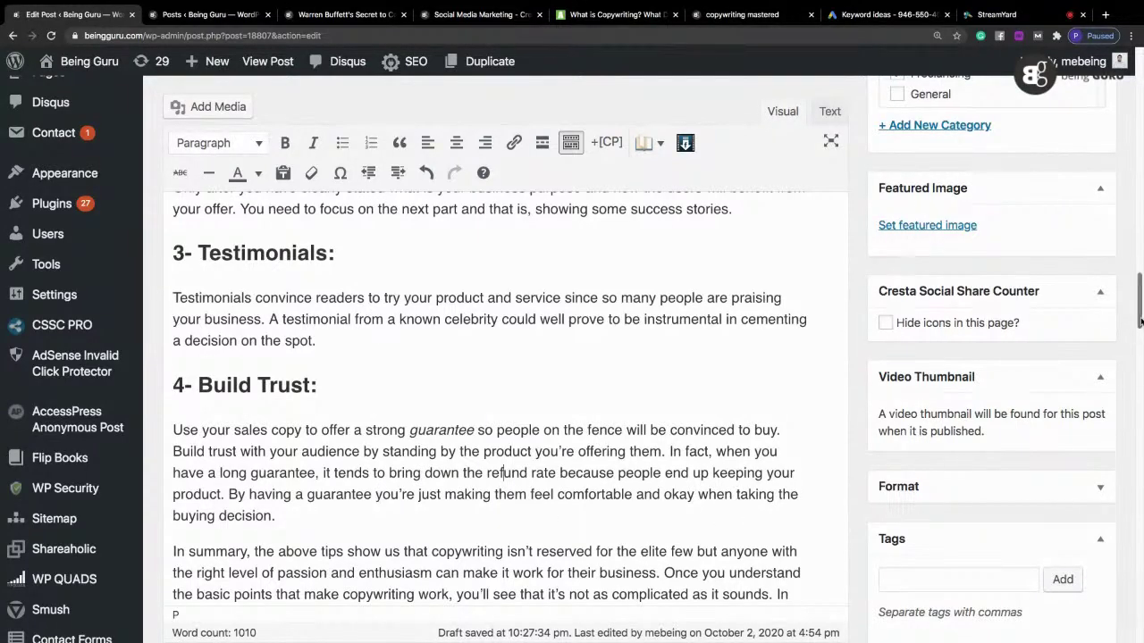
Step: Reword "taking the buying decision" as "making a decision" in the last sentence of the Build Trust paragraph
{"action": "scroll", "coordinate": [816, 429], "scroll_direction": "down", "scroll_amount": 2}
{"action": "left_click_drag", "start_coordinate": [737, 385], "coordinate": [277, 409]}
{"action": "left_click_drag", "start_coordinate": [202, 436], "coordinate": [215, 411]}
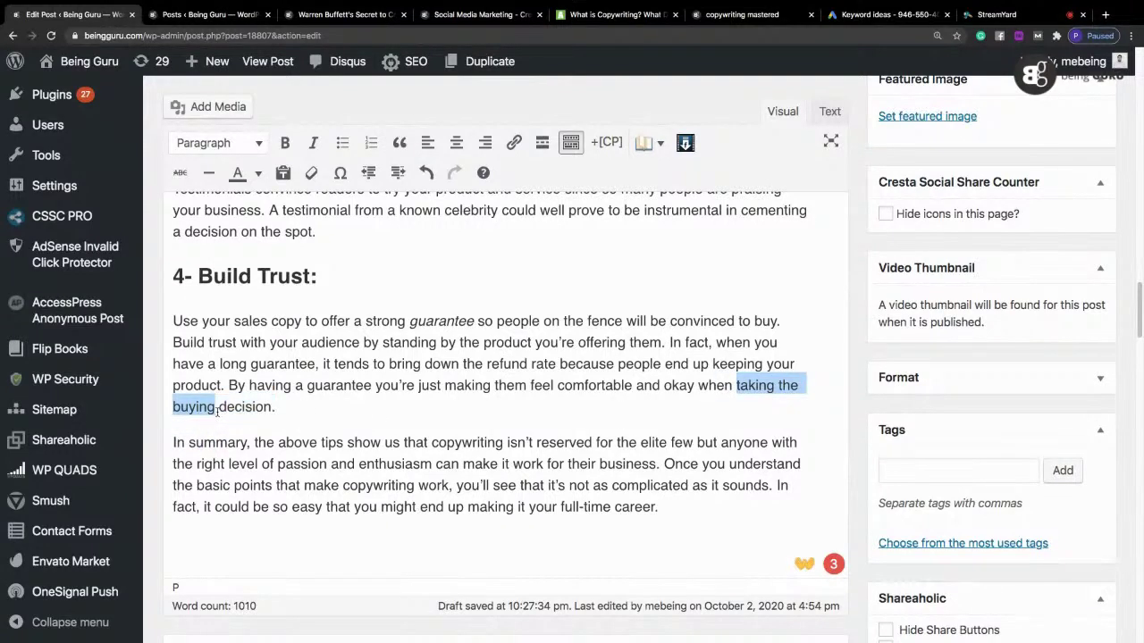
{"action": "type", "text": "making a decision. "}
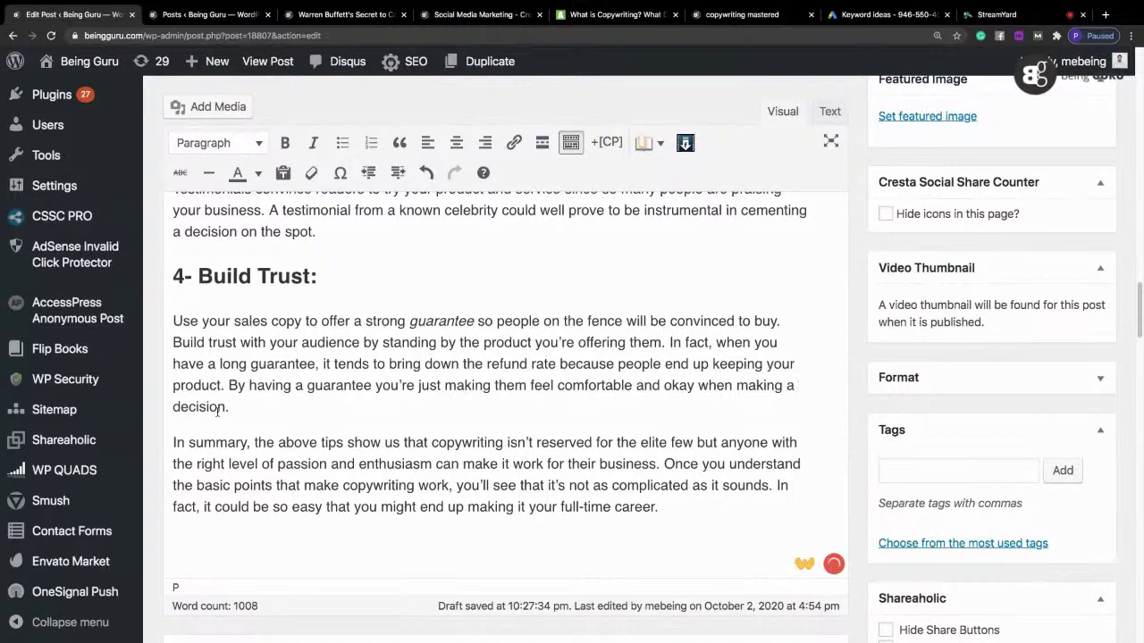
Step: Append to the Build Trust paragraph: "The art of good copywriting for issuing a guarantee could well serve the right purpose, i,e - converting a lead into a sales."
{"action": "type", "text": "The art of good copywriting "}
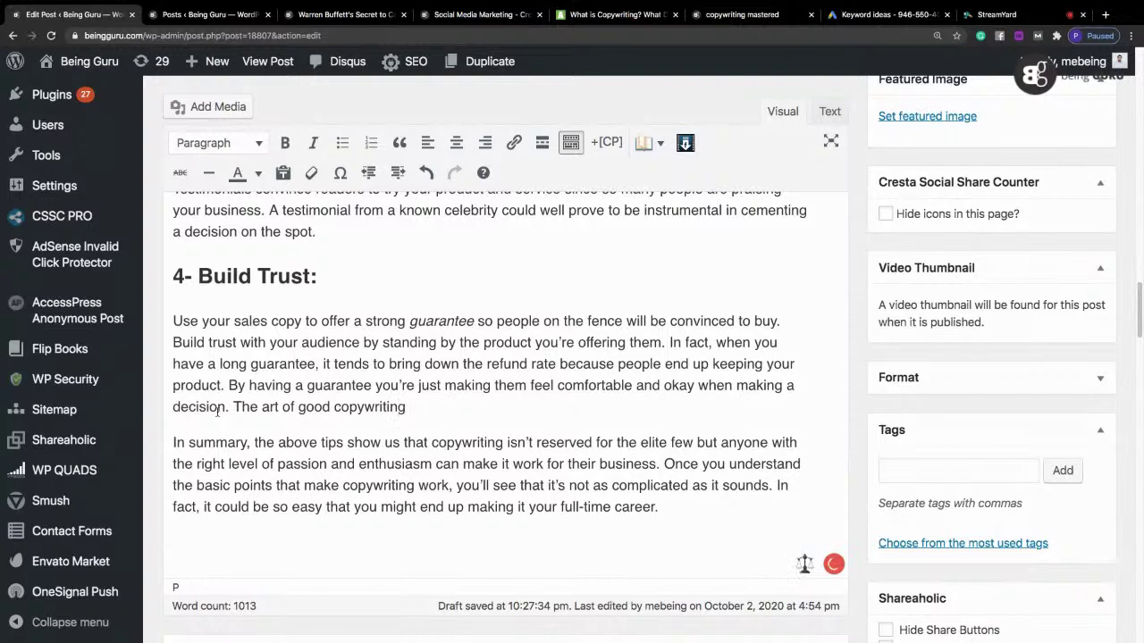
{"action": "type", "text": "for issuin"}
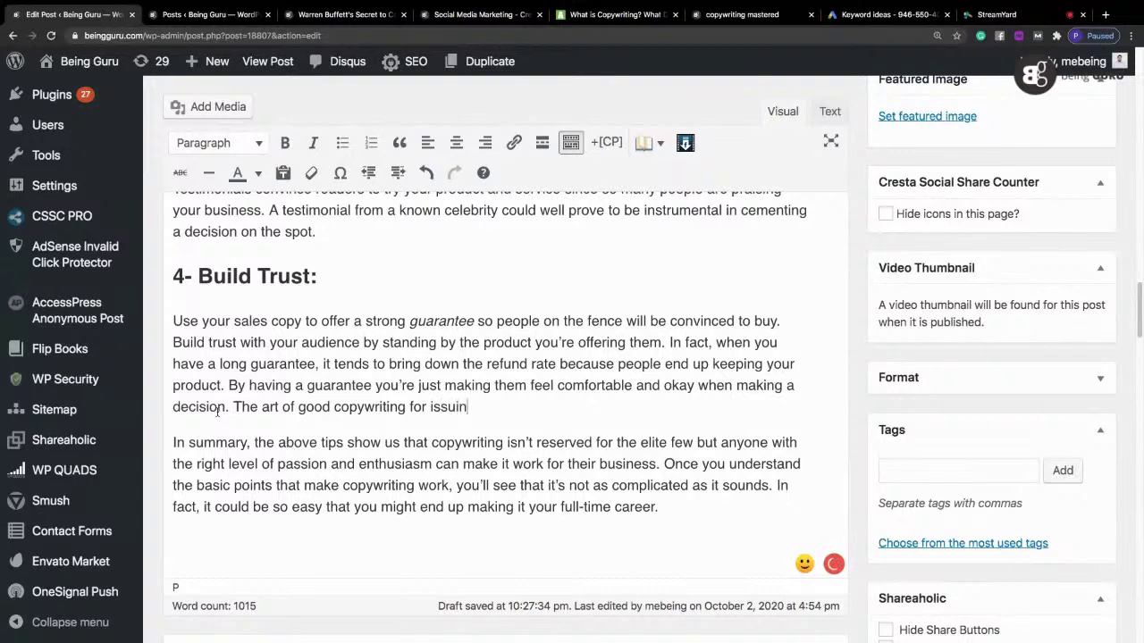
{"action": "type", "text": "g a guarantee "}
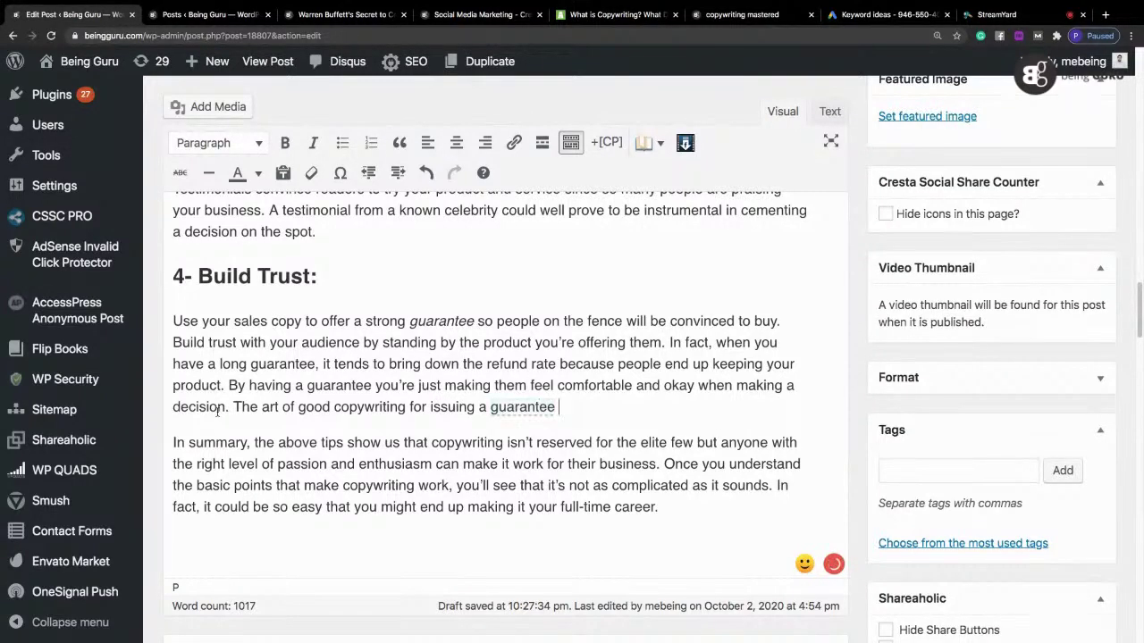
{"action": "type", "text": "could well"}
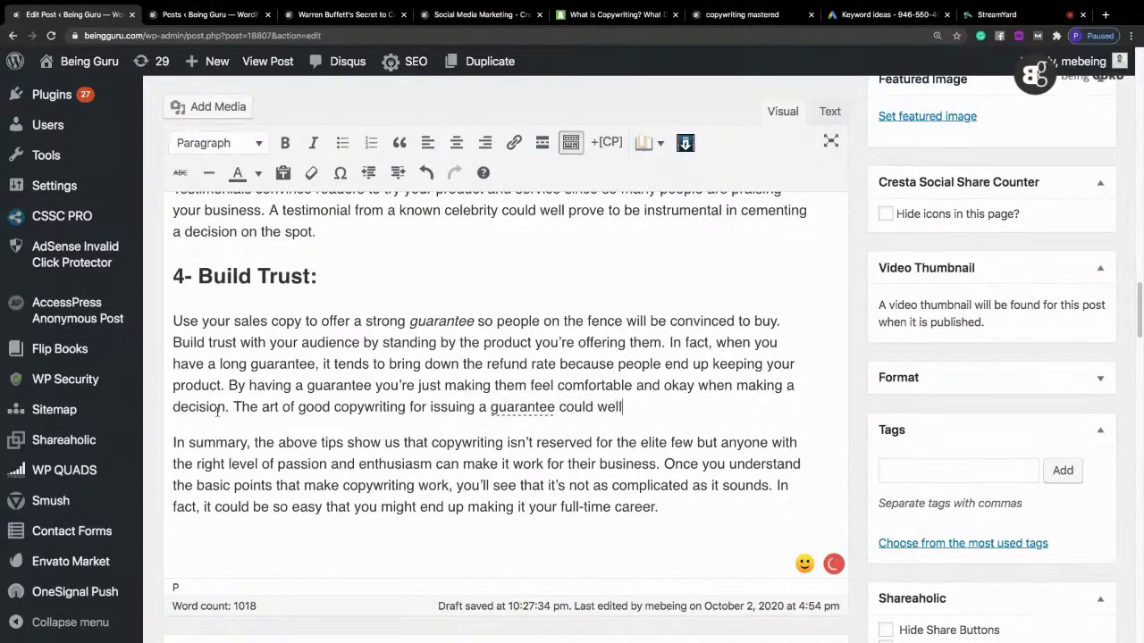
{"action": "type", "text": " serve the right p"}
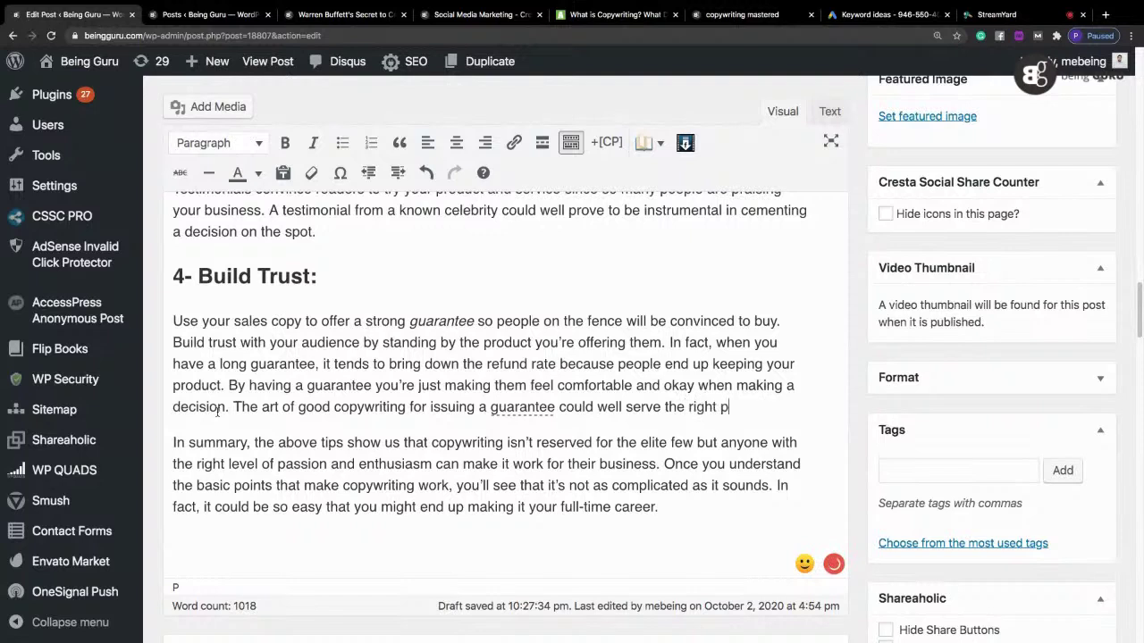
{"action": "type", "text": "urpose, i"}
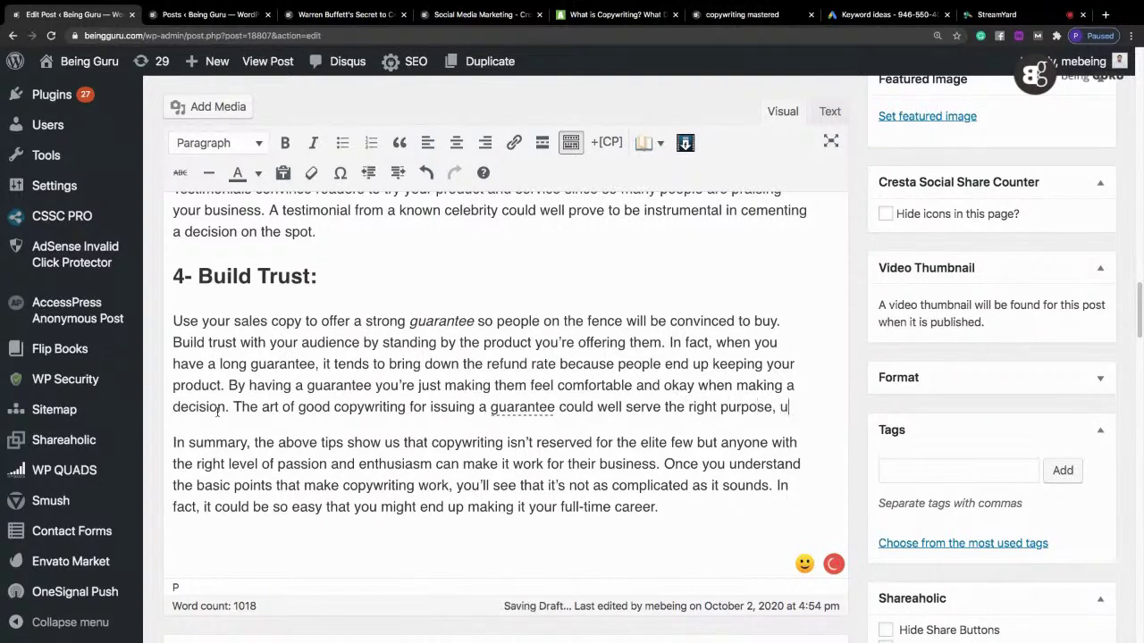
{"action": "type", "text": ",e - "}
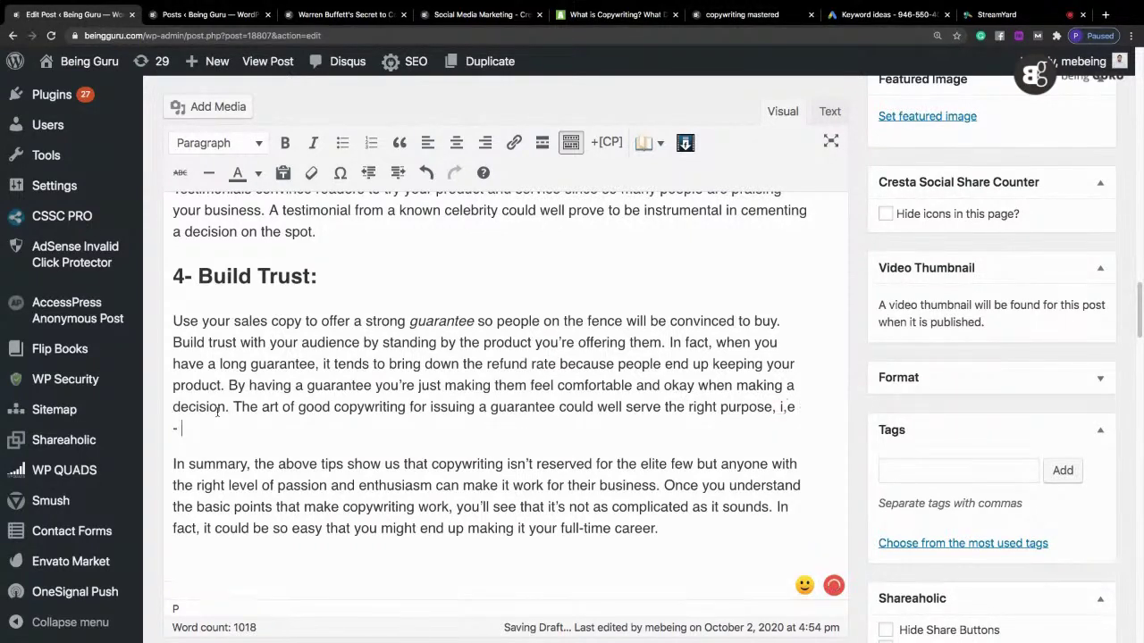
{"action": "type", "text": "cobve"}
{"action": "key", "text": "BackSpace"}
{"action": "key", "text": "BackSpace"}
{"action": "key", "text": "BackSpace"}
{"action": "type", "text": "nverting a lead i"}
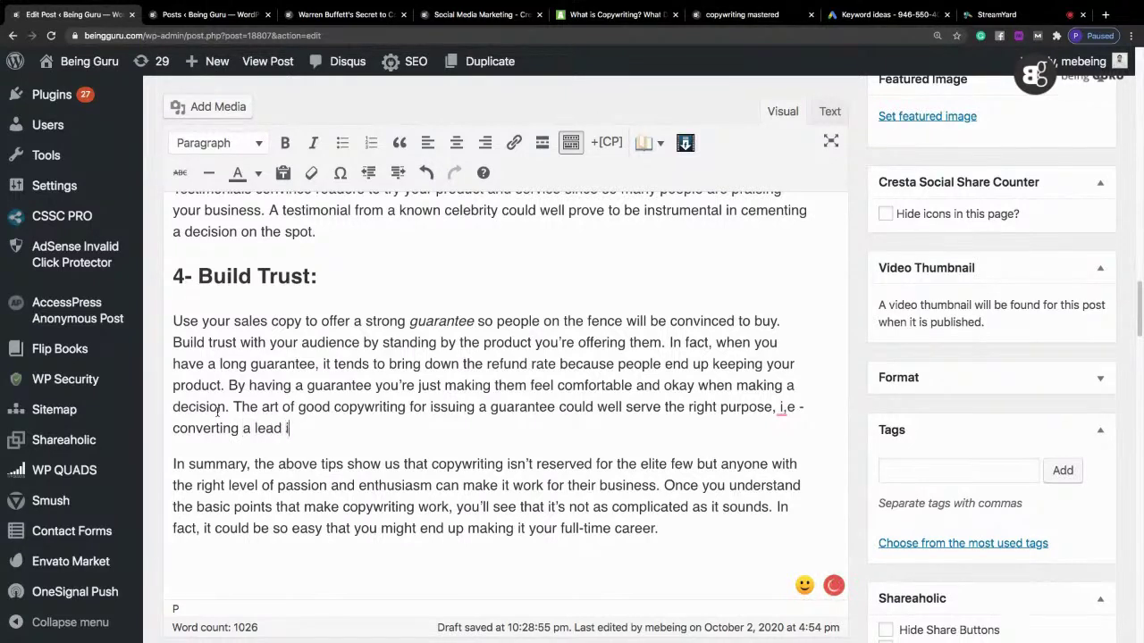
{"action": "type", "text": "nto a sales."}
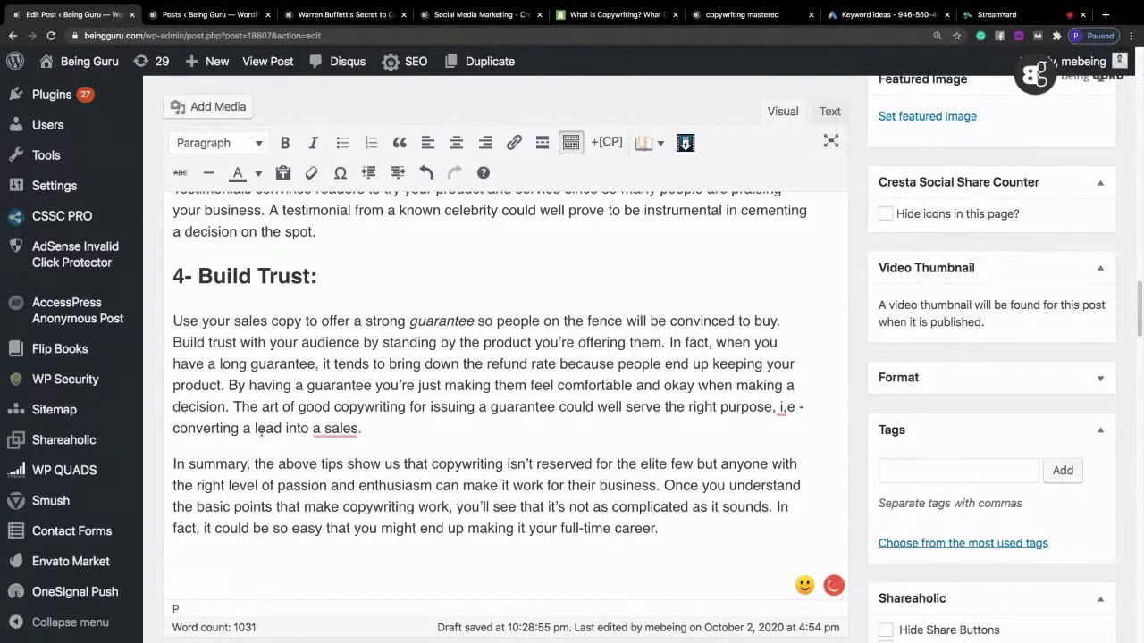
Step: Correct "a sales" to "sales" using the Grammarly suggestion and add an empty paragraph after the Build Trust text
{"action": "mouse_move", "coordinate": [336, 429]}
{"action": "left_click", "coordinate": [343, 476]}
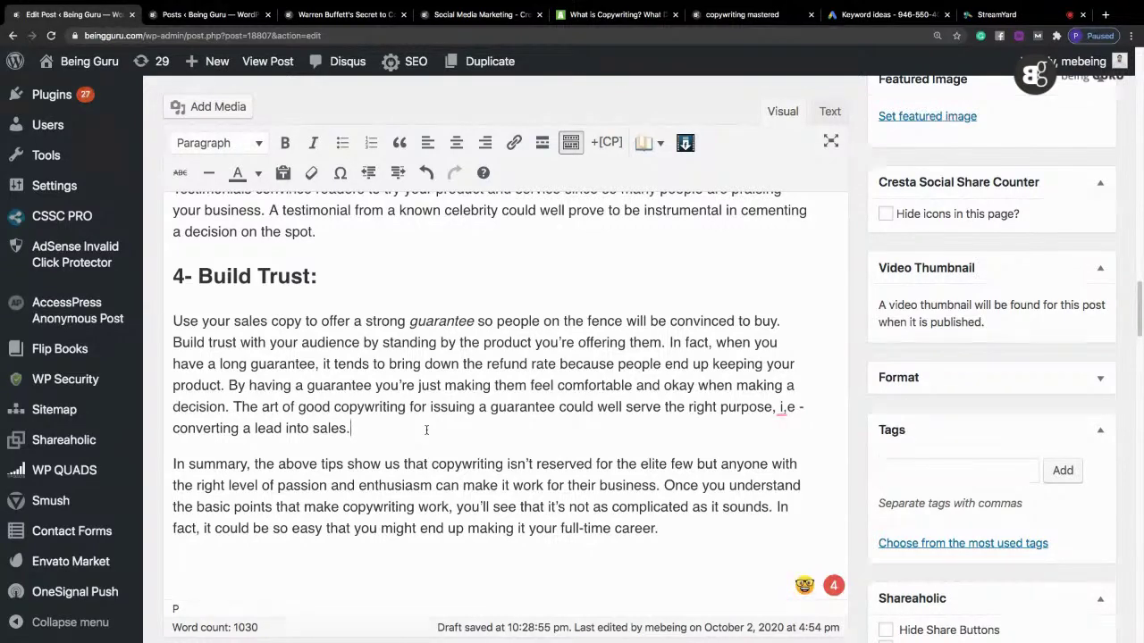
{"action": "key", "text": "Return"}
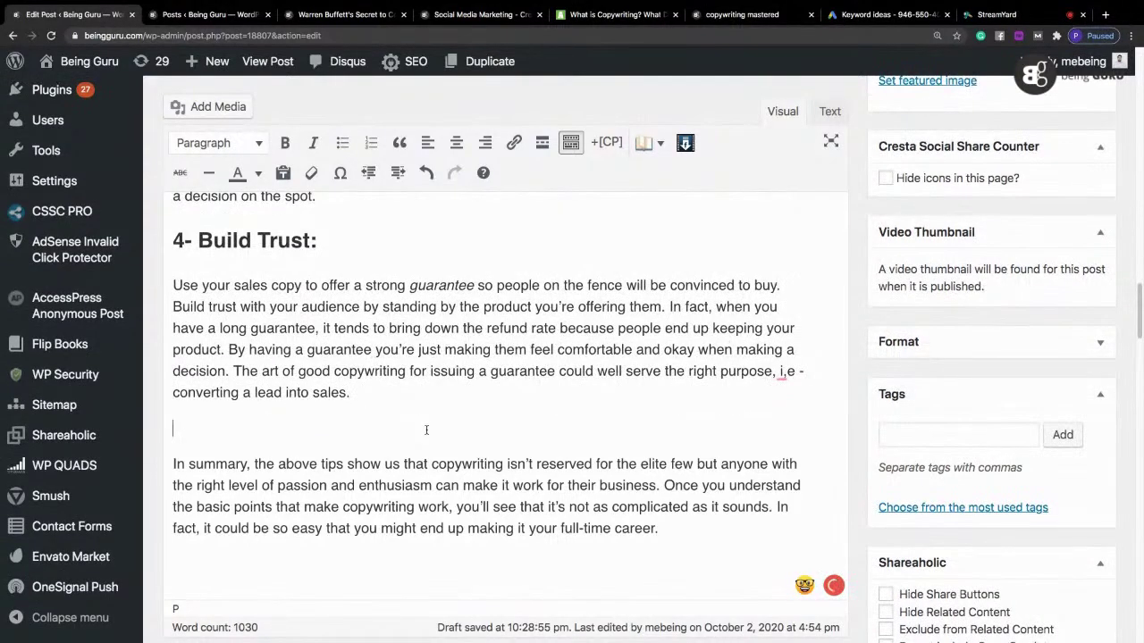
Step: Close the browser page that shows the WordPress Posts list
{"action": "left_click", "coordinate": [219, 20]}
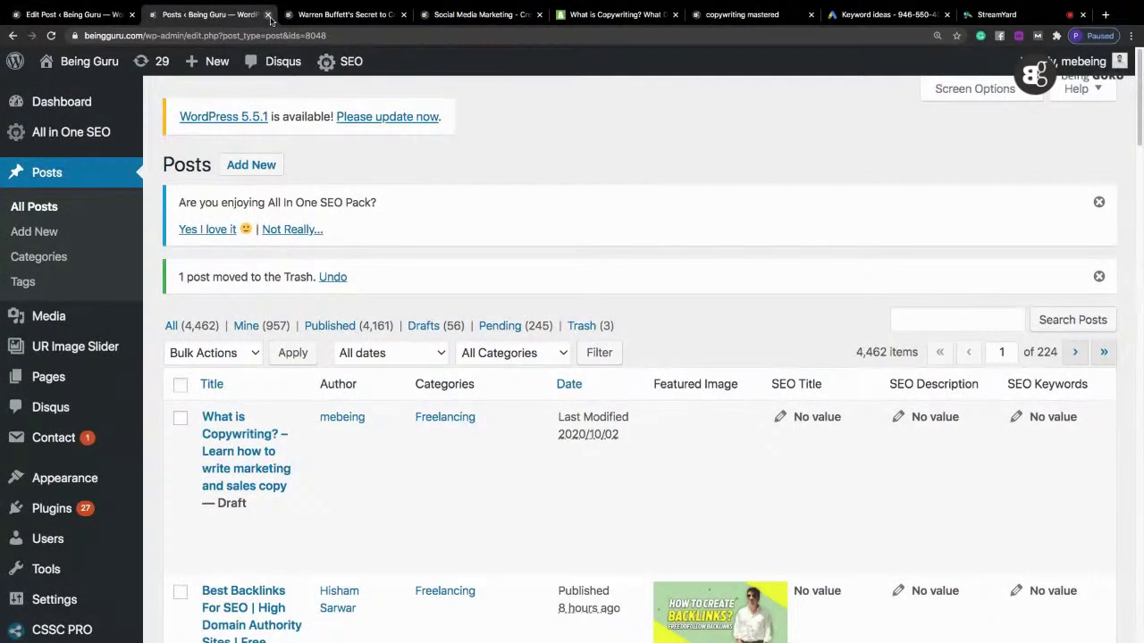
{"action": "left_click", "coordinate": [269, 15]}
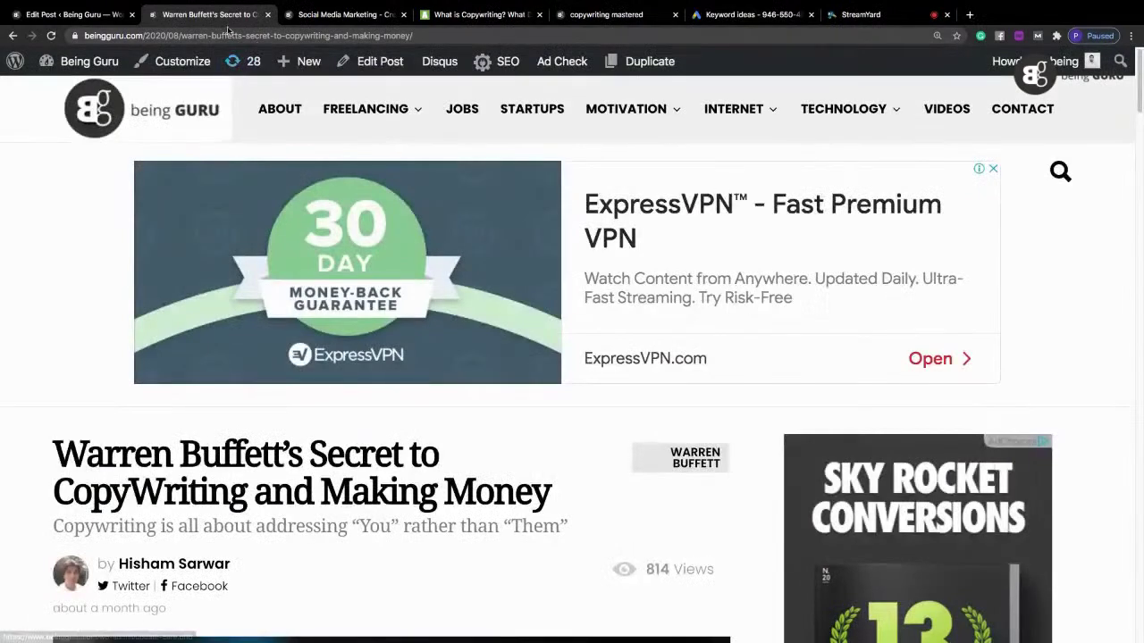
Step: Copy the article title "Warren Buffett's Secret to CopyWriting and Making Money" into the draft's empty paragraph after the Build Trust text
{"action": "left_click_drag", "start_coordinate": [557, 491], "coordinate": [59, 460]}
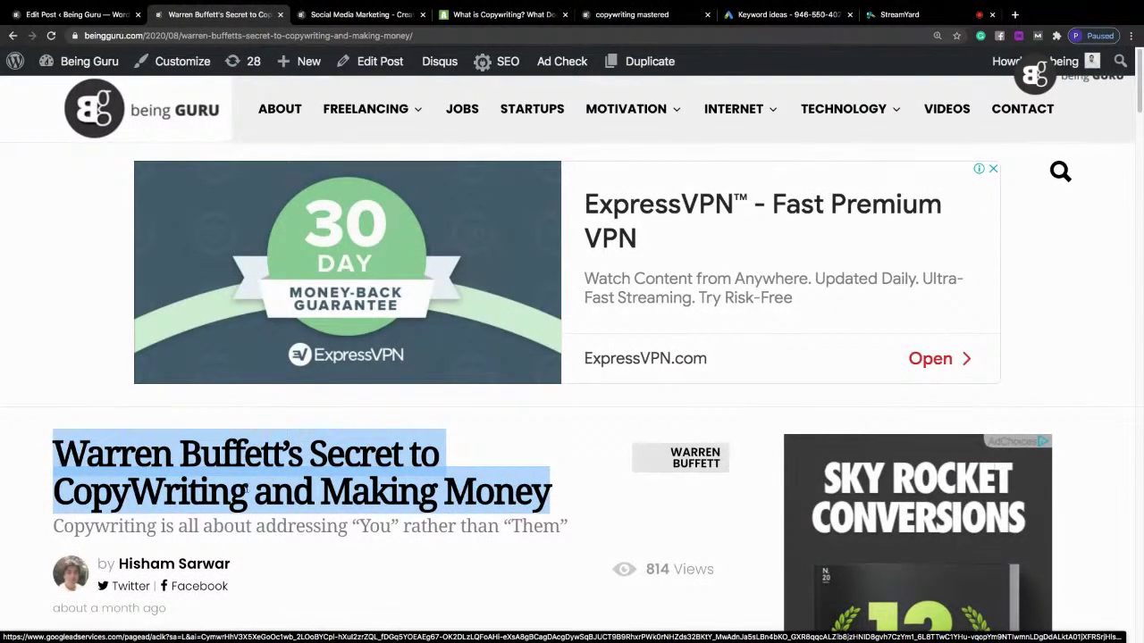
{"action": "right_click", "coordinate": [278, 478]}
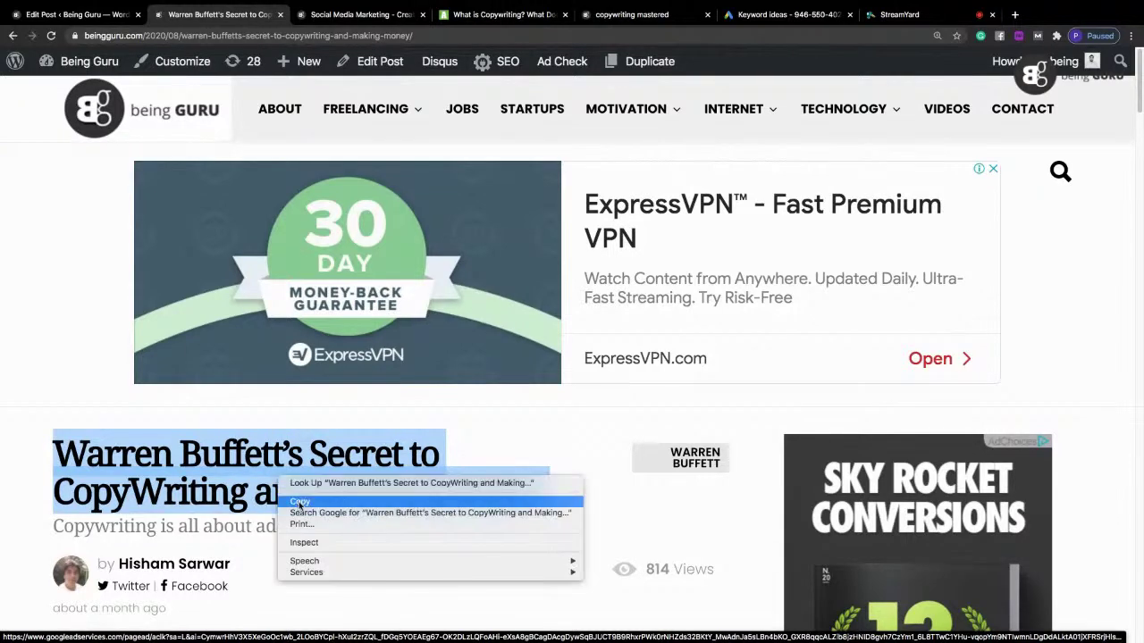
{"action": "left_click", "coordinate": [299, 502]}
{"action": "left_click", "coordinate": [55, 16]}
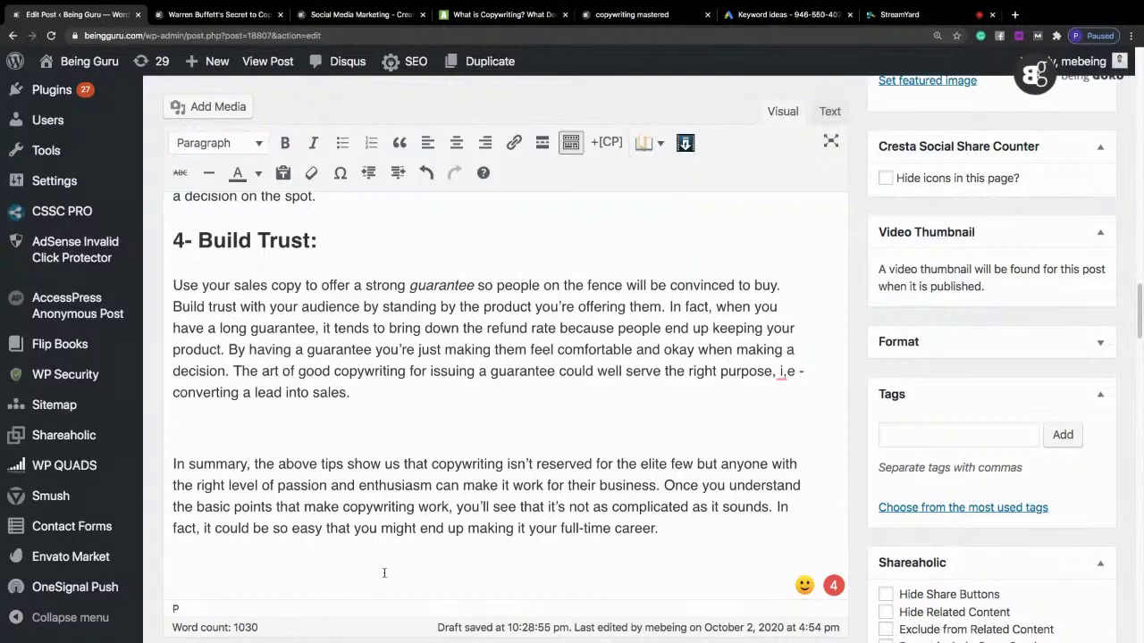
{"action": "key", "text": "ctrl+v"}
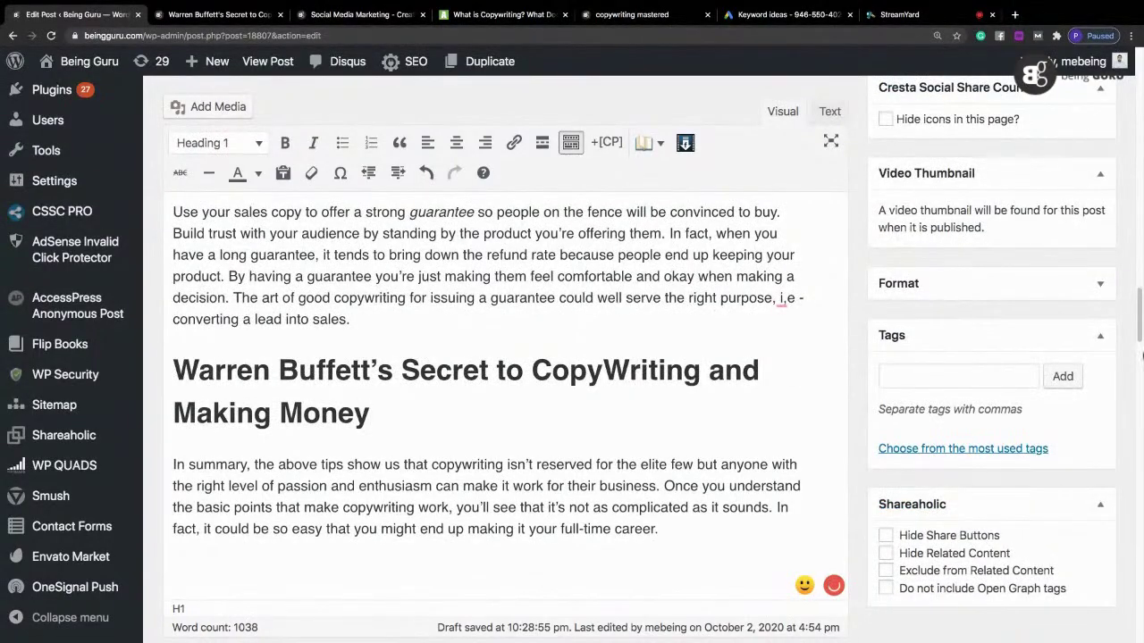
Step: Replace "Three" with "FOUR" at the start of the "powerful techniques" heading above the Conciseness section
{"action": "left_click_drag", "start_coordinate": [1140, 344], "coordinate": [1140, 275]}
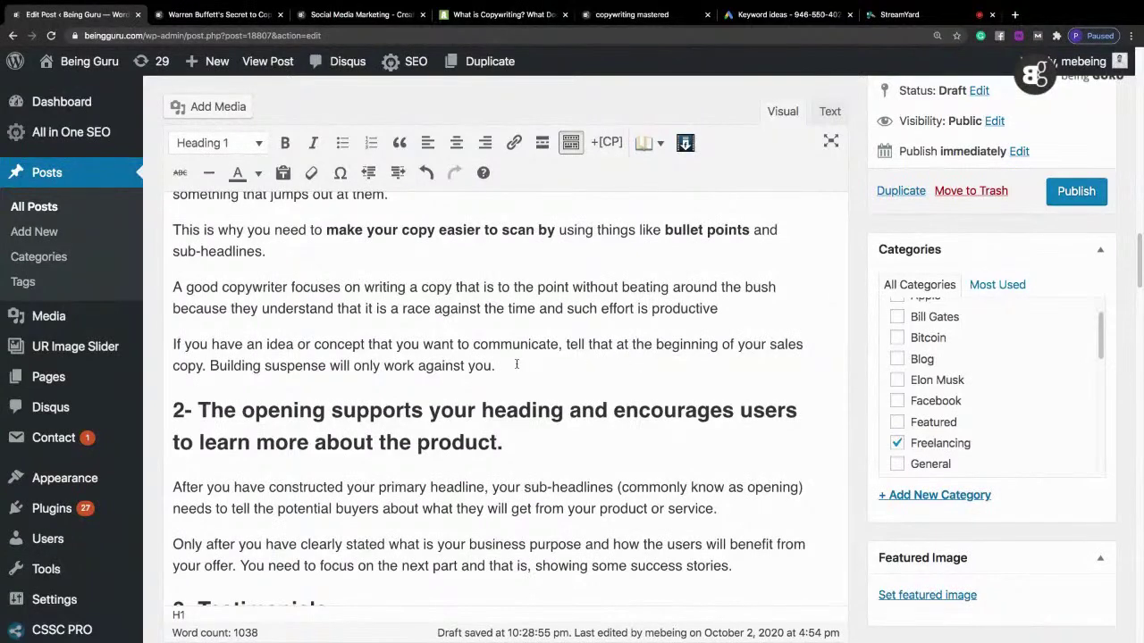
{"action": "scroll", "coordinate": [1142, 228], "scroll_direction": "up", "scroll_amount": 5}
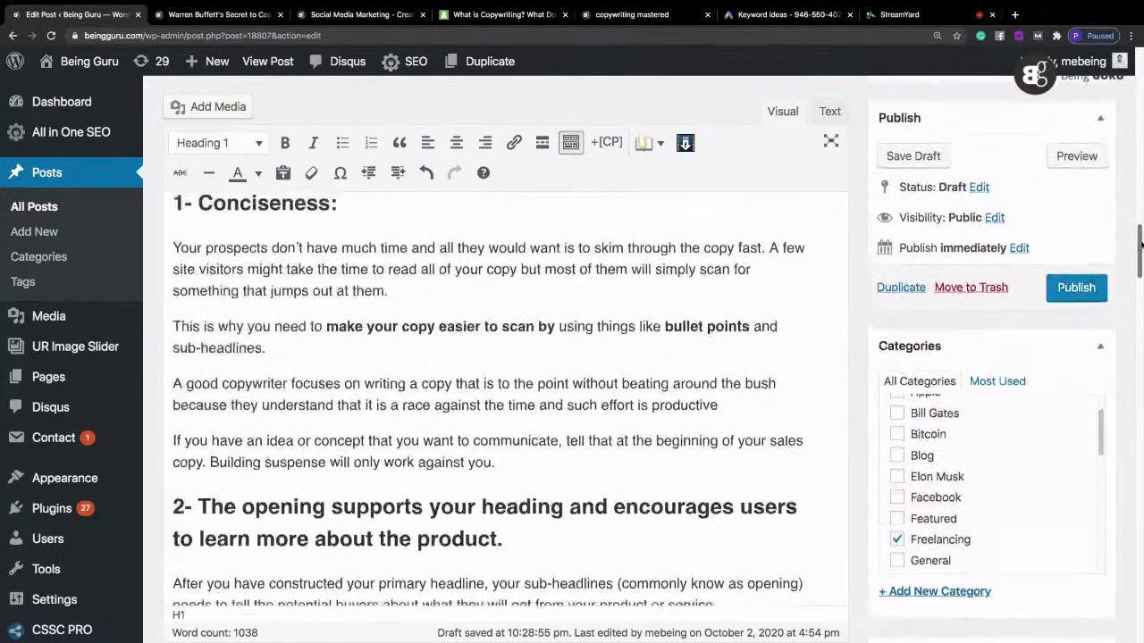
{"action": "scroll", "coordinate": [1141, 228], "scroll_direction": "up", "scroll_amount": 2}
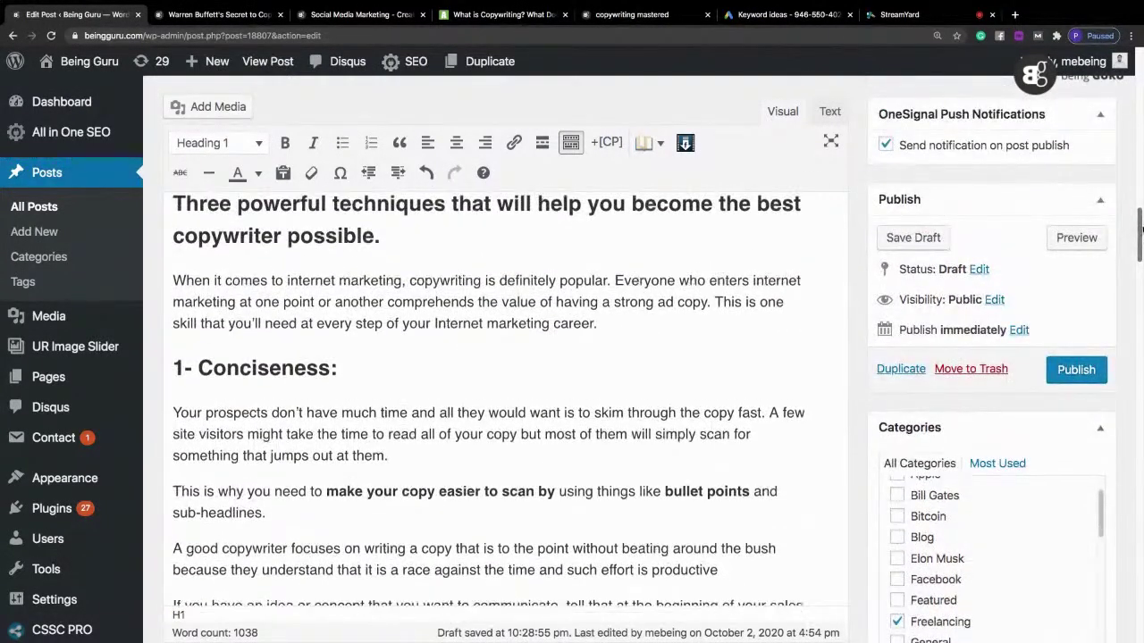
{"action": "left_click_drag", "start_coordinate": [231, 228], "coordinate": [174, 227]}
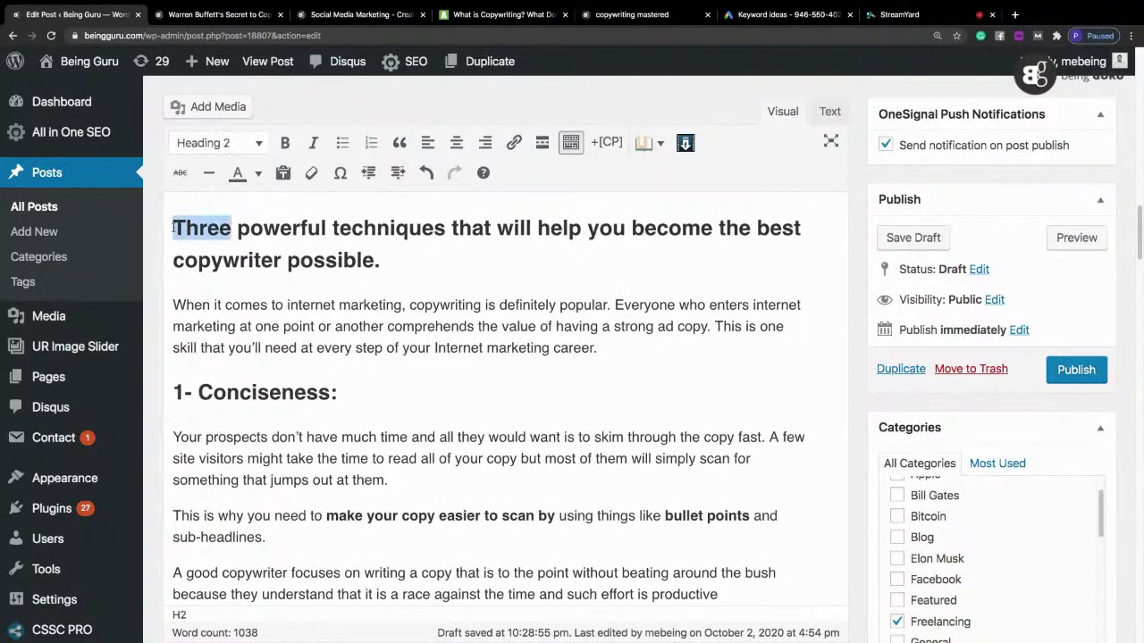
{"action": "type", "text": "FOIU"}
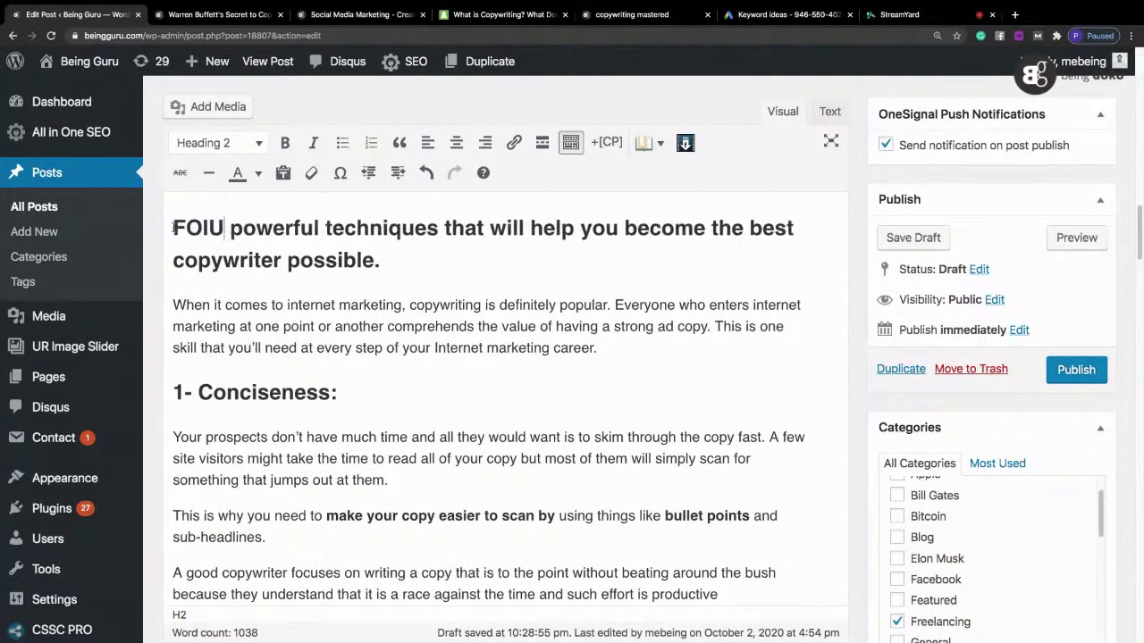
{"action": "key", "text": "BackSpace"}
{"action": "key", "text": "BackSpace"}
{"action": "type", "text": "UR"}
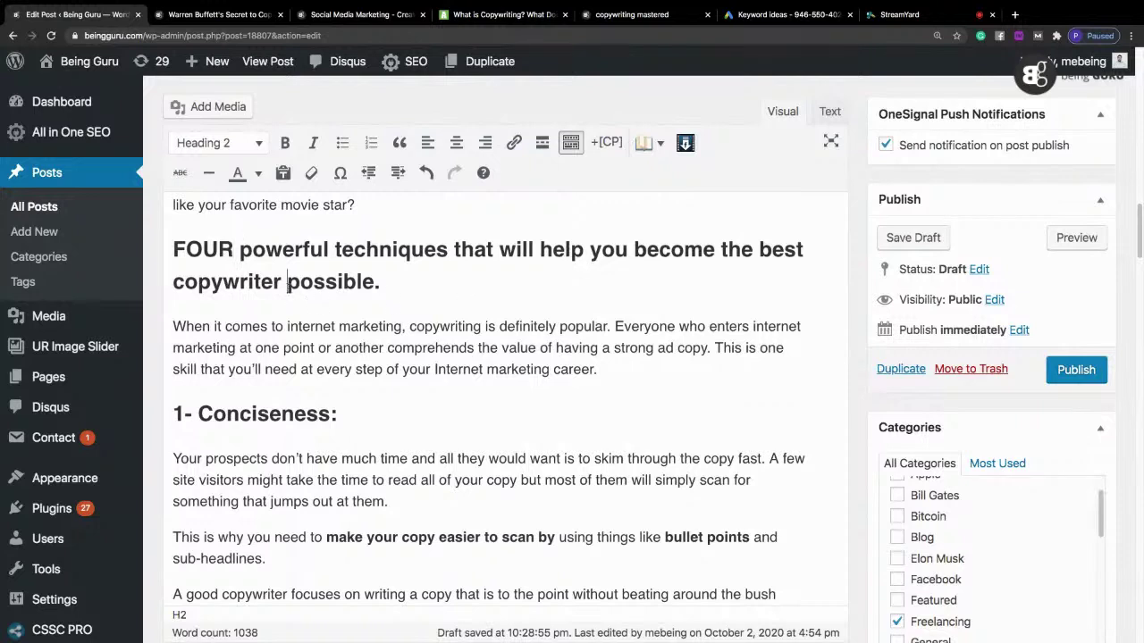
Step: Delete the word "possible" from the "FOUR powerful techniques" heading so it ends with "the best copywriter."
{"action": "left_click_drag", "start_coordinate": [287, 284], "coordinate": [374, 289]}
{"action": "key", "text": "BackSpace"}
{"action": "key", "text": "BackSpace"}
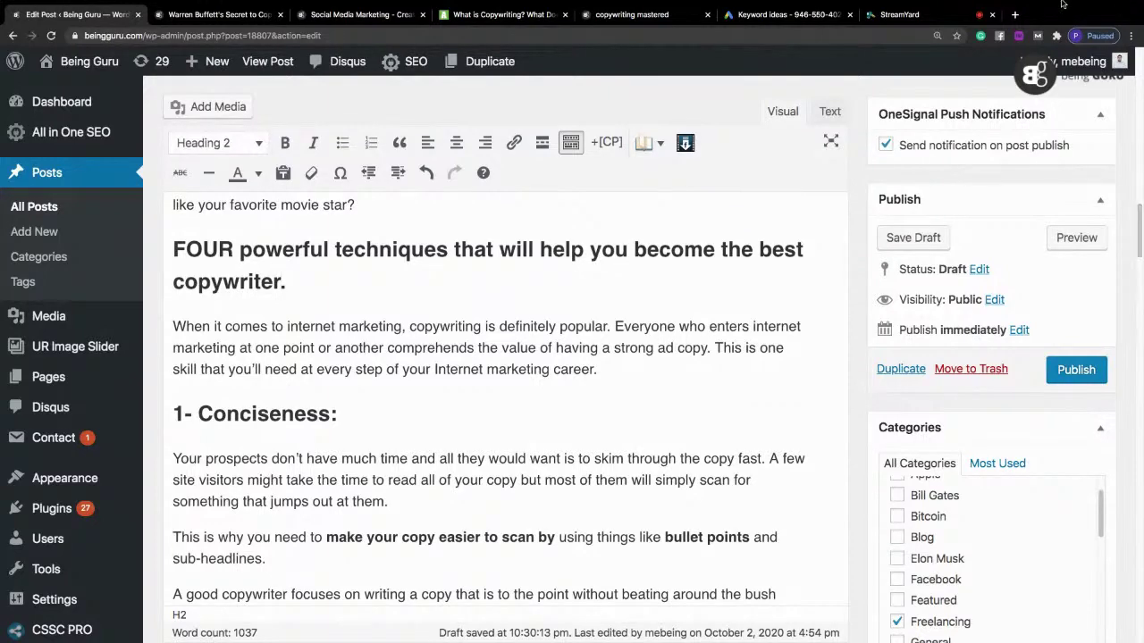
Step: Reword the second technique's heading as "2- Support your HEADING with a great OPENING:"
{"action": "mouse_move", "coordinate": [1062, 5]}
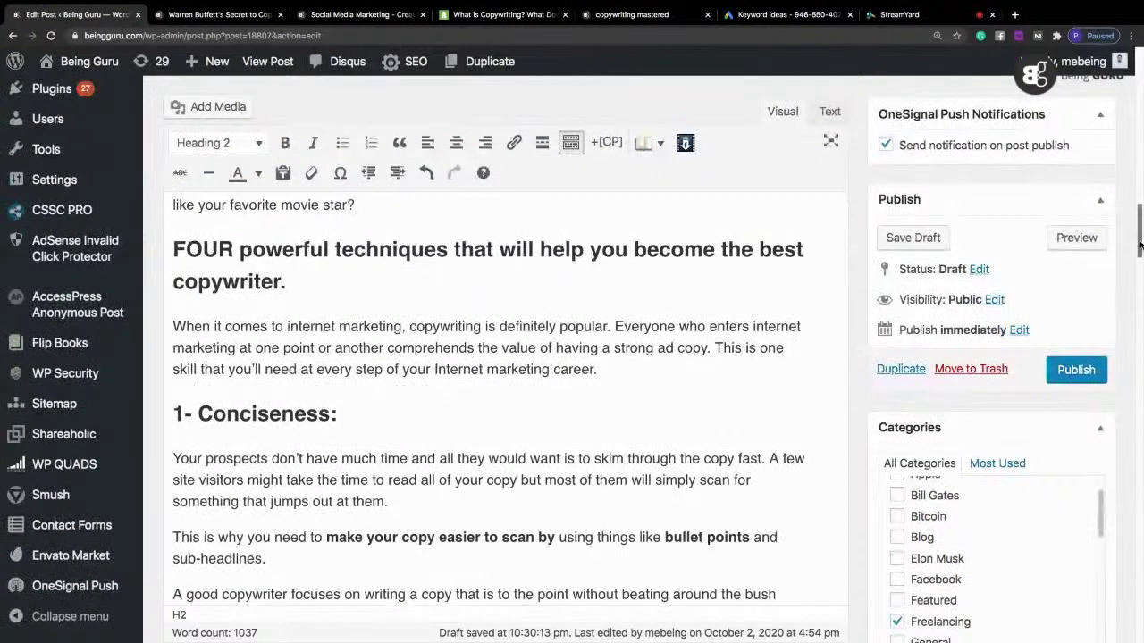
{"action": "left_click_drag", "start_coordinate": [1139, 244], "coordinate": [1140, 267]}
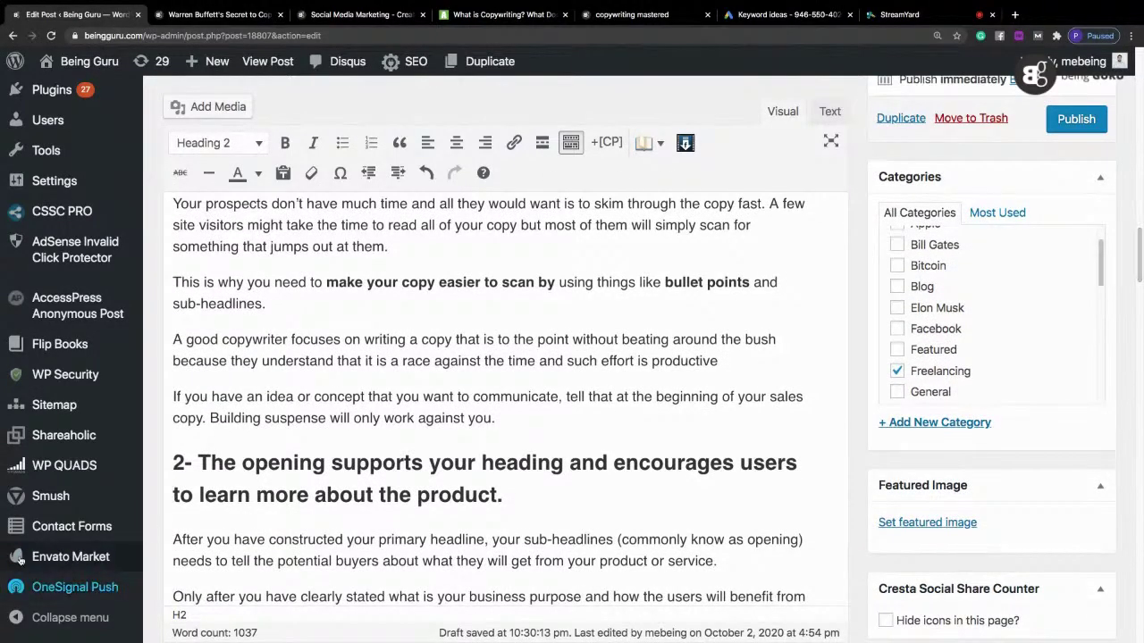
{"action": "left_click_drag", "start_coordinate": [197, 462], "coordinate": [622, 505]}
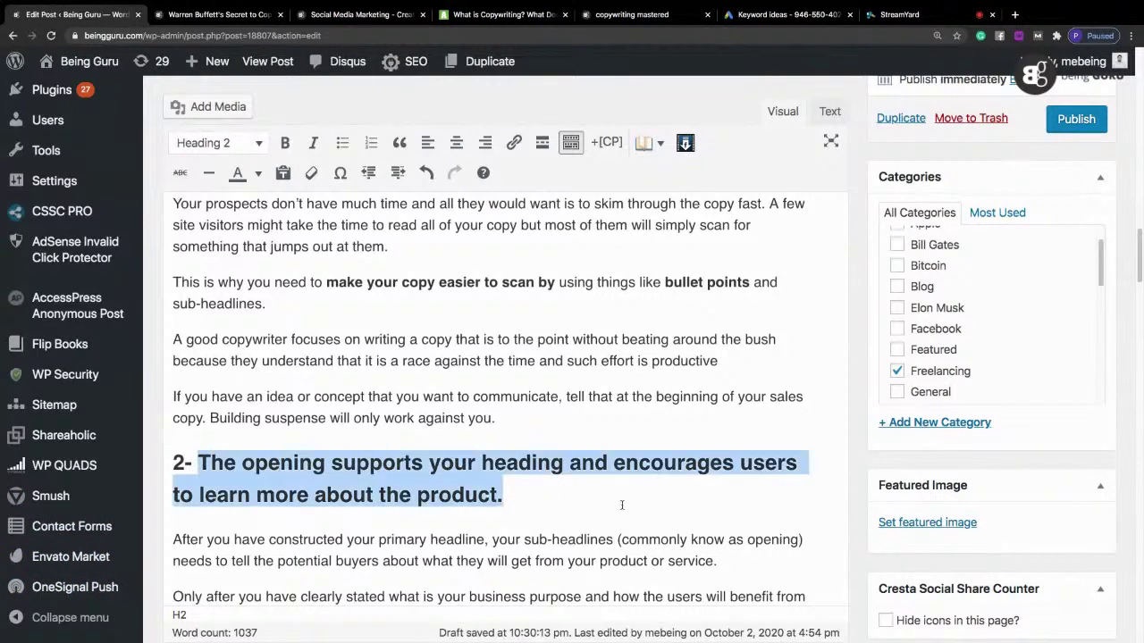
{"action": "type", "text": "Supp"}
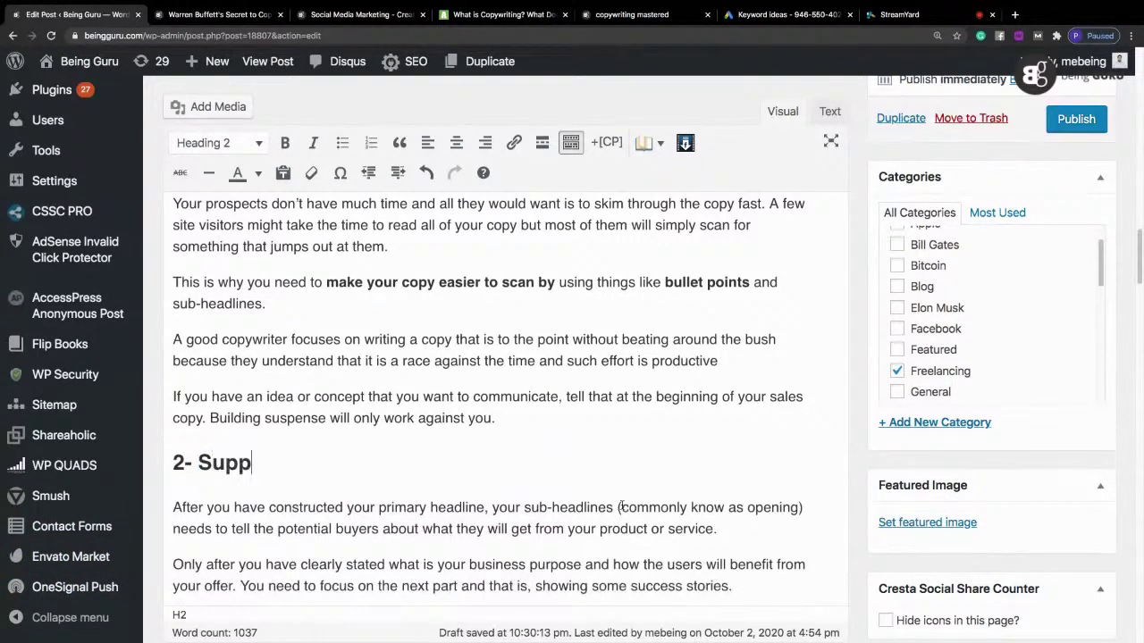
{"action": "type", "text": "ort your "}
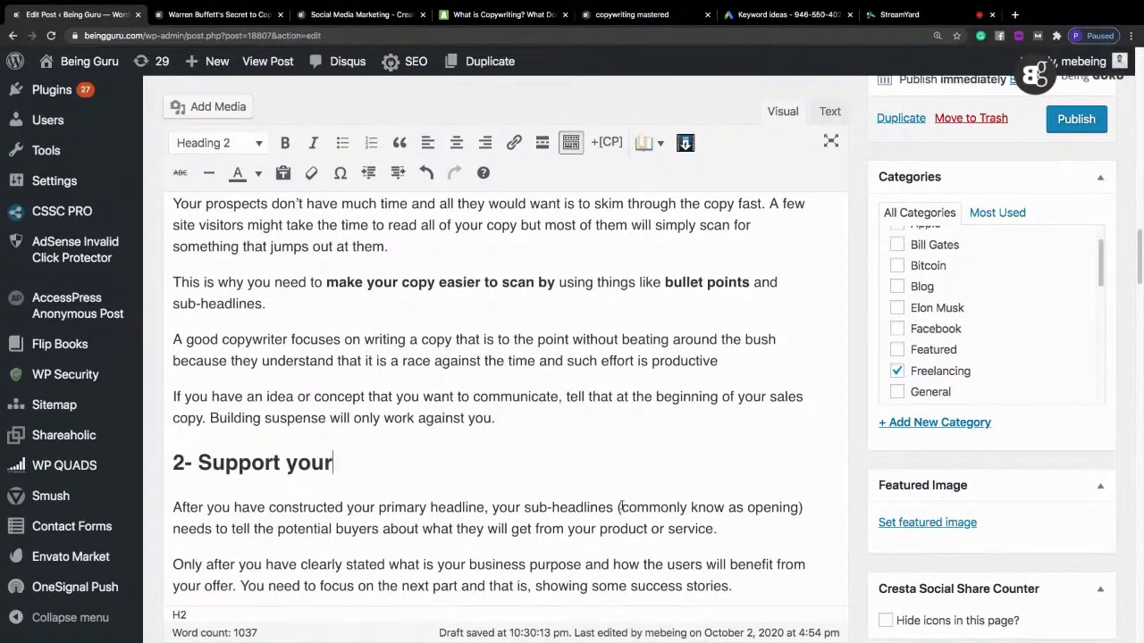
{"action": "type", "text": "HEADING "}
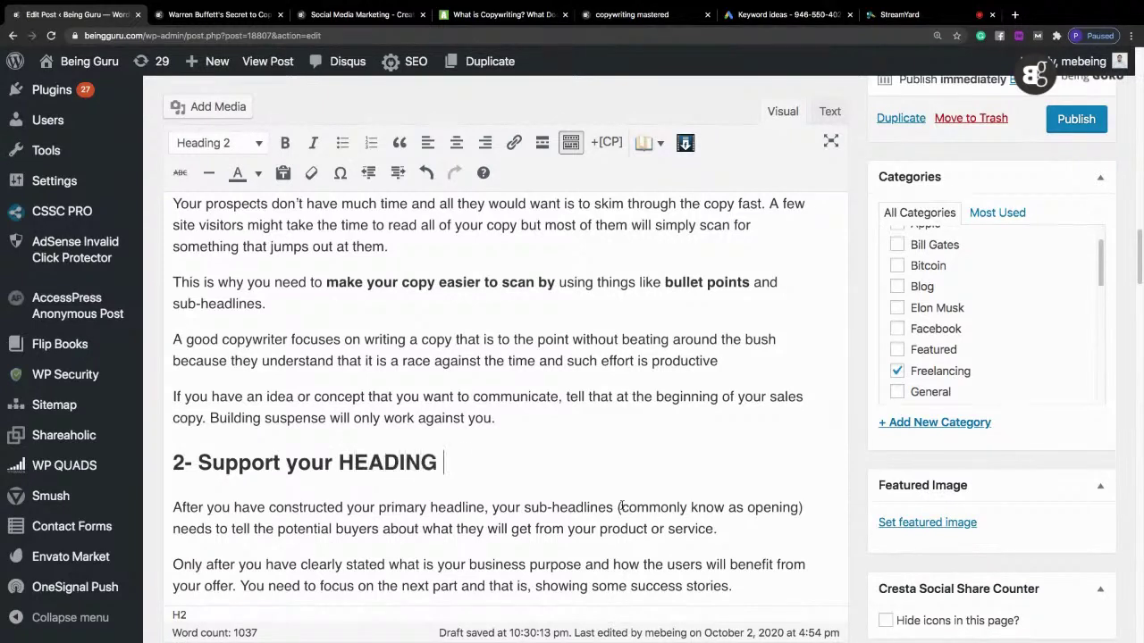
{"action": "type", "text": "with a great "}
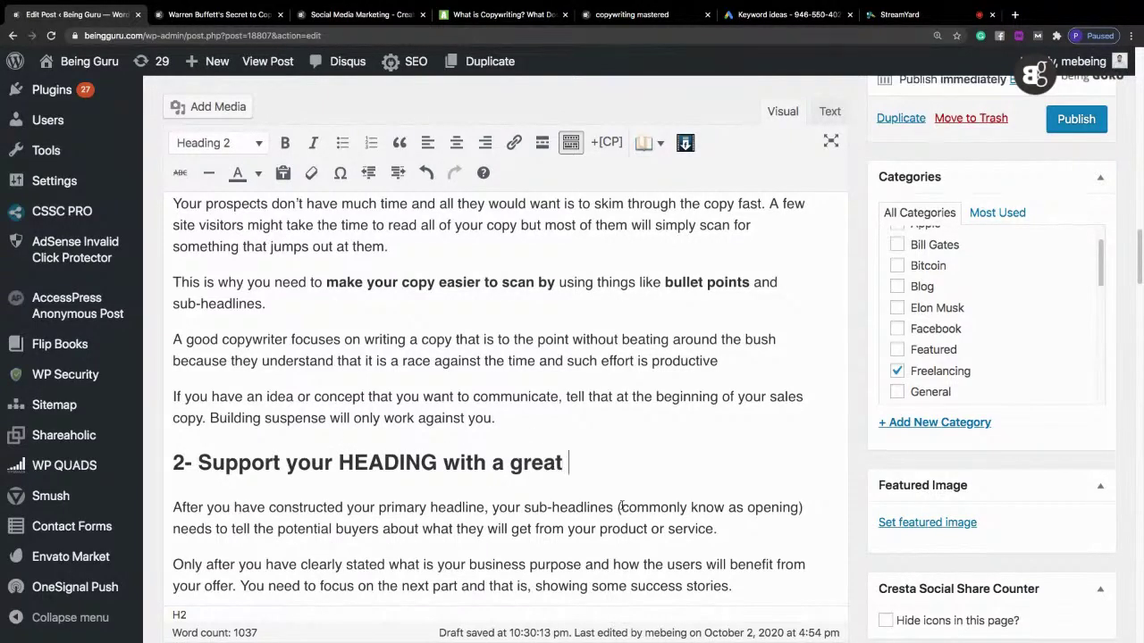
{"action": "type", "text": "OPENING:"}
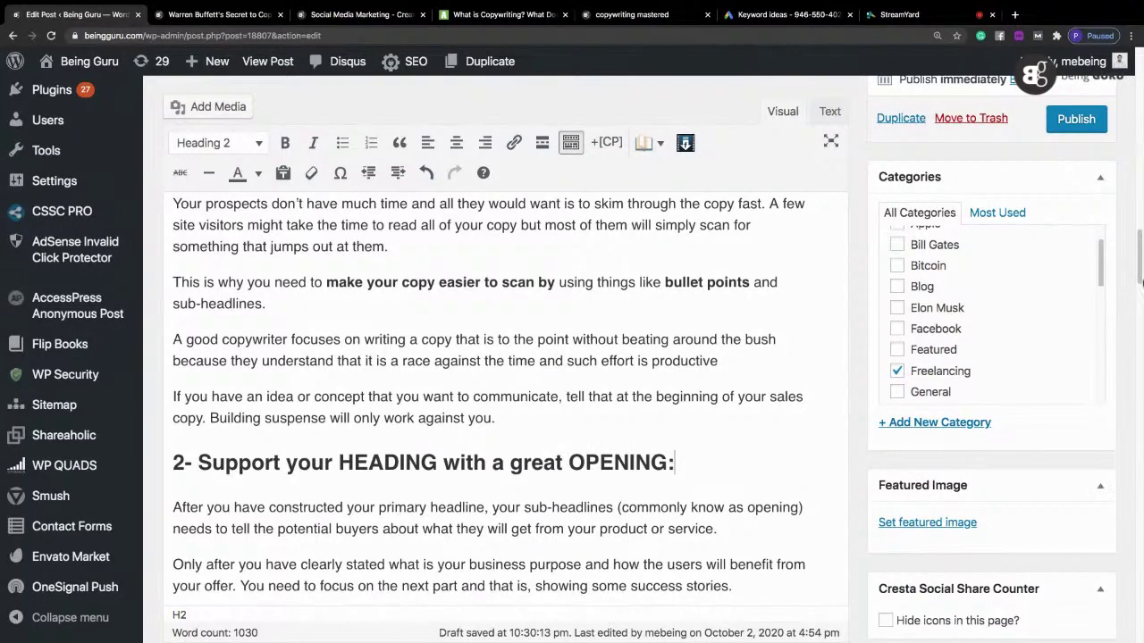
Step: Add a colon after "Making Money" in the Warren Buffett heading and start a new line below it
{"action": "left_click_drag", "start_coordinate": [1140, 279], "coordinate": [1140, 344]}
{"action": "left_click", "coordinate": [390, 364]}
{"action": "key", "text": "shift+alt+1"}
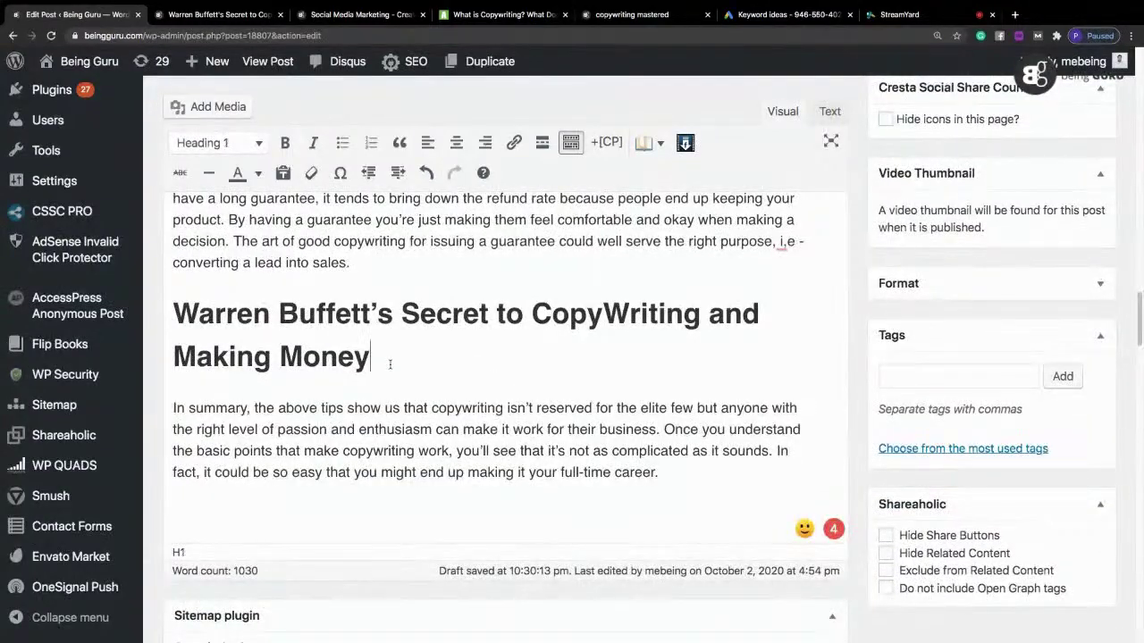
{"action": "type", "text": ":"}
{"action": "key", "text": "Return"}
Step: Search the media library for "warren" and insert the warren-buffett.jpg photo below the Warren Buffett heading
{"action": "left_click", "coordinate": [176, 107]}
{"action": "left_click", "coordinate": [764, 172]}
{"action": "type", "text": "wa"}
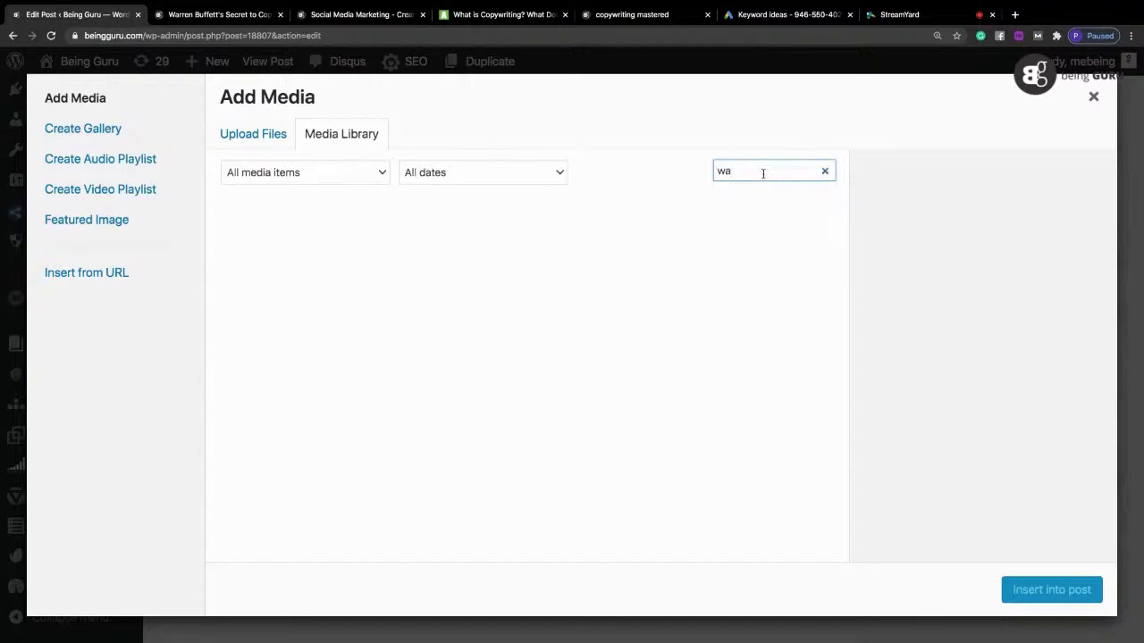
{"action": "type", "text": "rren"}
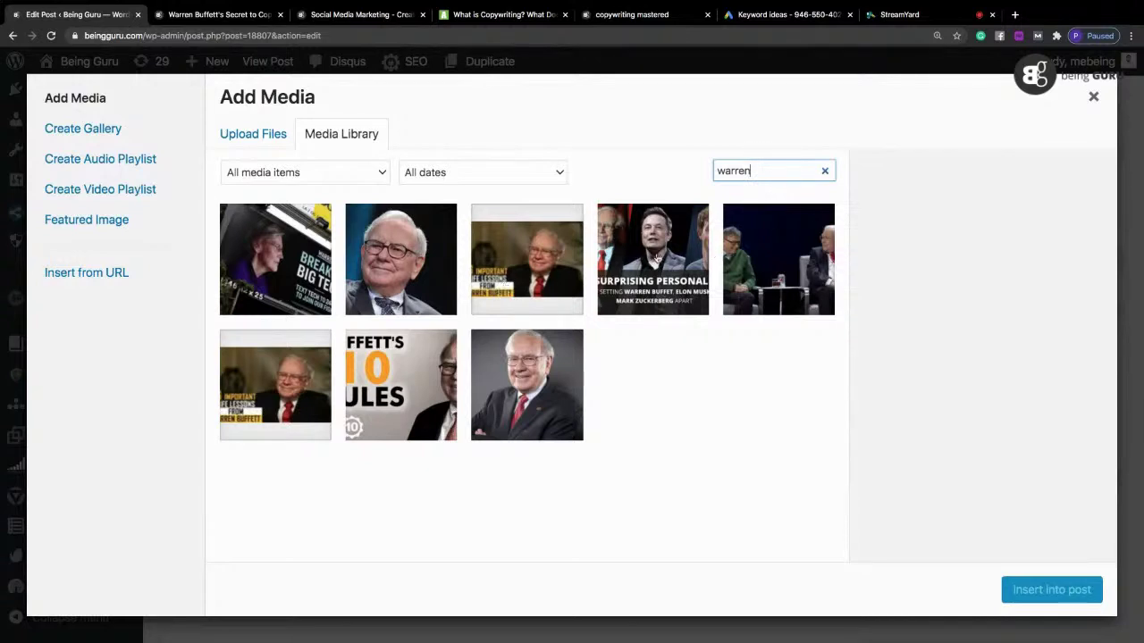
{"action": "left_click", "coordinate": [426, 263]}
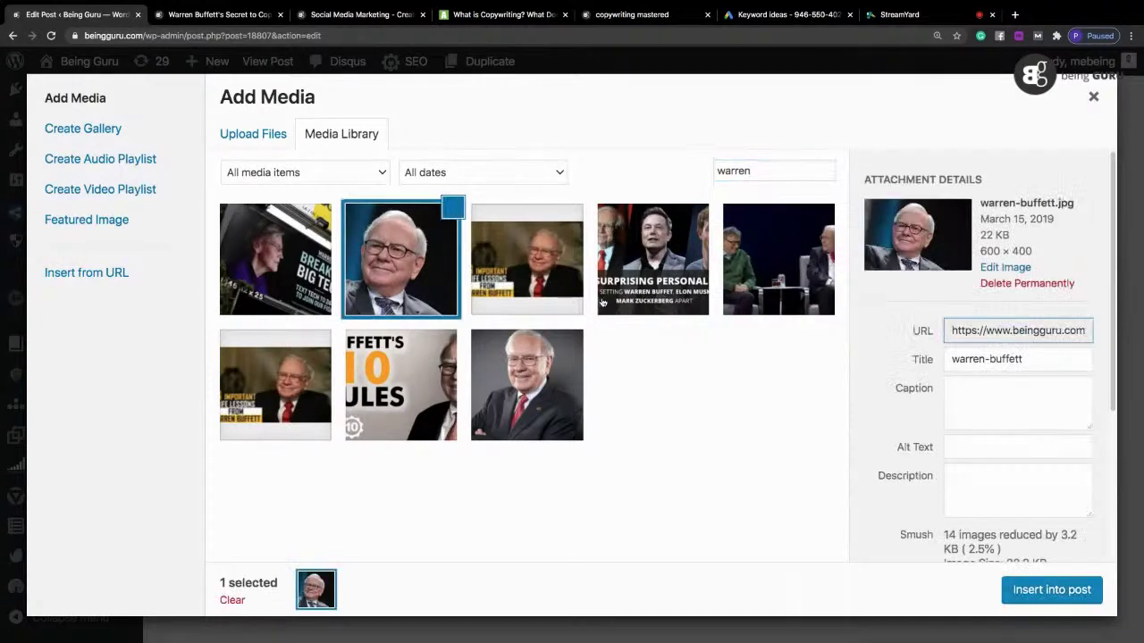
{"action": "left_click", "coordinate": [1081, 591]}
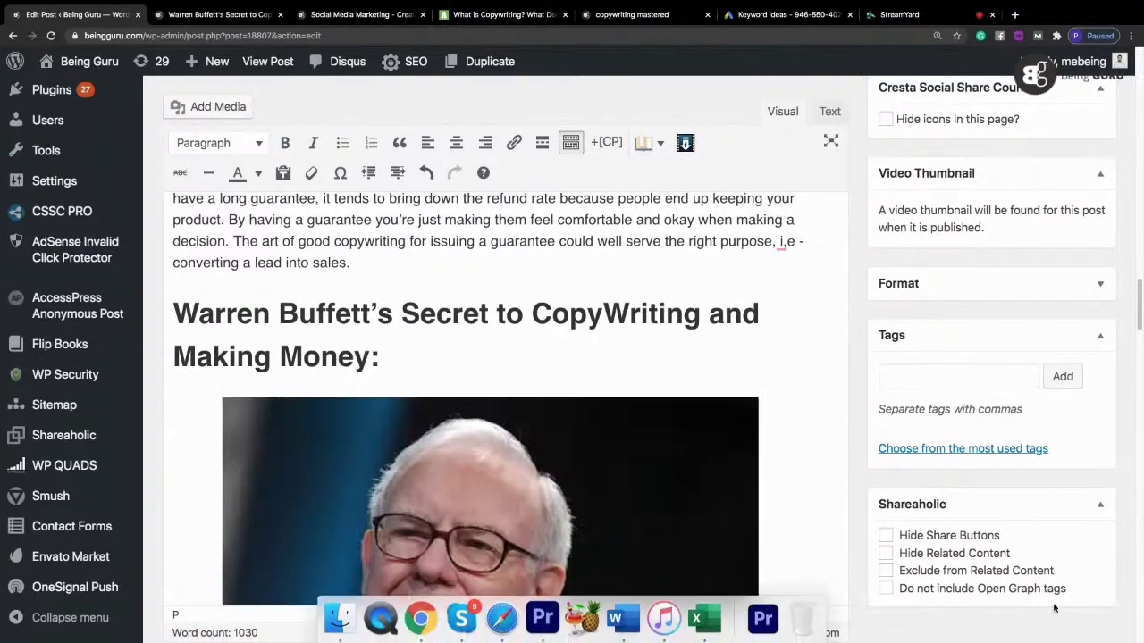
Step: Add an empty paragraph between the Warren Buffett photo and the summary paragraph
{"action": "scroll", "coordinate": [828, 345], "scroll_direction": "down", "scroll_amount": 8}
{"action": "left_click", "coordinate": [782, 351]}
{"action": "key", "text": "Return"}
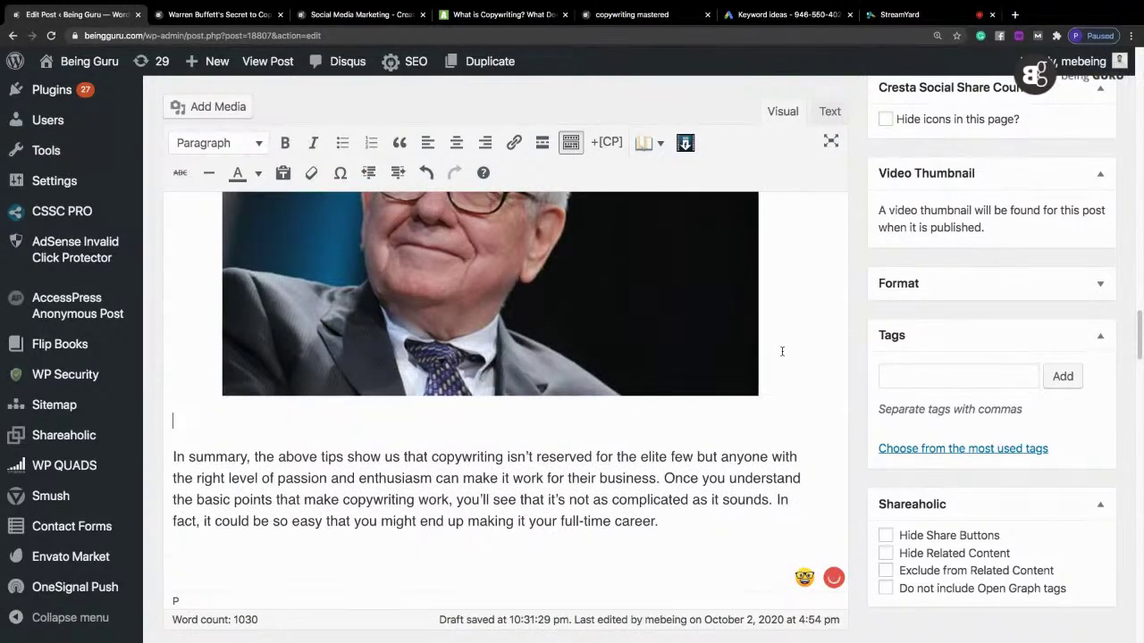
Step: Open the published Warren Buffett article for editing, cut its entire body text and paste it below the photo in the draft
{"action": "left_click", "coordinate": [219, 40]}
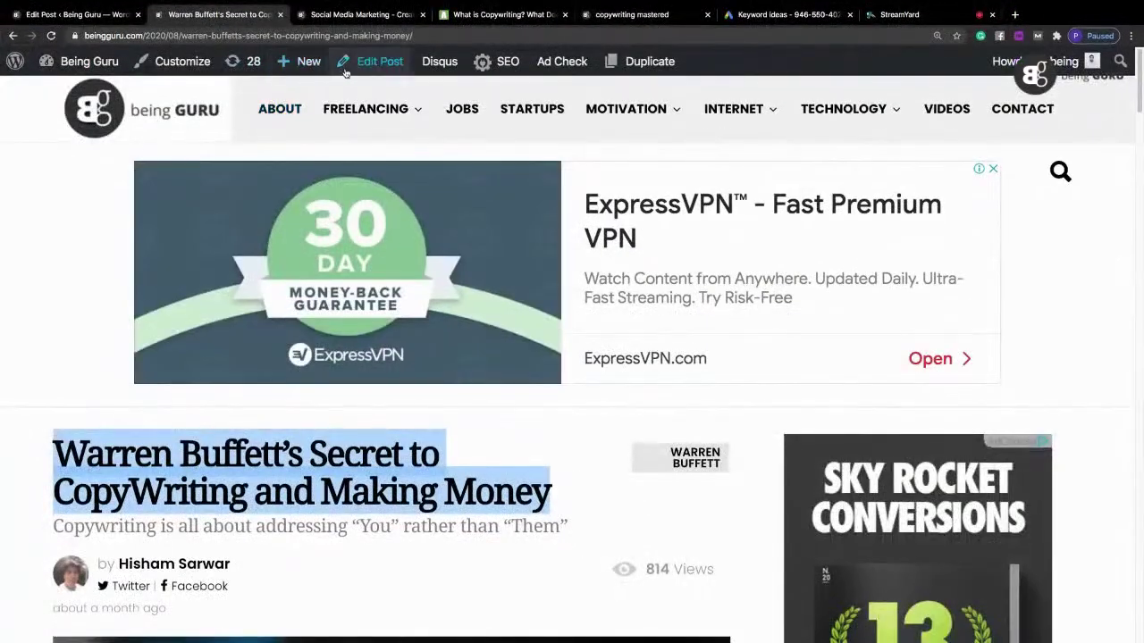
{"action": "left_click", "coordinate": [364, 67]}
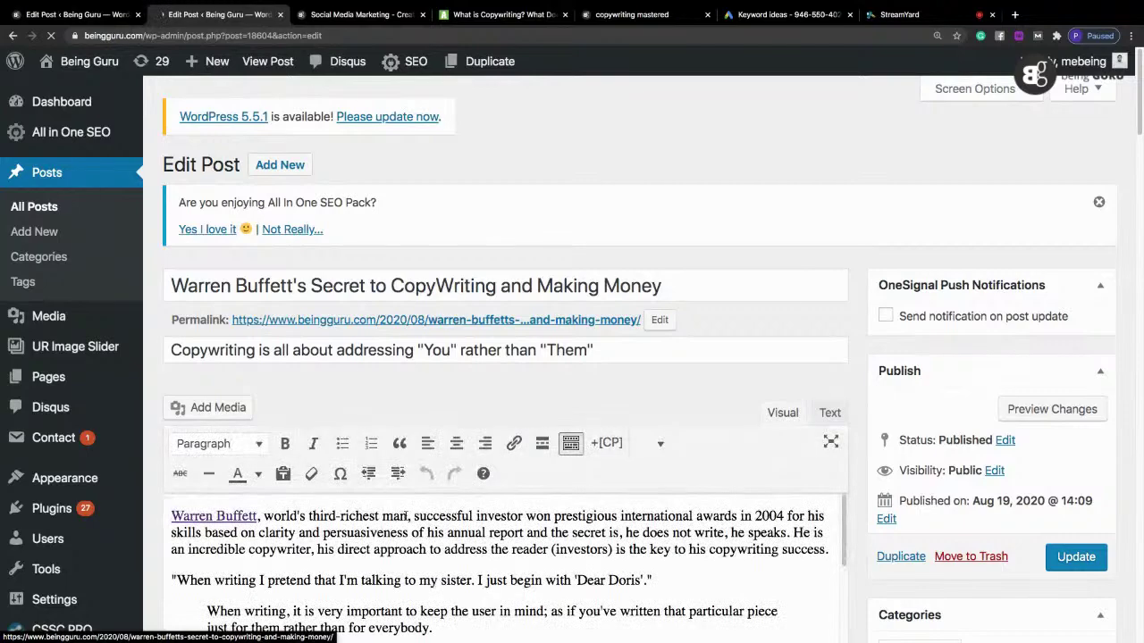
{"action": "scroll", "coordinate": [402, 521], "scroll_direction": "down", "scroll_amount": 1}
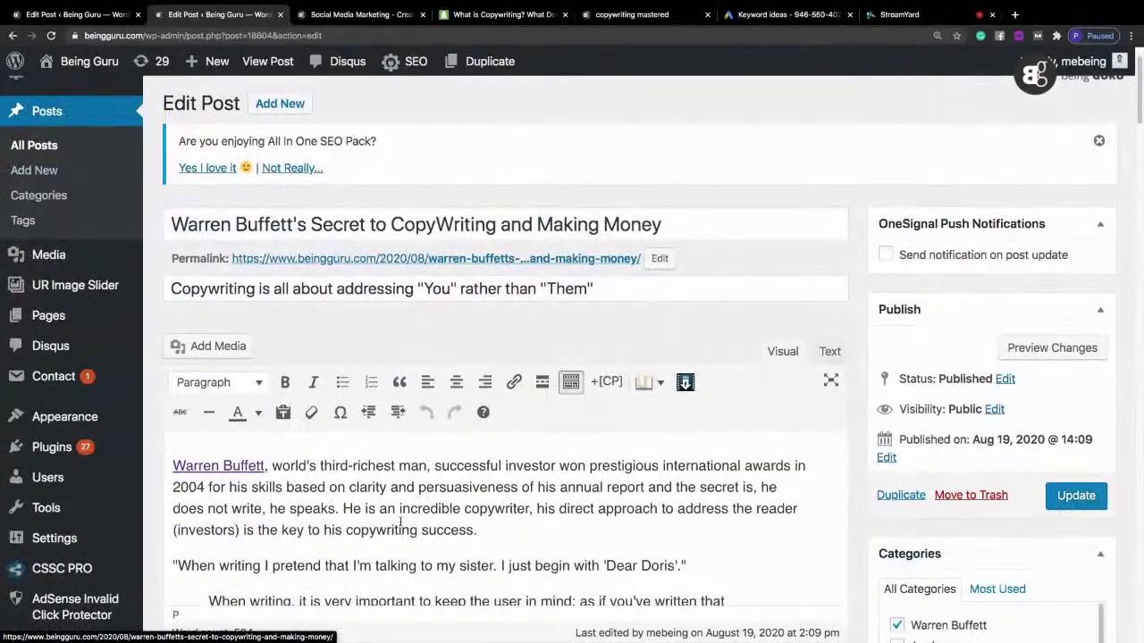
{"action": "key", "text": "ctrl+a"}
{"action": "key", "text": "ctrl+c"}
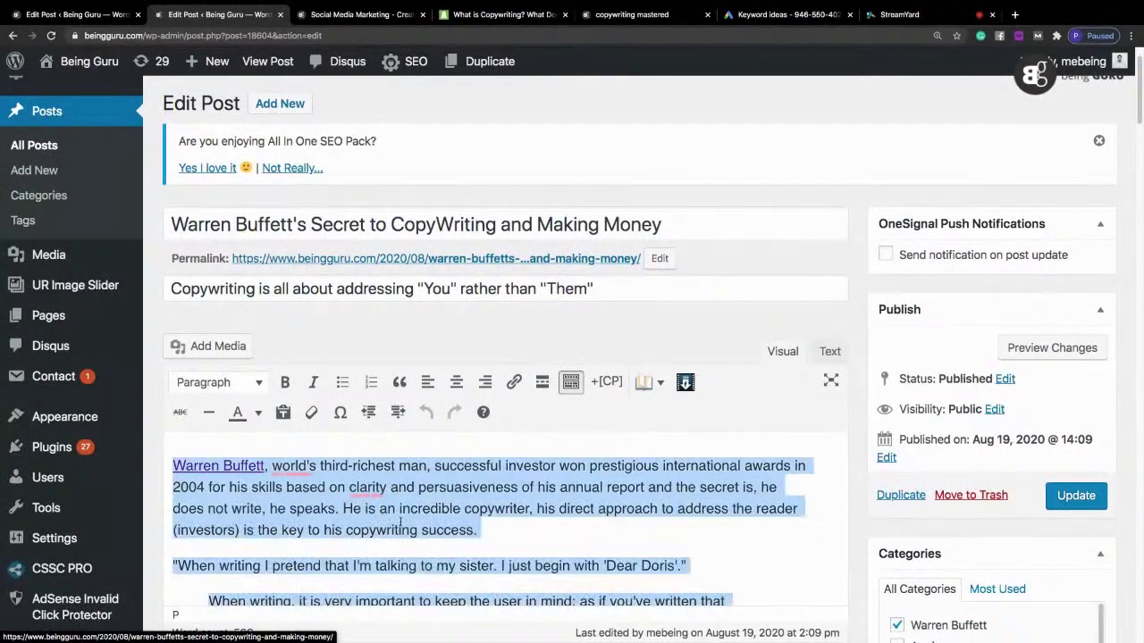
{"action": "key", "text": "BackSpace"}
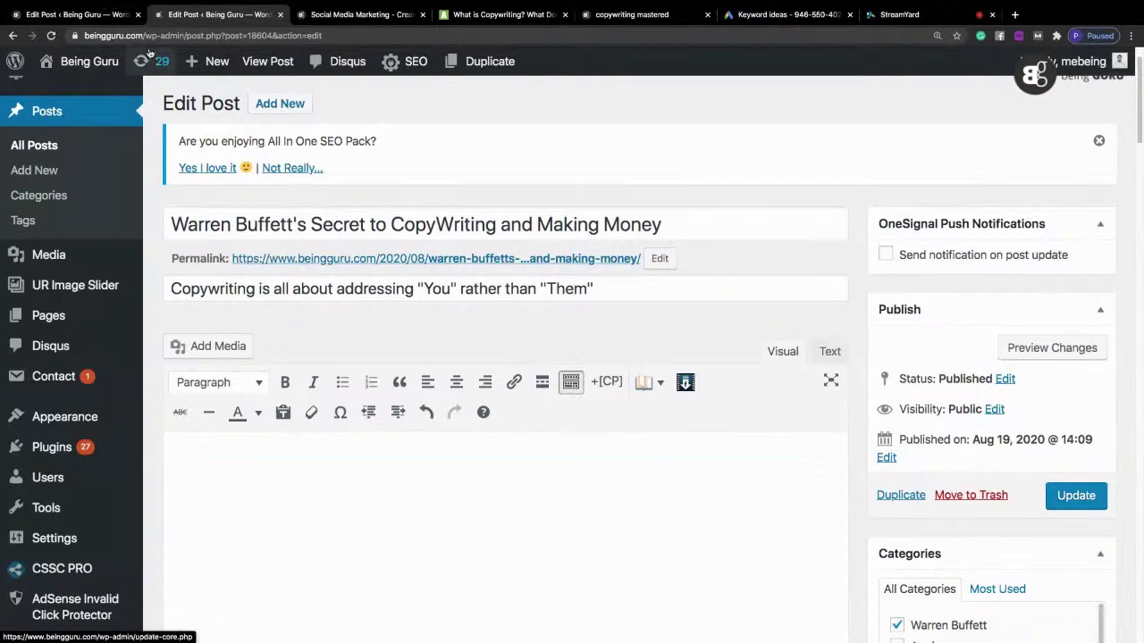
{"action": "left_click", "coordinate": [76, 15]}
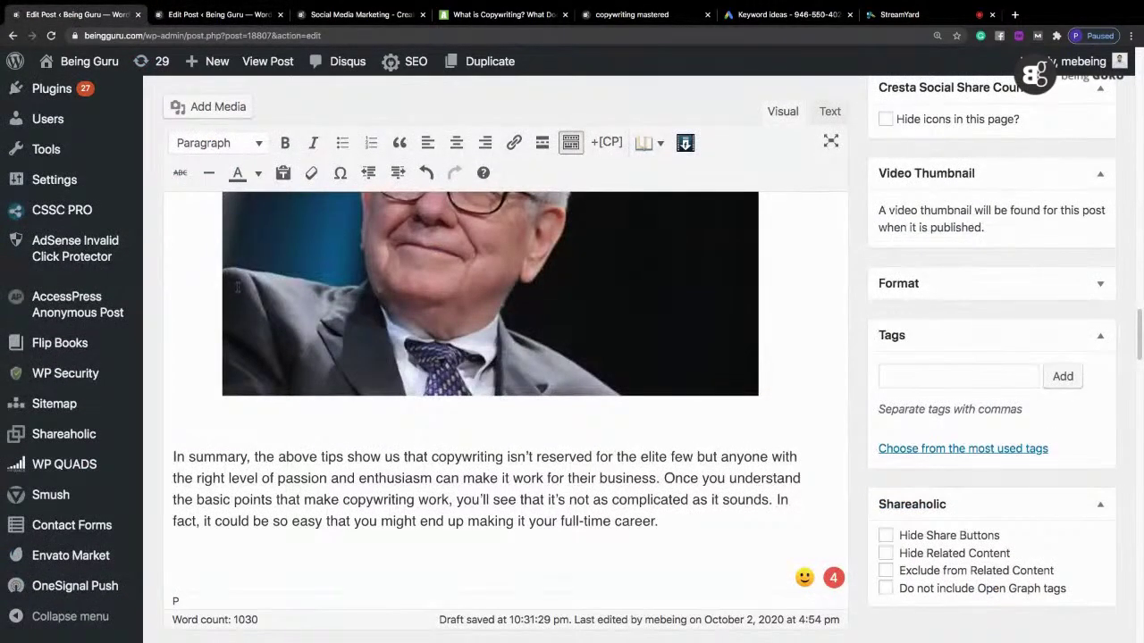
{"action": "key", "text": "ctrl+v"}
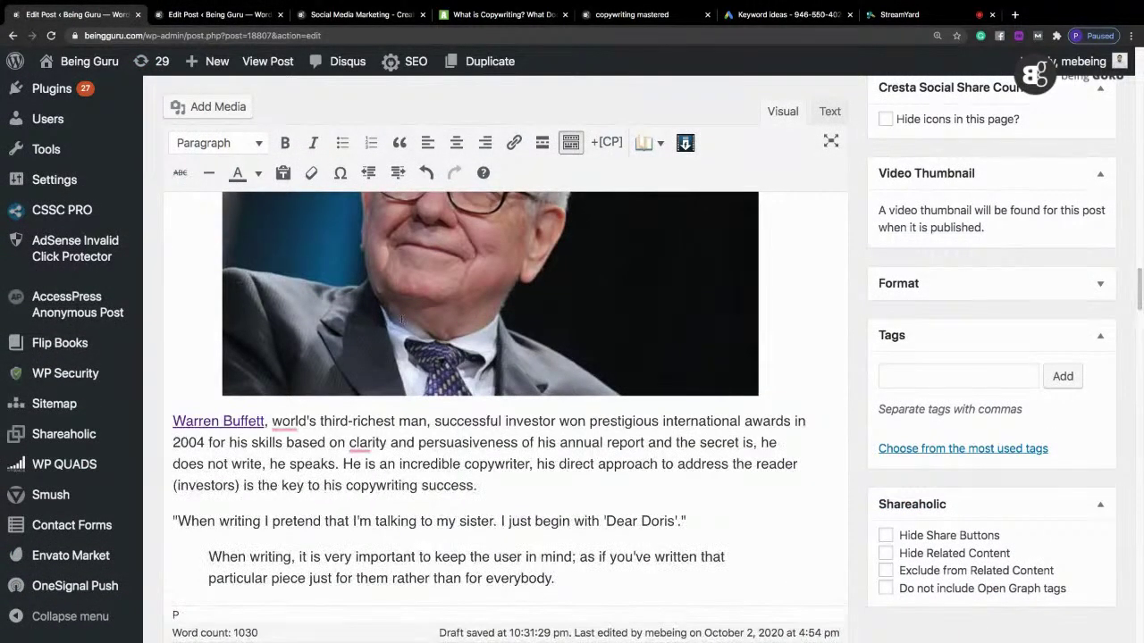
Step: Accept the Grammarly suggestions "the world's" and "the clarity" in the first paragraph below the Warren Buffett photo
{"action": "mouse_move", "coordinate": [295, 422]}
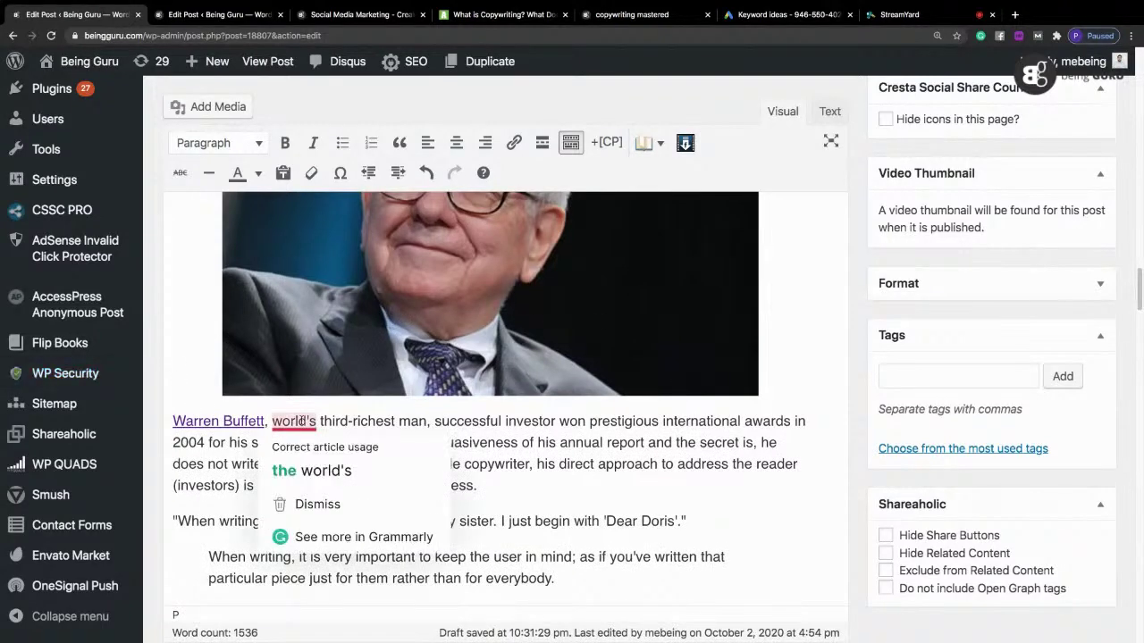
{"action": "left_click", "coordinate": [324, 470]}
{"action": "mouse_move", "coordinate": [437, 445]}
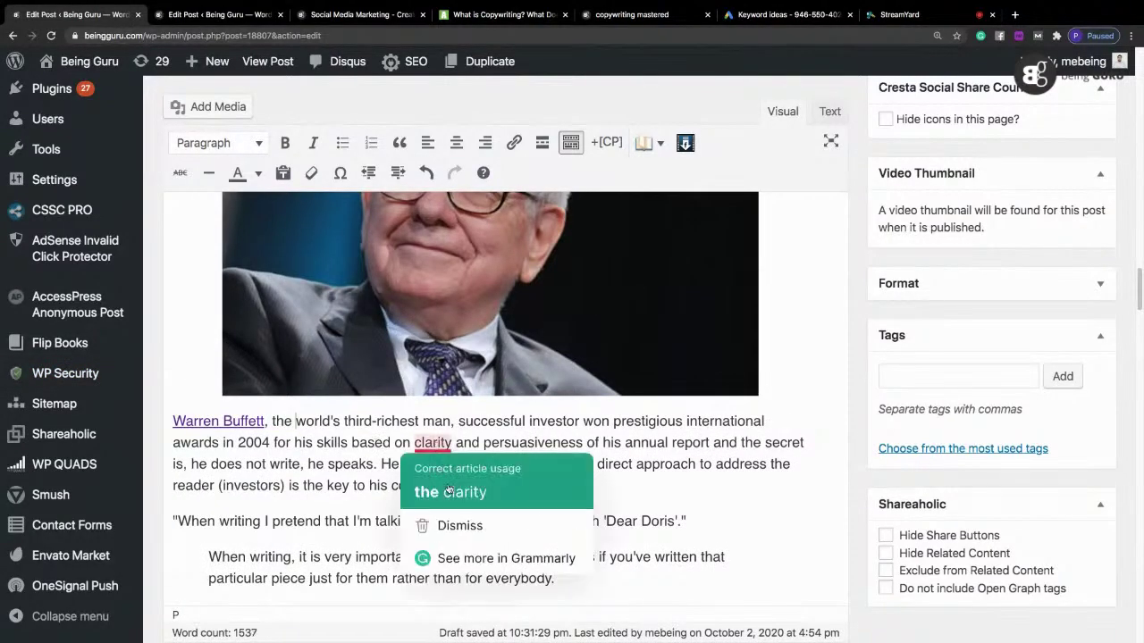
{"action": "left_click", "coordinate": [503, 470]}
{"action": "scroll", "coordinate": [1141, 268], "scroll_direction": "down", "scroll_amount": 2}
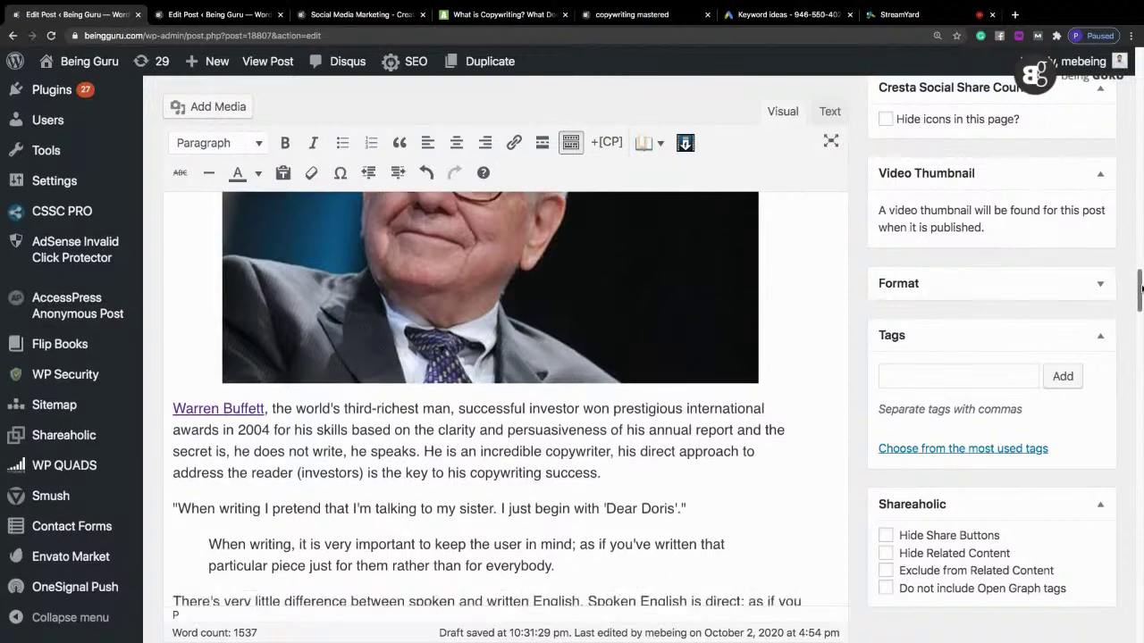
Step: Accept the Grammarly suggestions "another", "for" and "an indirect" in the paragraphs below the "Write as if you are speaking to a person." heading
{"action": "left_click_drag", "start_coordinate": [1142, 295], "coordinate": [1142, 313]}
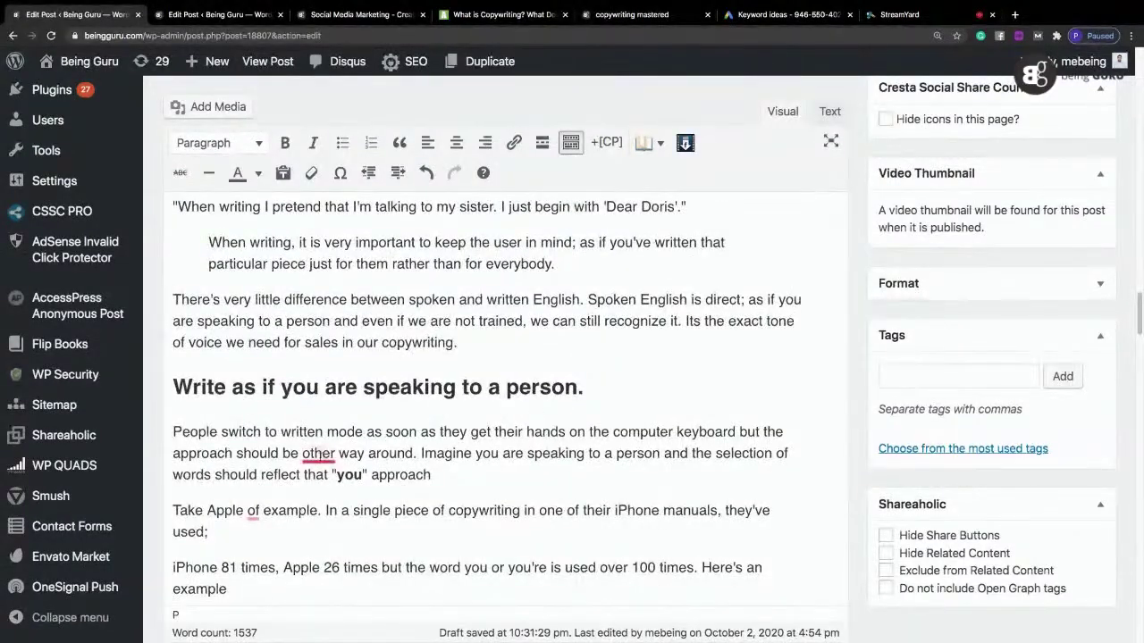
{"action": "mouse_move", "coordinate": [318, 453]}
{"action": "left_click", "coordinate": [331, 502]}
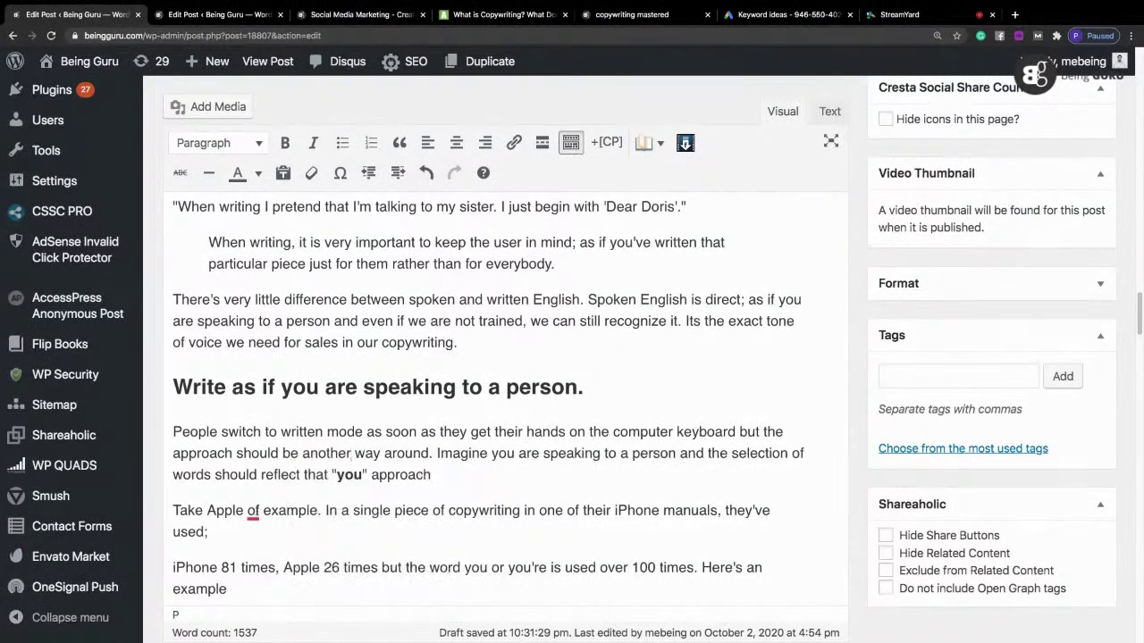
{"action": "mouse_move", "coordinate": [254, 514]}
{"action": "left_click", "coordinate": [282, 427]}
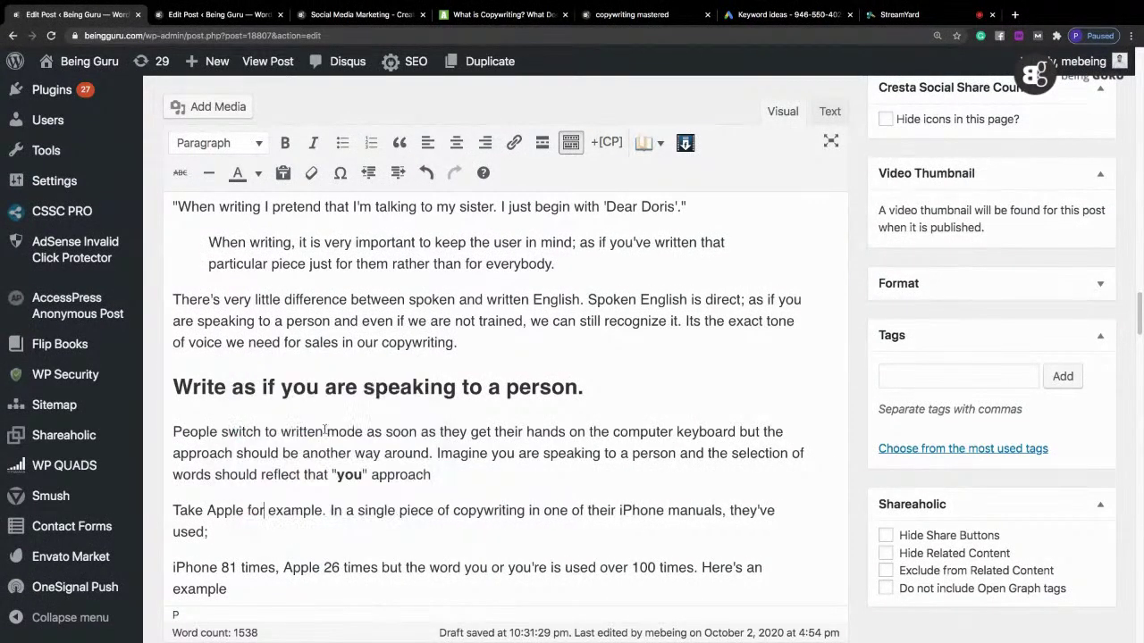
{"action": "left_click_drag", "start_coordinate": [1140, 322], "coordinate": [1140, 345]}
{"action": "mouse_move", "coordinate": [368, 393]}
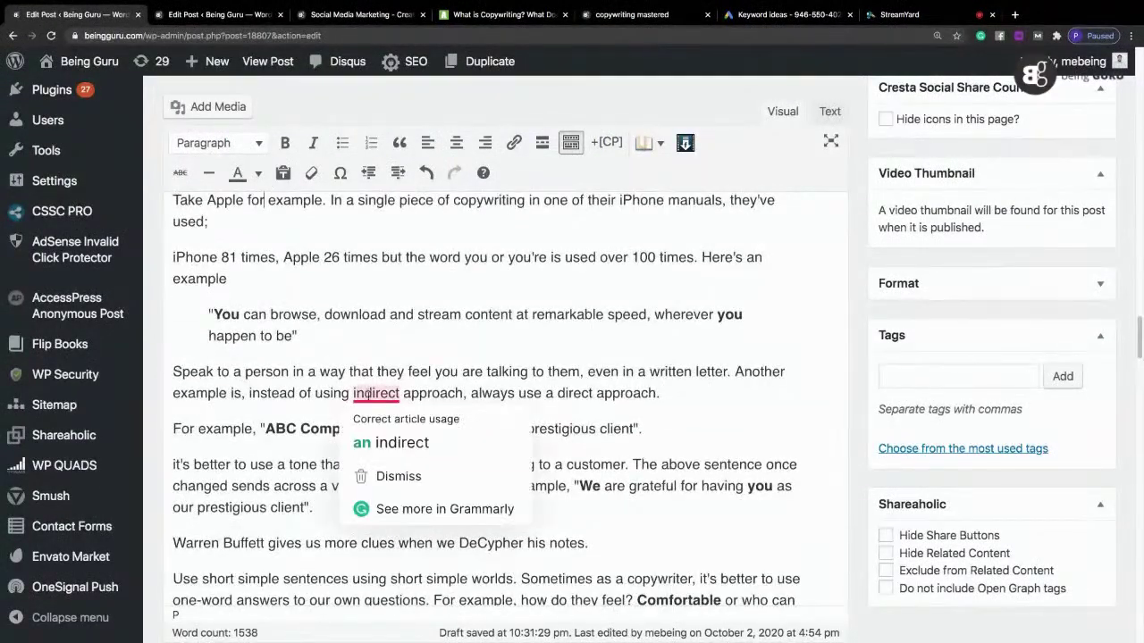
{"action": "left_click", "coordinate": [389, 442]}
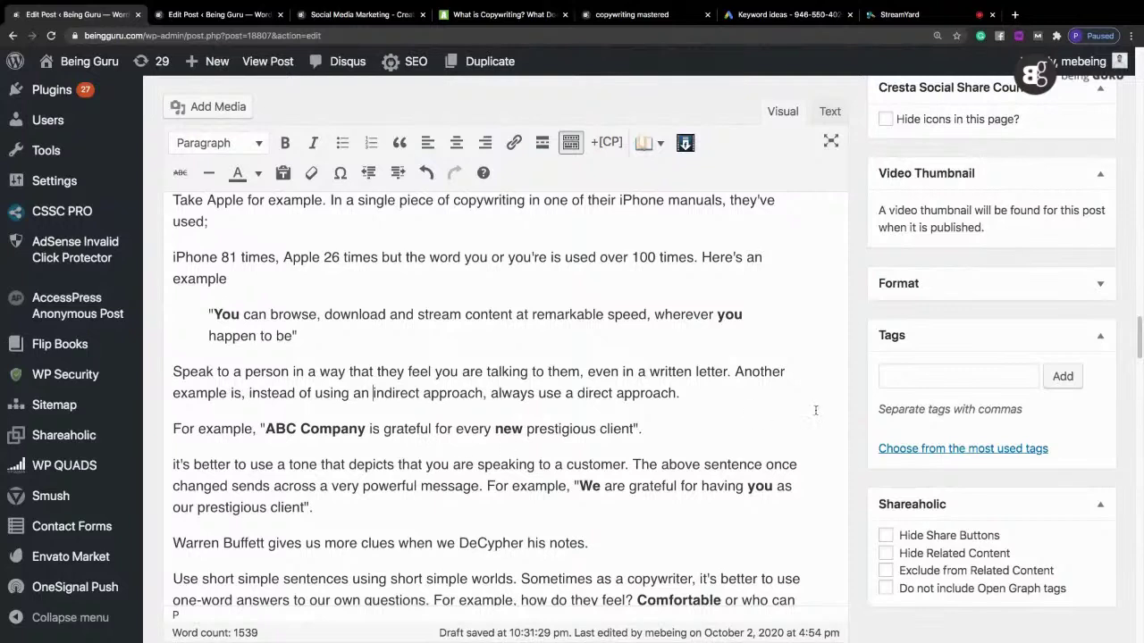
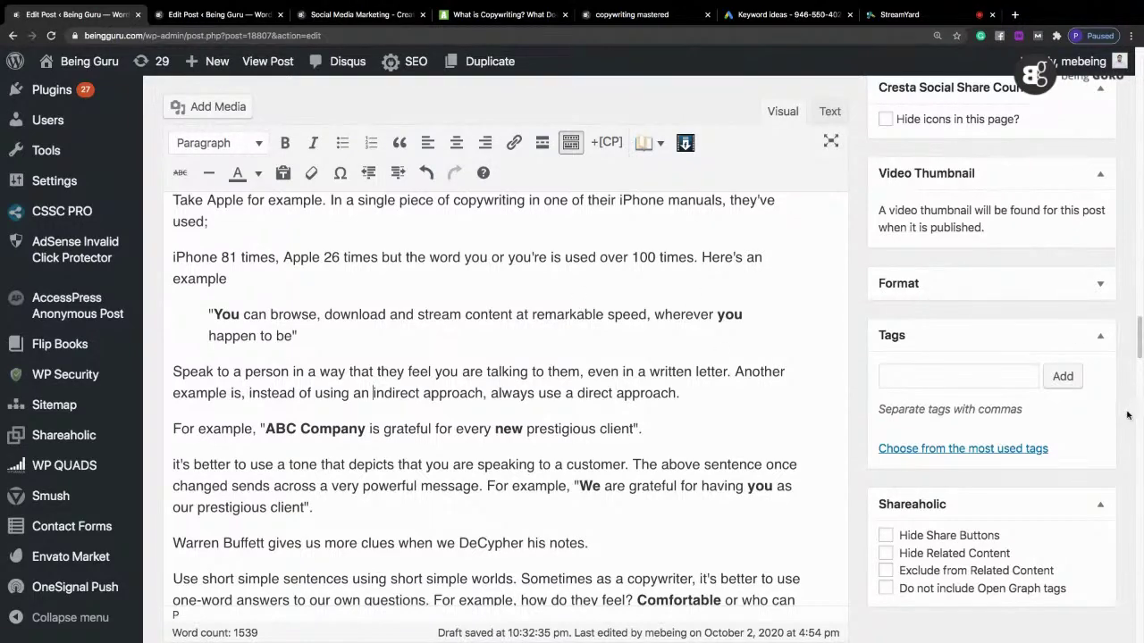
Step: Turn the four contraction examples, from "We are" to "Should not", into a bulleted list in italics without bold
{"action": "left_click_drag", "start_coordinate": [1139, 332], "coordinate": [1140, 370]}
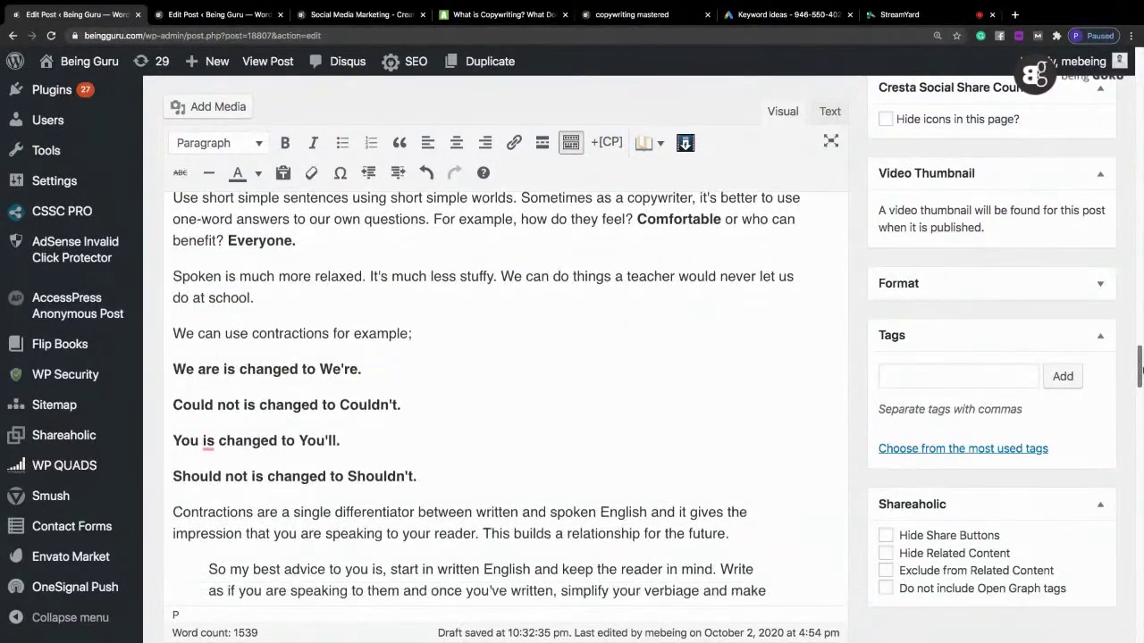
{"action": "left_click", "coordinate": [438, 476]}
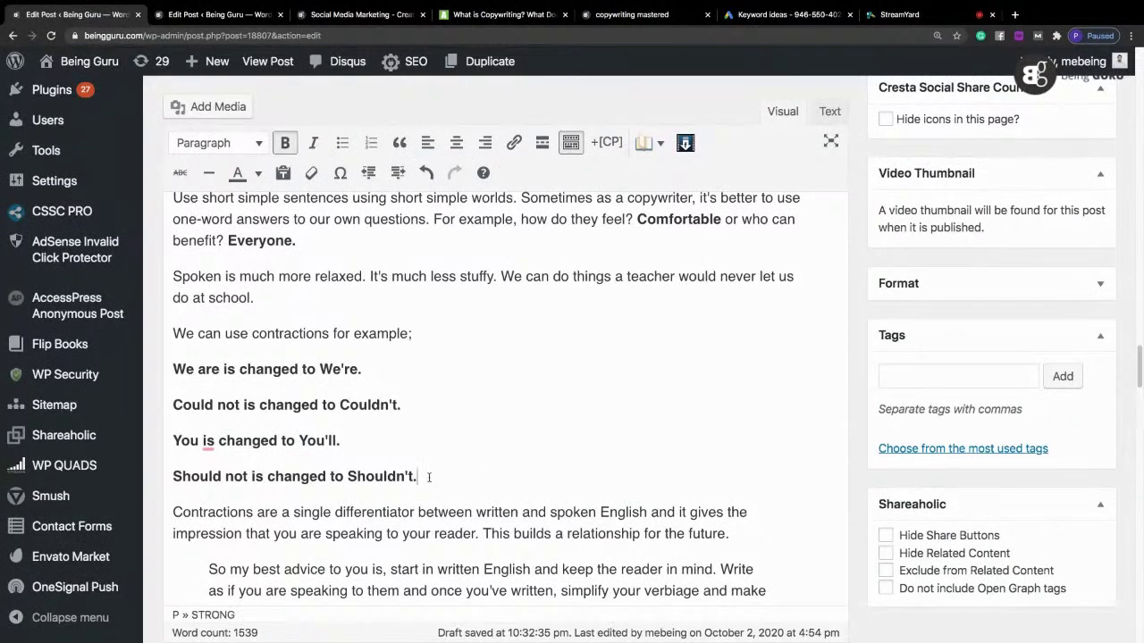
{"action": "mouse_move", "coordinate": [208, 446]}
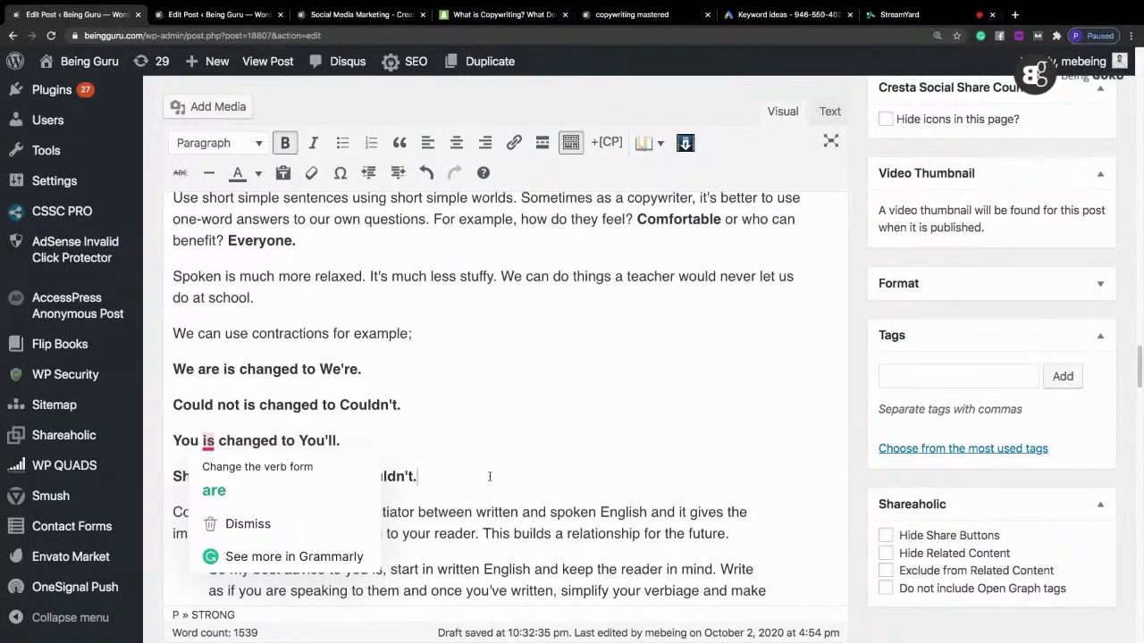
{"action": "left_click_drag", "start_coordinate": [418, 477], "coordinate": [173, 369]}
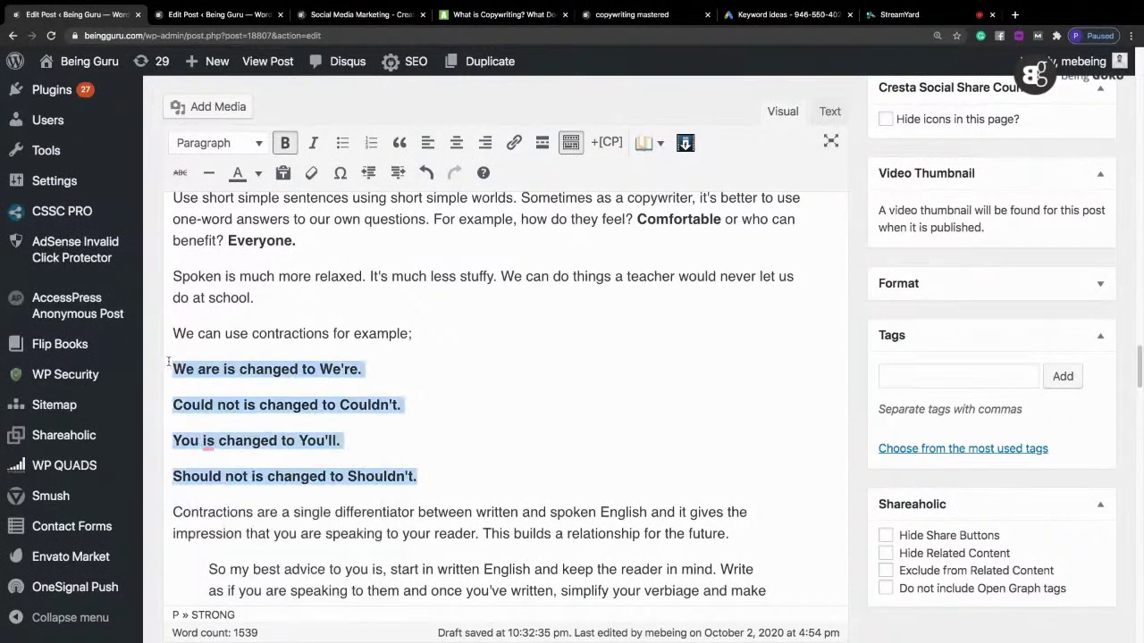
{"action": "left_click", "coordinate": [344, 146]}
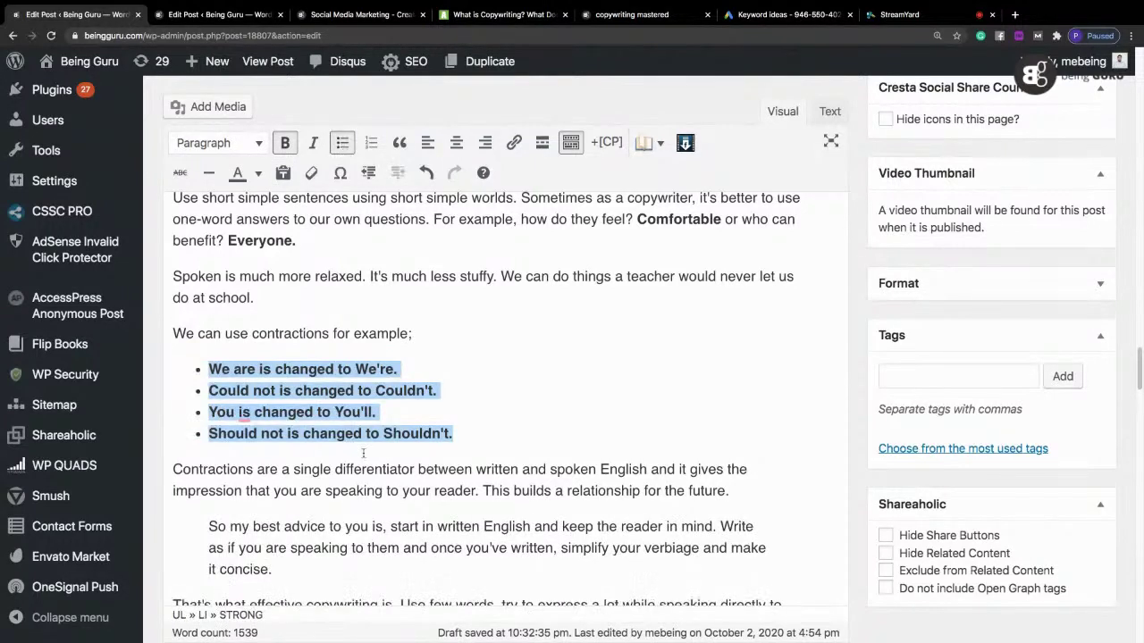
{"action": "left_click", "coordinate": [285, 143]}
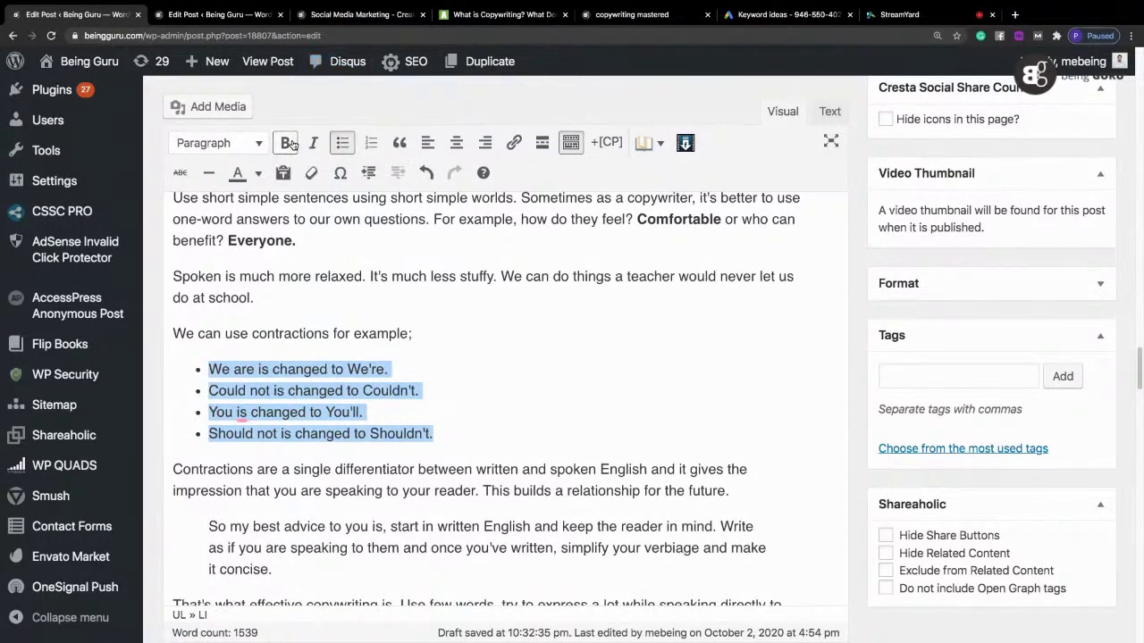
{"action": "left_click", "coordinate": [311, 143]}
{"action": "left_click", "coordinate": [473, 448]}
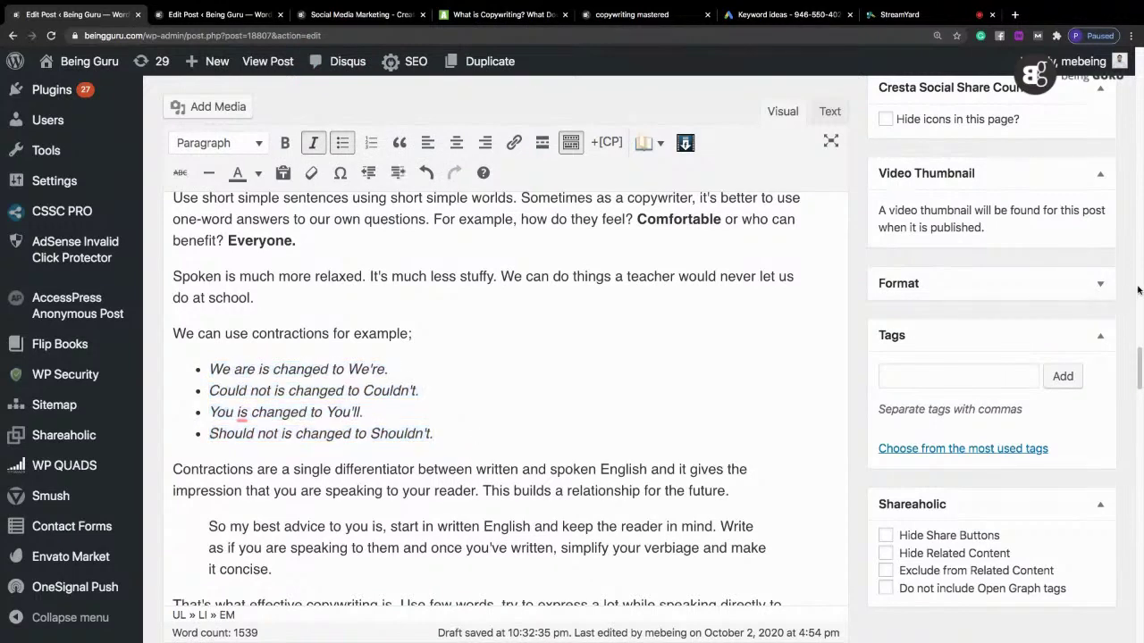
Step: Cut the subtitle "Copywriting is all about addressing "You" rather than "Them"" from the published Warren Buffett article
{"action": "left_click_drag", "start_coordinate": [1140, 367], "coordinate": [1141, 384]}
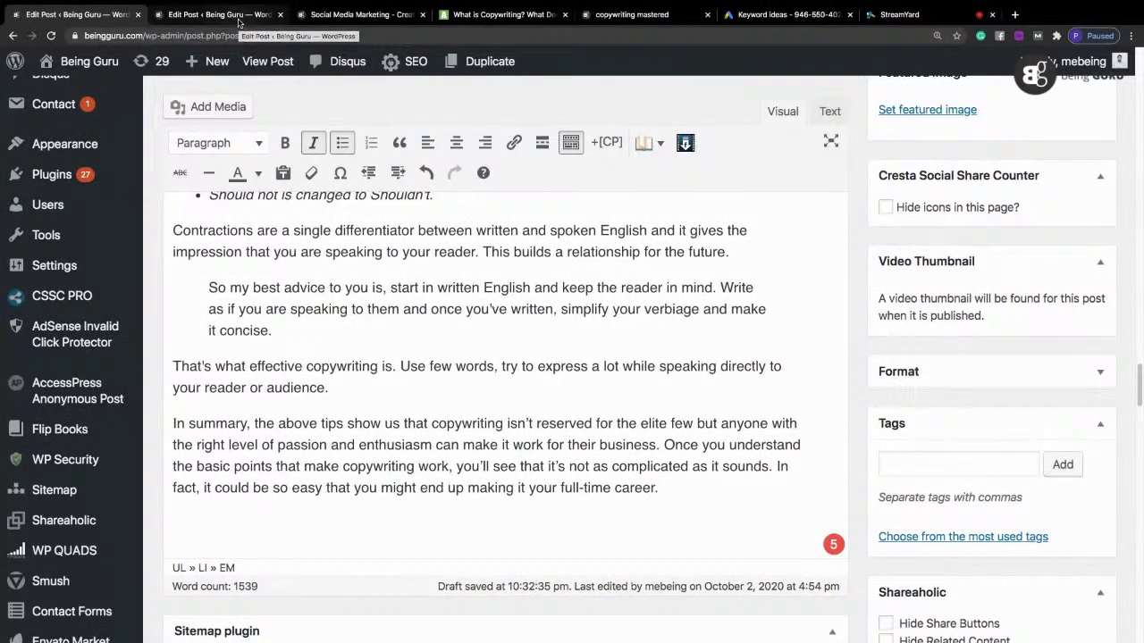
{"action": "left_click", "coordinate": [376, 14]}
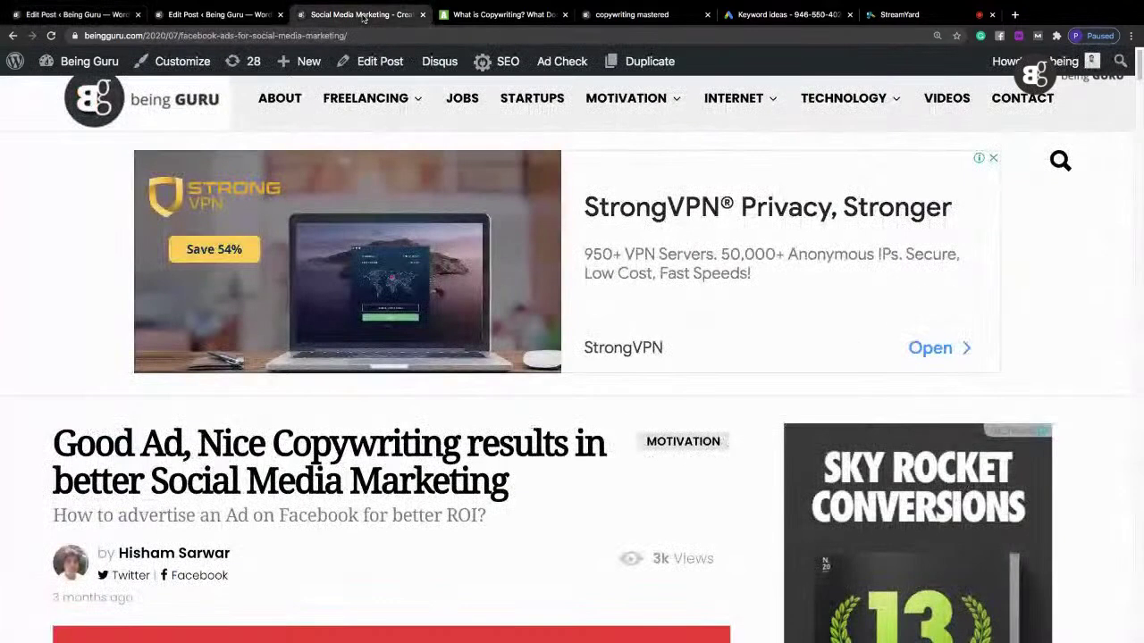
{"action": "left_click", "coordinate": [199, 16]}
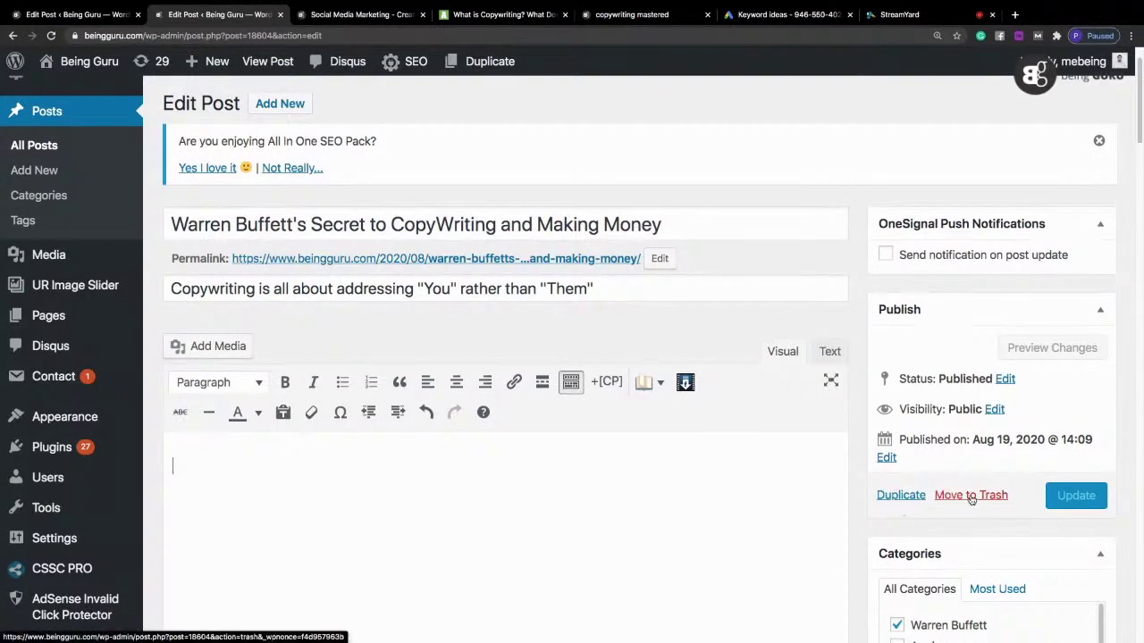
{"action": "left_click", "coordinate": [348, 289]}
{"action": "key", "text": "super+a"}
{"action": "right_click", "coordinate": [348, 289]}
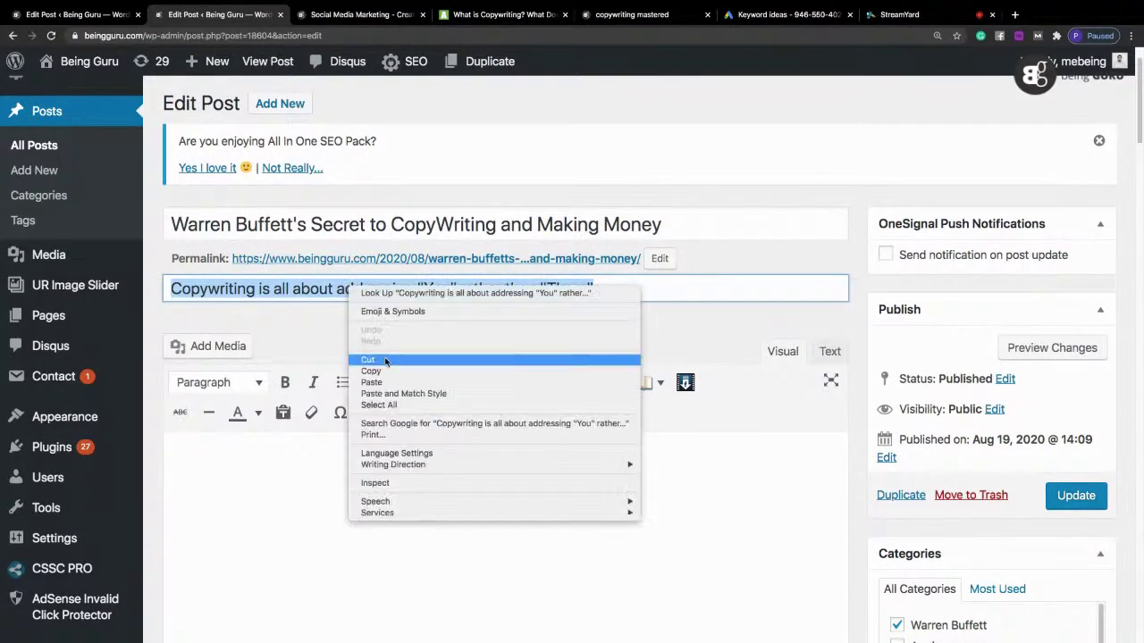
{"action": "left_click", "coordinate": [387, 360]}
Step: Paste the cut subtitle into the draft as a blockquote below the line "Warren Buffett gives us more clues when we DeCypher his notes."
{"action": "scroll", "coordinate": [523, 290], "scroll_direction": "down", "scroll_amount": 20}
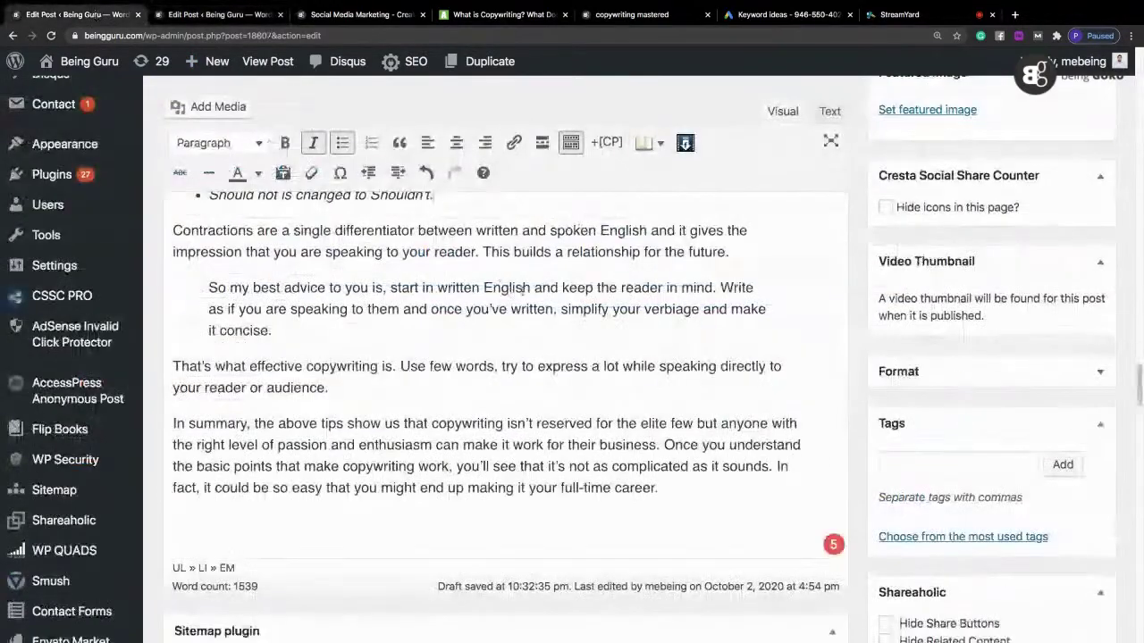
{"action": "left_click_drag", "start_coordinate": [1140, 404], "coordinate": [1141, 322]}
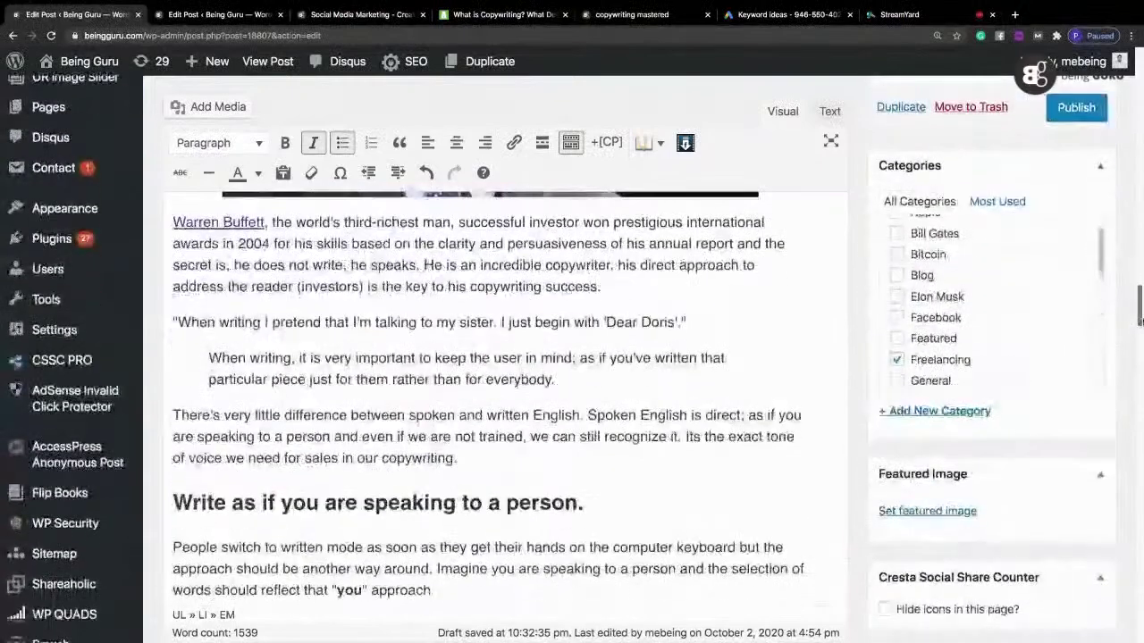
{"action": "left_click", "coordinate": [623, 511]}
{"action": "left_click_drag", "start_coordinate": [1141, 306], "coordinate": [1141, 318]}
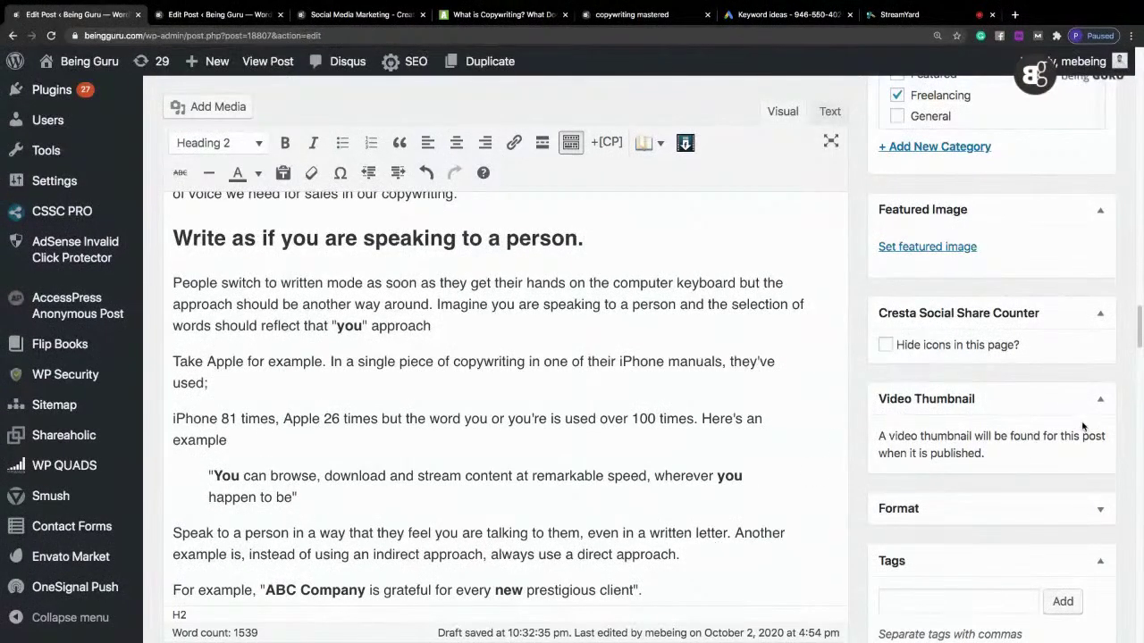
{"action": "scroll", "coordinate": [617, 433], "scroll_direction": "down", "scroll_amount": 5}
{"action": "left_click", "coordinate": [617, 433]}
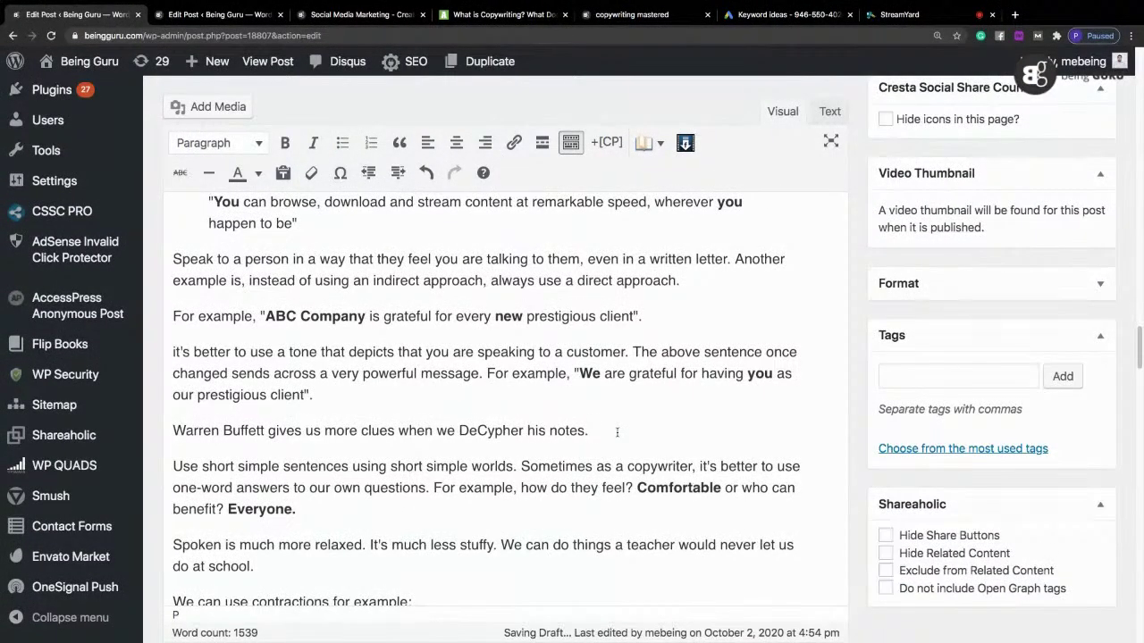
{"action": "key", "text": "Return"}
{"action": "key", "text": "super+v"}
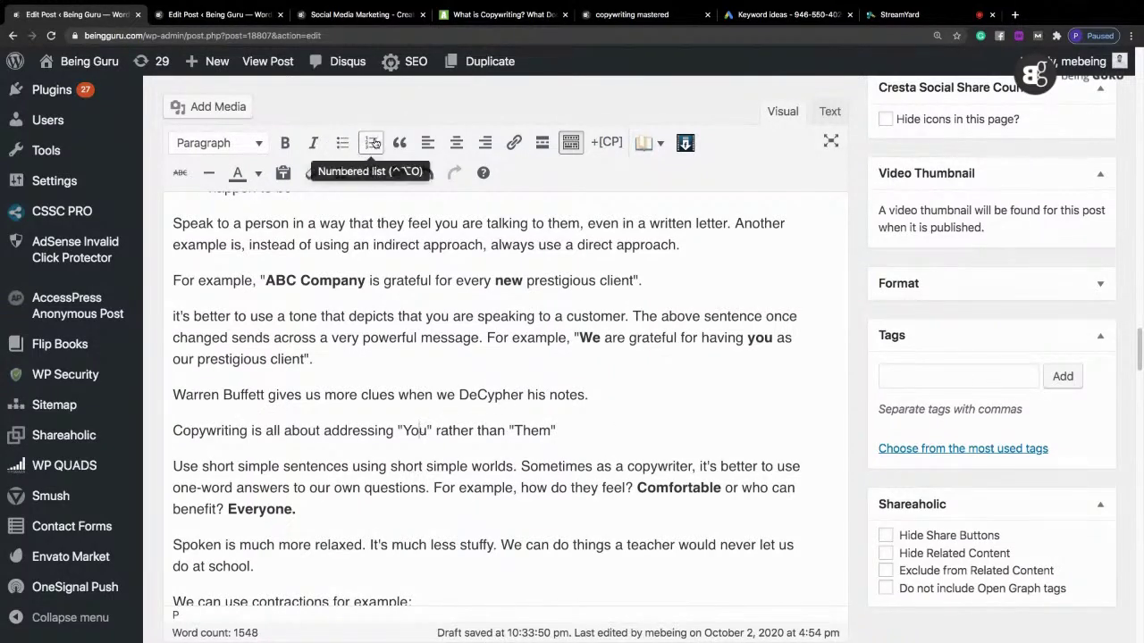
{"action": "left_click", "coordinate": [400, 143]}
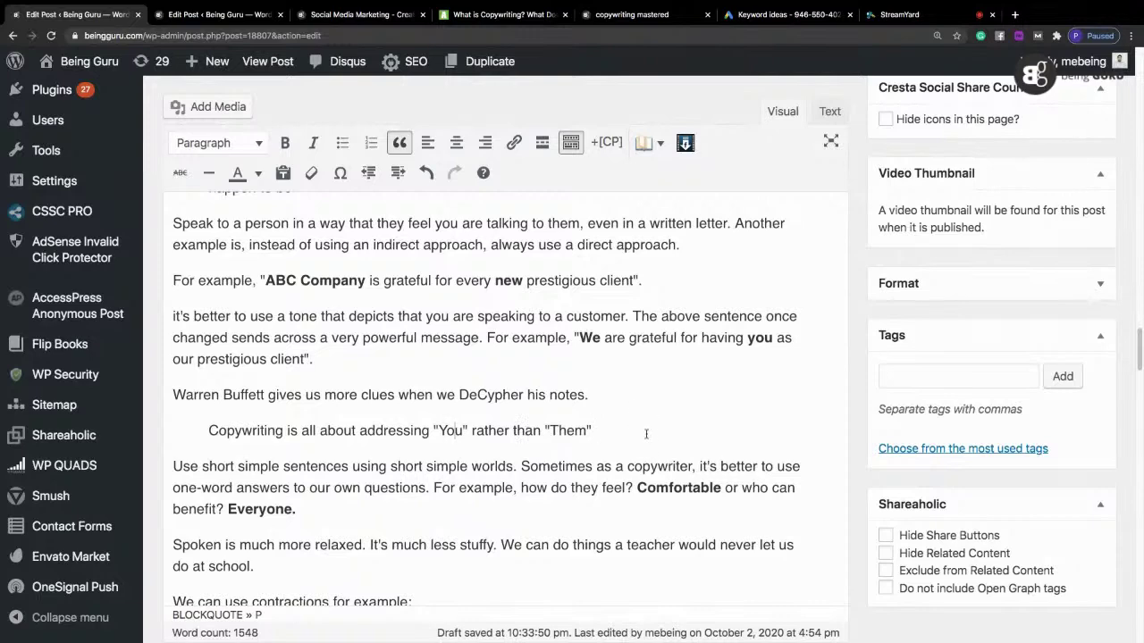
Step: Move the emptied "Warren Buffett's Secret to CopyWriting and Making Money" post to the trash, leaving without saving, and close its browser tab
{"action": "left_click_drag", "start_coordinate": [1138, 354], "coordinate": [1140, 394]}
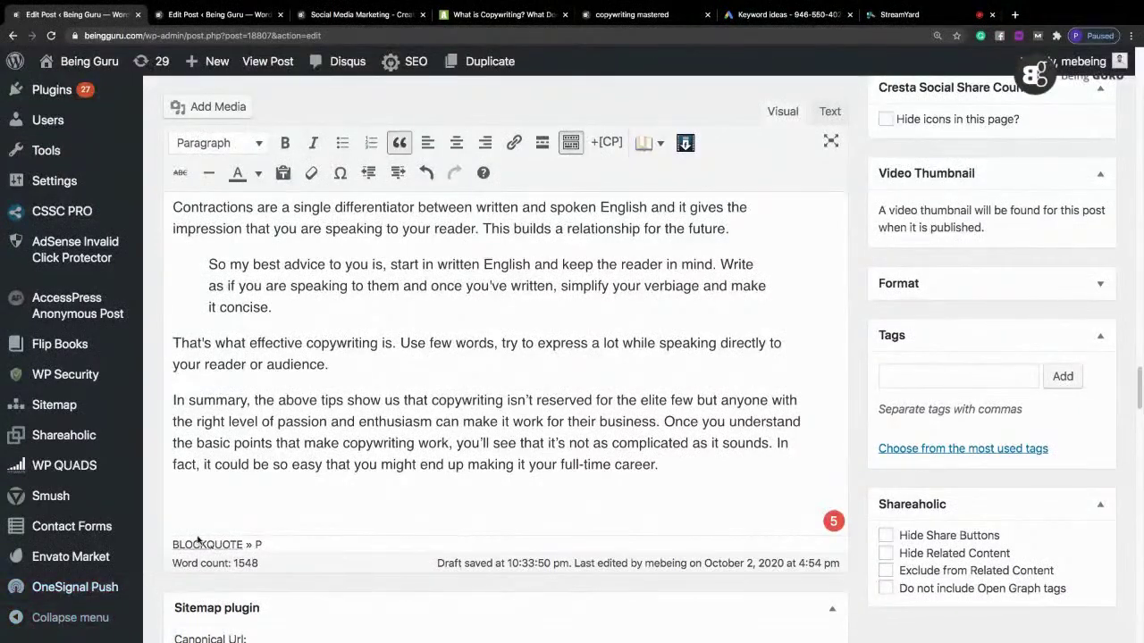
{"action": "left_click", "coordinate": [211, 507]}
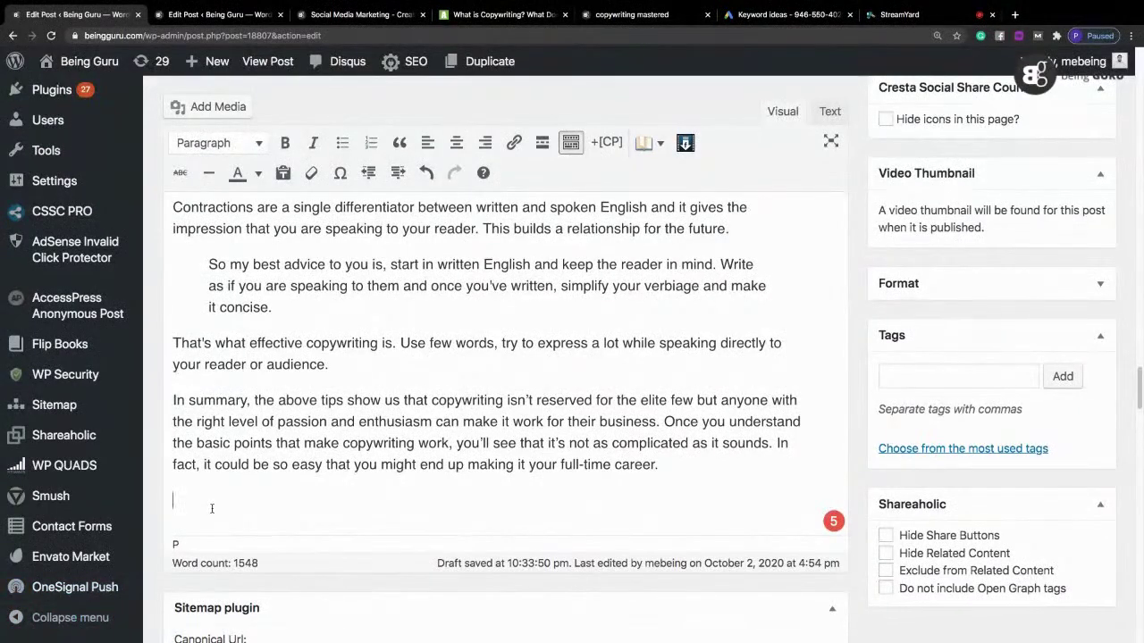
{"action": "left_click", "coordinate": [337, 16]}
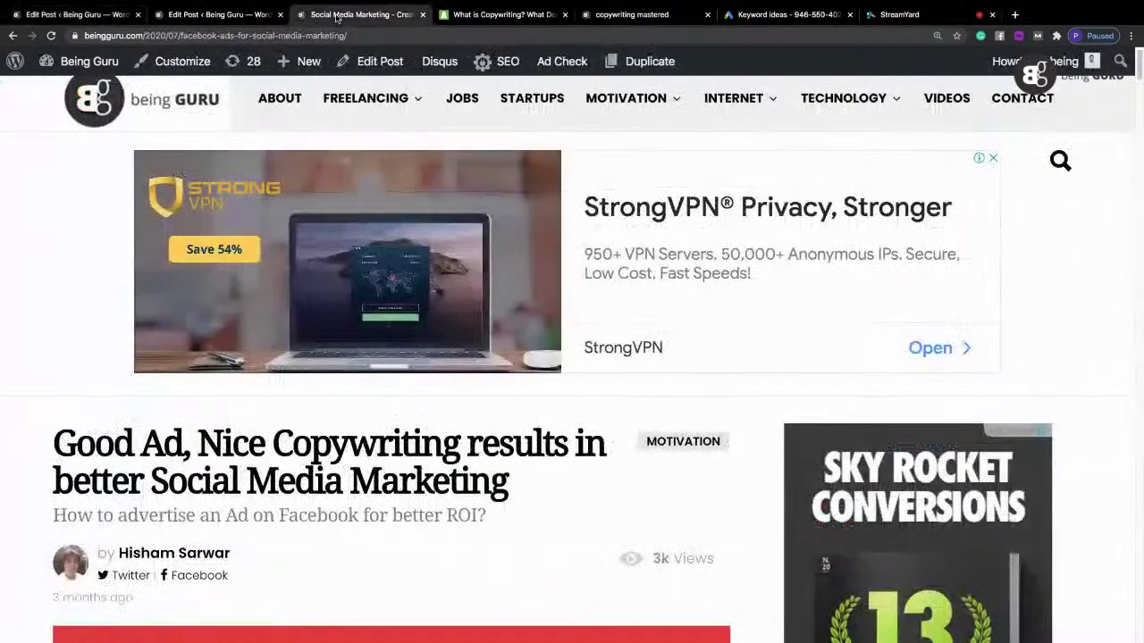
{"action": "left_click", "coordinate": [212, 20]}
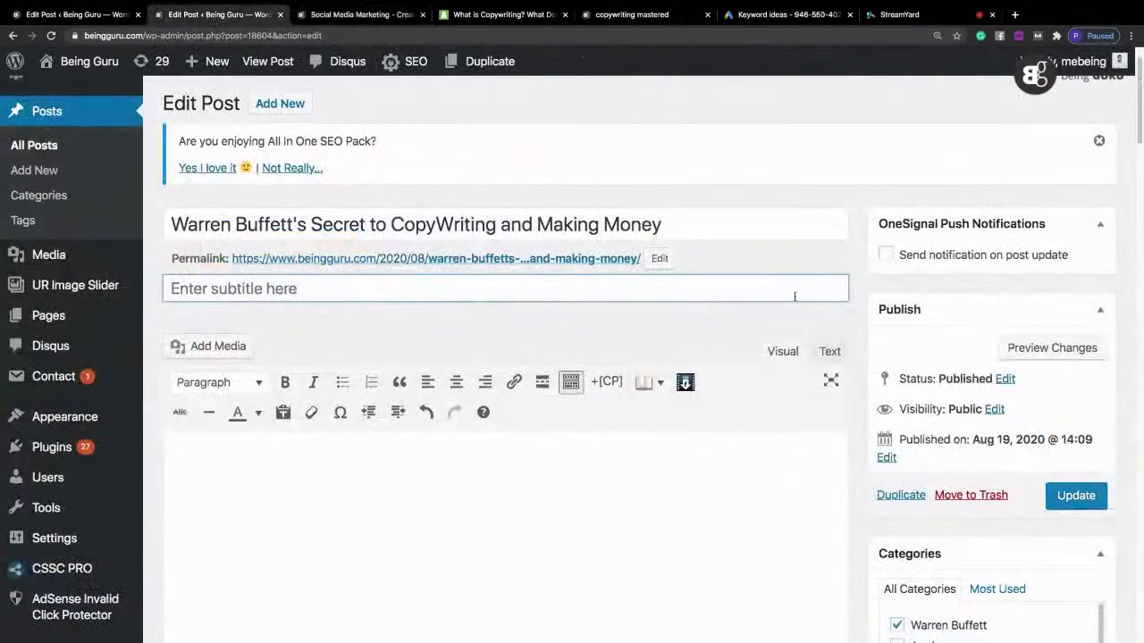
{"action": "left_click", "coordinate": [951, 497]}
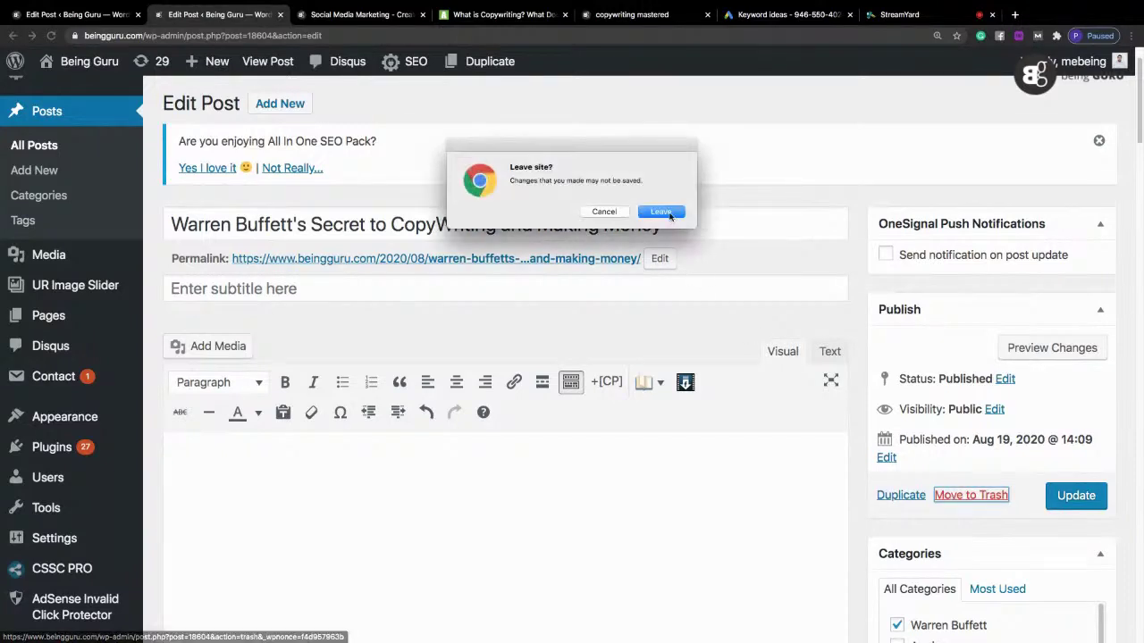
{"action": "left_click", "coordinate": [669, 216]}
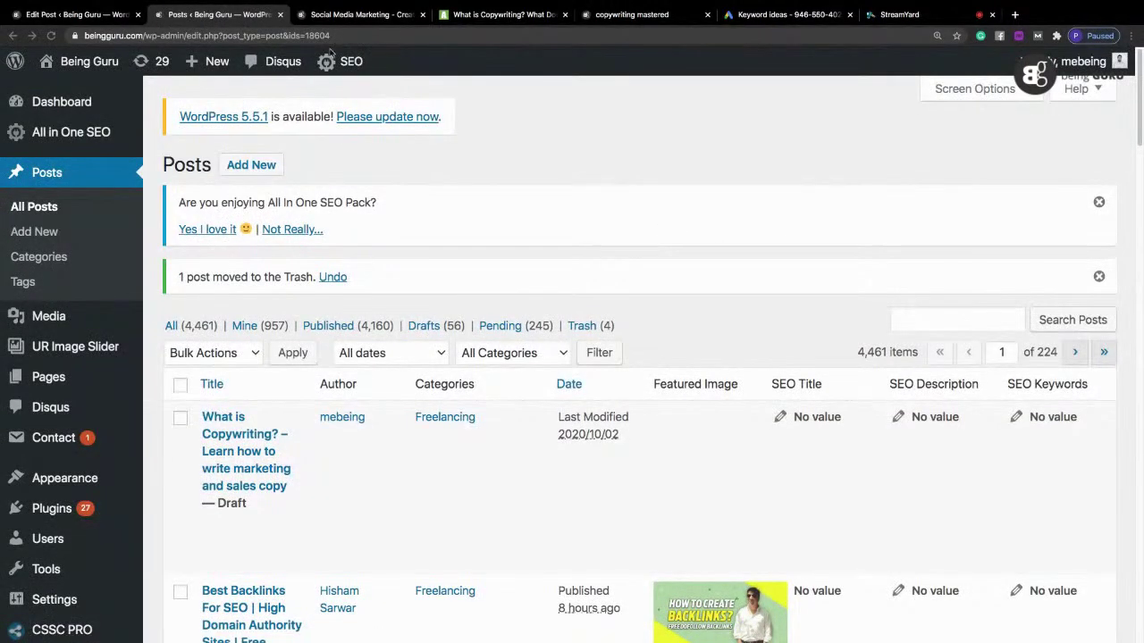
{"action": "left_click", "coordinate": [280, 14]}
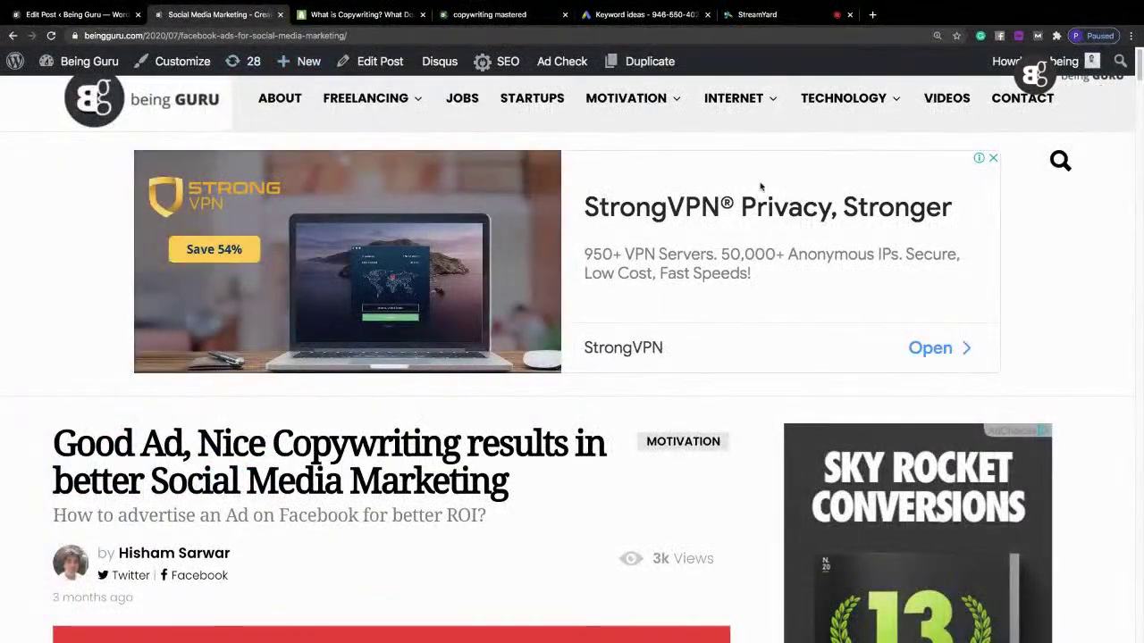
Step: Copy the title "Good Ad, Nice Copywriting results in better Social Media Marketing" from the published article
{"action": "scroll", "coordinate": [1140, 79], "scroll_direction": "down", "scroll_amount": 2}
{"action": "scroll", "coordinate": [1140, 79], "scroll_direction": "down", "scroll_amount": 1}
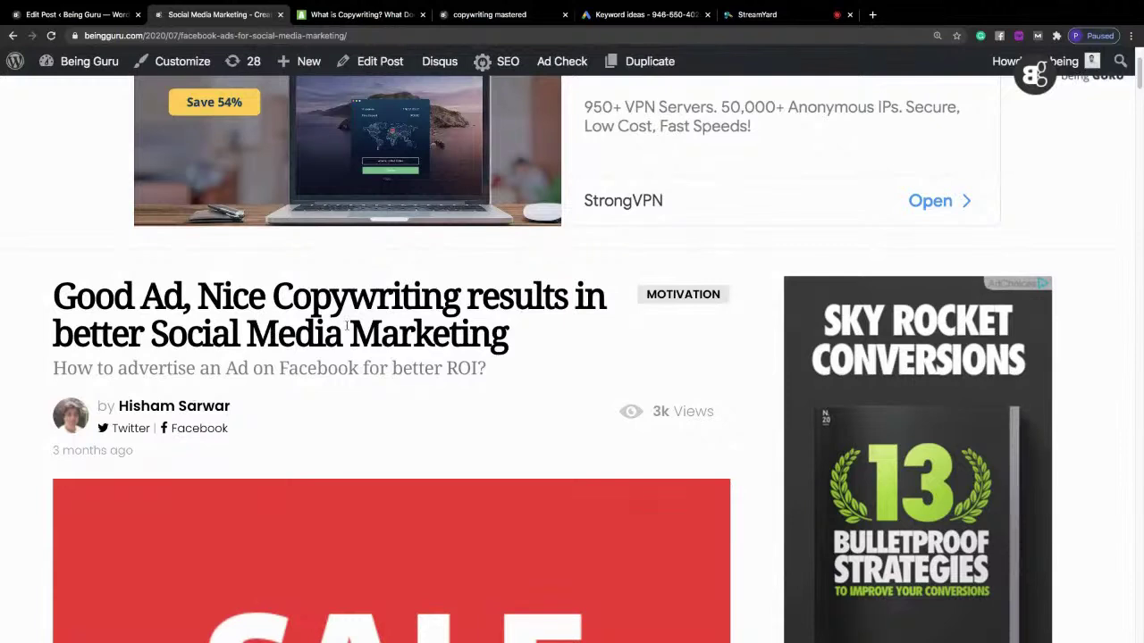
{"action": "left_click_drag", "start_coordinate": [527, 333], "coordinate": [50, 313]}
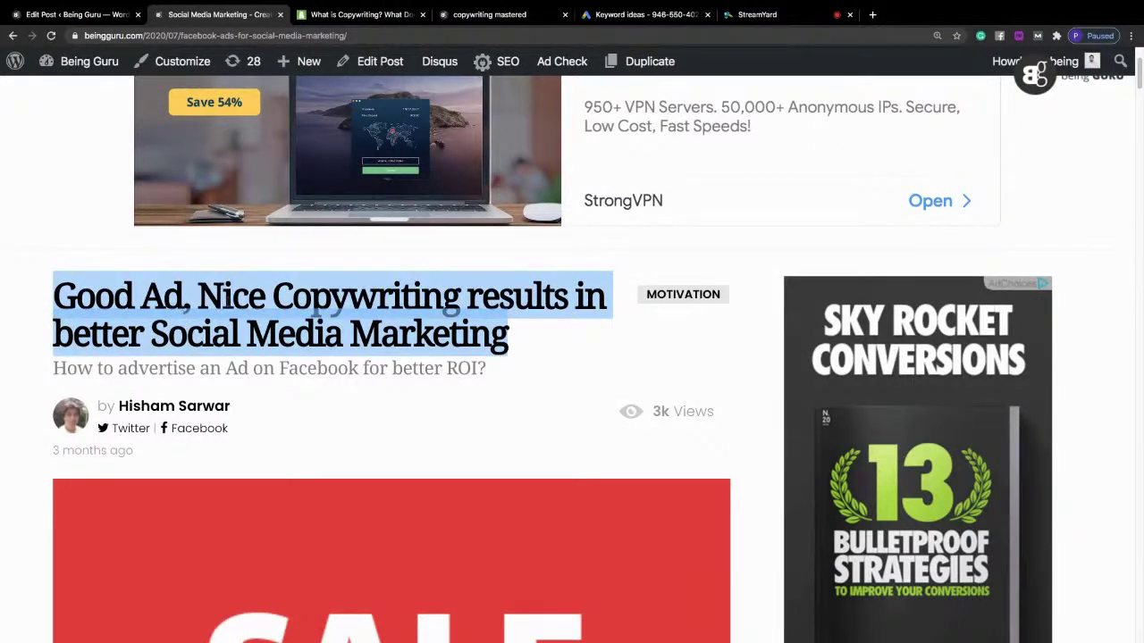
{"action": "right_click", "coordinate": [229, 305]}
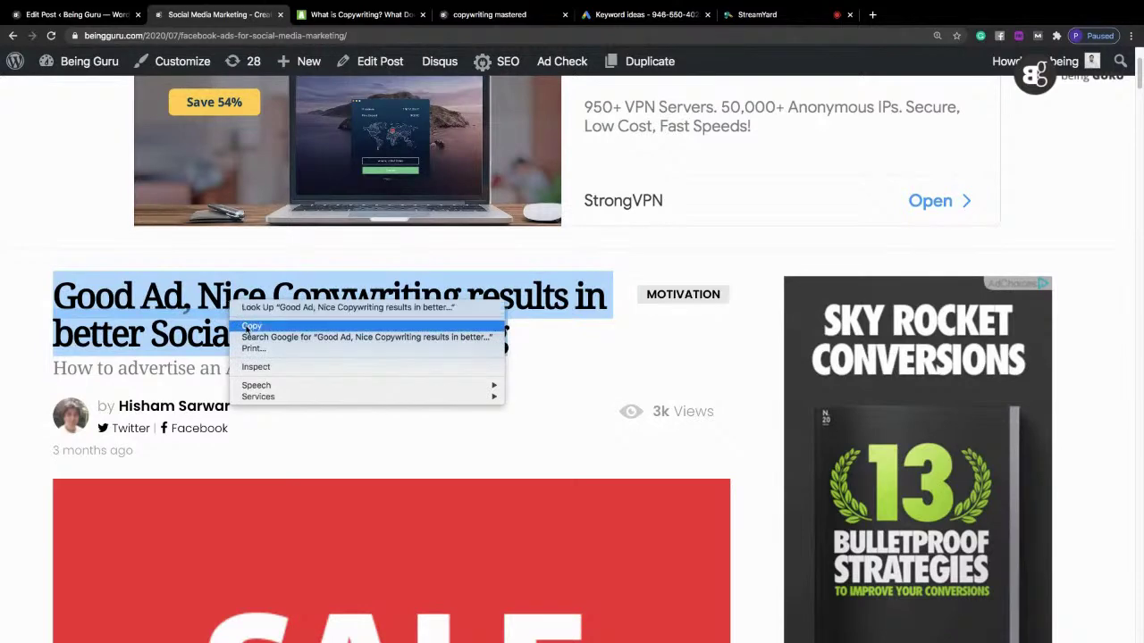
{"action": "left_click", "coordinate": [251, 327]}
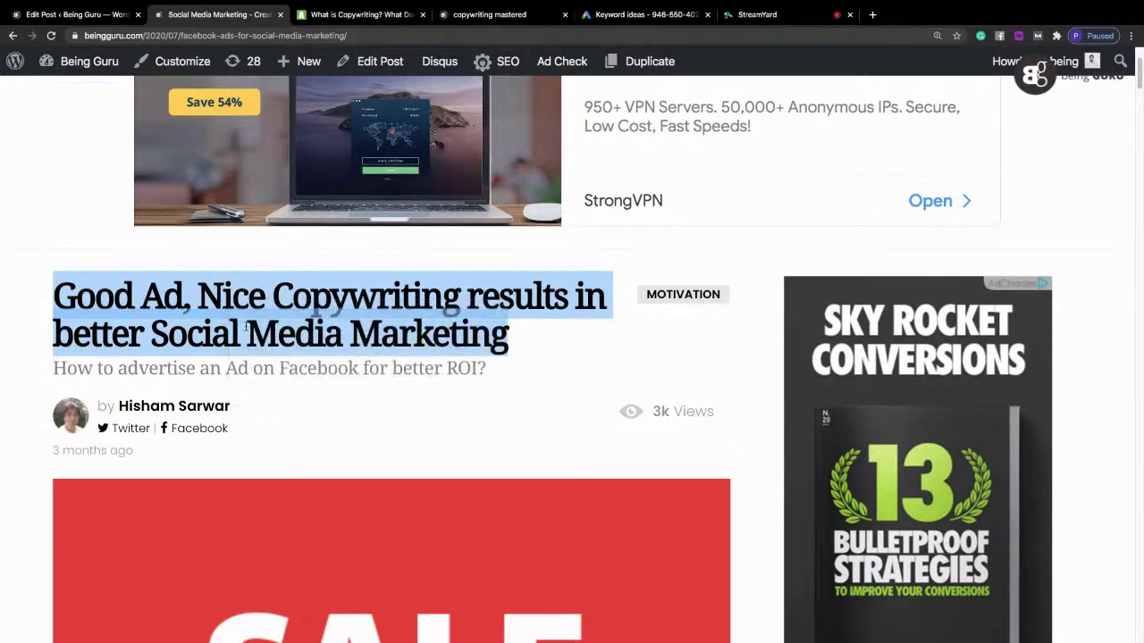
Step: Paste the copied title into the draft on a new line below the blockquote ending in "make it concise."
{"action": "left_click", "coordinate": [87, 16]}
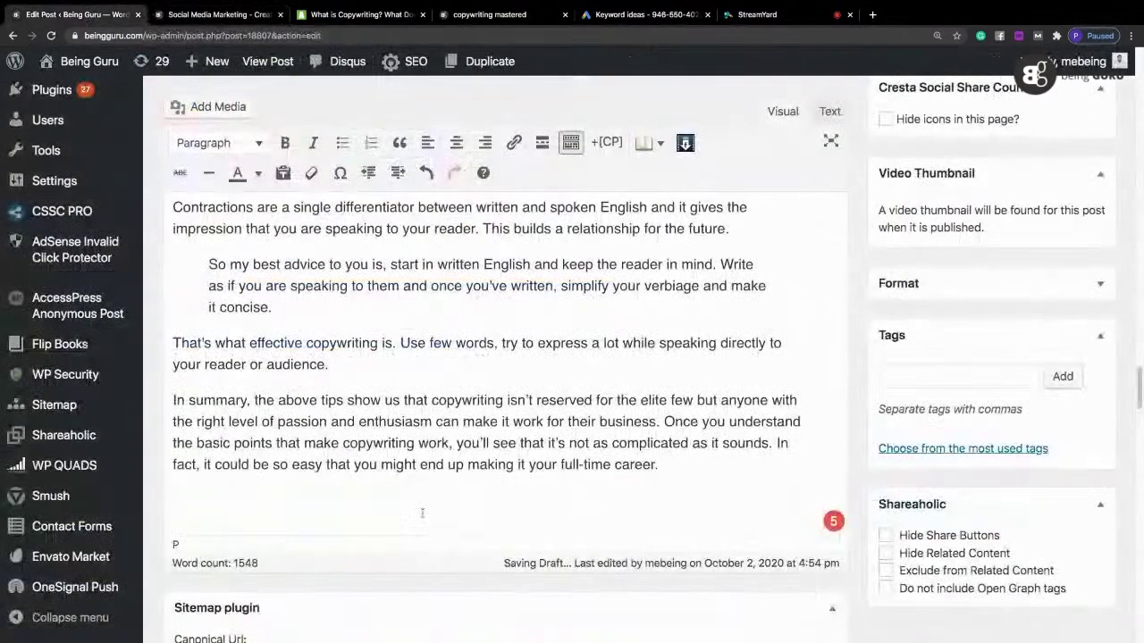
{"action": "left_click", "coordinate": [343, 314]}
{"action": "key", "text": "Return"}
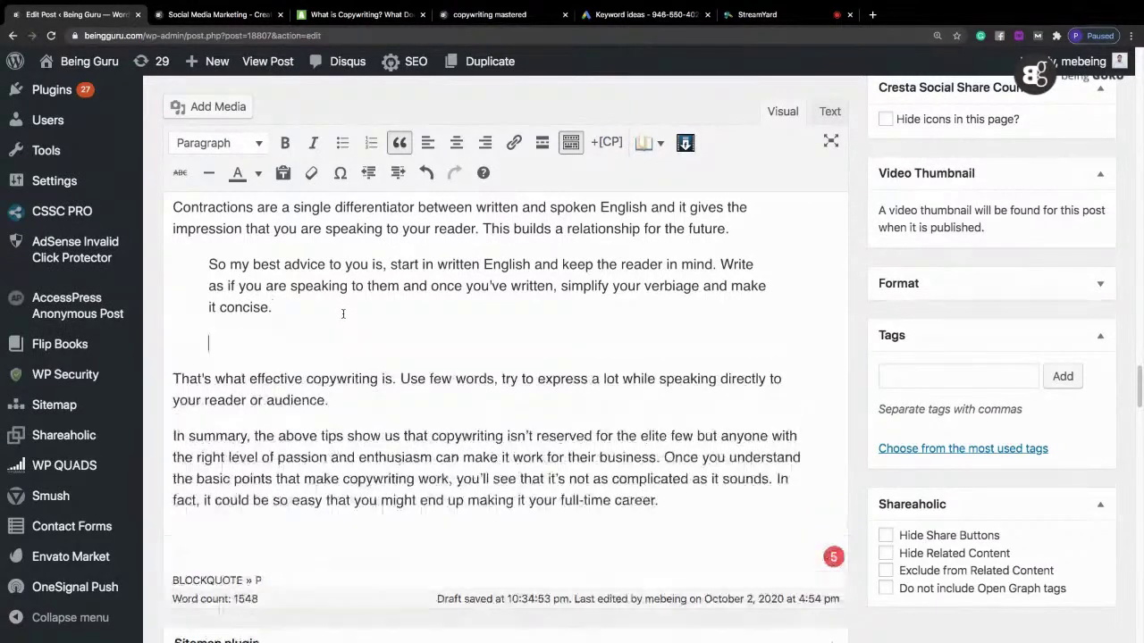
{"action": "key", "text": "Return"}
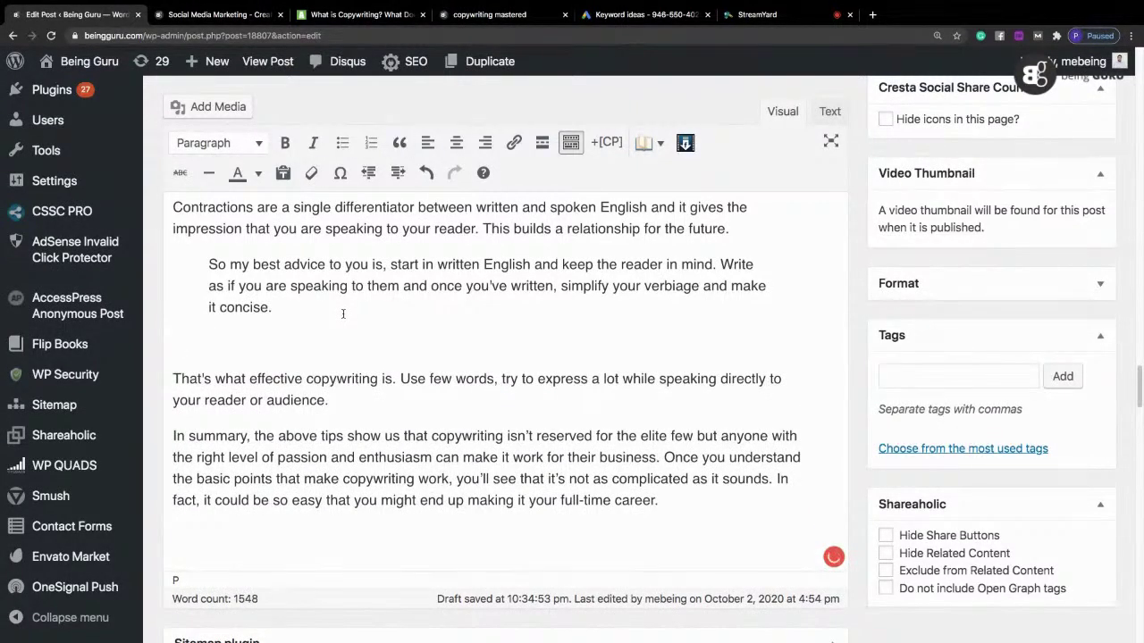
{"action": "key", "text": "ctrl+v"}
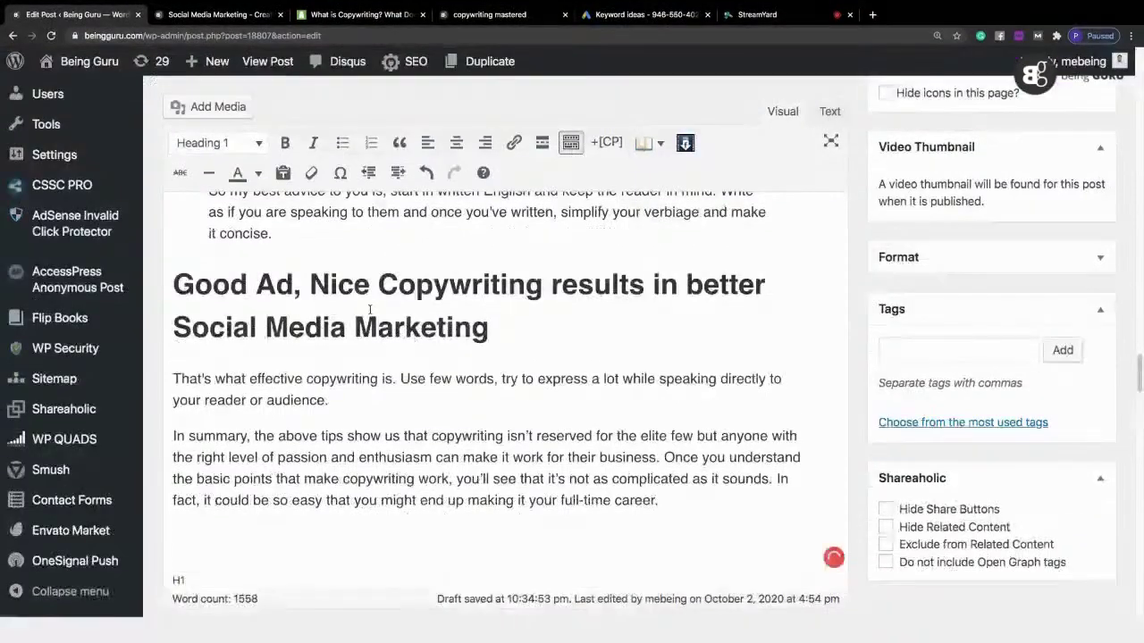
Step: Format the pasted title as Heading 2, add a colon at its end and start a new paragraph below it
{"action": "left_click", "coordinate": [209, 143]}
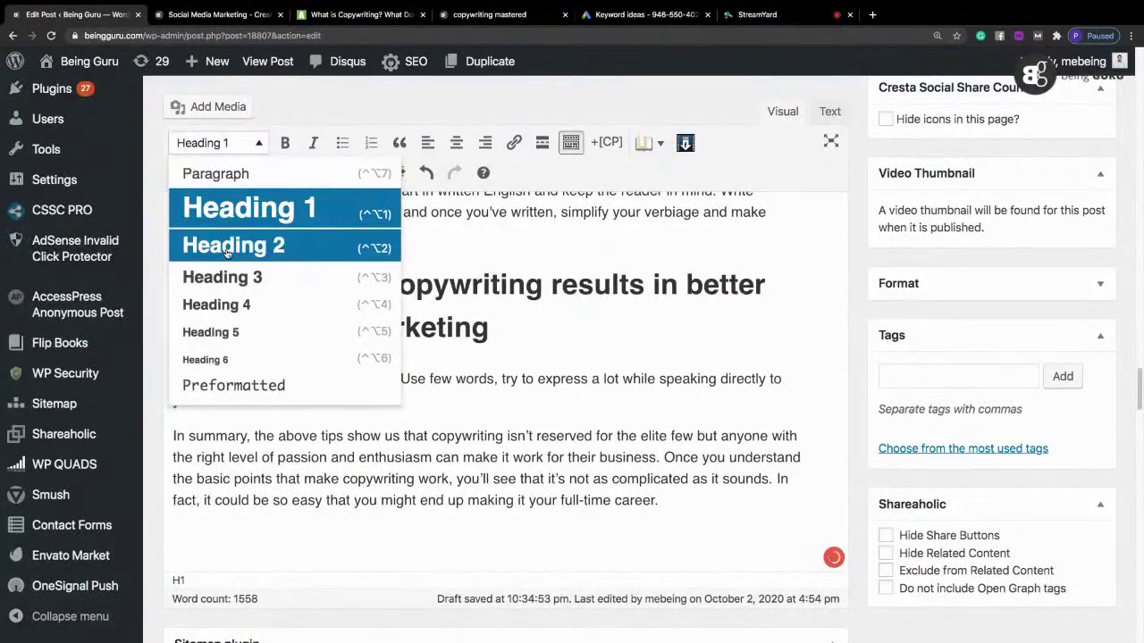
{"action": "left_click", "coordinate": [225, 245]}
{"action": "type", "text": ":"}
{"action": "key", "text": "Return"}
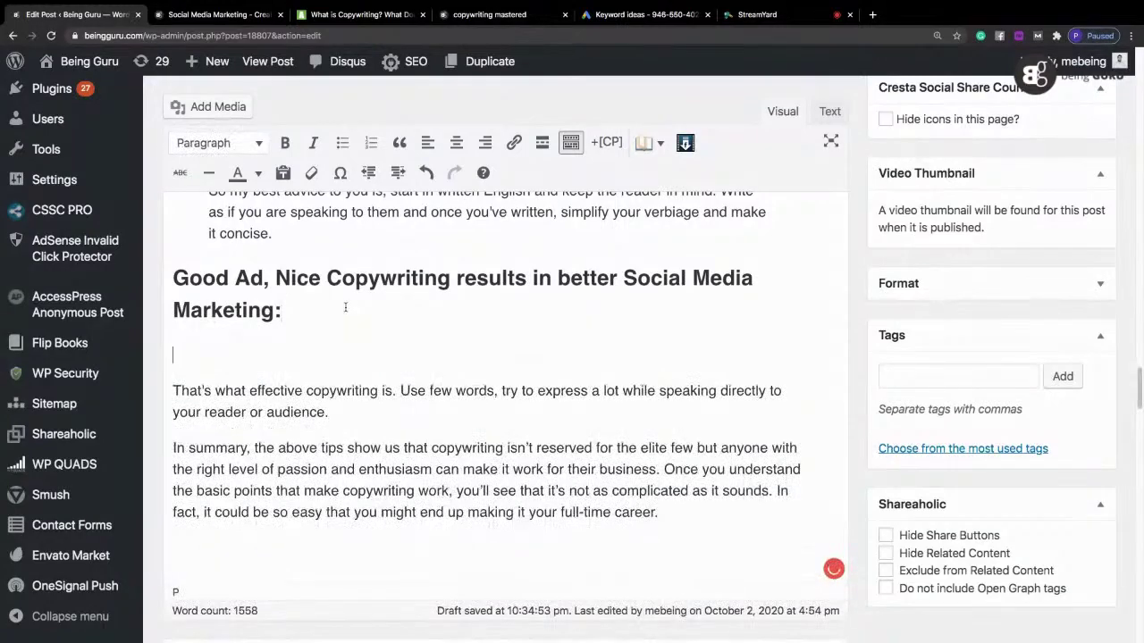
Step: Cut the entire body of the social media marketing article in its editor and paste it below the new heading in the draft
{"action": "left_click", "coordinate": [472, 19]}
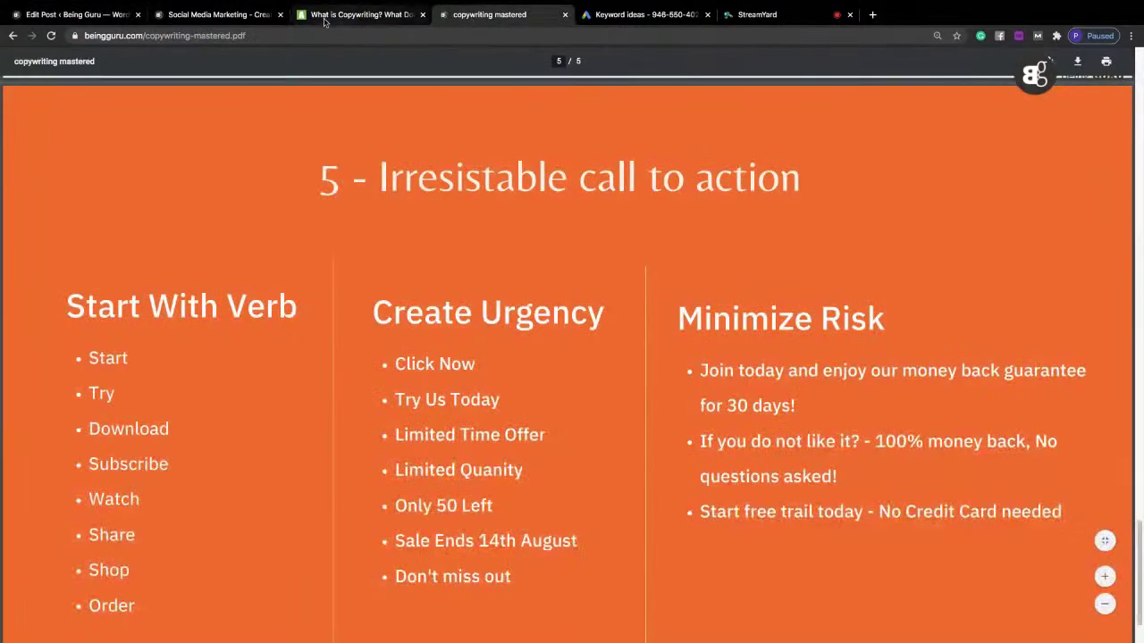
{"action": "left_click", "coordinate": [219, 14]}
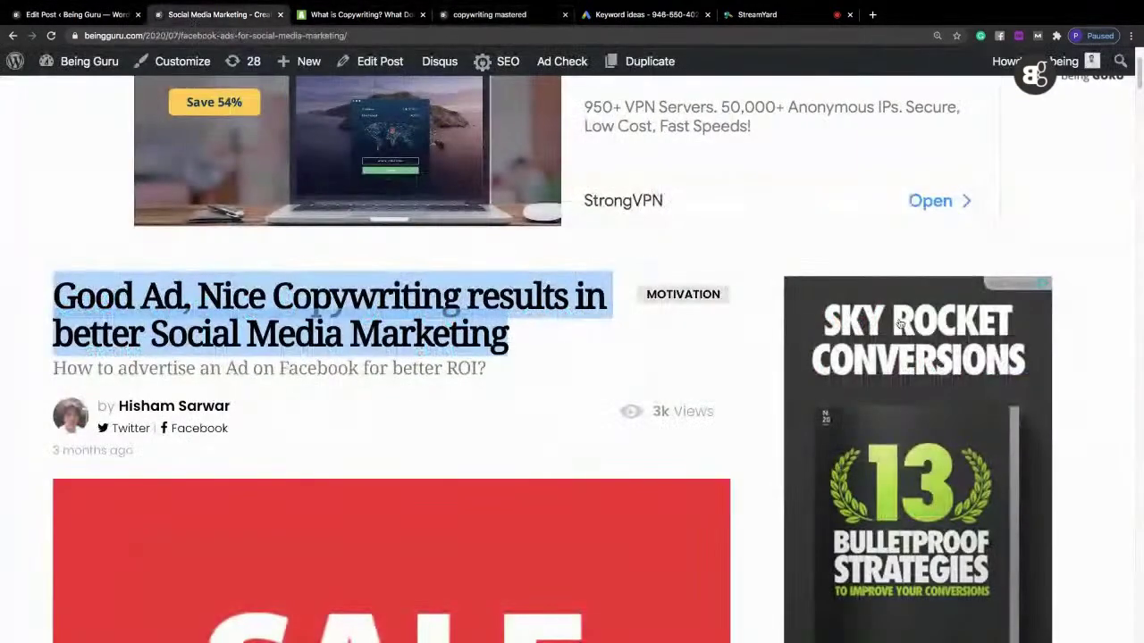
{"action": "left_click", "coordinate": [383, 72]}
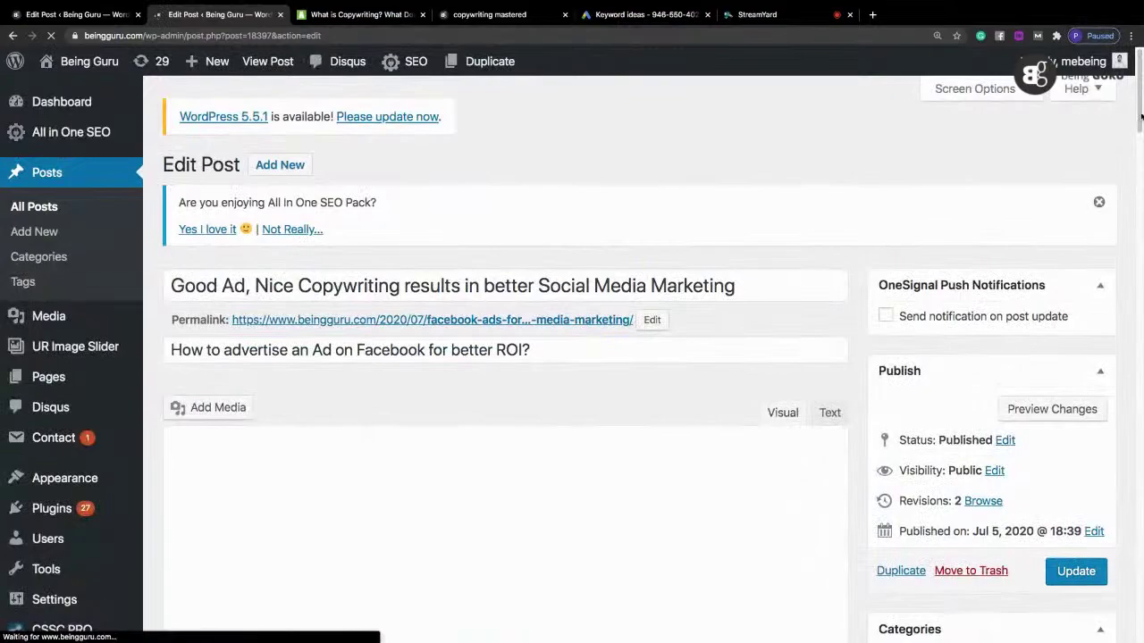
{"action": "scroll", "coordinate": [1142, 170], "scroll_direction": "down", "scroll_amount": 3}
{"action": "scroll", "coordinate": [1141, 151], "scroll_direction": "down", "scroll_amount": 2}
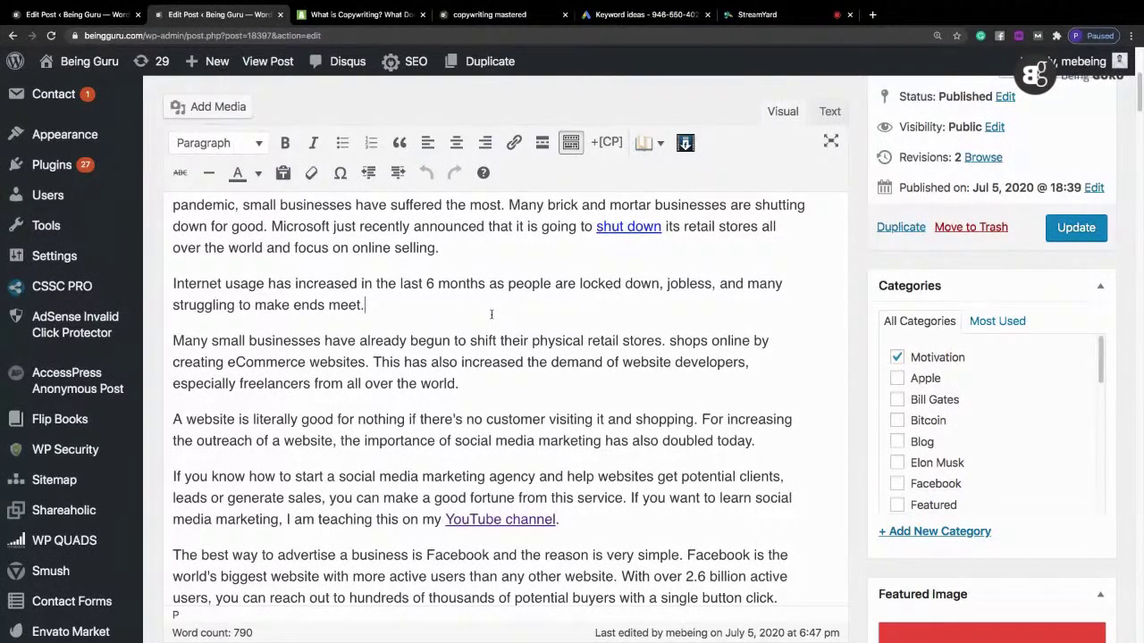
{"action": "key", "text": "super+a"}
{"action": "key", "text": "BackSpace"}
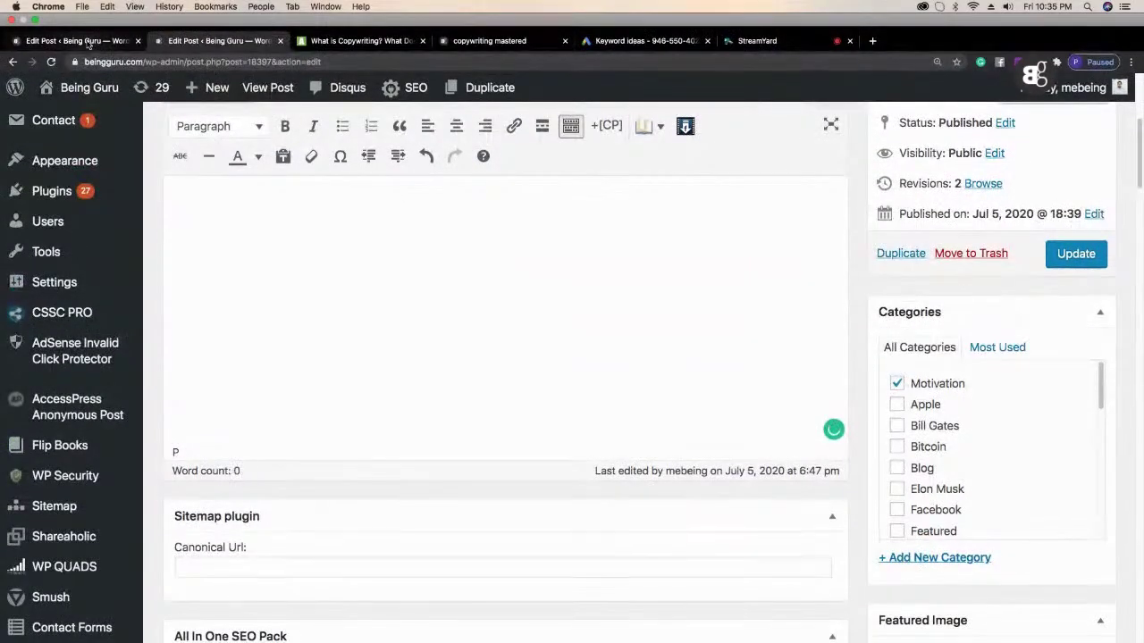
{"action": "left_click", "coordinate": [86, 42]}
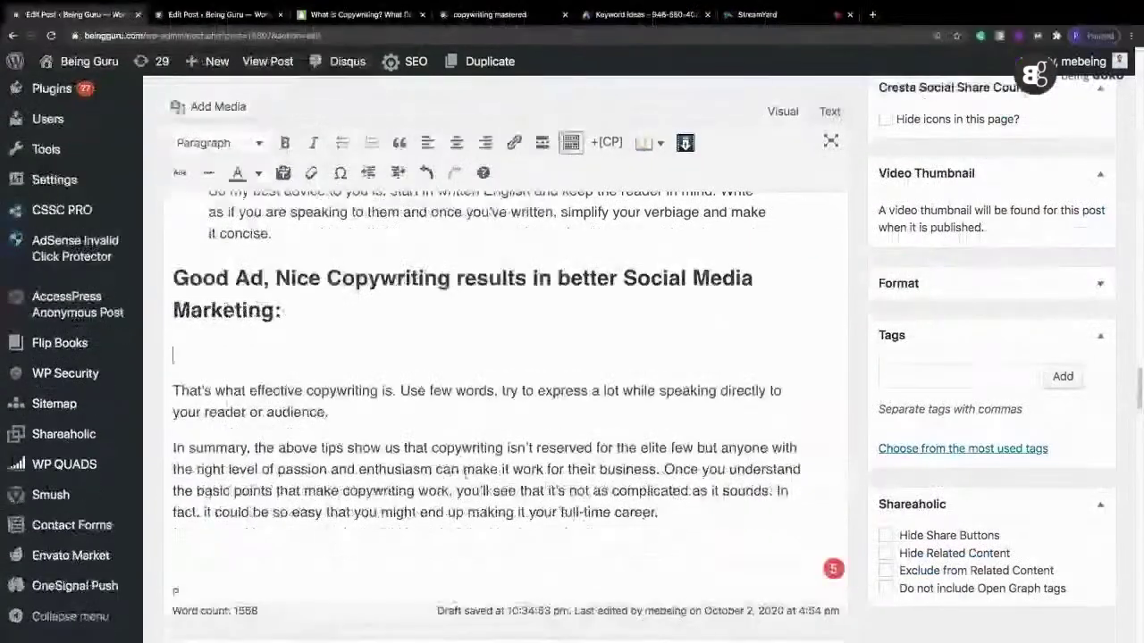
{"action": "key", "text": "super+v"}
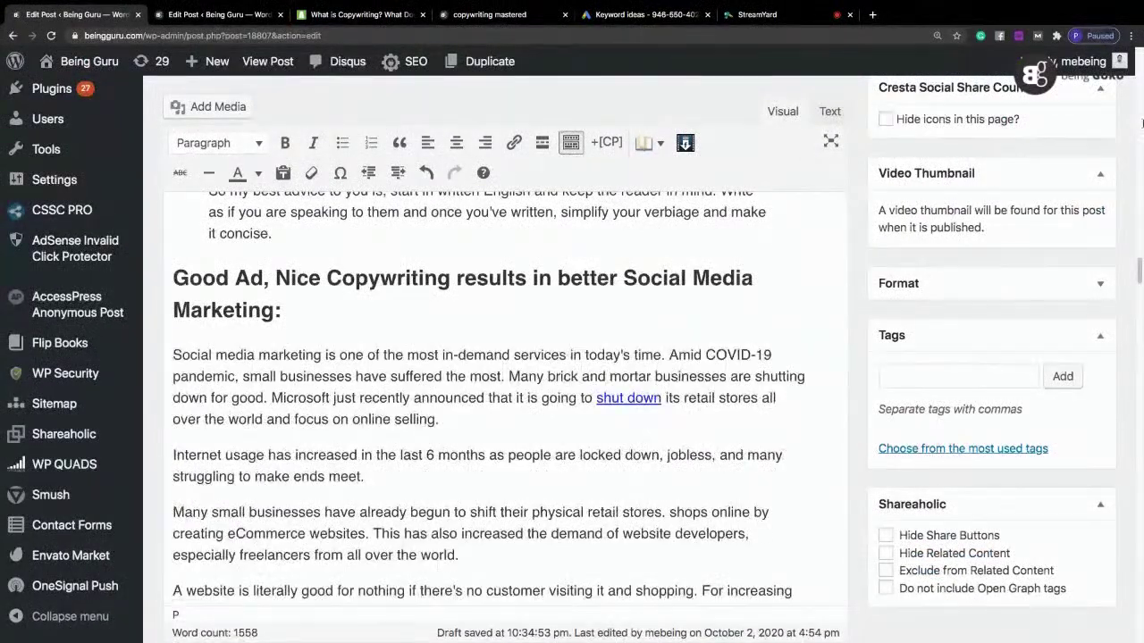
Step: Insert a checkmarked line "Money back gurarantee" above "All luxury features available" in the example ad copy
{"action": "left_click_drag", "start_coordinate": [1140, 278], "coordinate": [1139, 469]}
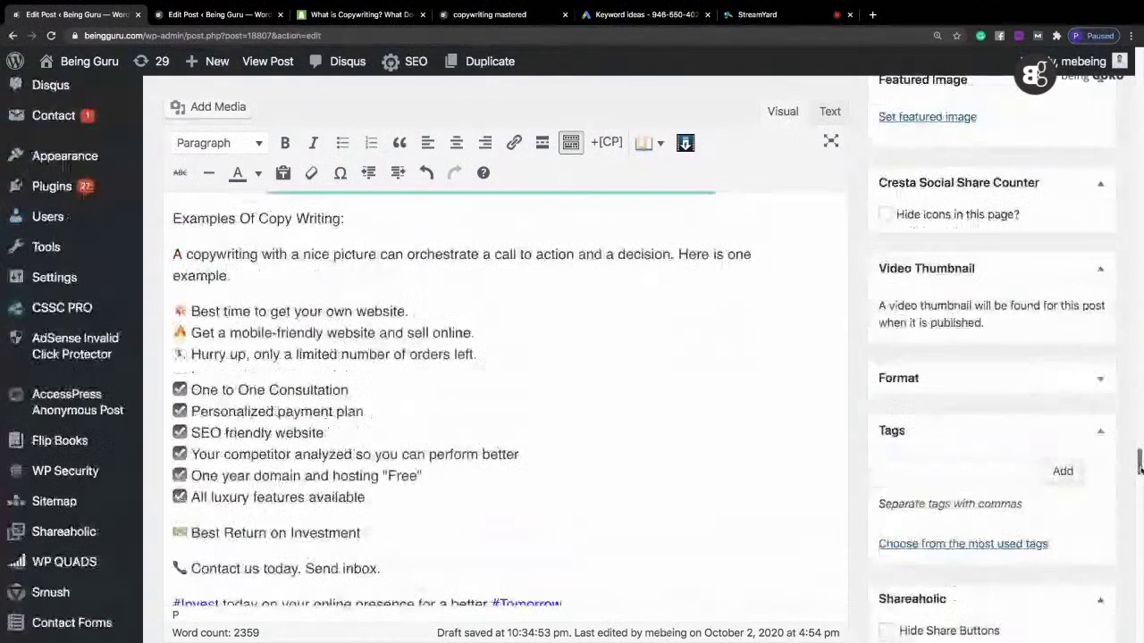
{"action": "left_click", "coordinate": [247, 410]}
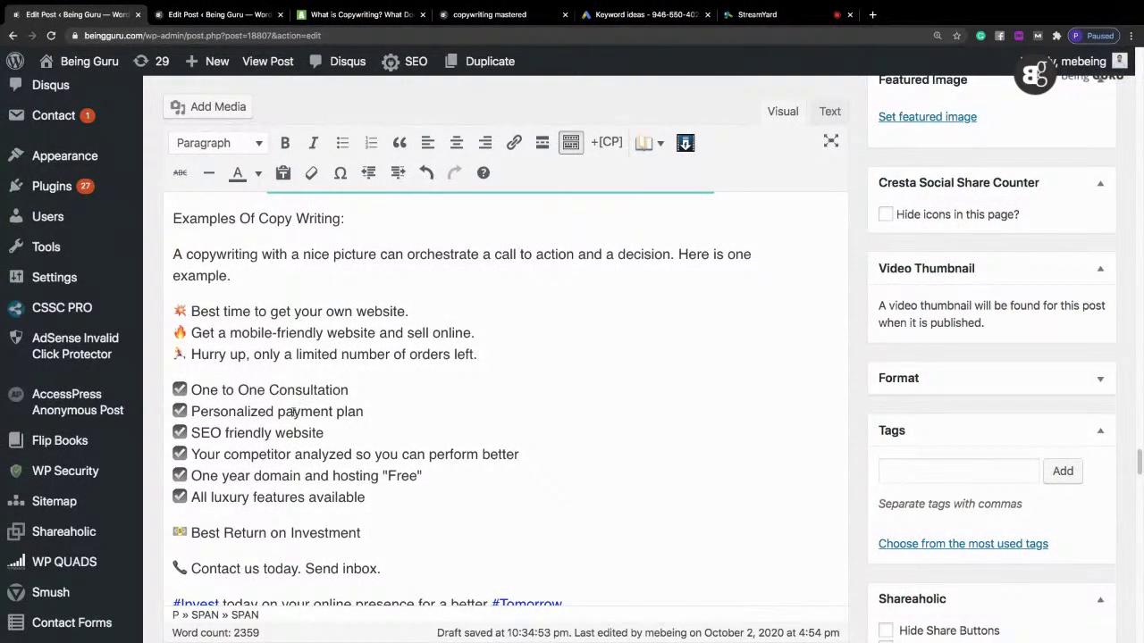
{"action": "left_click", "coordinate": [426, 477]}
{"action": "key", "text": "Return"}
{"action": "key", "text": "Down"}
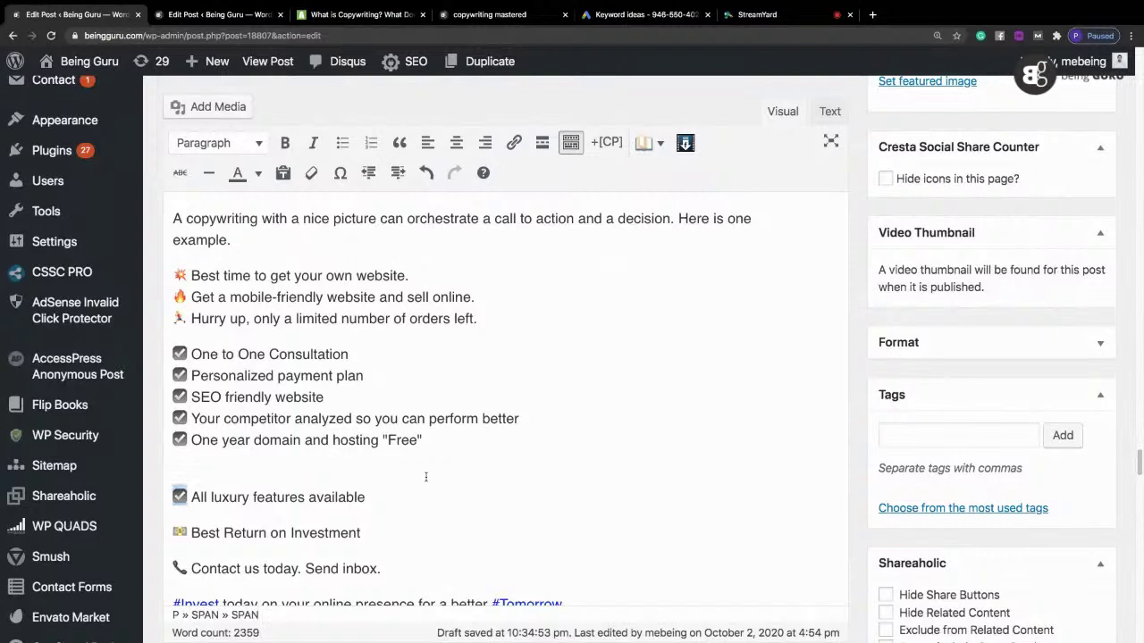
{"action": "left_click", "coordinate": [425, 476]}
{"action": "key", "text": "ctrl+v"}
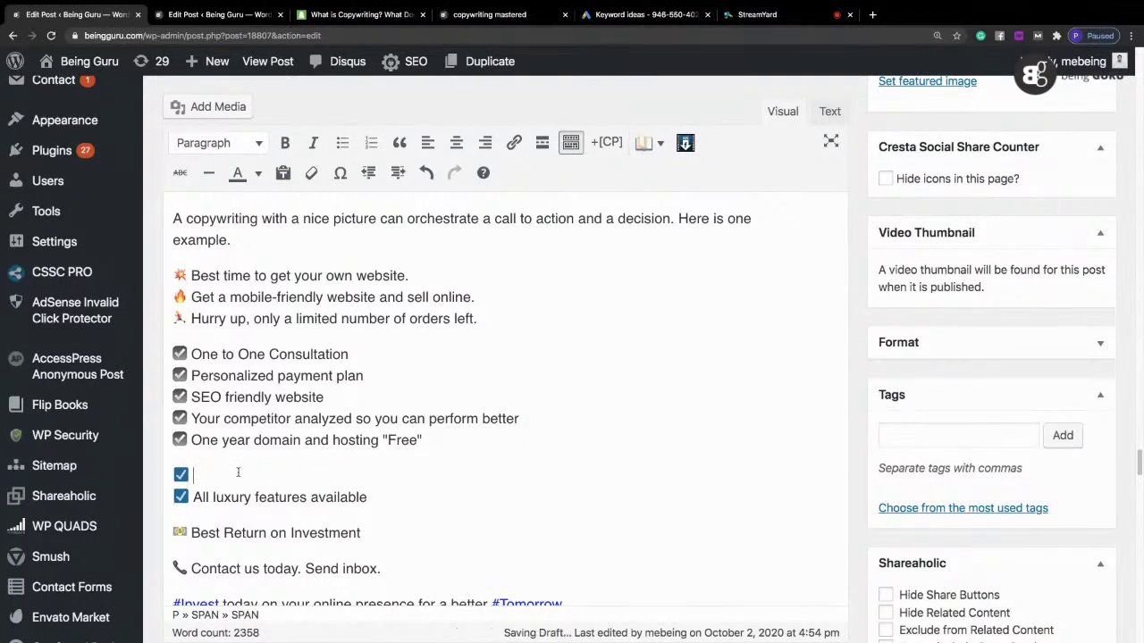
{"action": "type", "text": "Money back hu"}
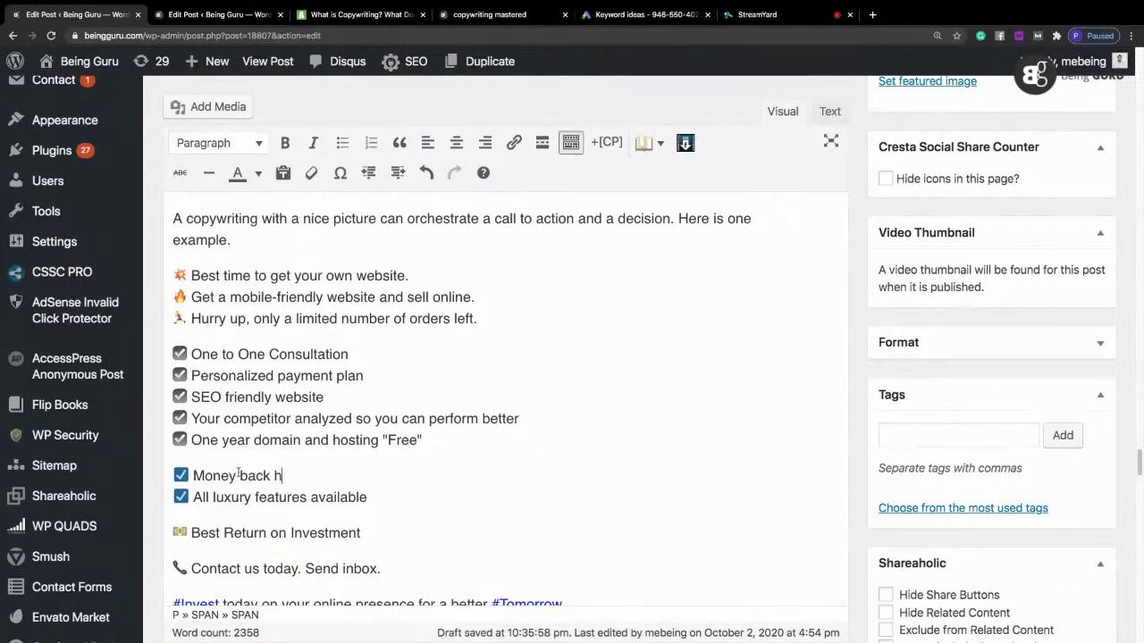
{"action": "key", "text": "BackSpace"}
{"action": "key", "text": "BackSpace"}
{"action": "type", "text": "gurarantee"}
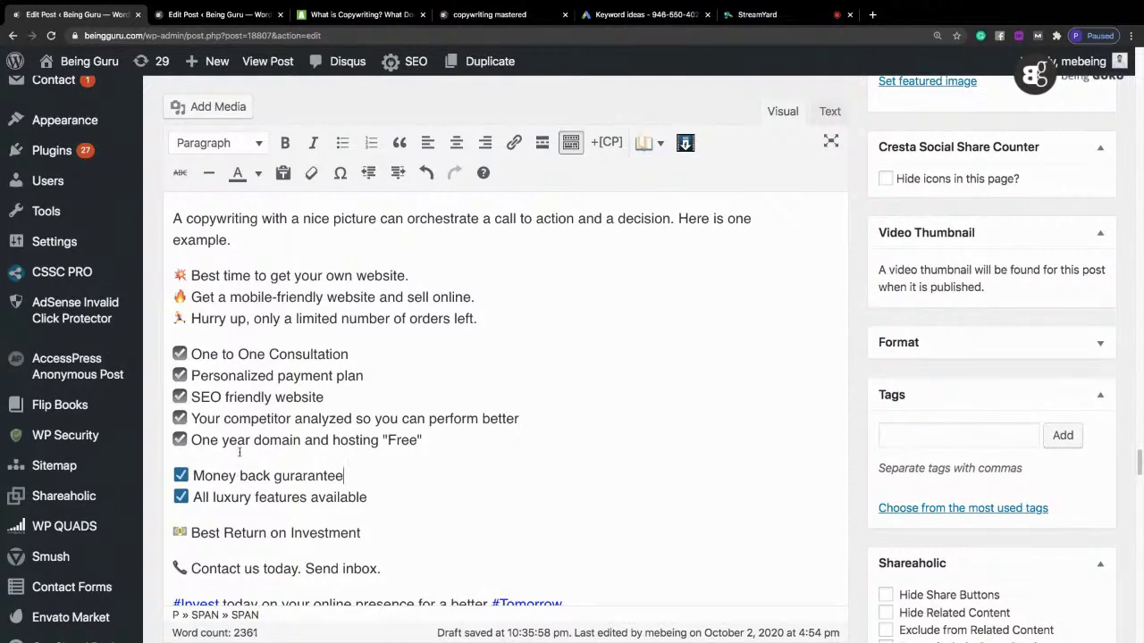
Step: Duplicate the checkmarked line "One year domain and hosting "Free"" directly below the original
{"action": "left_click_drag", "start_coordinate": [424, 440], "coordinate": [174, 433]}
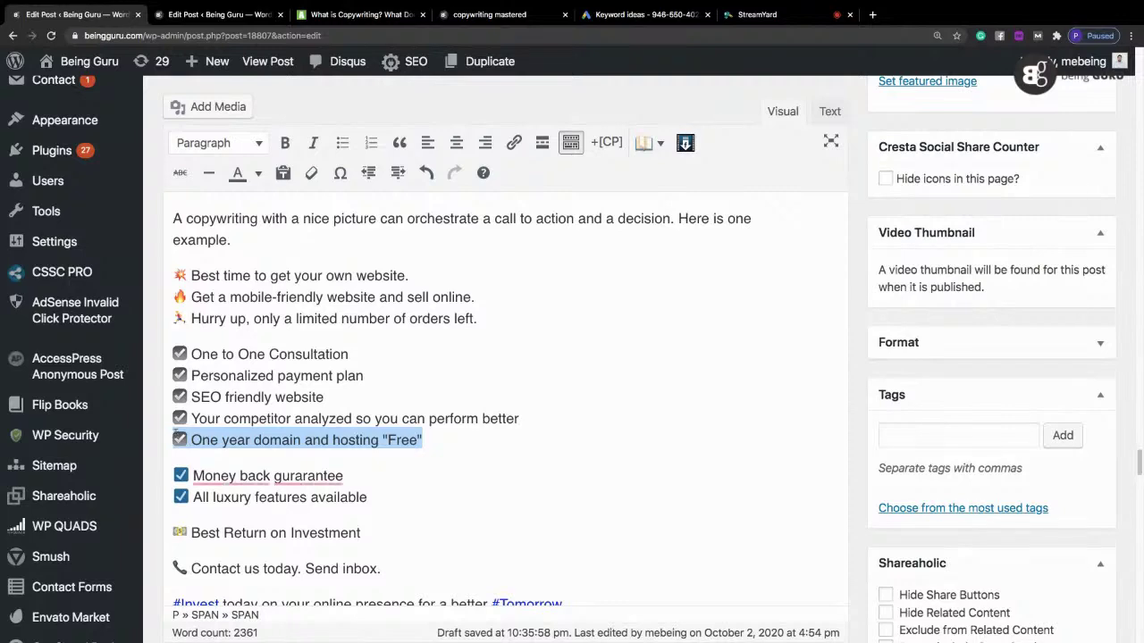
{"action": "left_click", "coordinate": [441, 444]}
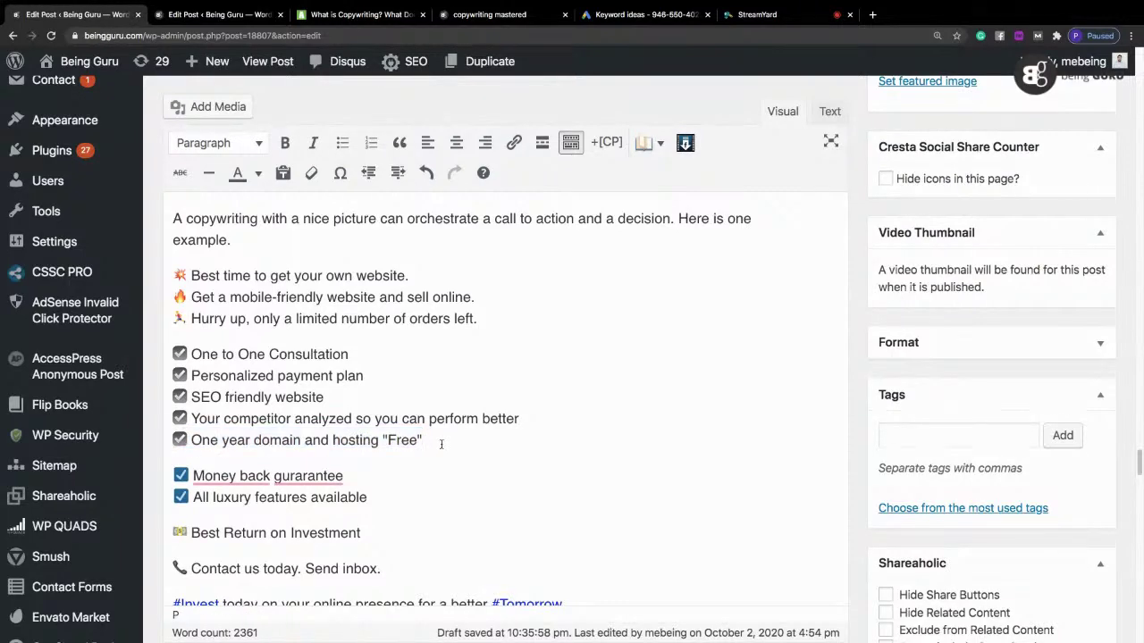
{"action": "key", "text": "Return"}
{"action": "type", "text": "☑ One year domain and hosting \"Free\""}
{"action": "key", "text": "Down"}
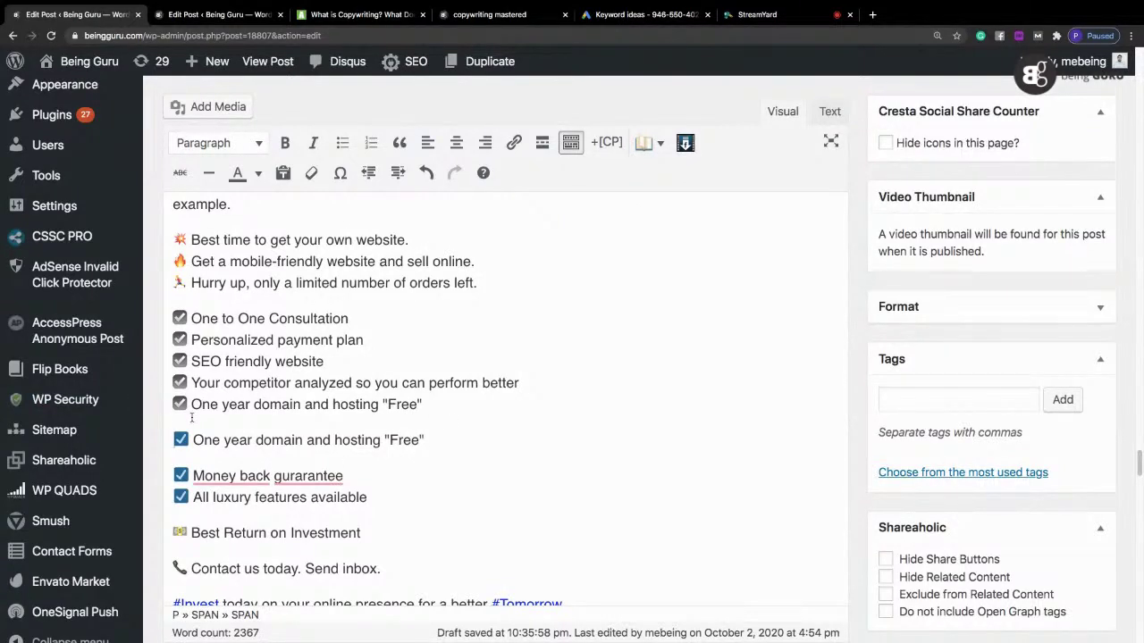
Step: Remove the paragraph gaps around the duplicated line using single line breaks, so the checkmarked items form one continuous list
{"action": "key", "text": "BackSpace"}
{"action": "key", "text": "shift+Return"}
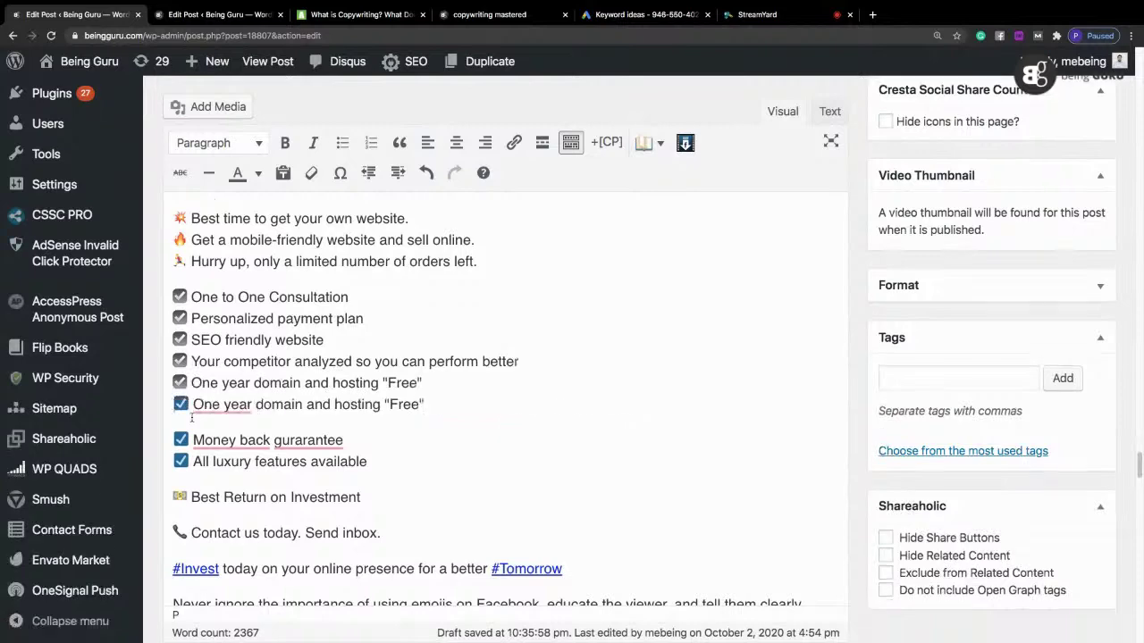
{"action": "key", "text": "BackSpace"}
{"action": "key", "text": "BackSpace"}
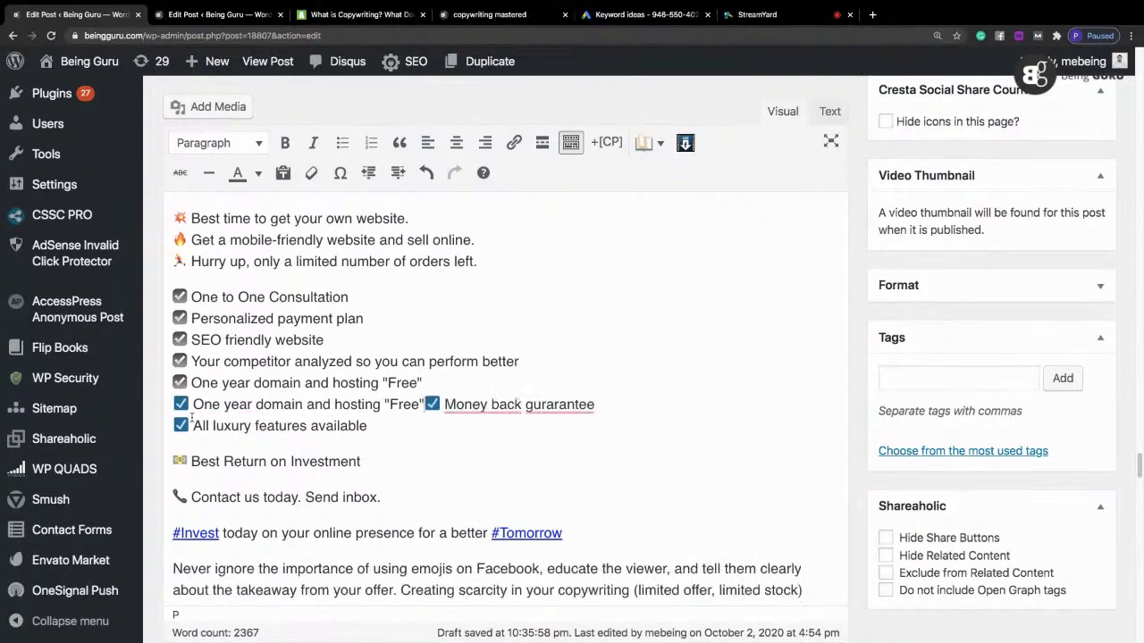
{"action": "key", "text": "shift+Return"}
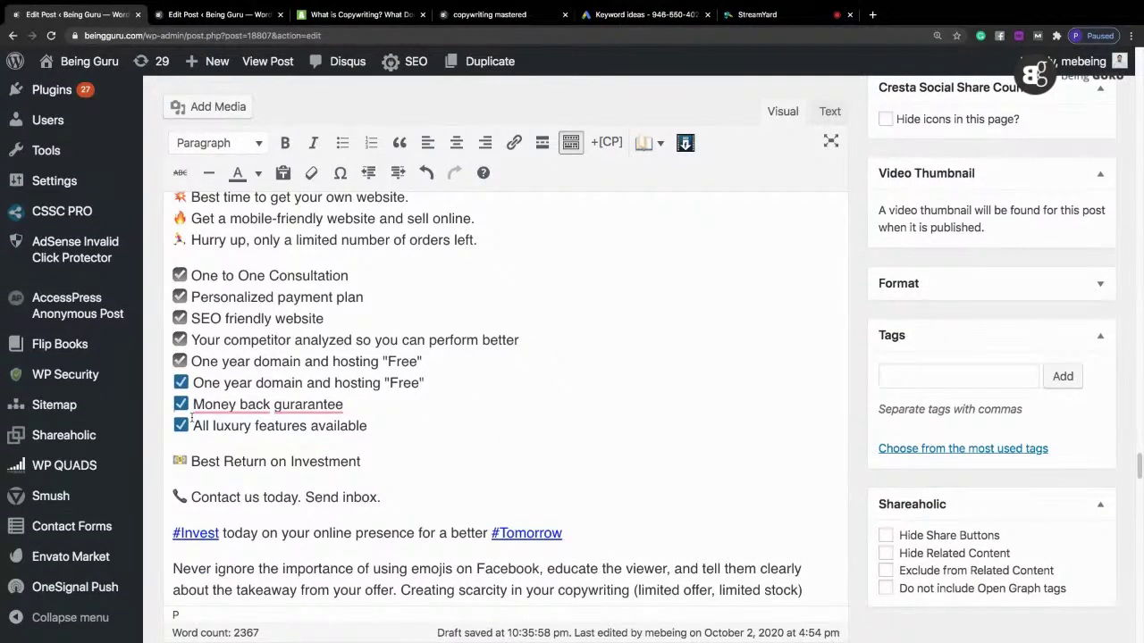
Step: Replace the duplicated line's text with "Limited time offer - 48 hours only. First come, first serve on priority.", keeping its checkmark
{"action": "left_click_drag", "start_coordinate": [424, 383], "coordinate": [195, 380]}
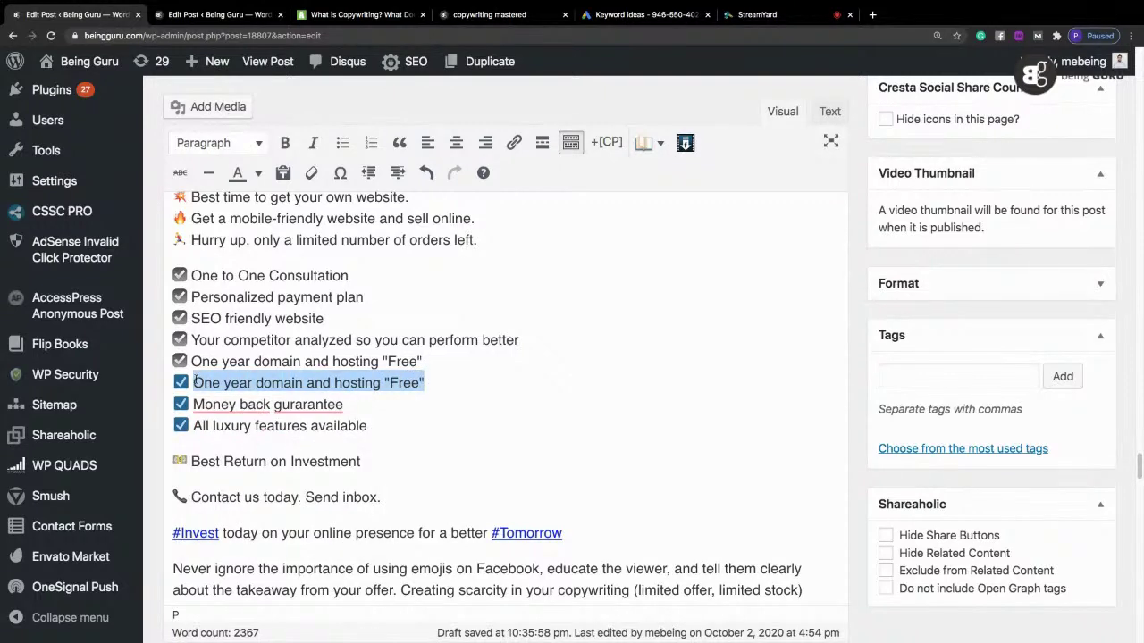
{"action": "type", "text": "Limited time offer - 48 hou"}
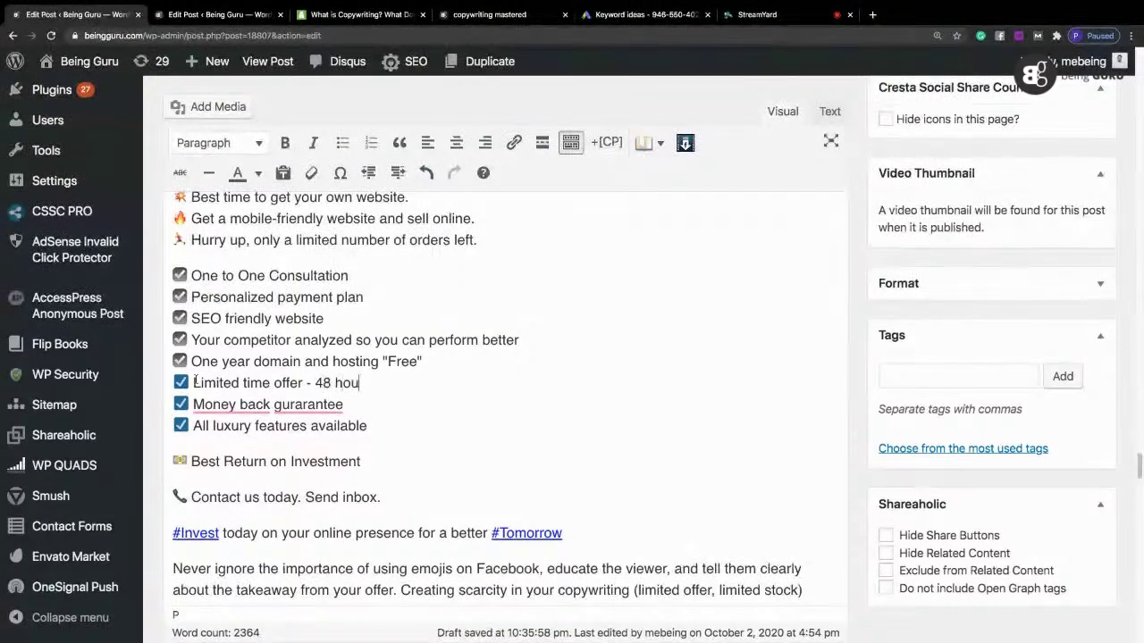
{"action": "type", "text": "rs only"}
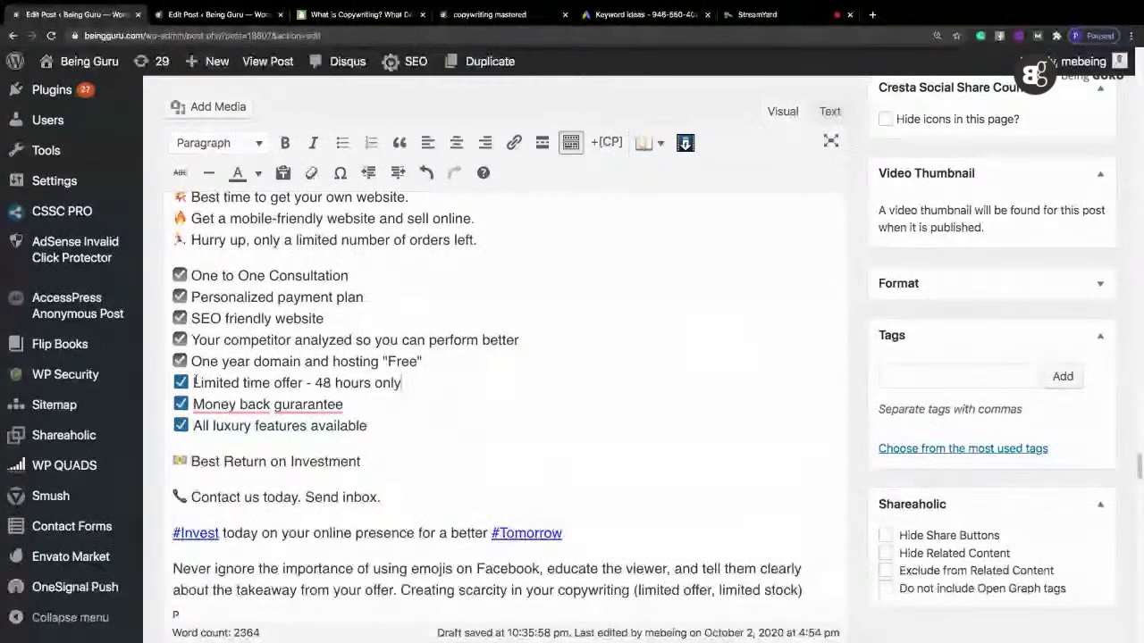
{"action": "type", "text": ". First come, fi"}
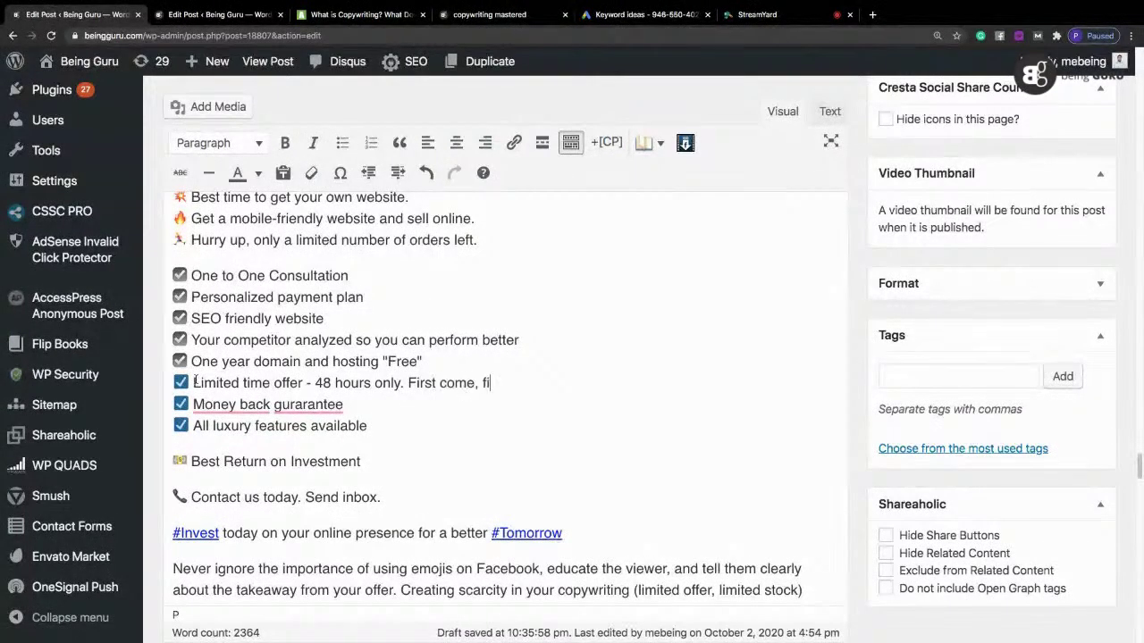
{"action": "type", "text": "rst serve on prio"}
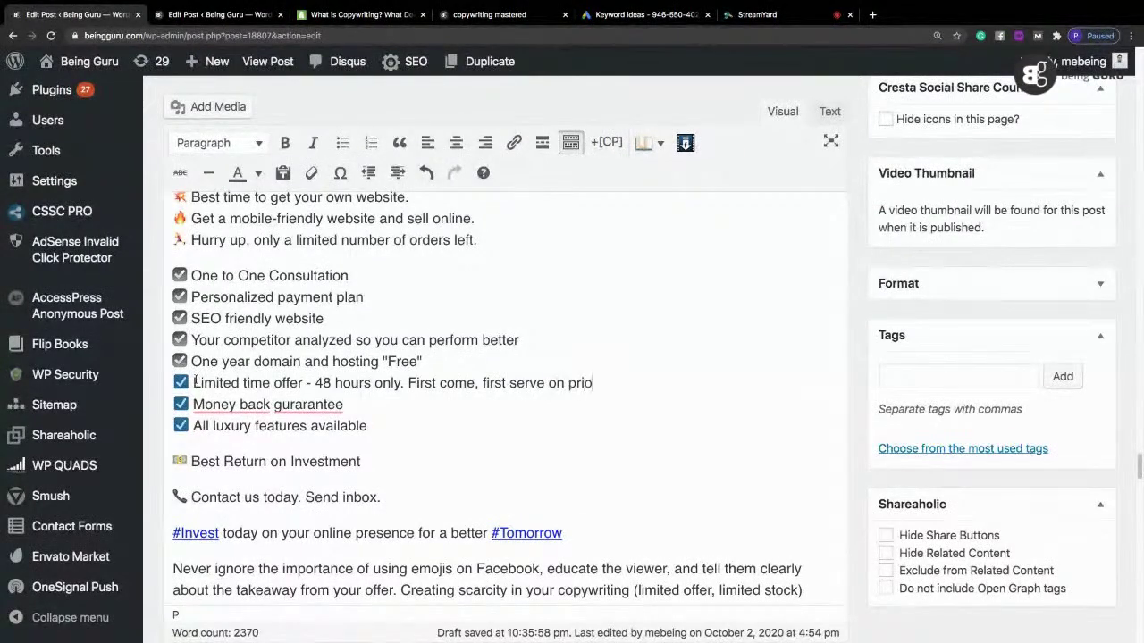
{"action": "type", "text": "rity."}
Step: Accept the suggested corrections for the money-back line so it reads "Money-back guarantee"
{"action": "mouse_move", "coordinate": [256, 405]}
{"action": "left_click", "coordinate": [239, 454]}
{"action": "mouse_move", "coordinate": [308, 405]}
{"action": "left_click", "coordinate": [308, 454]}
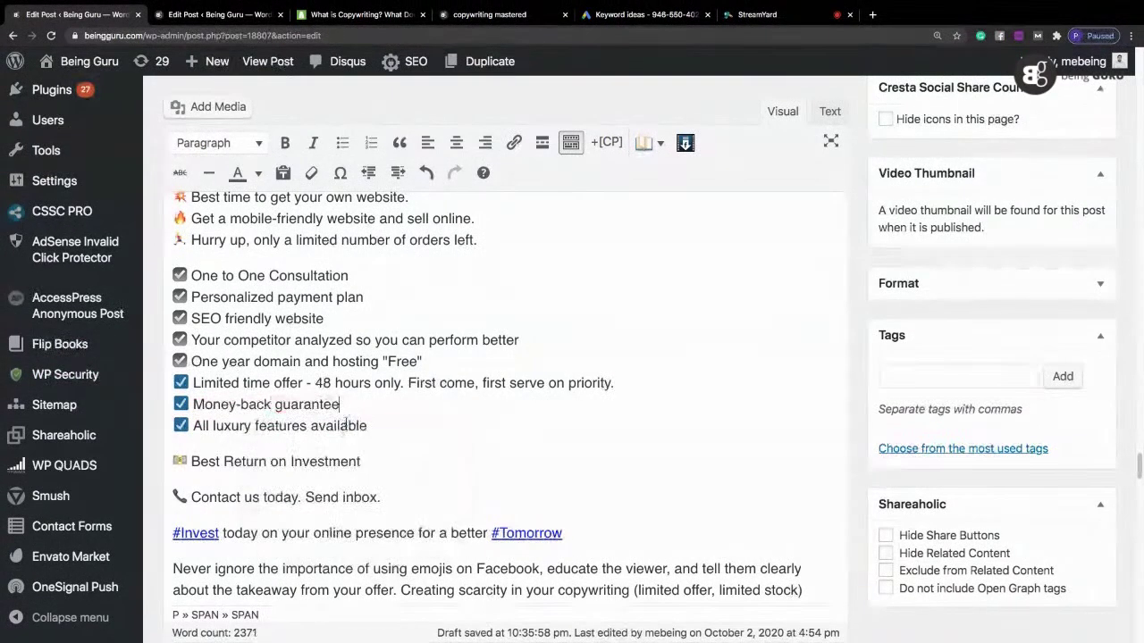
Step: Add a full stop to the luxury features, money-back, domain and hosting, SEO friendly website, payment plan and One to One Consultation lines
{"action": "left_click", "coordinate": [366, 418]}
{"action": "type", "text": "."}
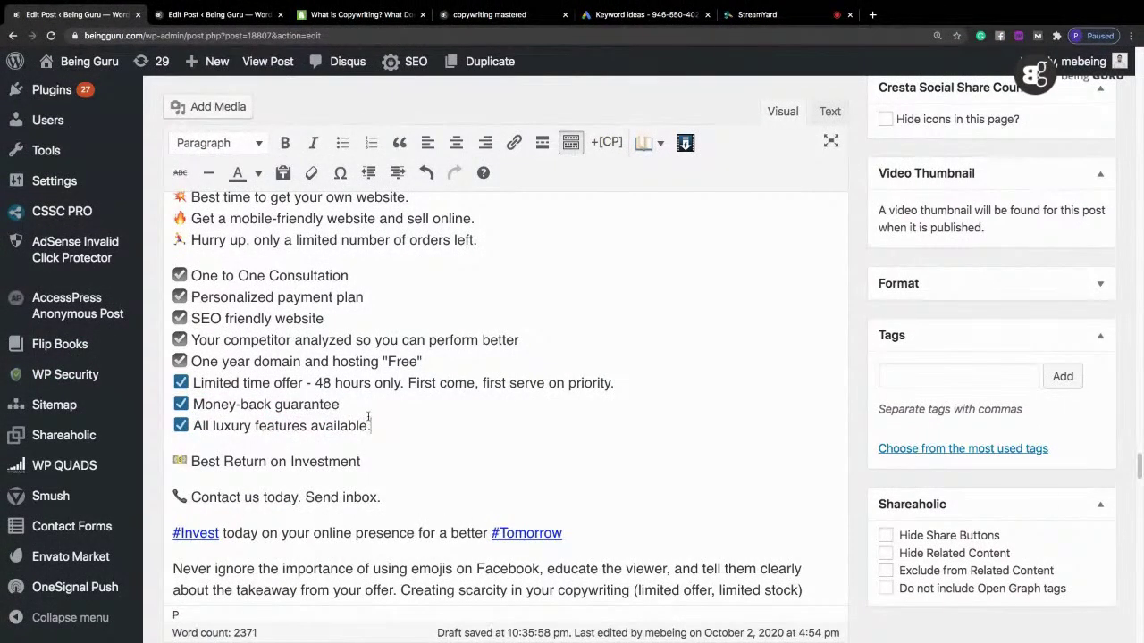
{"action": "left_click", "coordinate": [354, 408]}
{"action": "type", "text": "."}
{"action": "left_click", "coordinate": [452, 366]}
{"action": "type", "text": "."}
{"action": "left_click", "coordinate": [363, 314]}
{"action": "type", "text": "."}
{"action": "left_click", "coordinate": [374, 297]}
{"action": "type", "text": "."}
{"action": "left_click", "coordinate": [354, 274]}
{"action": "type", "text": "."}
Step: Extend the investment line so it reads "Best Return on Investment, Act NOW!"
{"action": "left_click", "coordinate": [361, 463]}
{"action": "type", "text": "."}
{"action": "type", "text": "AC"}
{"action": "key", "text": "BackSpace"}
{"action": "type", "text": "ct NOW!"}
Step: Change the contact line's ending to "Send INBOX message." and delete the "#Invest ... #Tomorrow" hashtag line below it
{"action": "left_click_drag", "start_coordinate": [342, 497], "coordinate": [374, 498]}
{"action": "type", "text": "INBOX message wi"}
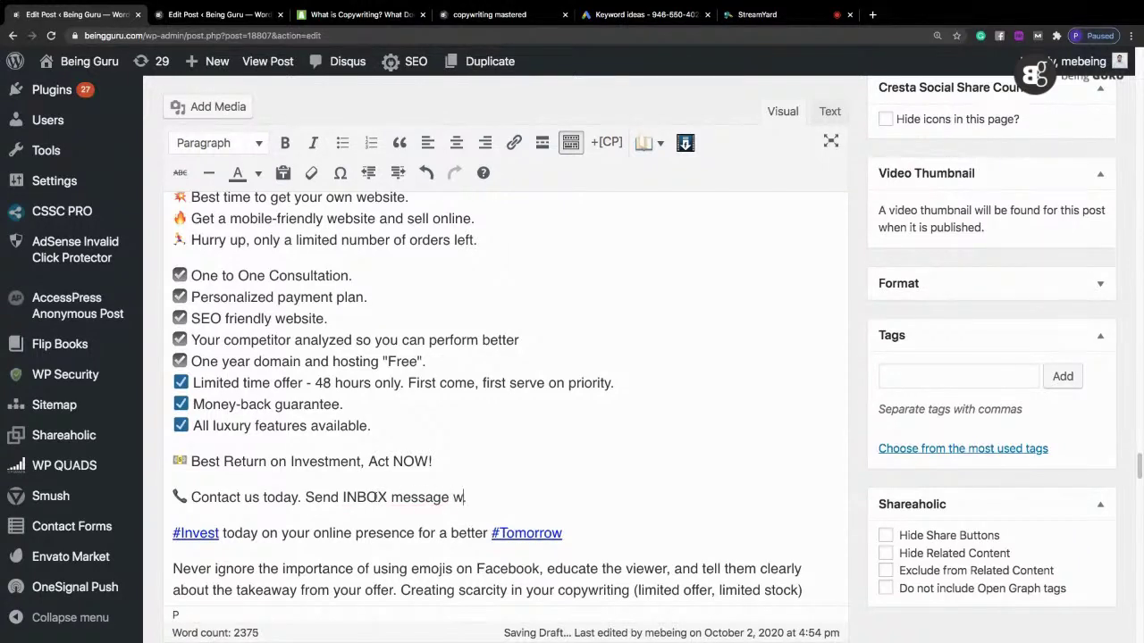
{"action": "key", "text": "BackSpace"}
{"action": "key", "text": "BackSpace"}
{"action": "key", "text": "BackSpace"}
{"action": "left_click_drag", "start_coordinate": [597, 535], "coordinate": [169, 534]}
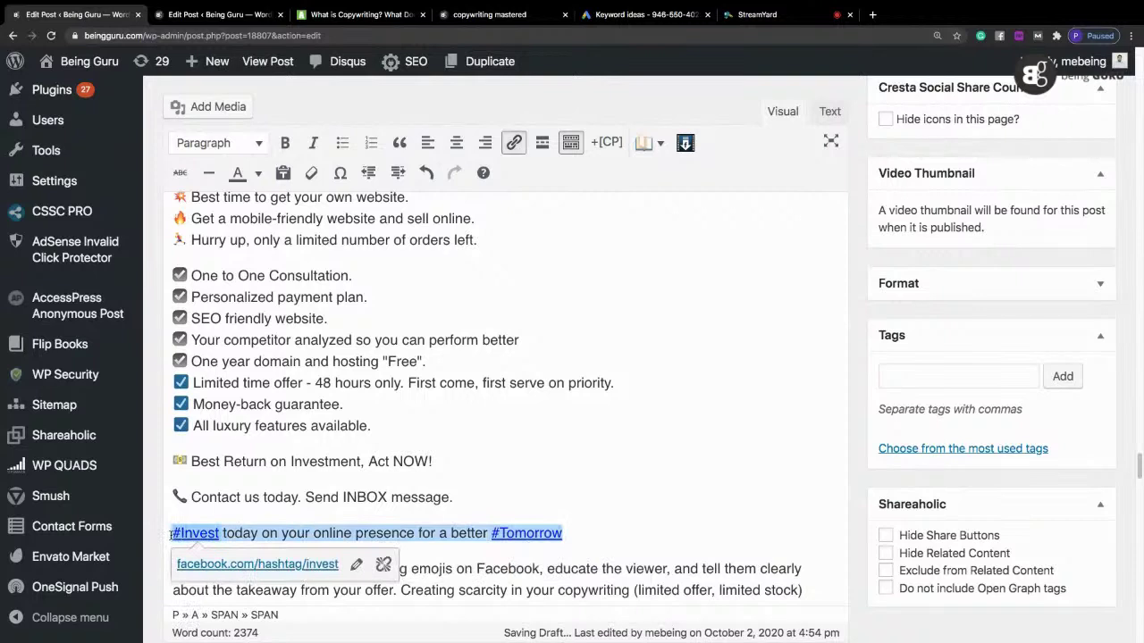
{"action": "key", "text": "Delete"}
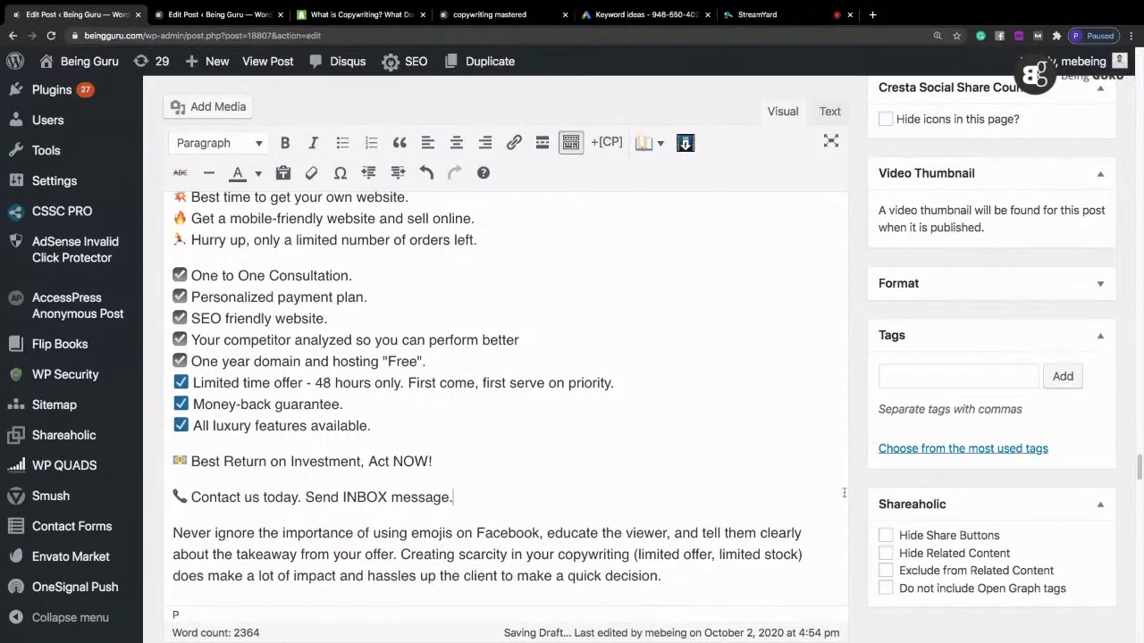
Step: Postpone the system update offered in the notification
{"action": "scroll", "coordinate": [1141, 478], "scroll_direction": "down", "scroll_amount": 3}
{"action": "left_click_drag", "start_coordinate": [1141, 478], "coordinate": [1140, 295]}
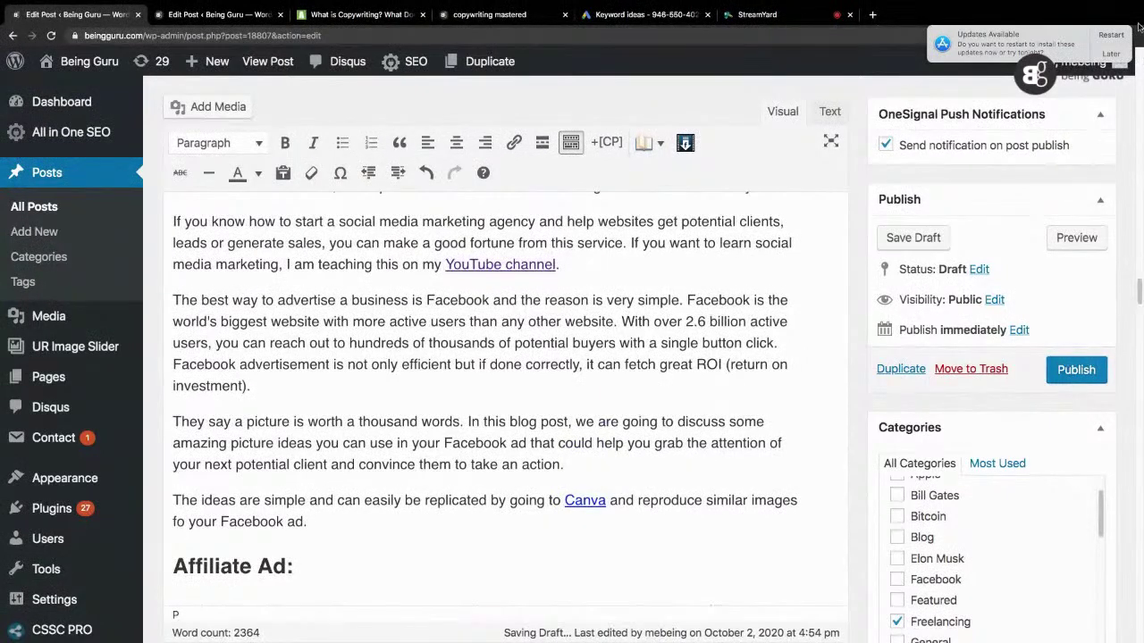
{"action": "left_click", "coordinate": [1111, 54]}
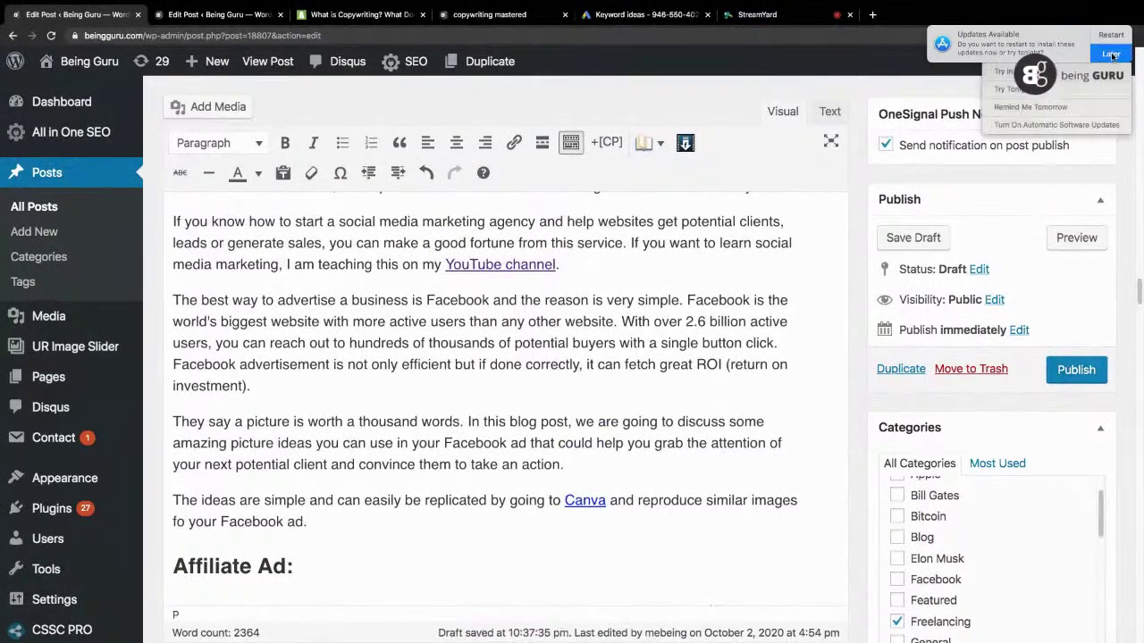
{"action": "left_click", "coordinate": [1054, 95]}
Step: Accept the suggested article correction "the COVID-19" in the first paragraph on social media marketing
{"action": "left_click_drag", "start_coordinate": [1141, 295], "coordinate": [1140, 268]}
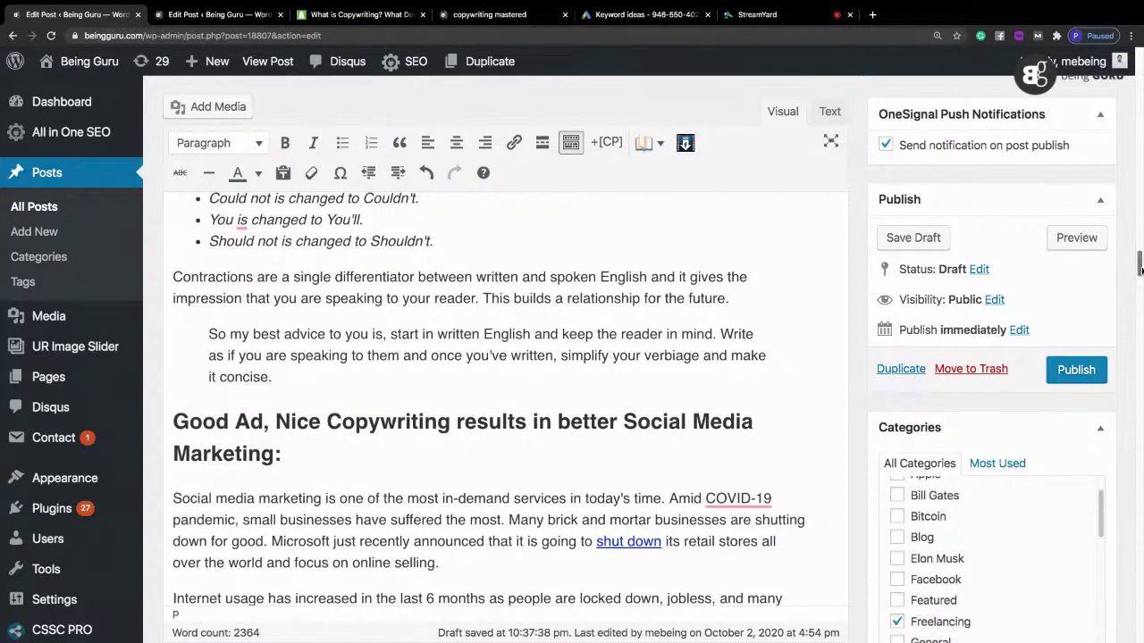
{"action": "mouse_move", "coordinate": [728, 497]}
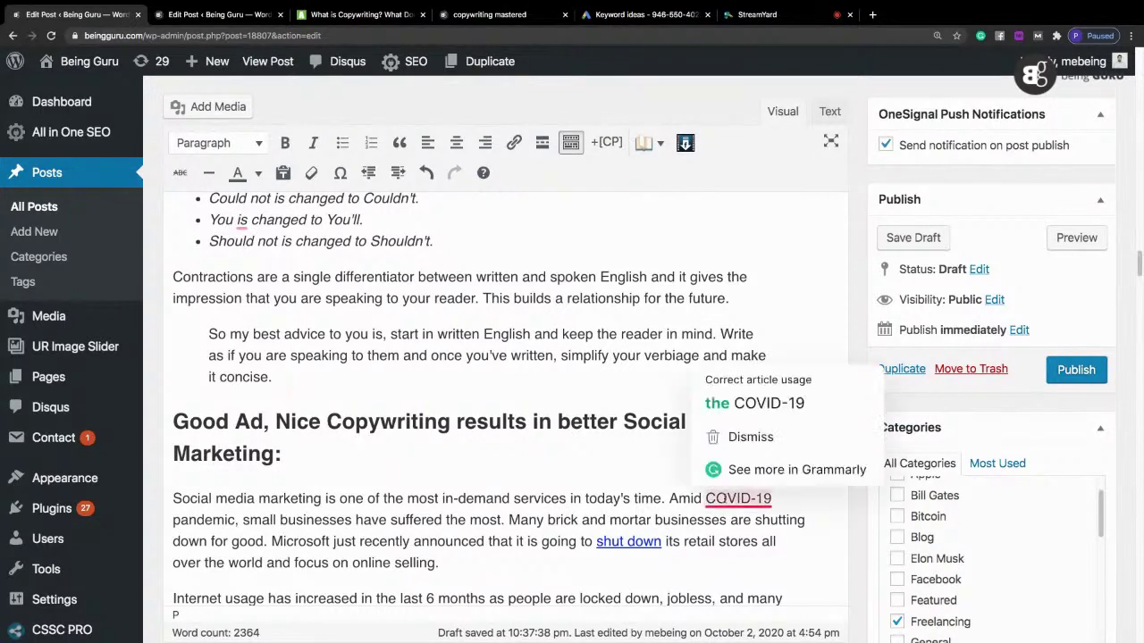
{"action": "left_click", "coordinate": [762, 409]}
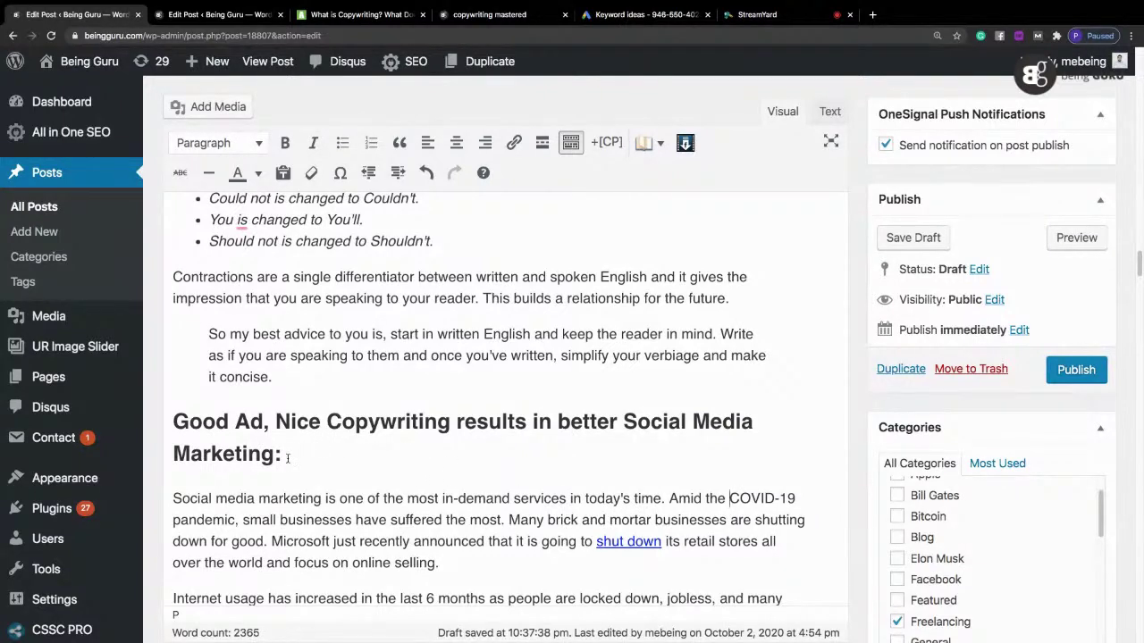
Step: Insert "How to" as a separate heading directly above "Good Ad, Nice Copywriting results in better Social Media Marketing:"
{"action": "left_click_drag", "start_coordinate": [288, 457], "coordinate": [189, 422]}
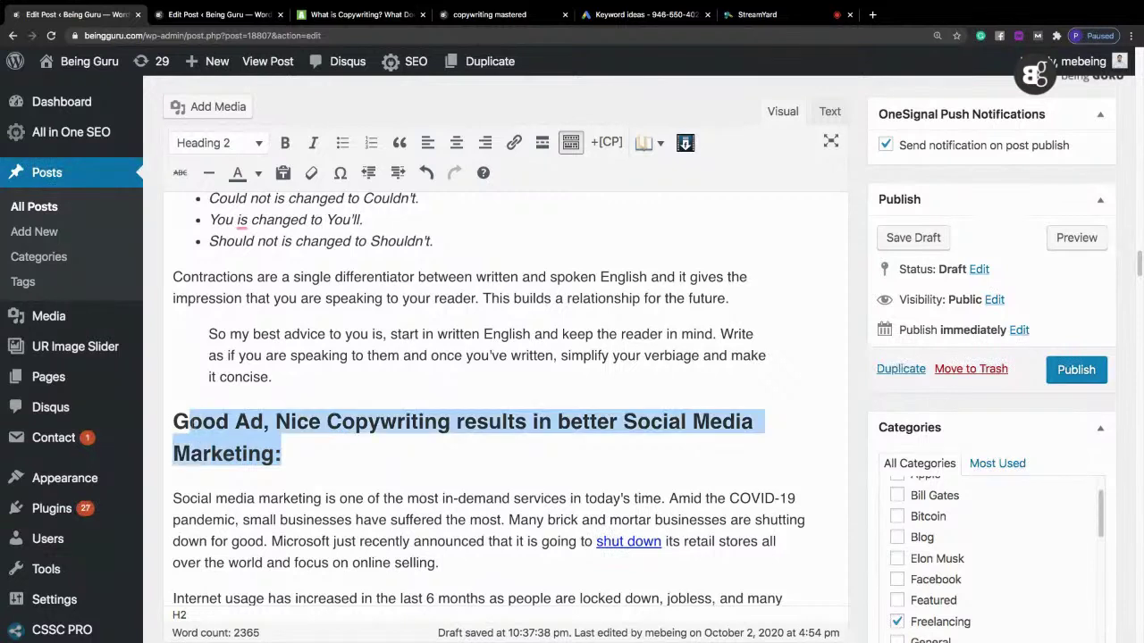
{"action": "left_click", "coordinate": [177, 424]}
{"action": "type", "text": "How to"}
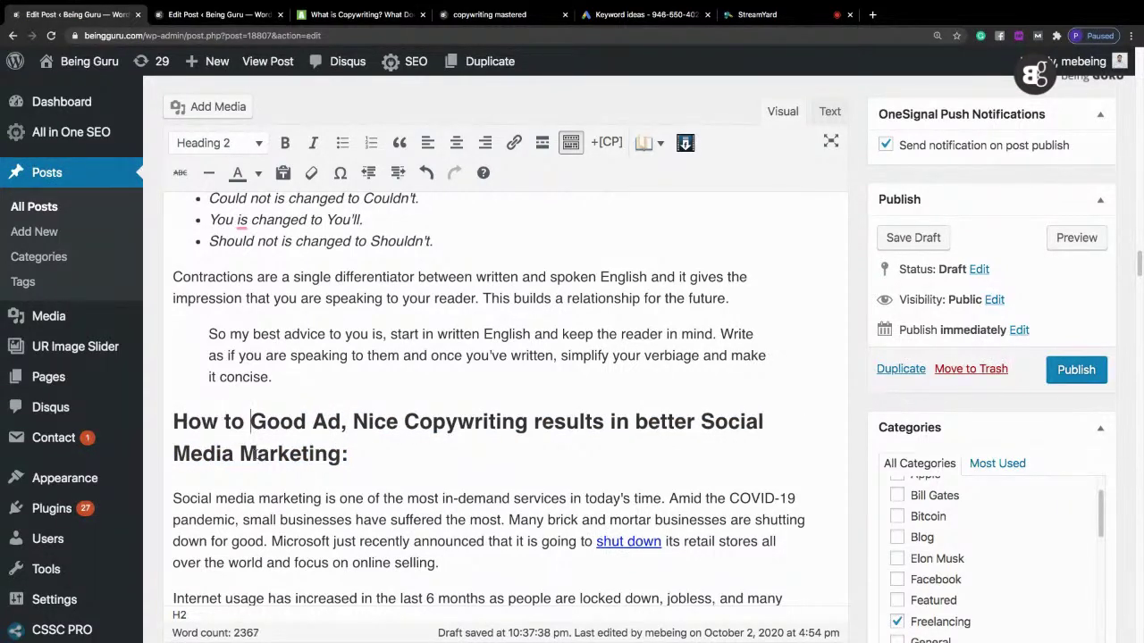
{"action": "key", "text": "Return"}
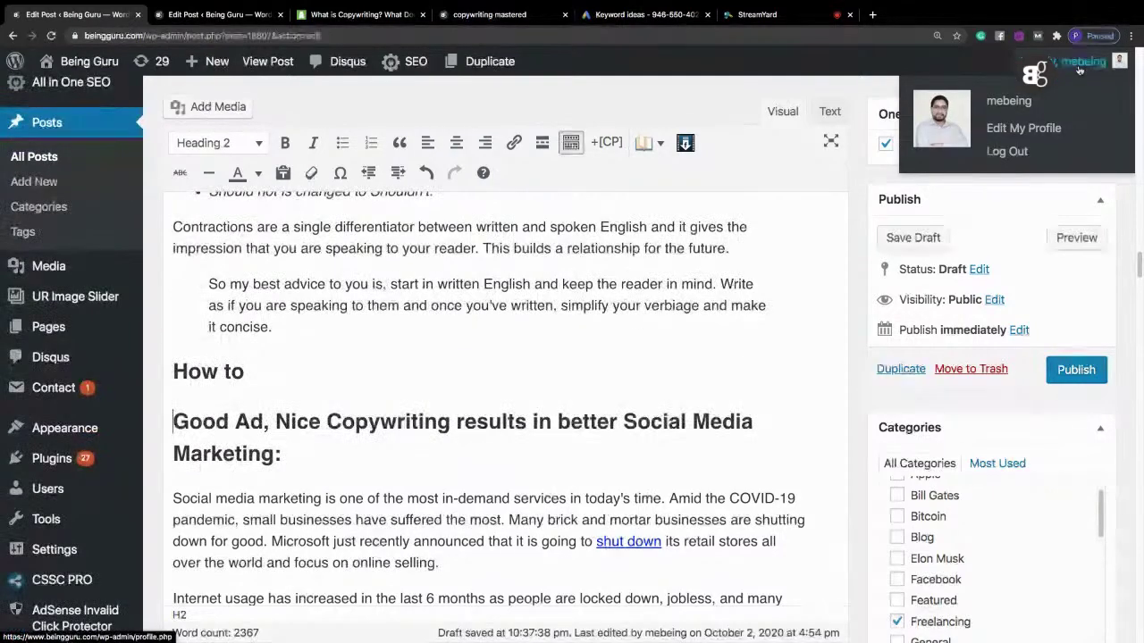
{"action": "left_click_drag", "start_coordinate": [1137, 268], "coordinate": [1139, 67]}
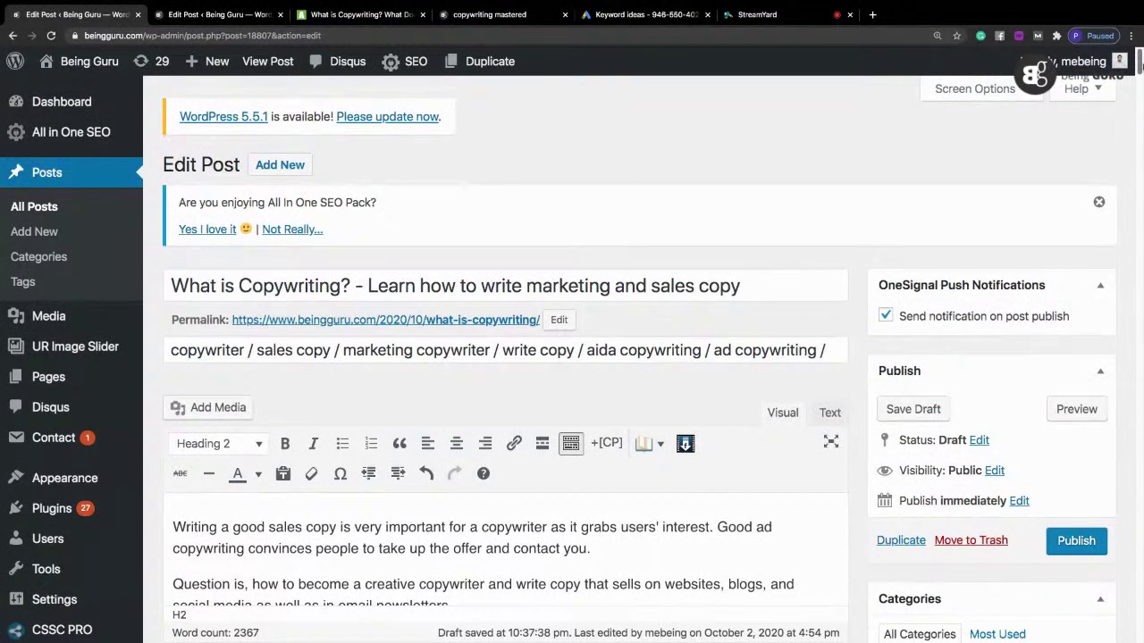
{"action": "left_click_drag", "start_coordinate": [1140, 67], "coordinate": [1141, 268]}
{"action": "left_click", "coordinate": [391, 303]}
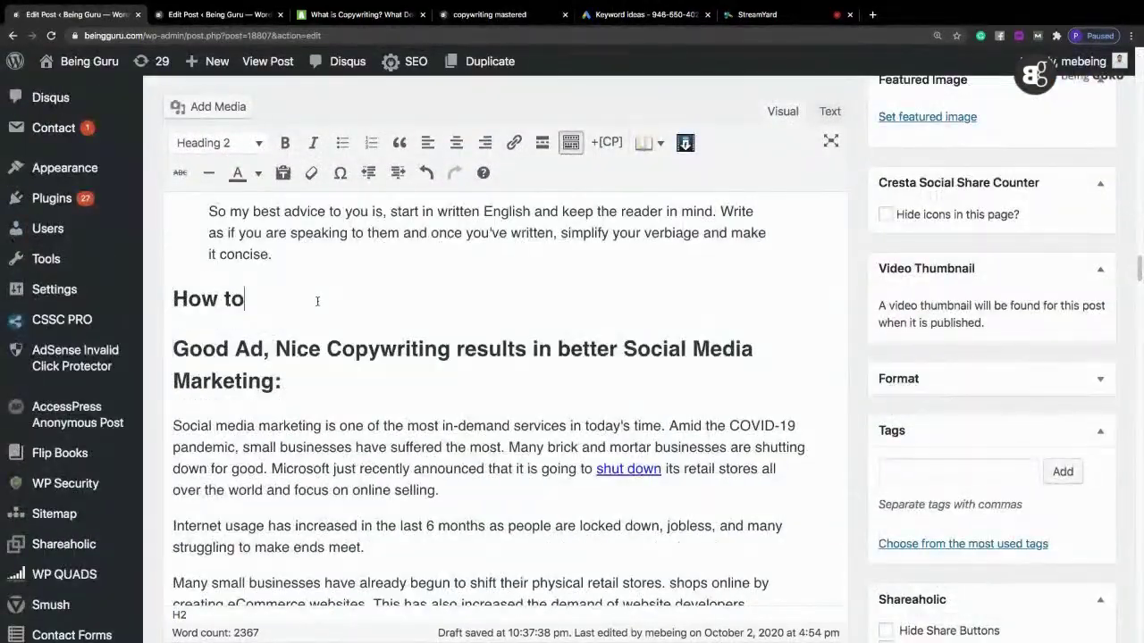
{"action": "type", "text": "do ad"}
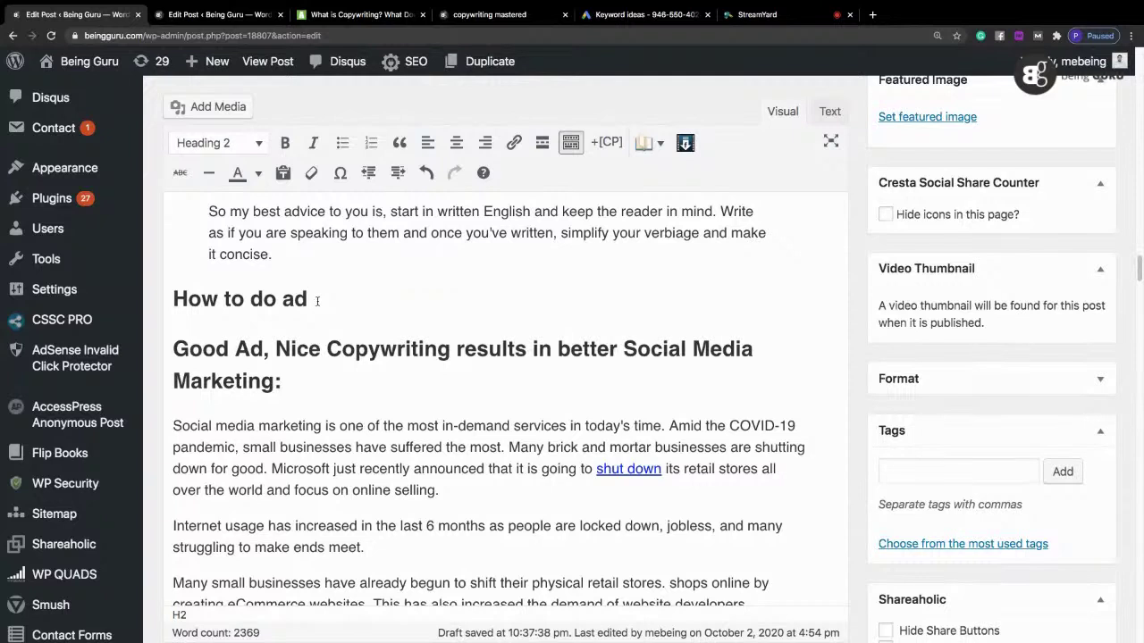
{"action": "type", "text": " fo"}
{"action": "key", "text": "BackSpace"}
{"action": "key", "text": "BackSpace"}
{"action": "type", "text": "wri"}
{"action": "key", "text": "BackSpace"}
Step: Replace the wording after "How to" in the new heading with "write a brilliant Ad"
{"action": "key", "text": "shift+Left"}
{"action": "key", "text": "shift+Left"}
{"action": "key", "text": "shift+Left"}
{"action": "key", "text": "shift+Left"}
{"action": "key", "text": "shift+Left"}
{"action": "key", "text": "shift+Left"}
{"action": "key", "text": "shift+Left"}
{"action": "key", "text": "shift+Left"}
{"action": "type", "text": "write "}
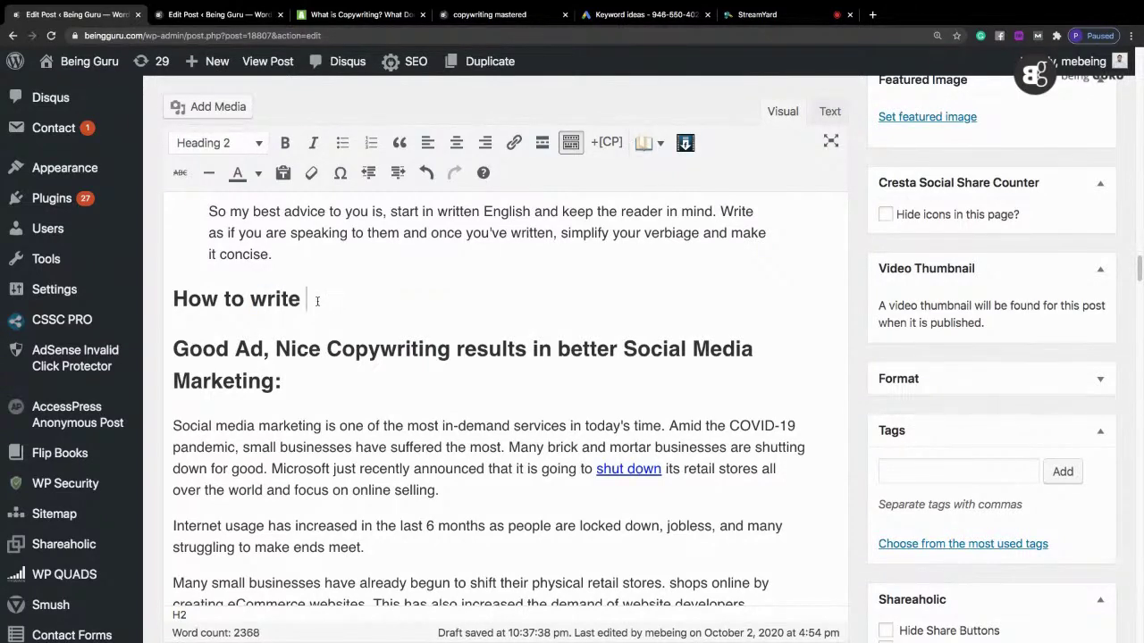
{"action": "type", "text": "a brilliant"}
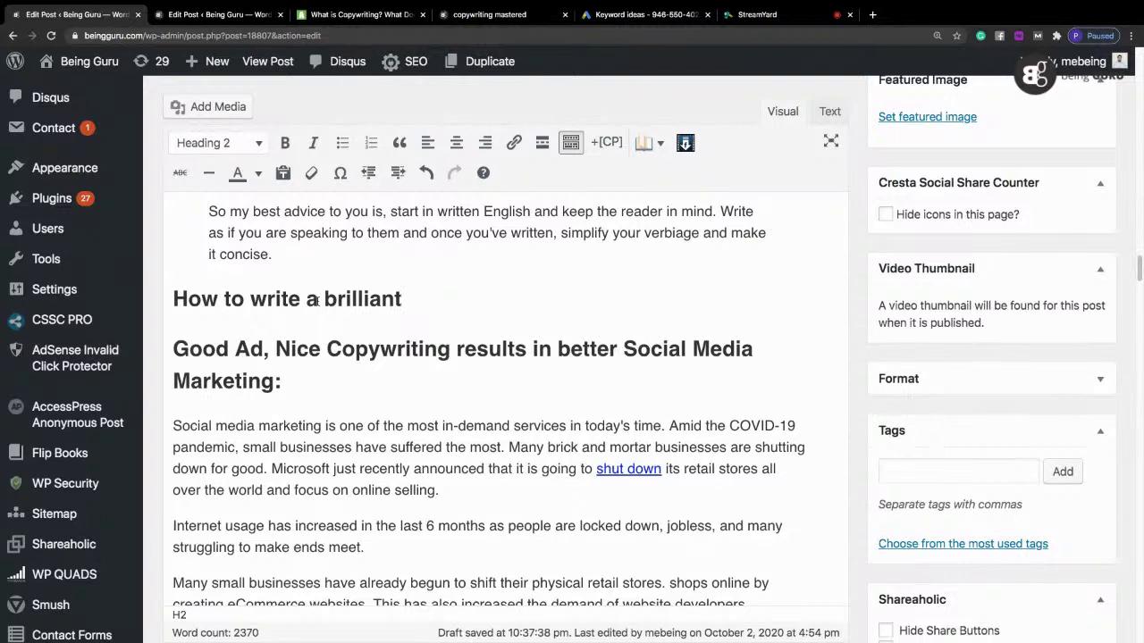
{"action": "type", "text": "Ad"}
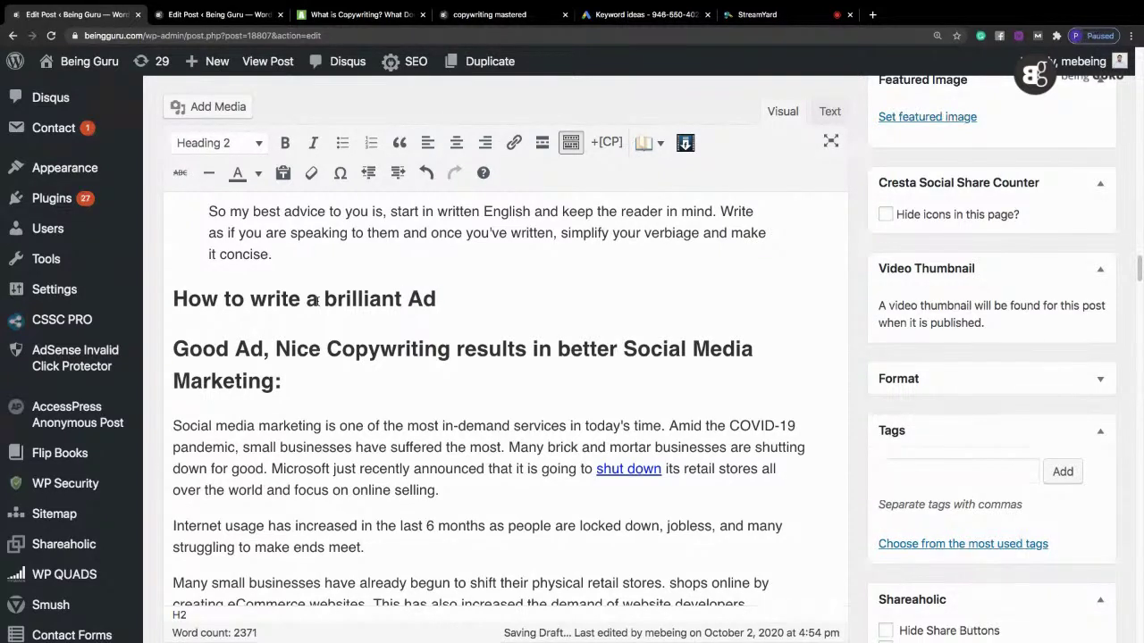
Step: Insert "Remeber guys, just like with other mediums, a" before "Good Ad" in the heading below
{"action": "key", "text": "Down"}
{"action": "key", "text": "Home"}
{"action": "type", "text": "Remeber guys, "}
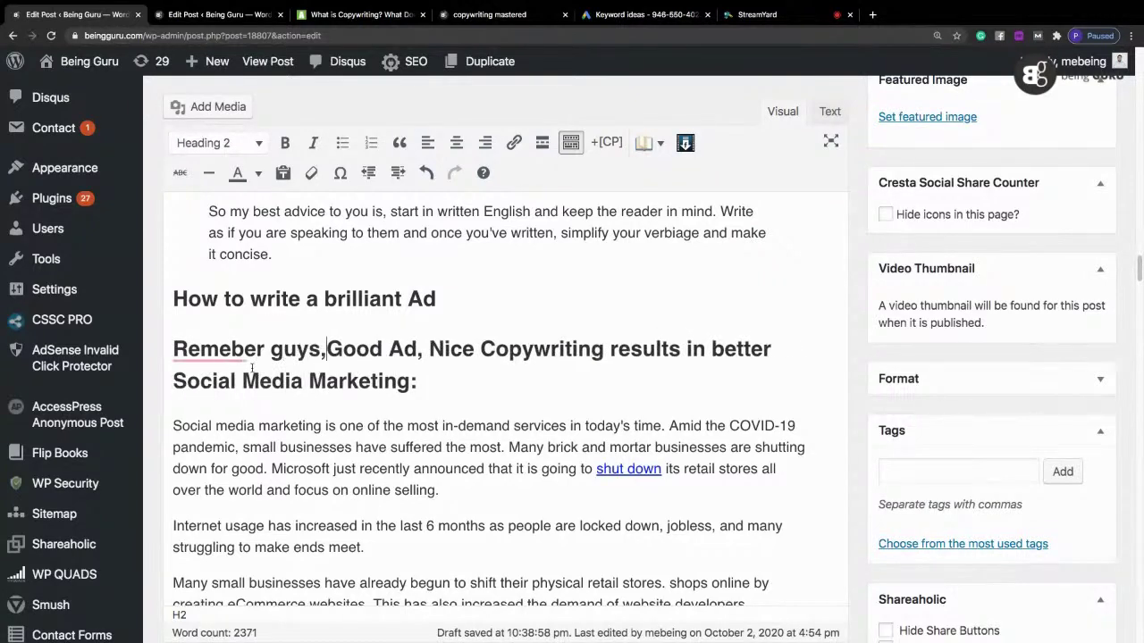
{"action": "type", "text": "just lik"}
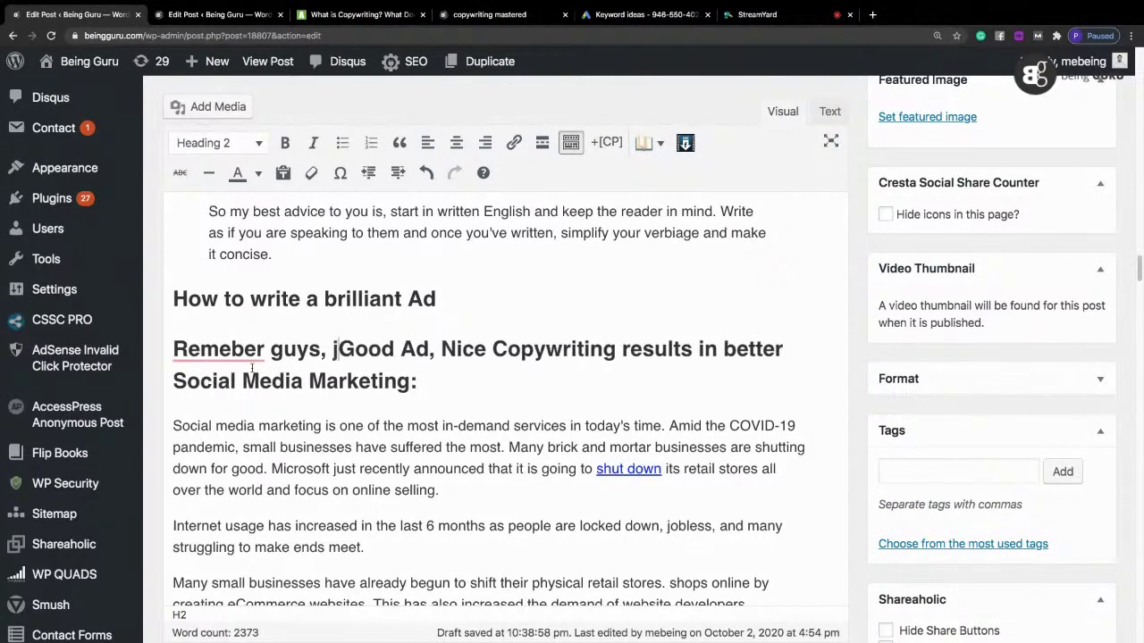
{"action": "type", "text": "e with other m"}
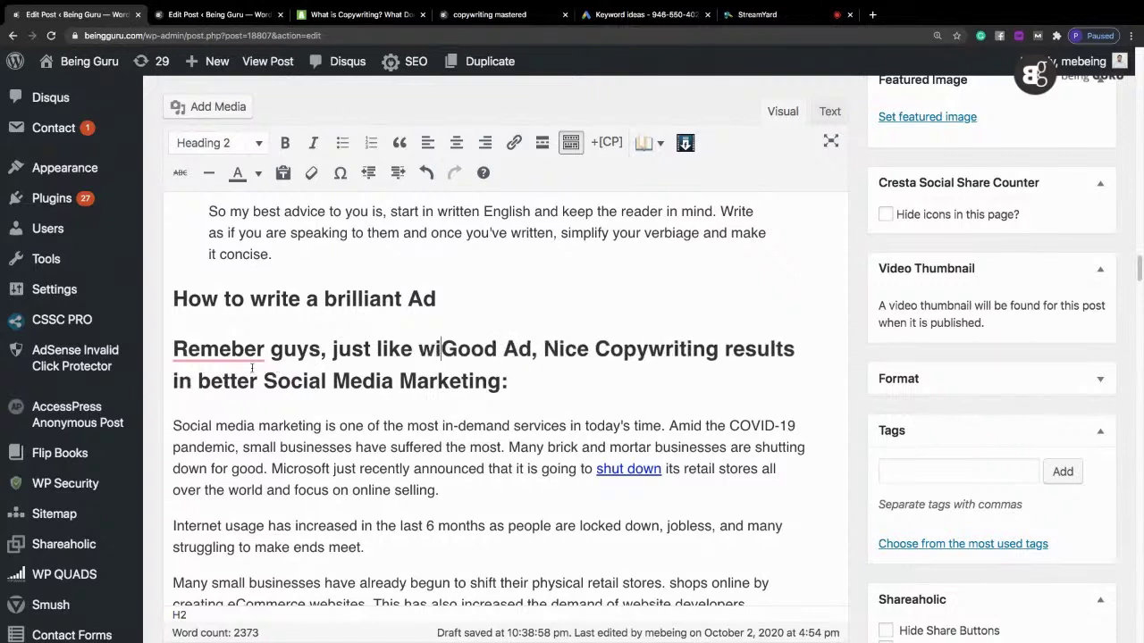
{"action": "type", "text": "ediums, a"}
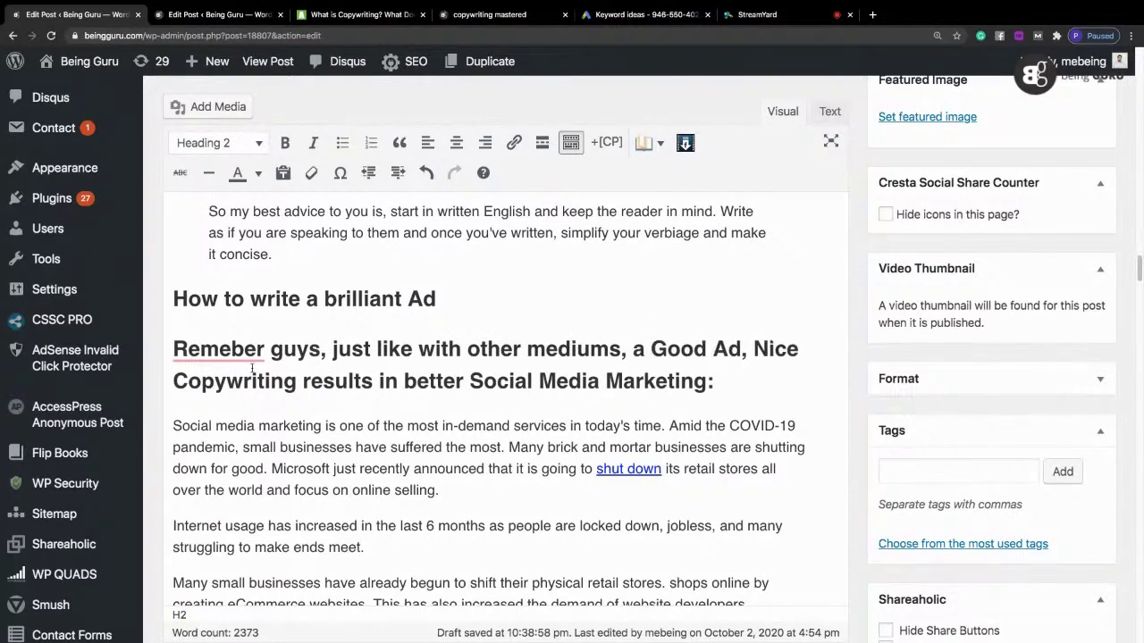
Step: Replace the comma after "Good Ad" with "for social media with a" and change "Nice" to lowercase "nice"
{"action": "key", "text": "Right"}
{"action": "key", "text": "Right"}
{"action": "key", "text": "Right"}
{"action": "key", "text": "Right"}
{"action": "key", "text": "Right"}
{"action": "key", "text": "Right"}
{"action": "key", "text": "Right"}
{"action": "key", "text": "Right"}
{"action": "key", "text": "BackSpace"}
{"action": "type", "text": "for social media"}
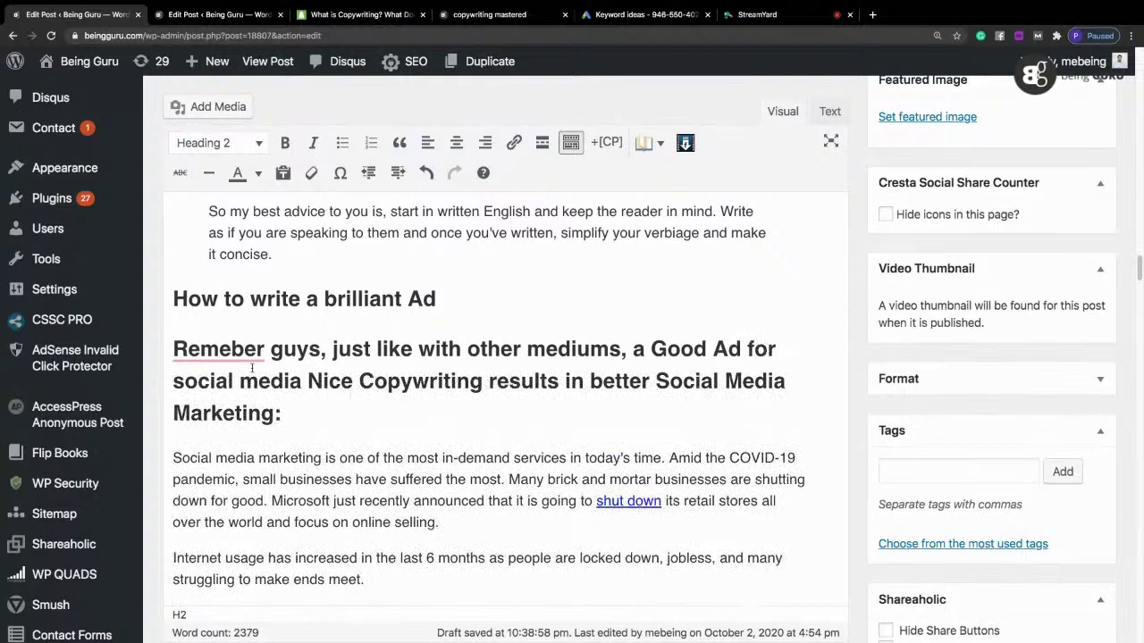
{"action": "type", "text": " with"}
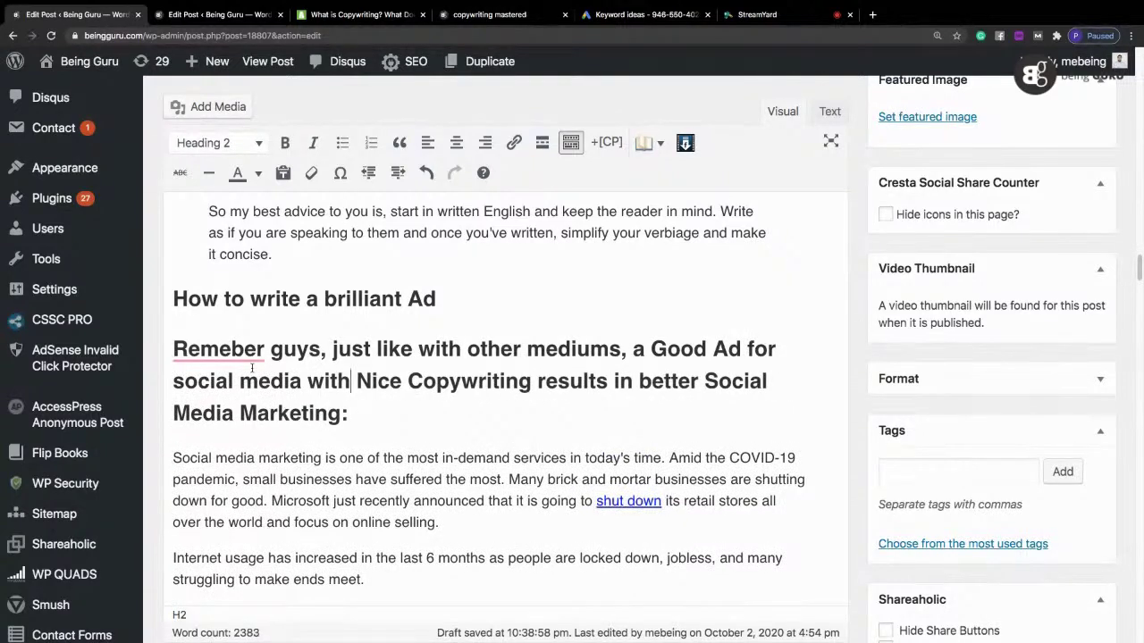
{"action": "type", "text": " a"}
{"action": "key", "text": "Right"}
{"action": "key", "text": "shift+Right"}
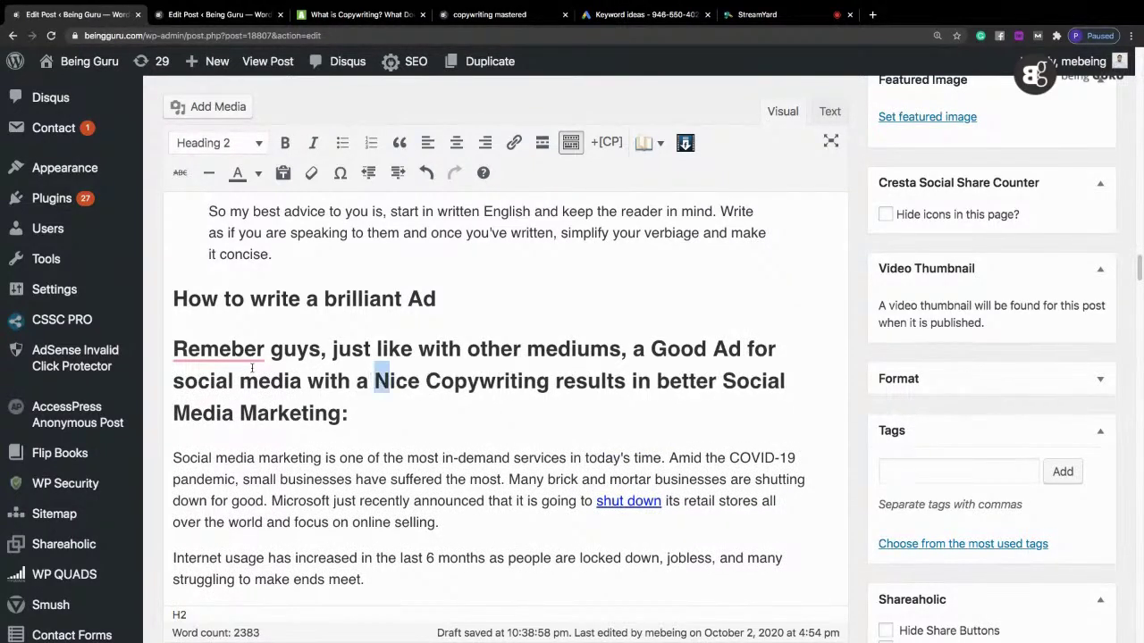
{"action": "type", "text": "n"}
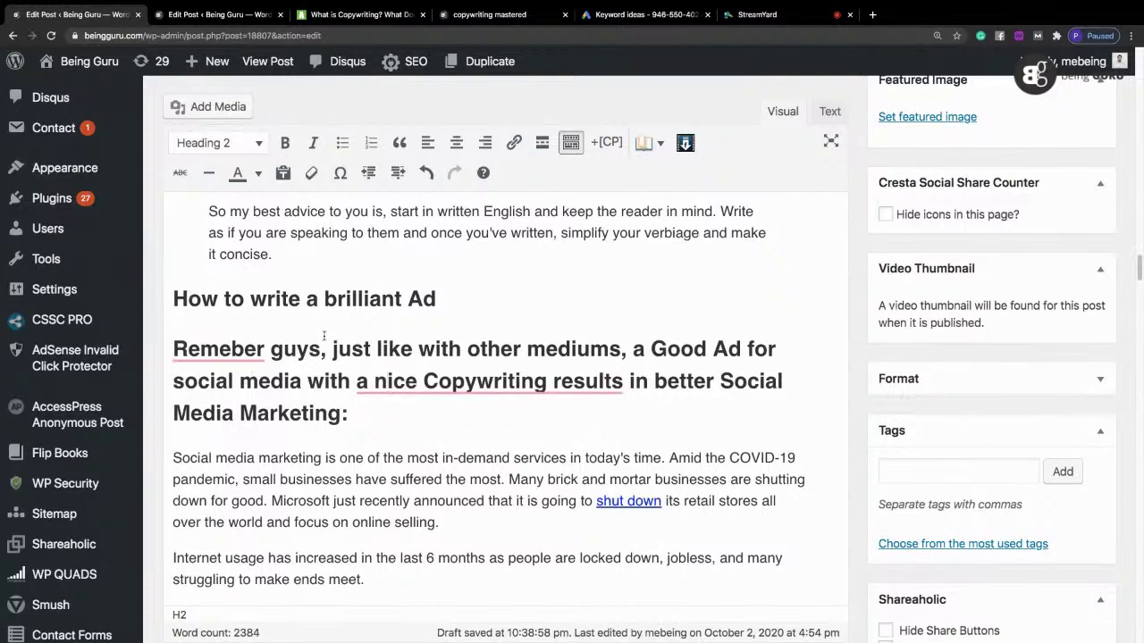
Step: Accept the suggested corrections "nice Copywriting results" and "Remember" in the same line
{"action": "mouse_move", "coordinate": [421, 383]}
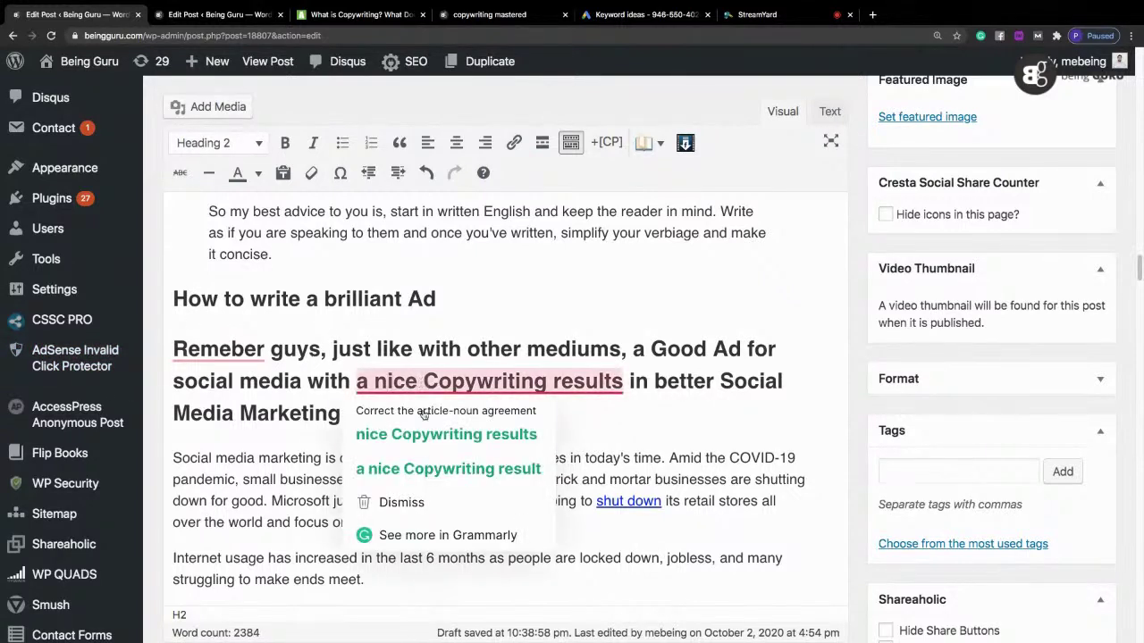
{"action": "left_click", "coordinate": [431, 451]}
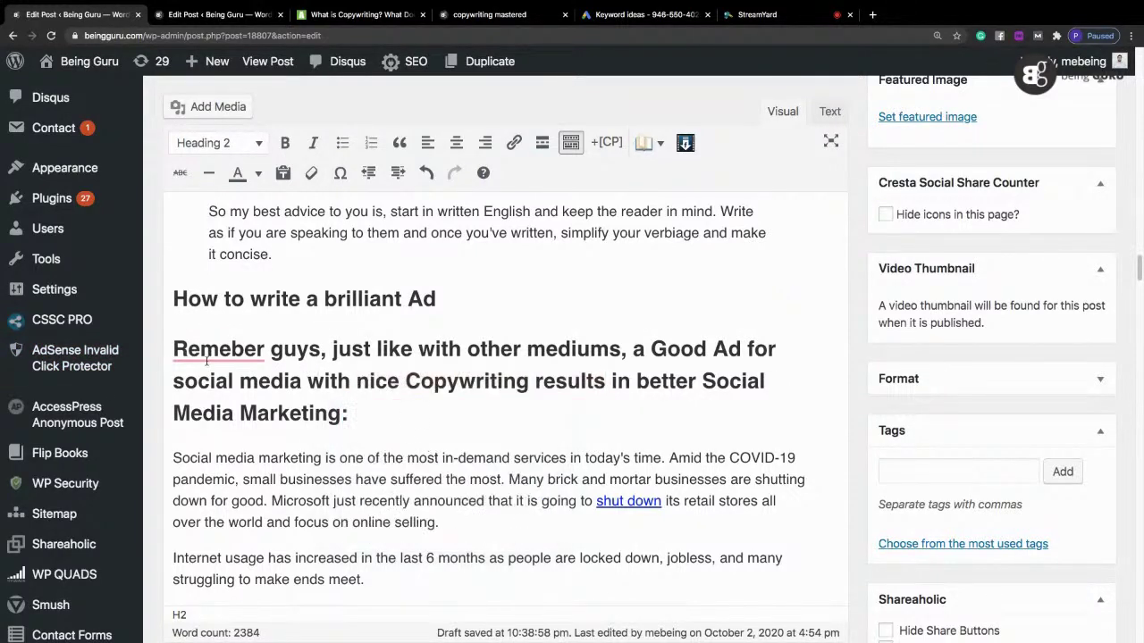
{"action": "mouse_move", "coordinate": [208, 355]}
{"action": "left_click", "coordinate": [221, 394]}
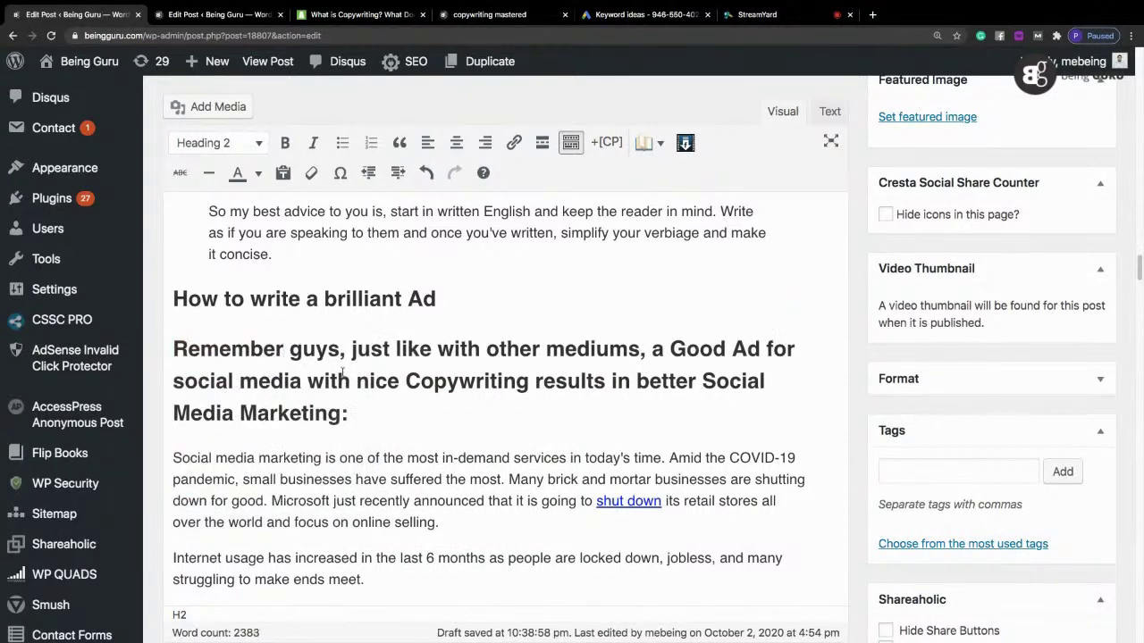
Step: Format the "Remember guys" line as Paragraph and add a colon to the end of the heading "How to write a brilliant Ad"
{"action": "left_click", "coordinate": [219, 145]}
{"action": "left_click", "coordinate": [206, 176]}
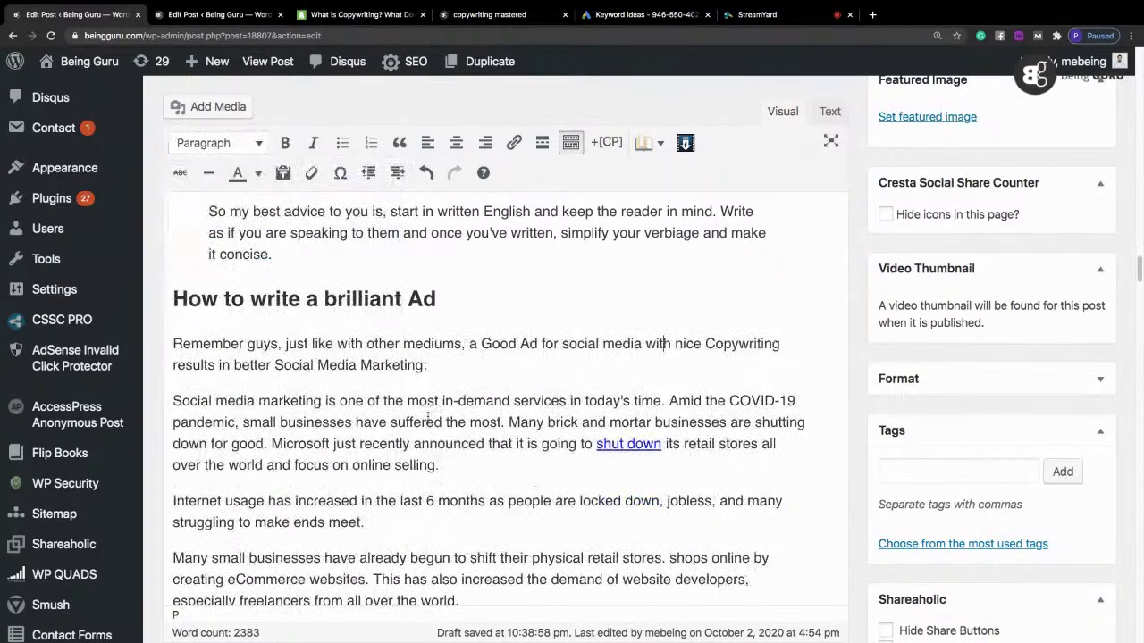
{"action": "left_click", "coordinate": [512, 299]}
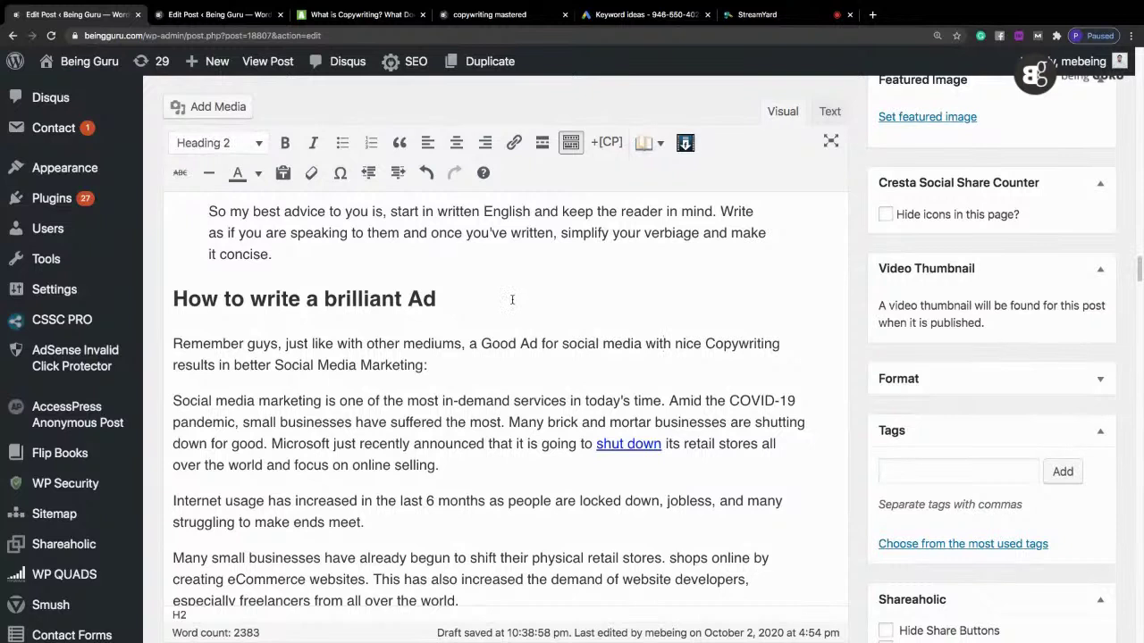
{"action": "type", "text": ":"}
Step: Change "with other mediums" to "in the case of other mediums" in the "Remember guys" paragraph
{"action": "left_click_drag", "start_coordinate": [337, 344], "coordinate": [401, 344]}
{"action": "type", "text": "in"}
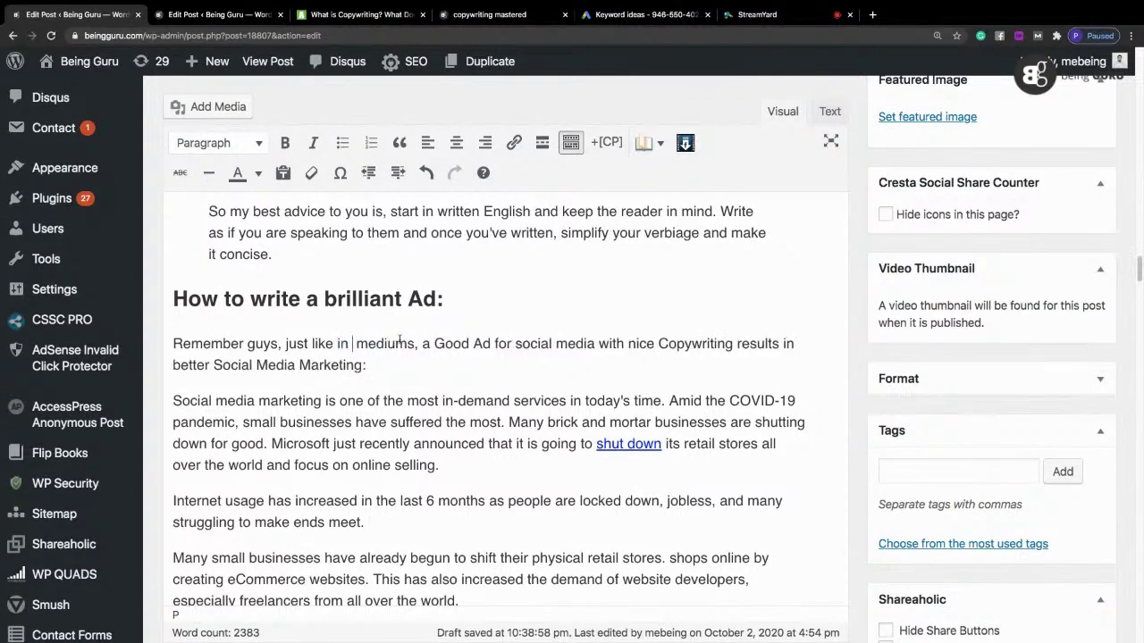
{"action": "type", "text": " the case of other"}
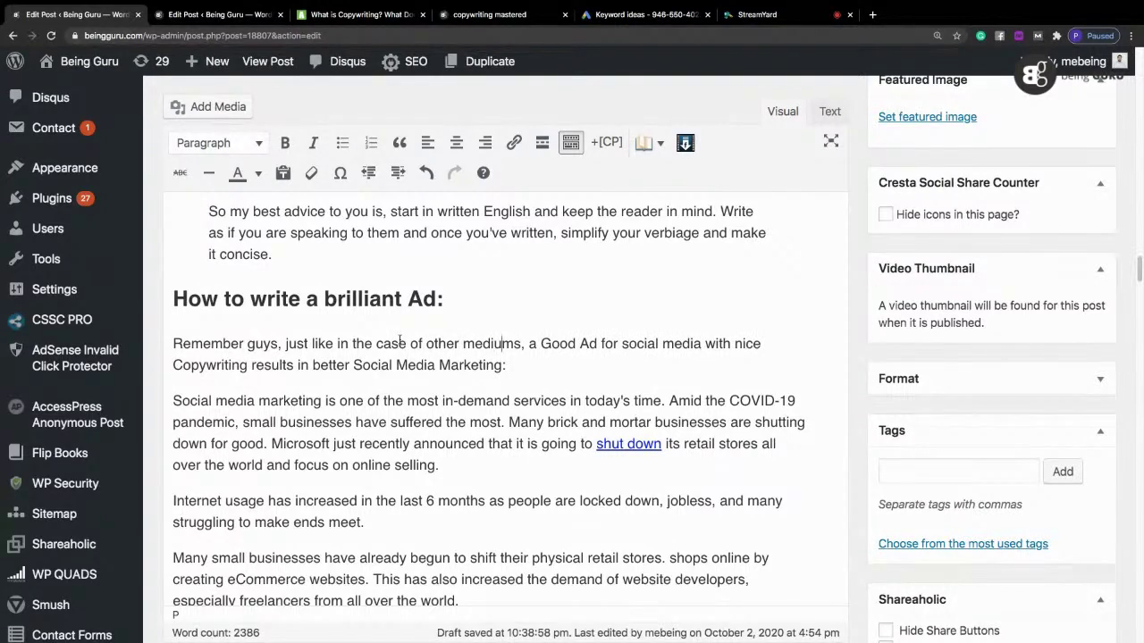
Step: Change "Good" and "Copywriting" to lowercase "good" and "copywriting" in the "Remember guys" paragraph
{"action": "key", "text": "shift+Right"}
{"action": "type", "text": "g"}
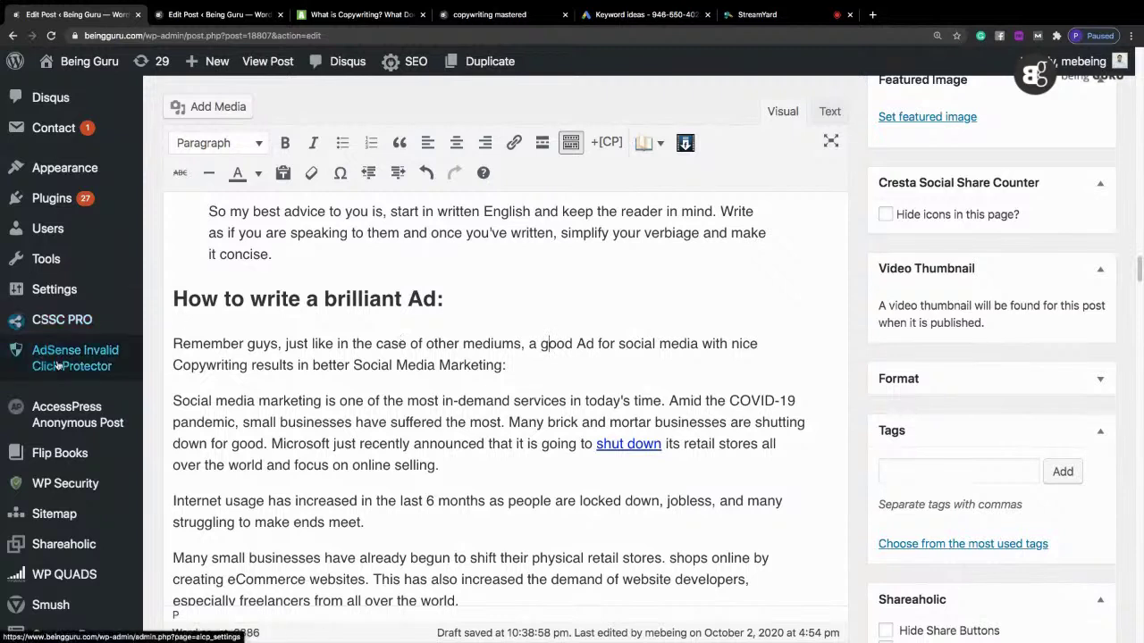
{"action": "left_click", "coordinate": [172, 365]}
{"action": "key", "text": "shift+Right"}
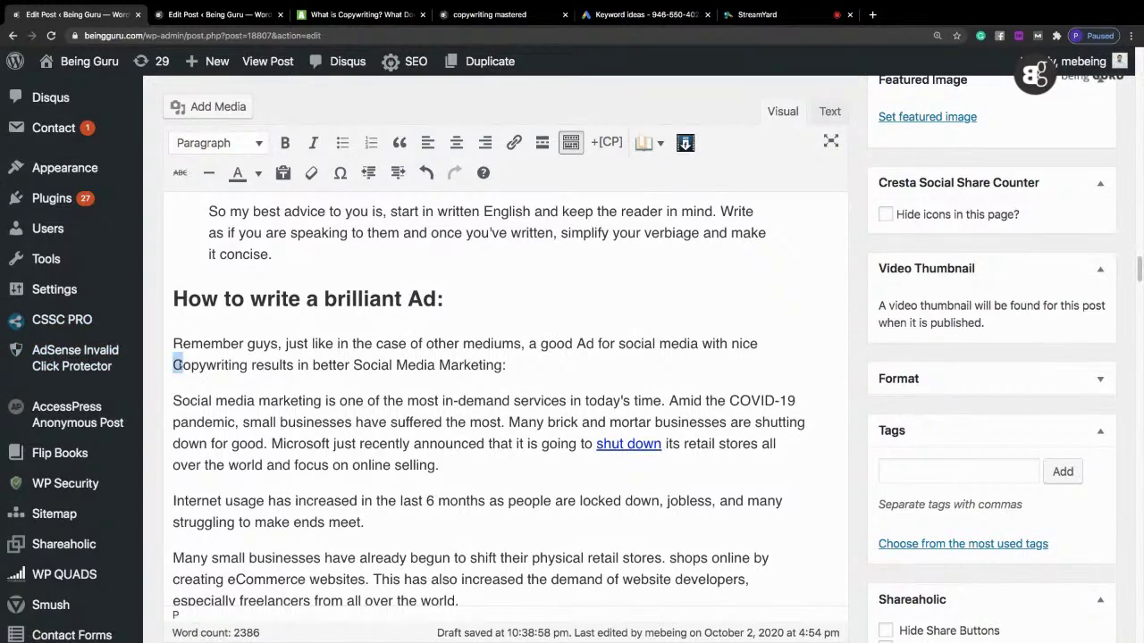
{"action": "type", "text": "c"}
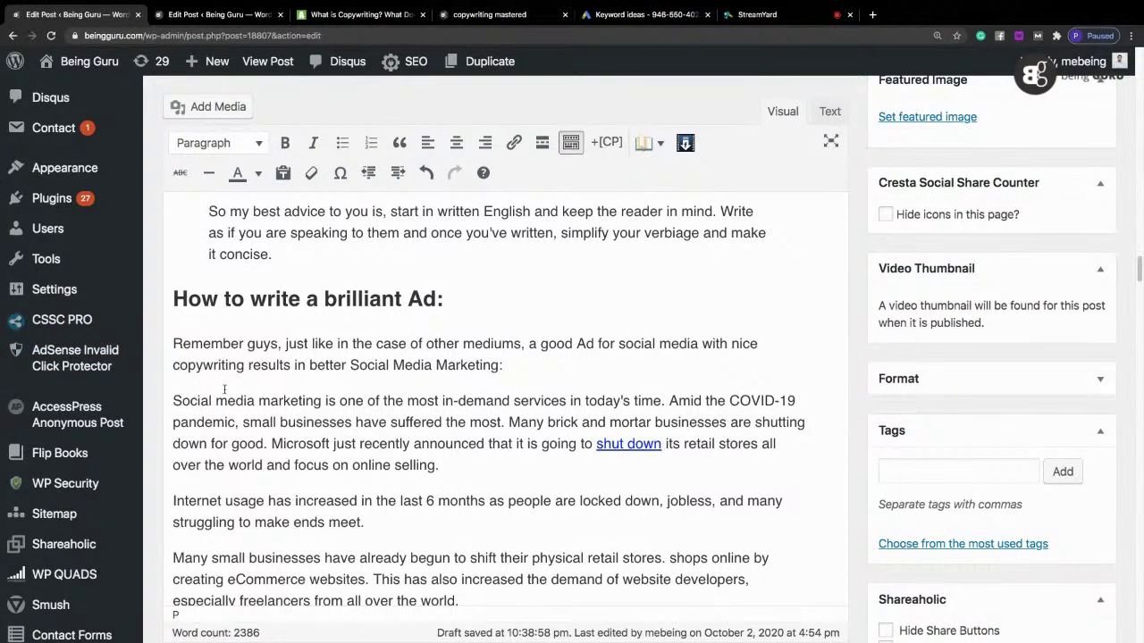
Step: Format the heading "Warren Buffett's Secret to CopyWriting and Making Money:" as Heading 2
{"action": "left_click_drag", "start_coordinate": [388, 500], "coordinate": [394, 523]}
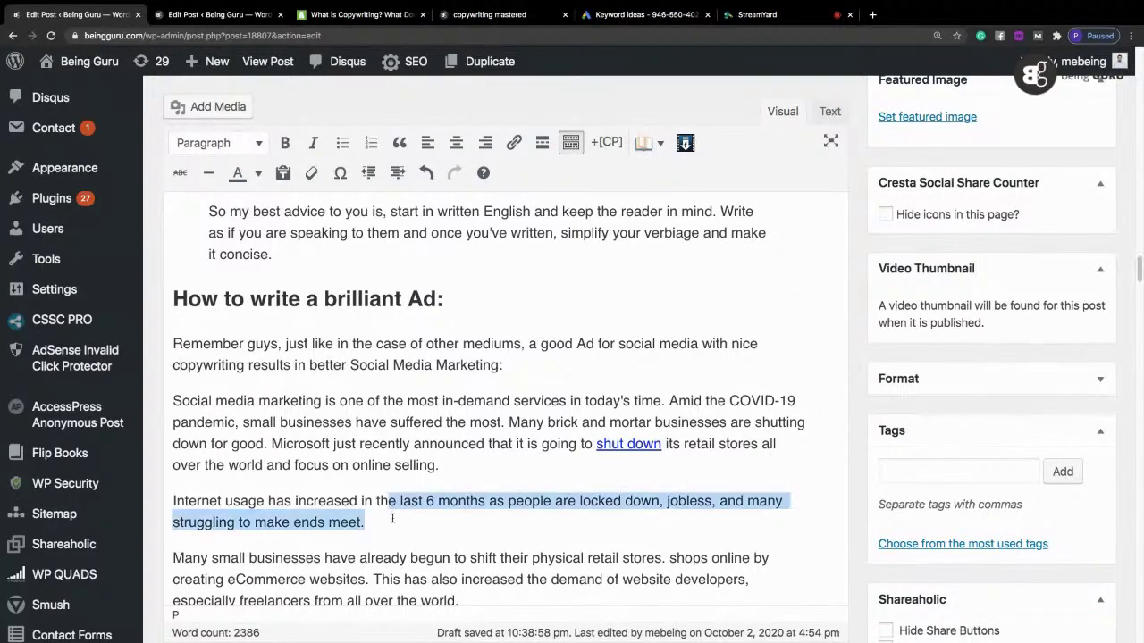
{"action": "left_click", "coordinate": [546, 525]}
{"action": "left_click_drag", "start_coordinate": [1139, 272], "coordinate": [1140, 100]}
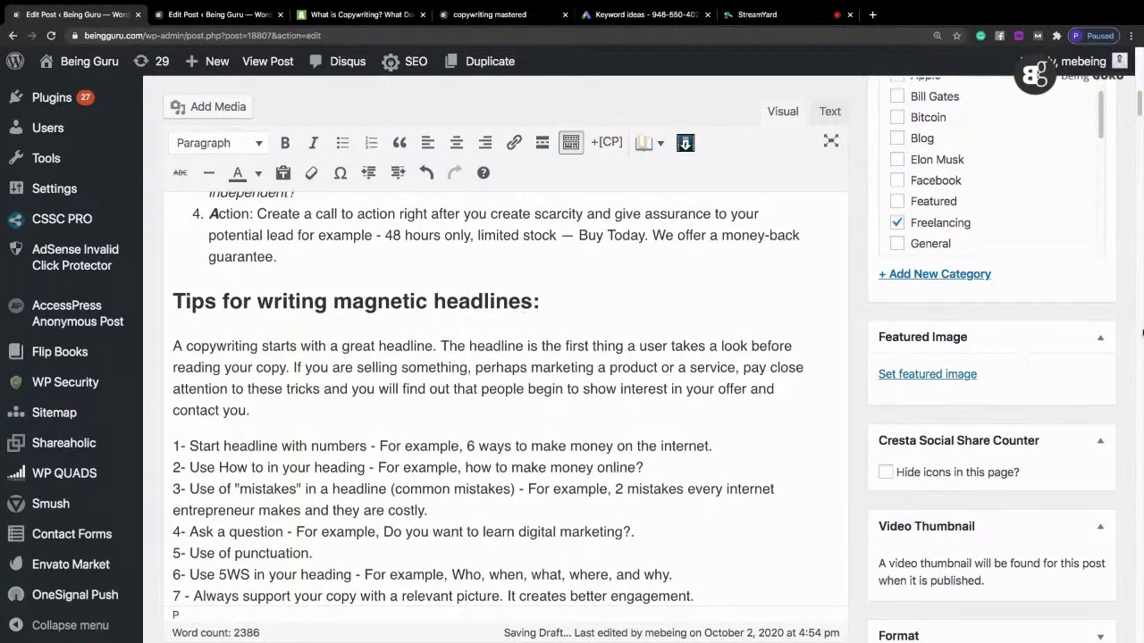
{"action": "left_click_drag", "start_coordinate": [1139, 102], "coordinate": [1141, 168]}
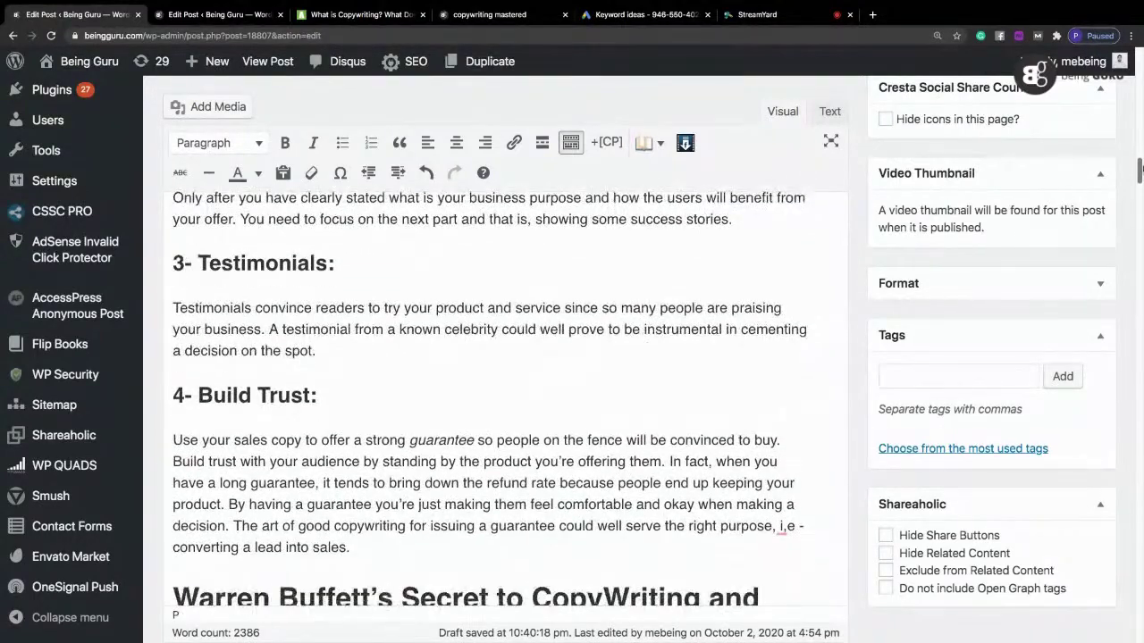
{"action": "left_click", "coordinate": [246, 395]}
{"action": "left_click_drag", "start_coordinate": [1140, 177], "coordinate": [1140, 183]}
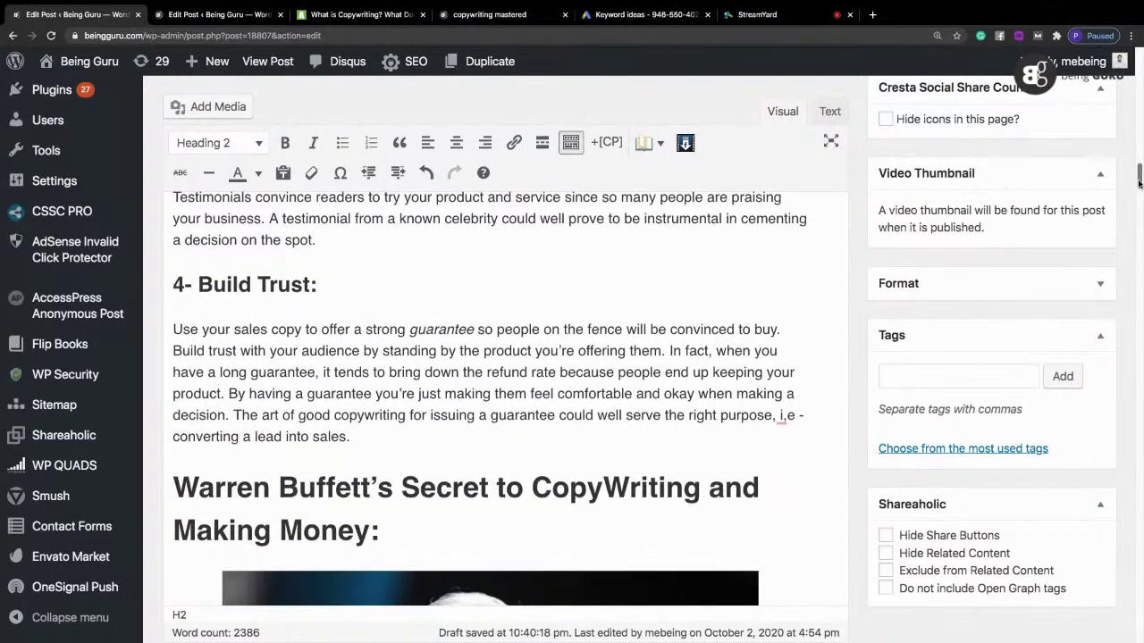
{"action": "left_click", "coordinate": [336, 490]}
{"action": "left_click", "coordinate": [216, 143]}
{"action": "left_click", "coordinate": [257, 246]}
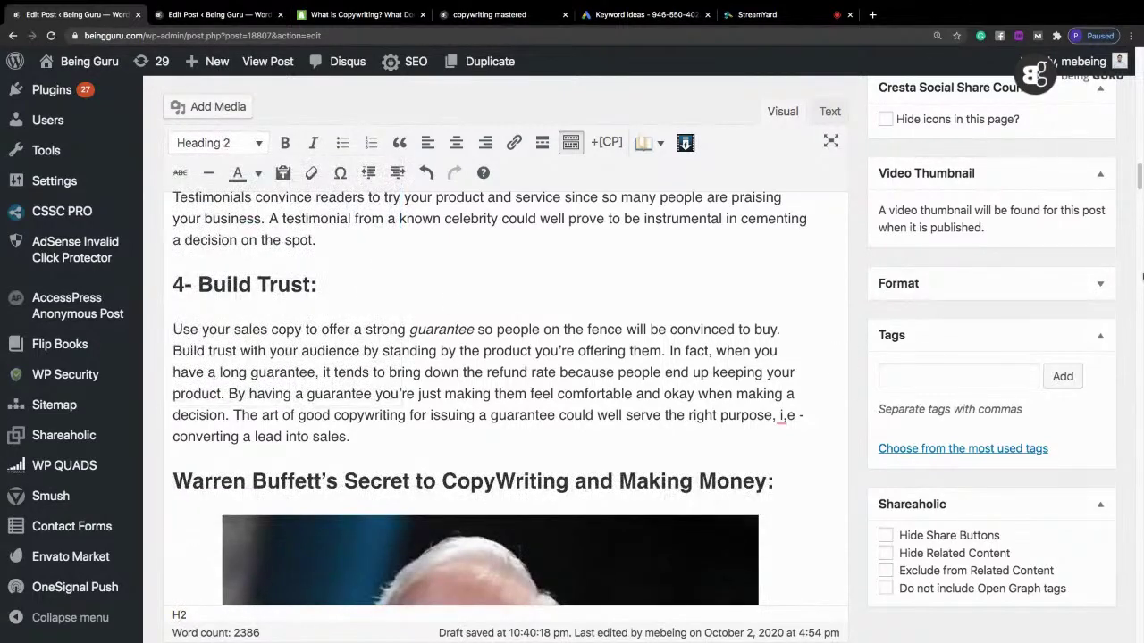
Step: Format the heading "Write as if you are speaking to a person." as Heading 3
{"action": "left_click_drag", "start_coordinate": [1137, 181], "coordinate": [1139, 211]}
{"action": "left_click_drag", "start_coordinate": [1139, 212], "coordinate": [1139, 224]}
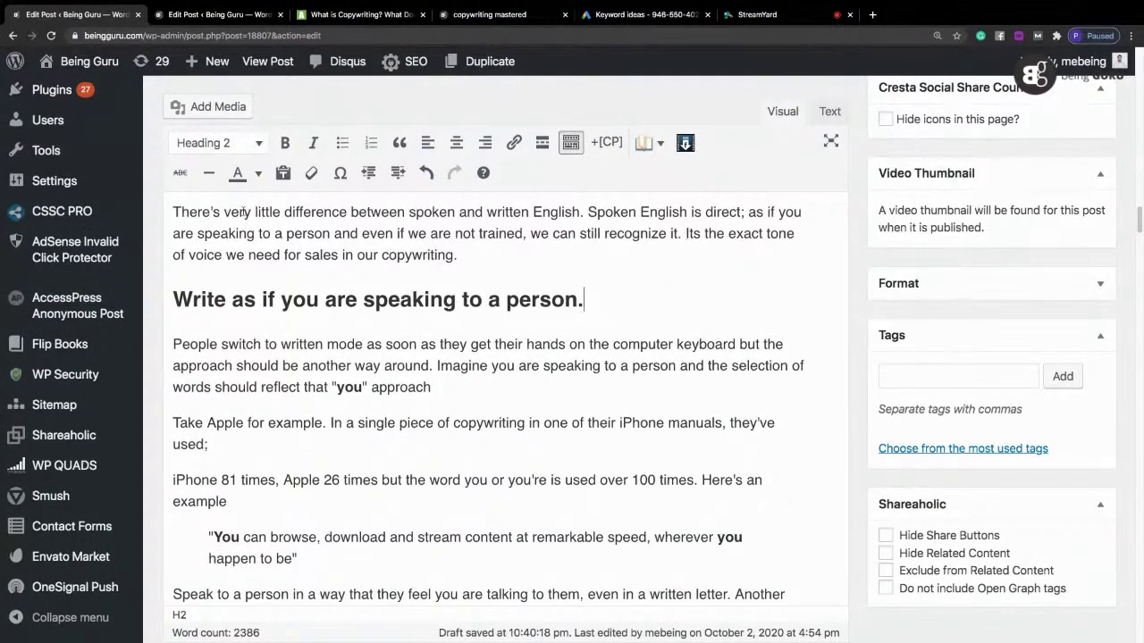
{"action": "left_click", "coordinate": [219, 143]}
{"action": "left_click", "coordinate": [254, 278]}
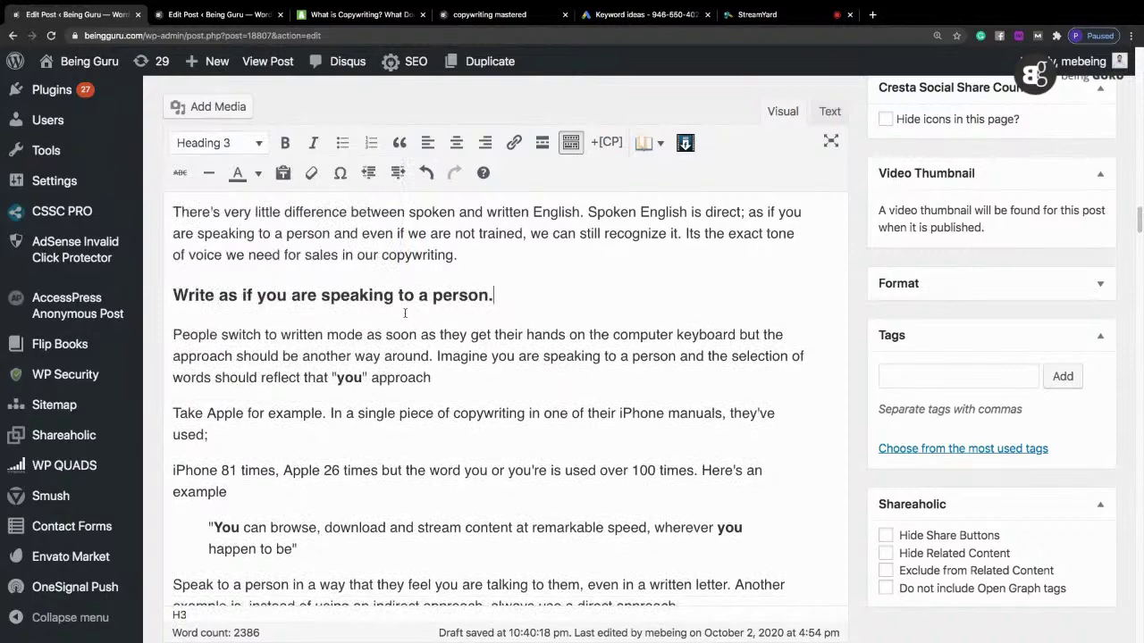
Step: Insert "Social Media" before "Ad" in the heading "How to write a brilliant Ad:"
{"action": "left_click_drag", "start_coordinate": [1140, 229], "coordinate": [1141, 265]}
{"action": "left_click", "coordinate": [275, 427]}
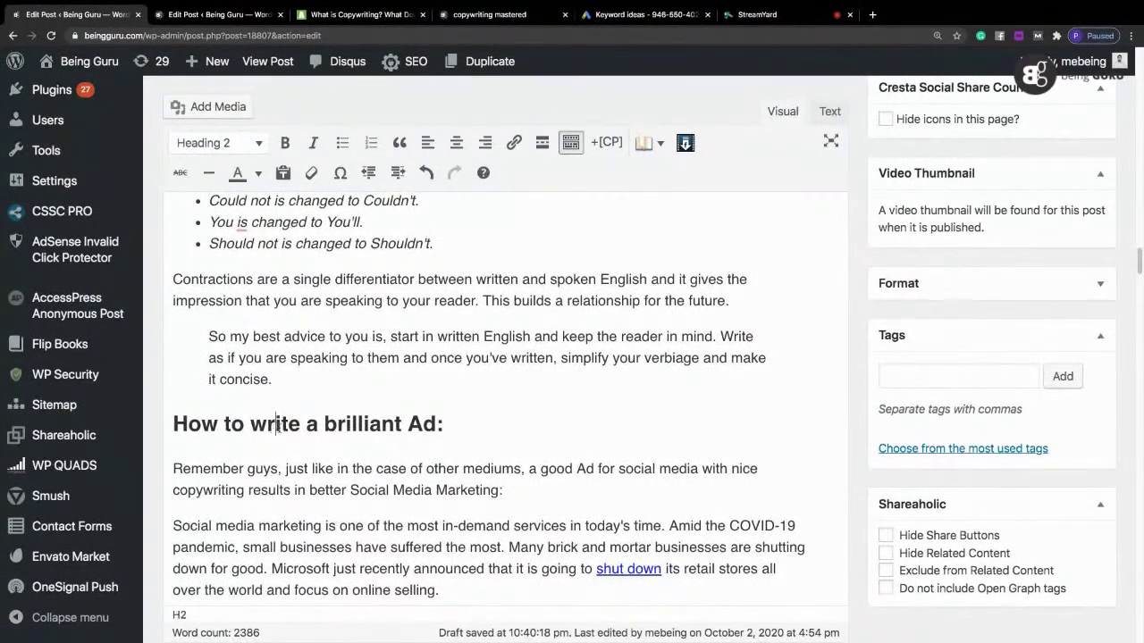
{"action": "left_click", "coordinate": [415, 433]}
{"action": "type", "text": "Social M"}
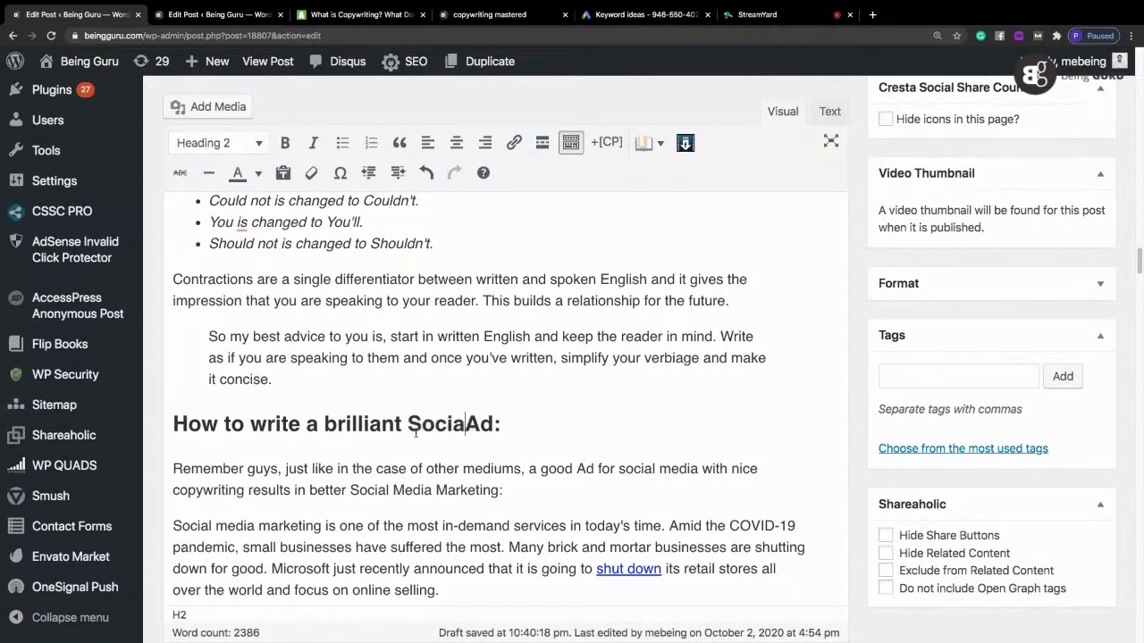
{"action": "type", "text": "Edia"}
{"action": "key", "text": "BackSpace"}
{"action": "key", "text": "BackSpace"}
{"action": "key", "text": "BackSpace"}
{"action": "key", "text": "BackSpace"}
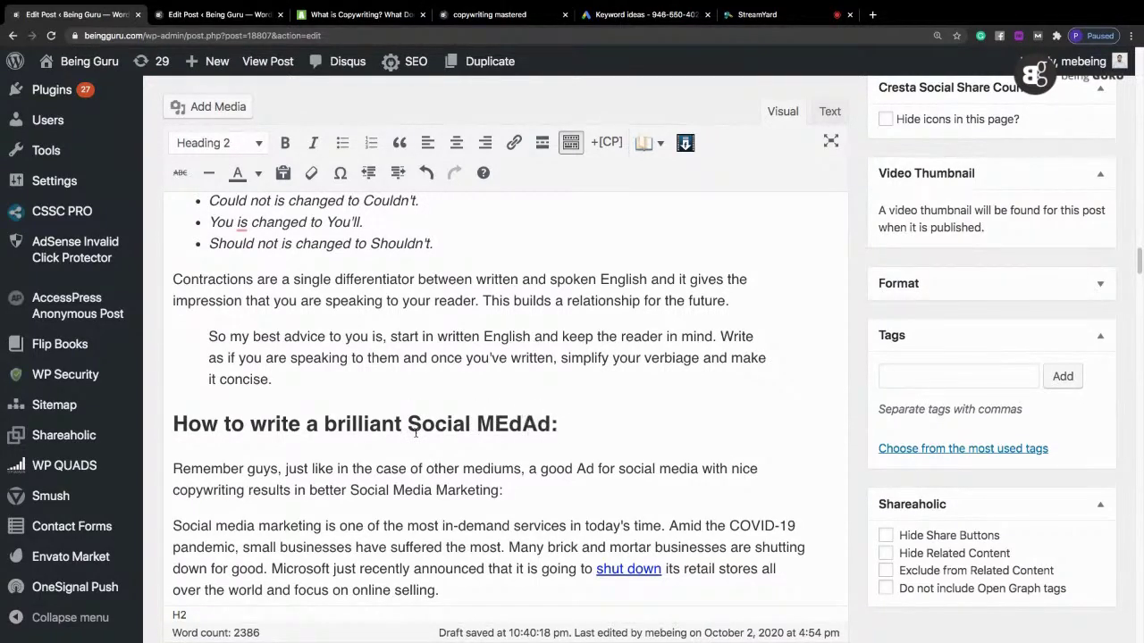
{"action": "type", "text": "edia"}
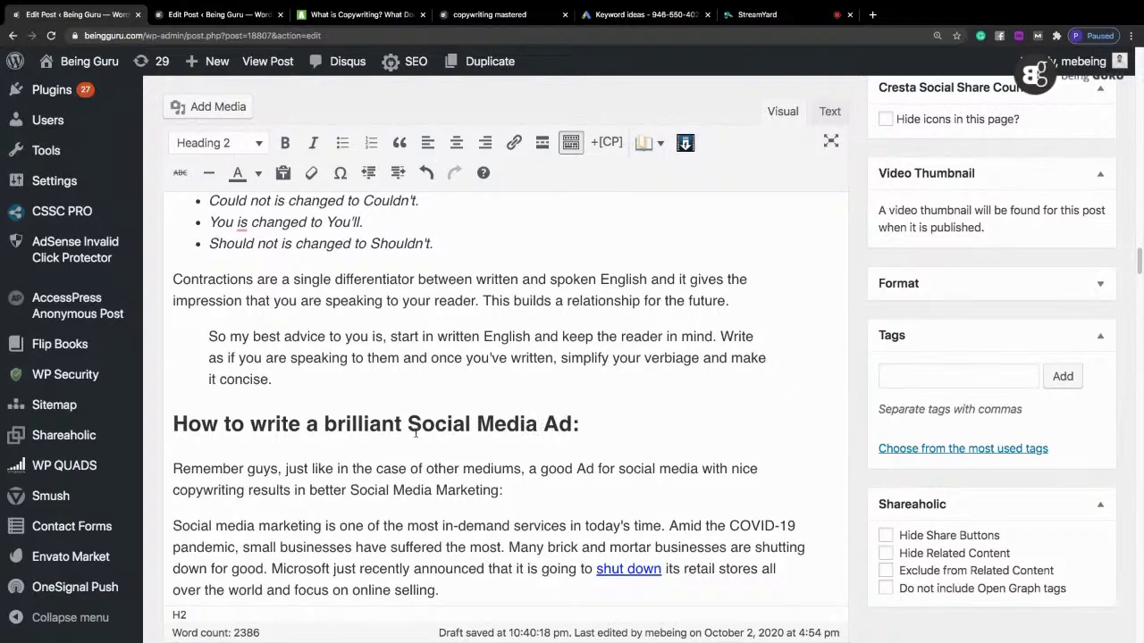
{"action": "left_click_drag", "start_coordinate": [1140, 266], "coordinate": [1140, 487]}
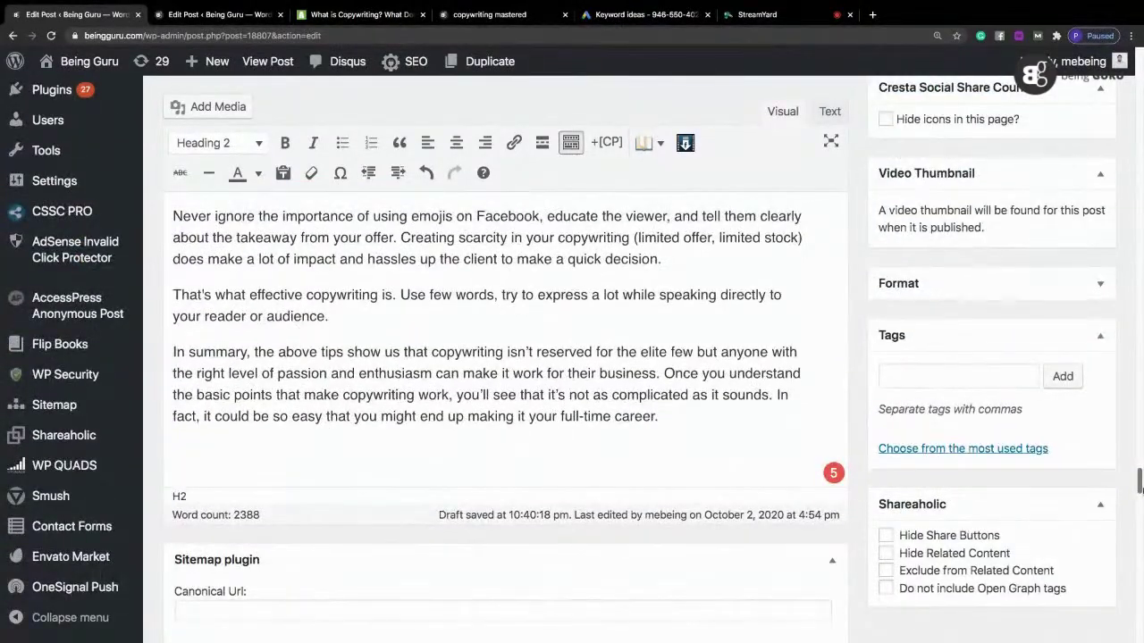
{"action": "left_click_drag", "start_coordinate": [638, 353], "coordinate": [729, 374]}
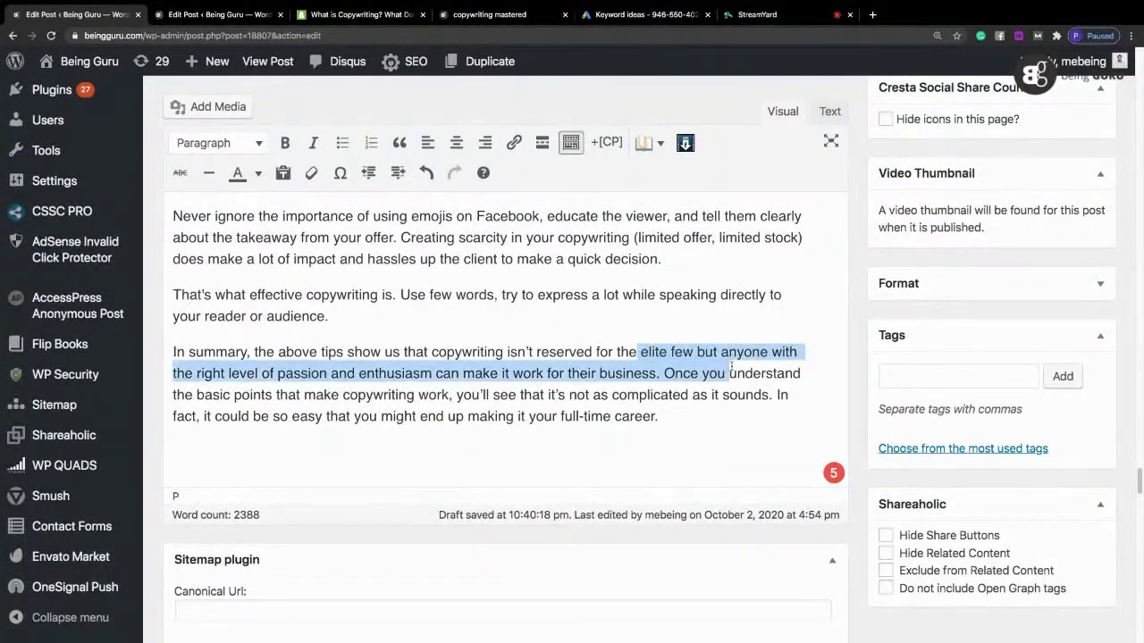
{"action": "left_click", "coordinate": [672, 394]}
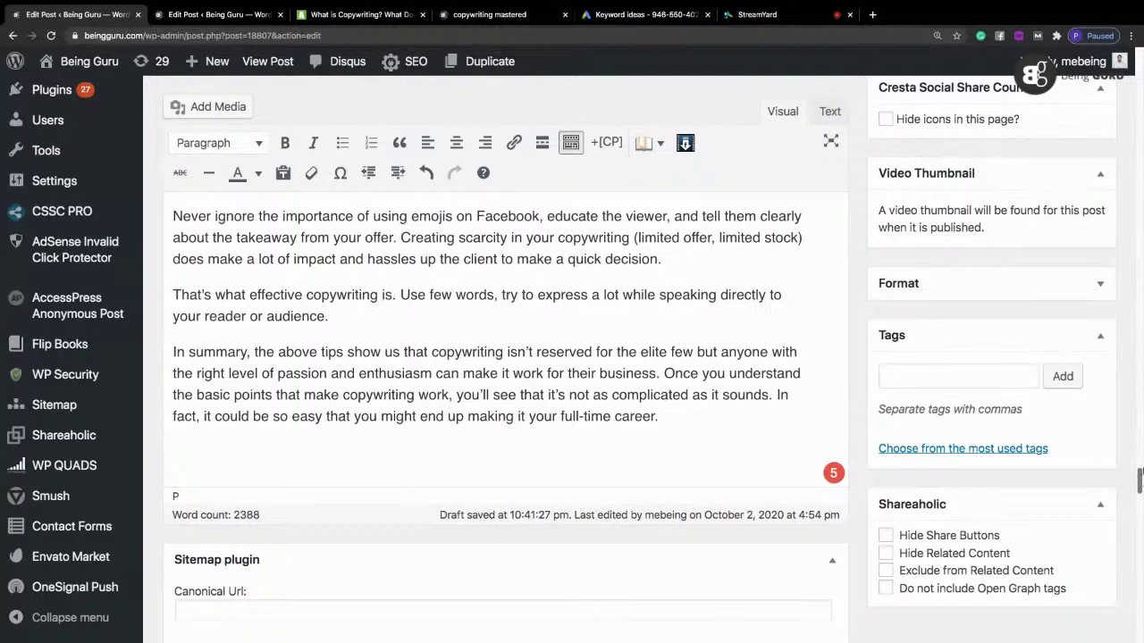
Step: Search the post page for the keywords "copywriting" and "copywriter"
{"action": "scroll", "coordinate": [654, 327], "scroll_direction": "up", "scroll_amount": 5}
{"action": "key", "text": "super+f"}
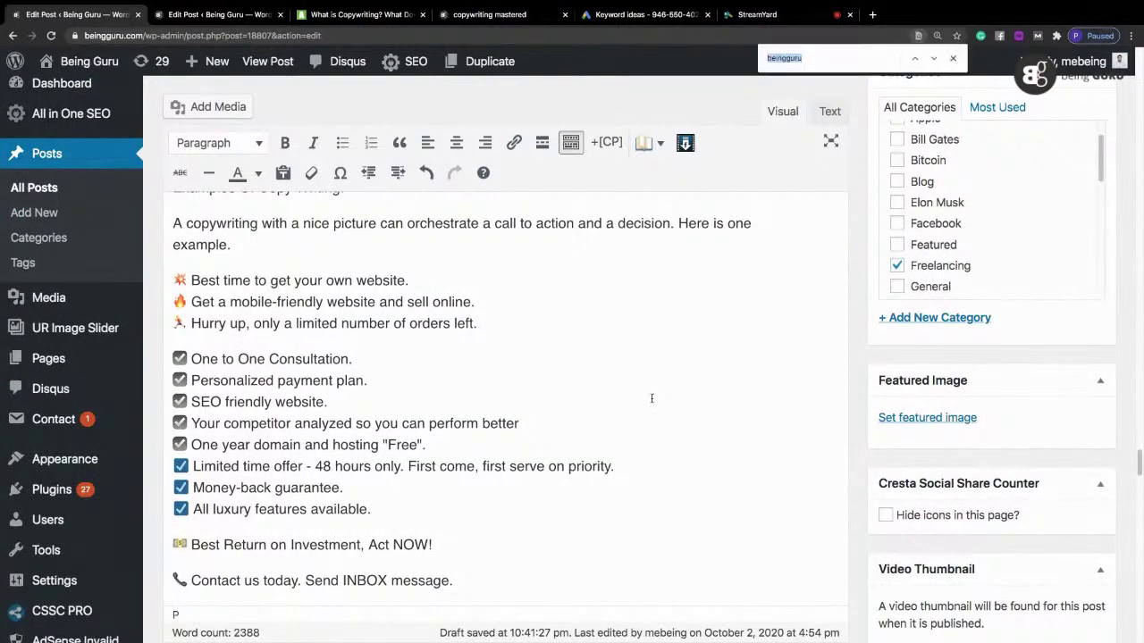
{"action": "type", "text": "copywriting"}
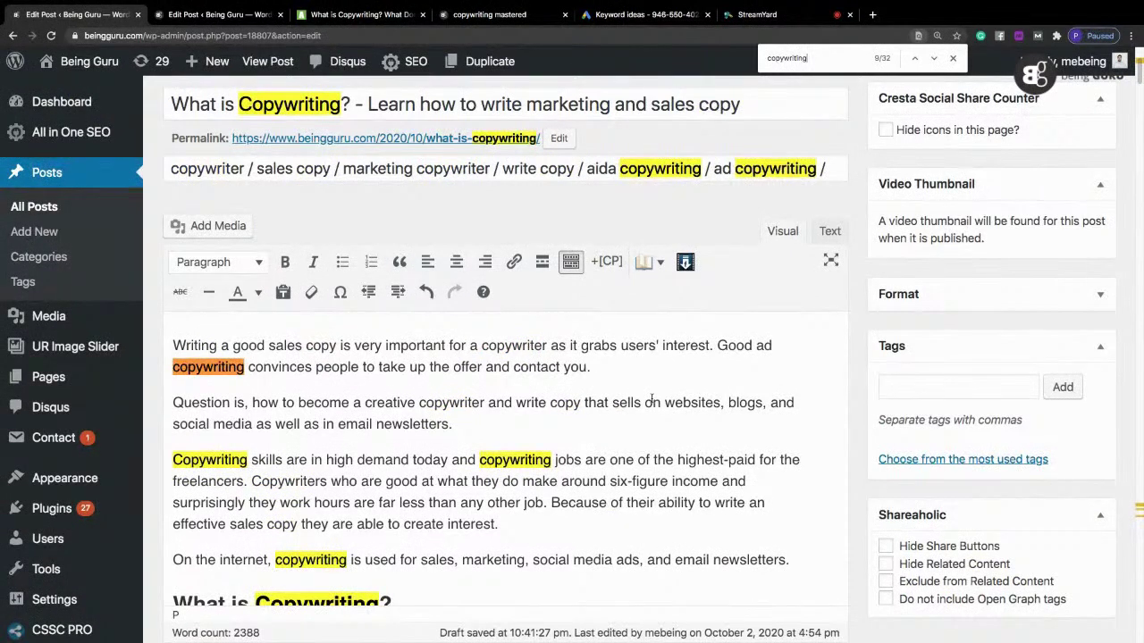
{"action": "key", "text": "BackSpace"}
{"action": "key", "text": "BackSpace"}
{"action": "key", "text": "BackSpace"}
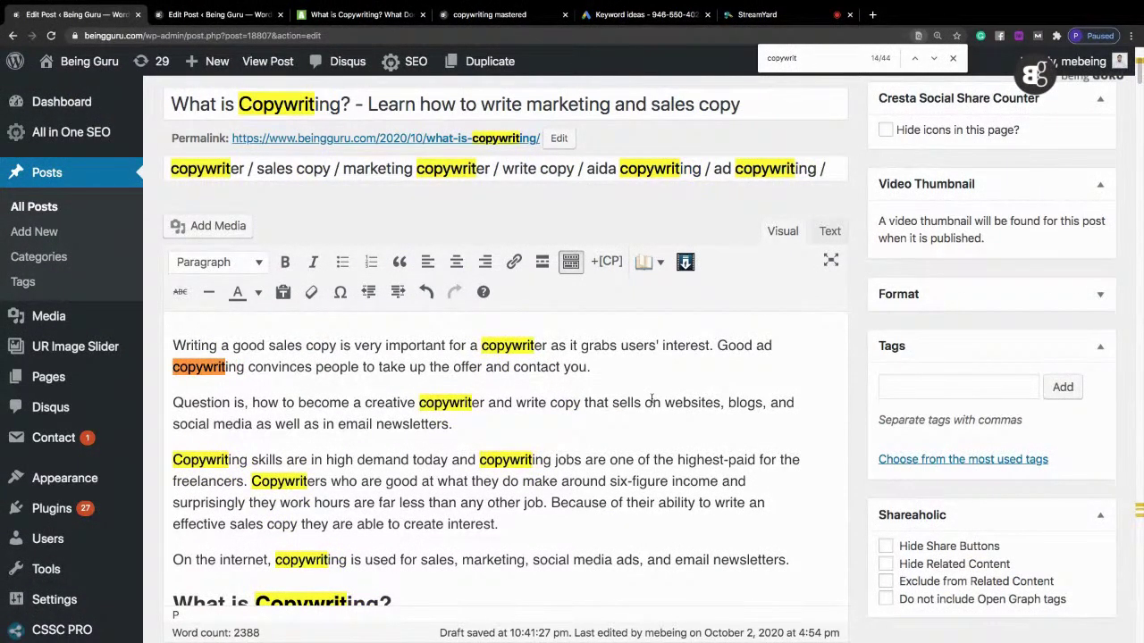
{"action": "type", "text": "er"}
Step: Replace the search term with "sales" to check that keyword in the post
{"action": "key", "text": "BackSpace"}
{"action": "key", "text": "BackSpace"}
{"action": "key", "text": "BackSpace"}
{"action": "key", "text": "BackSpace"}
{"action": "key", "text": "BackSpace"}
{"action": "key", "text": "BackSpace"}
{"action": "key", "text": "BackSpace"}
{"action": "key", "text": "BackSpace"}
{"action": "key", "text": "BackSpace"}
{"action": "key", "text": "BackSpace"}
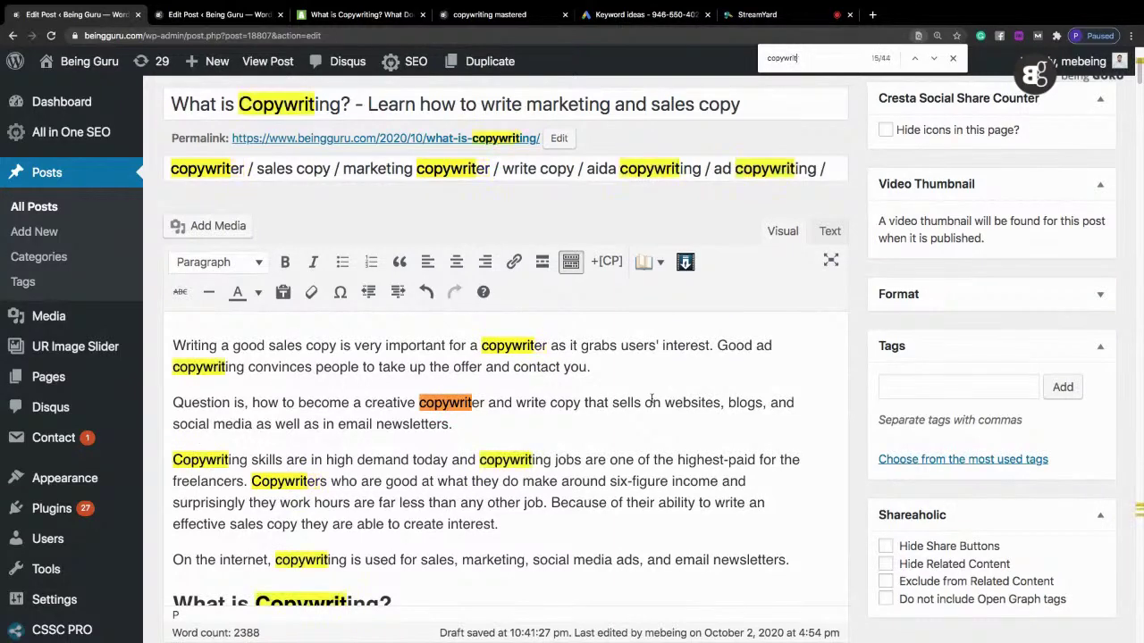
{"action": "type", "text": "sales"}
Step: Search the post for the keyword "marketing"
{"action": "key", "text": "BackSpace"}
{"action": "key", "text": "BackSpace"}
{"action": "key", "text": "BackSpace"}
{"action": "key", "text": "BackSpace"}
{"action": "key", "text": "BackSpace"}
{"action": "type", "text": "marke"}
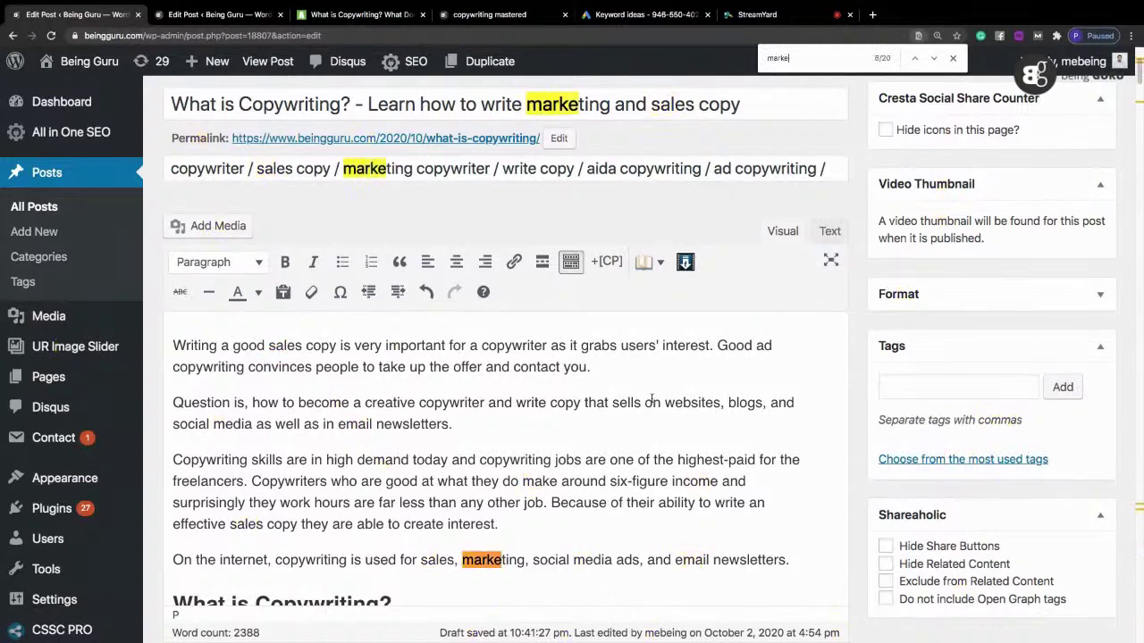
{"action": "type", "text": "ting"}
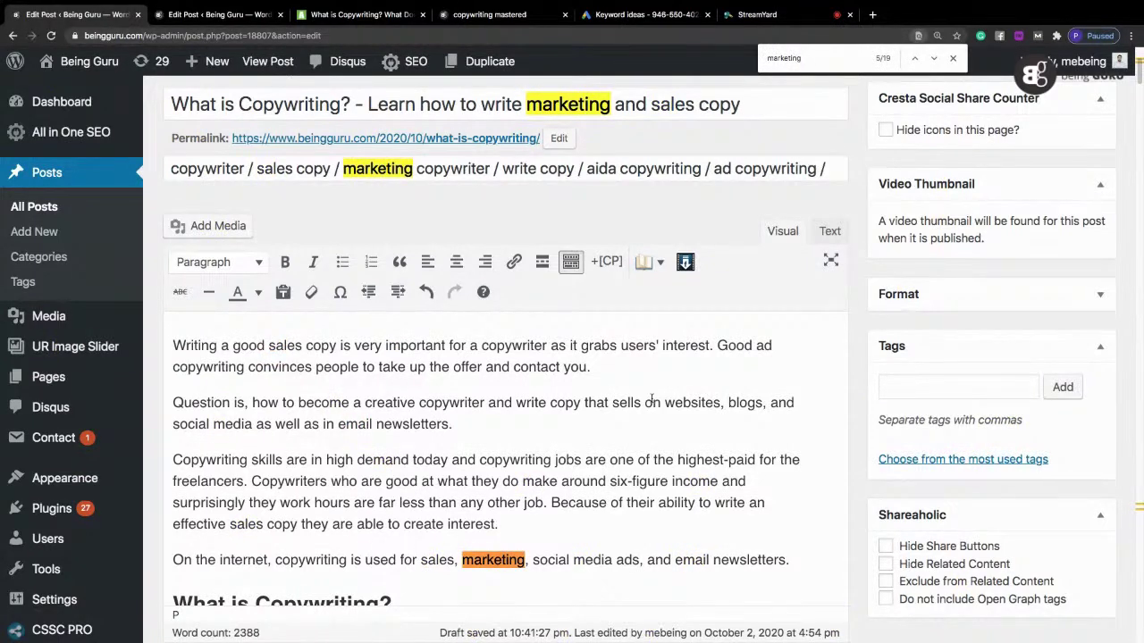
Step: Search the post for the keyword "aida"
{"action": "key", "text": "BackSpace"}
{"action": "key", "text": "BackSpace"}
{"action": "key", "text": "BackSpace"}
{"action": "key", "text": "BackSpace"}
{"action": "key", "text": "BackSpace"}
{"action": "key", "text": "BackSpace"}
{"action": "key", "text": "BackSpace"}
{"action": "key", "text": "BackSpace"}
{"action": "key", "text": "BackSpace"}
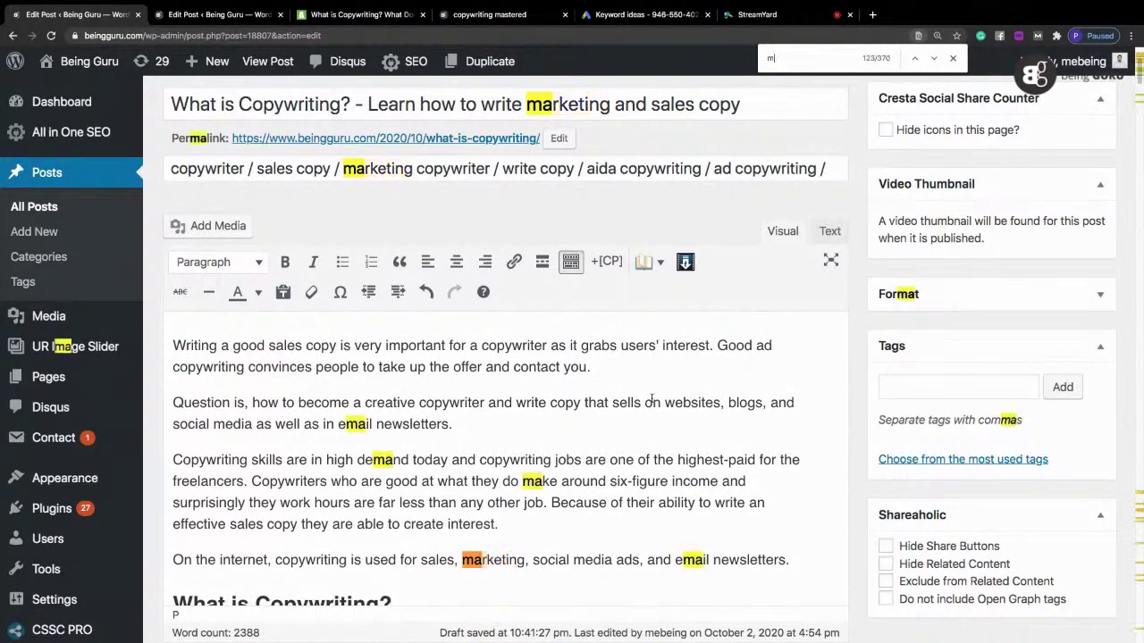
{"action": "type", "text": "aida"}
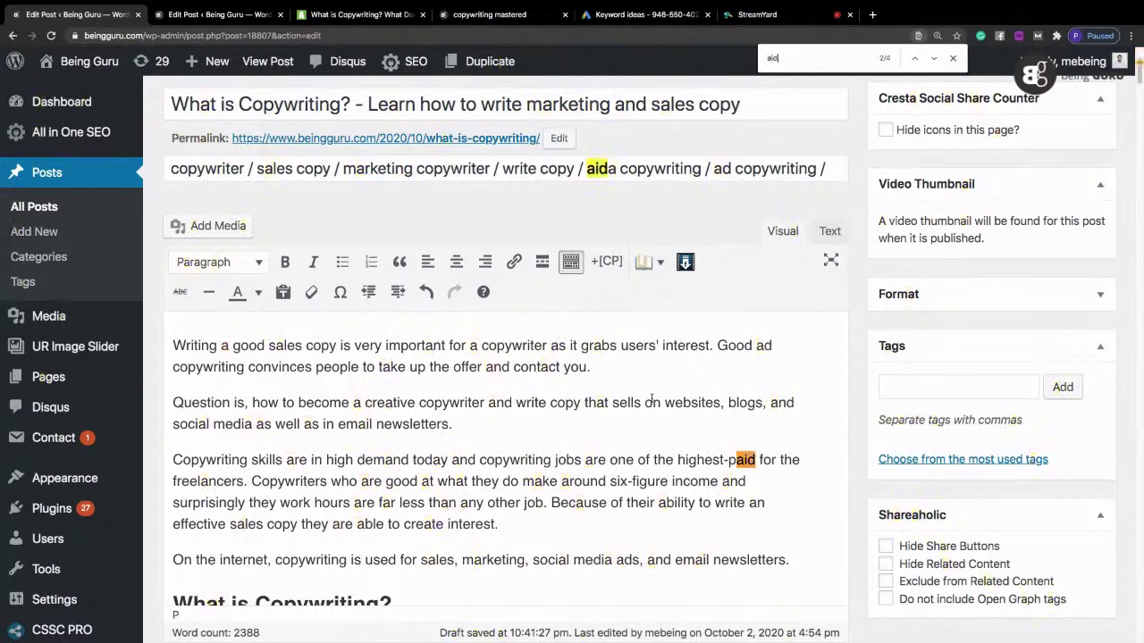
Step: Search the post for the keyword "ad" and close the page search
{"action": "key", "text": "BackSpace"}
{"action": "key", "text": "BackSpace"}
{"action": "key", "text": "BackSpace"}
{"action": "key", "text": "BackSpace"}
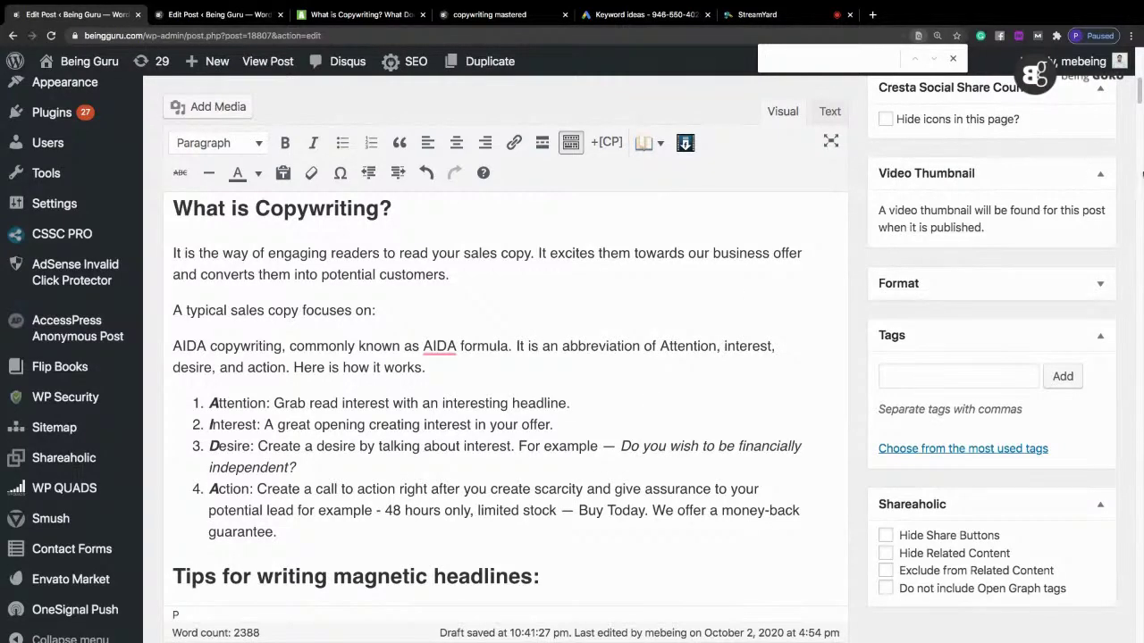
{"action": "scroll", "coordinate": [1140, 85], "scroll_direction": "up", "scroll_amount": 3}
{"action": "scroll", "coordinate": [1140, 85], "scroll_direction": "up", "scroll_amount": 5}
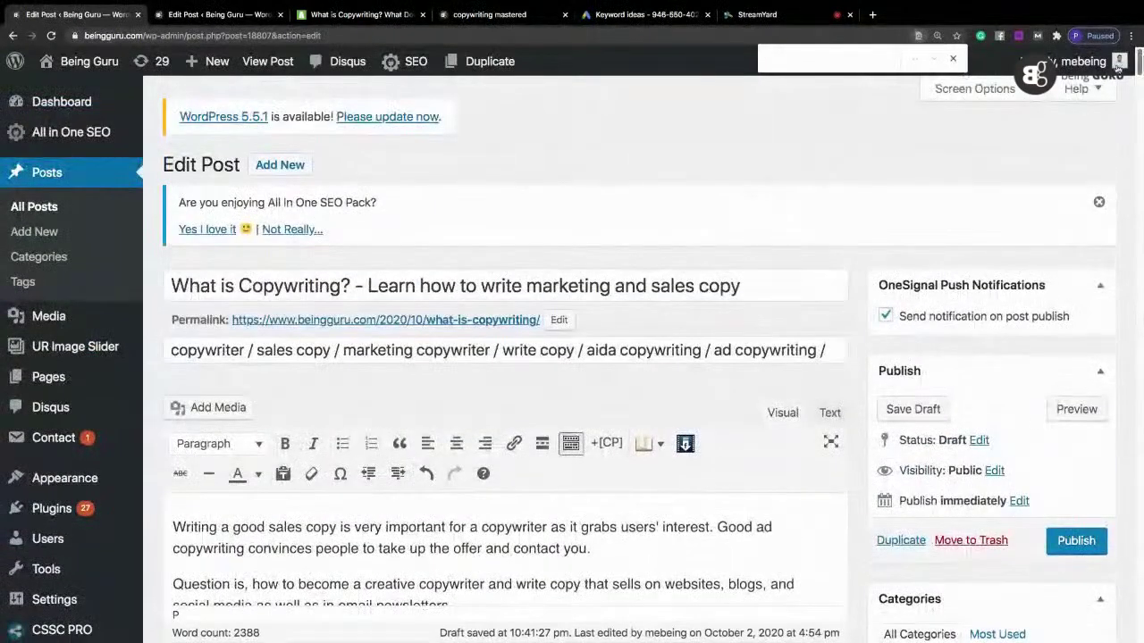
{"action": "type", "text": "ad"}
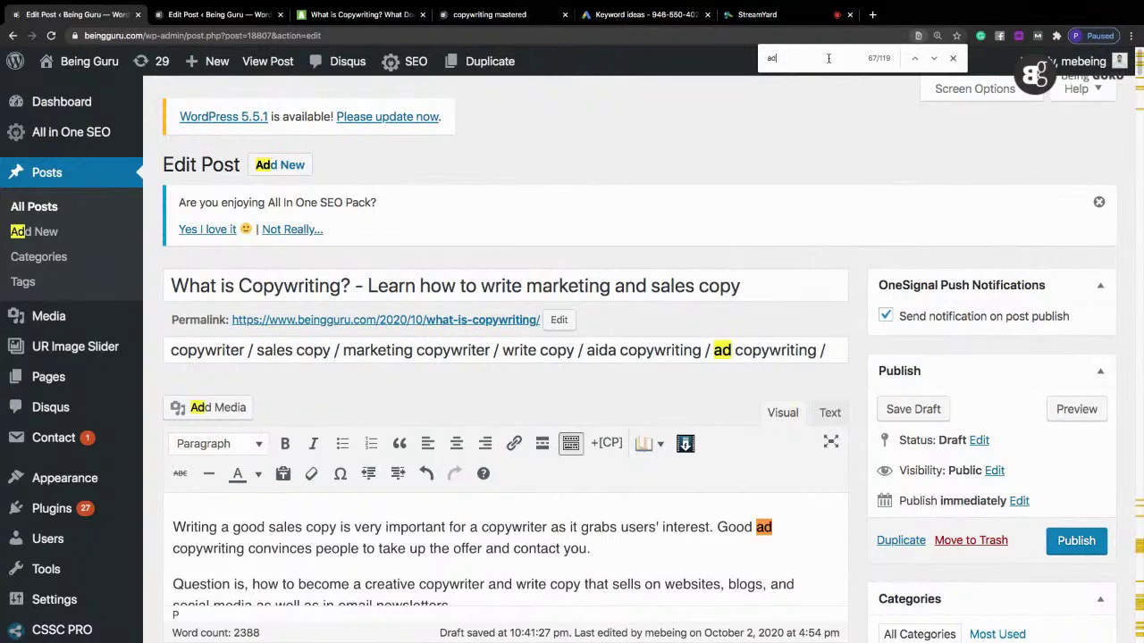
{"action": "left_click", "coordinate": [953, 60]}
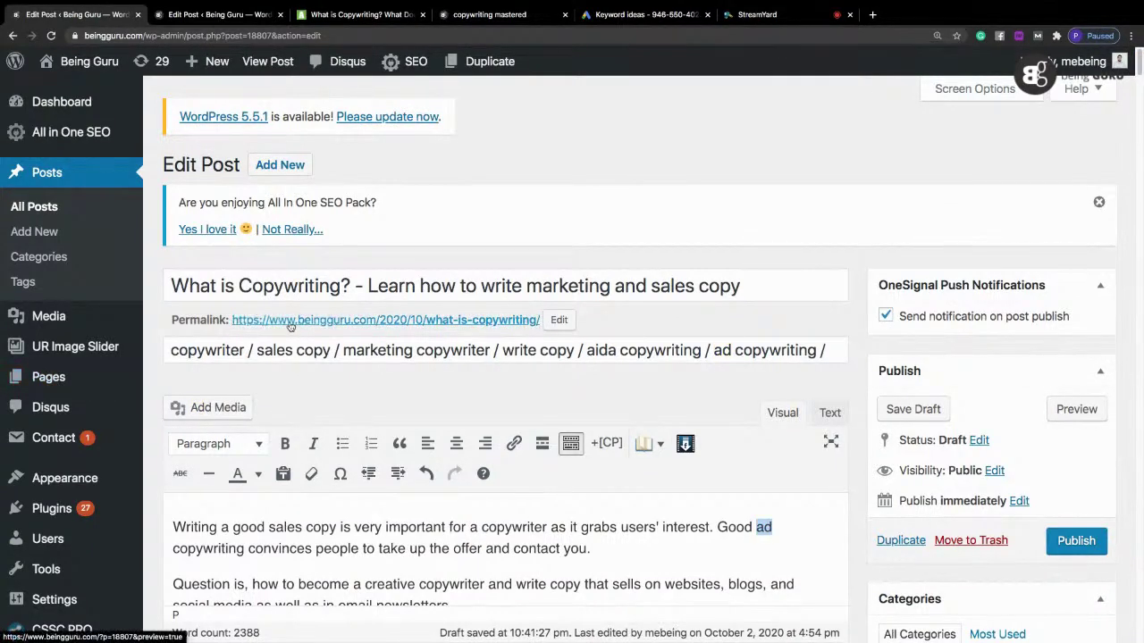
Step: Replace the keyword list in the subtitle field with a copy of the post title
{"action": "left_click", "coordinate": [424, 285]}
{"action": "key", "text": "ctrl+a"}
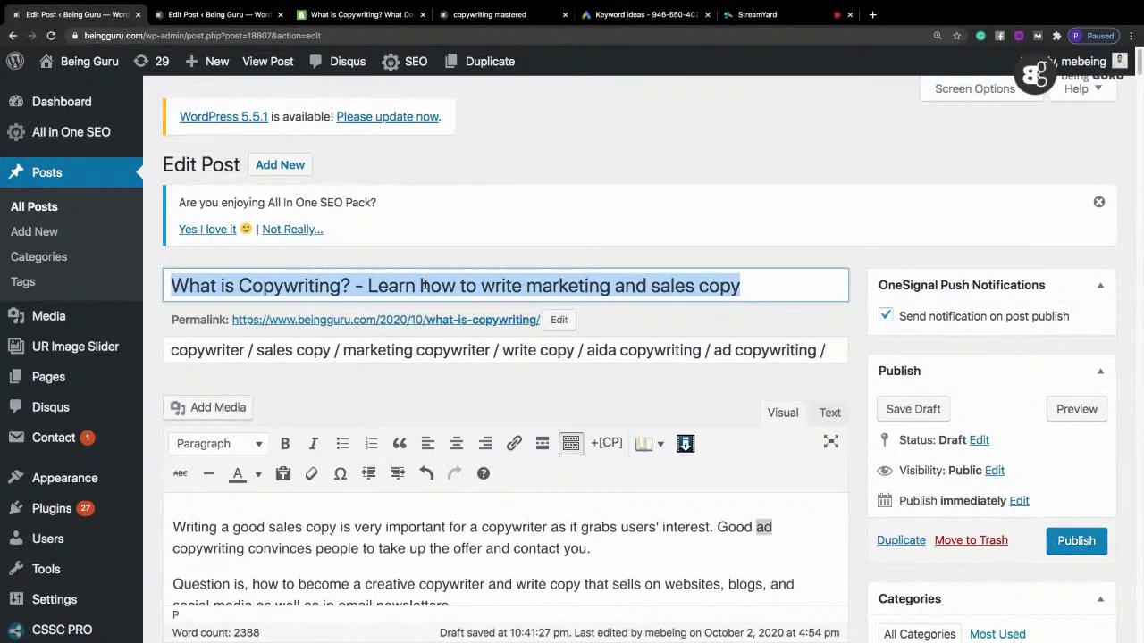
{"action": "right_click", "coordinate": [425, 285]}
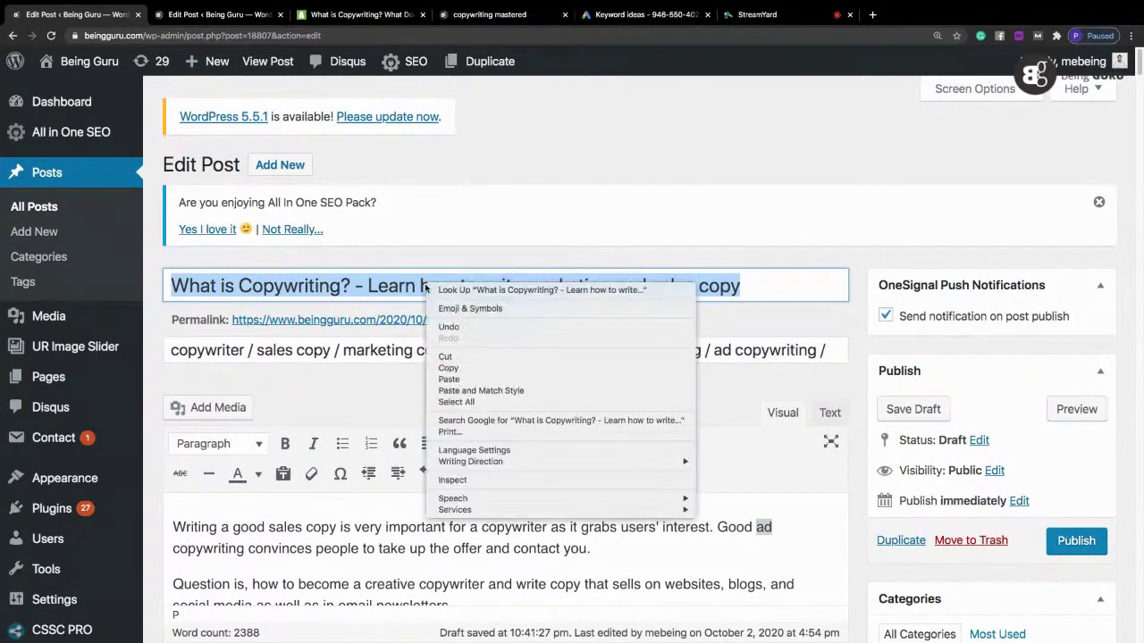
{"action": "left_click", "coordinate": [451, 368]}
{"action": "left_click", "coordinate": [368, 349]}
{"action": "key", "text": "ctrl+a"}
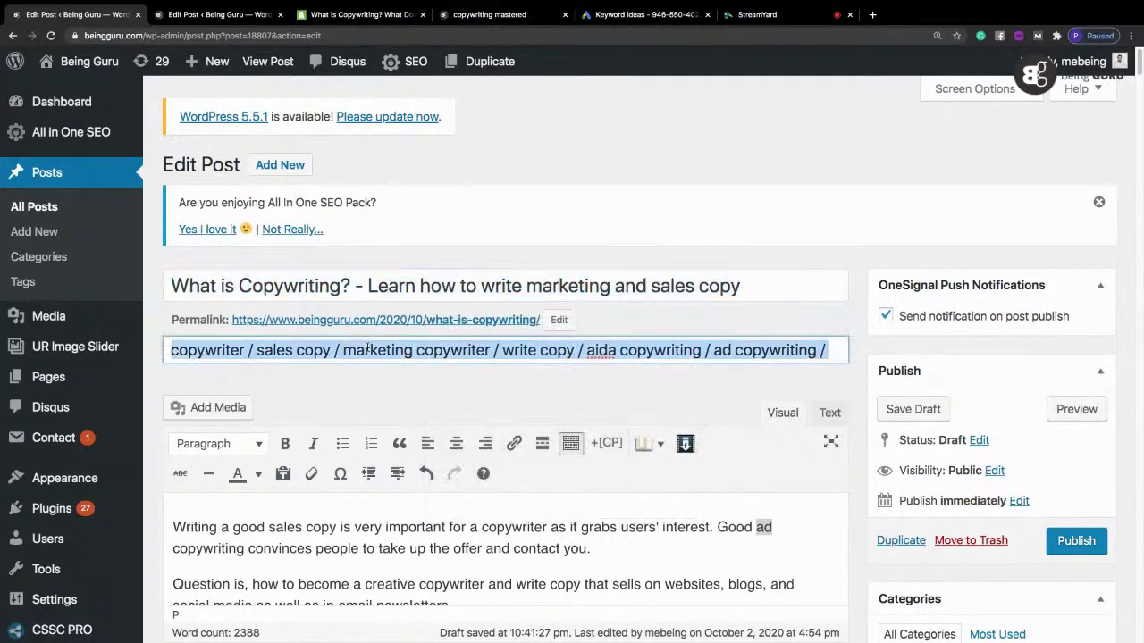
{"action": "key", "text": "BackSpace"}
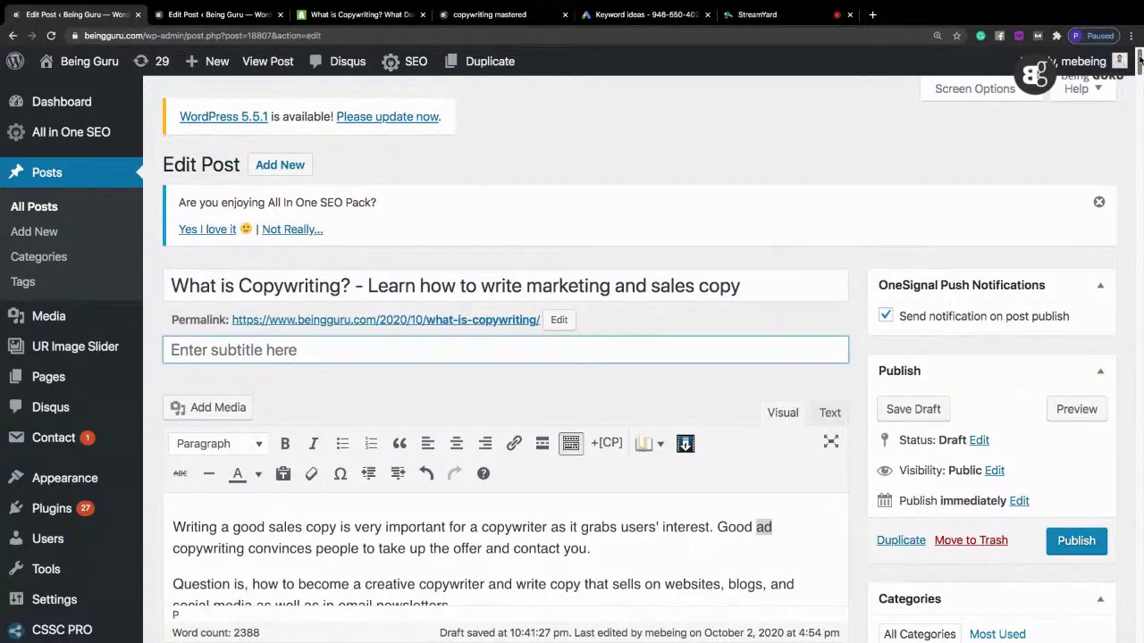
{"action": "right_click", "coordinate": [412, 355]}
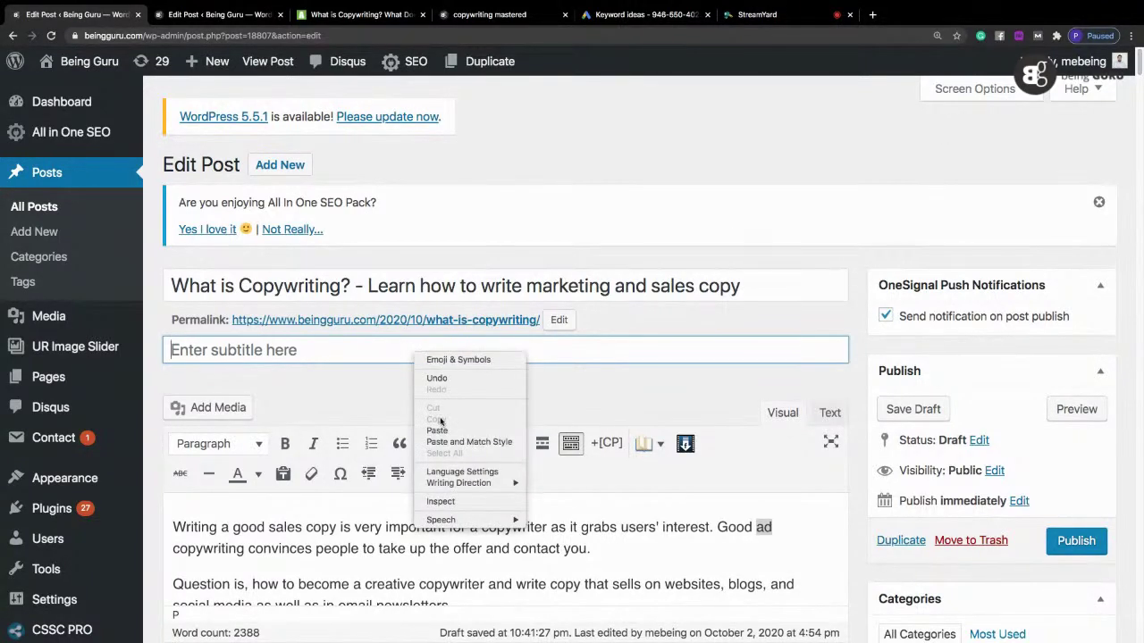
{"action": "left_click", "coordinate": [446, 434]}
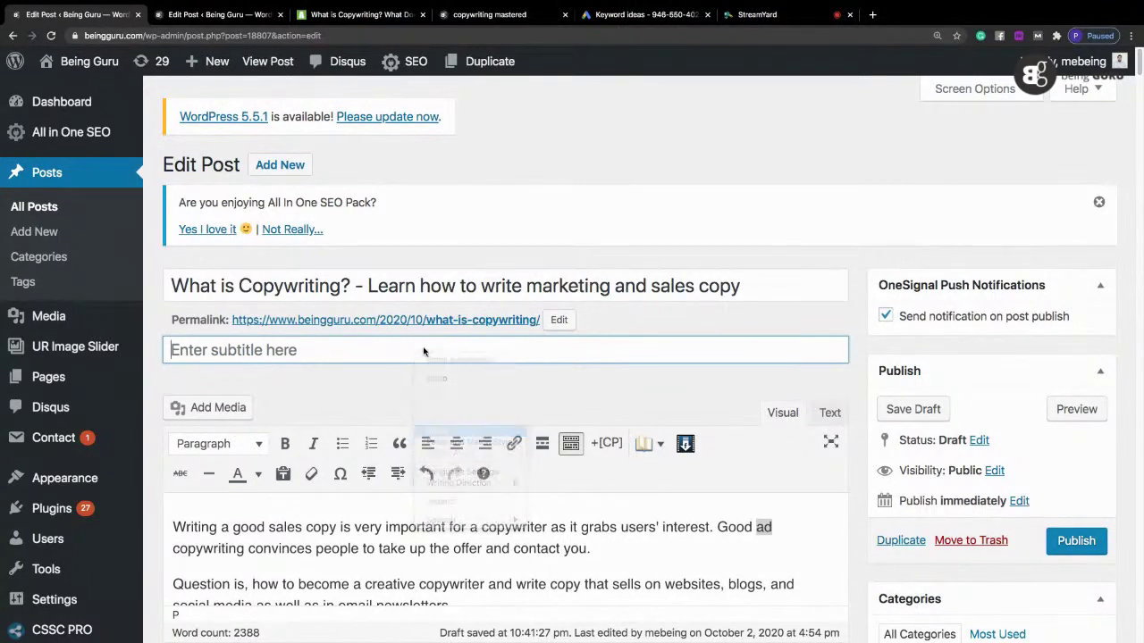
Step: Clear the subtitle field and copy the post title
{"action": "triple_click", "coordinate": [507, 344]}
{"action": "key", "text": "BackSpace"}
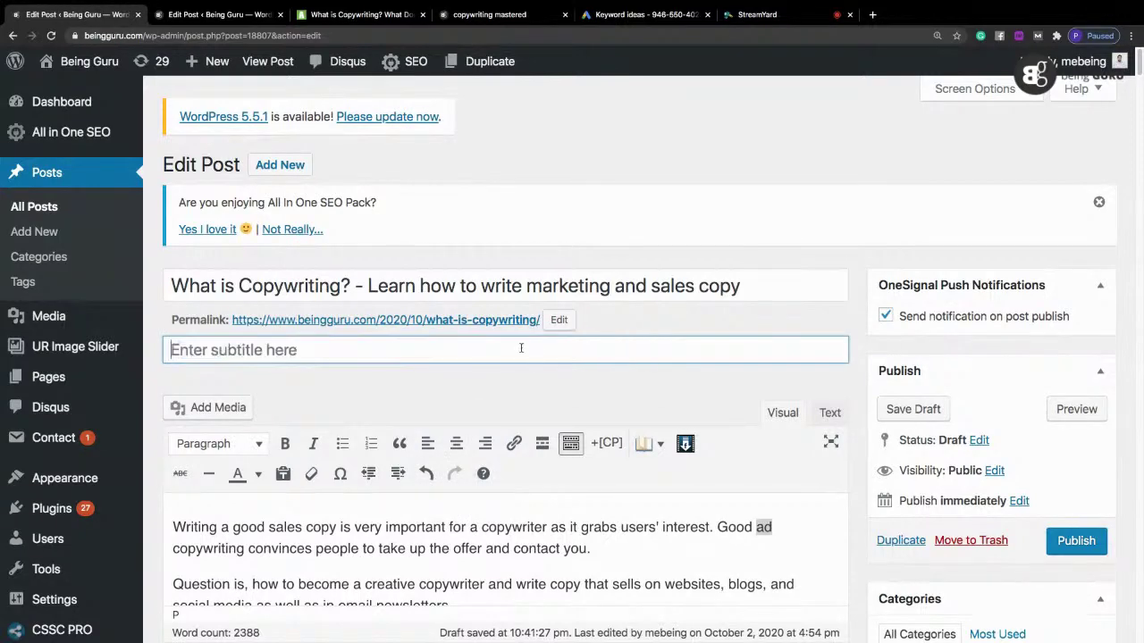
{"action": "scroll", "coordinate": [1139, 68], "scroll_direction": "down", "scroll_amount": 4}
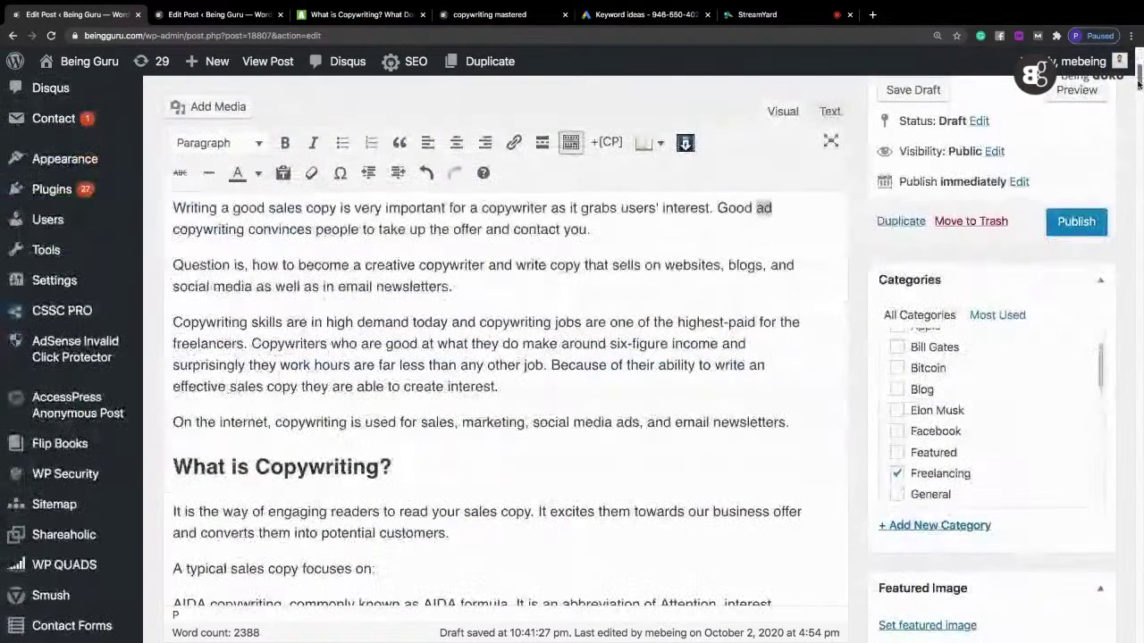
{"action": "scroll", "coordinate": [1139, 68], "scroll_direction": "up", "scroll_amount": 3}
{"action": "left_click", "coordinate": [551, 219]}
{"action": "triple_click", "coordinate": [551, 219]}
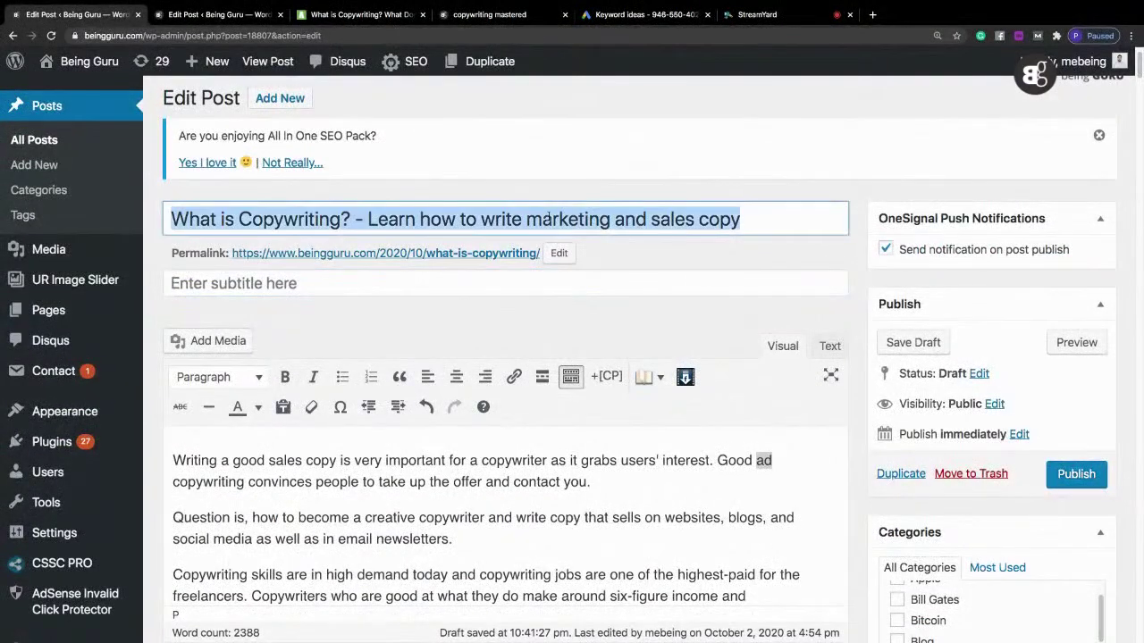
{"action": "right_click", "coordinate": [556, 223]}
{"action": "left_click", "coordinate": [581, 307]}
Step: Switch to the Google Ads keyword plan and examine the keyword ideas and monthly searches for "copywriting"
{"action": "left_click", "coordinate": [637, 14]}
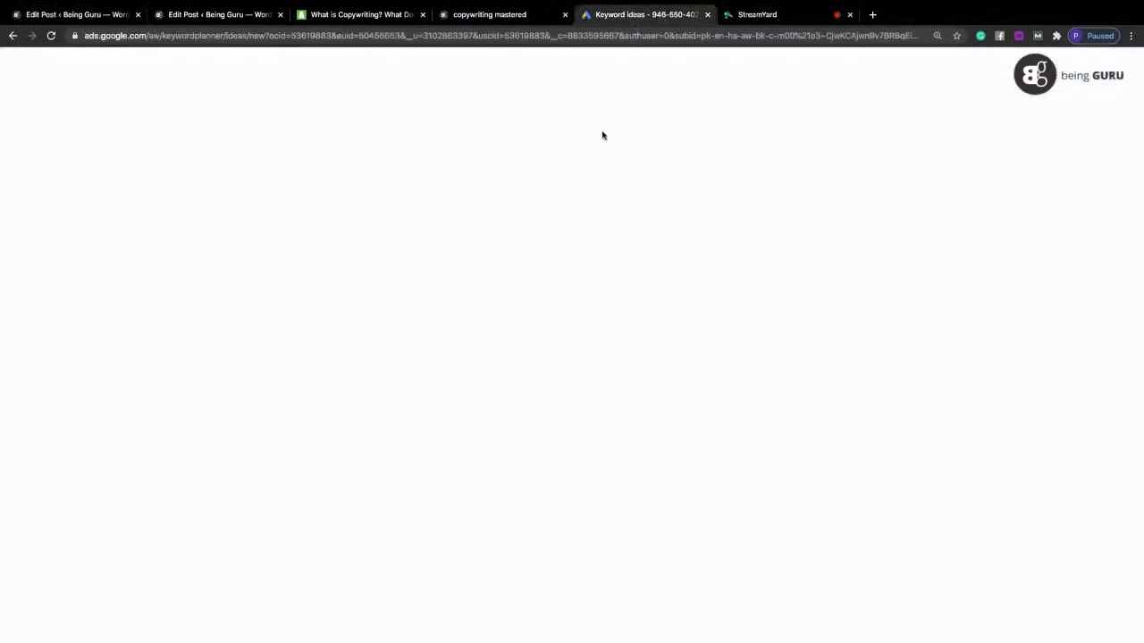
{"action": "left_click", "coordinate": [756, 14]}
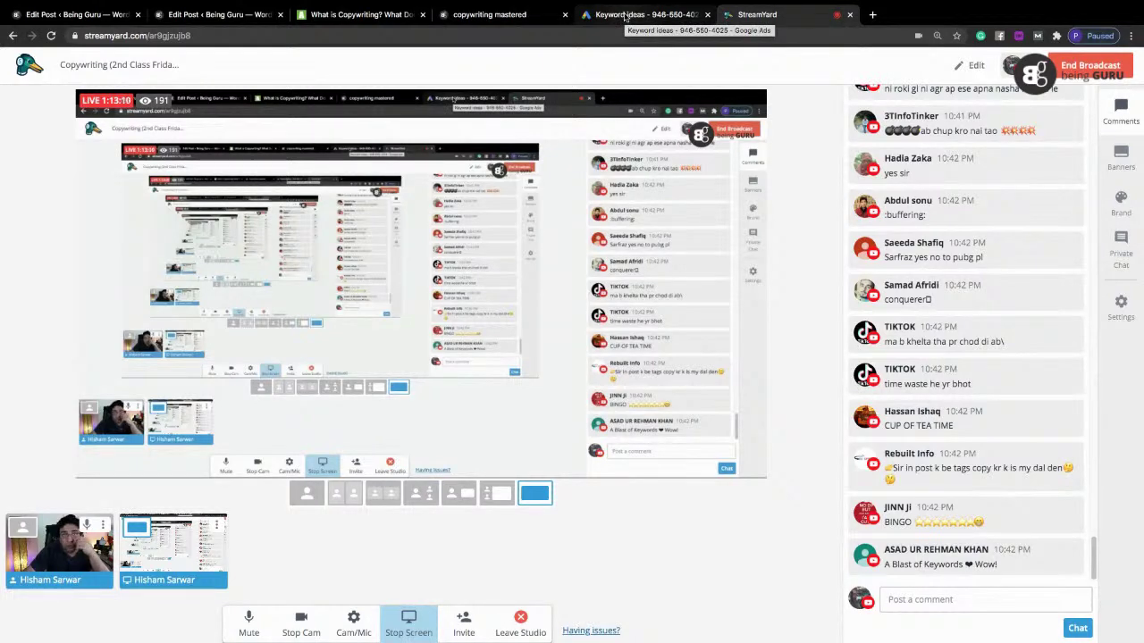
{"action": "left_click", "coordinate": [625, 15]}
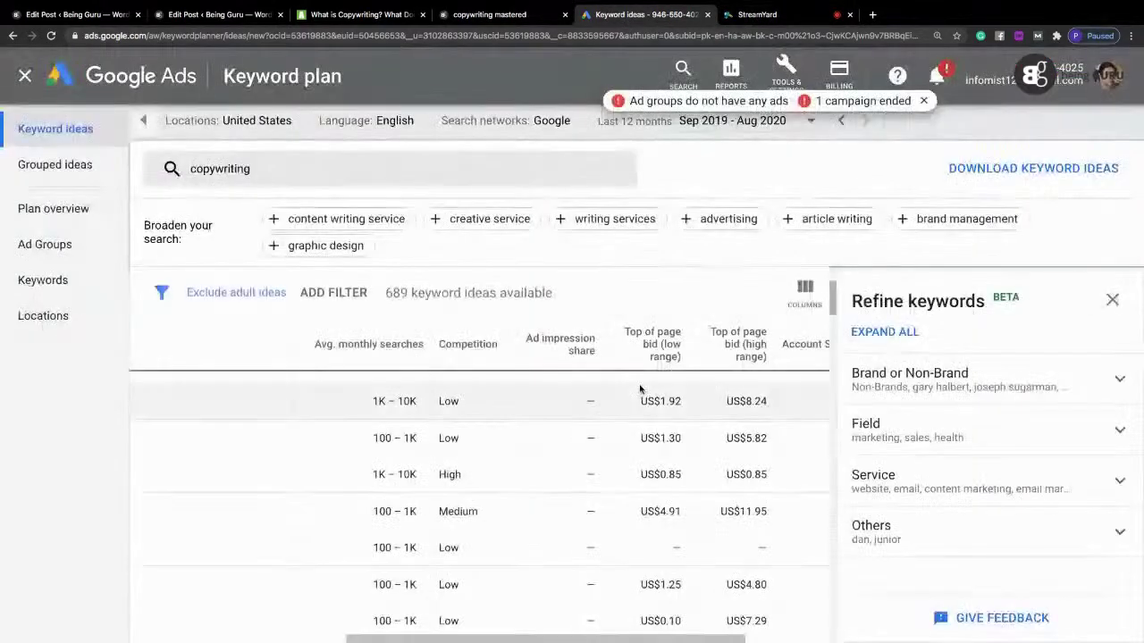
{"action": "left_click_drag", "start_coordinate": [603, 638], "coordinate": [387, 638]}
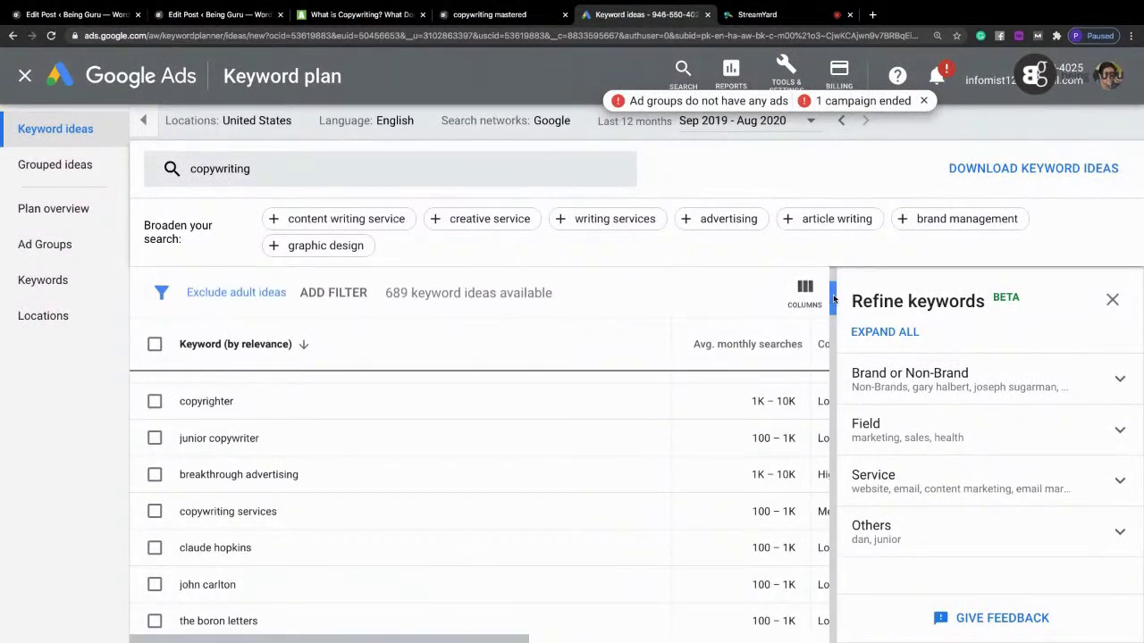
{"action": "scroll", "coordinate": [834, 305], "scroll_direction": "down", "scroll_amount": 1}
{"action": "scroll", "coordinate": [834, 304], "scroll_direction": "down", "scroll_amount": 1}
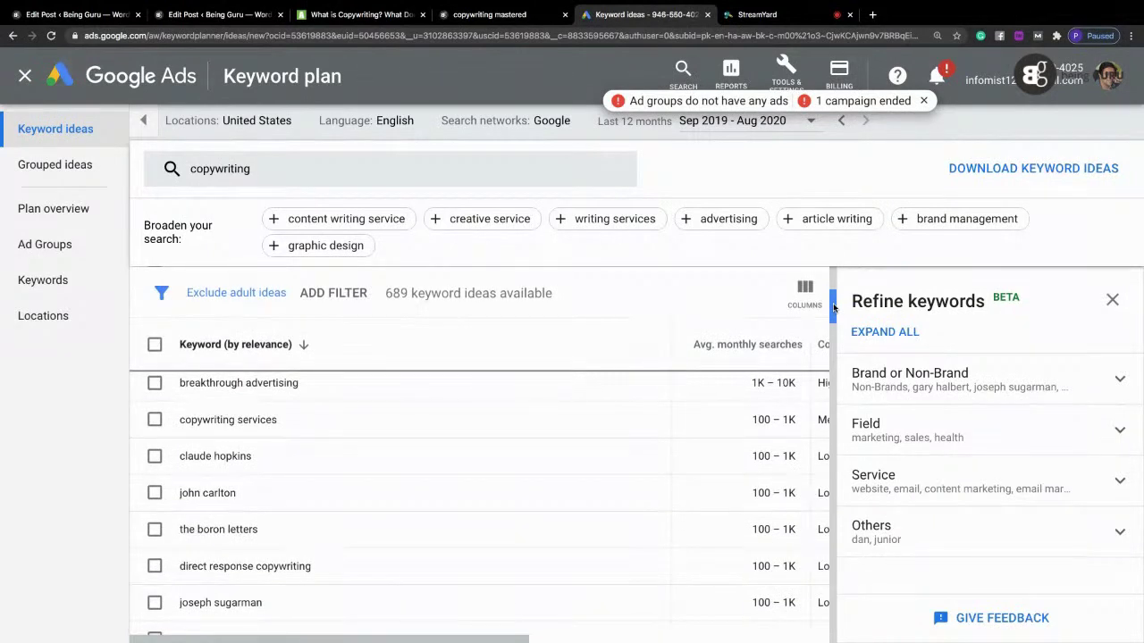
{"action": "scroll", "coordinate": [834, 308], "scroll_direction": "down", "scroll_amount": 3}
{"action": "scroll", "coordinate": [832, 320], "scroll_direction": "down", "scroll_amount": 1}
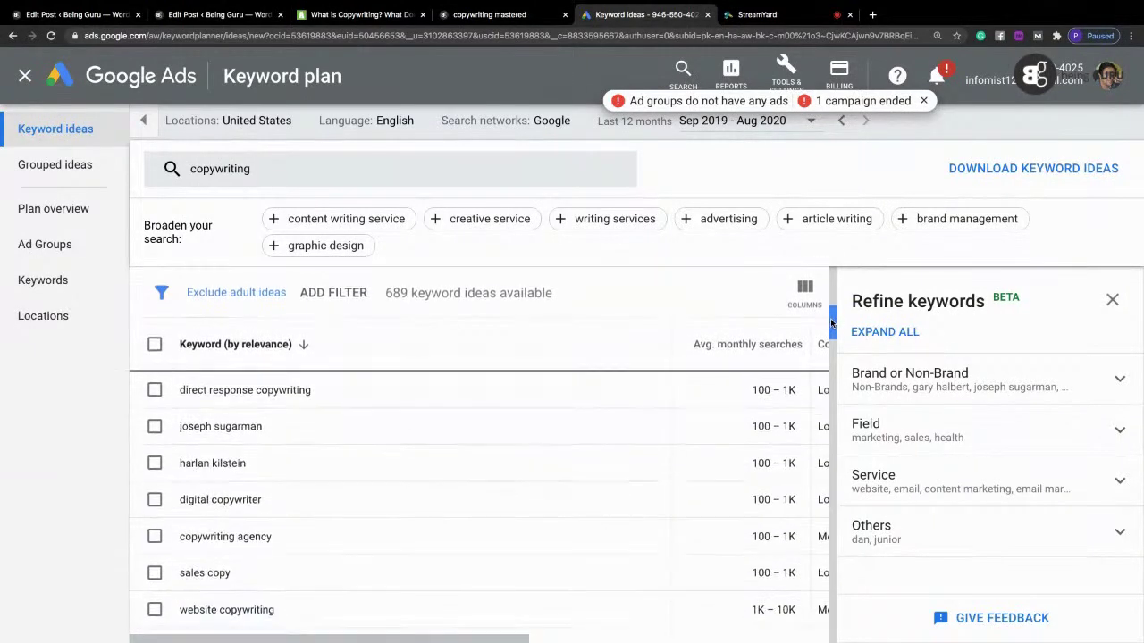
{"action": "scroll", "coordinate": [831, 323], "scroll_direction": "down", "scroll_amount": 1}
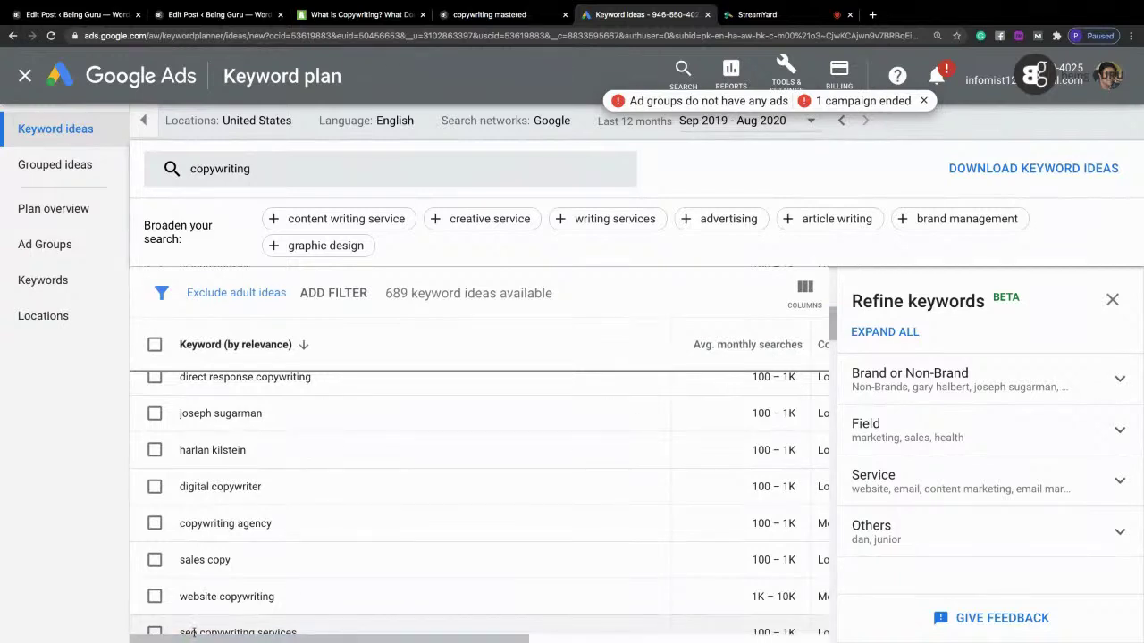
{"action": "left_click_drag", "start_coordinate": [194, 641], "coordinate": [197, 641]}
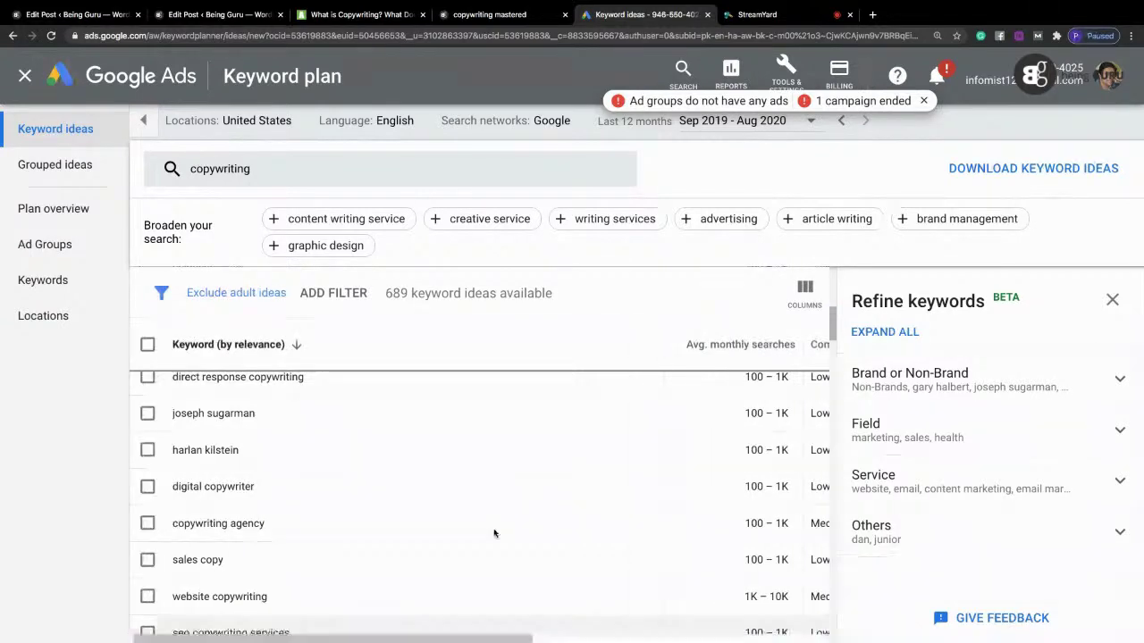
{"action": "scroll", "coordinate": [836, 305], "scroll_direction": "up", "scroll_amount": 3}
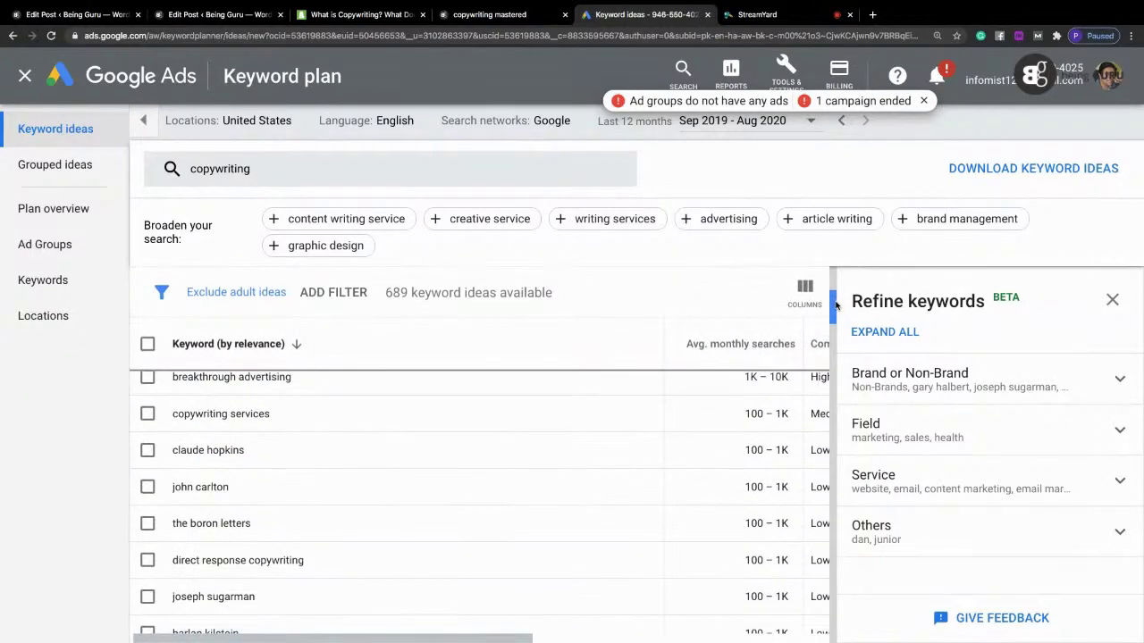
{"action": "scroll", "coordinate": [835, 305], "scroll_direction": "up", "scroll_amount": 3}
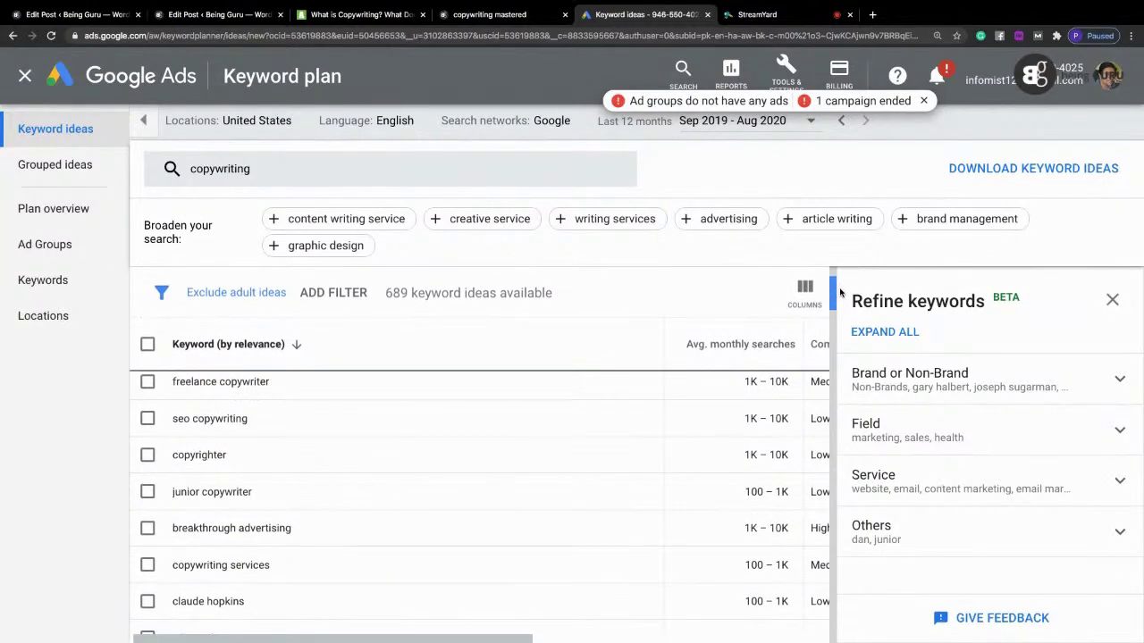
{"action": "scroll", "coordinate": [840, 293], "scroll_direction": "up", "scroll_amount": 2}
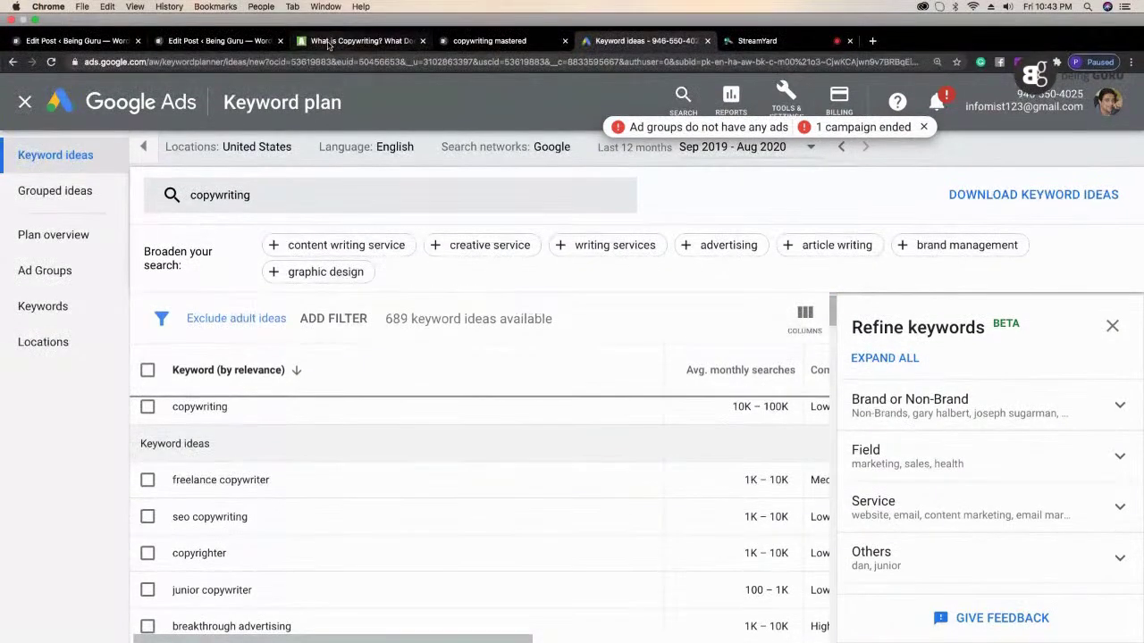
Step: Go to the post "Good Ad, Nice Copywriting results in better Social Media Marketing" and cut its subtitle
{"action": "left_click", "coordinate": [228, 40]}
{"action": "left_click", "coordinate": [330, 41]}
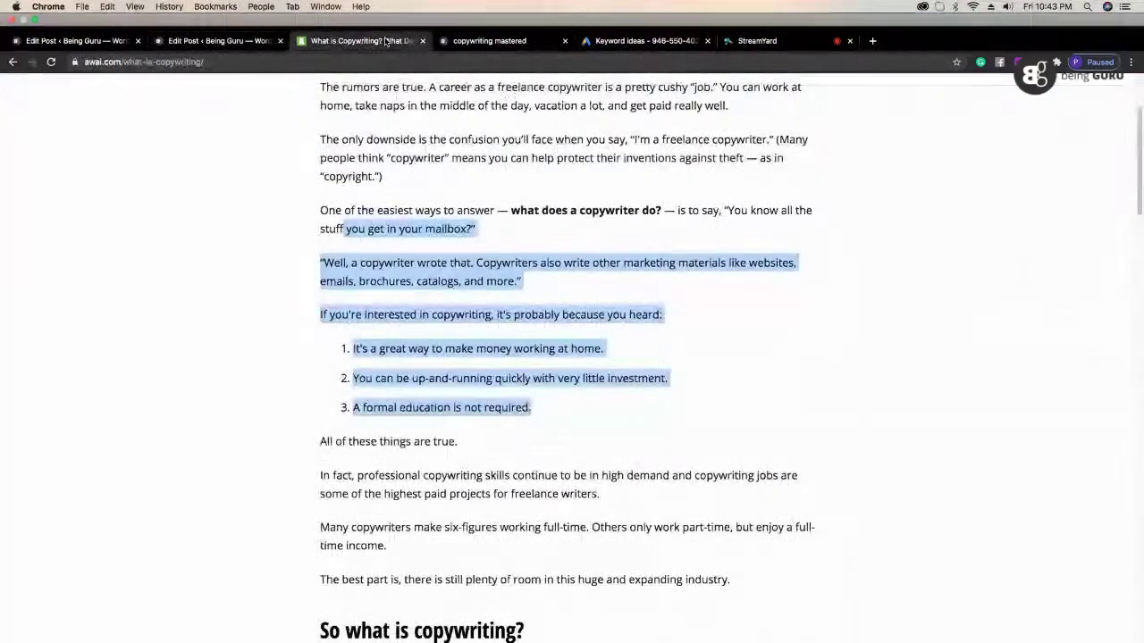
{"action": "left_click", "coordinate": [478, 41]}
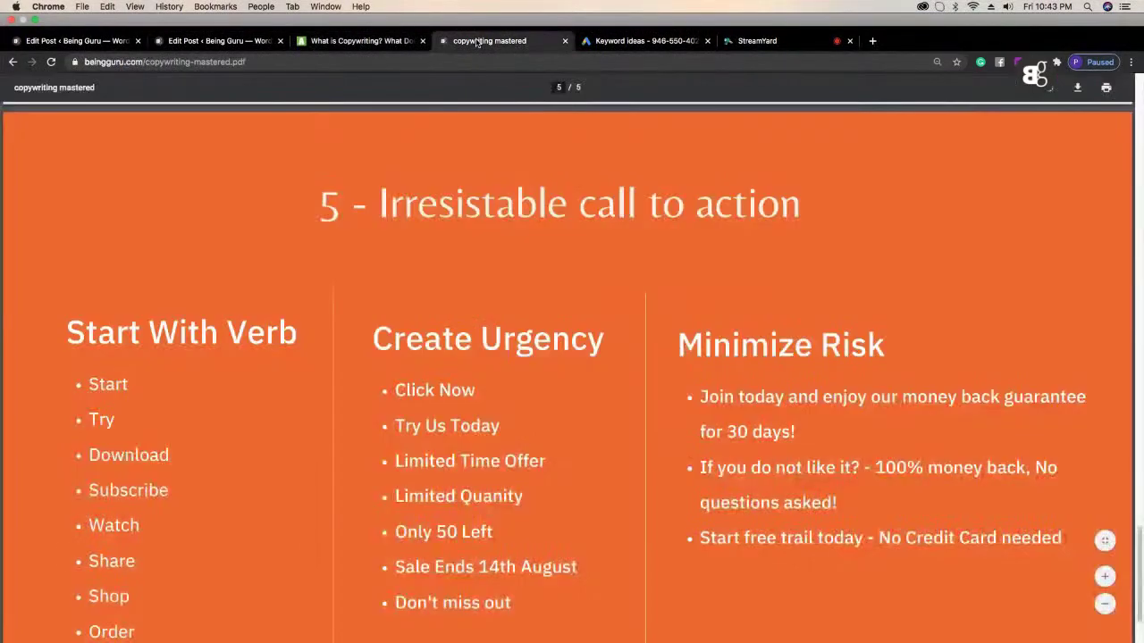
{"action": "left_click", "coordinate": [219, 40]}
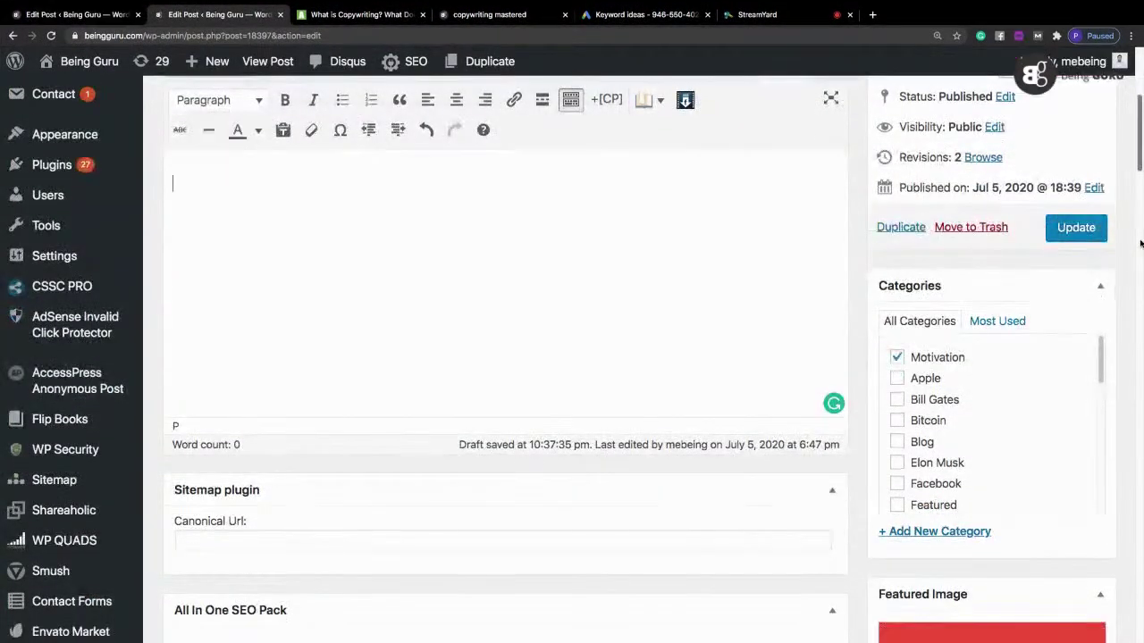
{"action": "scroll", "coordinate": [1140, 128], "scroll_direction": "up", "scroll_amount": 3}
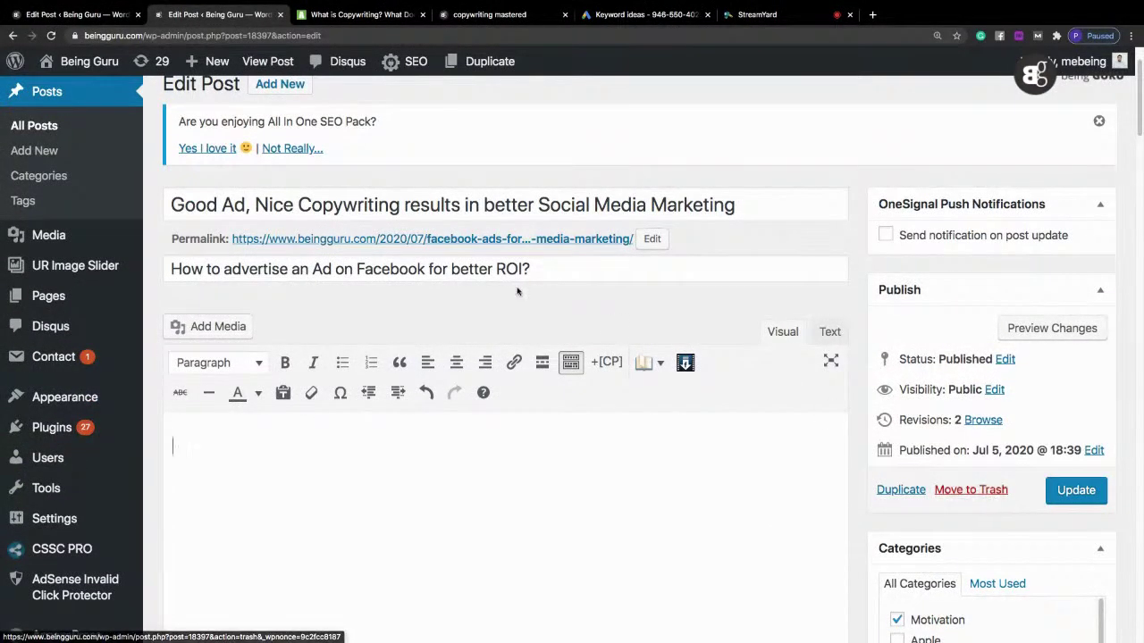
{"action": "left_click", "coordinate": [494, 269]}
{"action": "triple_click", "coordinate": [495, 269]}
{"action": "right_click", "coordinate": [495, 269]}
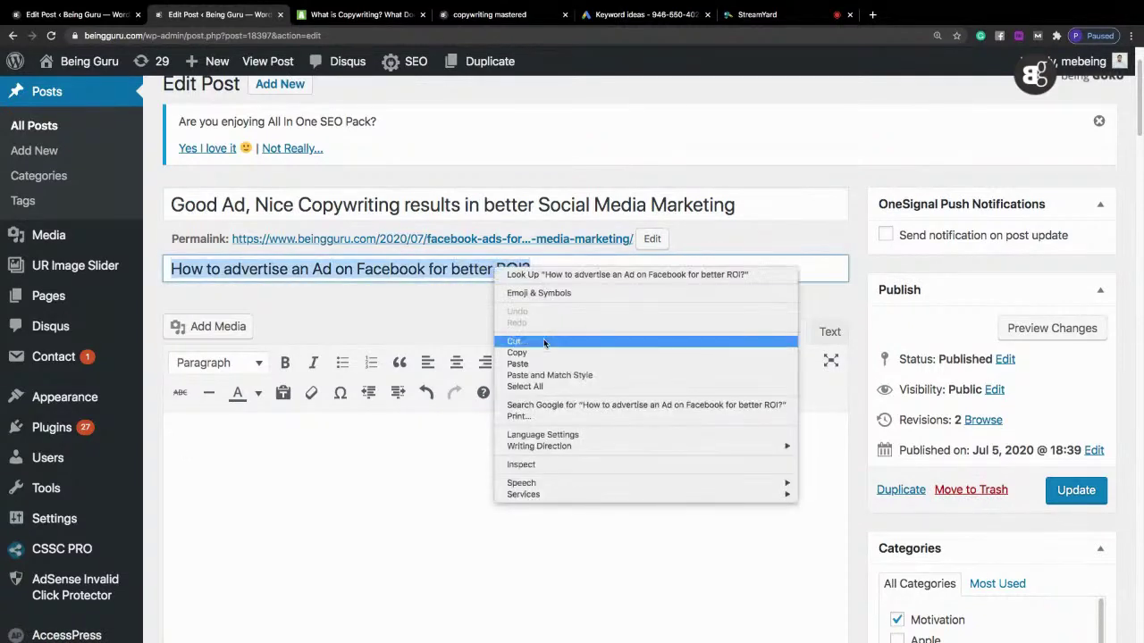
{"action": "left_click", "coordinate": [543, 338]}
Step: Move the emptied Facebook ad post to the trash, leaving without saving, and return to the "What is Copywriting?" draft
{"action": "left_click", "coordinate": [970, 490]}
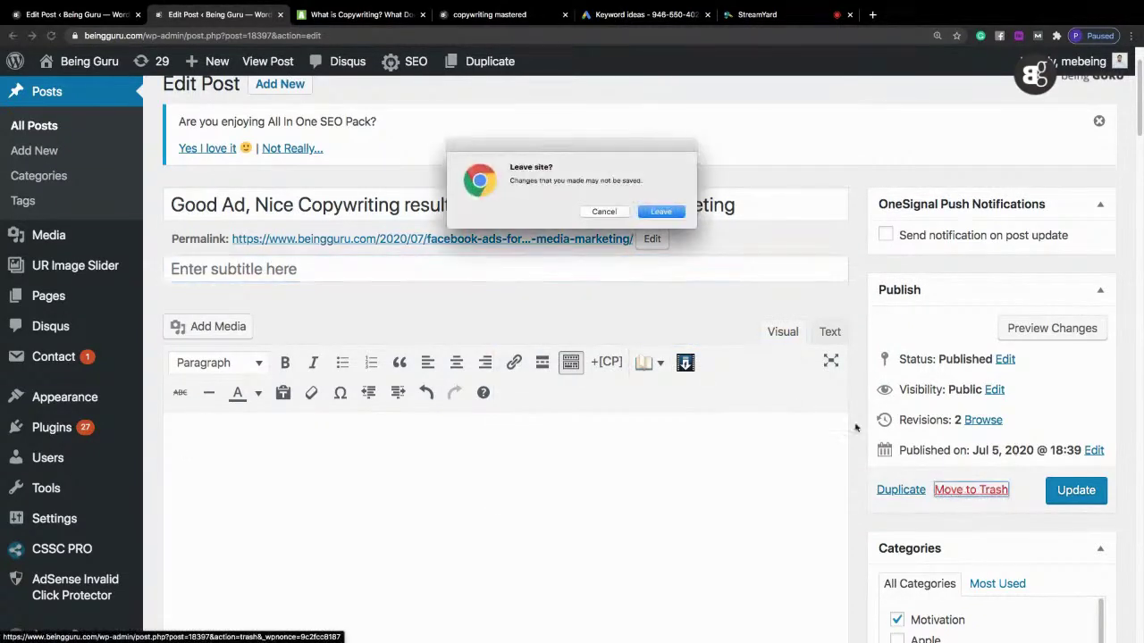
{"action": "left_click", "coordinate": [670, 214]}
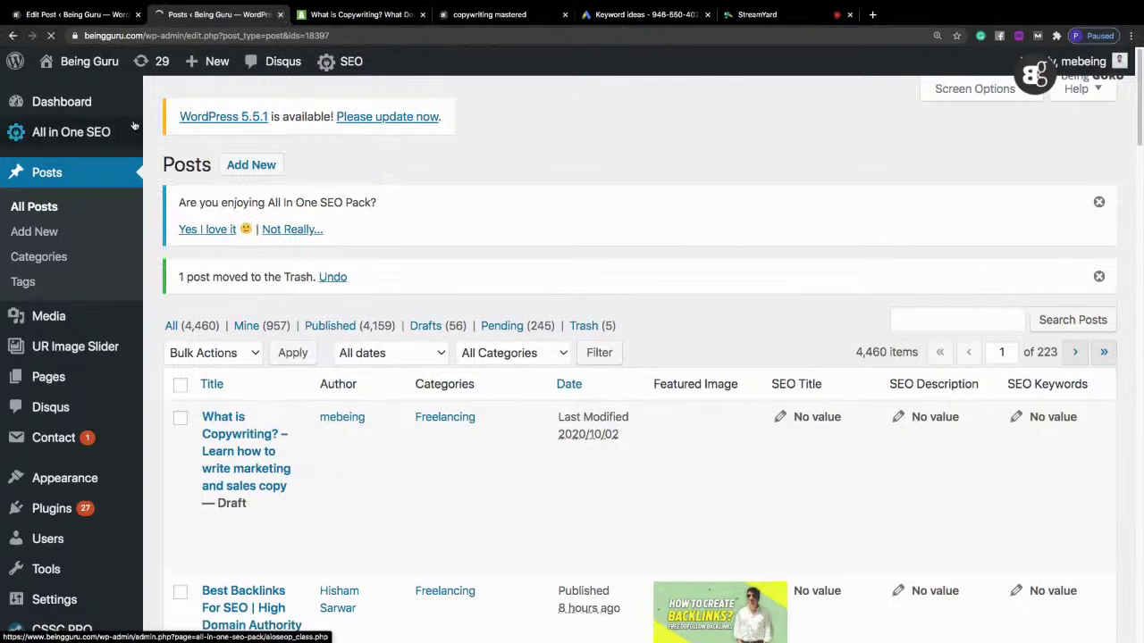
{"action": "key", "text": "ctrl+w"}
{"action": "key", "text": "ctrl+shift+Tab"}
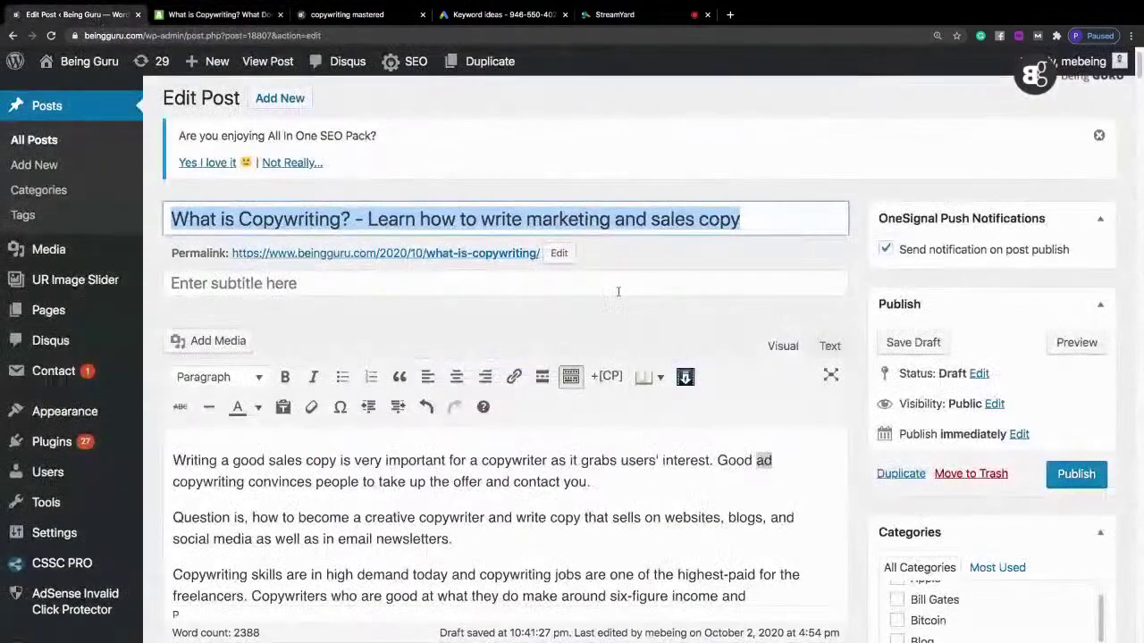
Step: Paste "How to advertise an Ad on Facebook for better ROI?" as the draft's subtitle and cut it back out
{"action": "left_click", "coordinate": [584, 287]}
{"action": "right_click", "coordinate": [423, 296]}
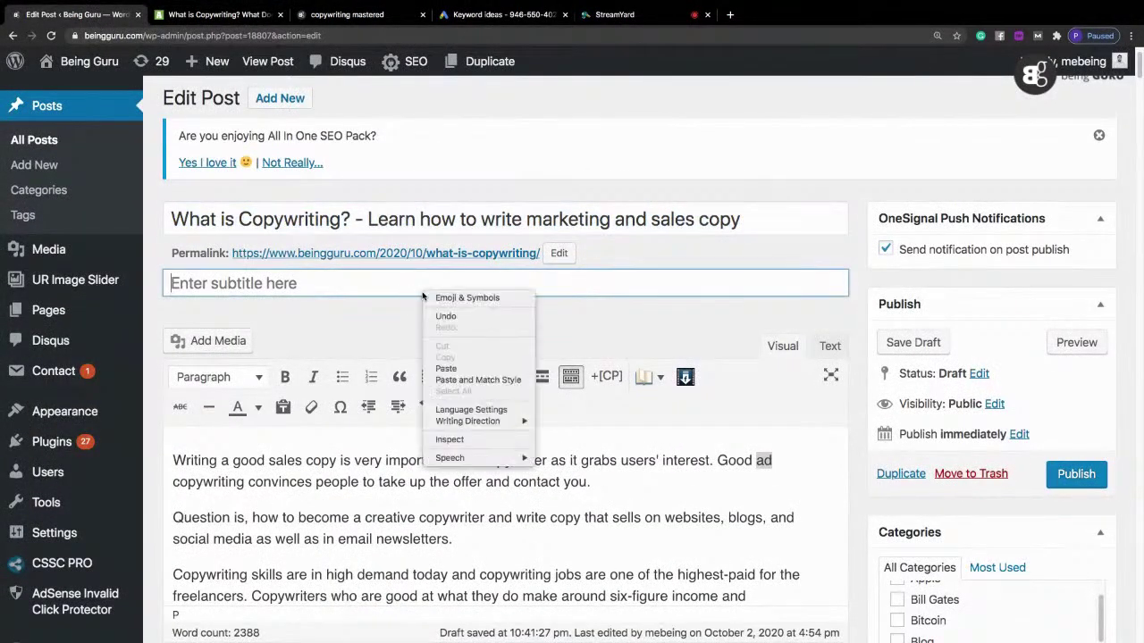
{"action": "left_click", "coordinate": [463, 368]}
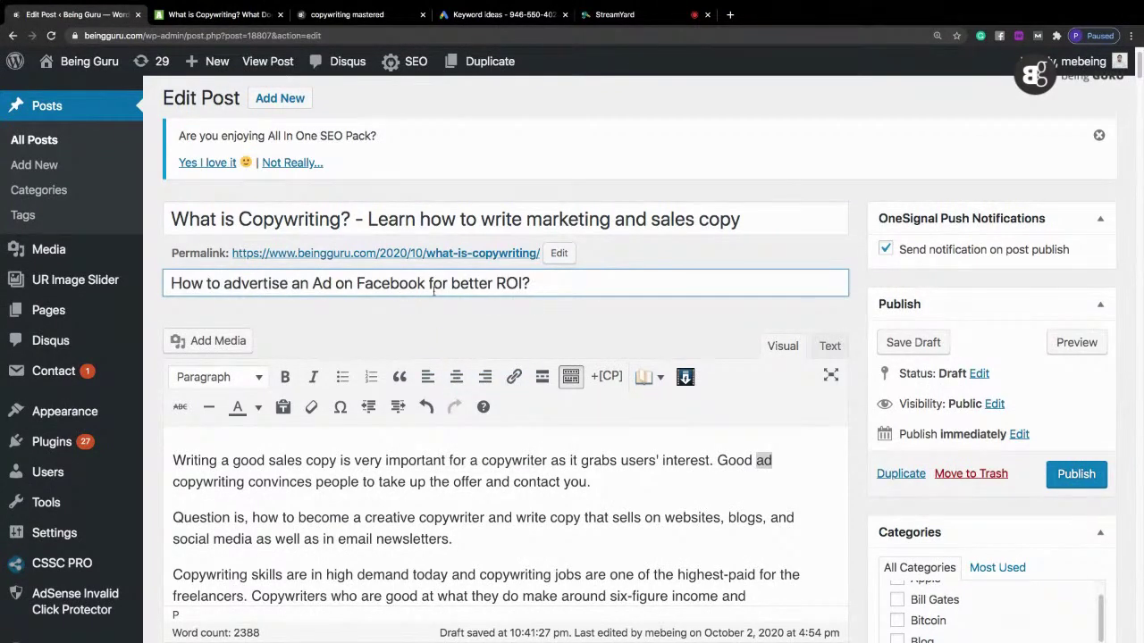
{"action": "triple_click", "coordinate": [465, 284]}
{"action": "right_click", "coordinate": [458, 286]}
{"action": "left_click", "coordinate": [514, 358]}
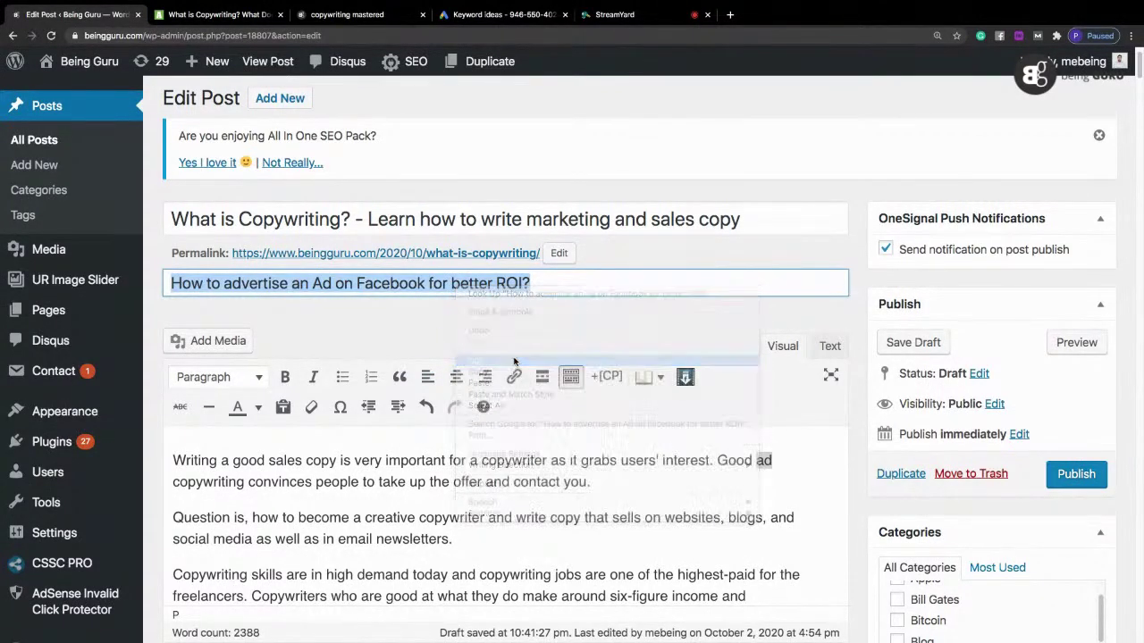
Step: Paste "How to advertise an Ad on Facebook for better ROI?" as a new paragraph above "The ideas are simple" in the social media ad section
{"action": "left_click_drag", "start_coordinate": [1140, 64], "coordinate": [1140, 266]}
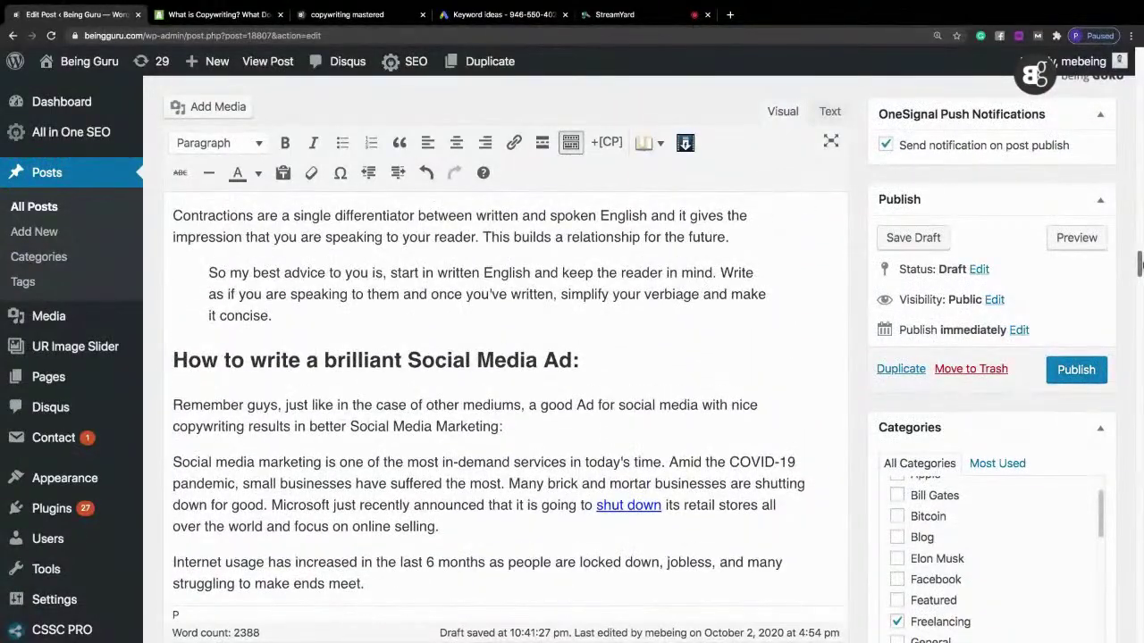
{"action": "left_click_drag", "start_coordinate": [1140, 266], "coordinate": [1140, 292]}
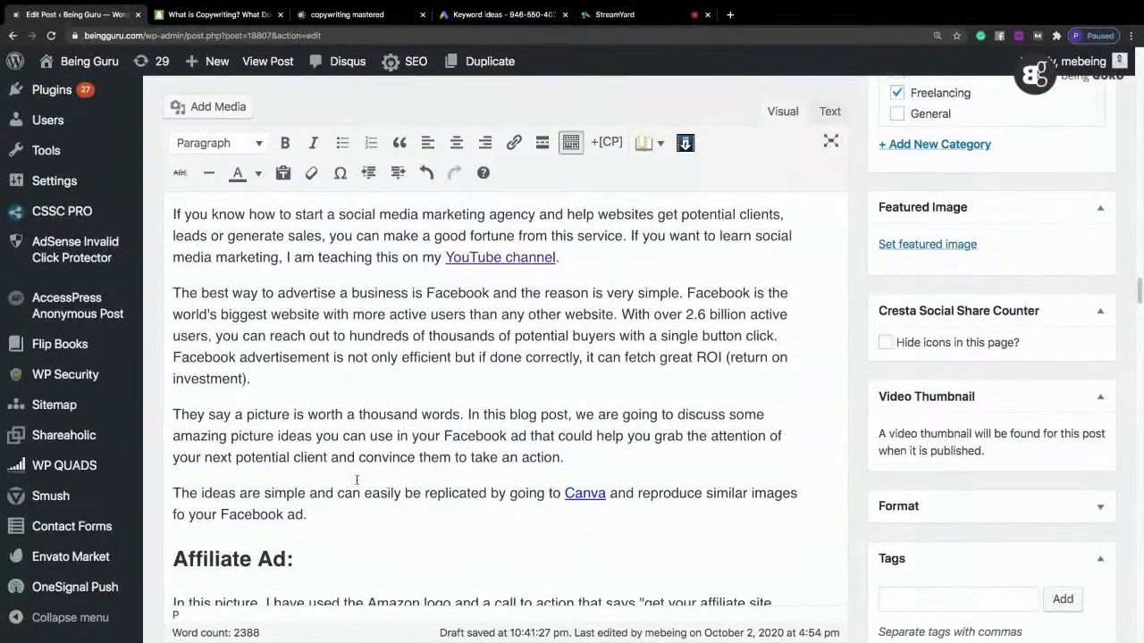
{"action": "left_click", "coordinate": [614, 459]}
{"action": "key", "text": "Return"}
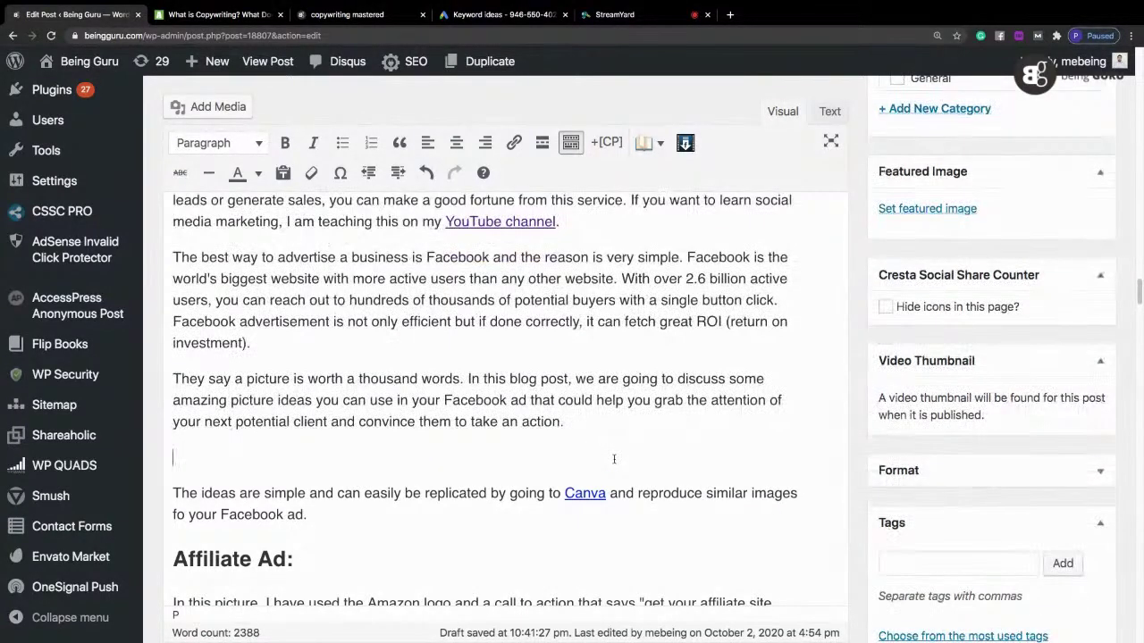
{"action": "key", "text": "super+v"}
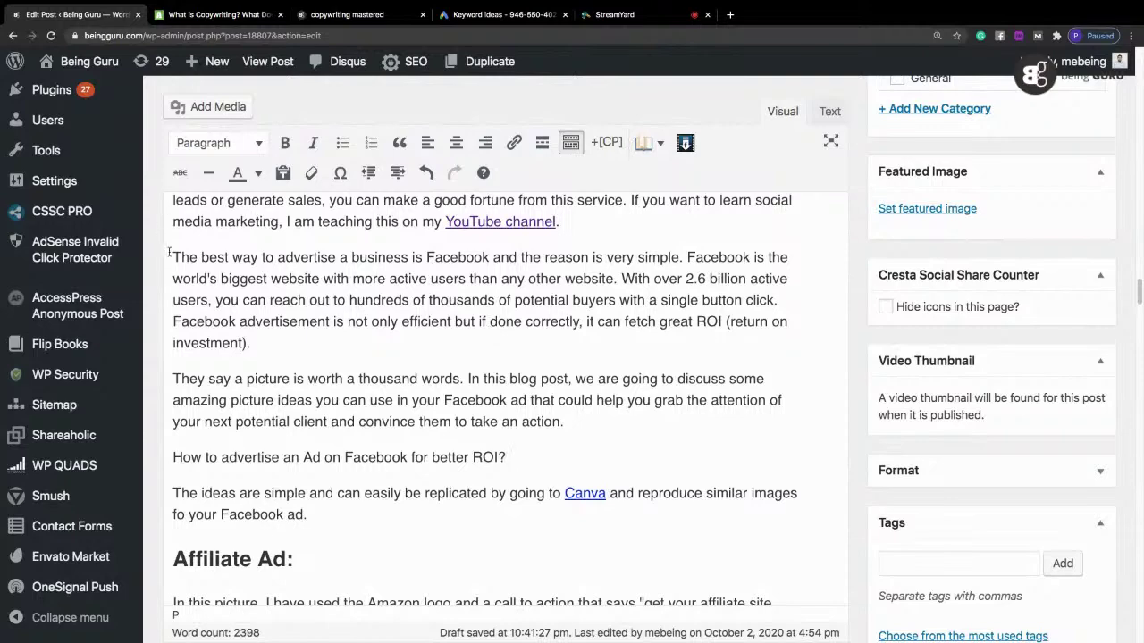
Step: Format the line "How to advertise an Ad on Facebook for better ROI?" as Heading 3
{"action": "left_click", "coordinate": [258, 147]}
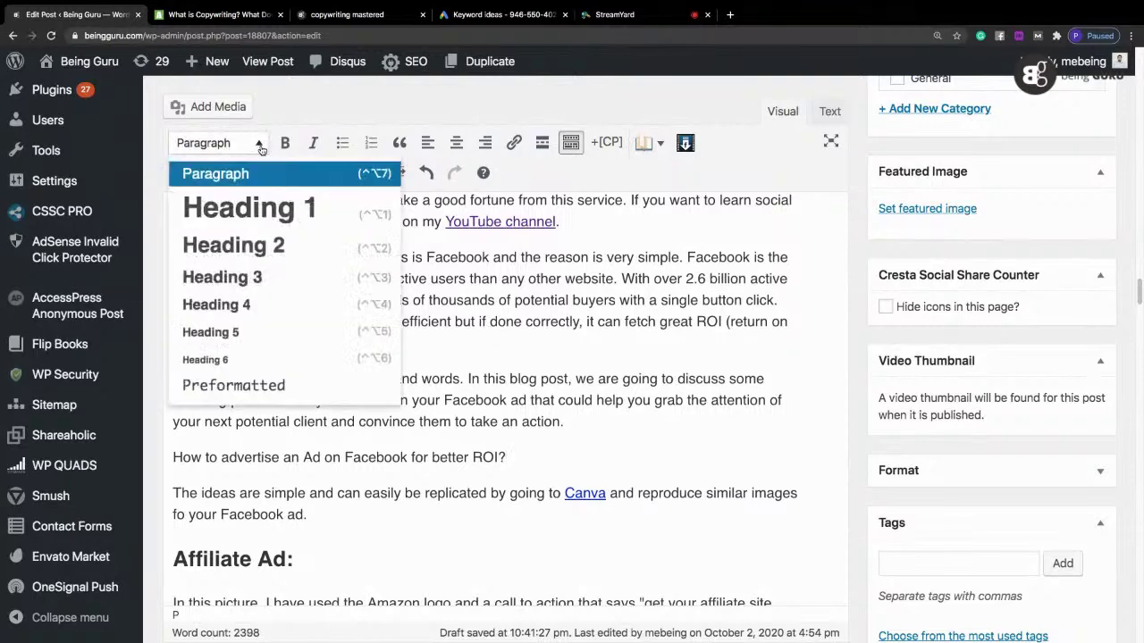
{"action": "left_click", "coordinate": [284, 251]}
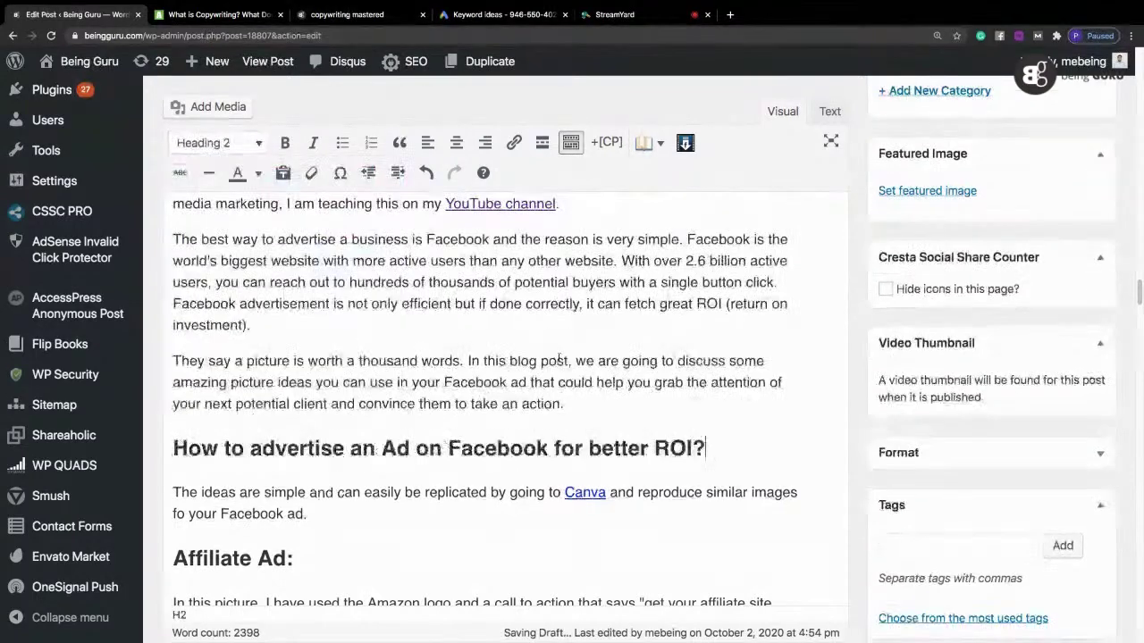
{"action": "left_click", "coordinate": [257, 144]}
{"action": "left_click", "coordinate": [265, 275]}
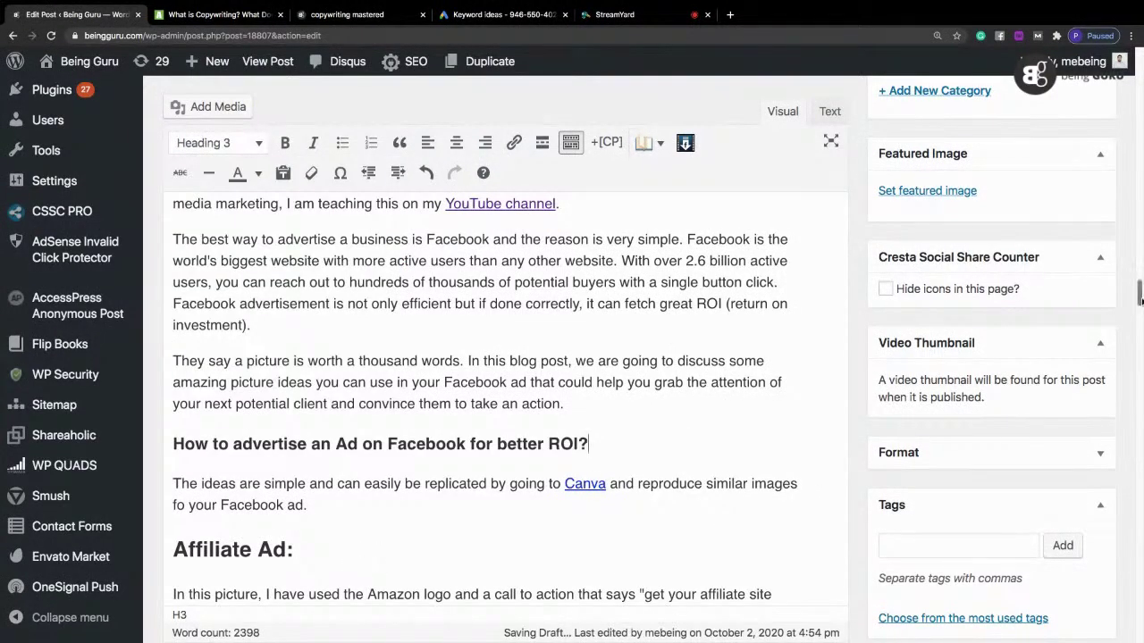
Step: Change the "Affiliate Ad:" heading to Heading 3
{"action": "mouse_move", "coordinate": [1139, 300]}
{"action": "left_mouse_down"}
{"action": "mouse_move", "coordinate": [1140, 269]}
{"action": "mouse_move", "coordinate": [1140, 302]}
{"action": "left_mouse_up"}
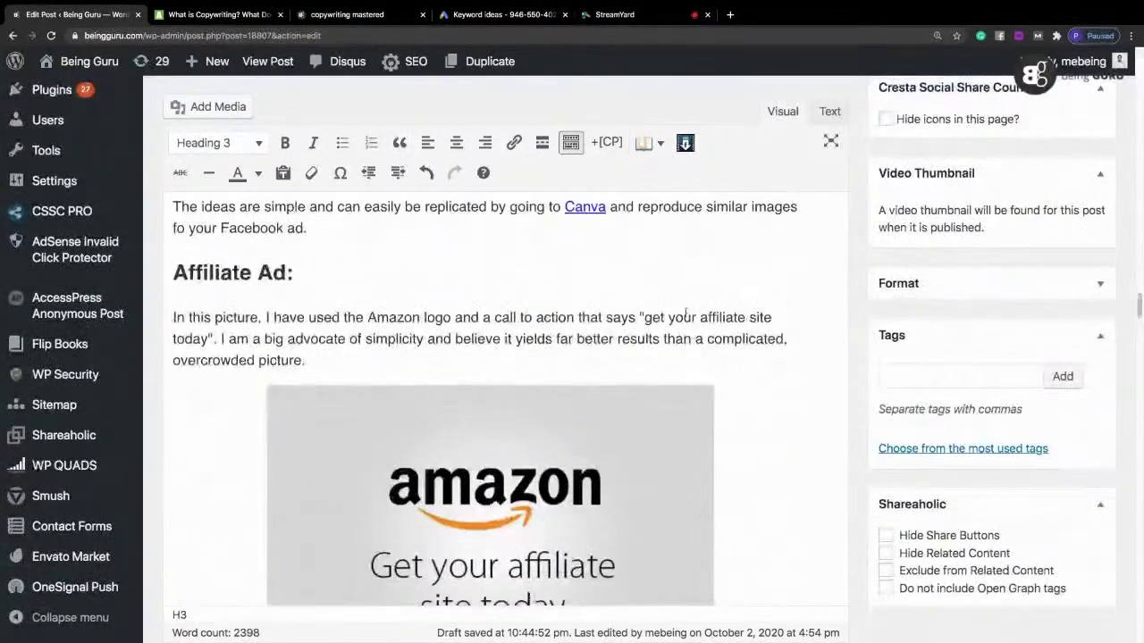
{"action": "left_click", "coordinate": [248, 152]}
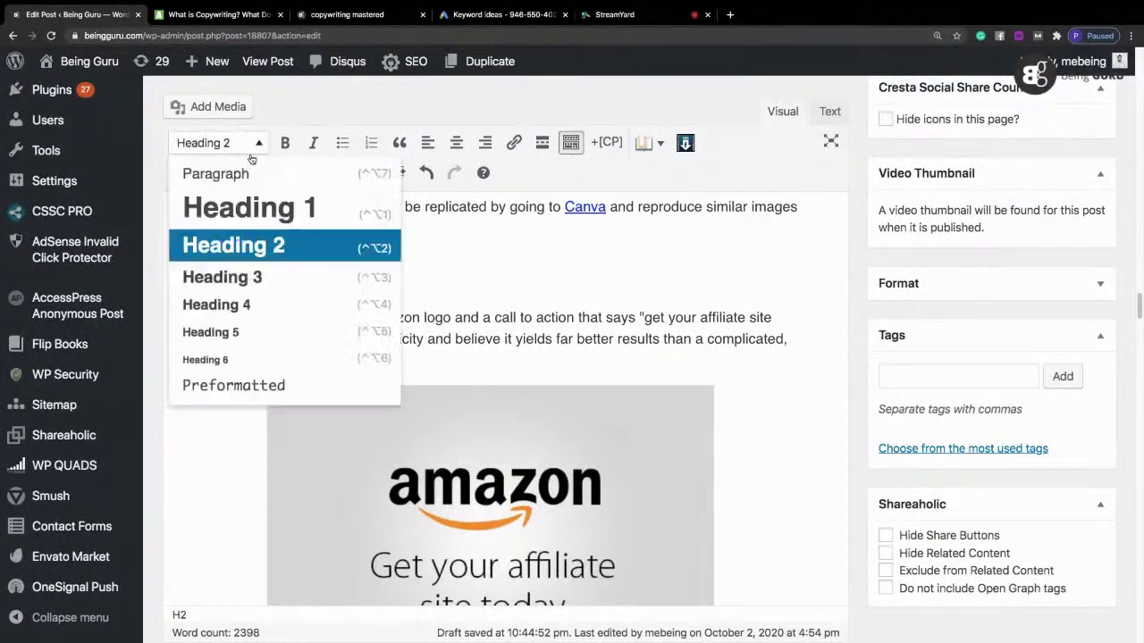
{"action": "left_click", "coordinate": [266, 273]}
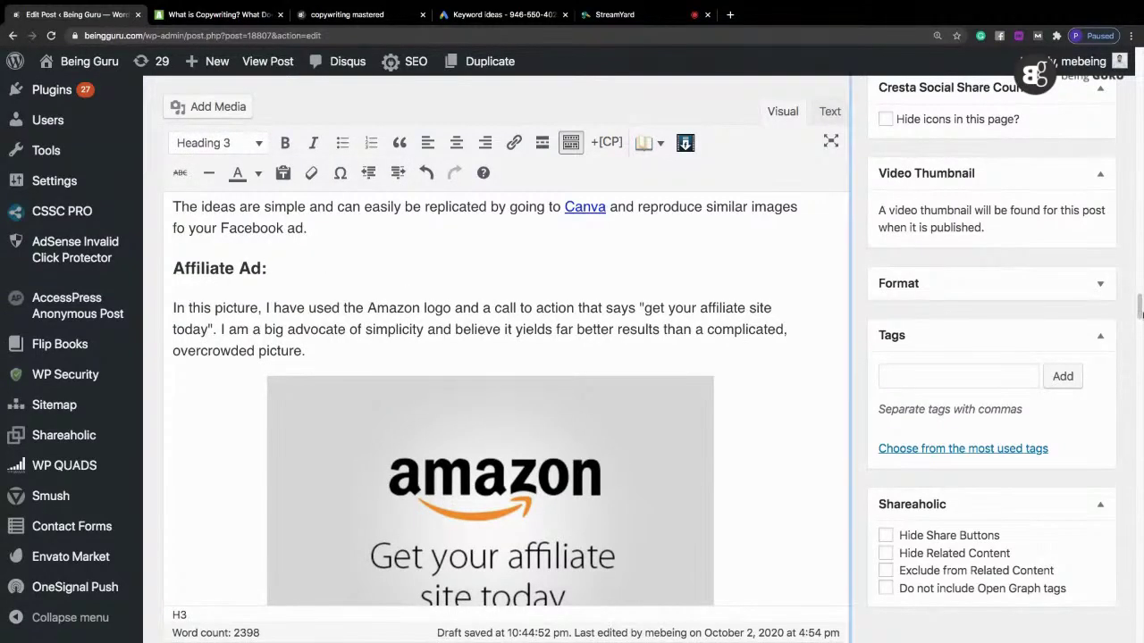
Step: Change the "Digital Marketing:" and "Website Development:" headings to Heading 3
{"action": "scroll", "coordinate": [228, 566], "scroll_direction": "down", "scroll_amount": 5}
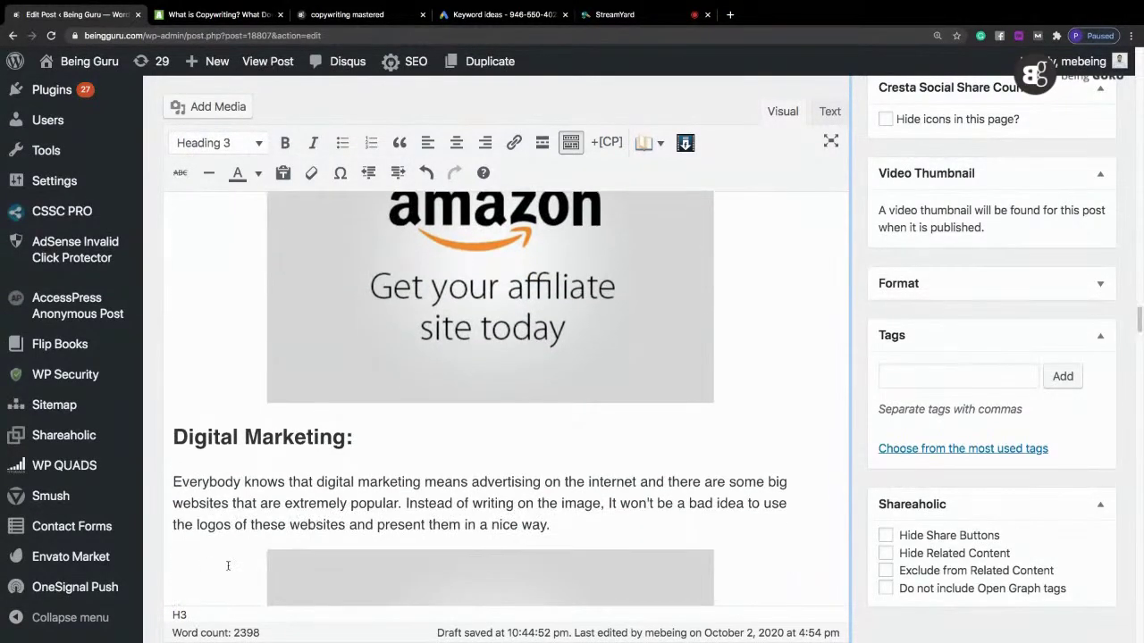
{"action": "left_click", "coordinate": [223, 143]}
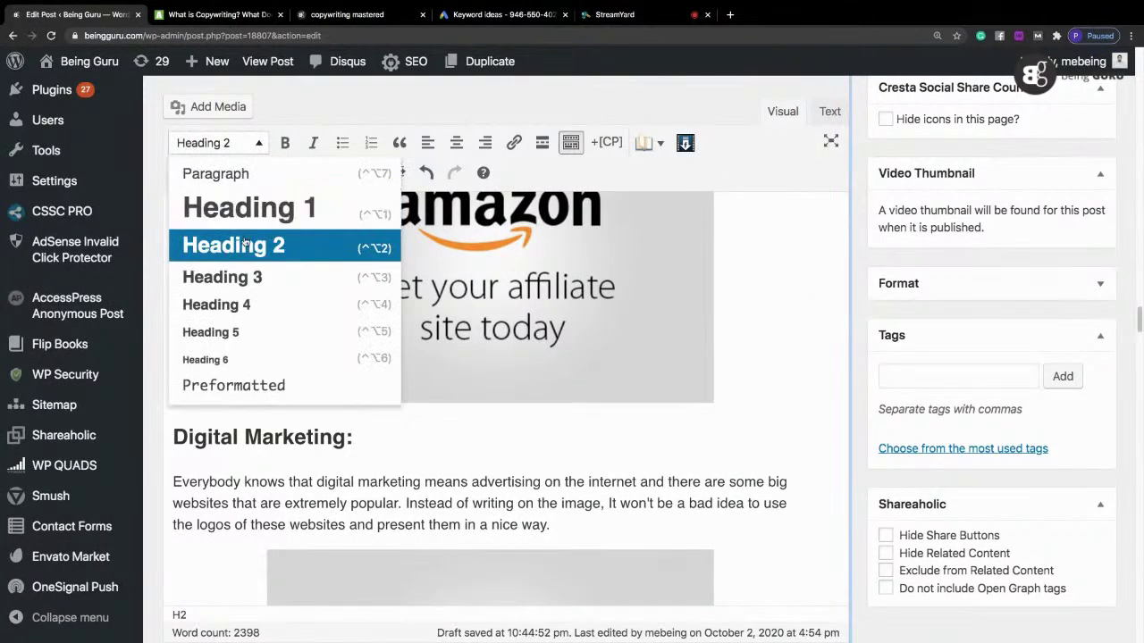
{"action": "left_click", "coordinate": [243, 273]}
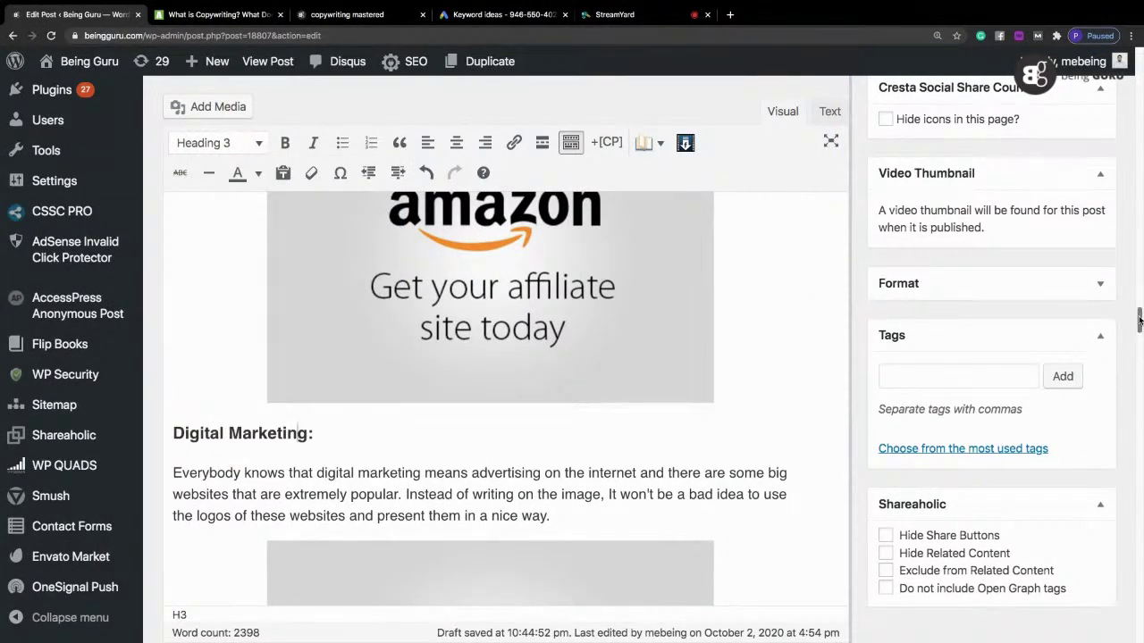
{"action": "scroll", "coordinate": [1140, 323], "scroll_direction": "down", "scroll_amount": 5}
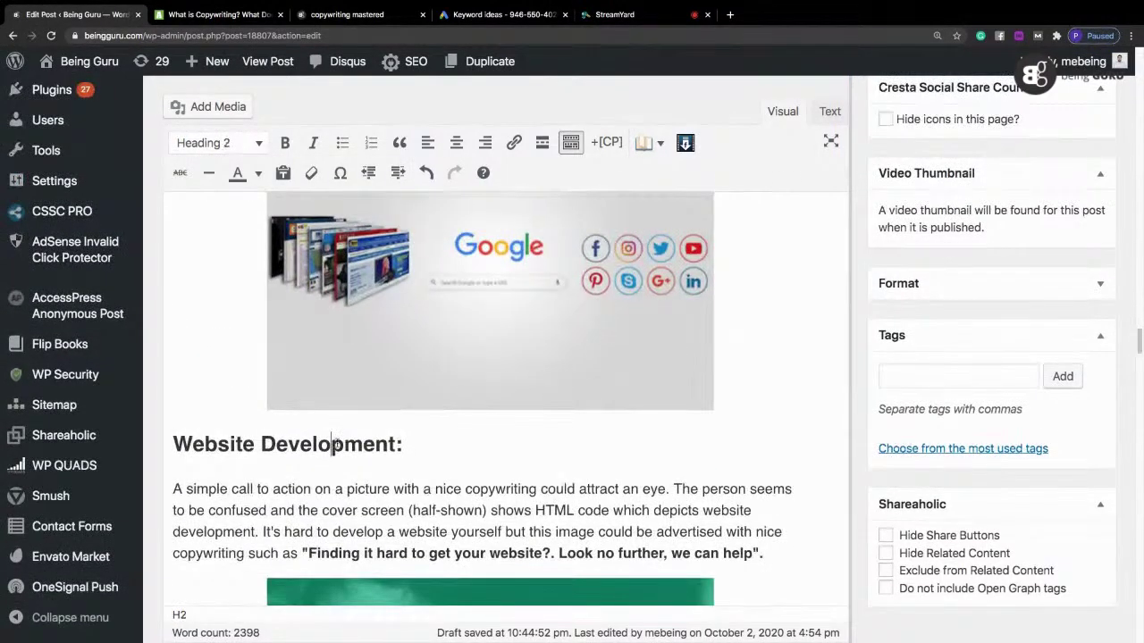
{"action": "left_click", "coordinate": [240, 145]}
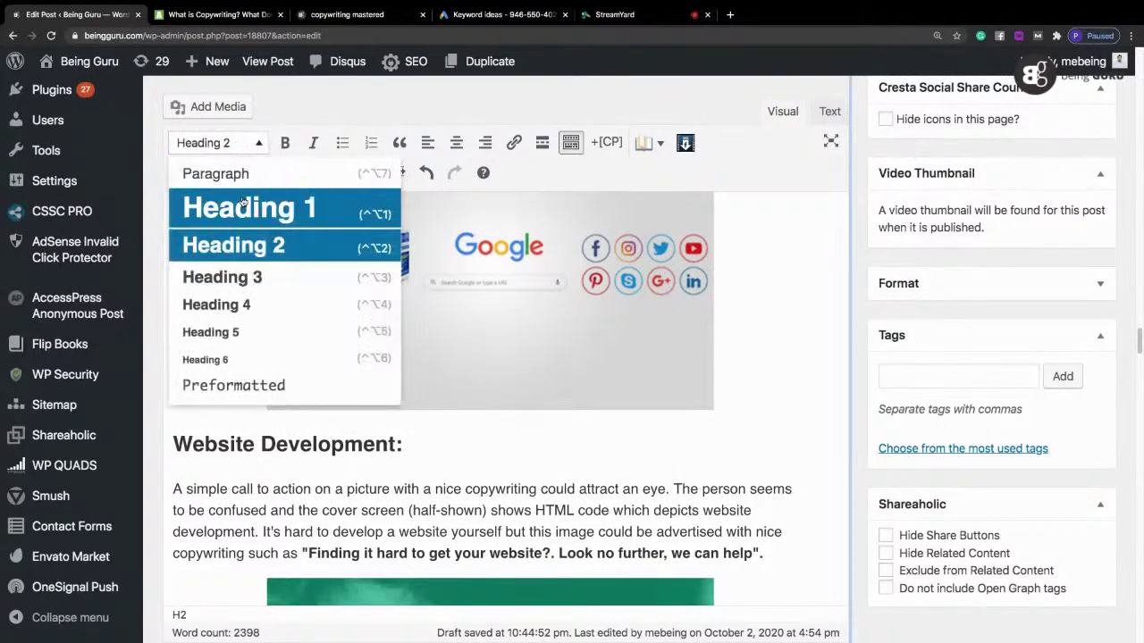
{"action": "left_click", "coordinate": [254, 273]}
Step: Change the "Discount:" and "The Business Side:" headings to Heading 3
{"action": "scroll", "coordinate": [1139, 361], "scroll_direction": "down", "scroll_amount": 5}
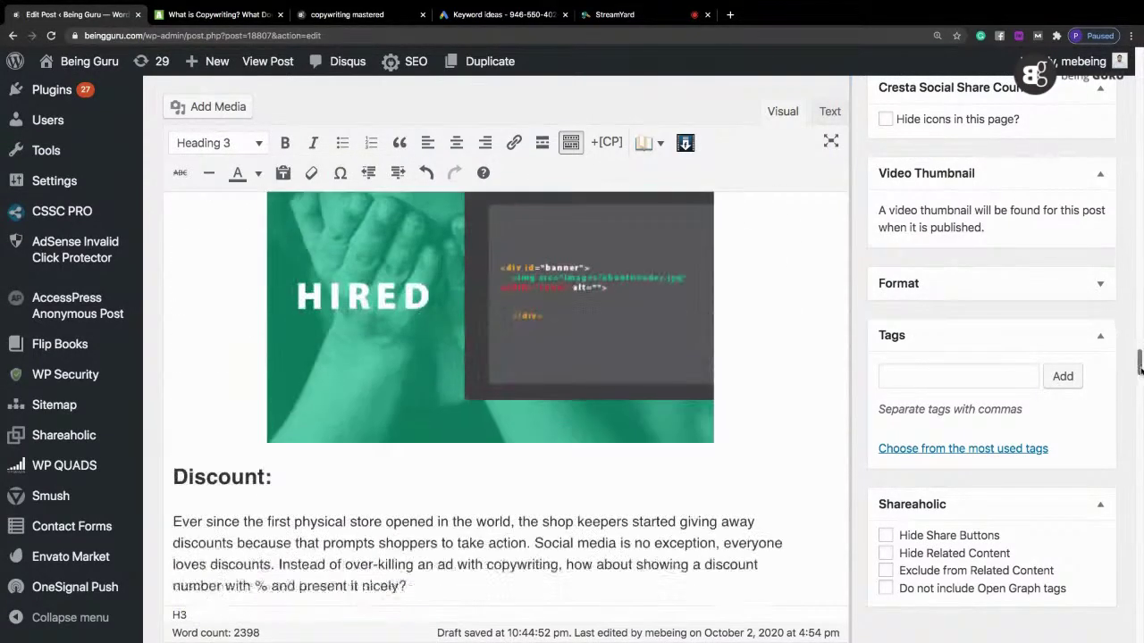
{"action": "left_click", "coordinate": [225, 143]}
{"action": "left_click", "coordinate": [192, 273]}
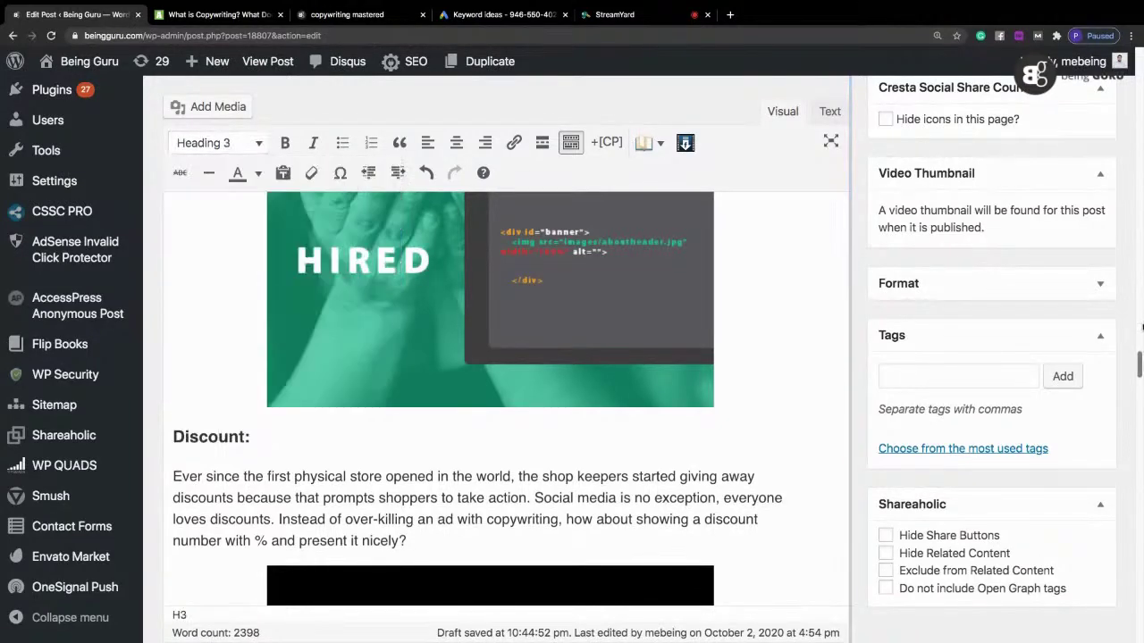
{"action": "scroll", "coordinate": [394, 386], "scroll_direction": "down", "scroll_amount": 6}
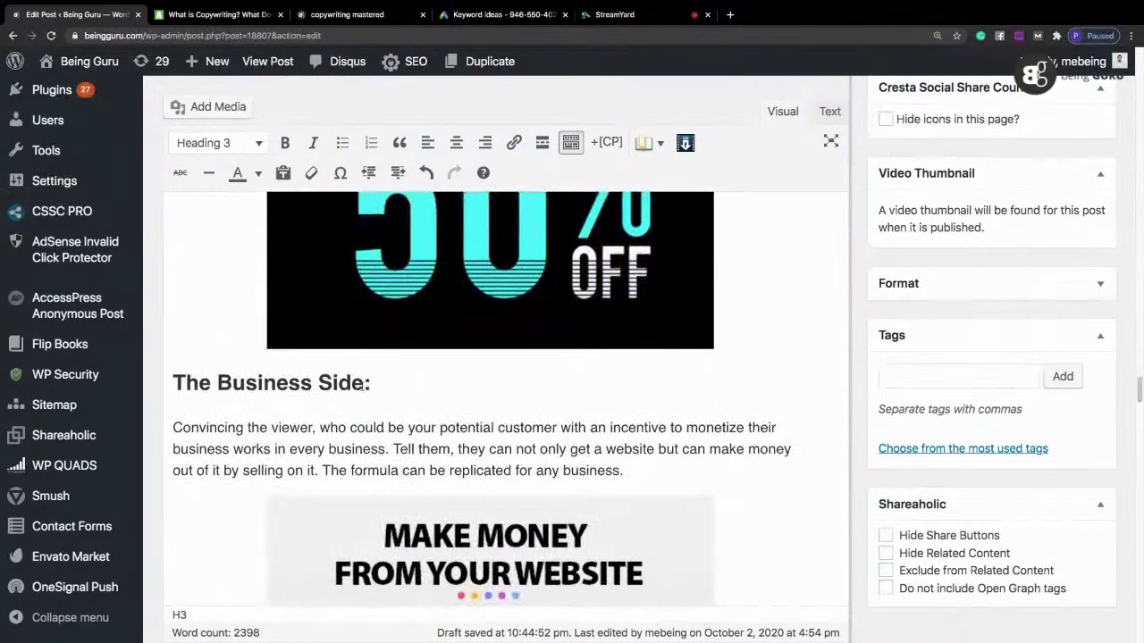
{"action": "left_click", "coordinate": [234, 144]}
{"action": "left_click", "coordinate": [262, 274]}
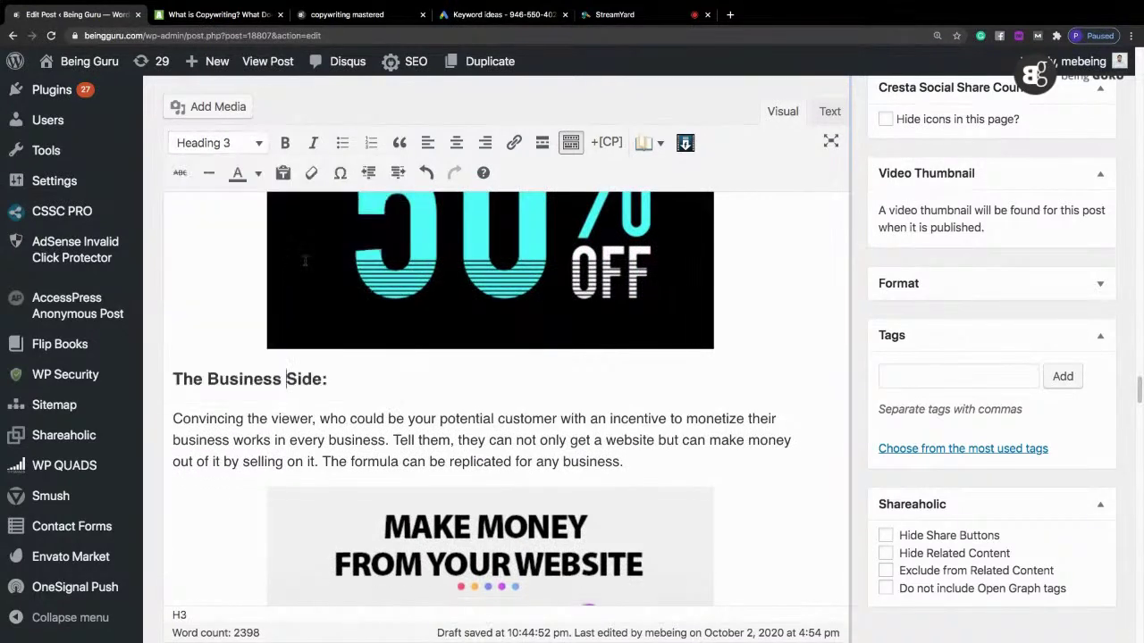
Step: Change the "Sale:" and "eCommerce:" headings to Heading 3
{"action": "scroll", "coordinate": [226, 380], "scroll_direction": "down", "scroll_amount": 5}
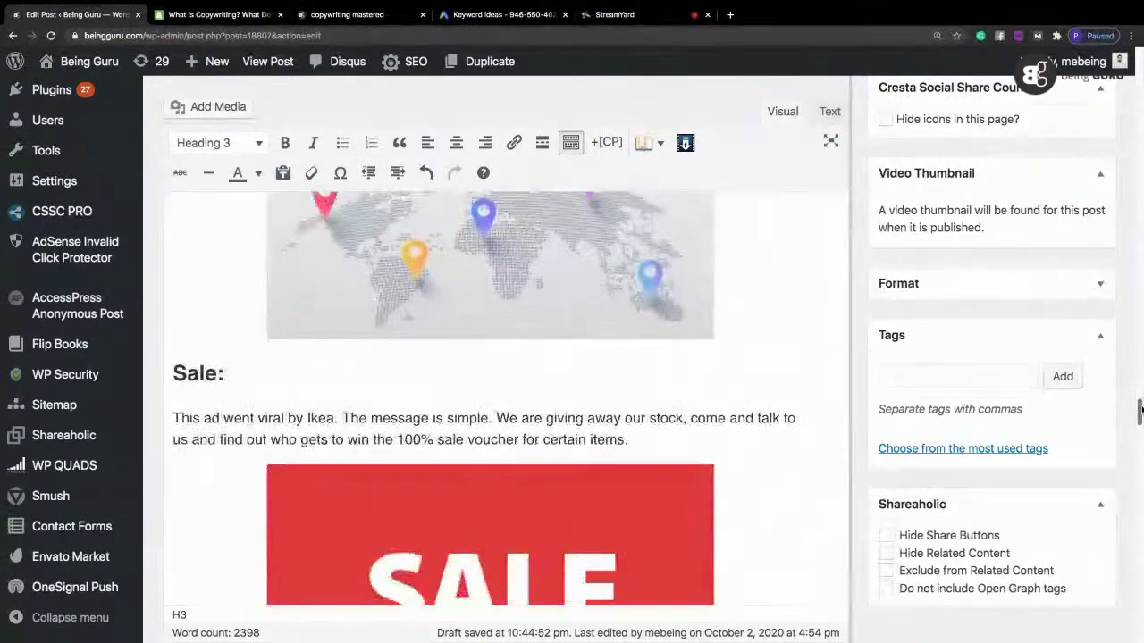
{"action": "left_click", "coordinate": [257, 143]}
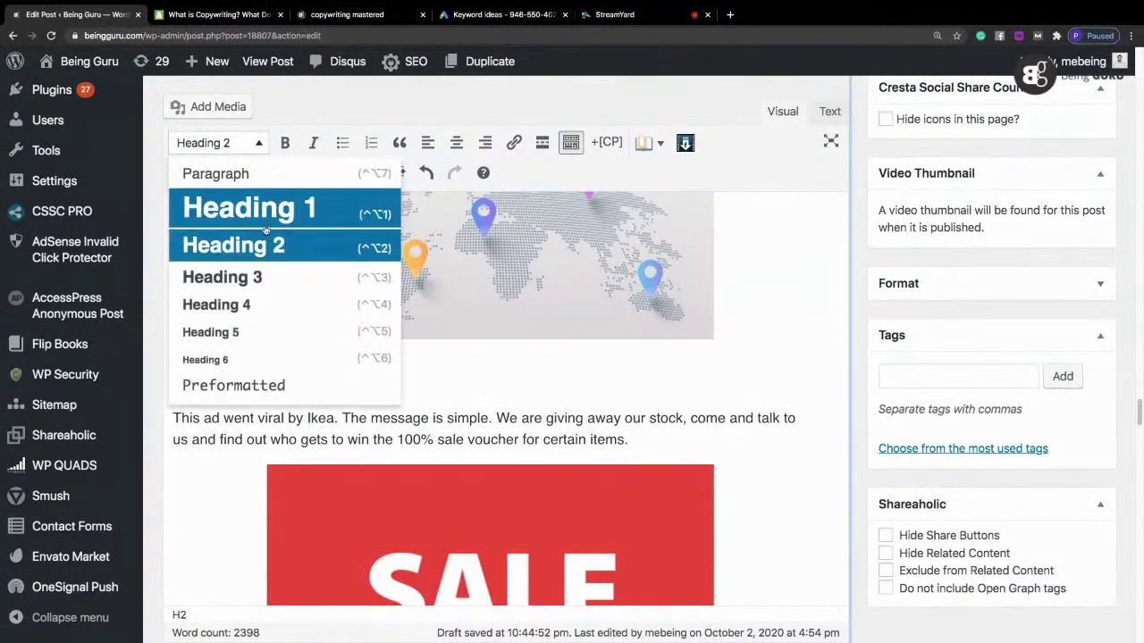
{"action": "left_click", "coordinate": [259, 275]}
{"action": "scroll", "coordinate": [447, 403], "scroll_direction": "down", "scroll_amount": 4}
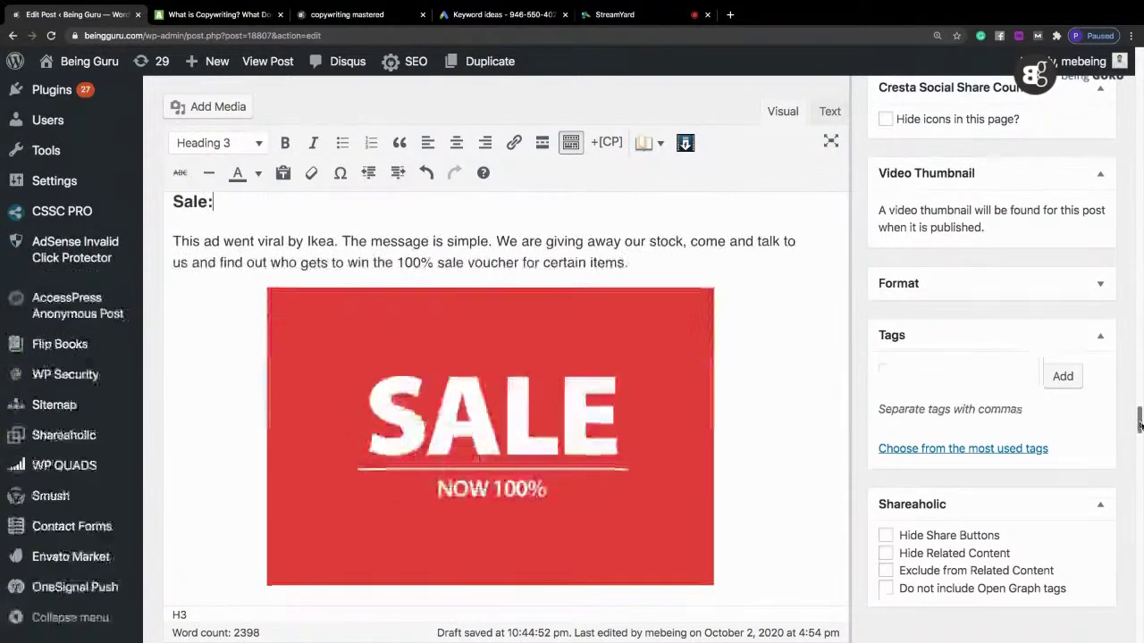
{"action": "left_click", "coordinate": [221, 145]}
{"action": "left_click", "coordinate": [268, 275]}
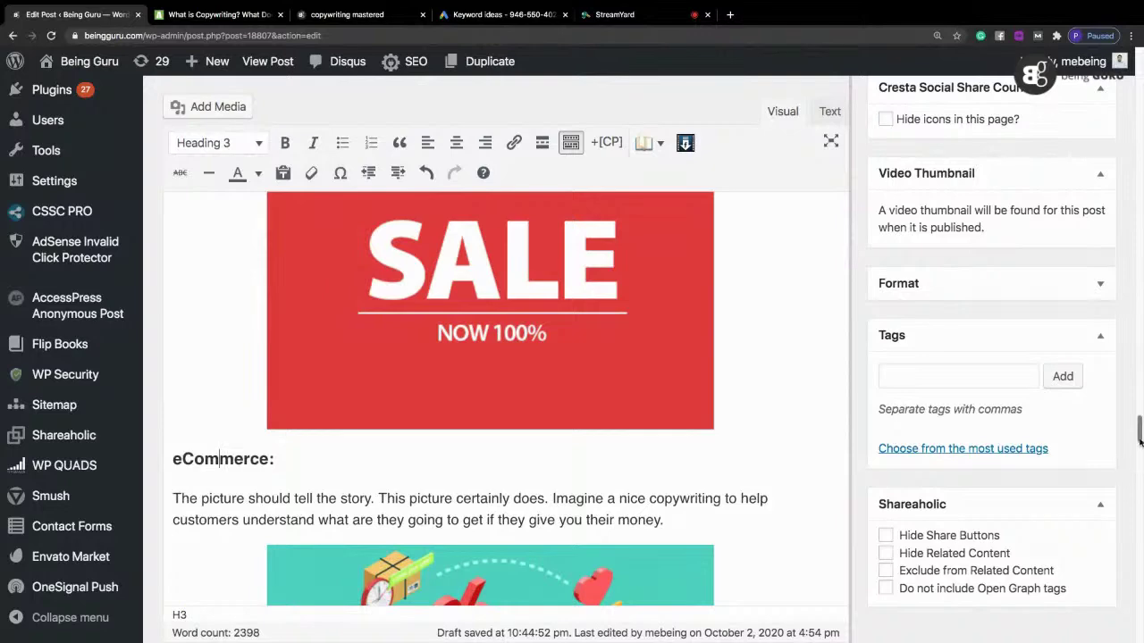
Step: Format the line "Examples Of Copy Writing:" below the eCommerce picture as Heading 3
{"action": "scroll", "coordinate": [401, 430], "scroll_direction": "down", "scroll_amount": 5}
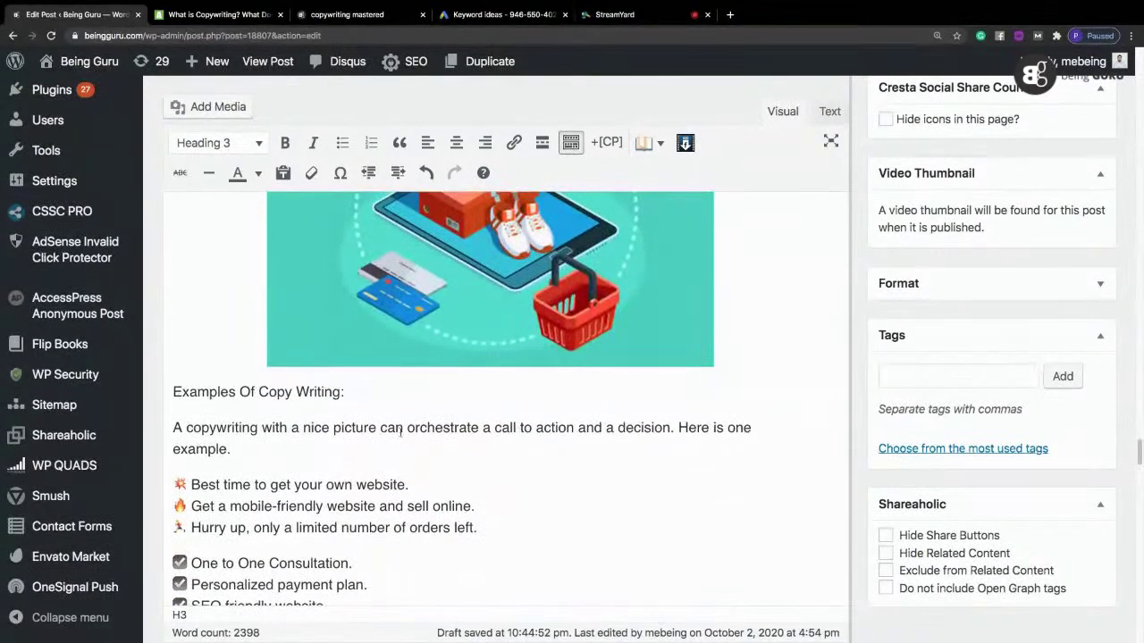
{"action": "left_click", "coordinate": [371, 397]}
{"action": "left_click", "coordinate": [219, 143]}
{"action": "left_click", "coordinate": [349, 274]}
Step: Copy the post title "What is Copywriting? - Learn how to write marketing and sales copy" into the All in One SEO Pack title
{"action": "left_click_drag", "start_coordinate": [1141, 458], "coordinate": [1141, 152]}
{"action": "scroll", "coordinate": [1088, 89], "scroll_direction": "down", "scroll_amount": 10}
{"action": "scroll", "coordinate": [804, 268], "scroll_direction": "up", "scroll_amount": 20}
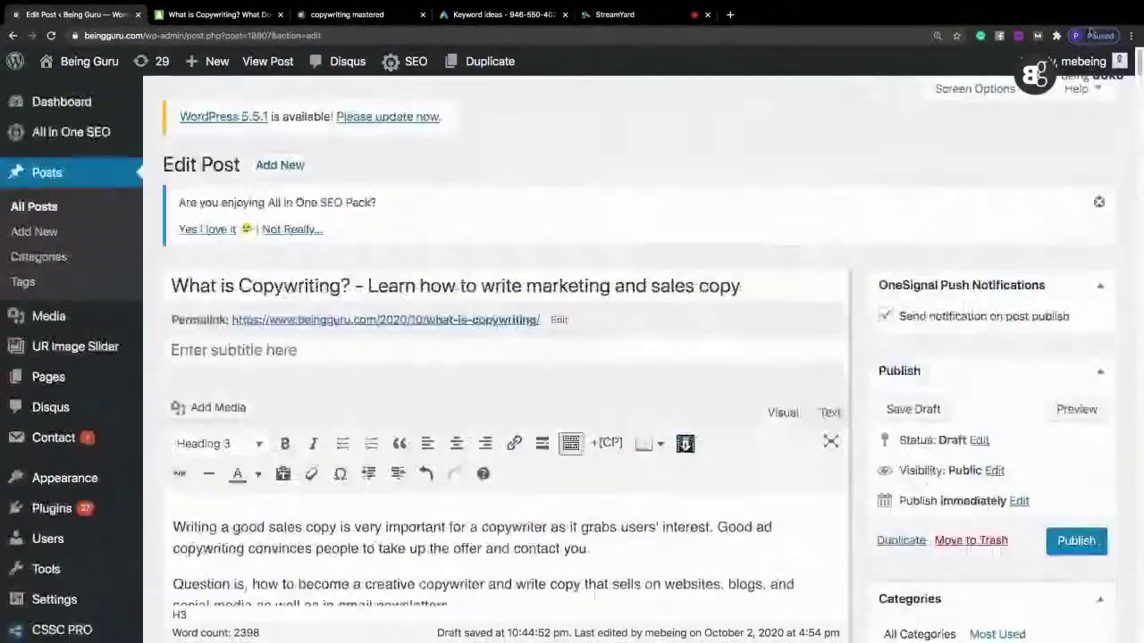
{"action": "triple_click", "coordinate": [413, 293]}
{"action": "right_click", "coordinate": [413, 292]}
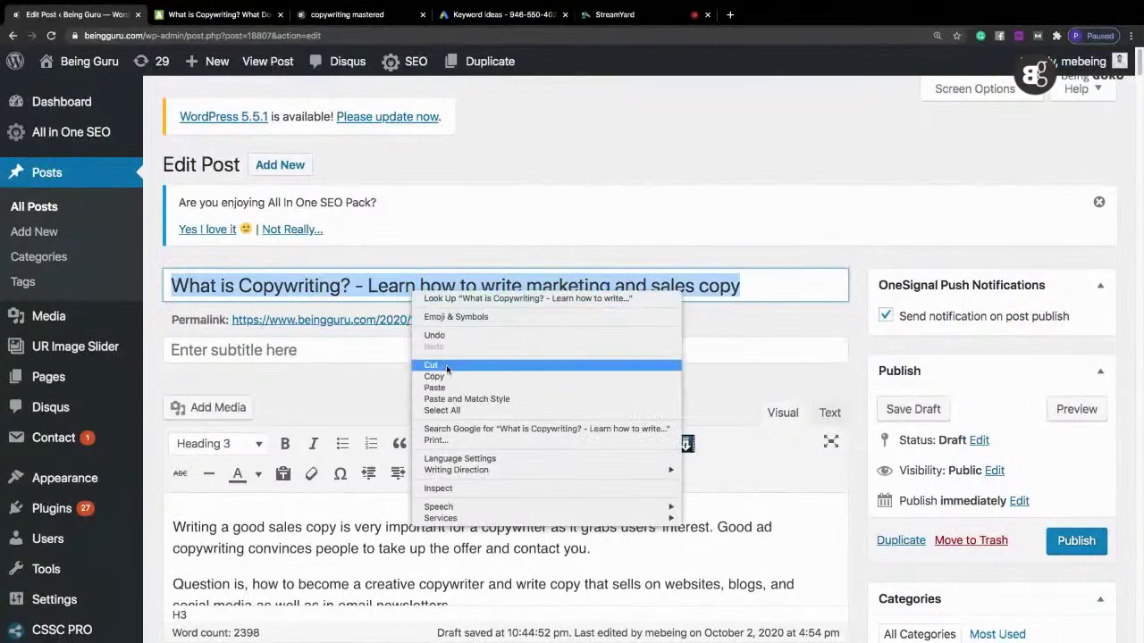
{"action": "left_click", "coordinate": [434, 377]}
{"action": "left_click_drag", "start_coordinate": [1140, 81], "coordinate": [1133, 496]}
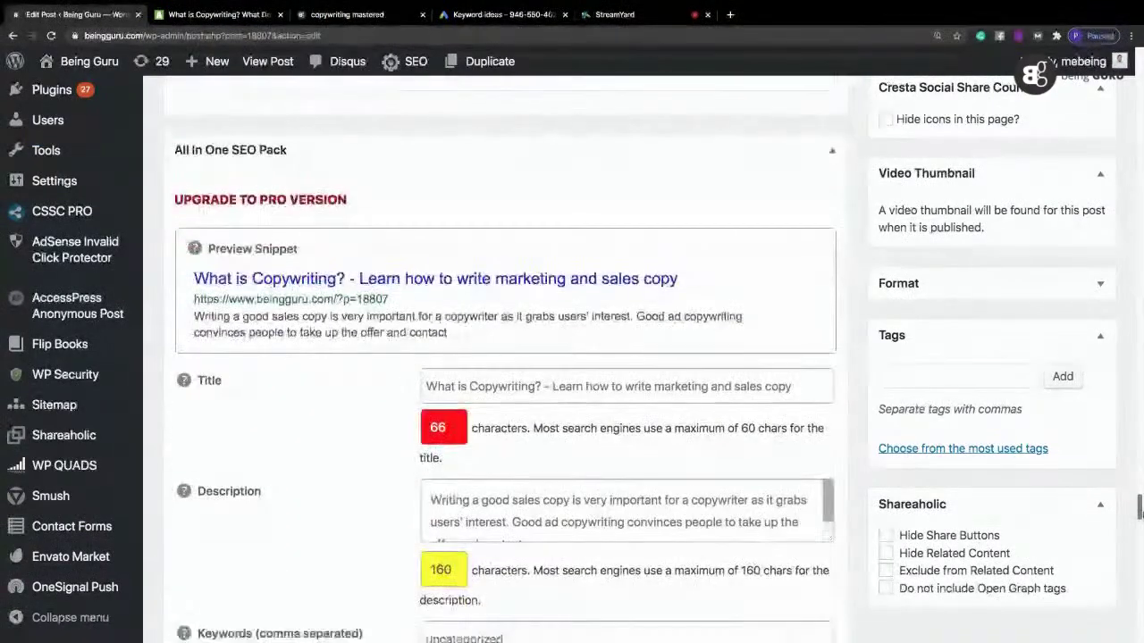
{"action": "right_click", "coordinate": [530, 385]}
{"action": "left_click", "coordinate": [581, 461]}
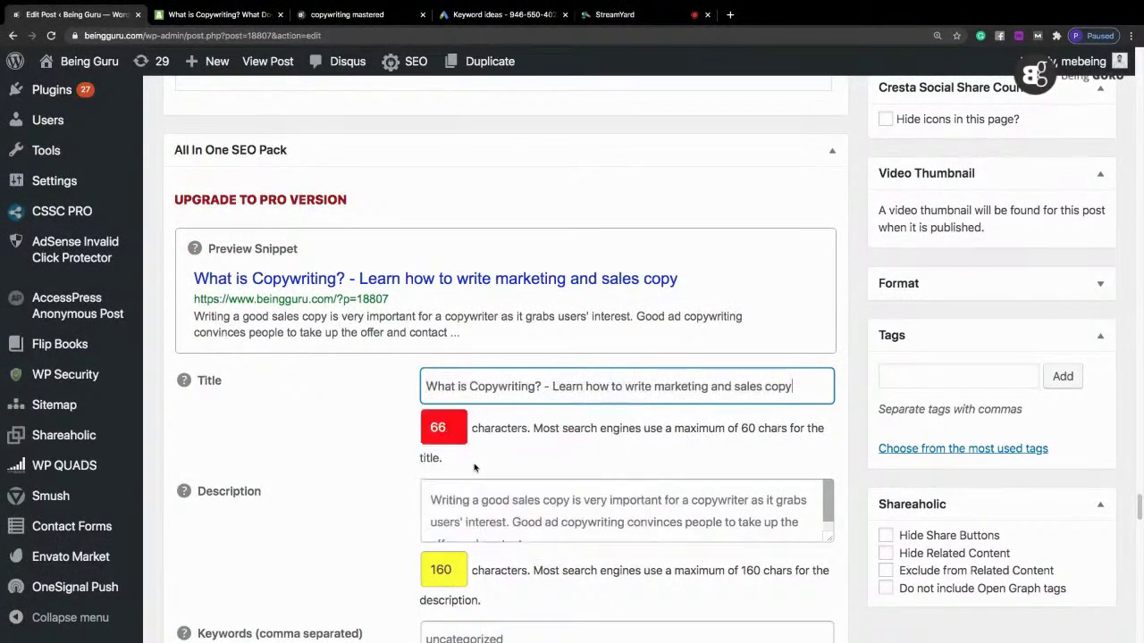
Step: Copy the post's opening paragraph, "Writing a good sales copy" through "contact you.", into the SEO description
{"action": "left_click_drag", "start_coordinate": [1139, 506], "coordinate": [1140, 67]}
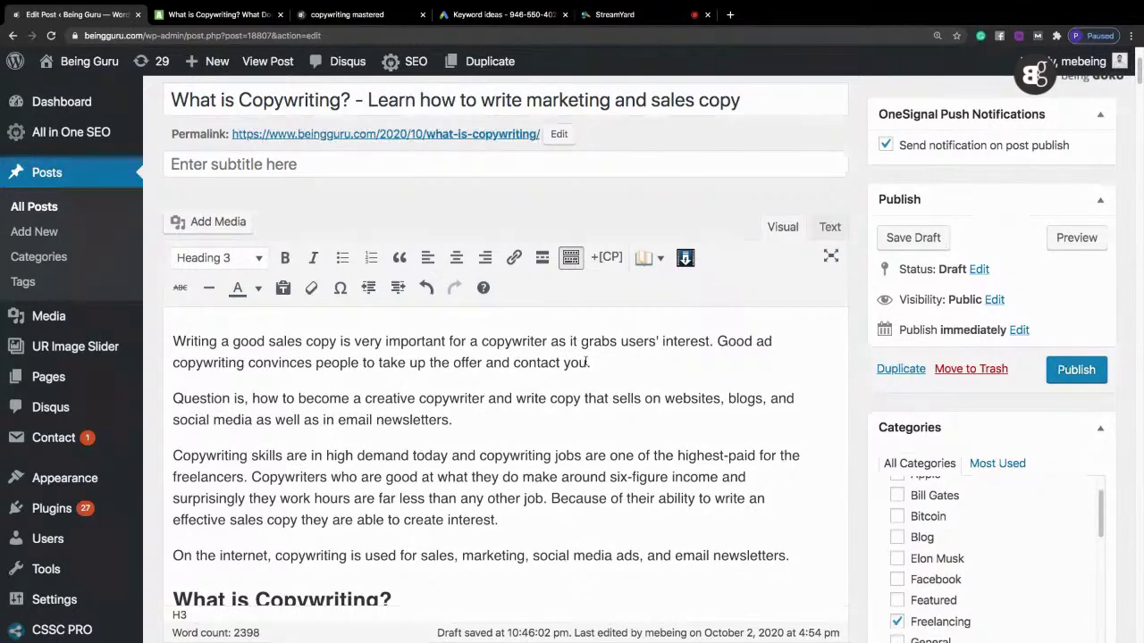
{"action": "left_click_drag", "start_coordinate": [587, 362], "coordinate": [173, 341]}
{"action": "right_click", "coordinate": [219, 355]}
{"action": "left_click", "coordinate": [240, 440]}
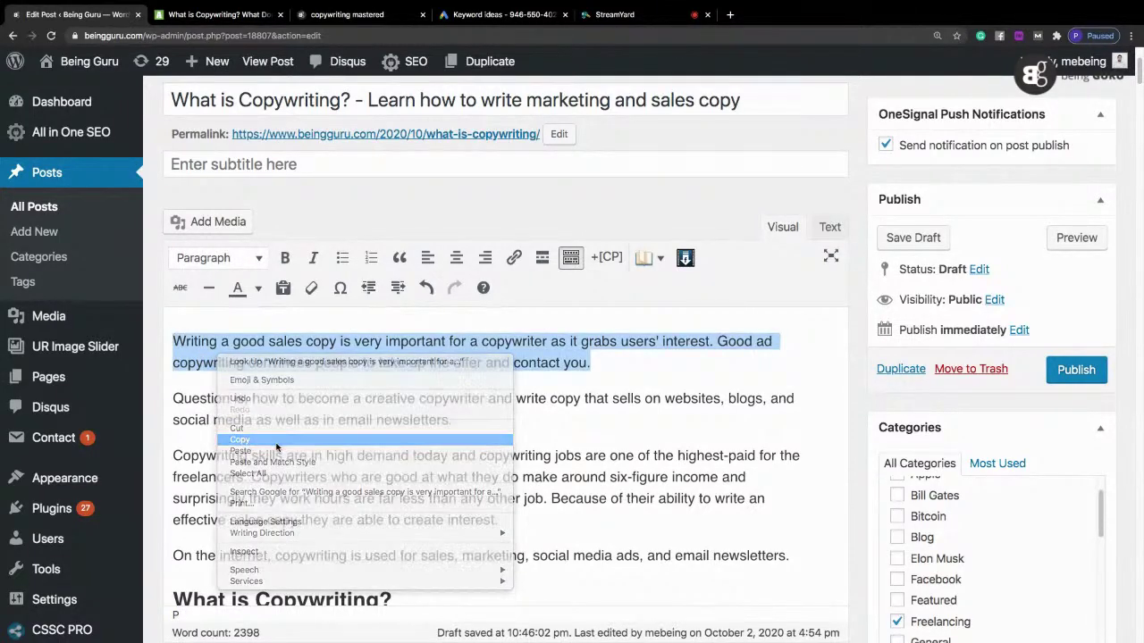
{"action": "scroll", "coordinate": [1034, 497], "scroll_direction": "down", "scroll_amount": 20}
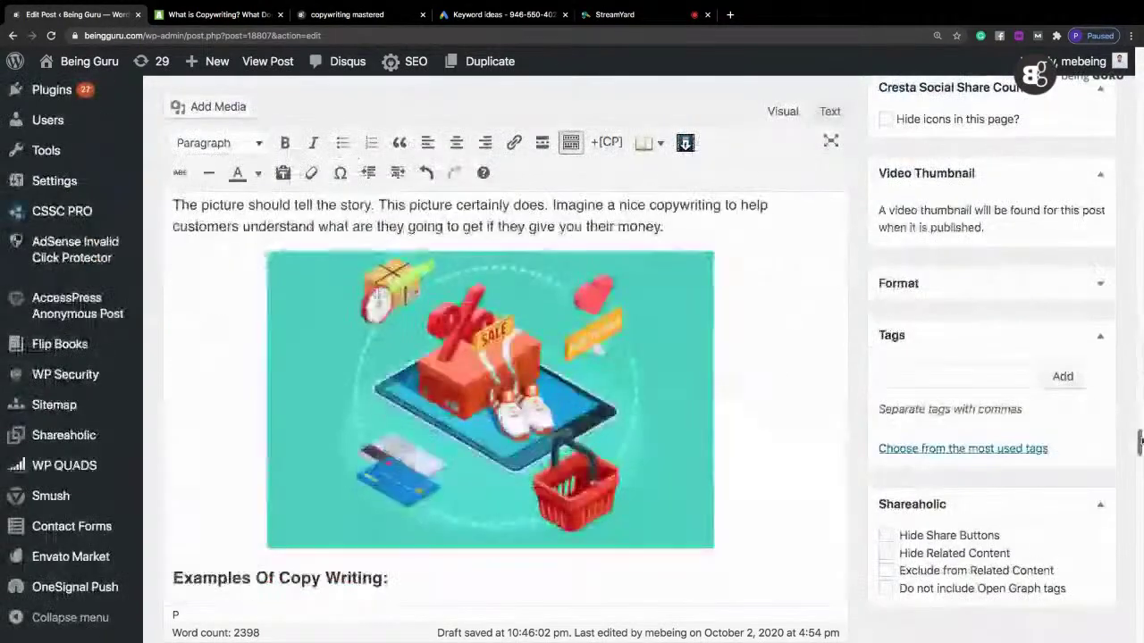
{"action": "left_click", "coordinate": [471, 224]}
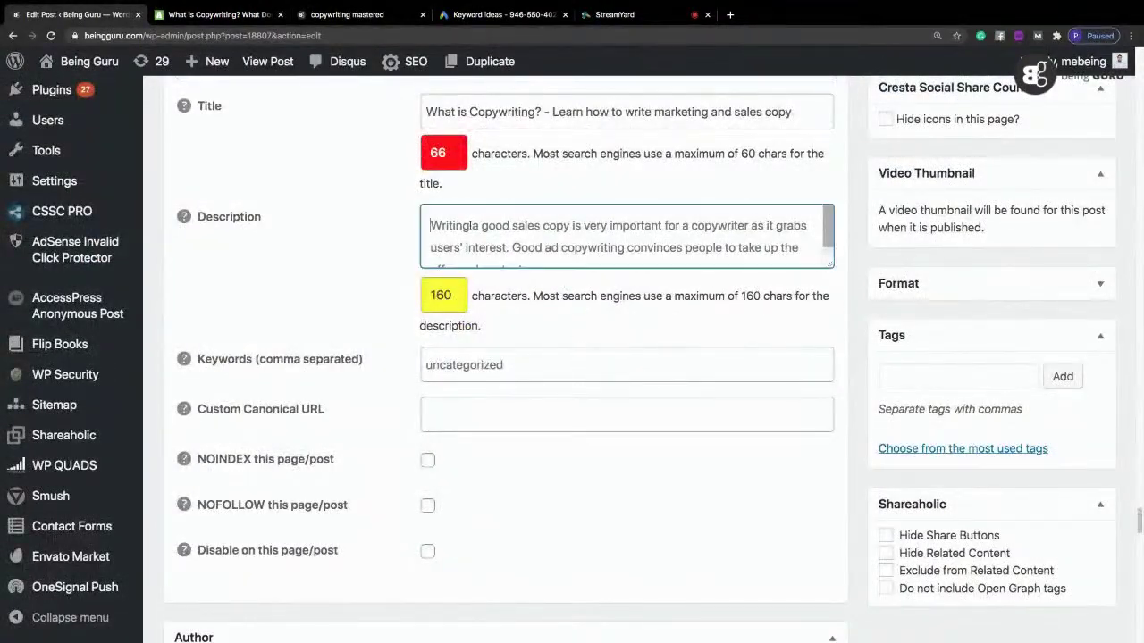
{"action": "right_click", "coordinate": [471, 223]}
{"action": "left_click", "coordinate": [494, 302]}
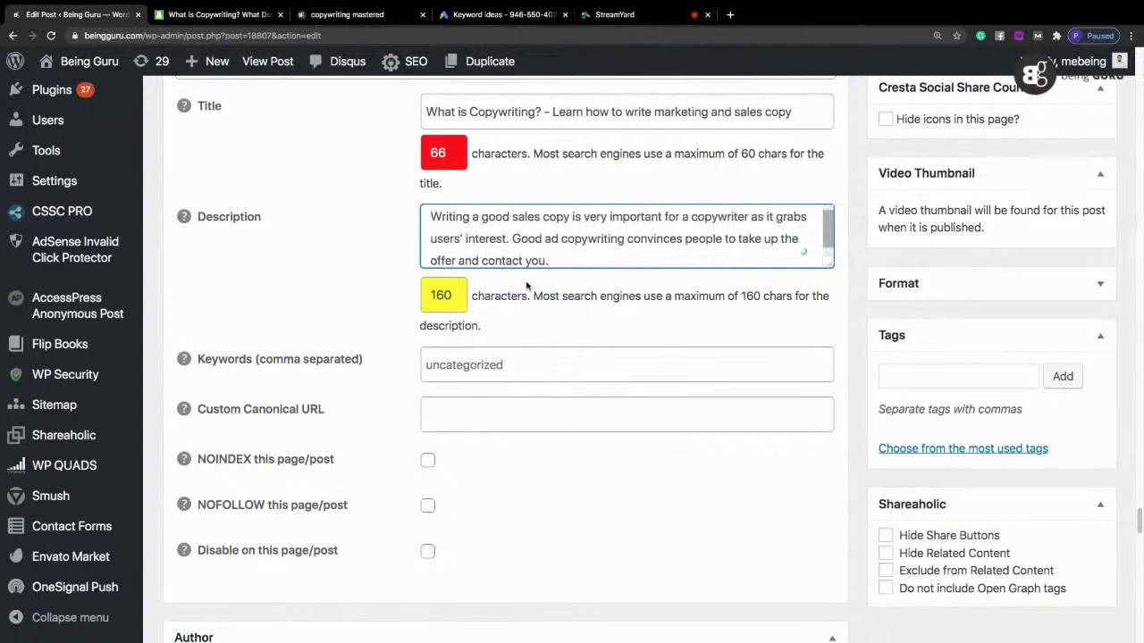
Step: Enter the SEO keywords "what is copywriting, ow to write sales copy, sales ad, social media ad, ad copywriting, copywriter"
{"action": "left_click", "coordinate": [461, 361]}
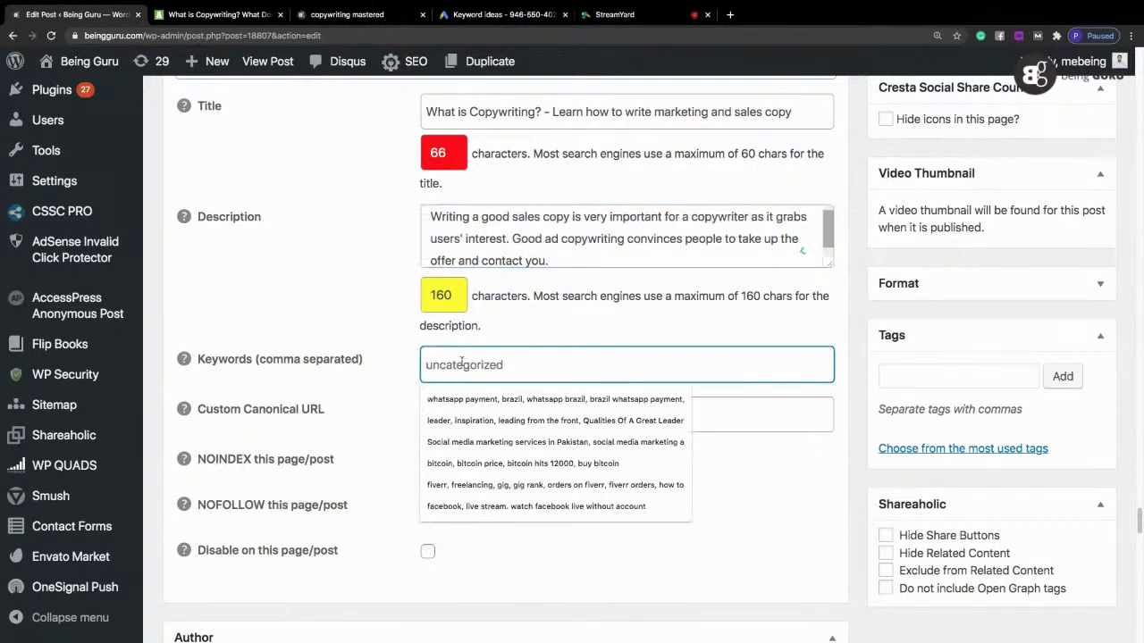
{"action": "type", "text": "what is"}
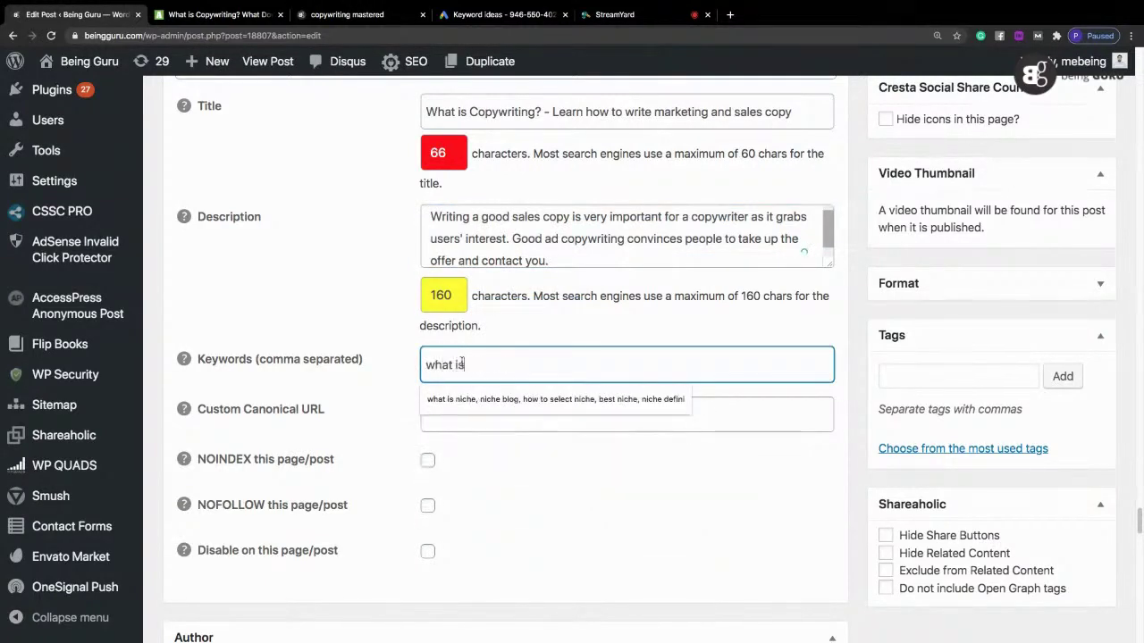
{"action": "type", "text": " copywriting, ow"}
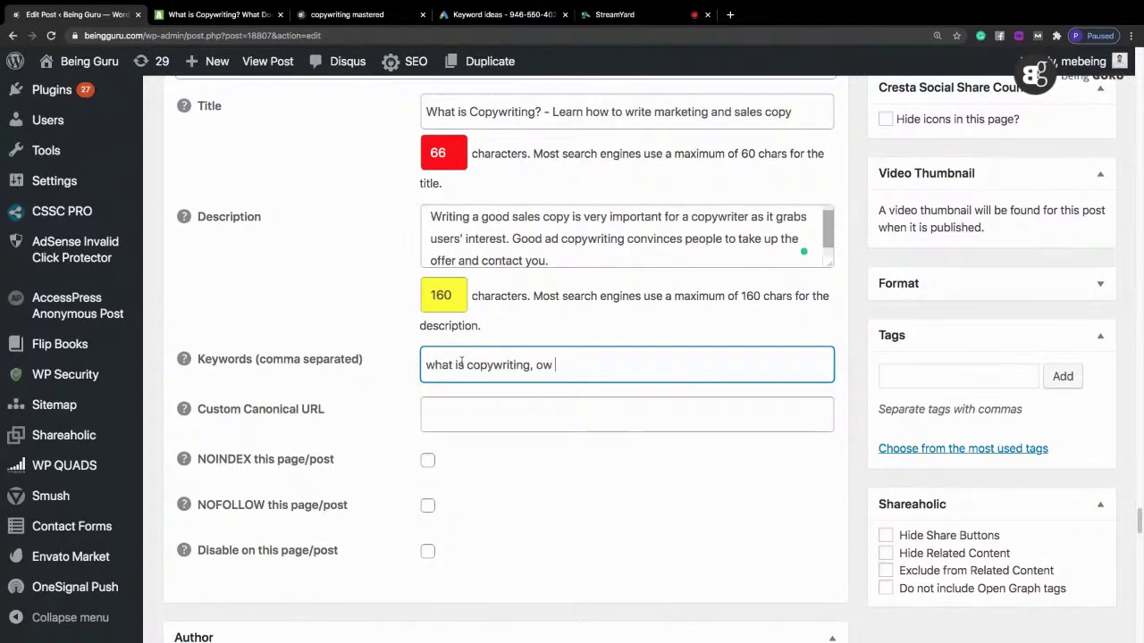
{"action": "type", "text": " to write sales copy,"}
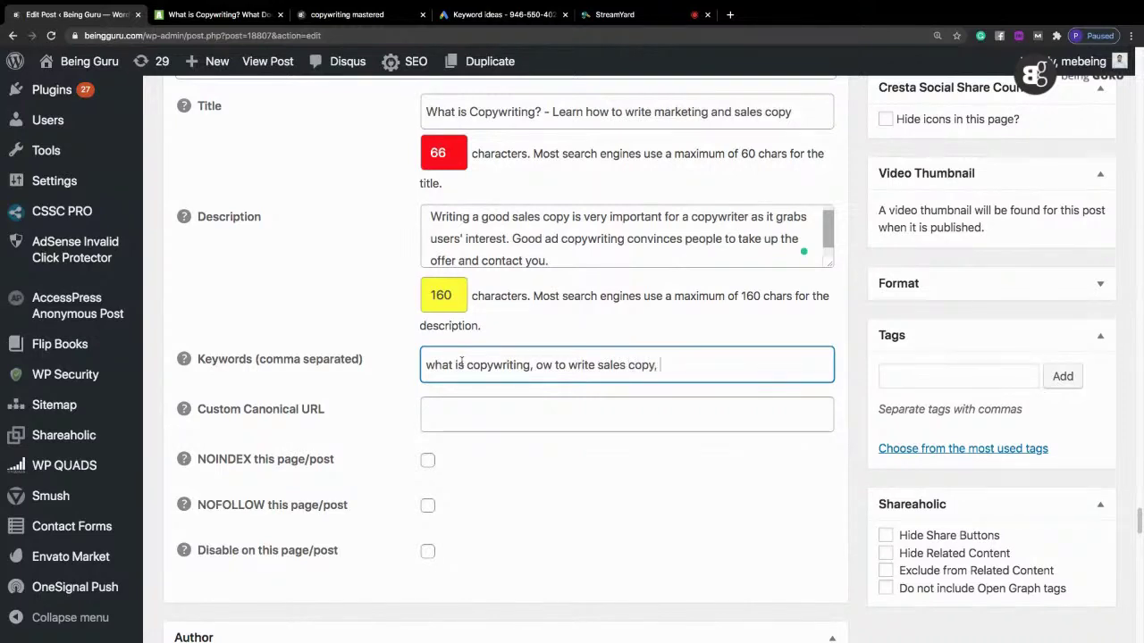
{"action": "type", "text": " sales ad,"}
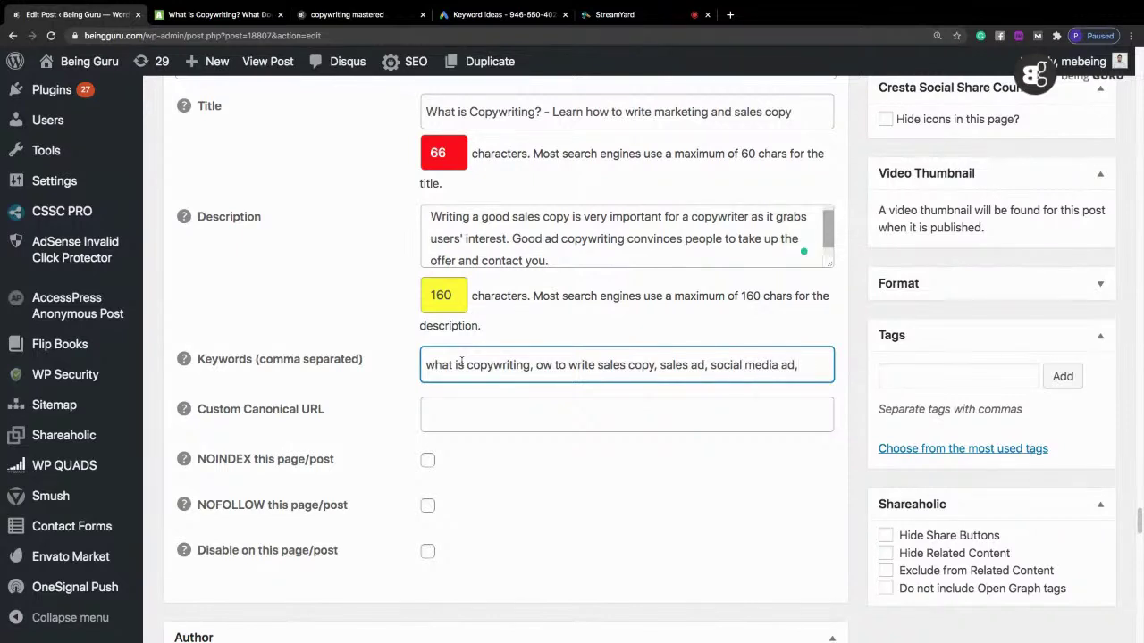
{"action": "type", "text": "social media ad, ad copywriting, "}
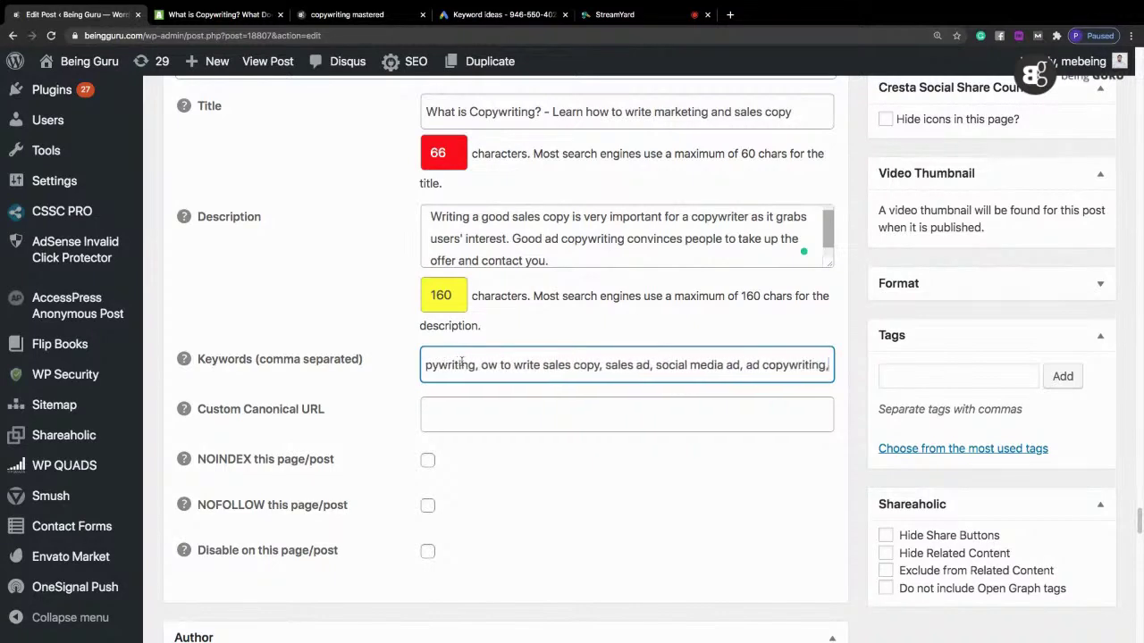
{"action": "type", "text": "copywr"}
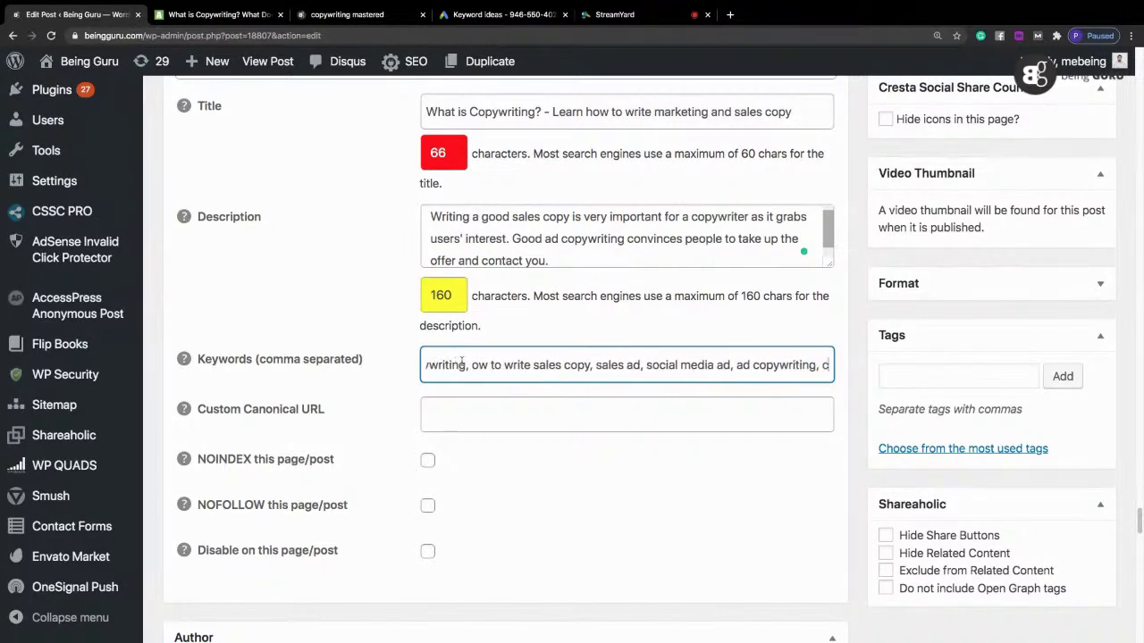
{"action": "type", "text": "iter"}
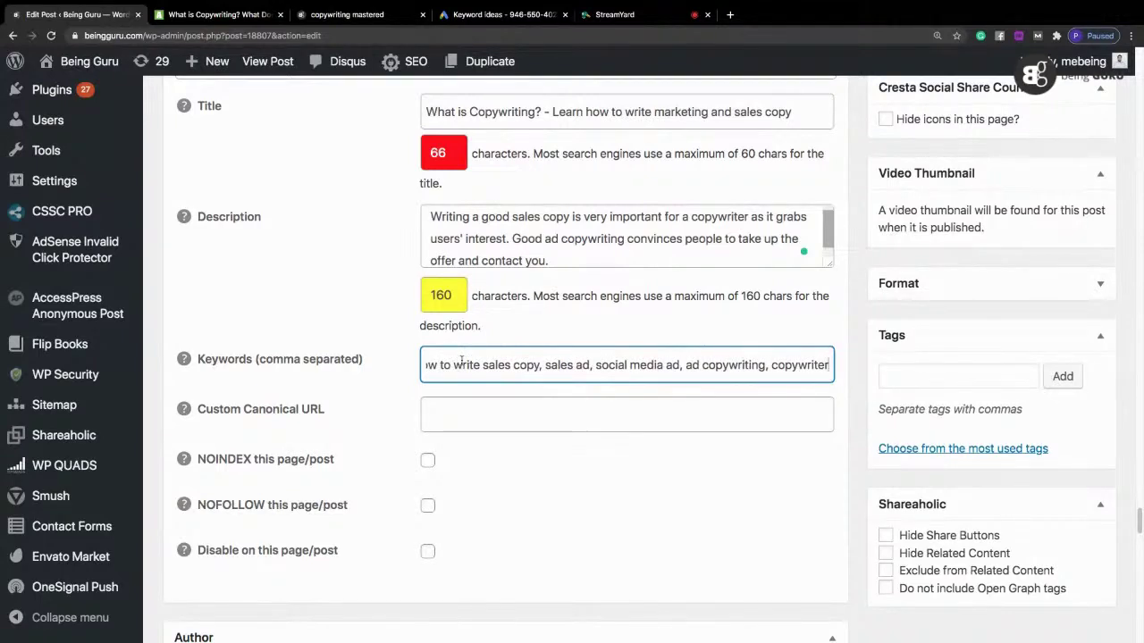
Step: Copy the SEO title "What is Copywriting? - Learn how to write marketing and sales copy" into the custom canonical URL
{"action": "scroll", "coordinate": [309, 260], "scroll_direction": "up", "scroll_amount": 1}
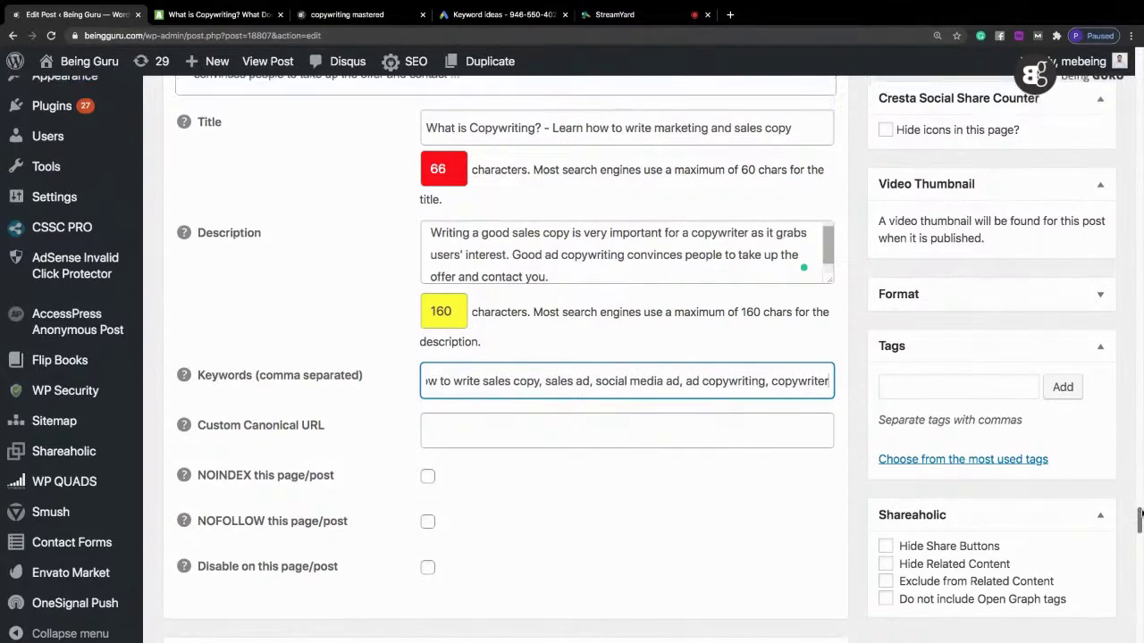
{"action": "triple_click", "coordinate": [453, 127]}
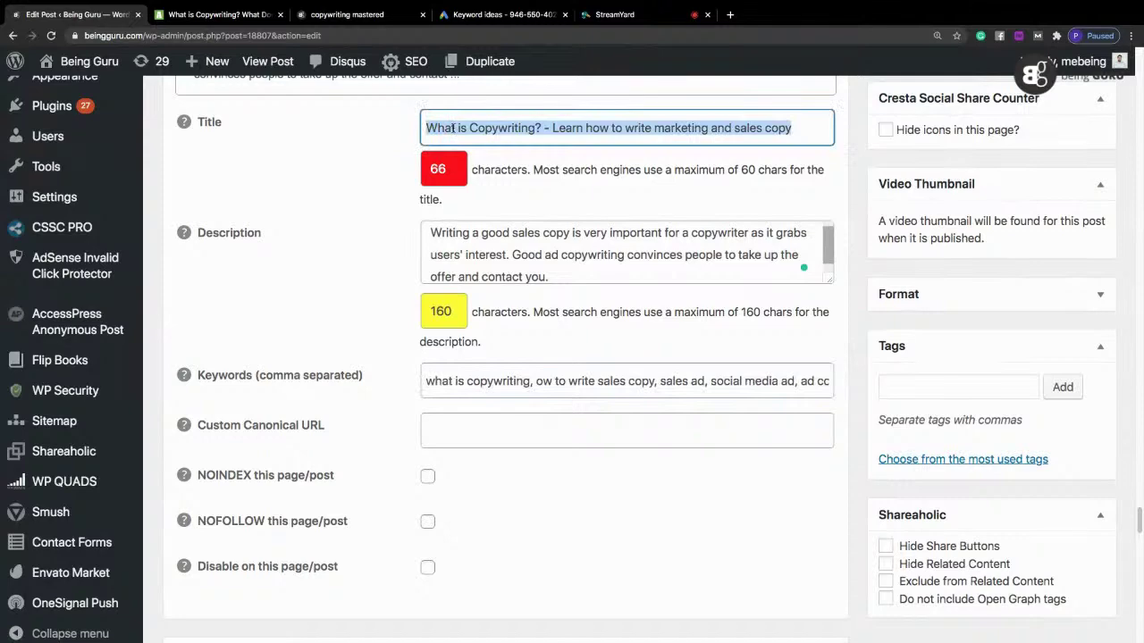
{"action": "right_click", "coordinate": [492, 125]}
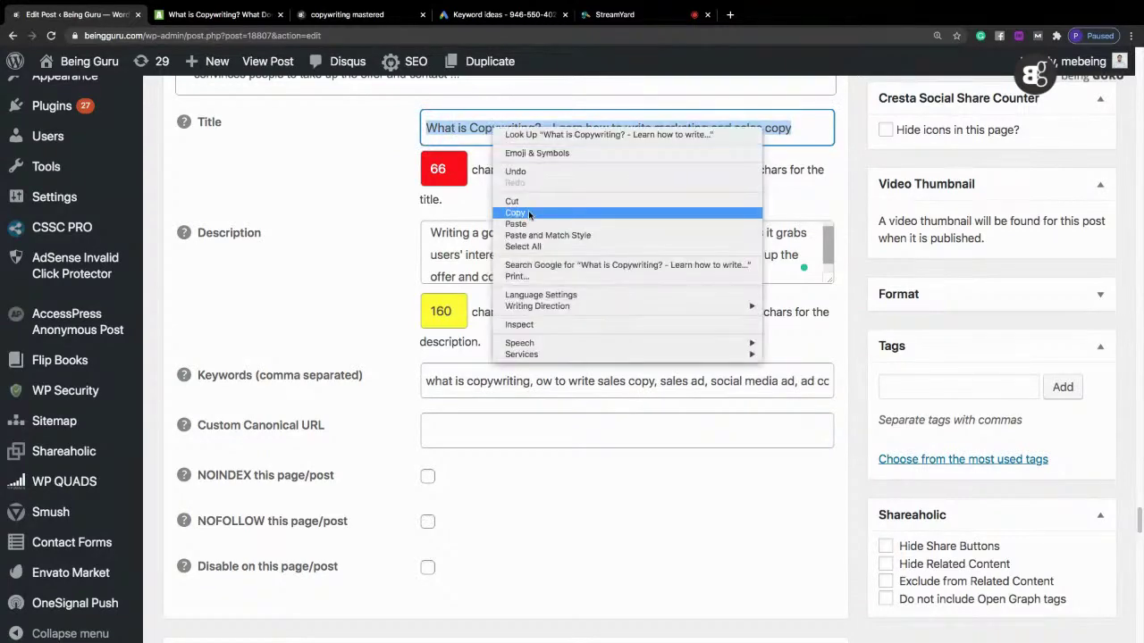
{"action": "left_click", "coordinate": [502, 210]}
{"action": "left_click", "coordinate": [459, 438]}
{"action": "right_click", "coordinate": [459, 438]}
{"action": "left_click", "coordinate": [483, 512]}
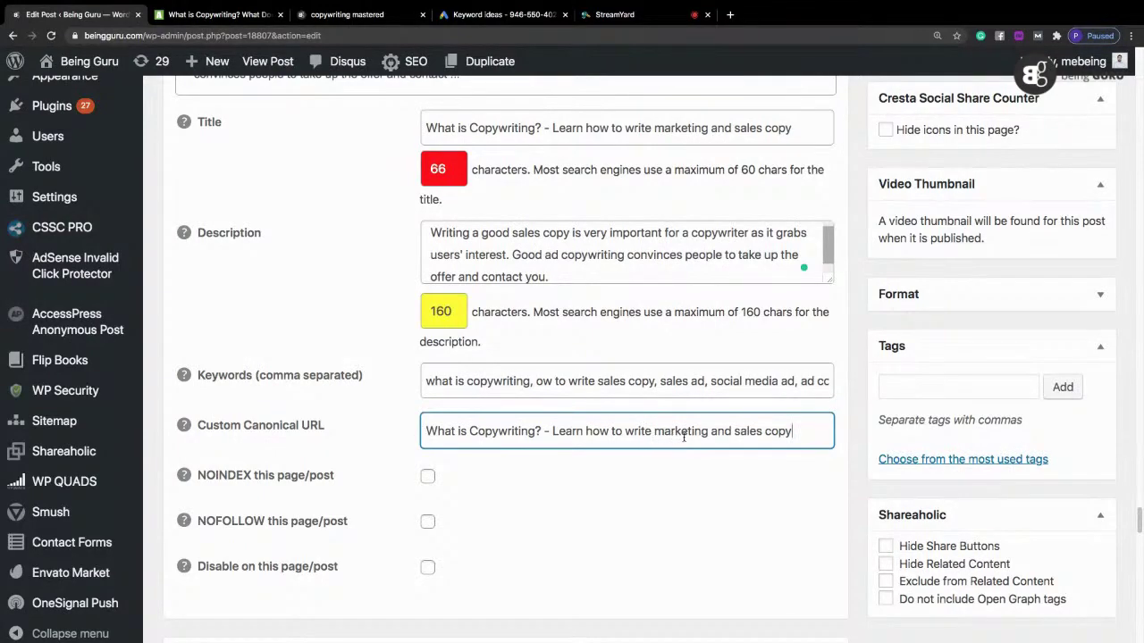
Step: Start adding a featured image to the post by choosing a file to upload from the computer
{"action": "left_click_drag", "start_coordinate": [1138, 523], "coordinate": [1139, 143]}
{"action": "left_click", "coordinate": [525, 425]}
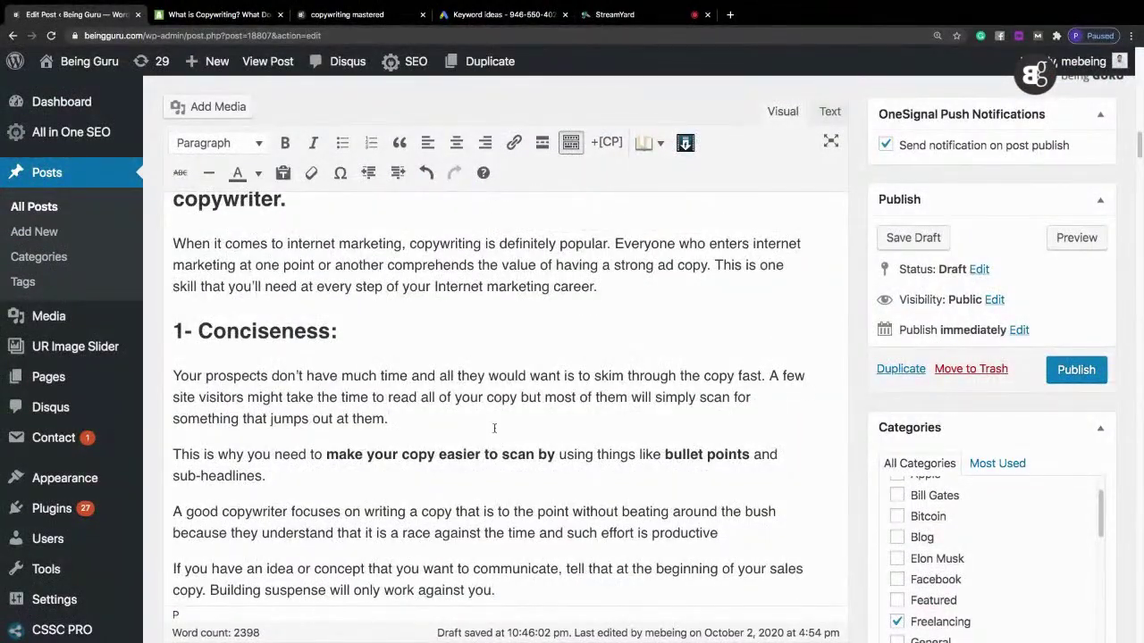
{"action": "key", "text": "super+a"}
{"action": "left_click", "coordinate": [534, 347]}
{"action": "mouse_move", "coordinate": [1139, 144]}
{"action": "left_mouse_down"}
{"action": "mouse_move", "coordinate": [1140, 159]}
{"action": "mouse_move", "coordinate": [1140, 81]}
{"action": "mouse_move", "coordinate": [1139, 143]}
{"action": "mouse_move", "coordinate": [1139, 123]}
{"action": "left_mouse_up"}
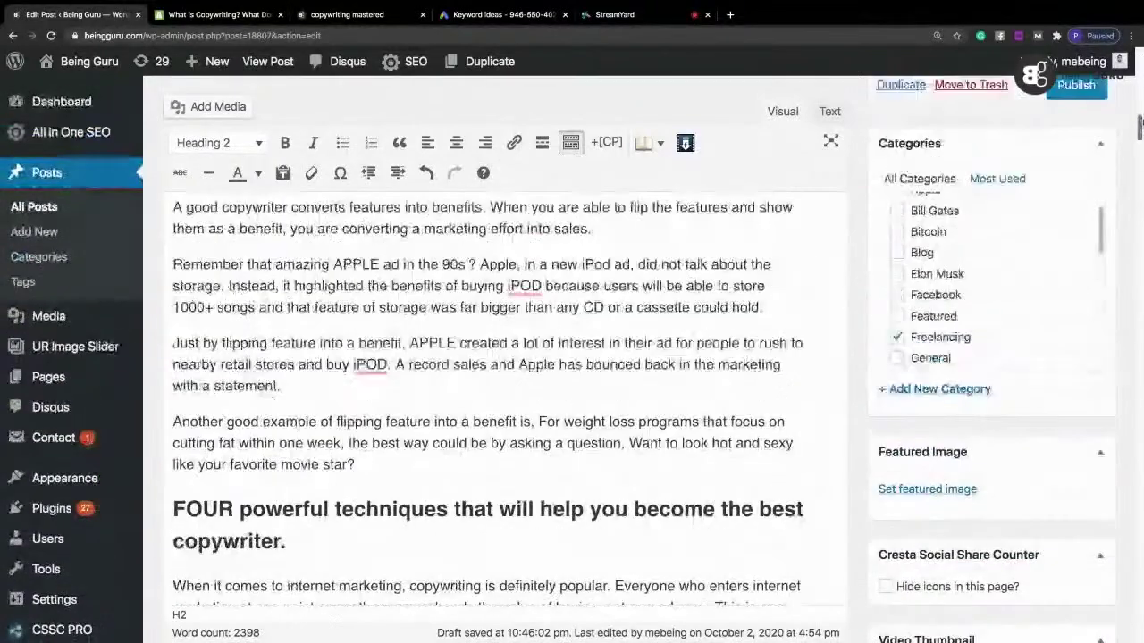
{"action": "left_click", "coordinate": [929, 490]}
{"action": "left_click", "coordinate": [114, 135]}
{"action": "left_click", "coordinate": [582, 369]}
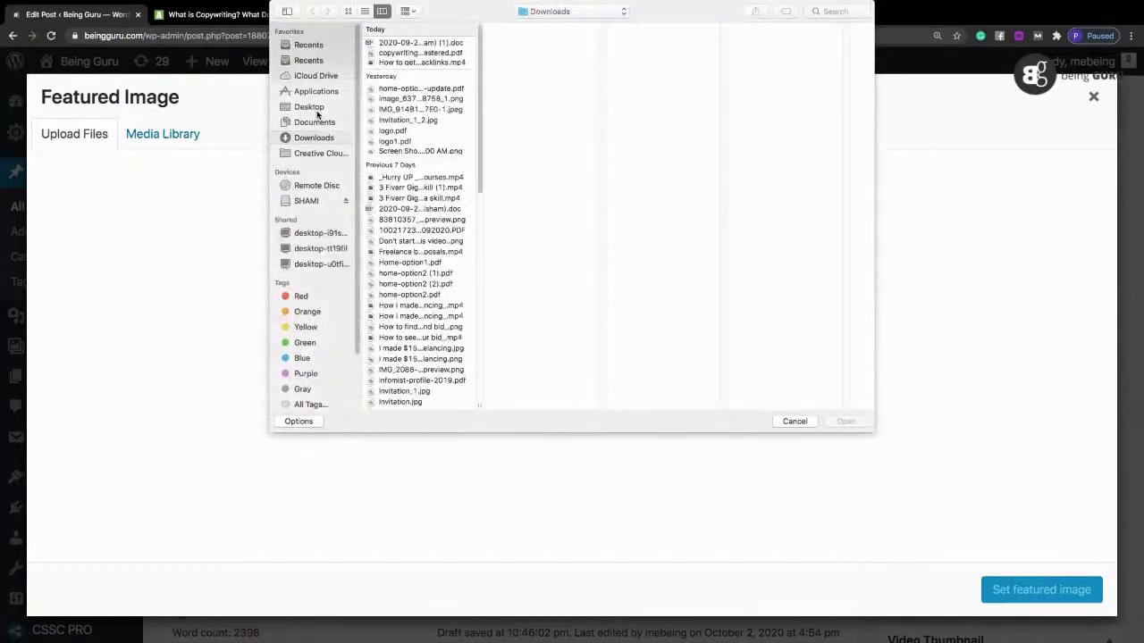
Step: Look through the files in the Desktop and Downloads folders for a suitable featured image, and cancel the file selection
{"action": "left_click", "coordinate": [309, 106]}
{"action": "left_click", "coordinate": [402, 54]}
{"action": "left_click", "coordinate": [398, 44], "text": "shift"}
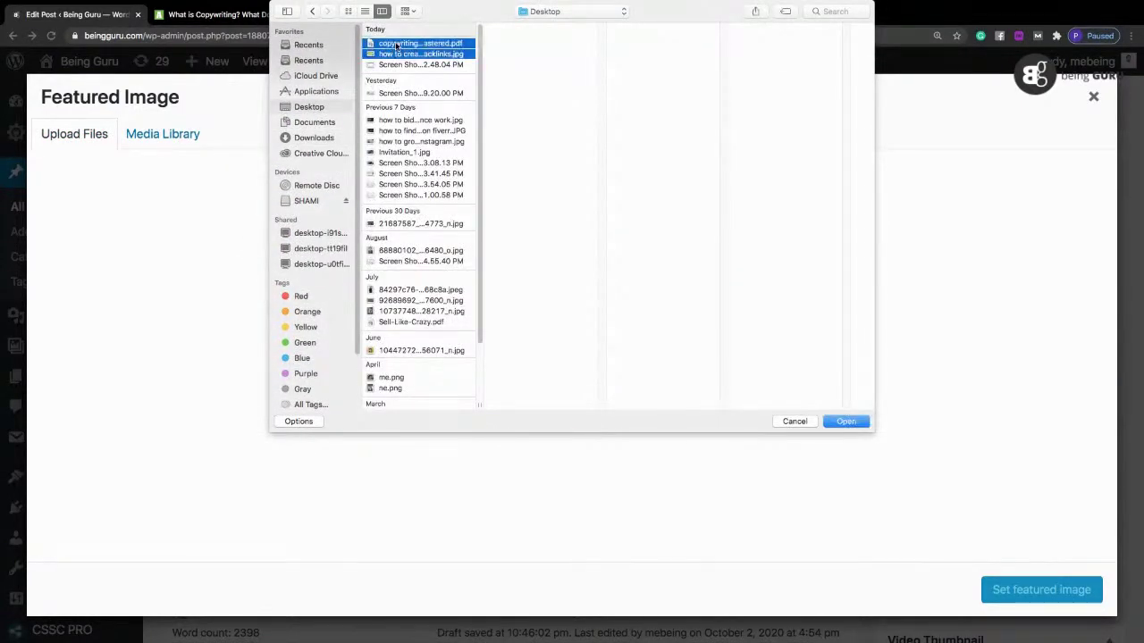
{"action": "left_click", "coordinate": [398, 54]}
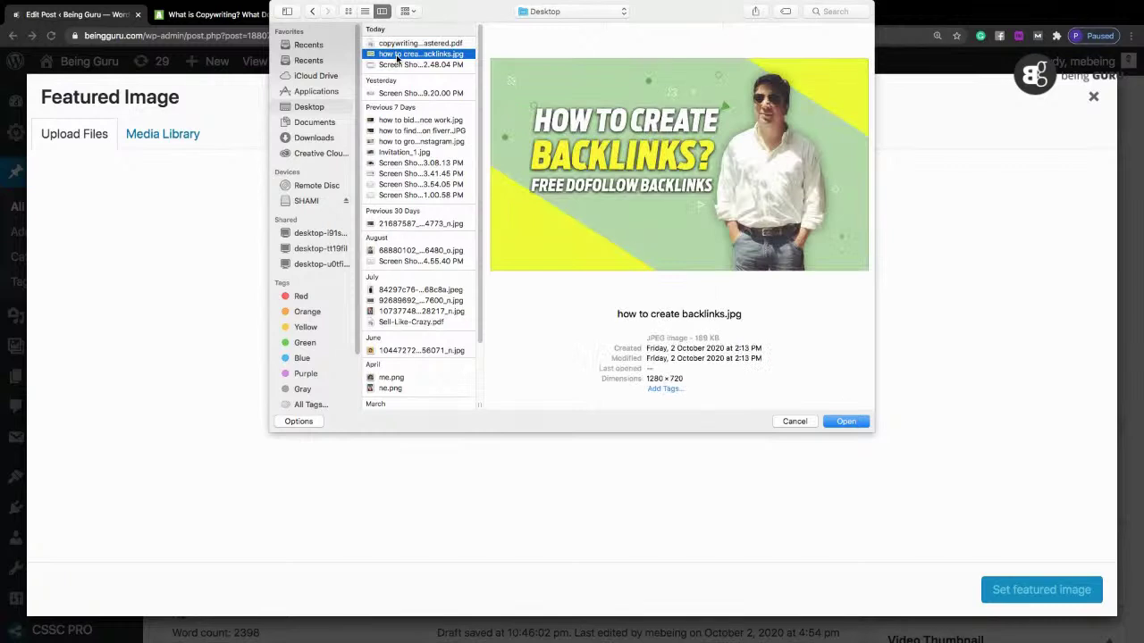
{"action": "left_click", "coordinate": [401, 65]}
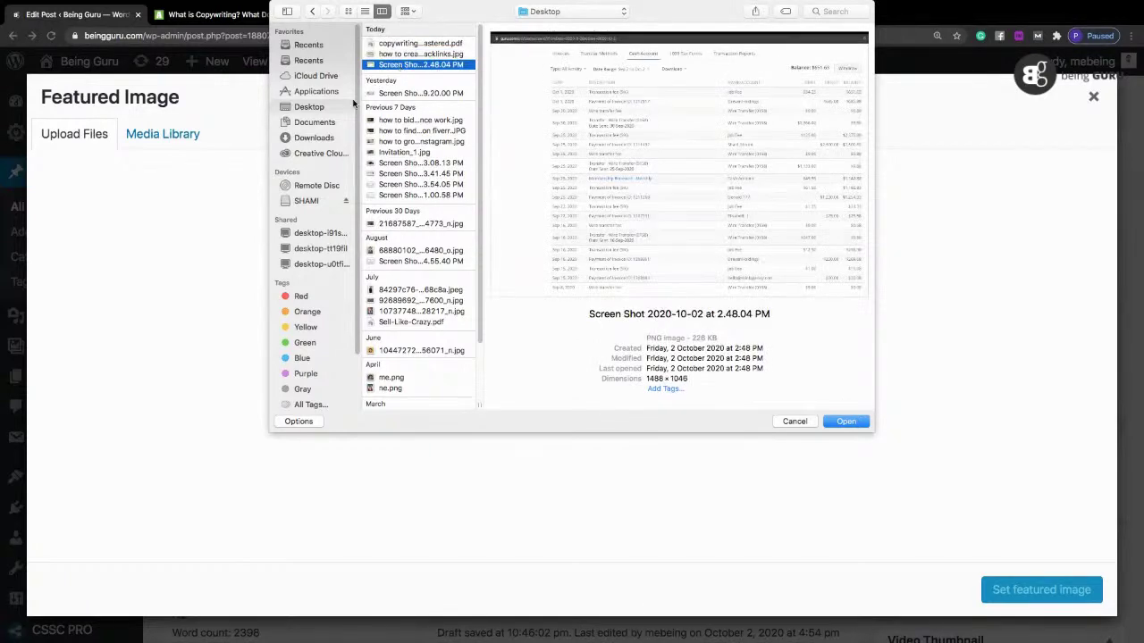
{"action": "left_click", "coordinate": [407, 53]}
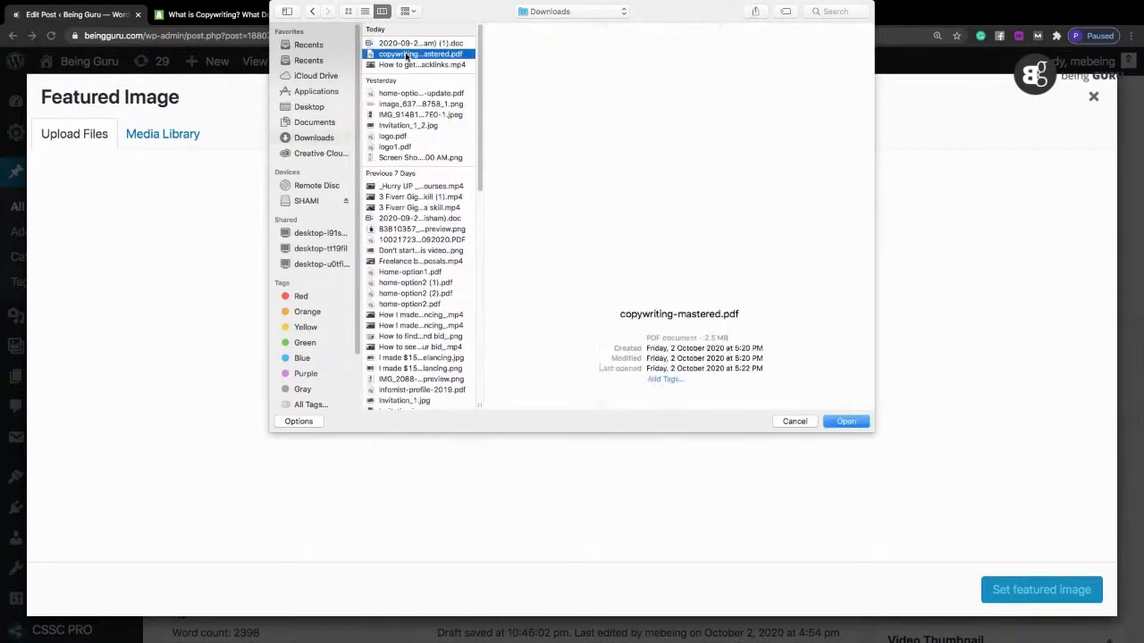
{"action": "key", "text": "Down"}
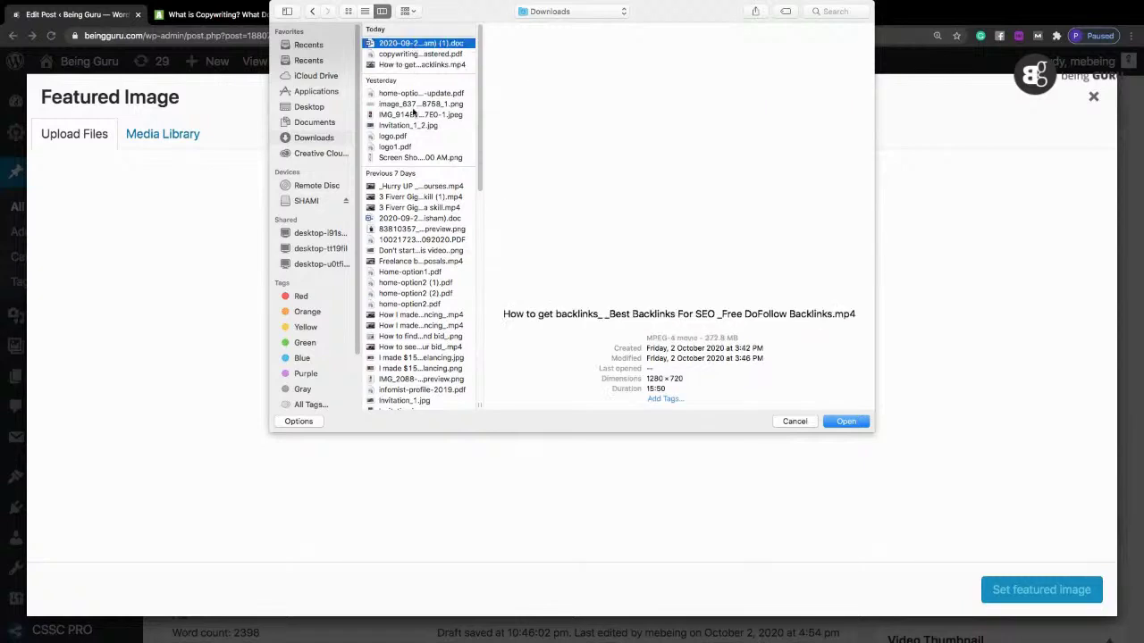
{"action": "left_click", "coordinate": [415, 115]}
{"action": "left_click", "coordinate": [422, 93]}
{"action": "left_click", "coordinate": [419, 115]}
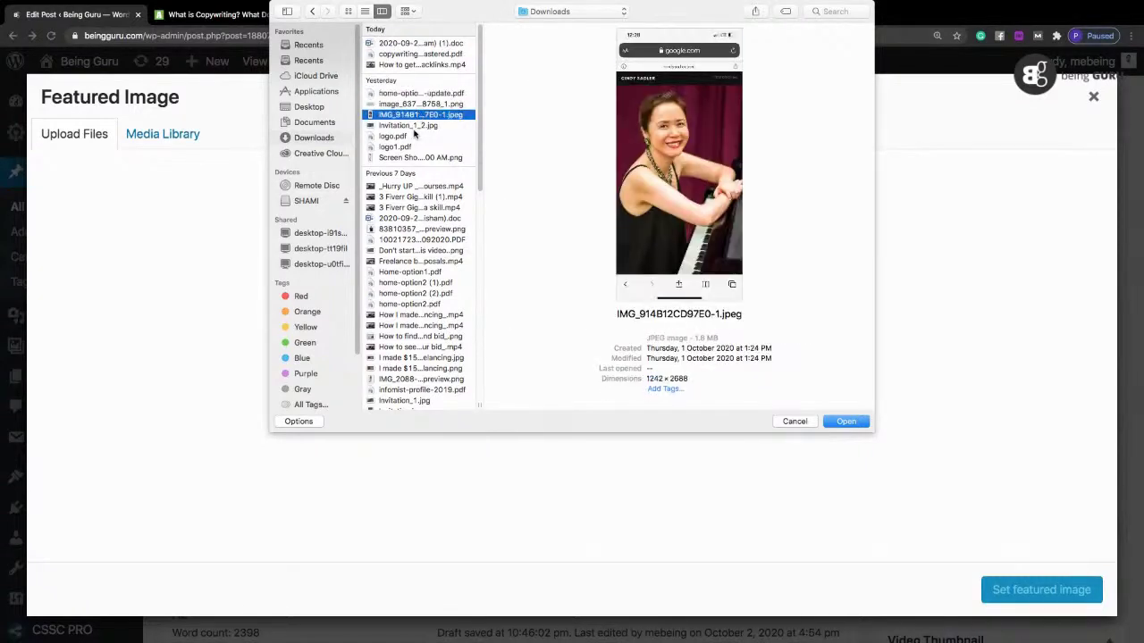
{"action": "left_click", "coordinate": [414, 136]}
{"action": "left_click", "coordinate": [411, 159]}
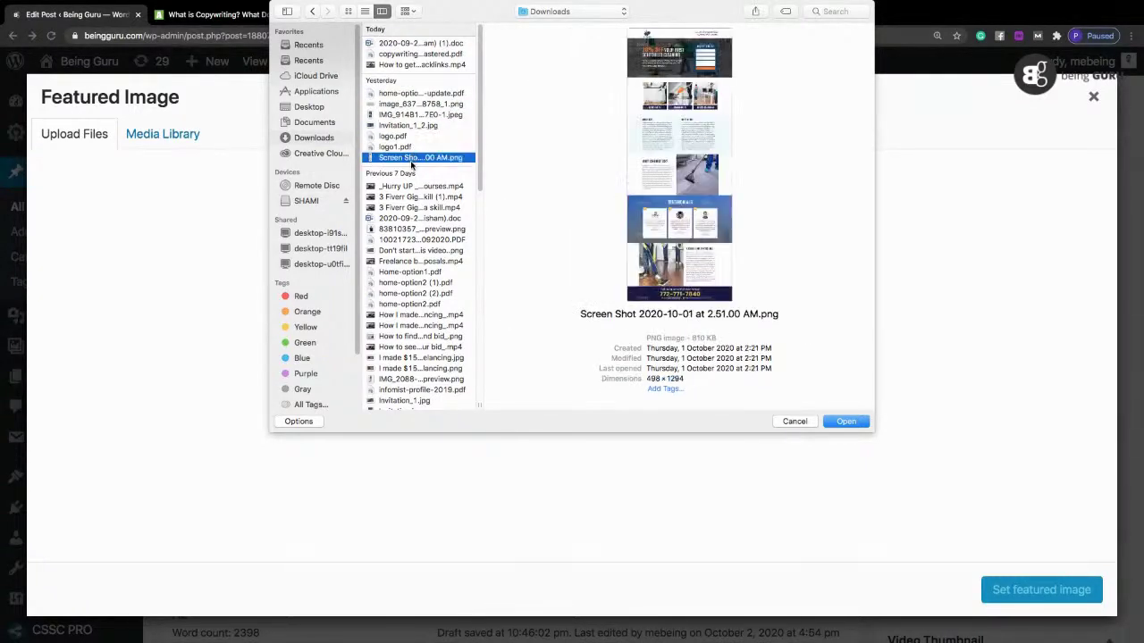
{"action": "left_click", "coordinate": [415, 186]}
{"action": "left_click", "coordinate": [417, 196]}
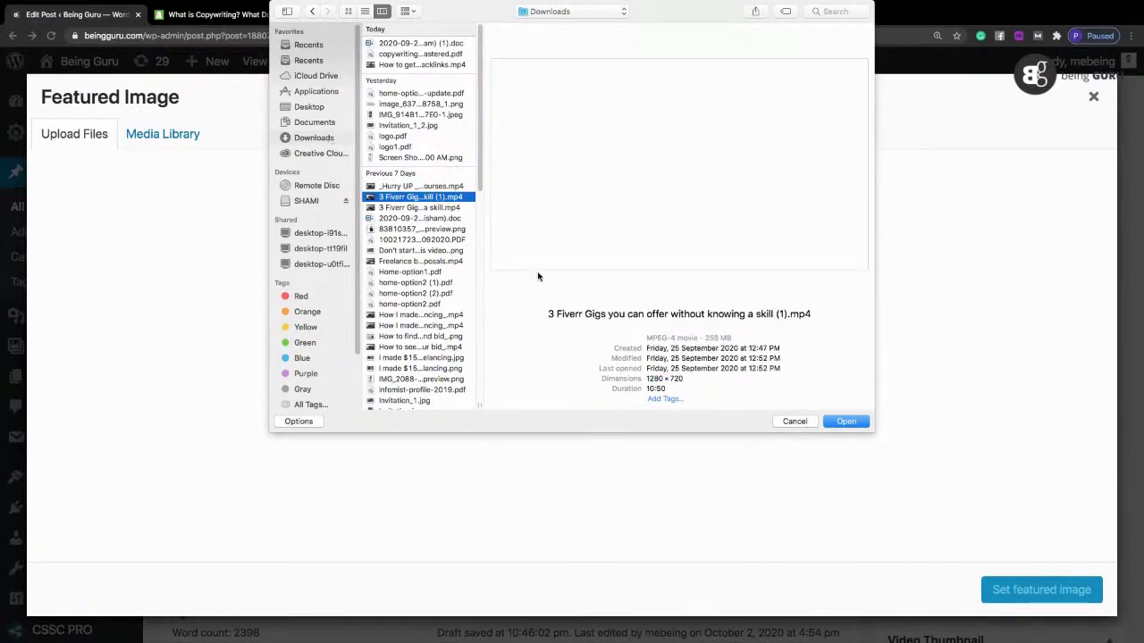
{"action": "left_click", "coordinate": [786, 424]}
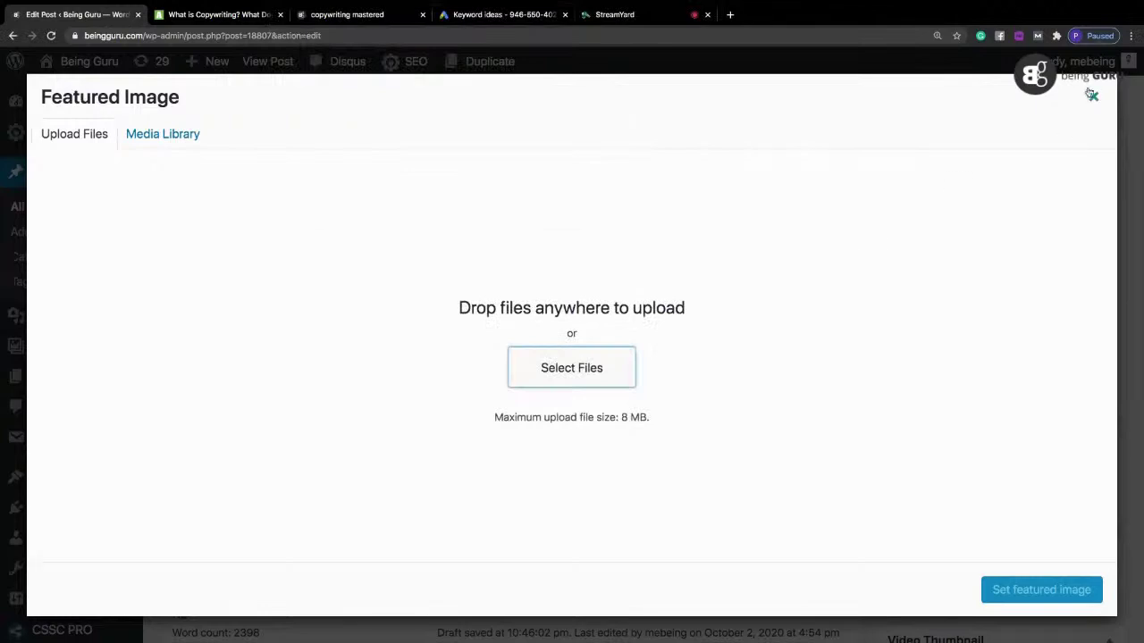
Step: Search the media library for "copywriting" and set copywriting.jpg as the post's featured image
{"action": "left_click", "coordinate": [165, 145]}
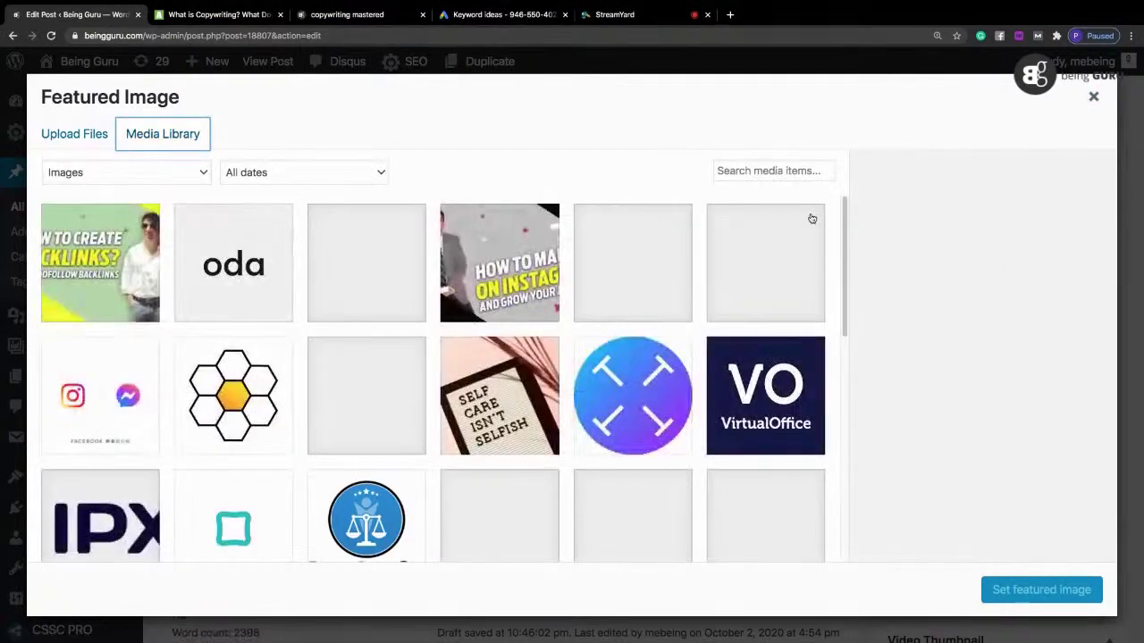
{"action": "left_click", "coordinate": [740, 170]}
{"action": "type", "text": "c"}
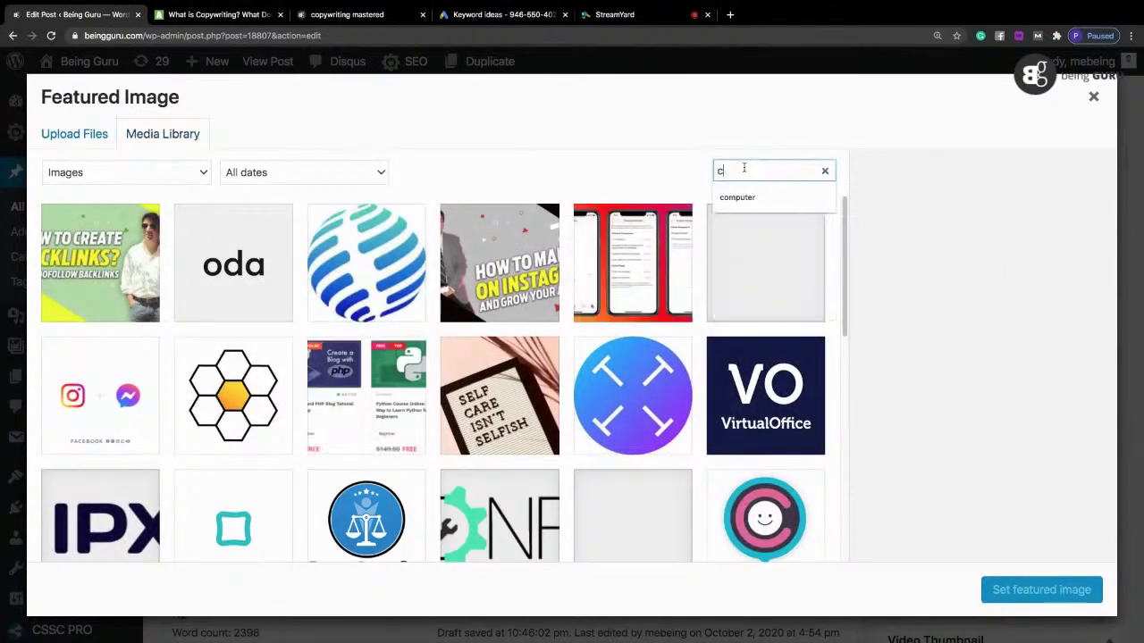
{"action": "type", "text": "opywriting"}
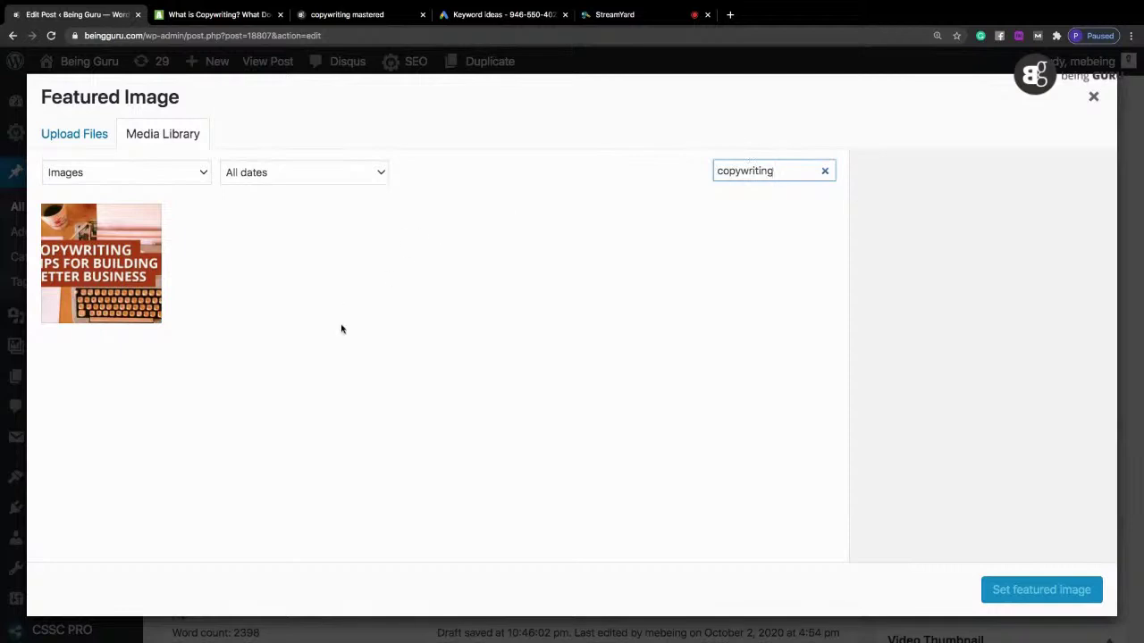
{"action": "left_click", "coordinate": [125, 277]}
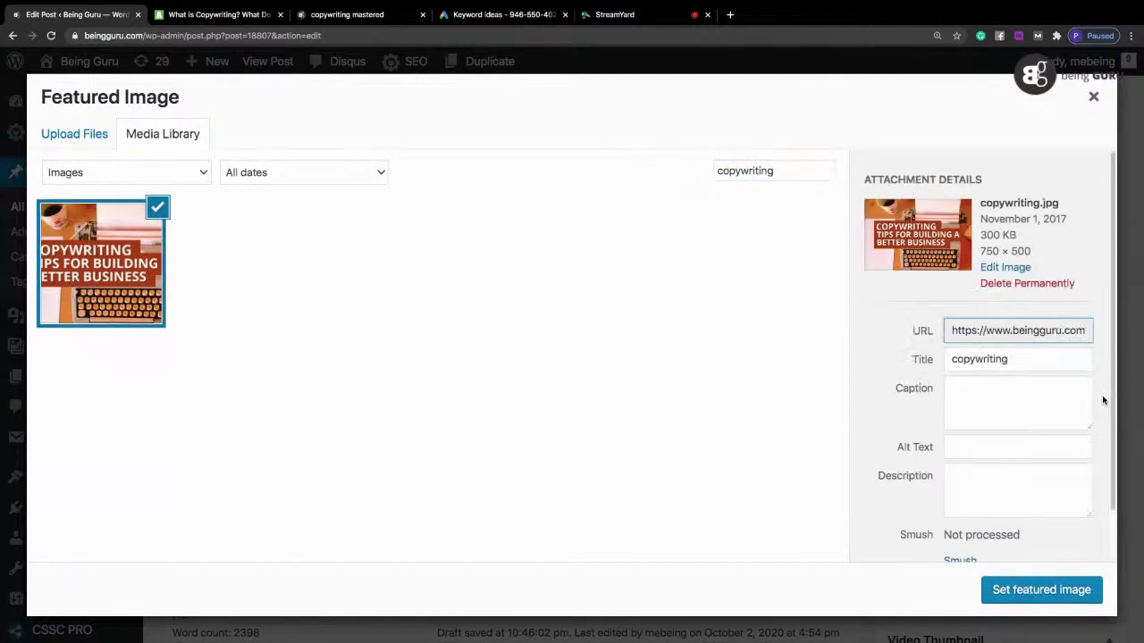
{"action": "left_click", "coordinate": [1039, 592]}
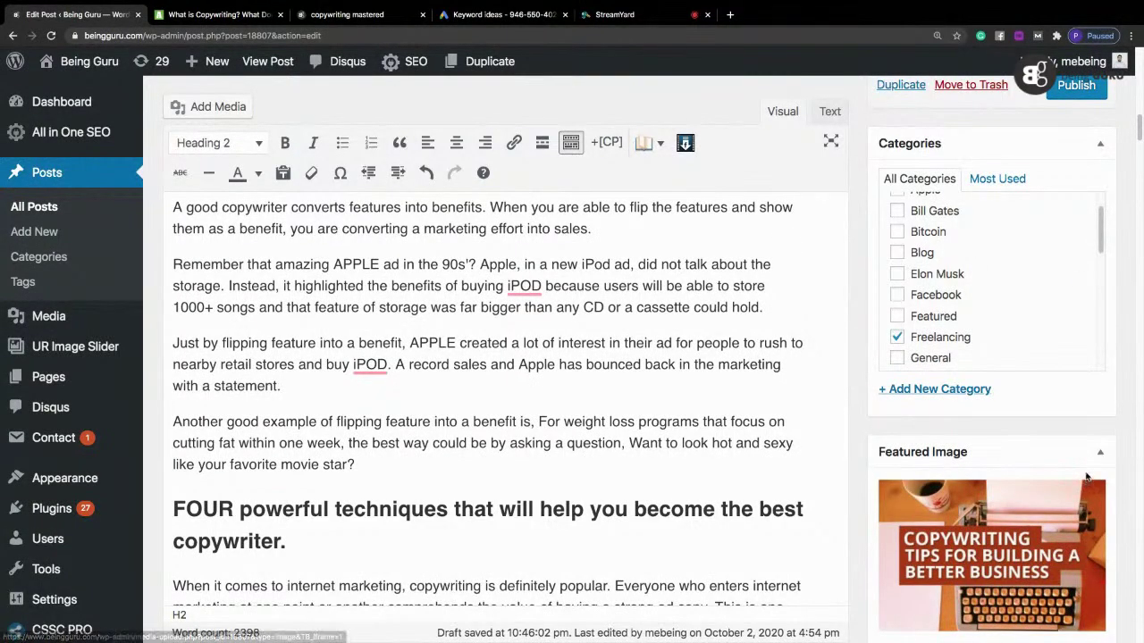
Step: Publish the blog post "What is Copywriting? - Learn how to write marketing and sales copy"
{"action": "left_click_drag", "start_coordinate": [1141, 127], "coordinate": [1140, 69]}
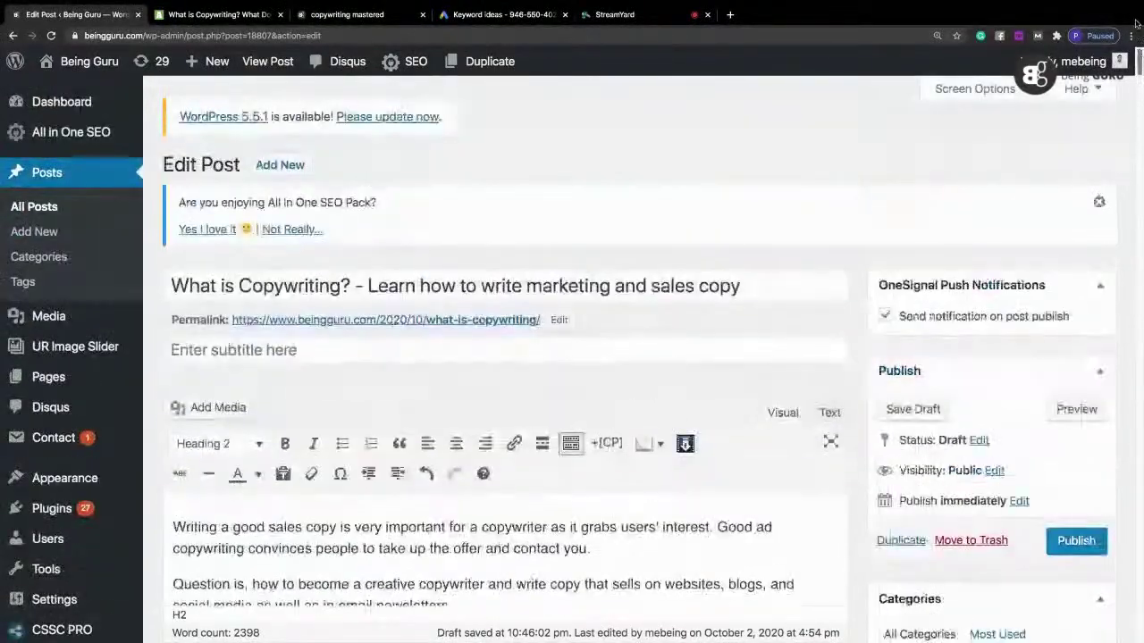
{"action": "left_click", "coordinate": [1065, 542]}
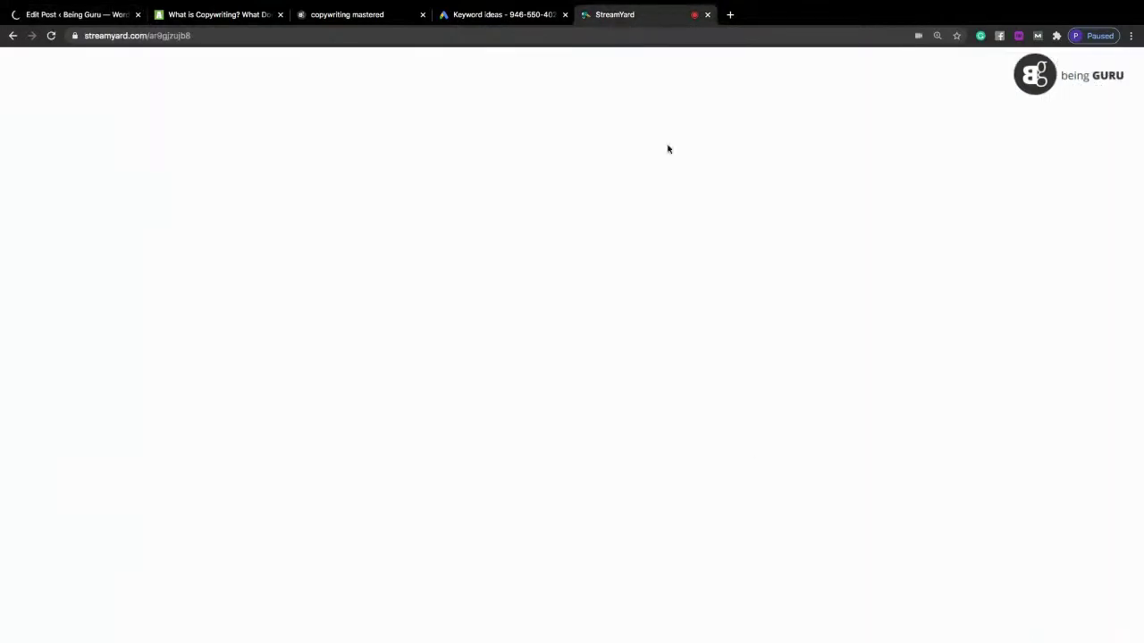
Step: Switch to the StreamYard broadcast studio and change the layout to the single full-screen camera view
{"action": "left_click", "coordinate": [637, 21]}
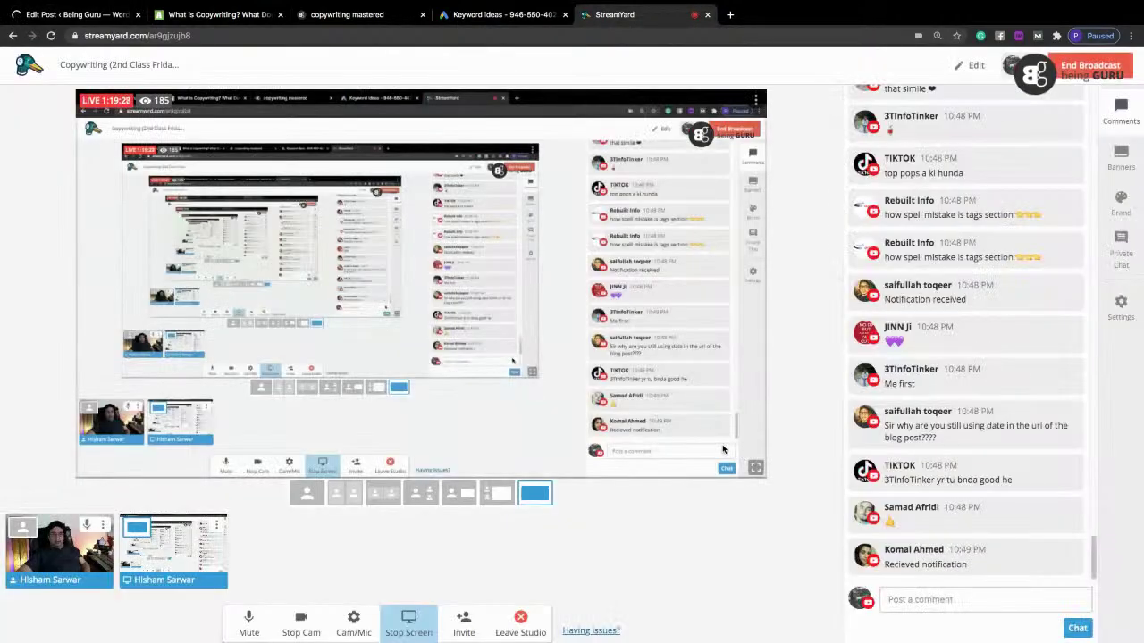
{"action": "mouse_move", "coordinate": [909, 640]}
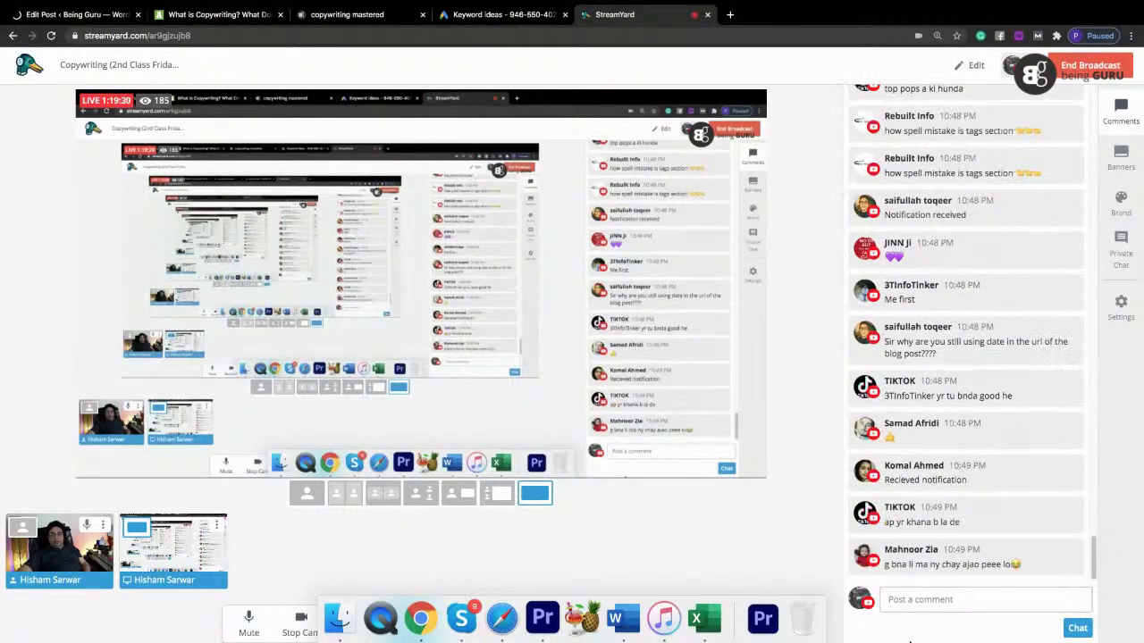
{"action": "left_click", "coordinate": [305, 498]}
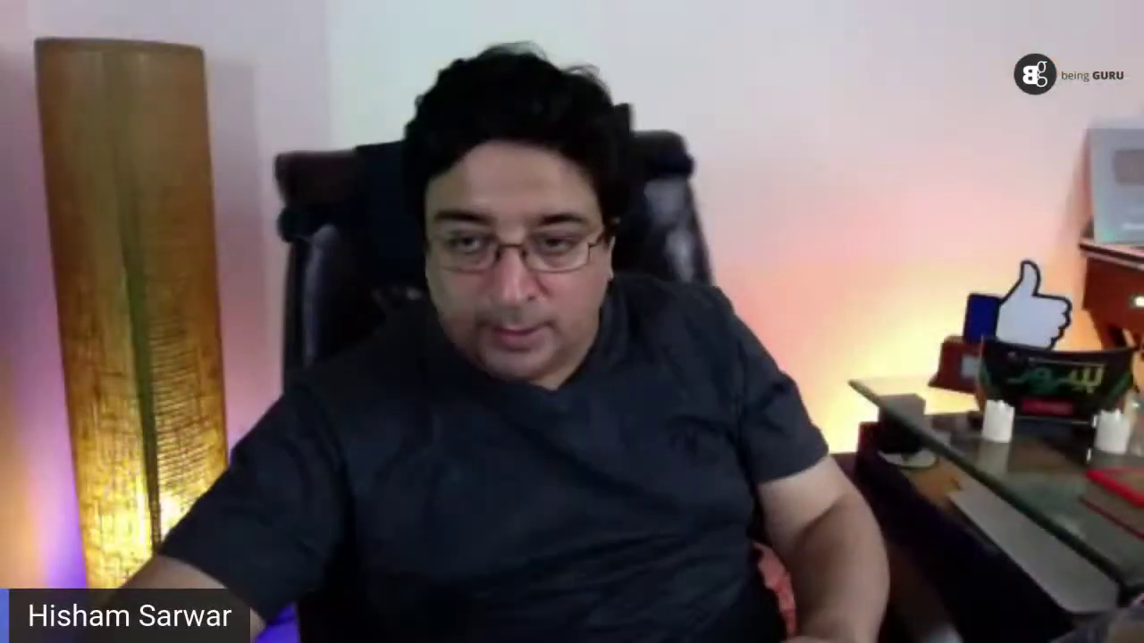